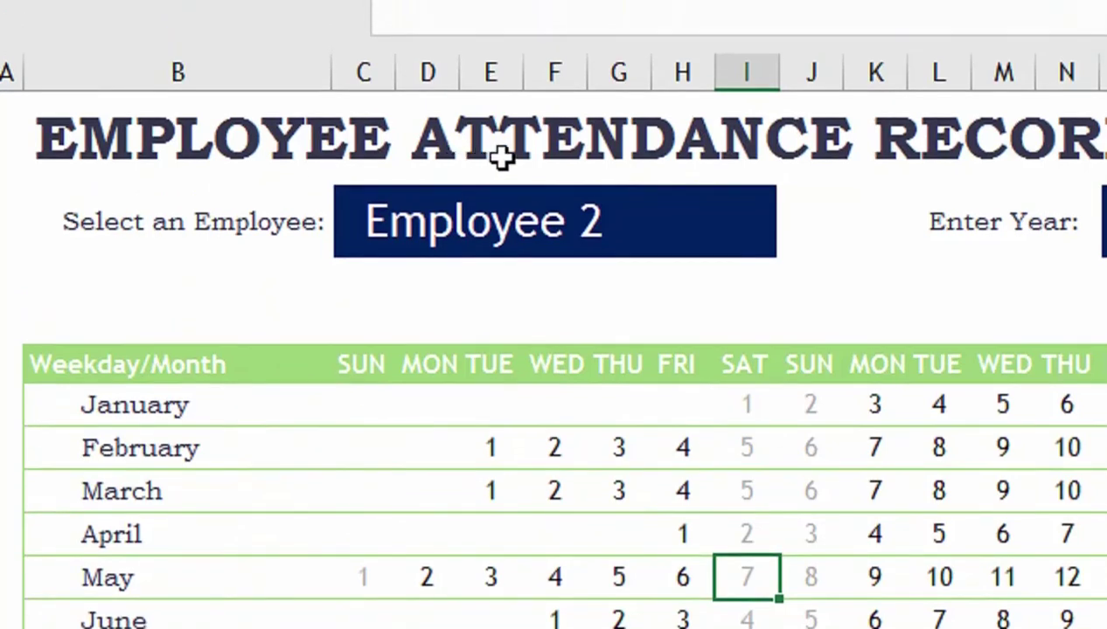
- View the selectable employees in the attendance record without changing the current selection
left_click(743, 229)
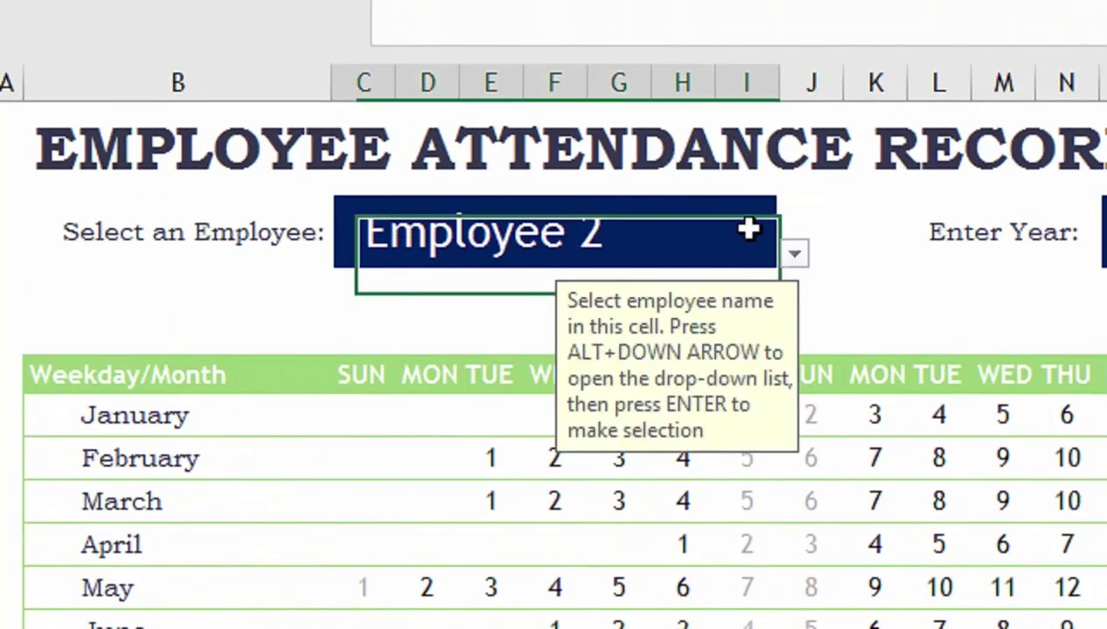
left_click(791, 252)
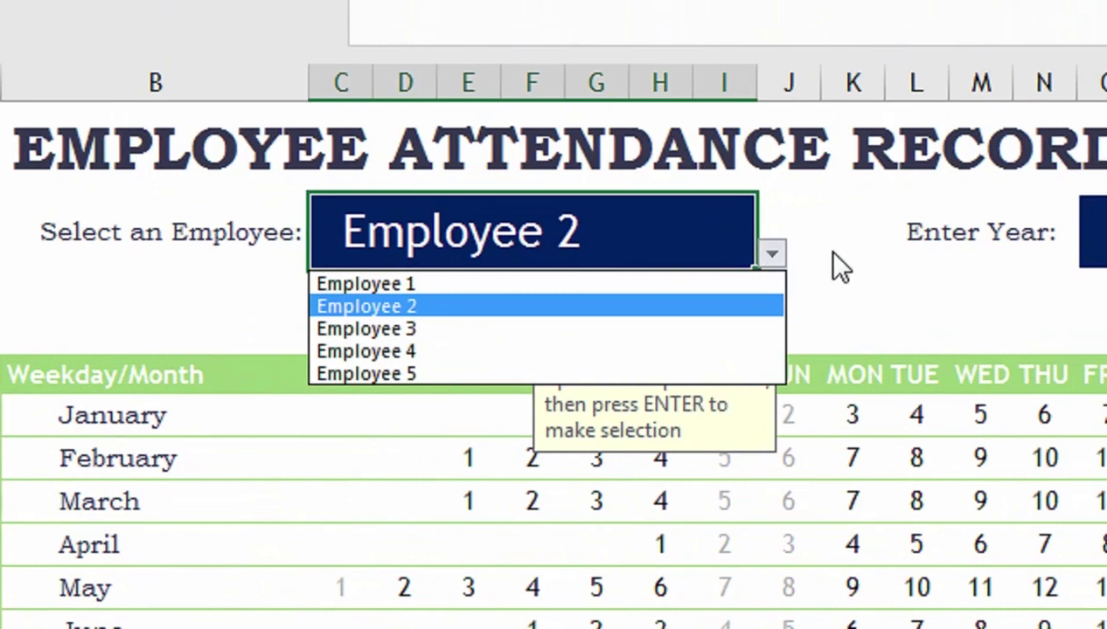
key("Escape")
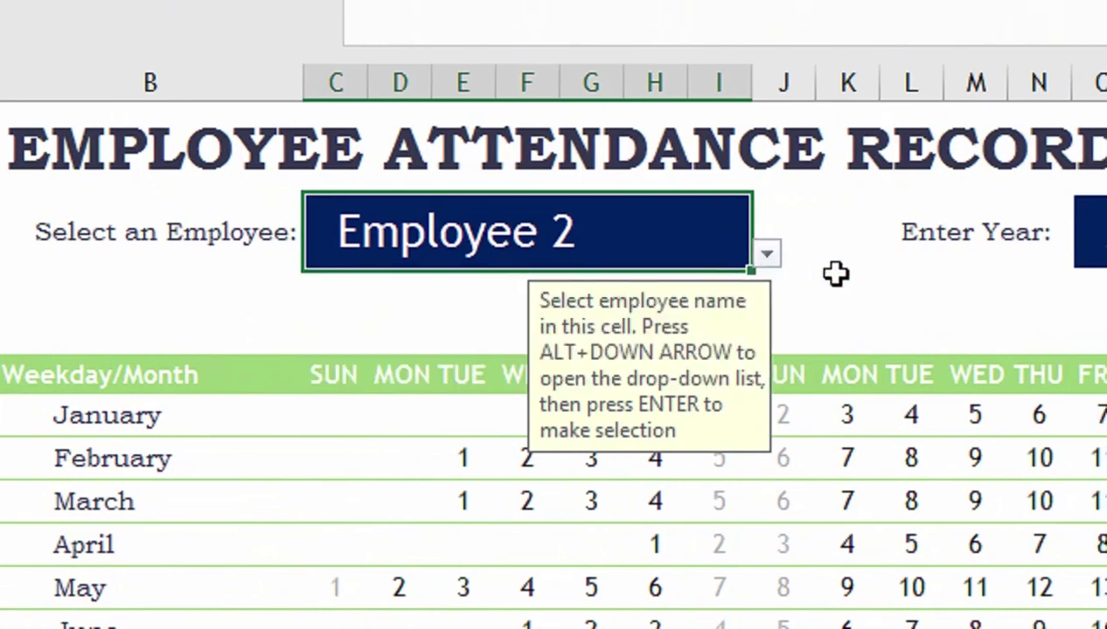
left_click(591, 306)
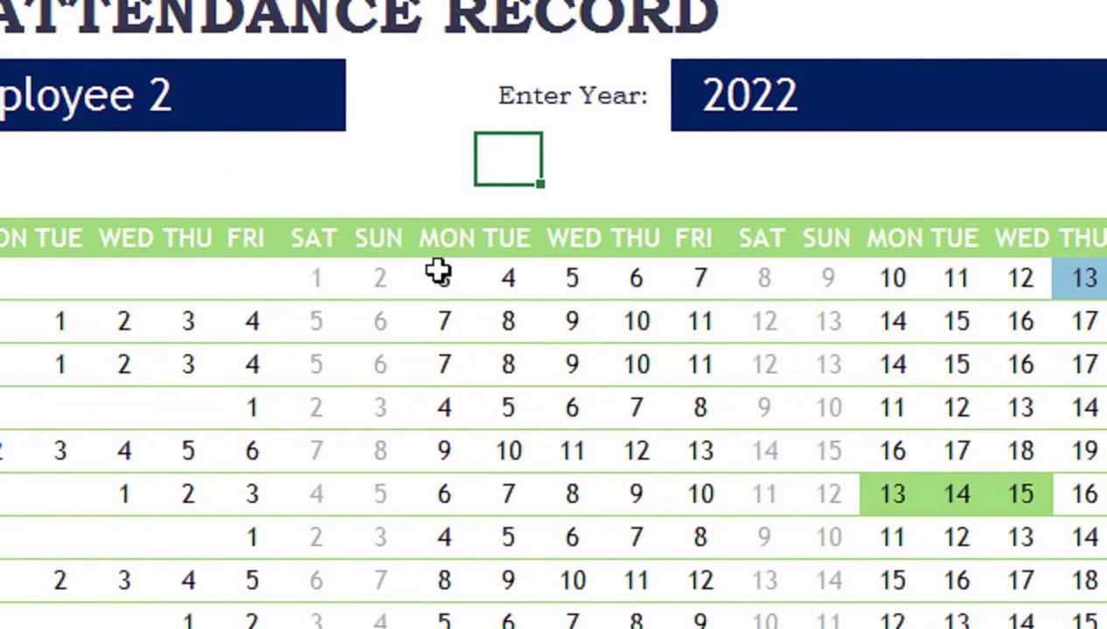
- Examine Employee 2's 2022 attendance calendar and all leave figures in the key statistics section
scroll(437, 273, "down", 2)
scroll(433, 273, "down", 2)
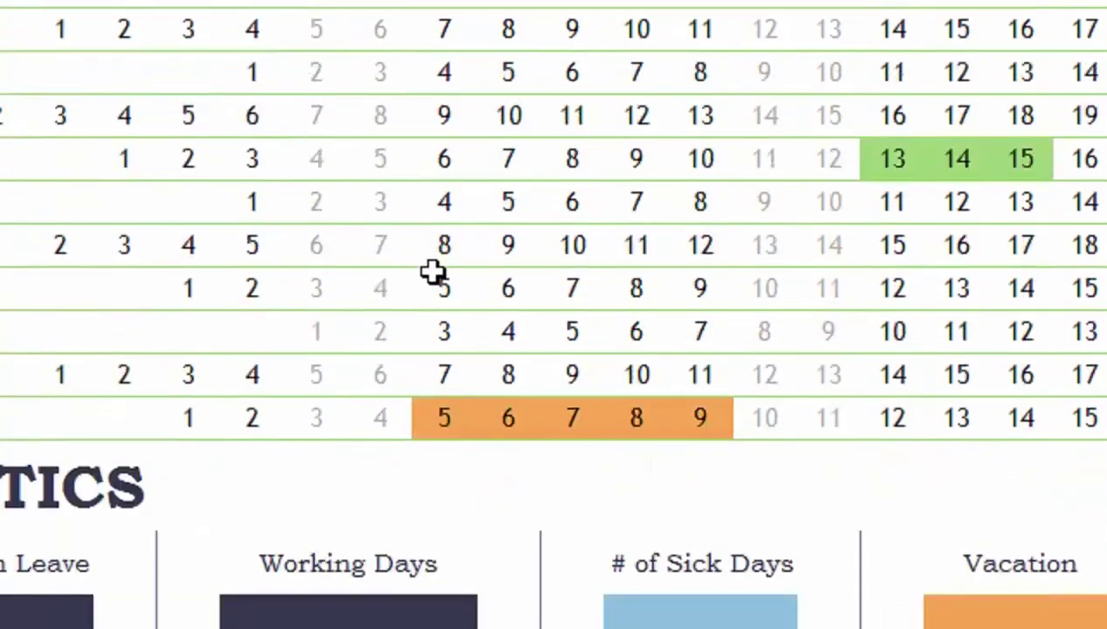
scroll(332, 430, "down", 1)
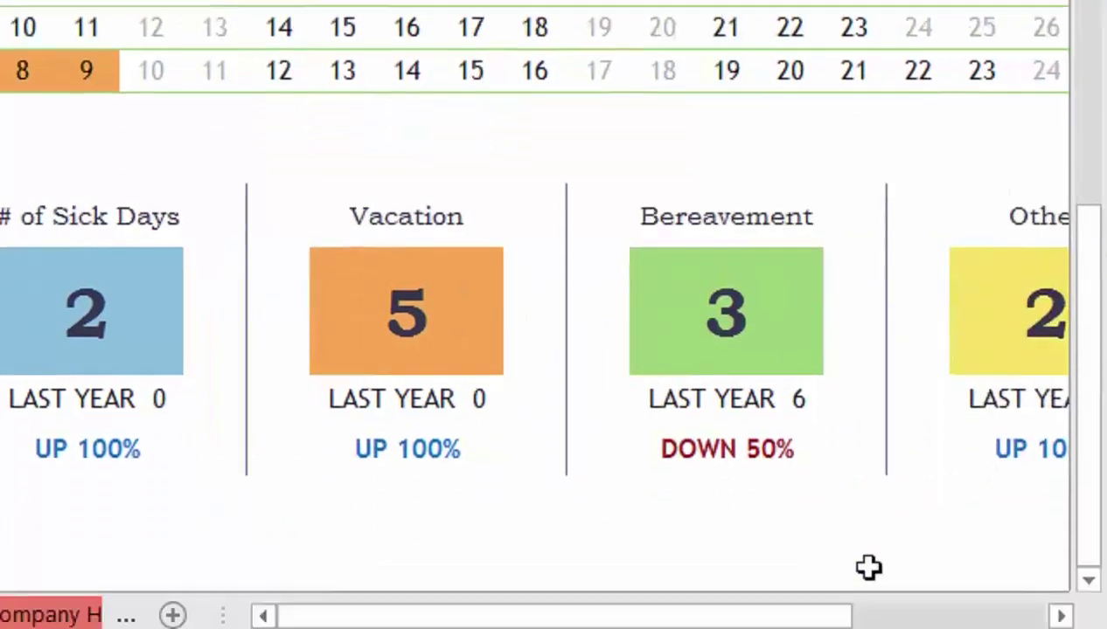
left_click_drag(842, 564, 590, 562)
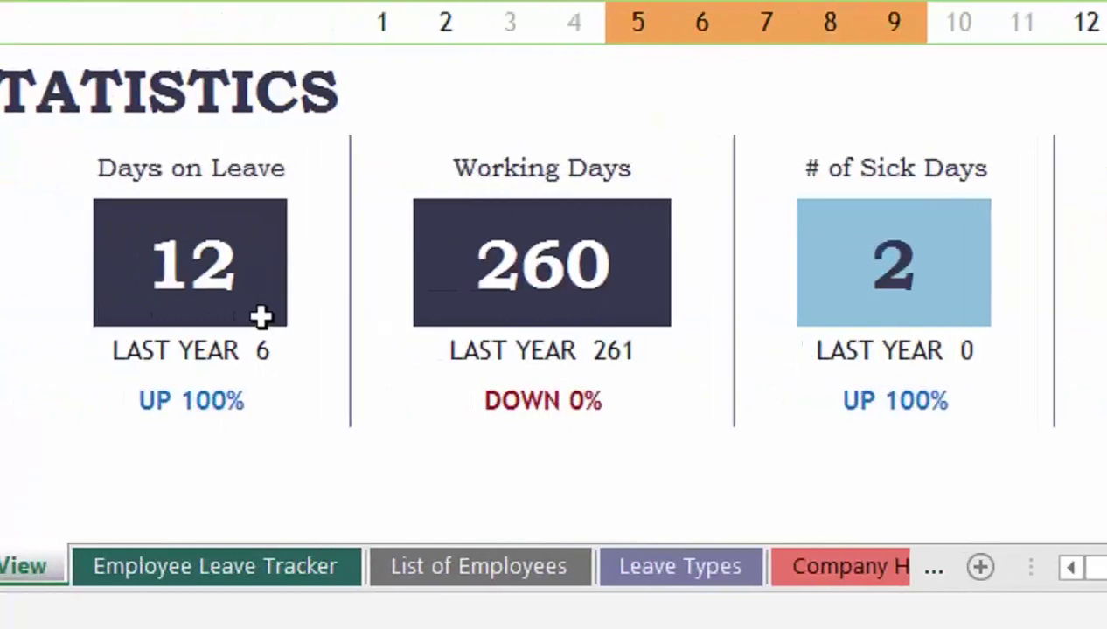
scroll(390, 161, "up", 4)
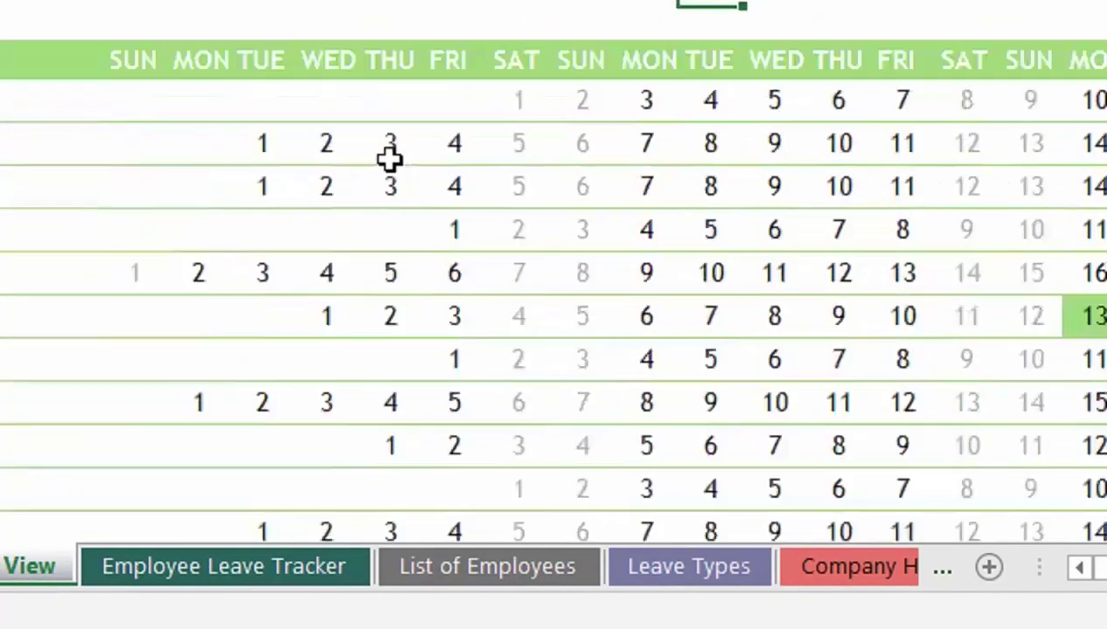
- Switch the attendance record's selected employee to Employee 1
left_click(475, 94)
left_click(567, 167)
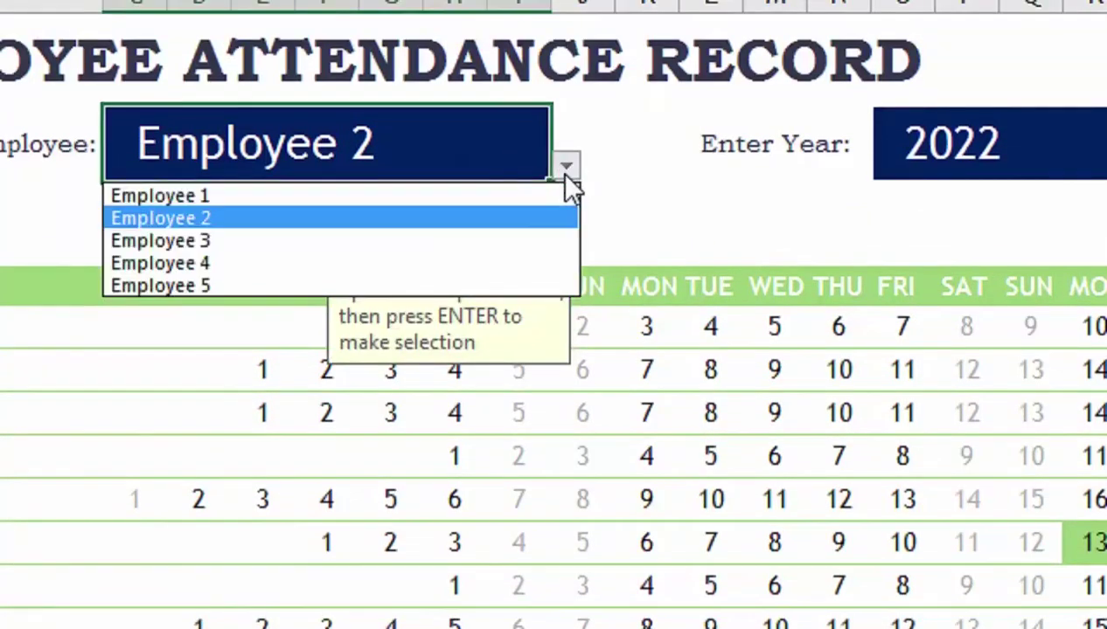
left_click(514, 194)
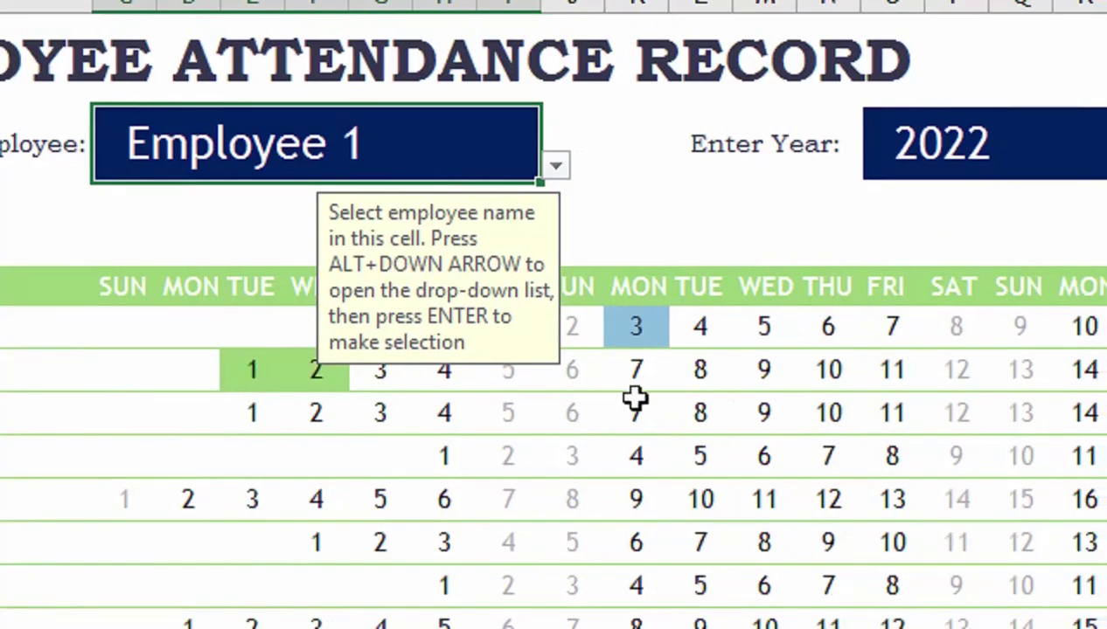
- Review the attendance calendar and key statistics for Employee 1
scroll(578, 383, "down", 4)
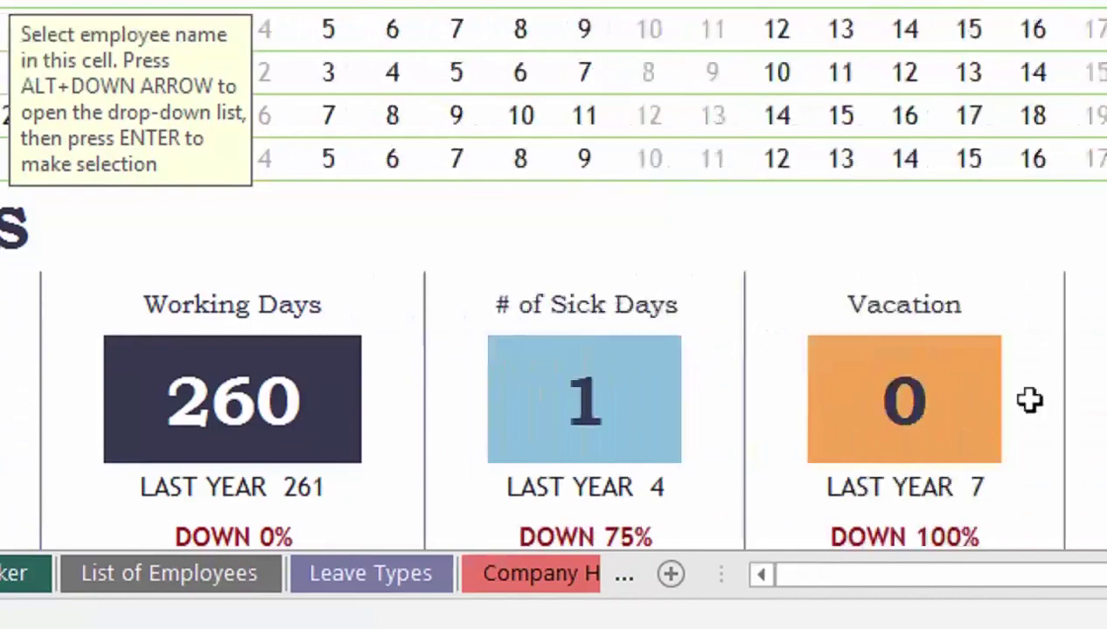
scroll(317, 279, "up", 1)
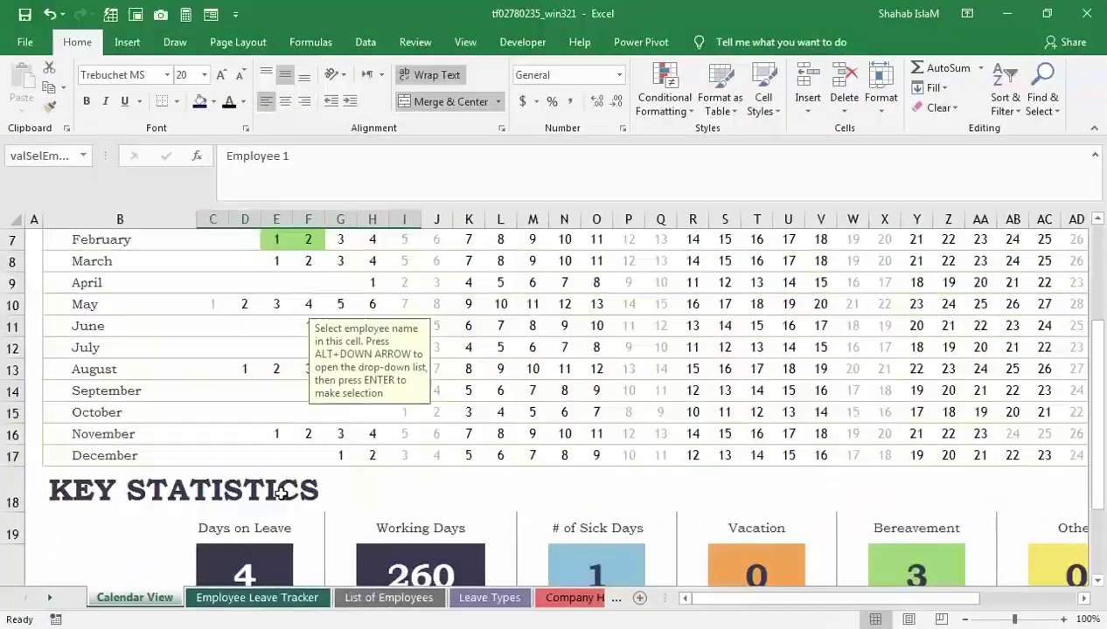
scroll(281, 473, "up", 2)
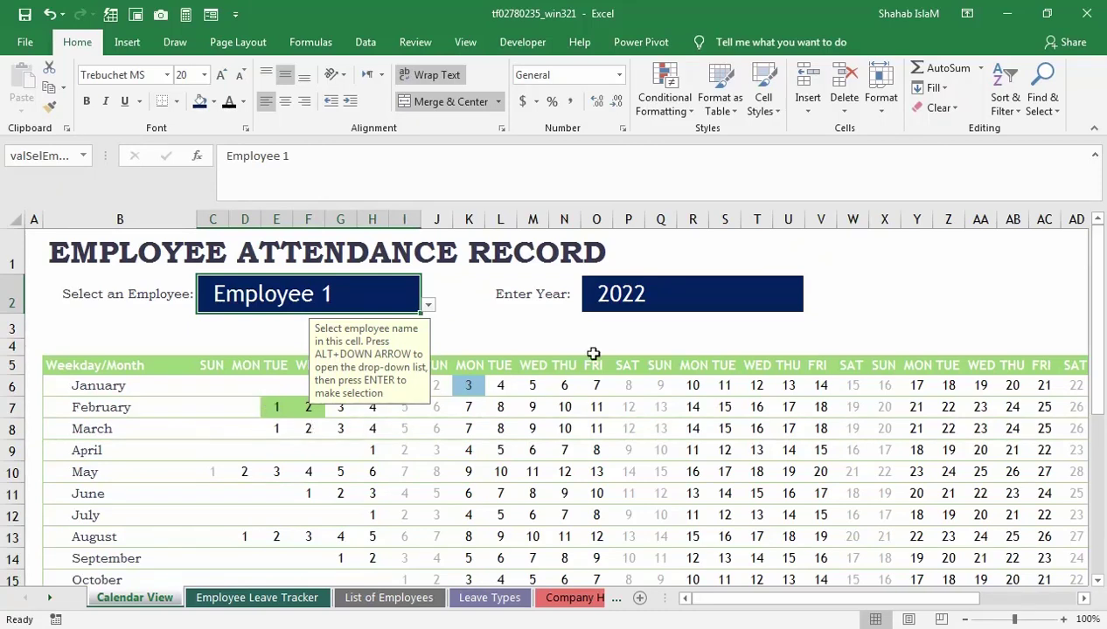
left_click(173, 379)
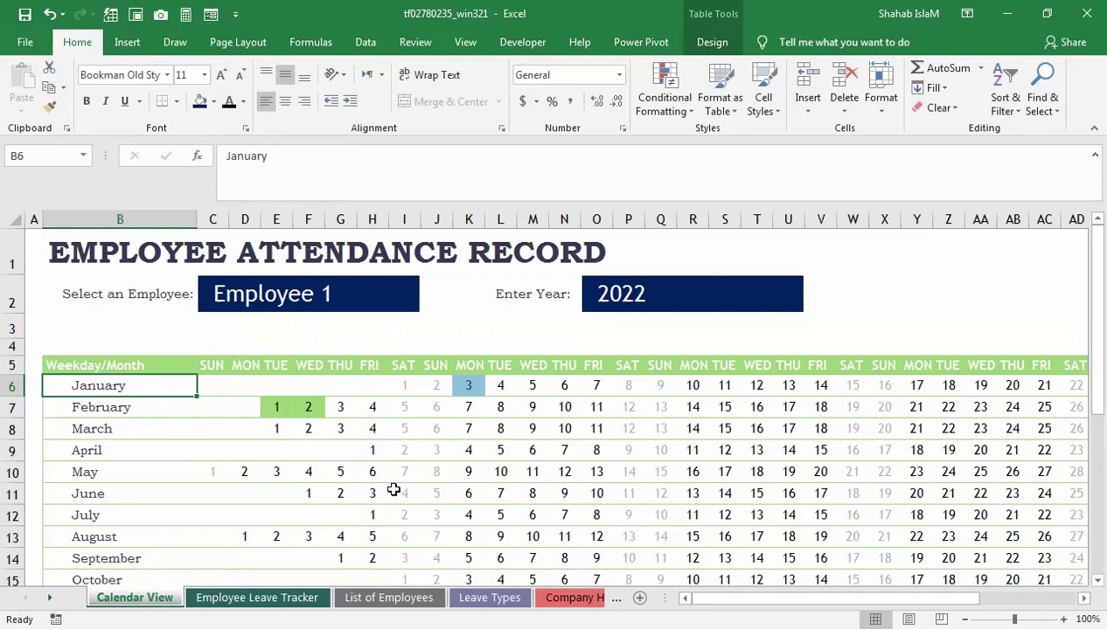
- Look through the List of Employees, Leave Types, Company Holidays and Employee Leave Tracker sheets of the template
left_click(385, 598)
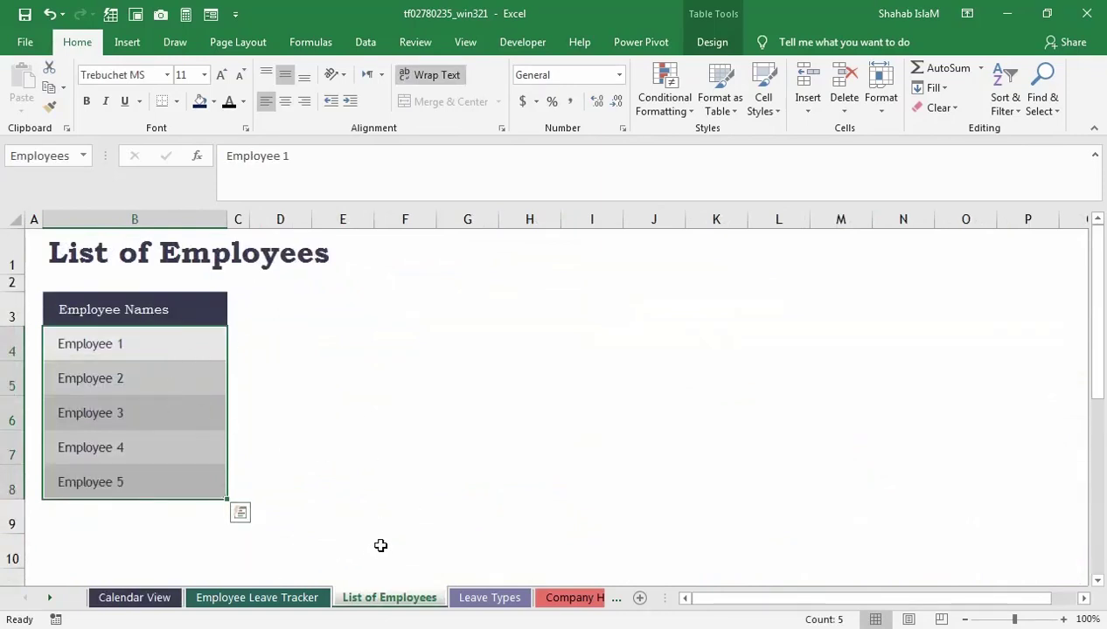
left_click(485, 598)
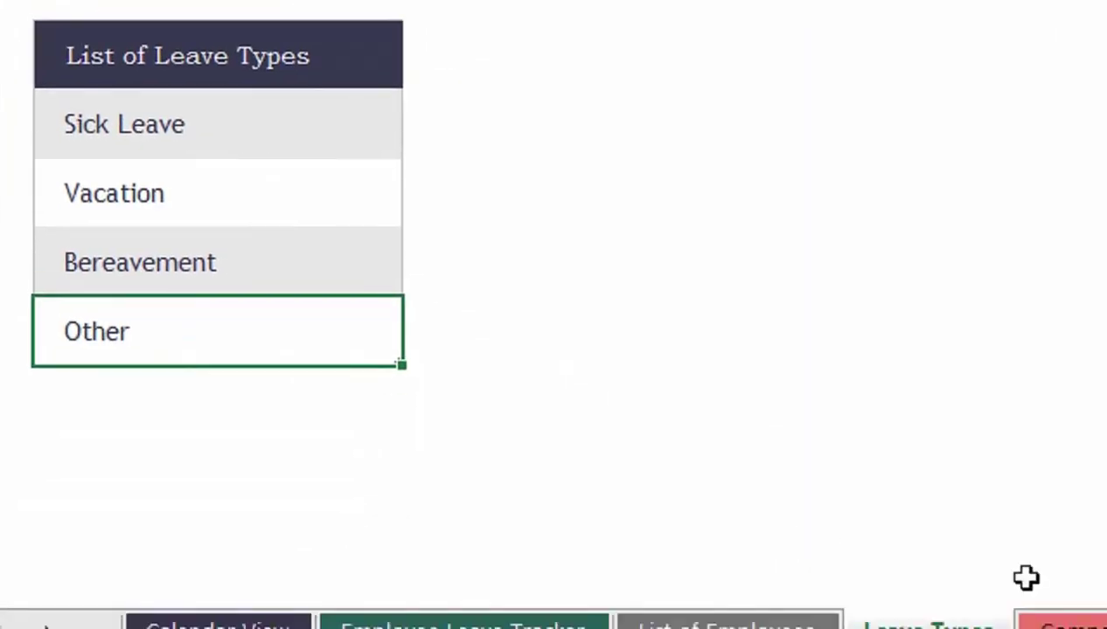
left_click(1045, 623)
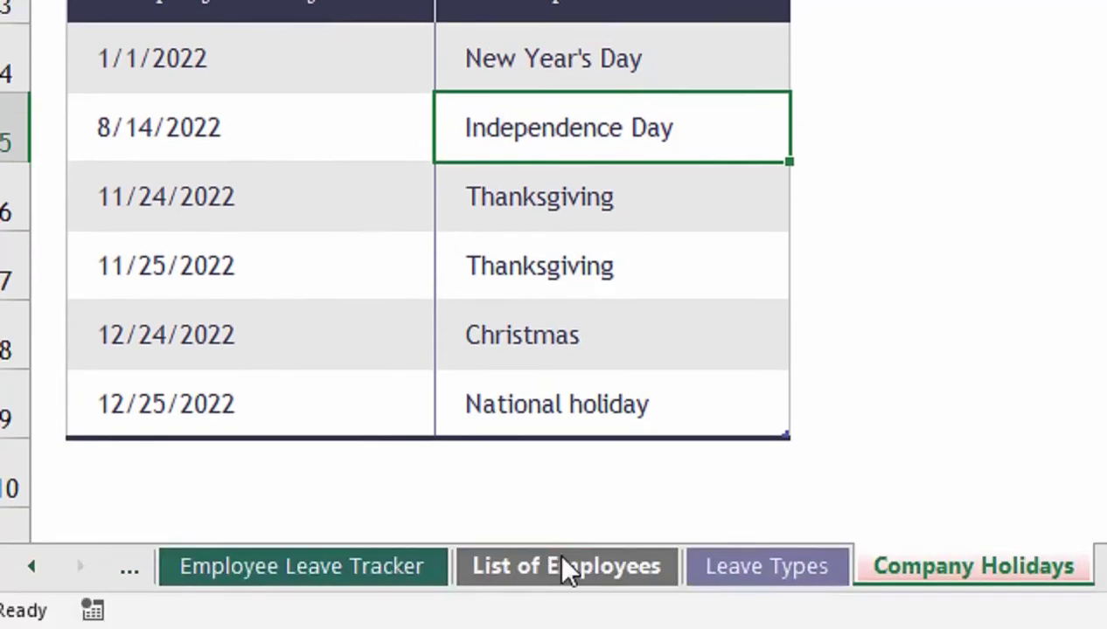
key("ctrl+Page_Up")
left_click(378, 563)
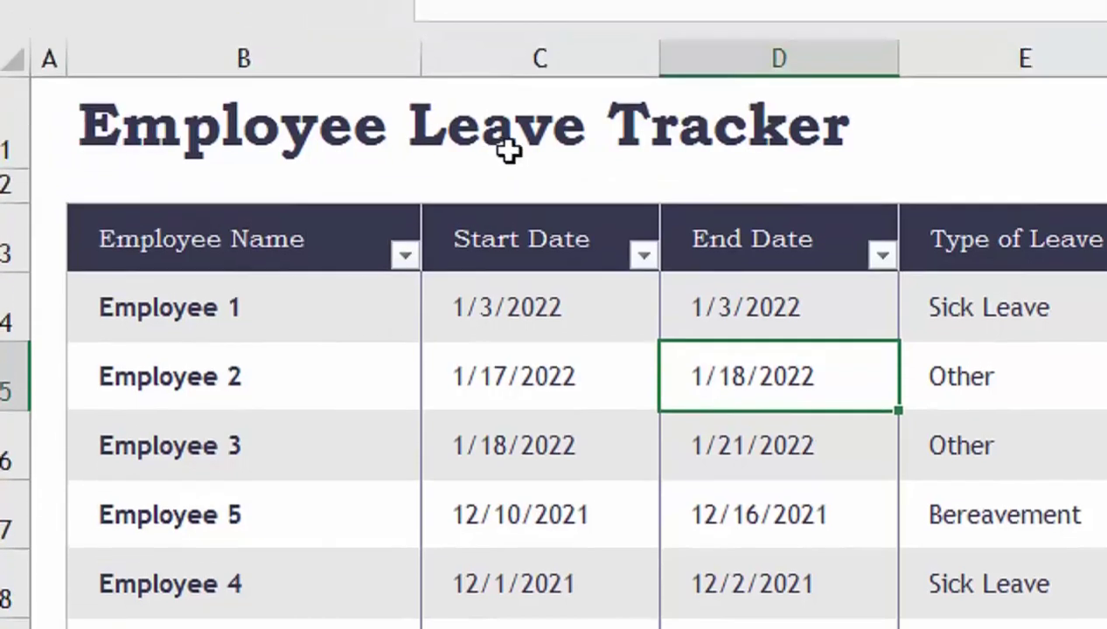
left_click(516, 90)
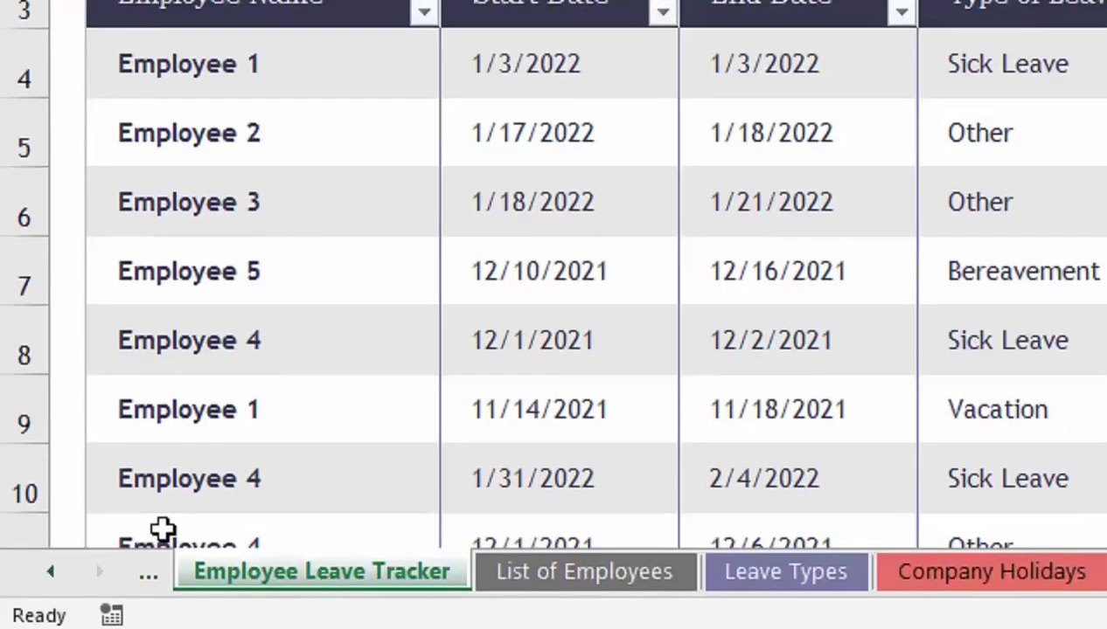
left_click(52, 572)
left_click(263, 568)
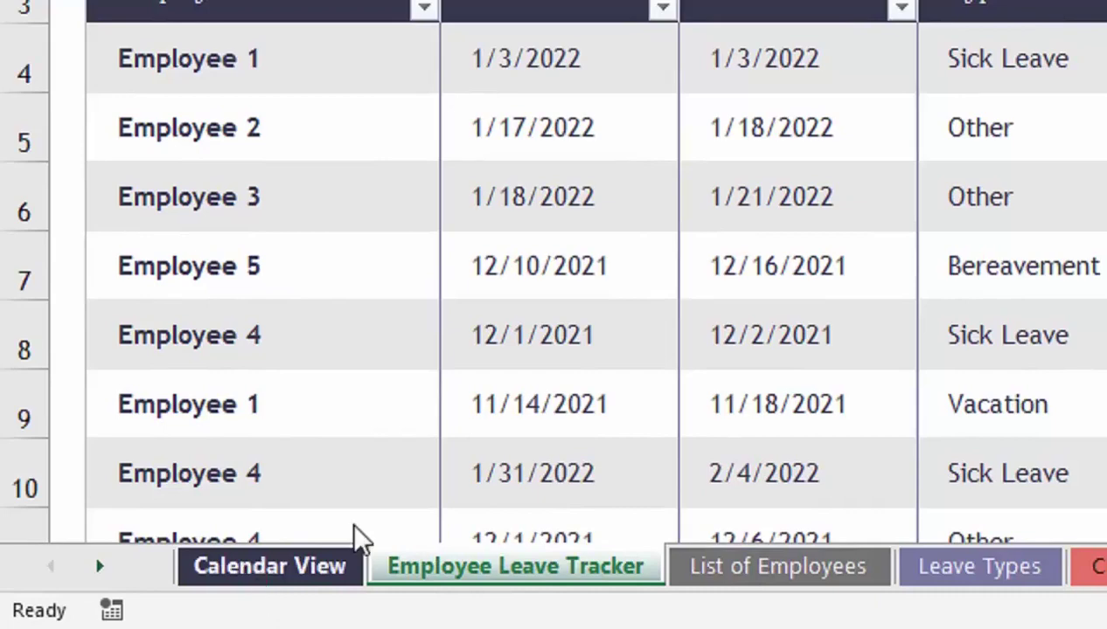
- In the blank workbook, enter the label "Select an Employee" in cell B3
left_click(669, 409)
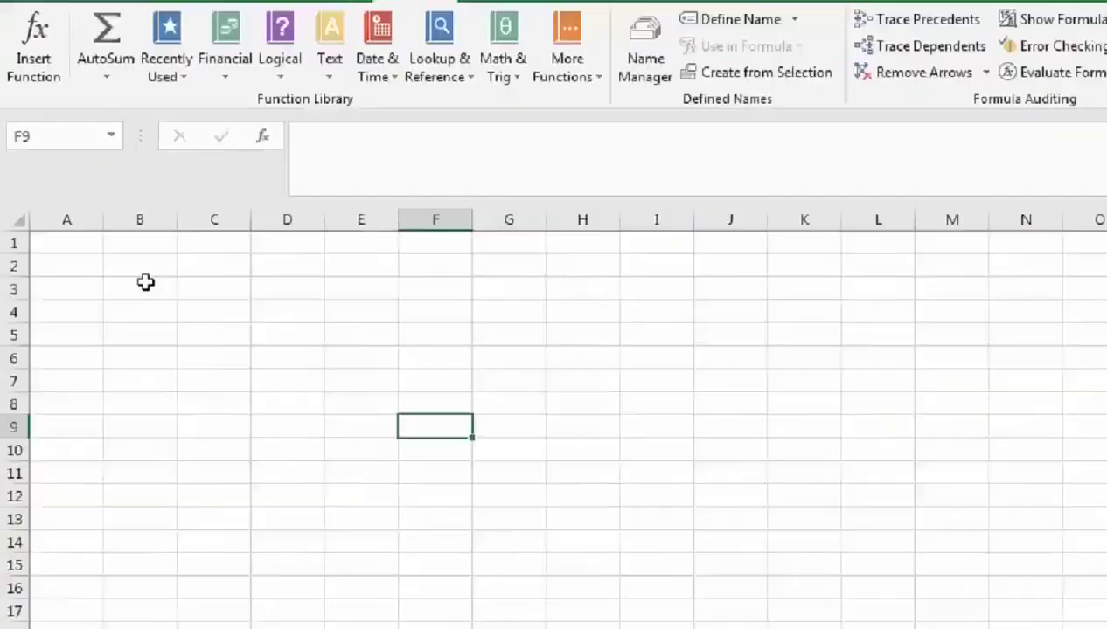
left_click(104, 252)
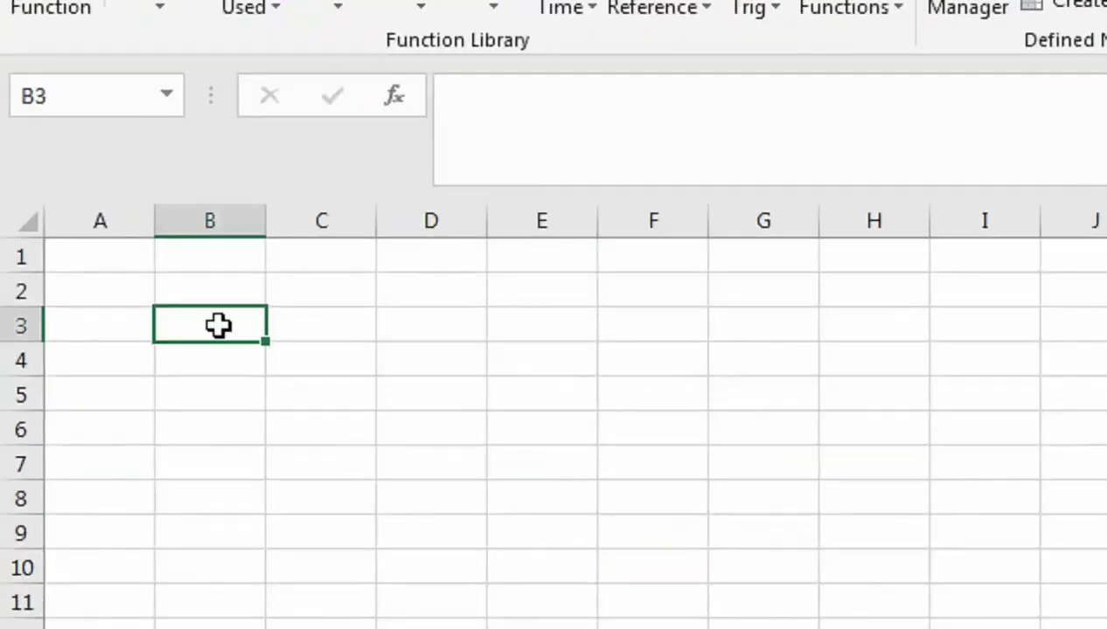
type("Select")
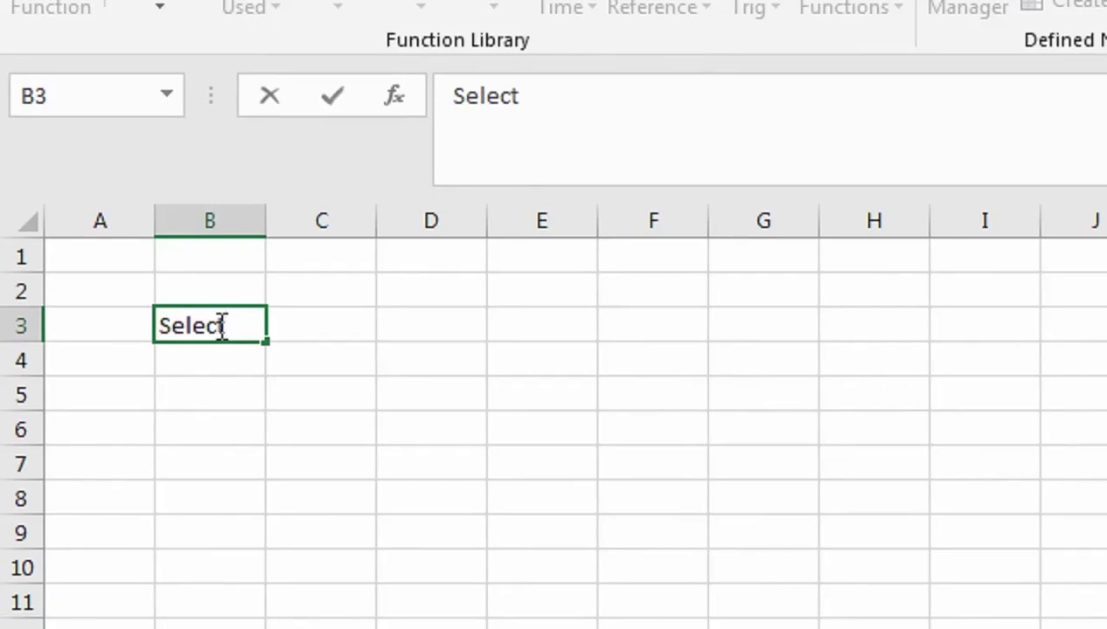
type(" an ")
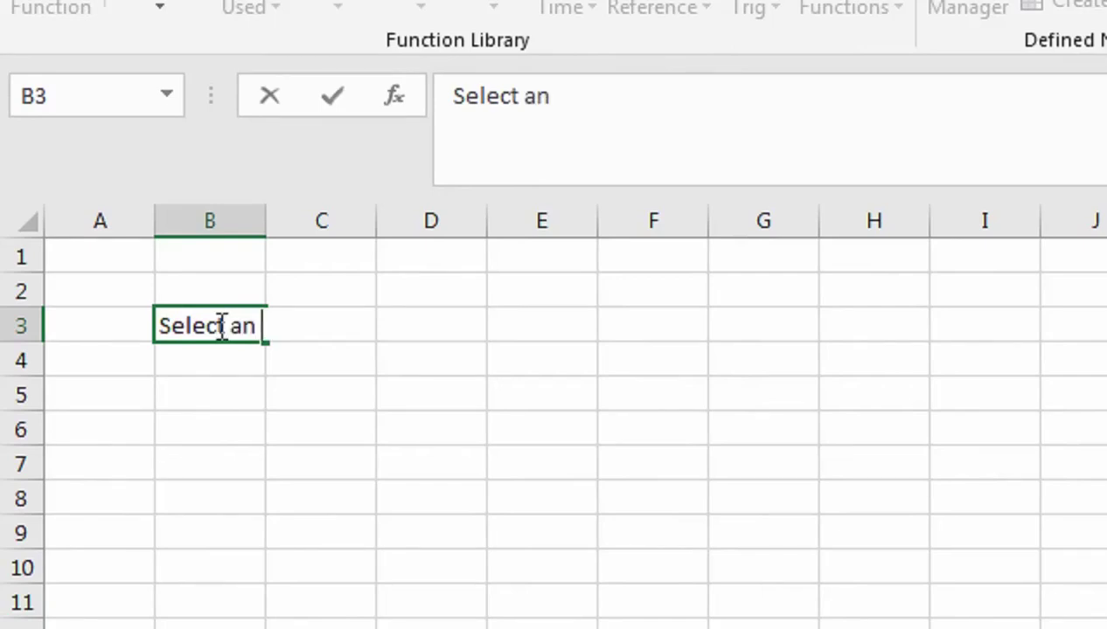
type("Employee")
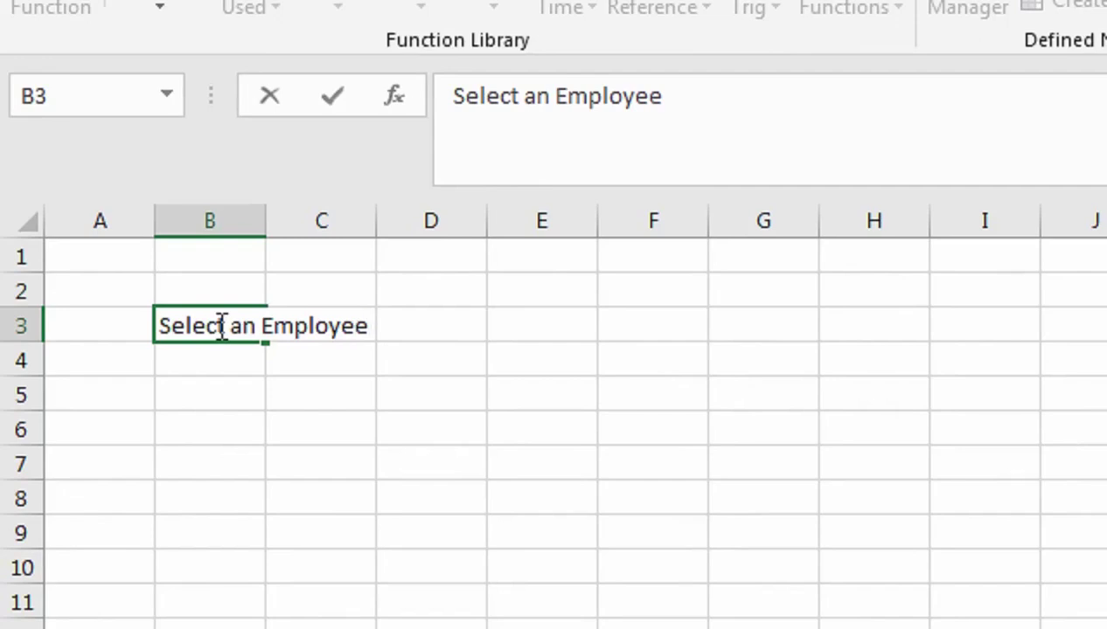
key("Tab")
- Enter the label "Enter Year" in cell I3
left_click(1005, 326)
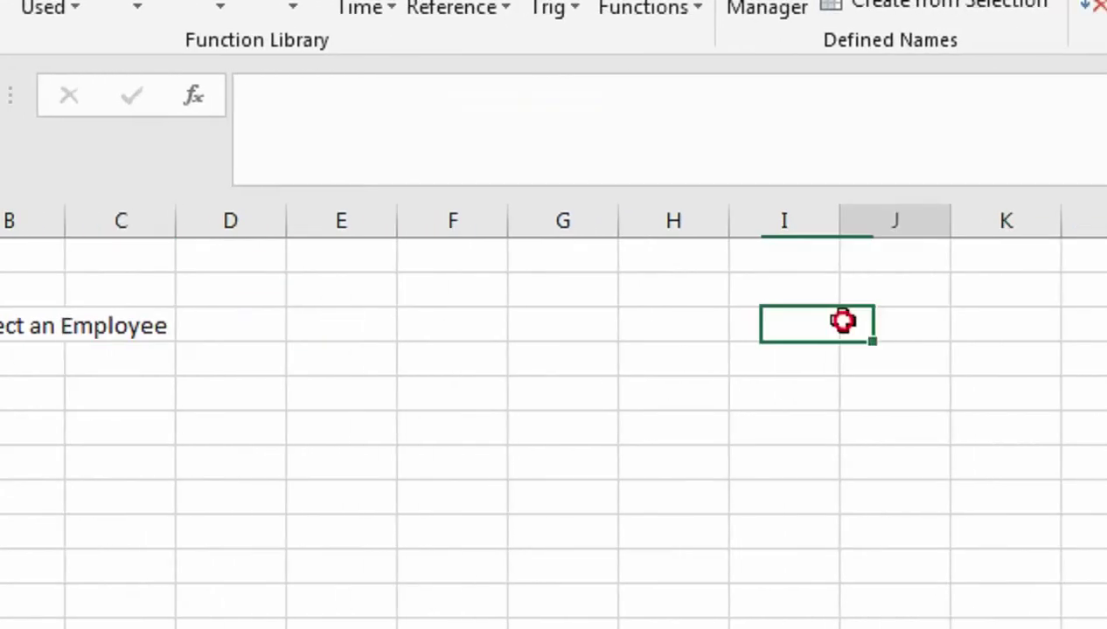
type("Ente")
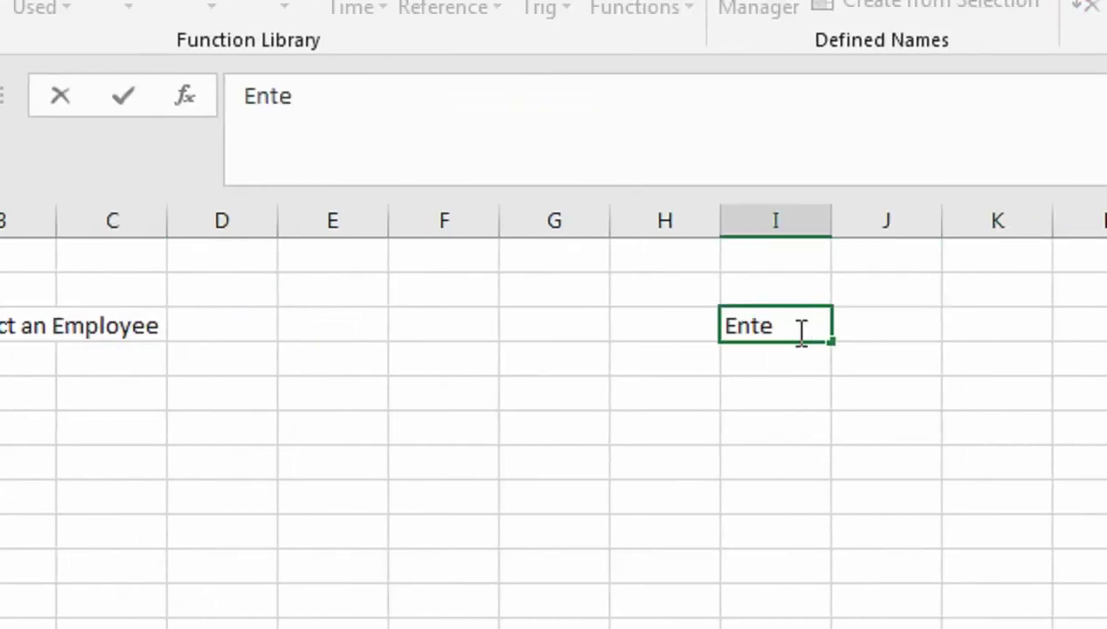
type("r Year")
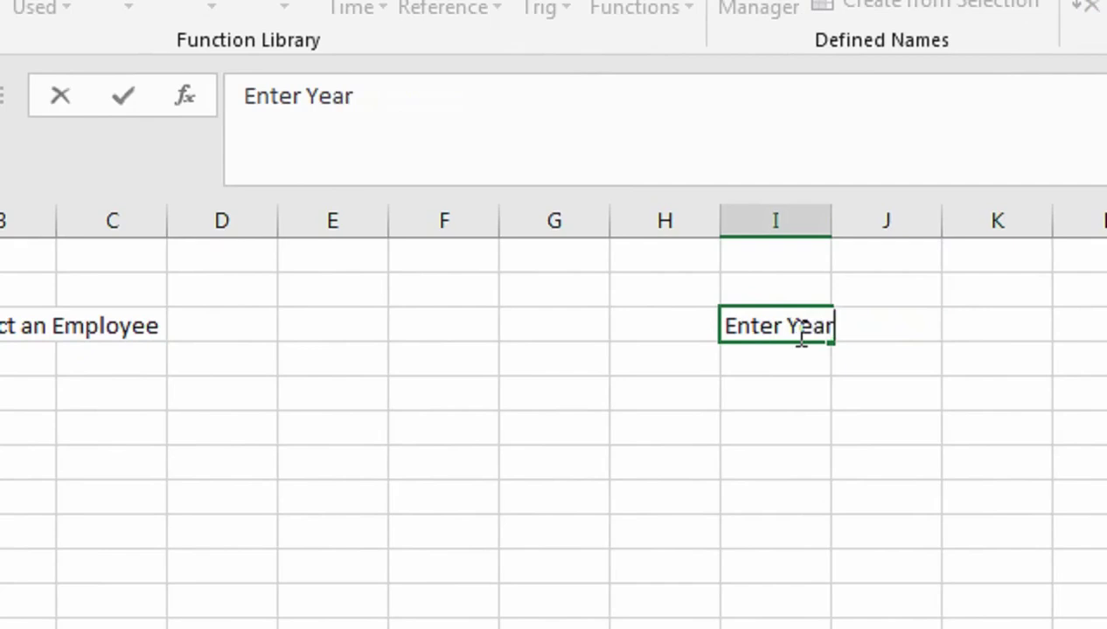
left_click(99, 484)
- Make row 3 taller, and merge and center D3:F3 and K3:M3 as input fields for the two labels
left_click_drag(25, 322, 49, 343)
left_click_drag(428, 314, 685, 306)
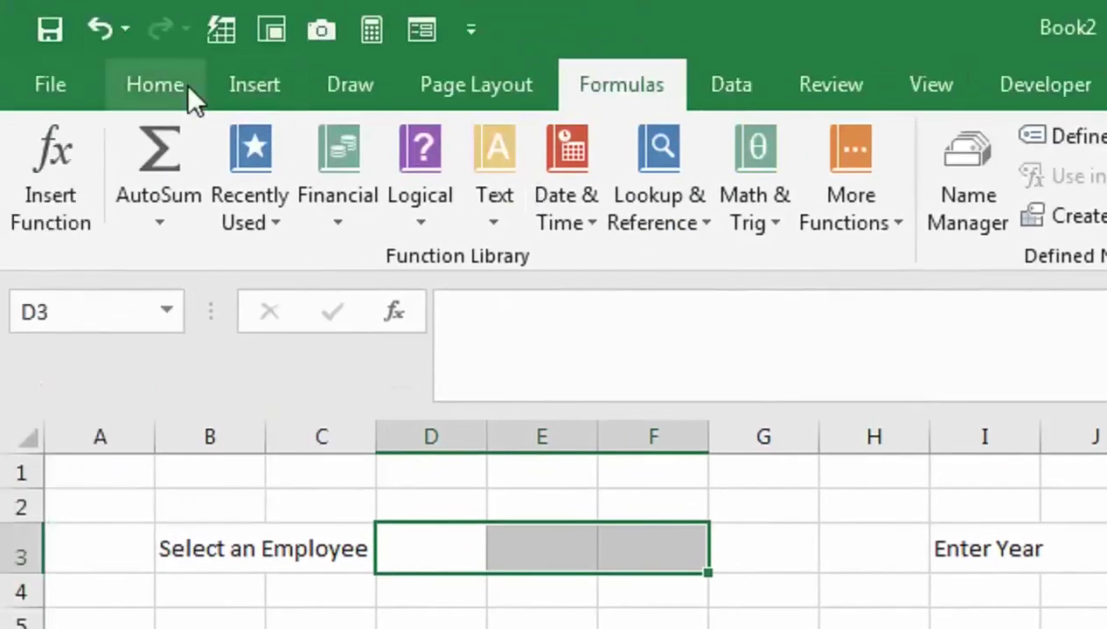
left_click(102, 5)
left_click(780, 138)
left_click_drag(868, 486, 1066, 487)
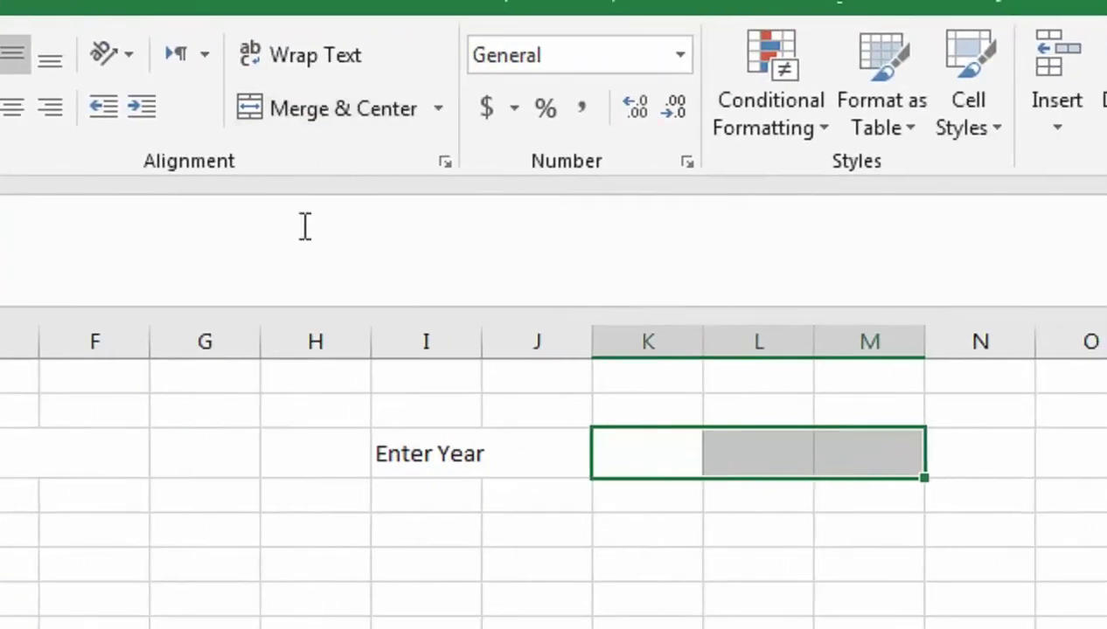
- Fill the employee and year input fields with dark blue and increase the height of row 3 further
left_click(205, 445, "ctrl")
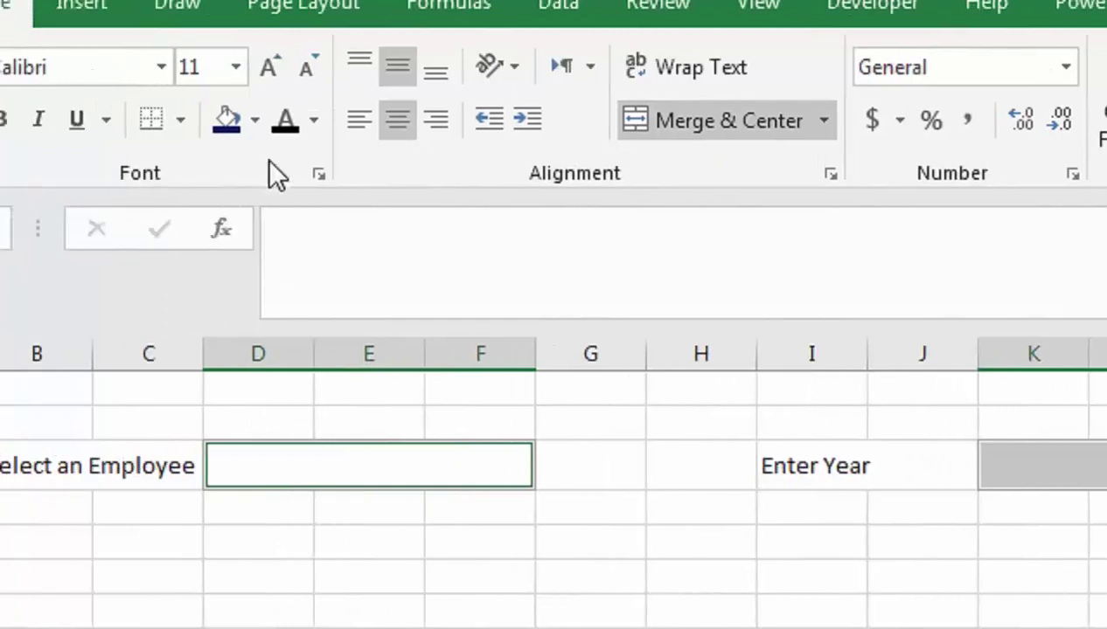
left_click(171, 119)
left_click(373, 390)
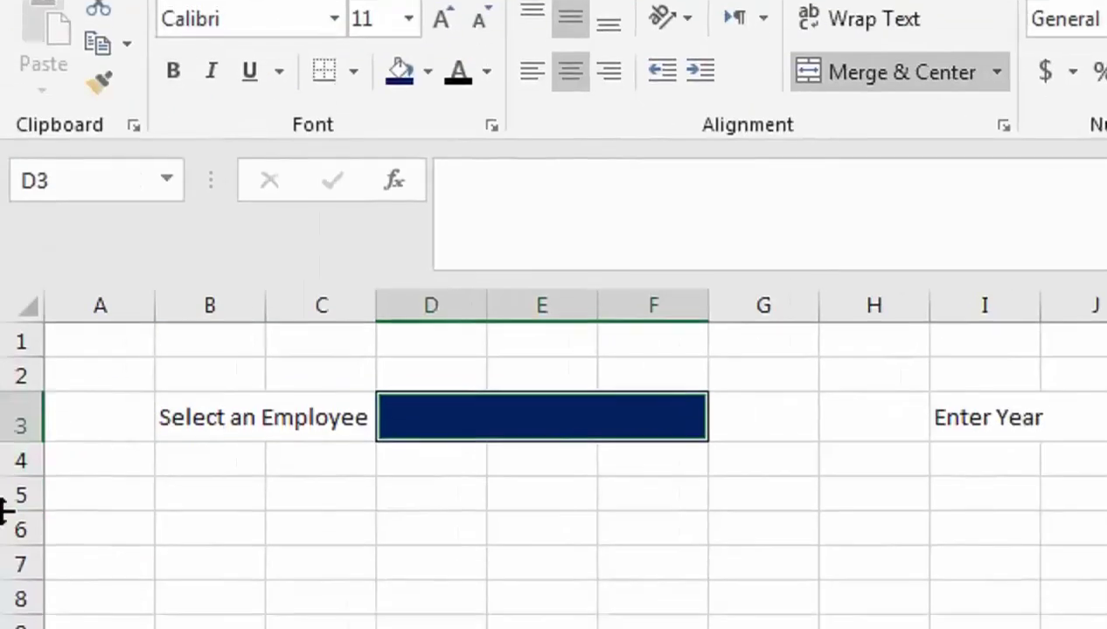
left_click_drag(22, 425, 26, 440)
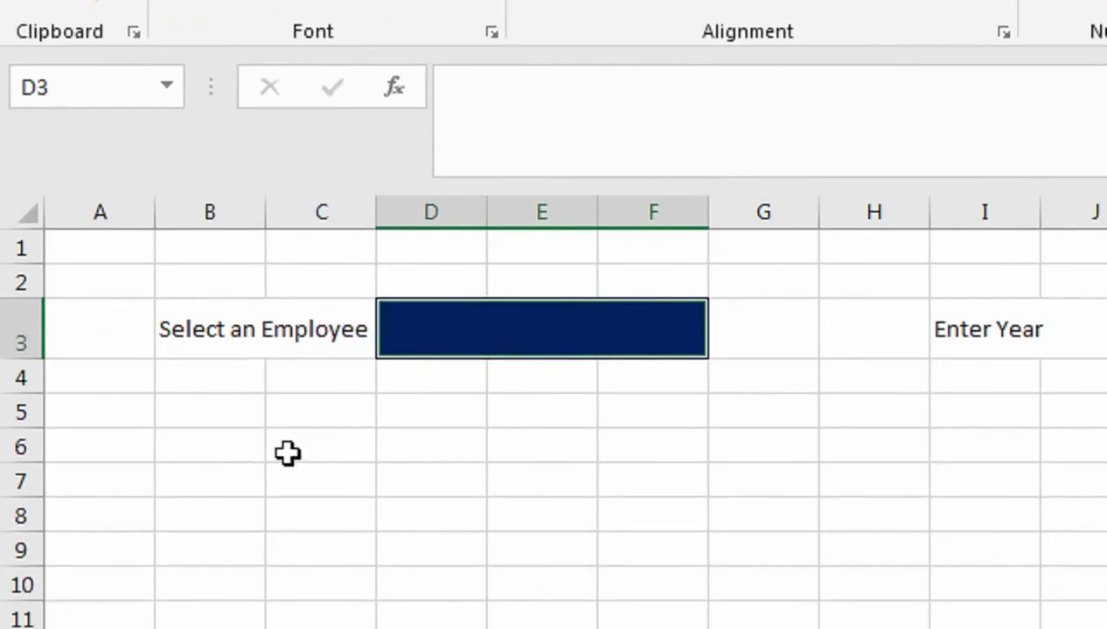
- Enter the label "weekend /month" in cell B6 and widen column B
left_click(190, 454)
type("weekend ?mont")
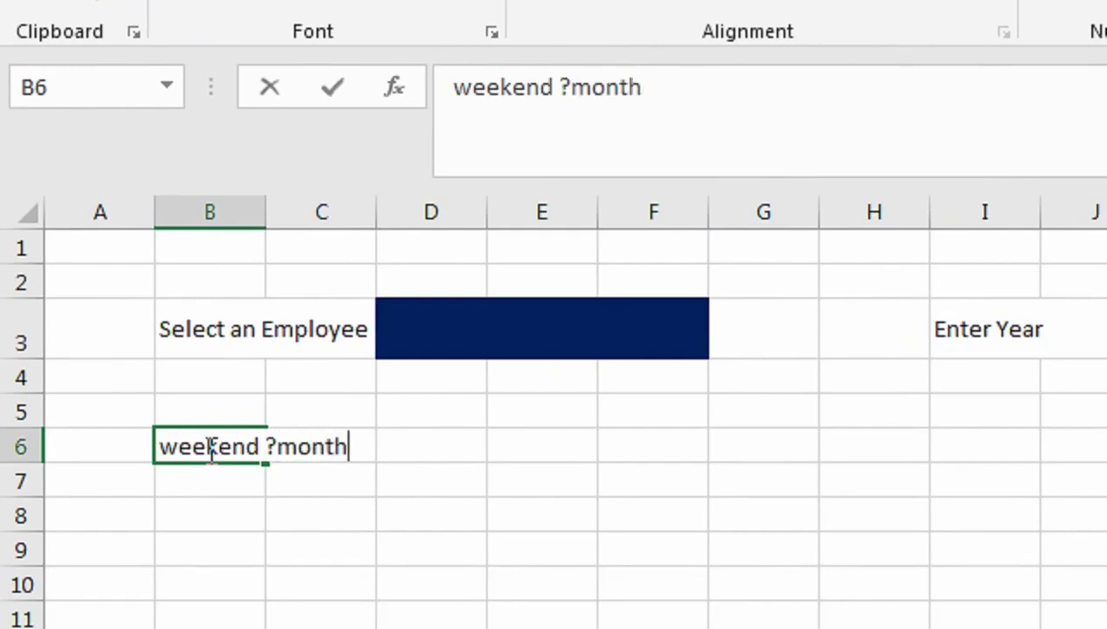
type("h")
key("Tab")
left_click(242, 449)
left_click(573, 89)
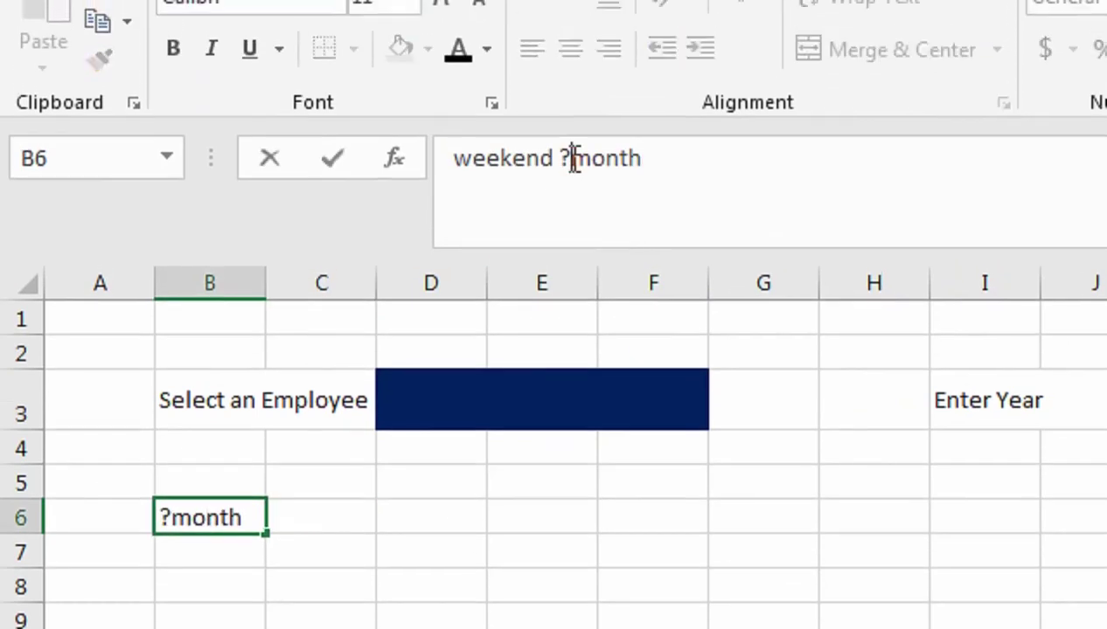
key("BackSpace")
type("/")
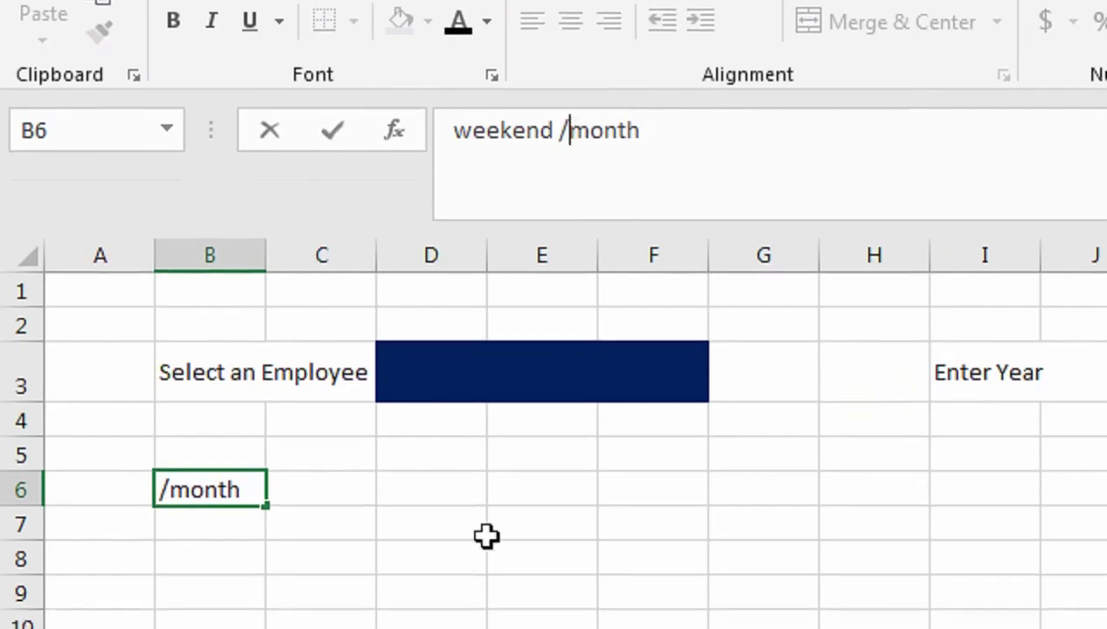
key("ctrl+Return")
key("Tab")
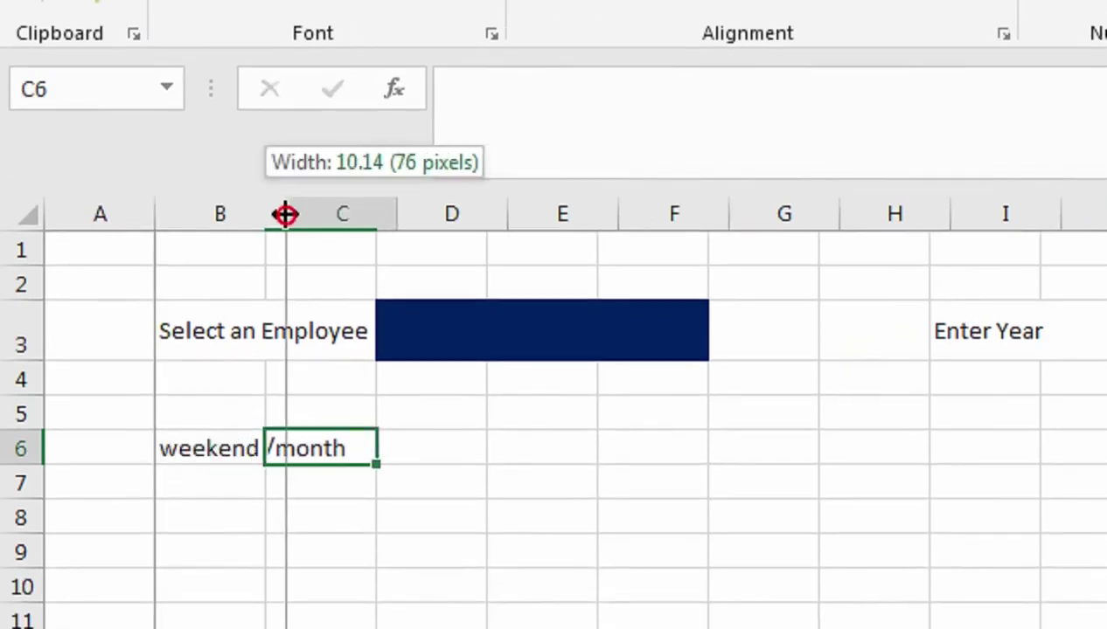
left_click_drag(285, 214, 296, 214)
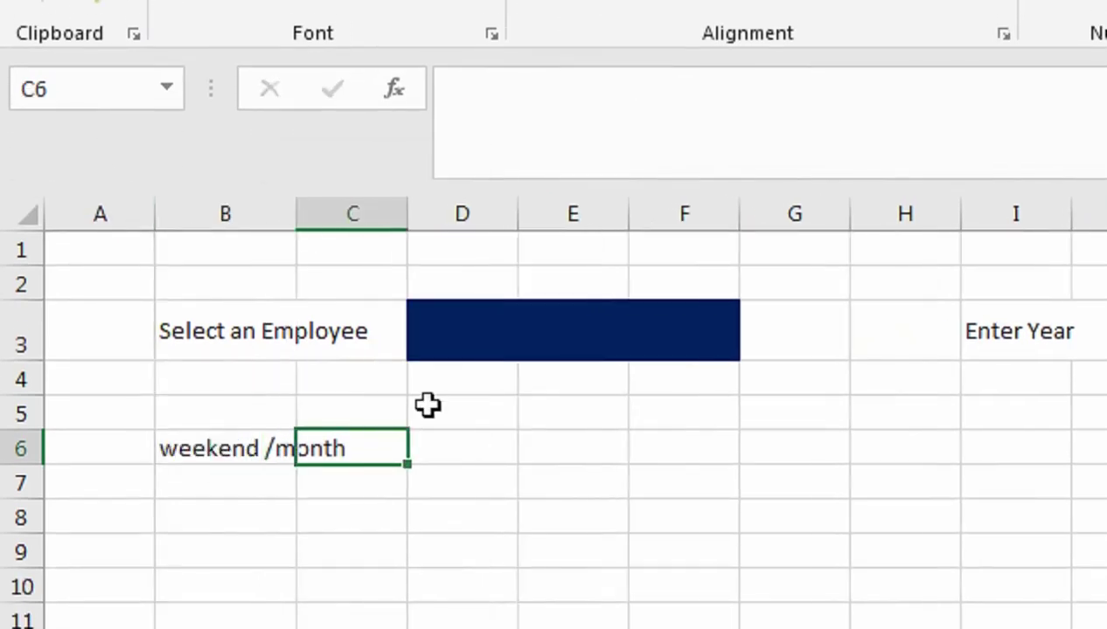
- Enter the weekday "Sun" in cell D6 beside the weekend/month label
left_click(426, 444)
type("s")
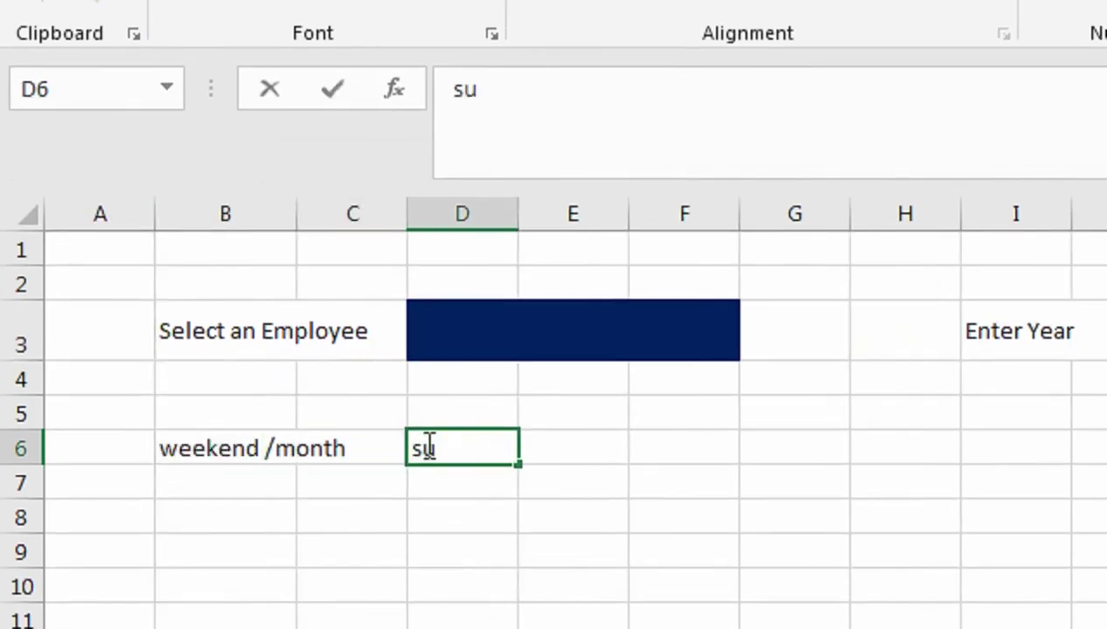
type("UN")
key("Tab")
left_click(431, 439)
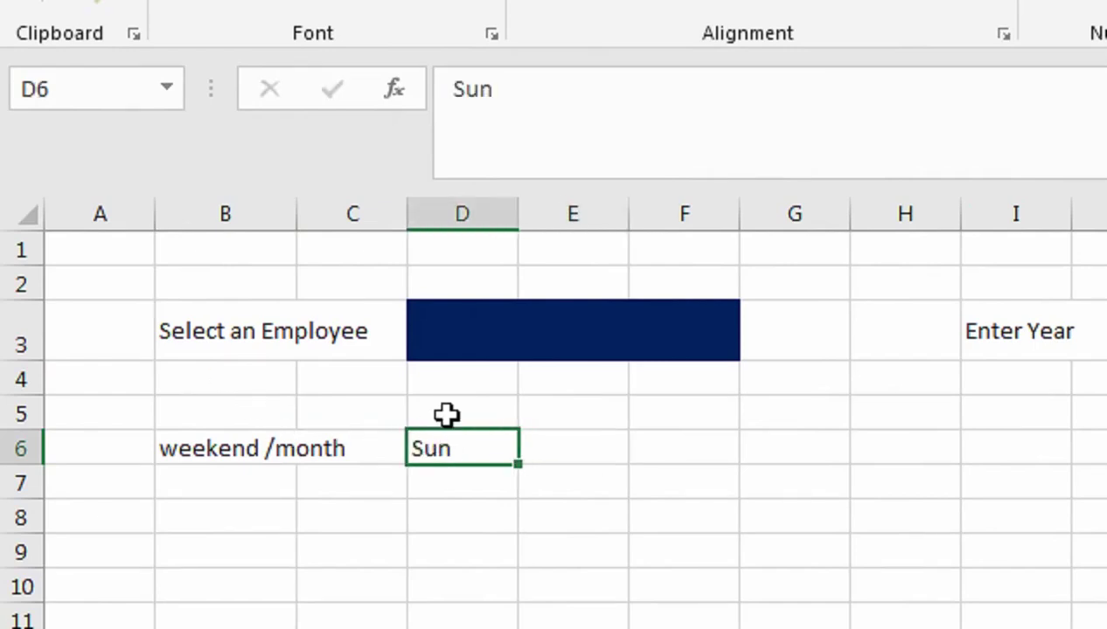
- Enter 1 and 2 in D5 and E5, and extend the number series across row 5 to 37 in AN5
left_click(447, 415)
type("1")
key("Tab")
type("3")
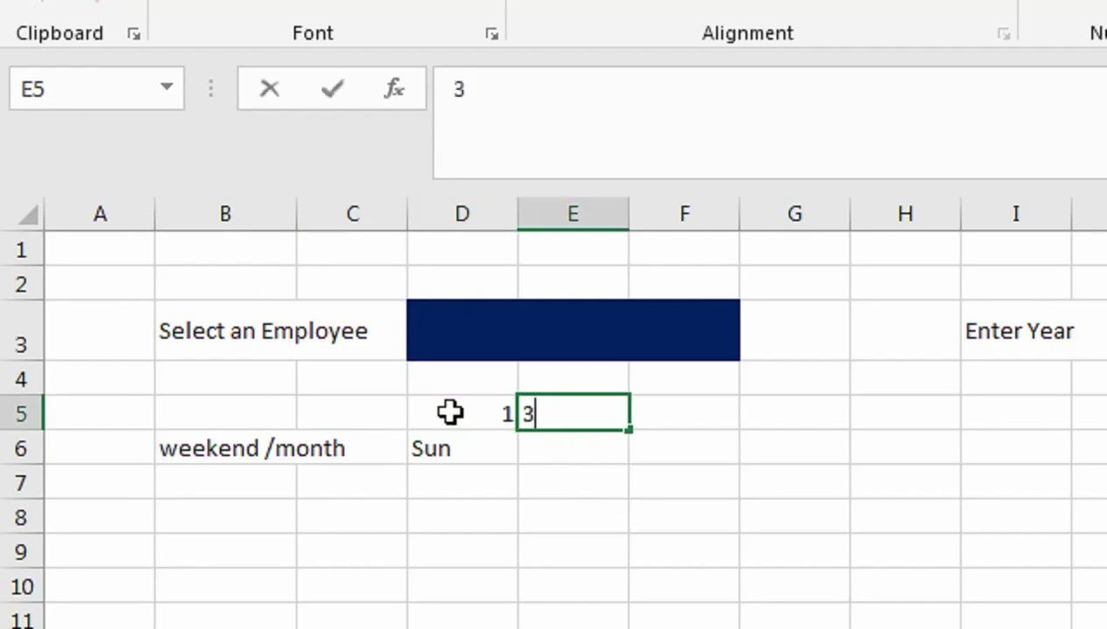
key("Return")
left_click_drag(472, 412, 561, 412)
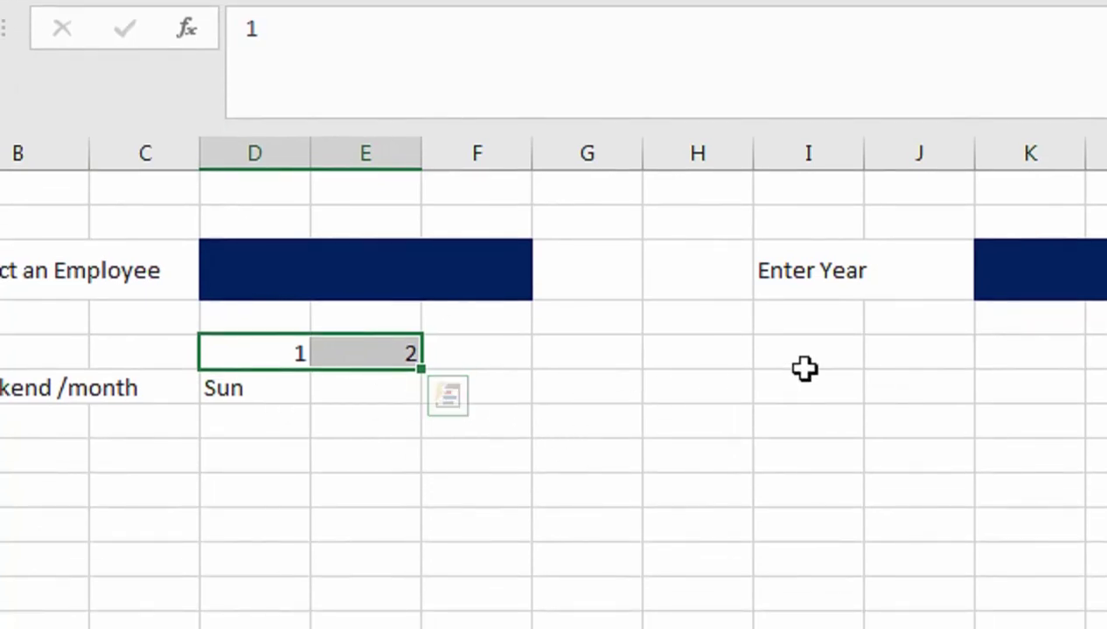
left_click(428, 373)
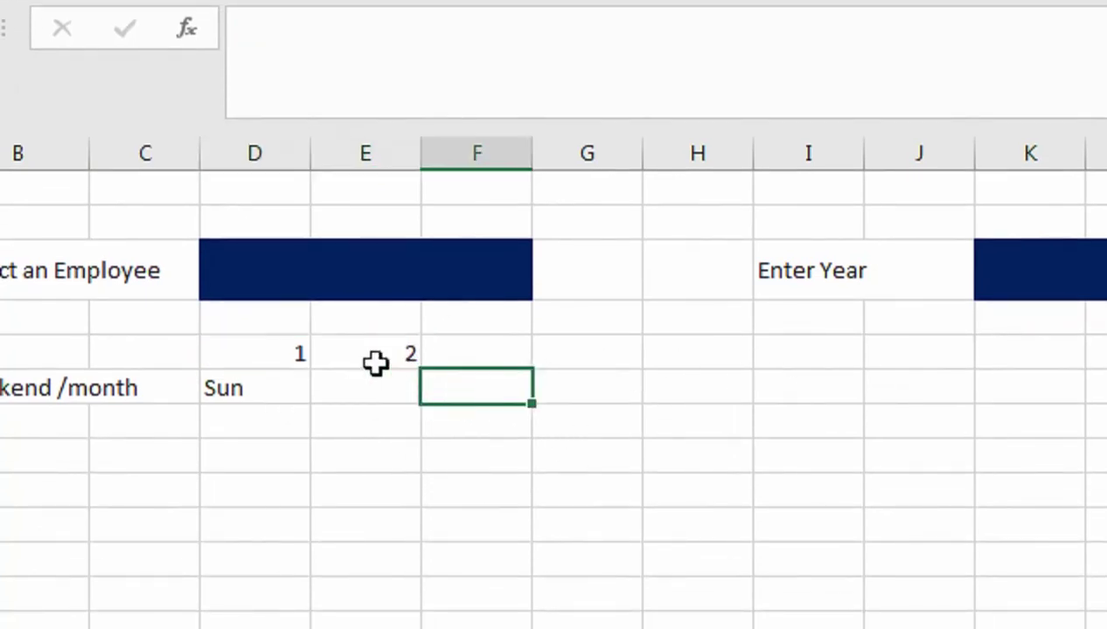
left_click_drag(239, 343, 460, 381)
left_click(459, 382)
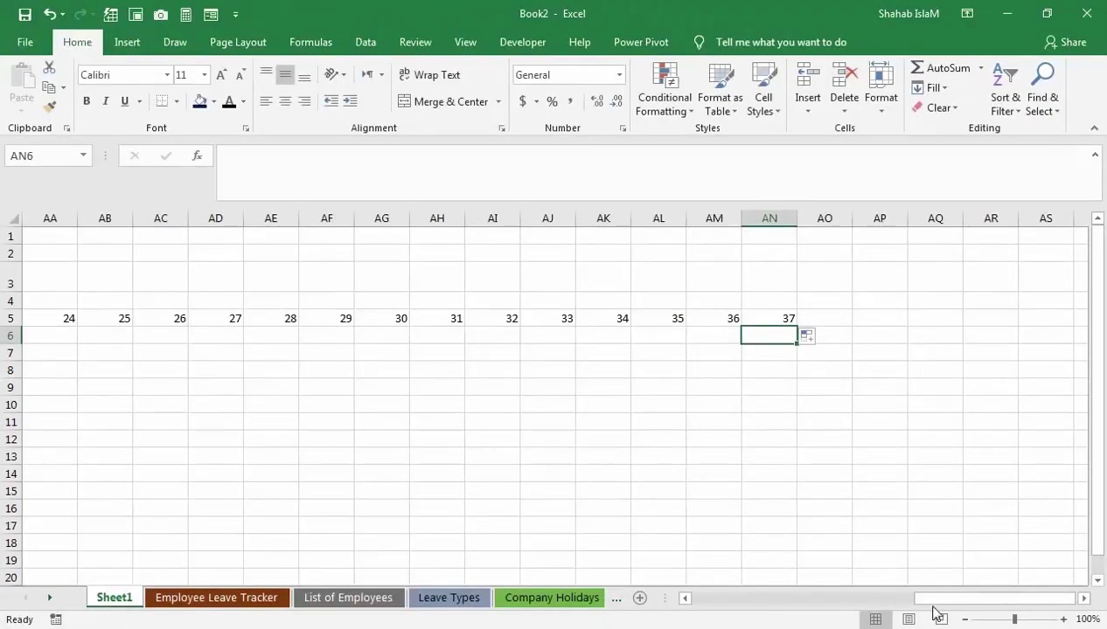
- Fill the weekday names from D6 across to AN6 and clear the helper numbers from row 5
left_click_drag(933, 604, 699, 595)
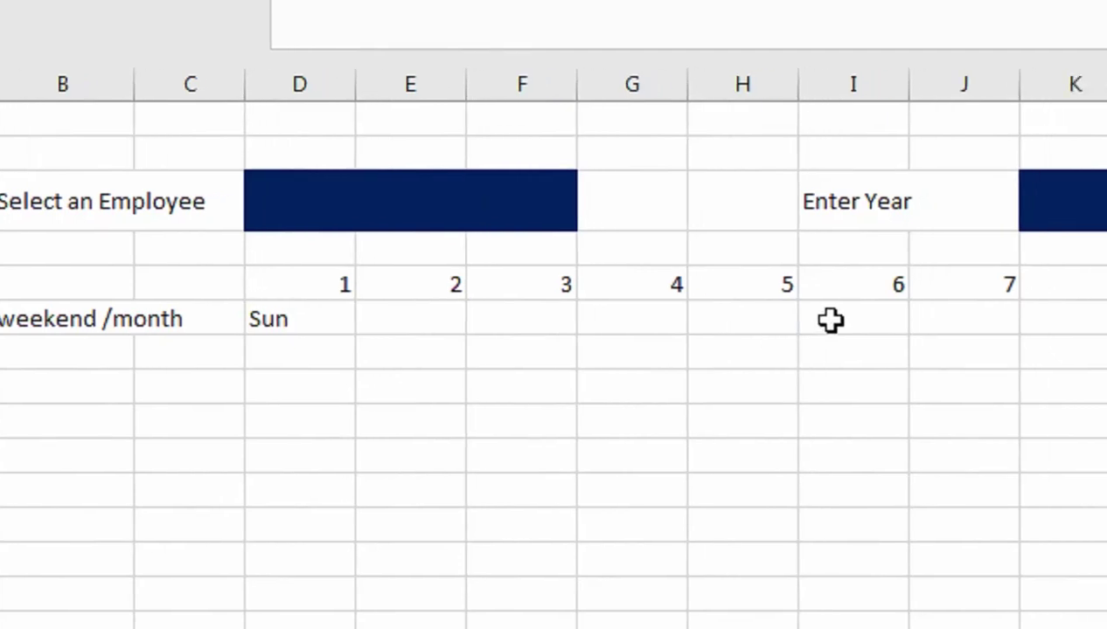
left_click(345, 318)
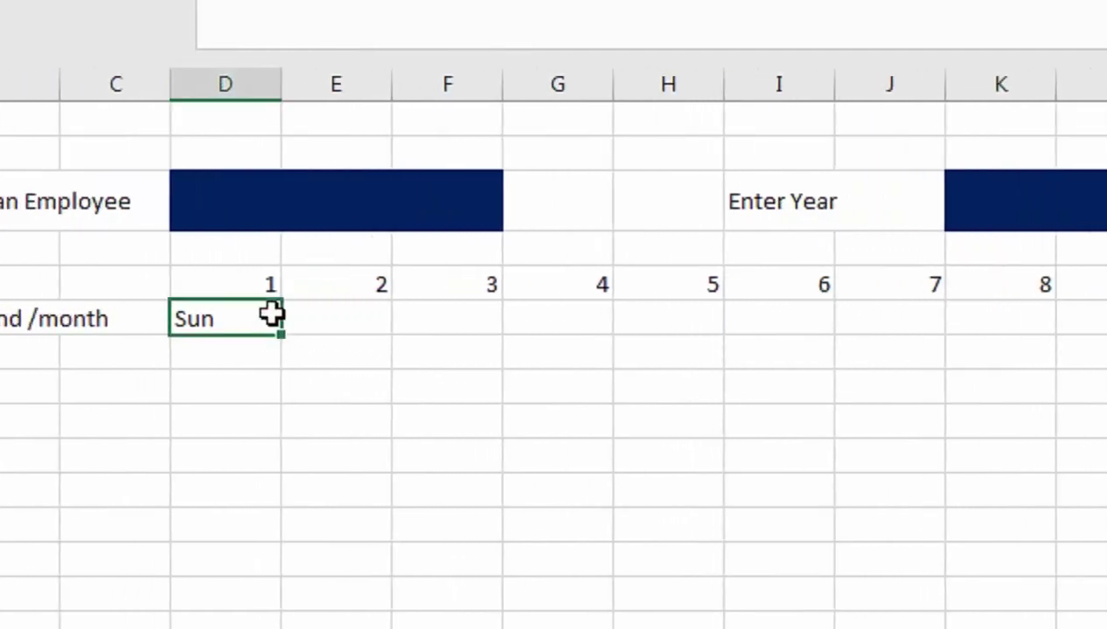
left_click_drag(291, 338, 993, 306)
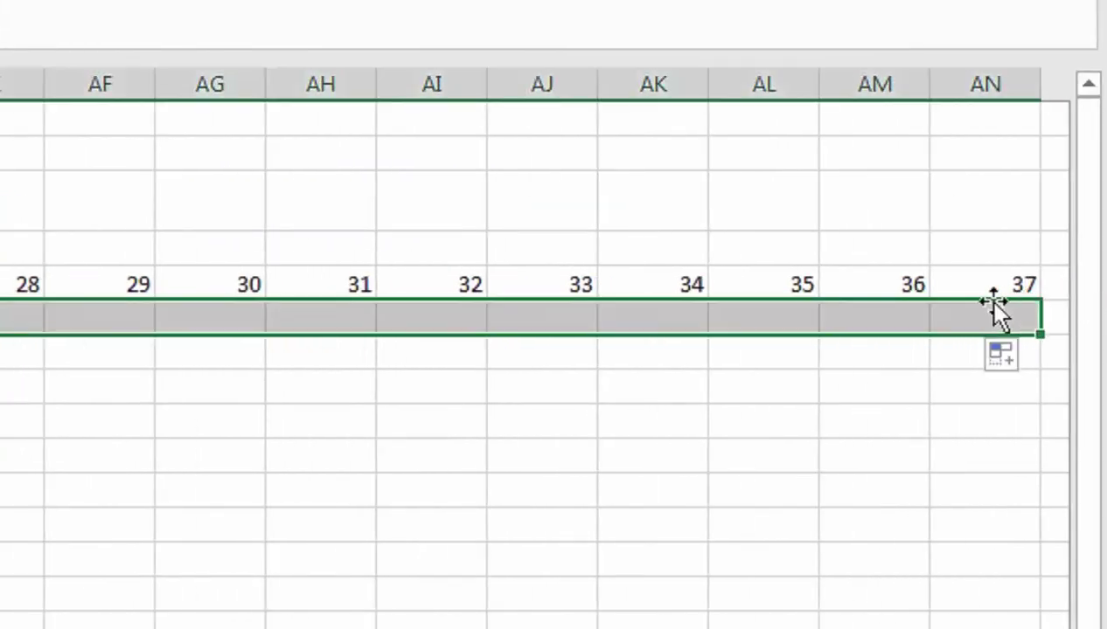
left_click(975, 287)
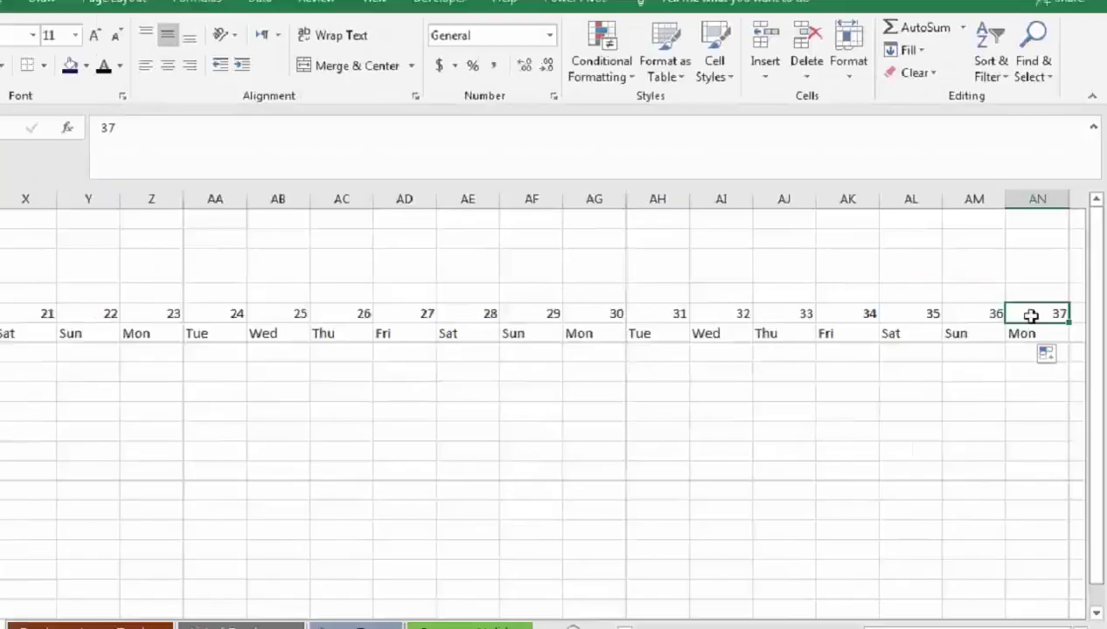
key("ctrl+shift+Left")
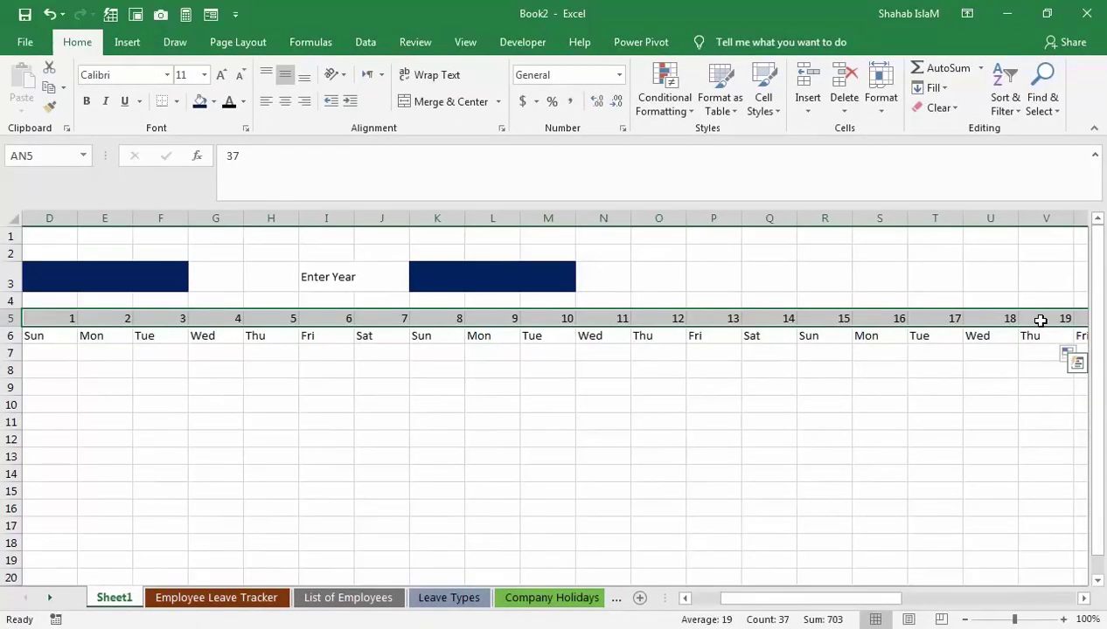
- AutoFit the widths of columns D to AN to the weekday names in row 6
left_click(529, 338)
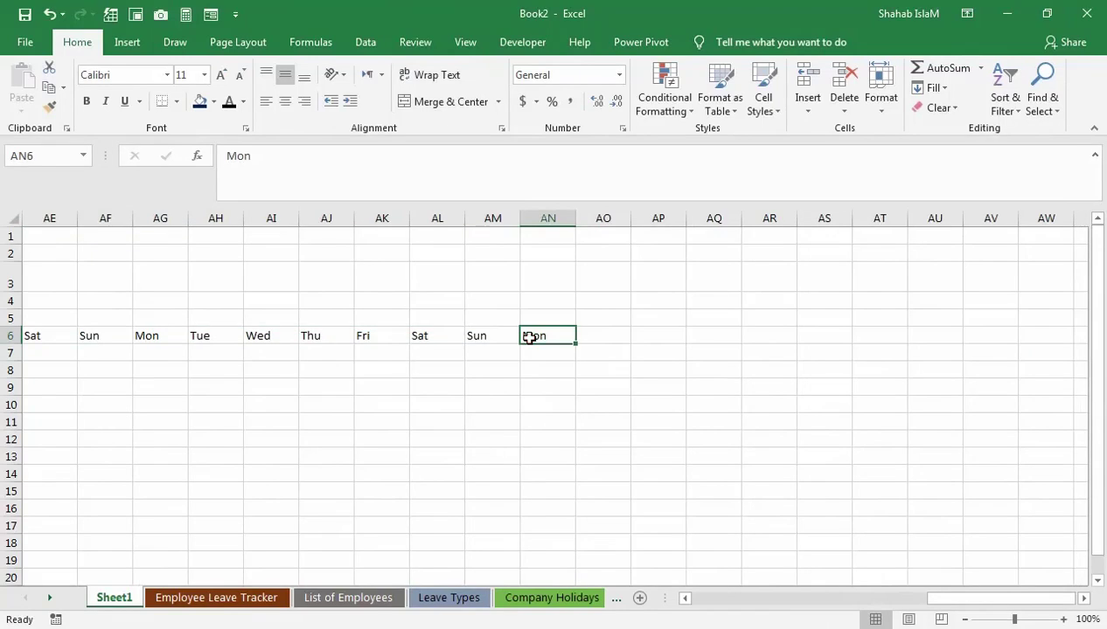
key("ctrl+shift+Left")
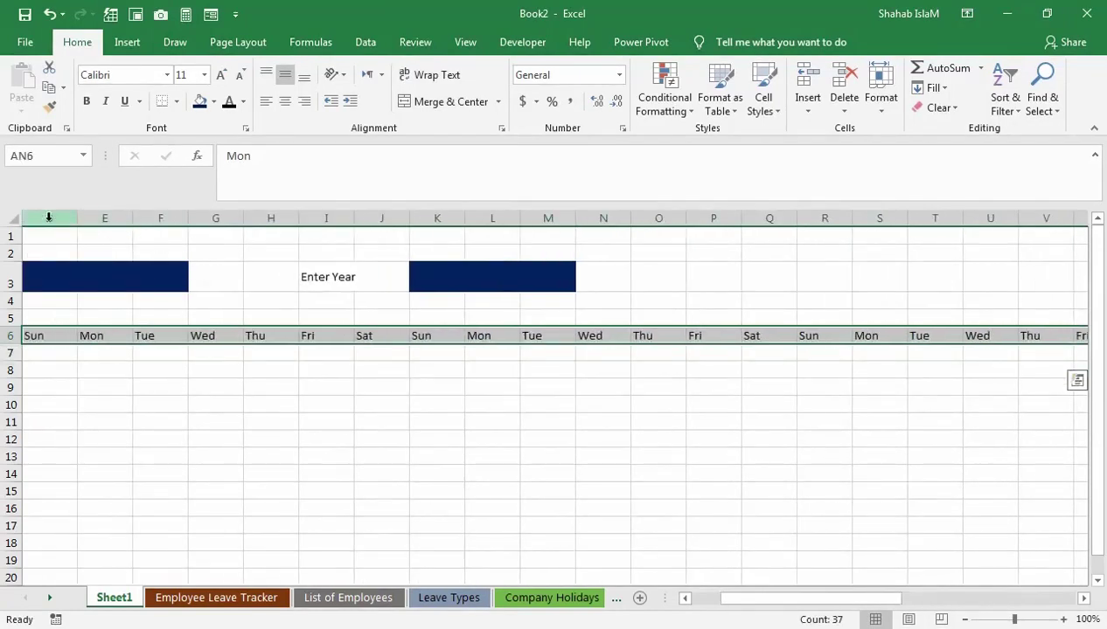
left_click(880, 103)
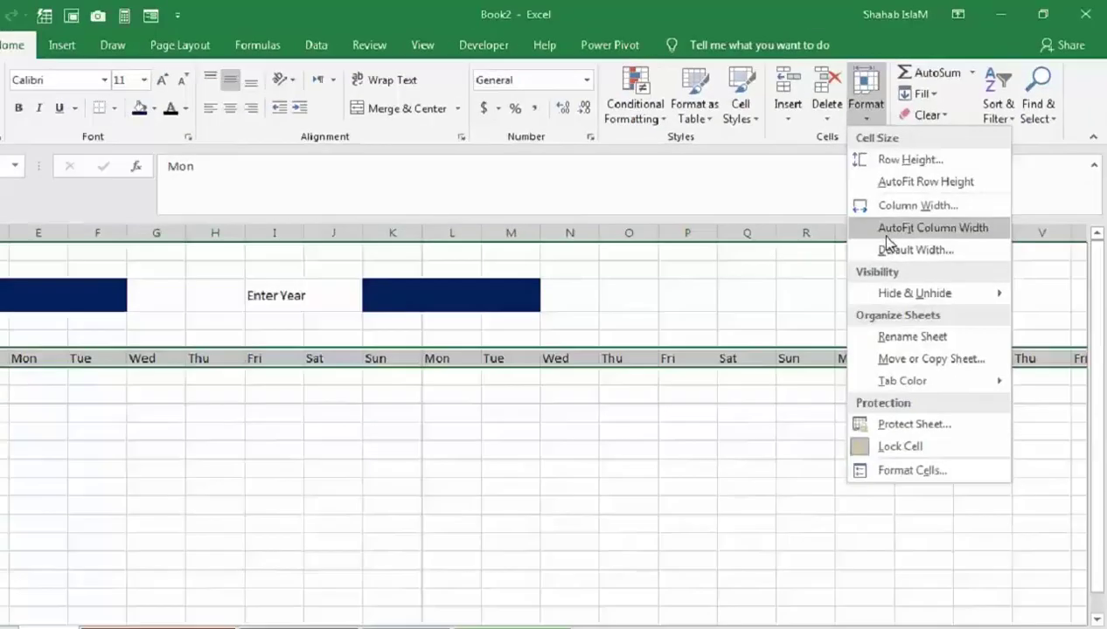
left_click(692, 442)
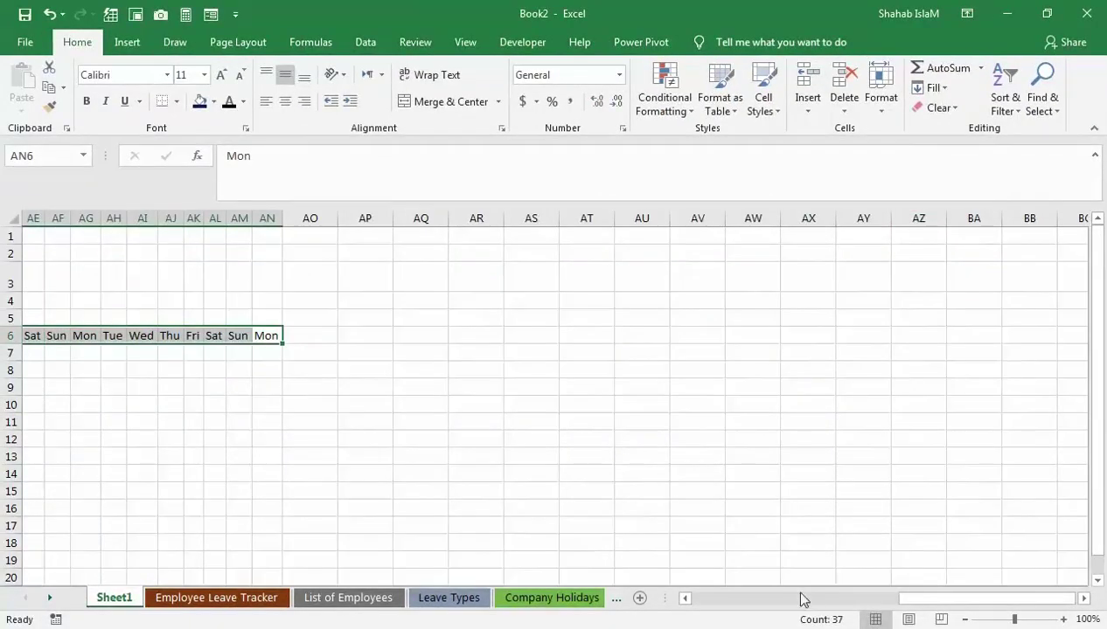
- Unmerge the year field, clear the fill of K3, and merge and center L3:Q3 as the year field
left_click_drag(914, 605, 694, 600)
left_click_drag(408, 267, 535, 277)
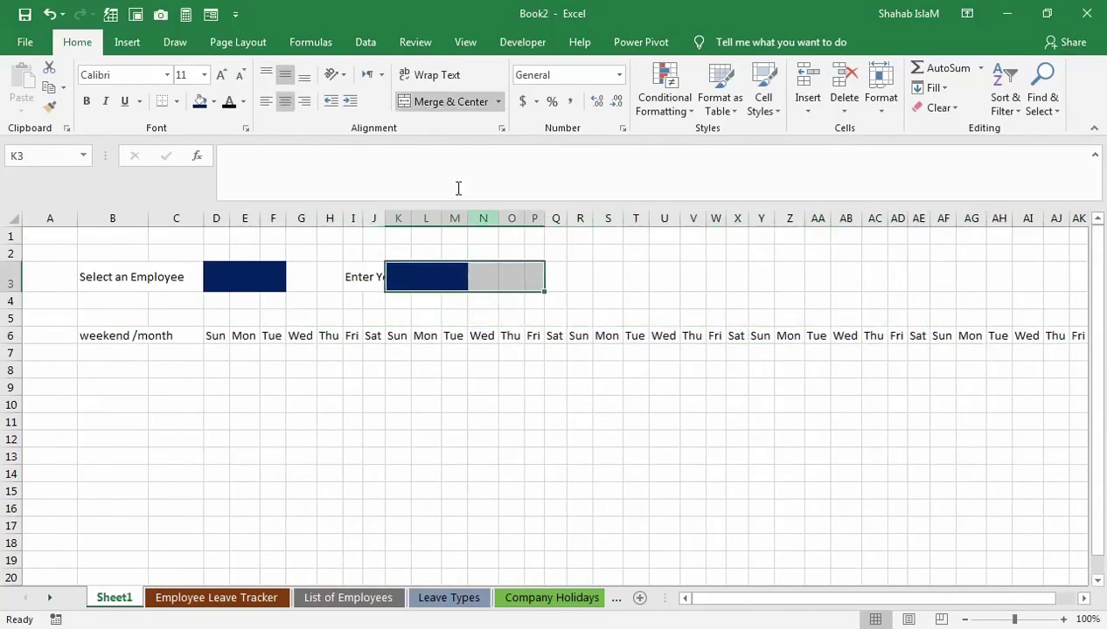
left_click(452, 106)
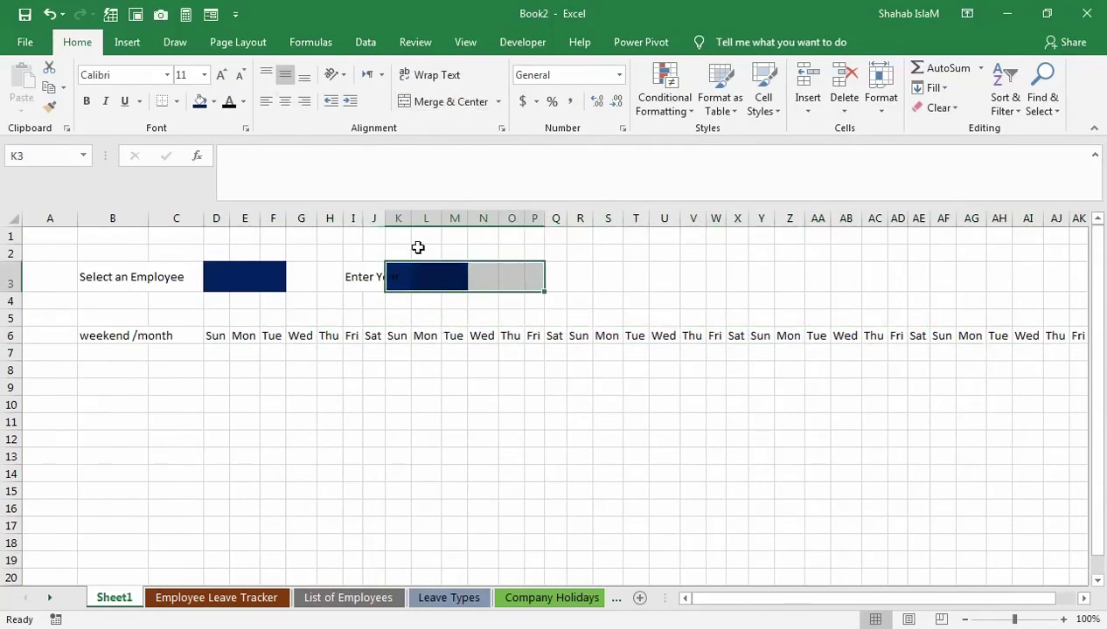
left_click(407, 273)
left_click_drag(402, 296, 558, 277)
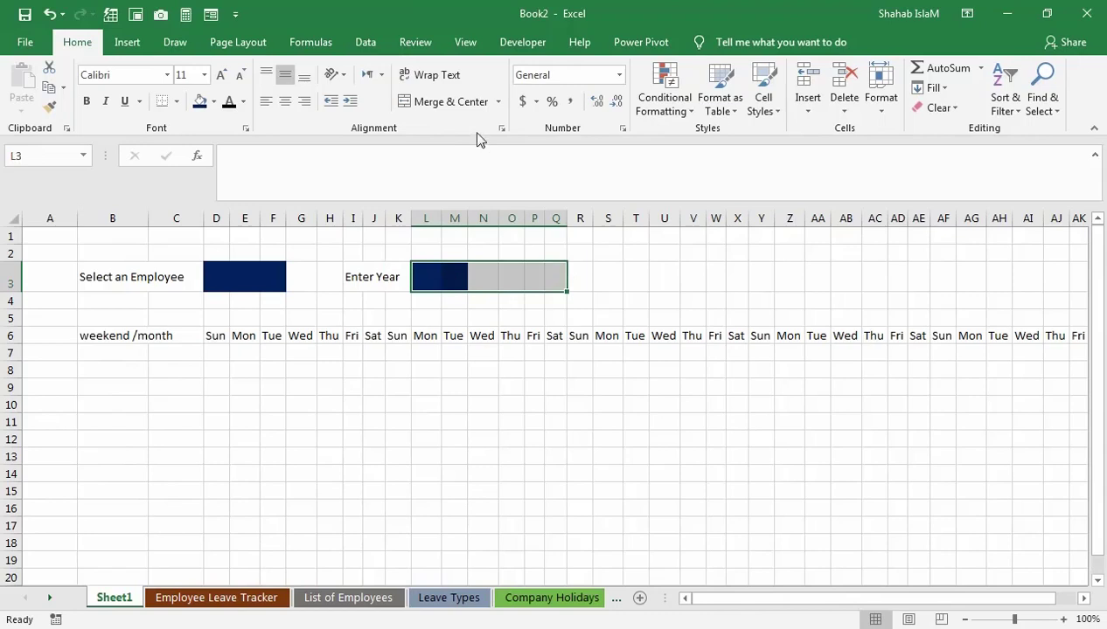
left_click(447, 106)
- Unmerge the year field L3:Q3, clear the fill of L3, and merge and center N3:S3 with dark blue fill
left_click_drag(235, 269, 312, 272)
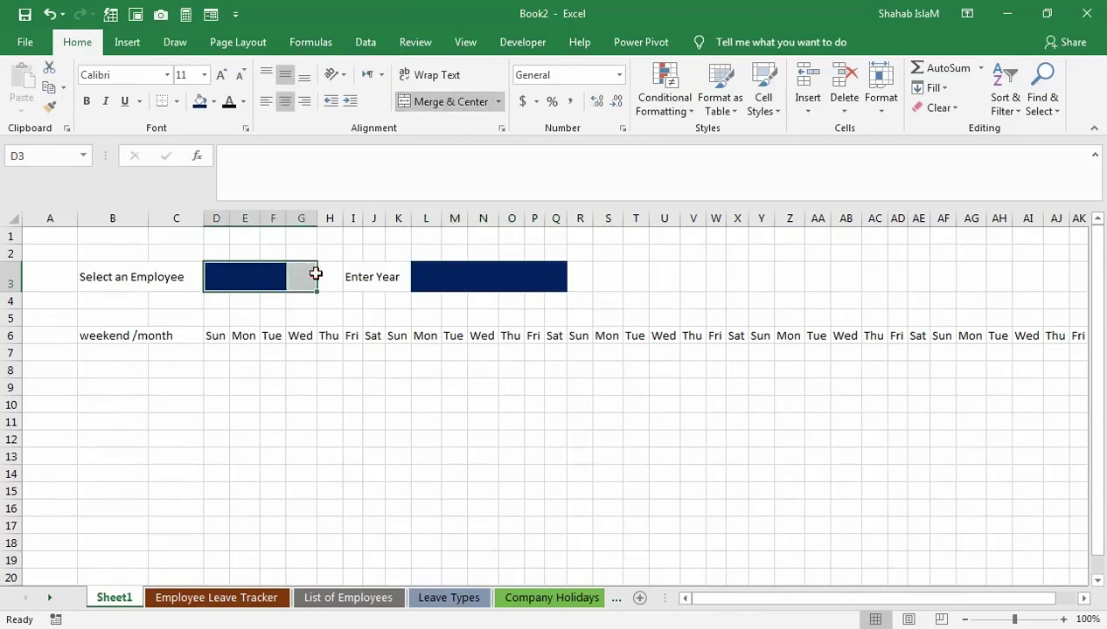
left_click(349, 273)
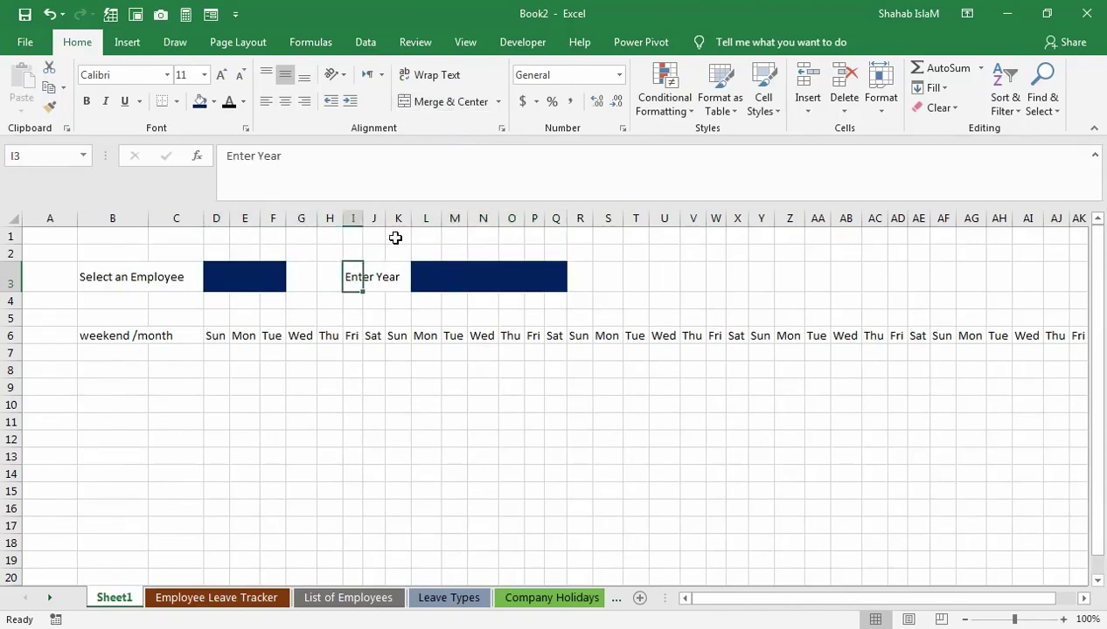
left_click(464, 278)
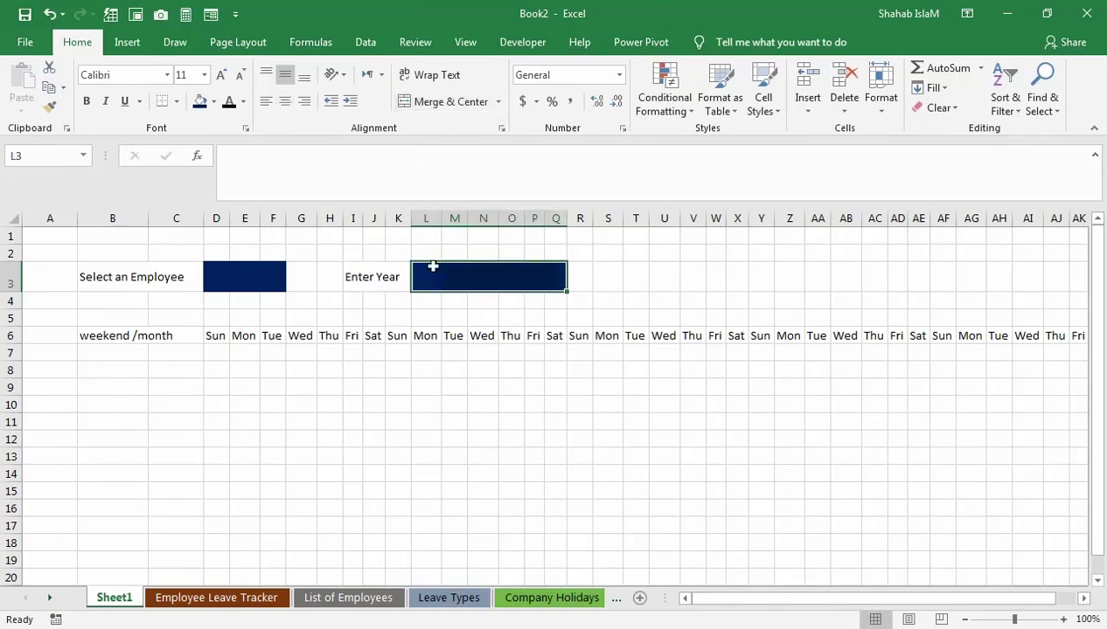
left_click(428, 101)
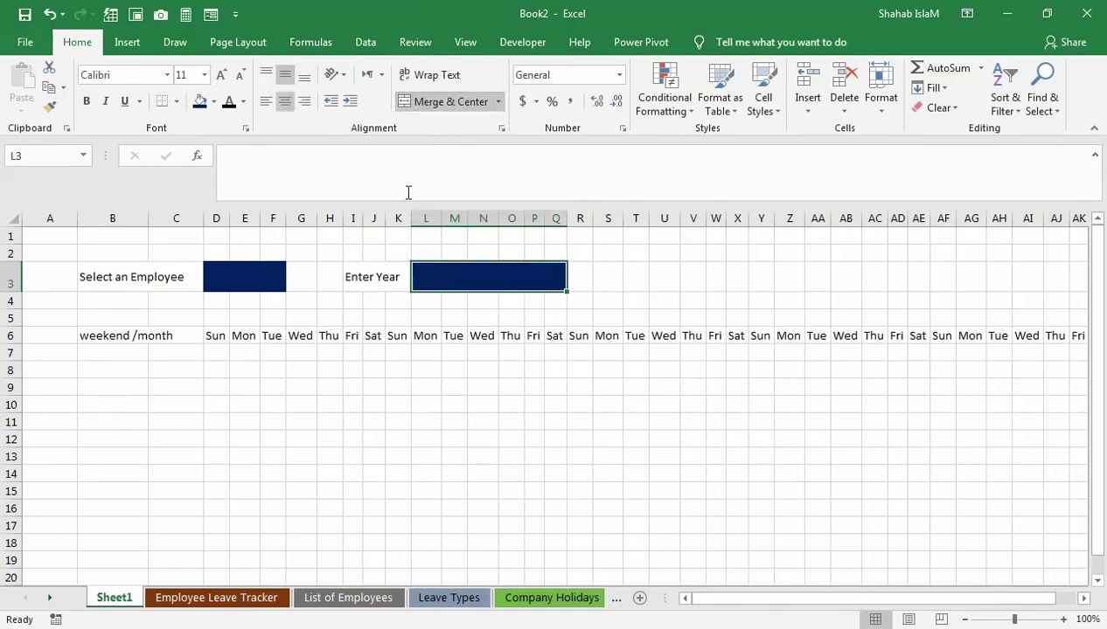
key("ctrl+z")
left_click(434, 279)
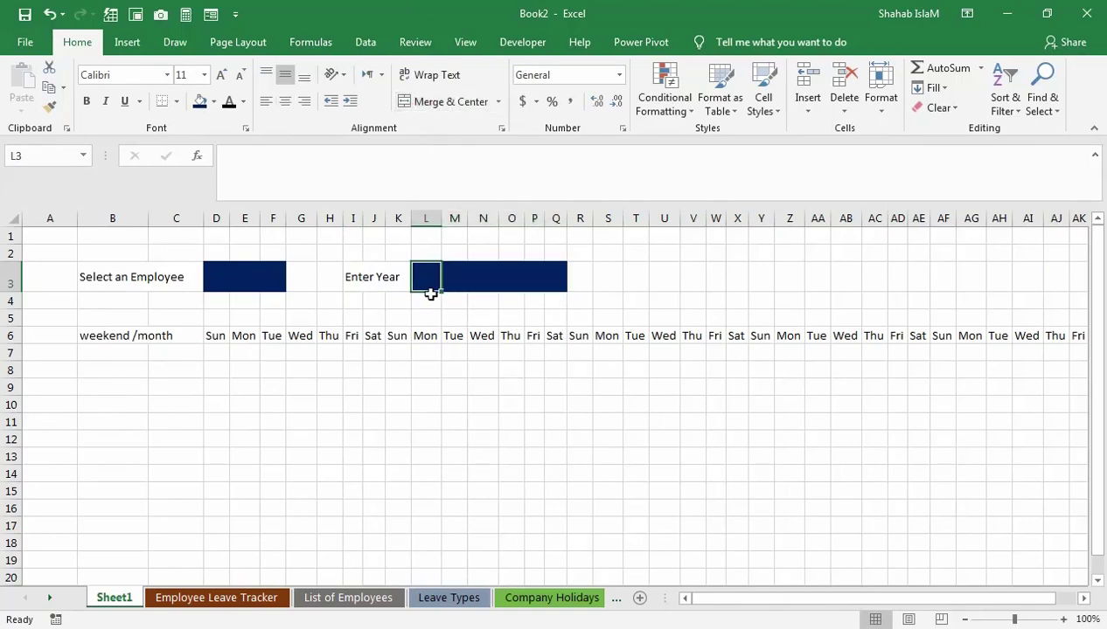
left_click_drag(431, 291, 608, 276)
left_click(450, 102)
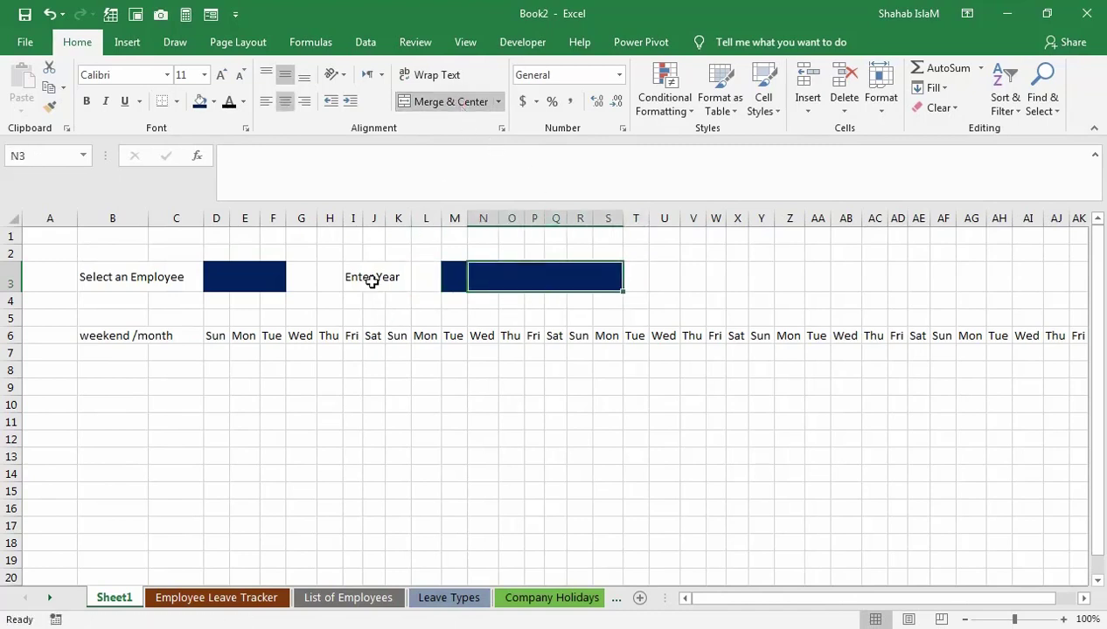
- Merge and center I3:L3 for the "Enter Year" label
left_click(368, 282)
left_click_drag(413, 271, 353, 276)
left_click(429, 101)
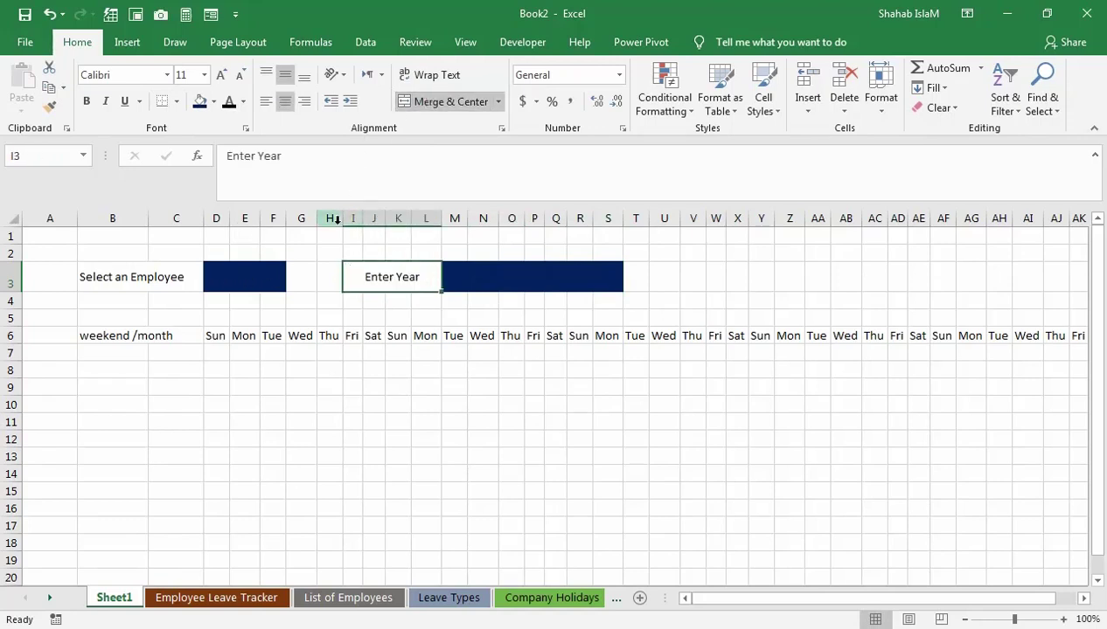
- Insert two cells at G3:H3 using the Shift cells right option
left_click_drag(313, 283, 341, 280)
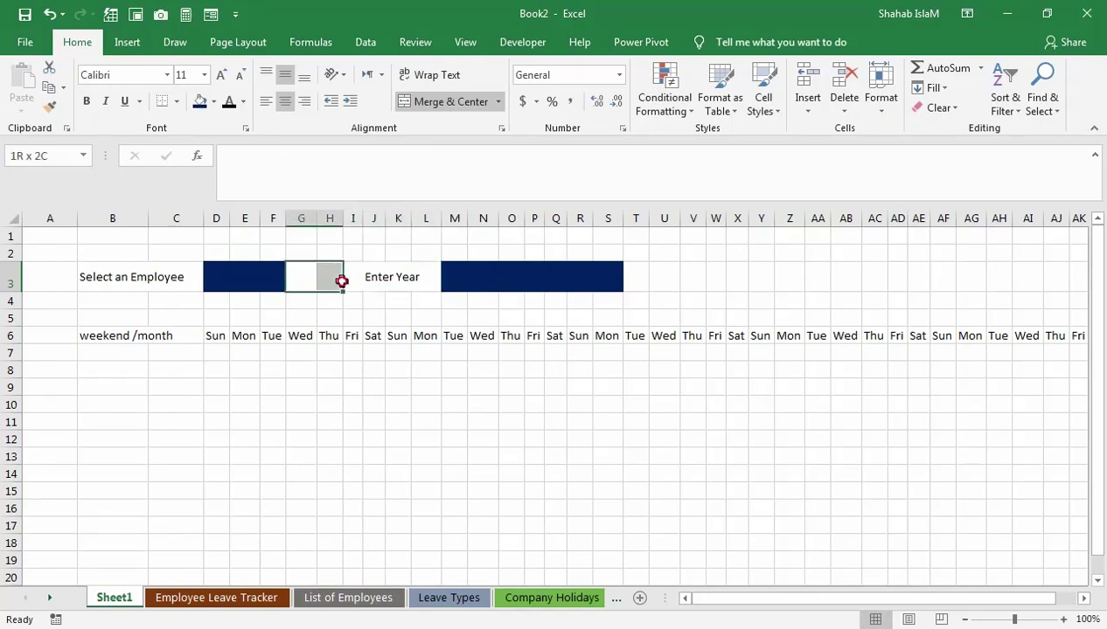
key("ctrl+shift+plus")
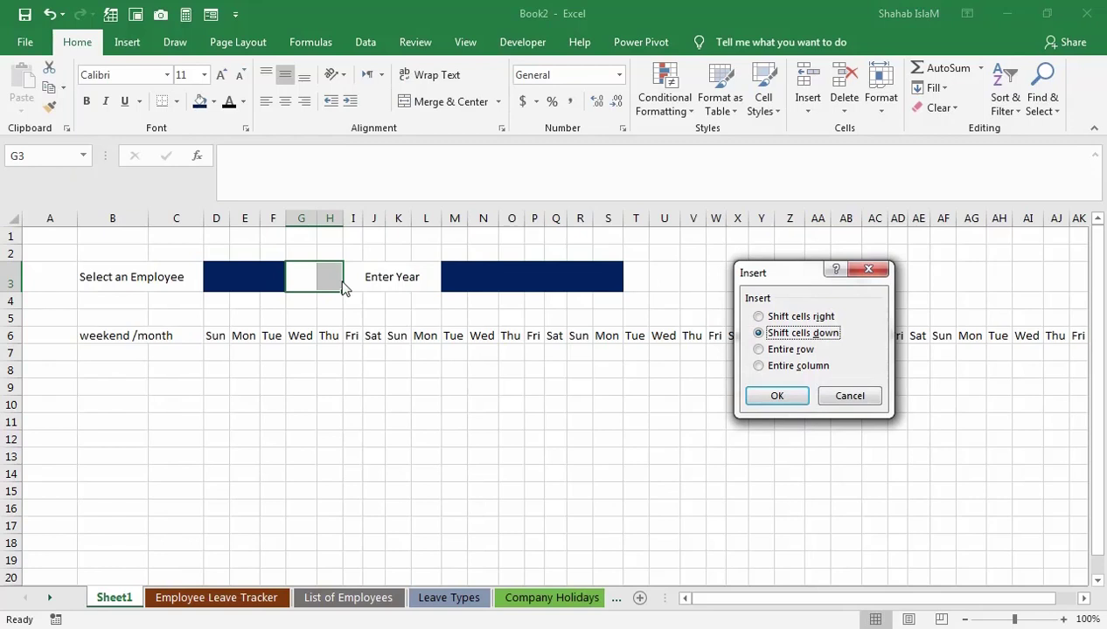
key("Return")
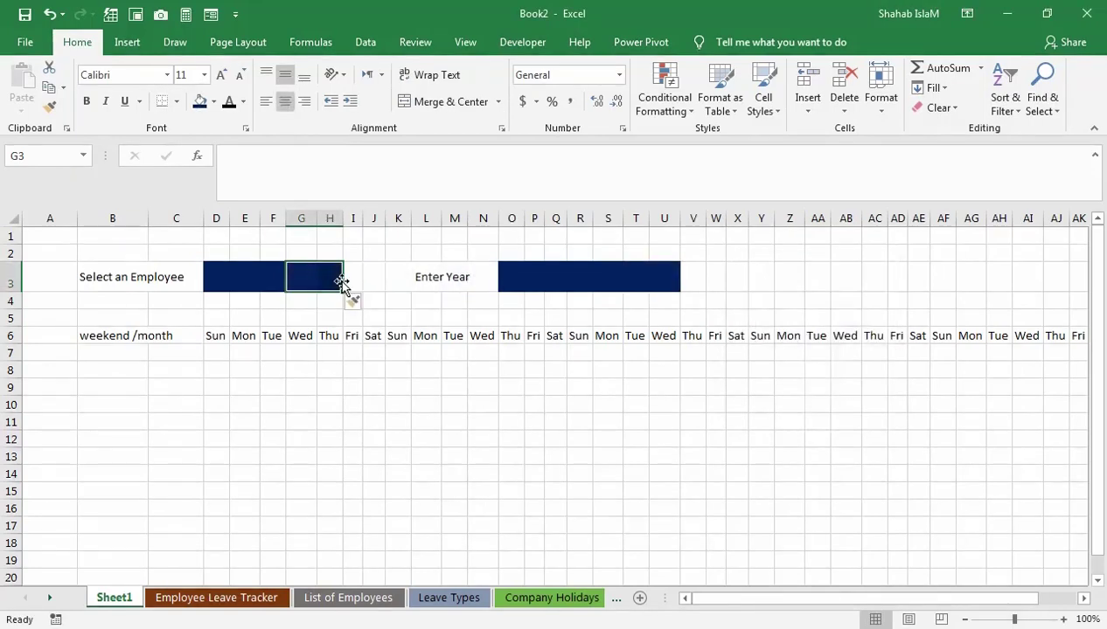
- Merge and center D3:J3 as the wider dark blue employee field
left_click_drag(370, 282, 214, 278)
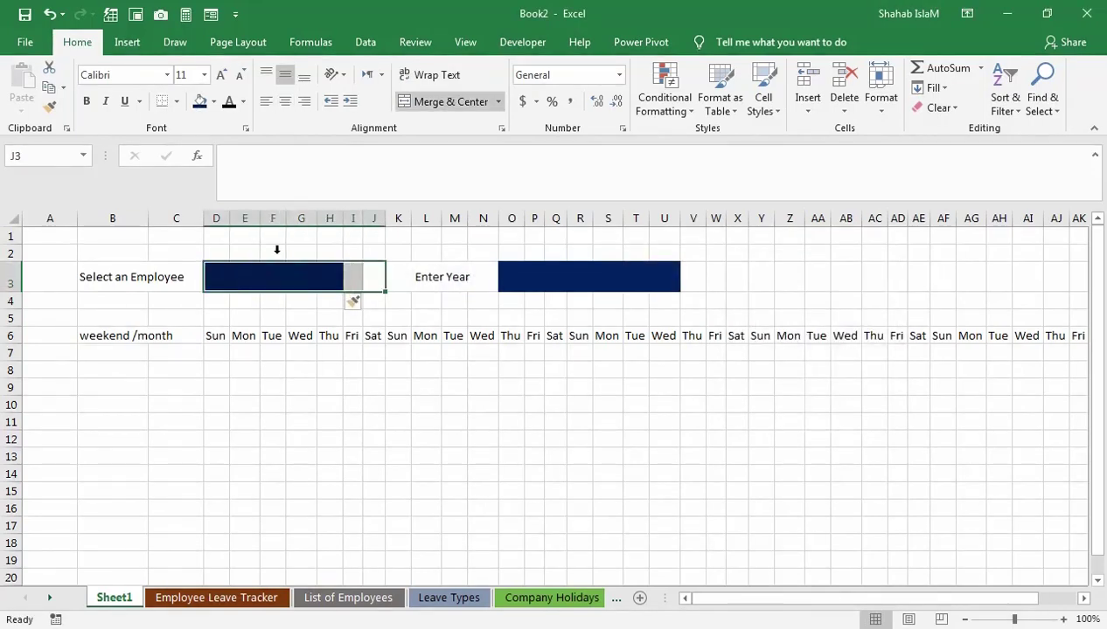
left_click(428, 102)
left_click(427, 382)
left_click(125, 354)
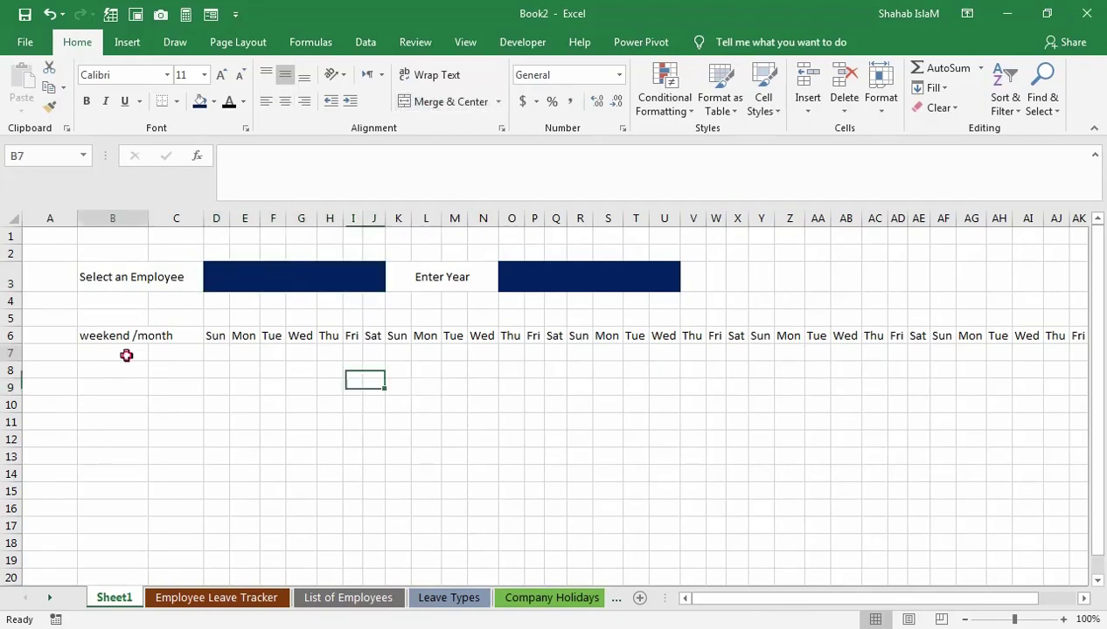
left_click(177, 354)
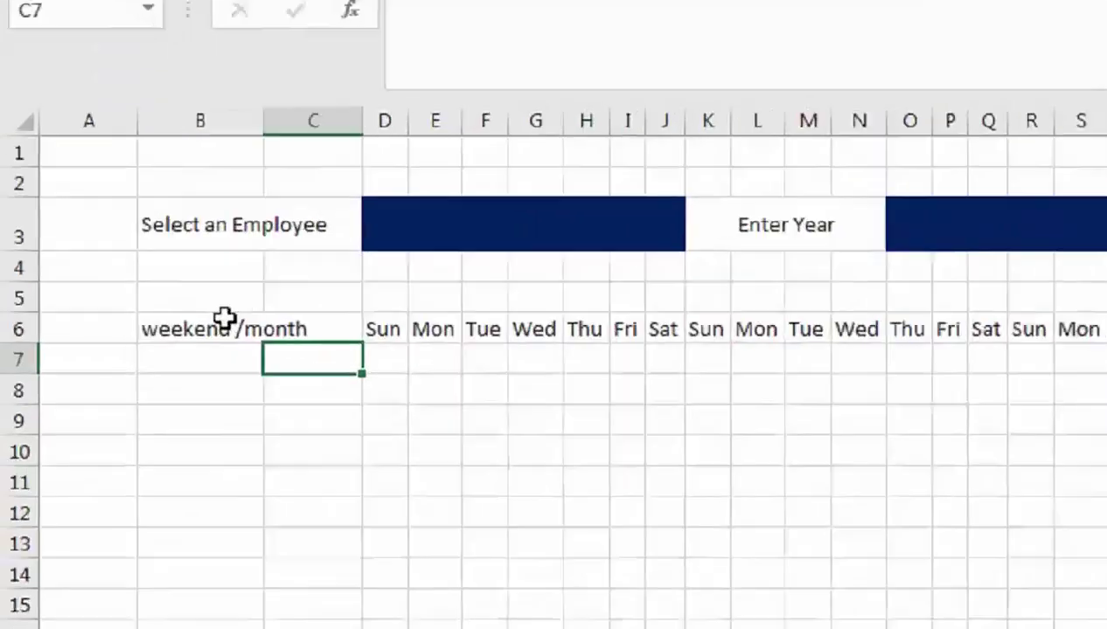
left_click(126, 332)
left_click(360, 325)
left_click(224, 332)
left_click_drag(224, 331, 360, 332)
left_click(253, 210)
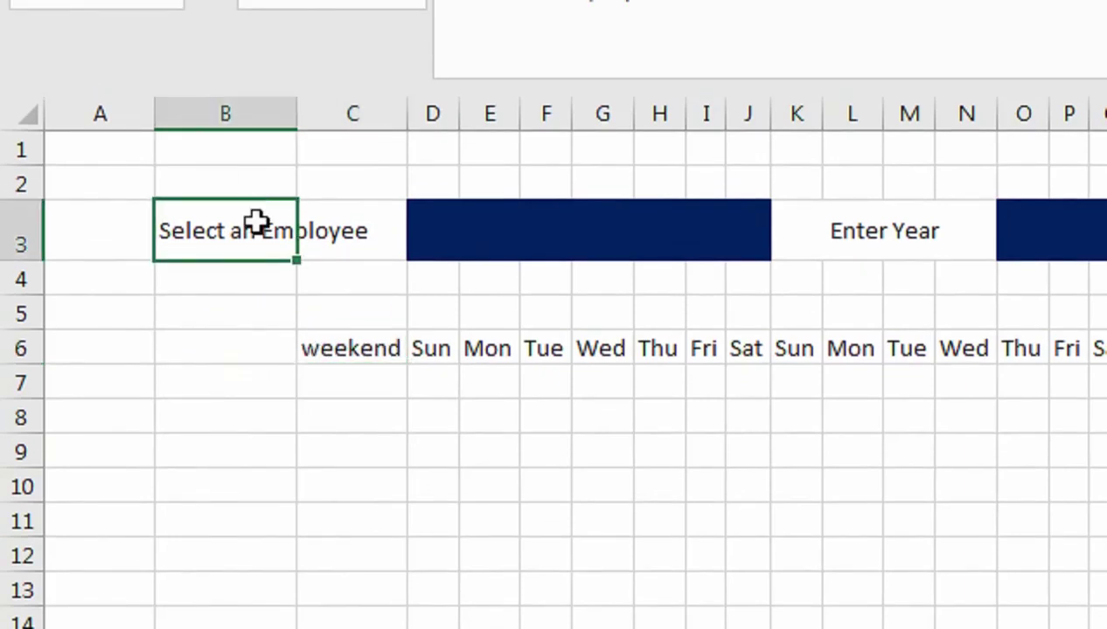
left_click(345, 350)
left_click_drag(342, 360, 216, 332)
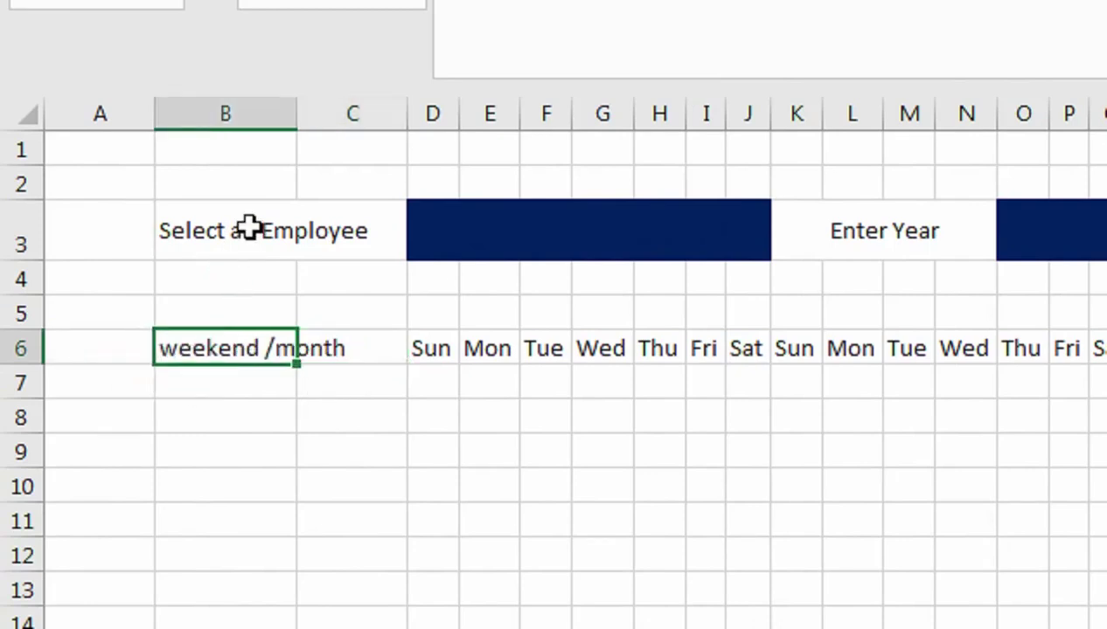
- Delete the empty column C between the month label column and the weekday header
left_click(351, 115)
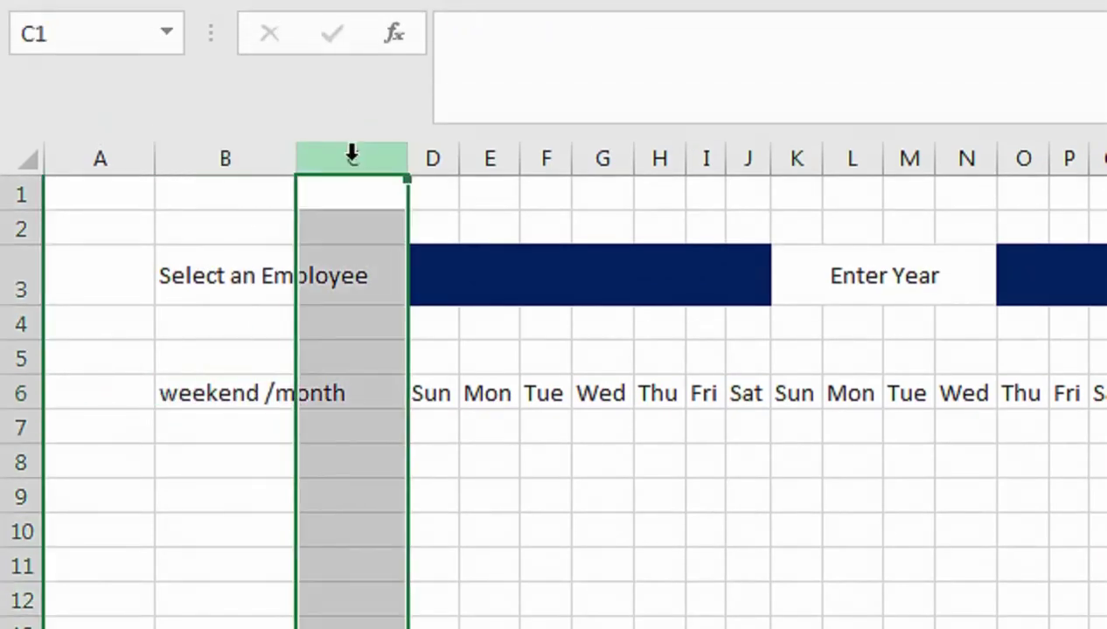
right_click(351, 156)
left_click(407, 428)
- Insert a cell at A3 with Shift cells right, and merge and center B3:C3 for the "Select an Employee" label
left_click_drag(135, 280, 180, 282)
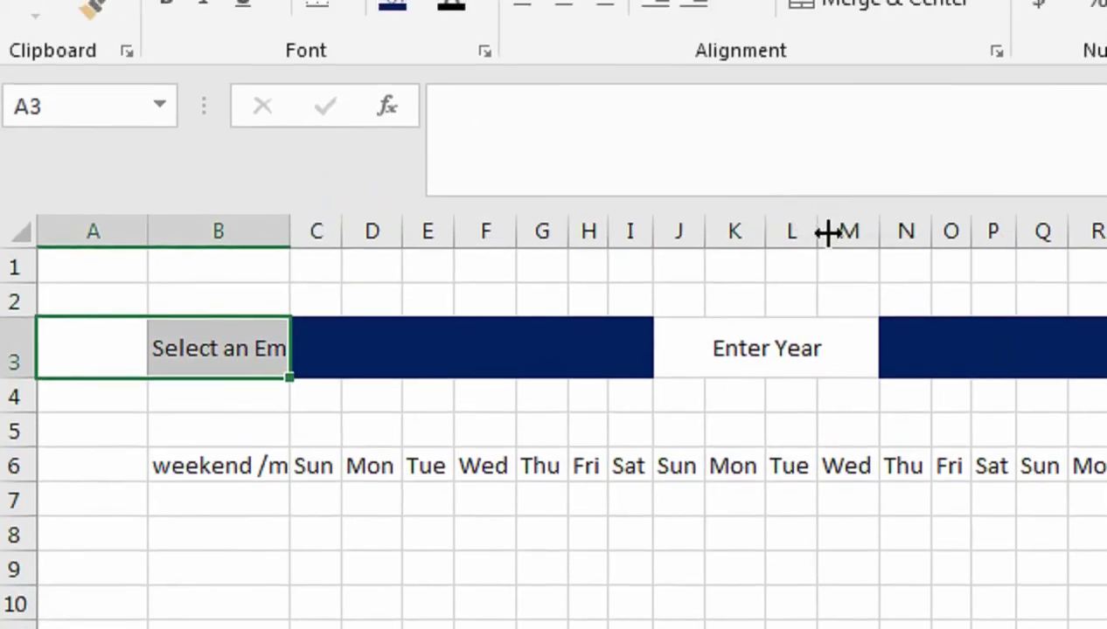
left_click(99, 347)
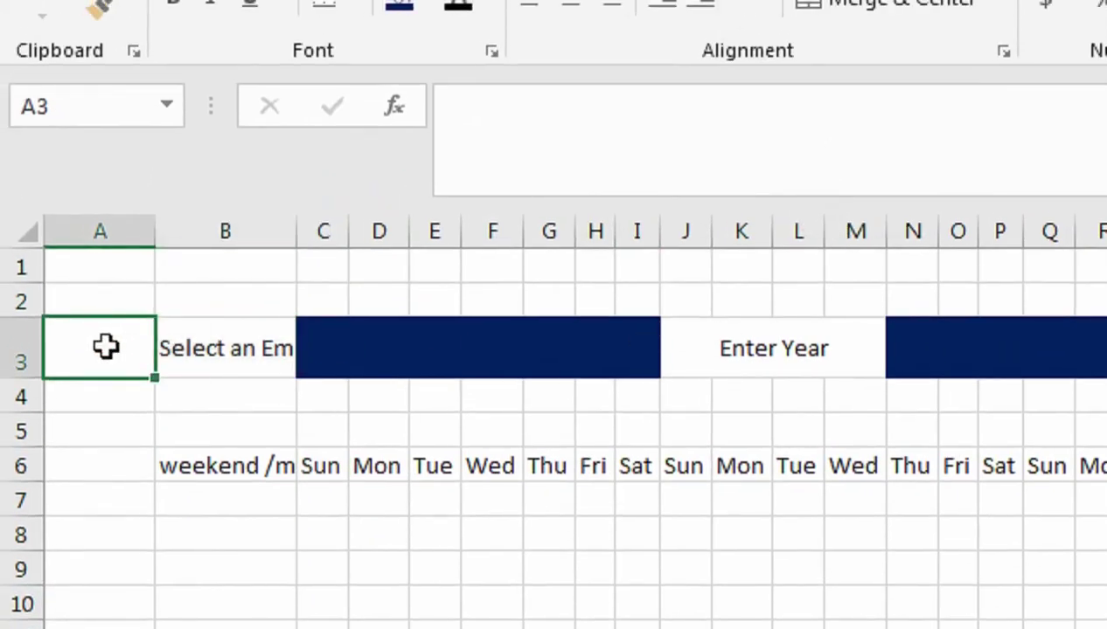
key("ctrl+shift+plus")
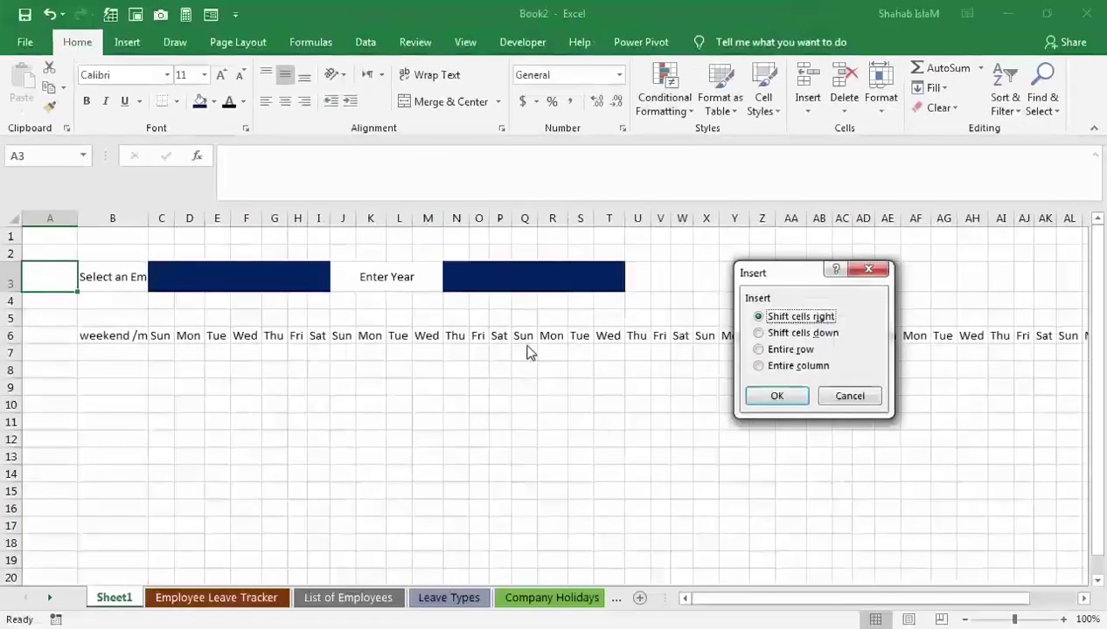
left_click(793, 395)
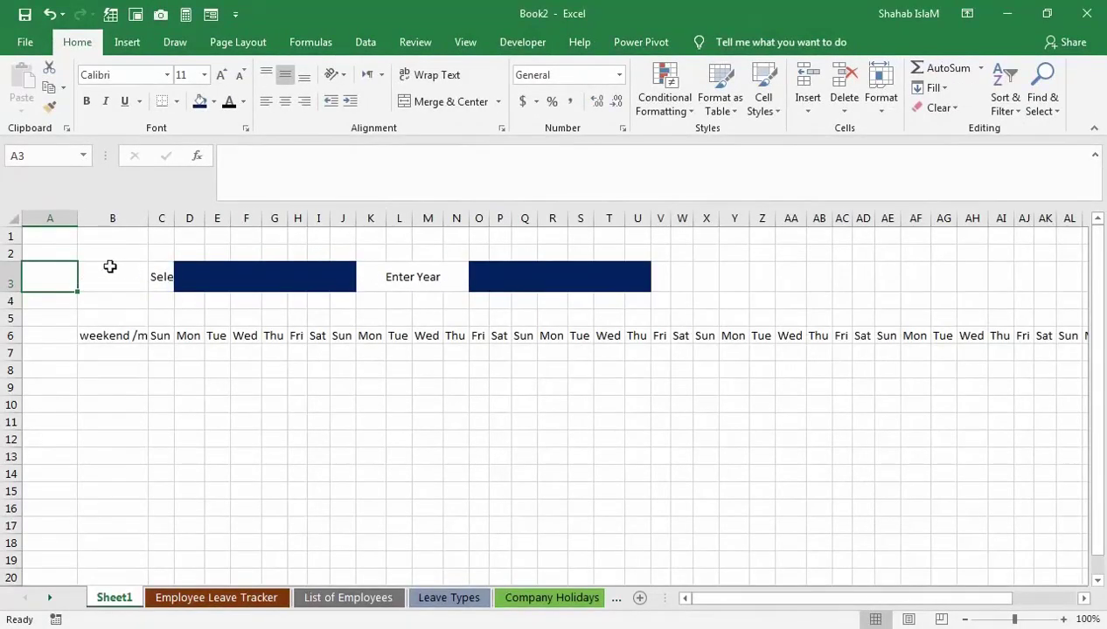
left_click_drag(110, 266, 158, 281)
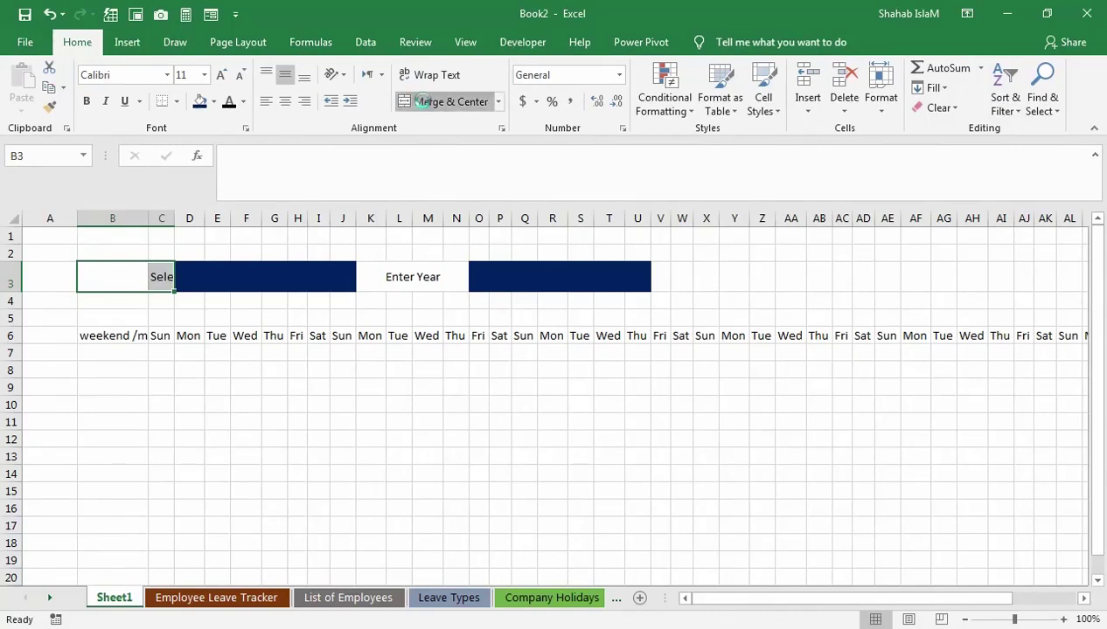
left_click(418, 101)
- Widen column B to fit the "weekend /month" label and make row 6 slightly taller
left_click_drag(151, 215, 193, 215)
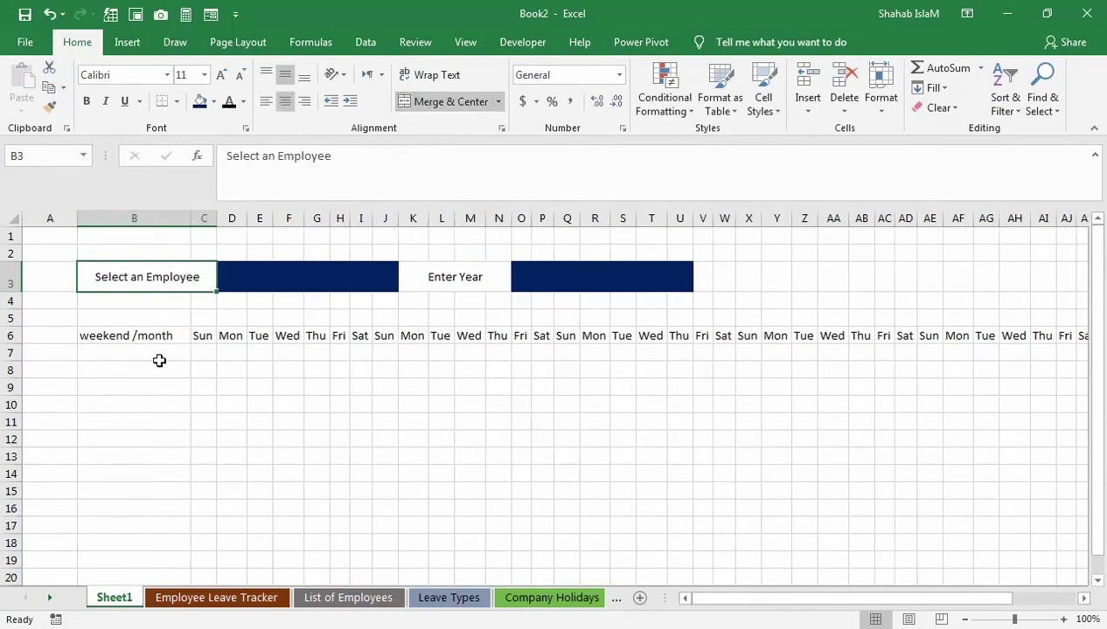
left_click_drag(9, 344, 8, 348)
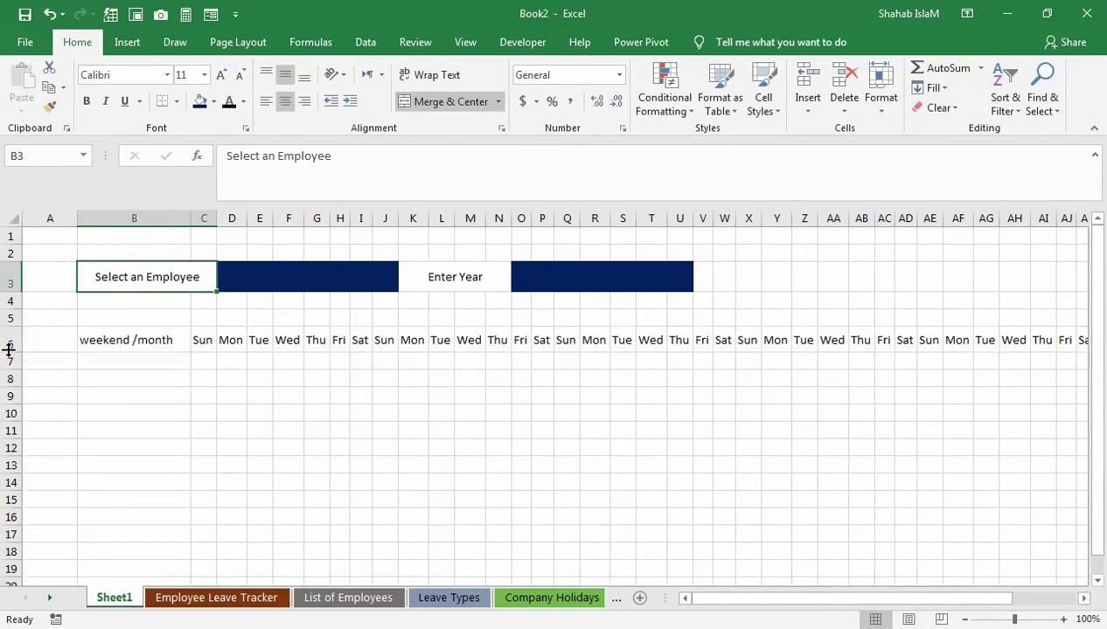
key("Down")
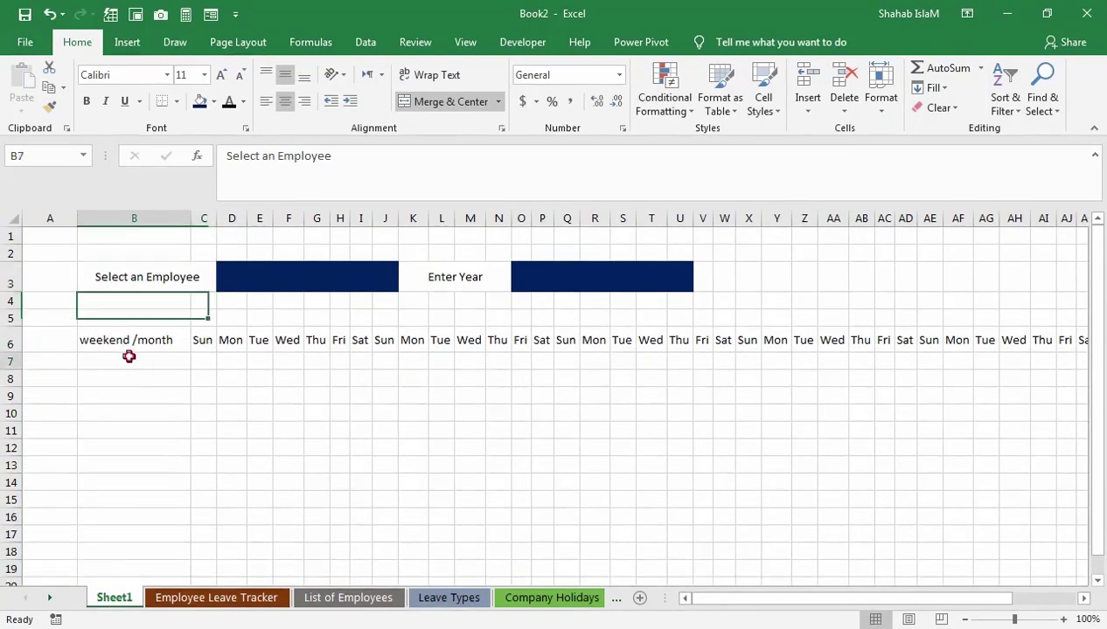
- Enter january in B7 and fill the month series down to december in B18
left_click(128, 359)
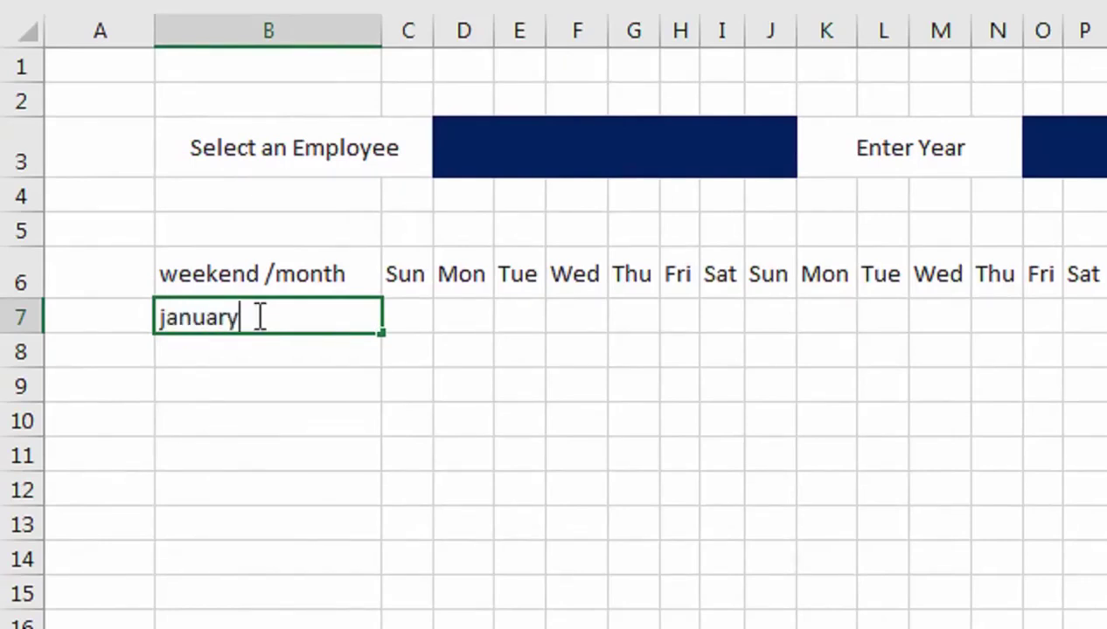
left_click_drag(382, 333, 374, 628)
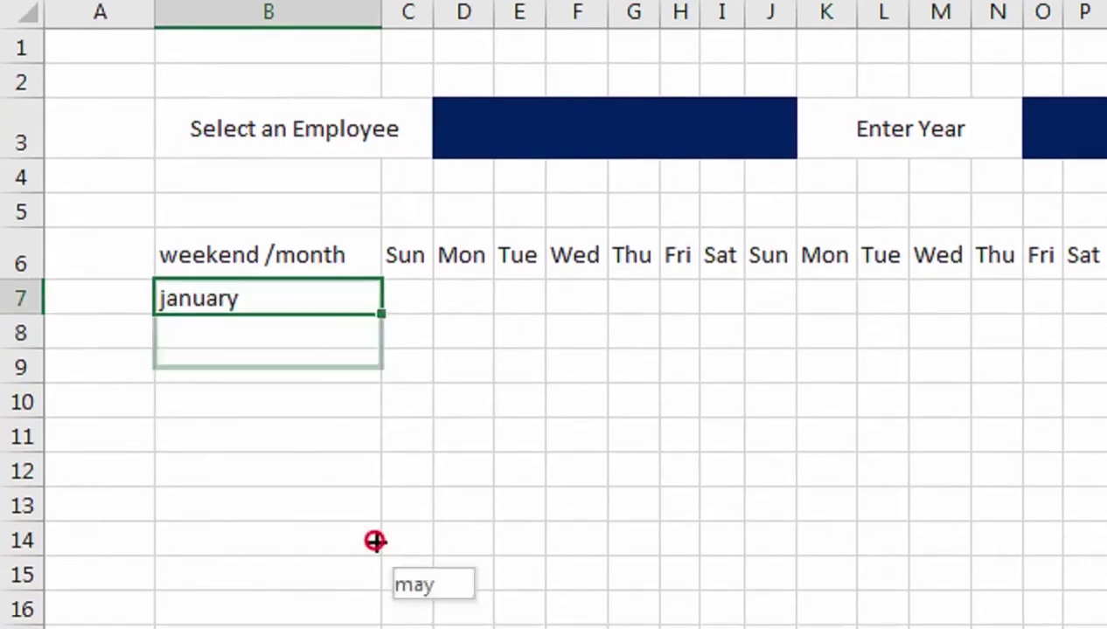
left_click_drag(374, 488, 376, 507)
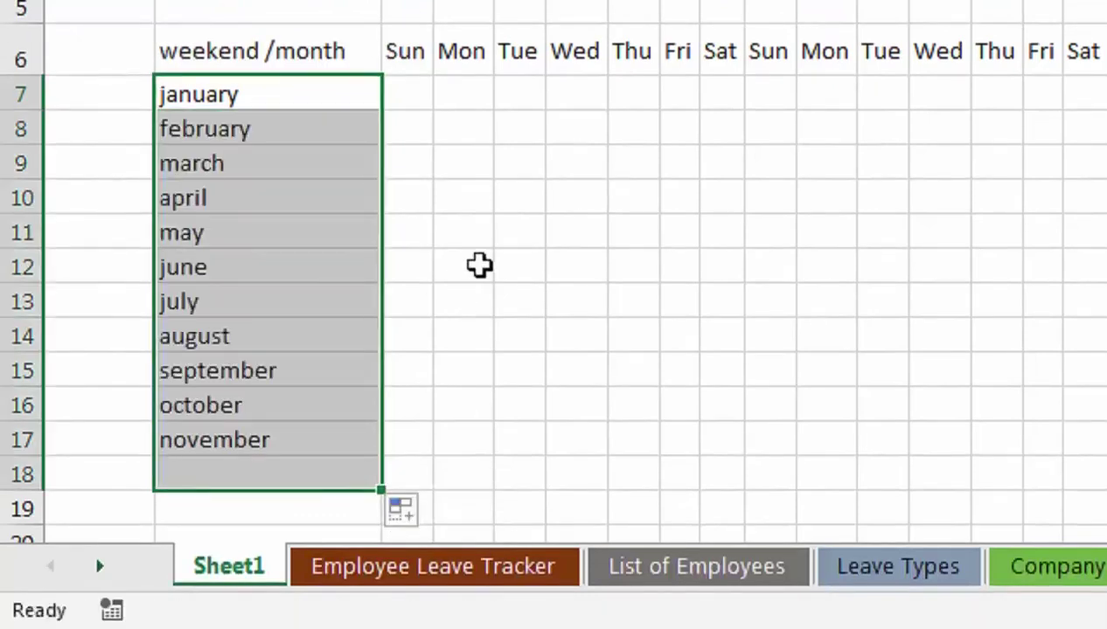
left_click(452, 195)
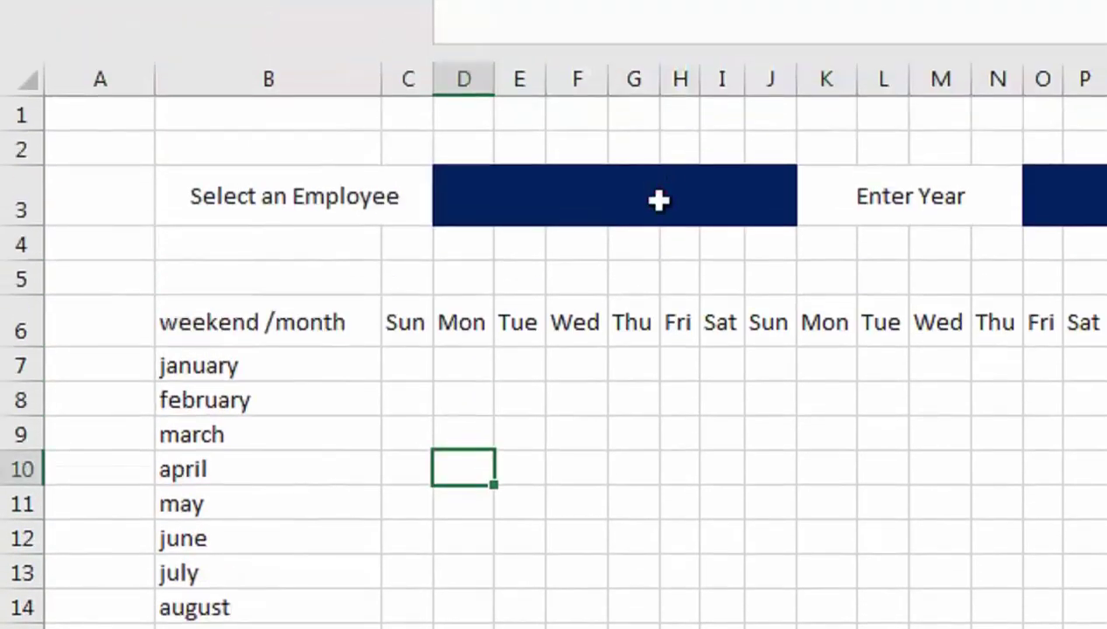
- Add List data validation to the employee field D3 with the source ='List of Employees'!$B$4:$B$8
left_click(657, 200)
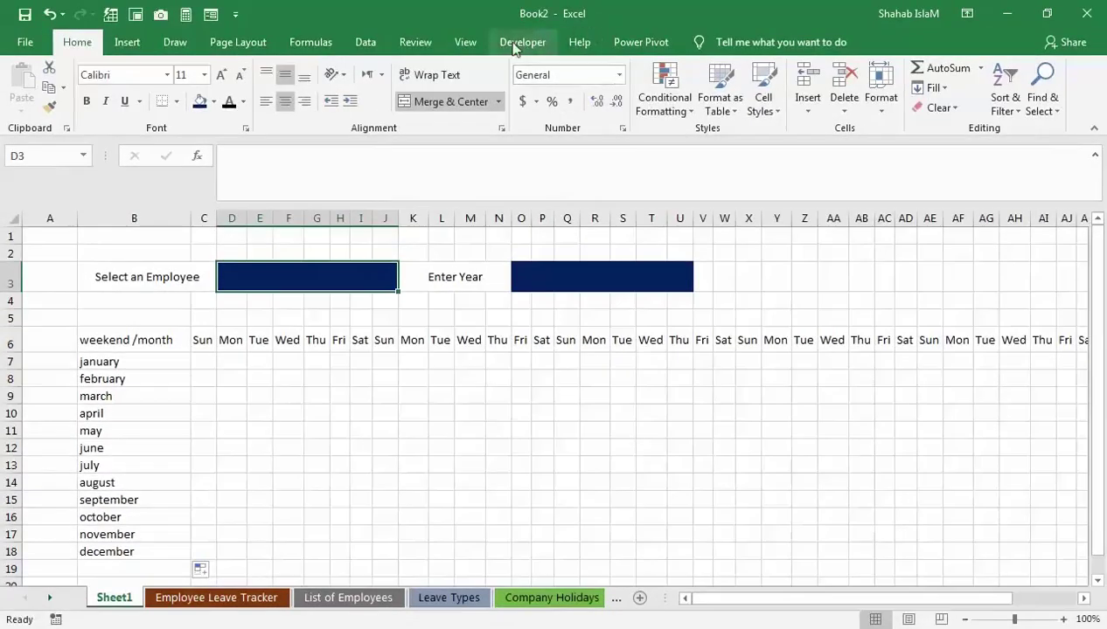
left_click(365, 42)
left_click(701, 112)
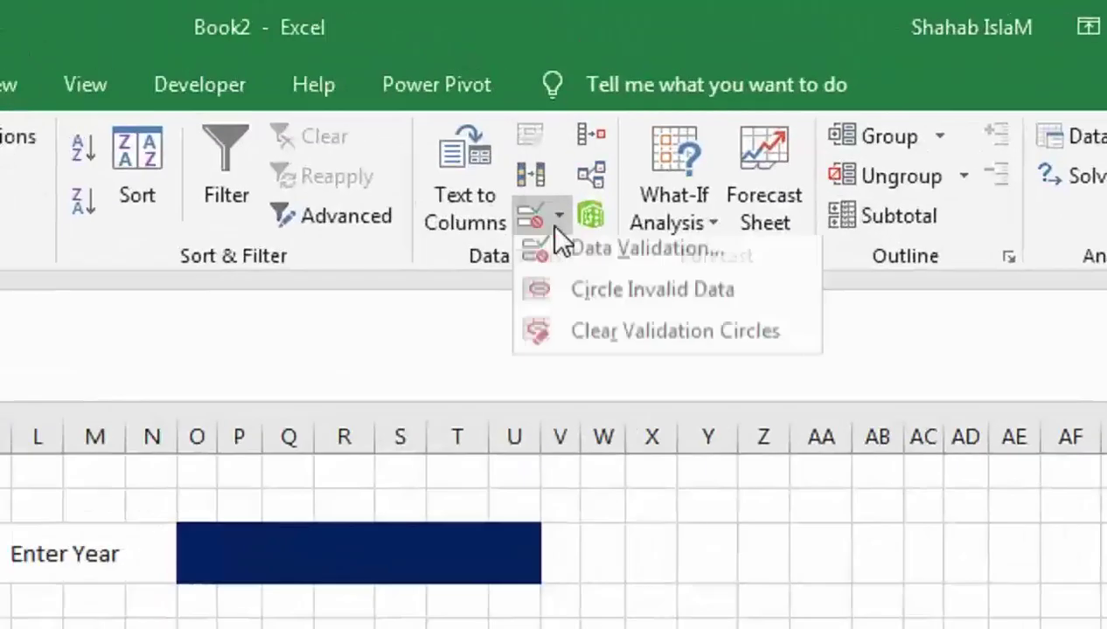
left_click(691, 130)
left_click(521, 503)
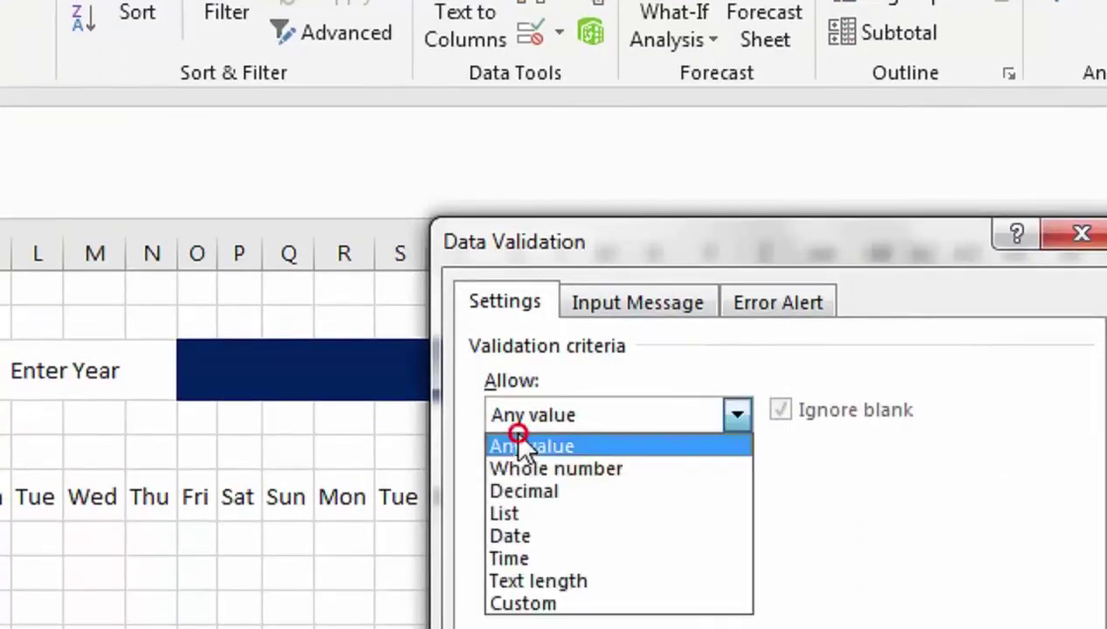
left_click(519, 598)
left_click(521, 510)
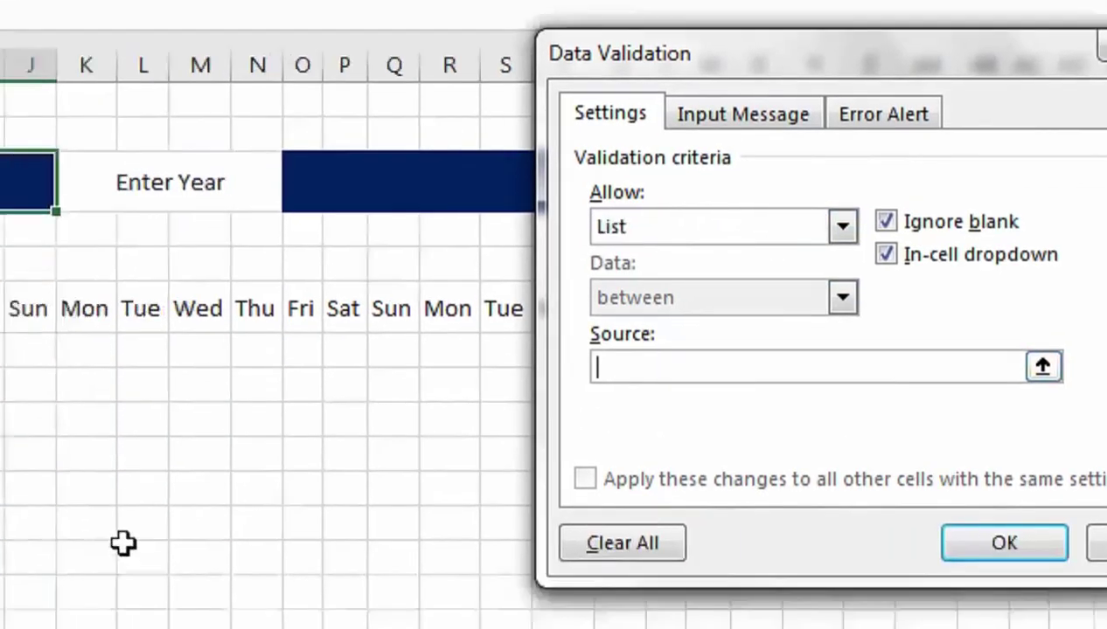
left_click(278, 559)
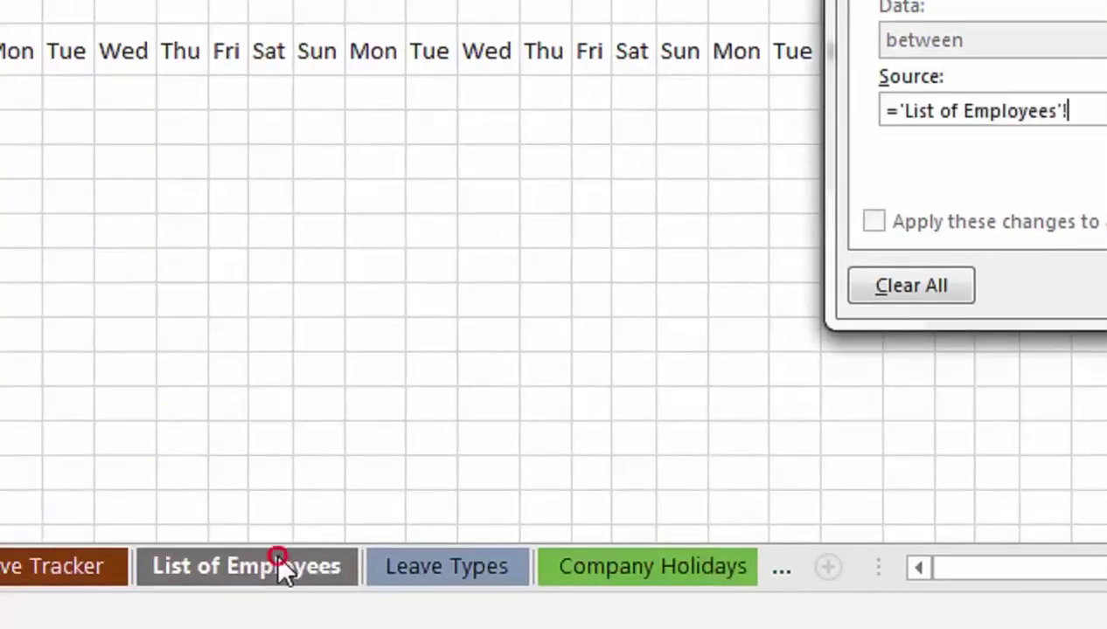
left_click_drag(120, 158, 255, 397)
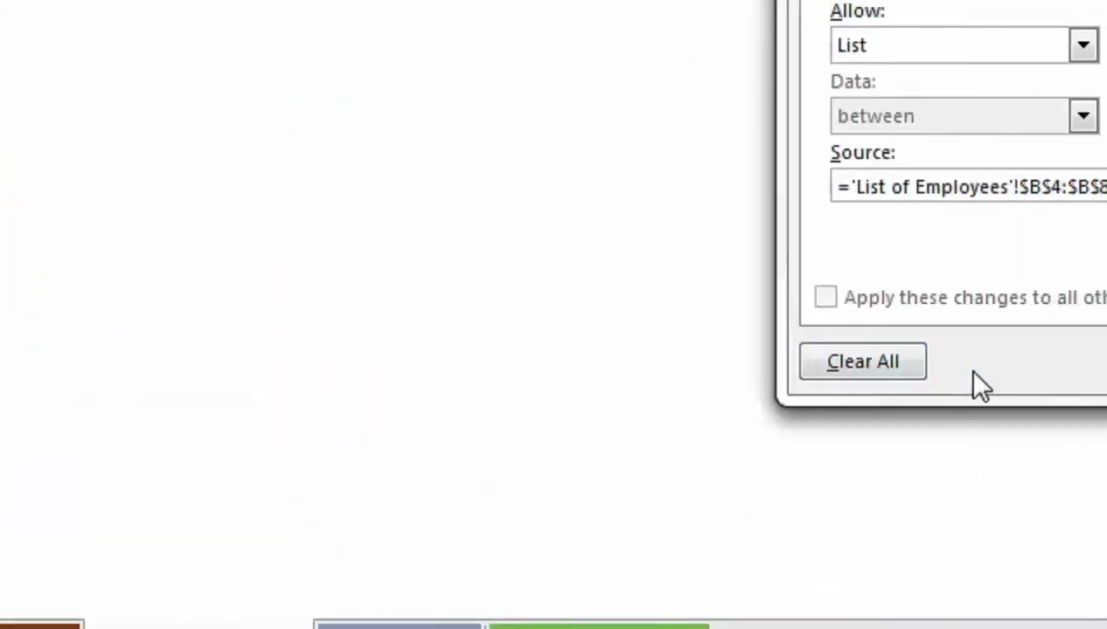
left_click(906, 363)
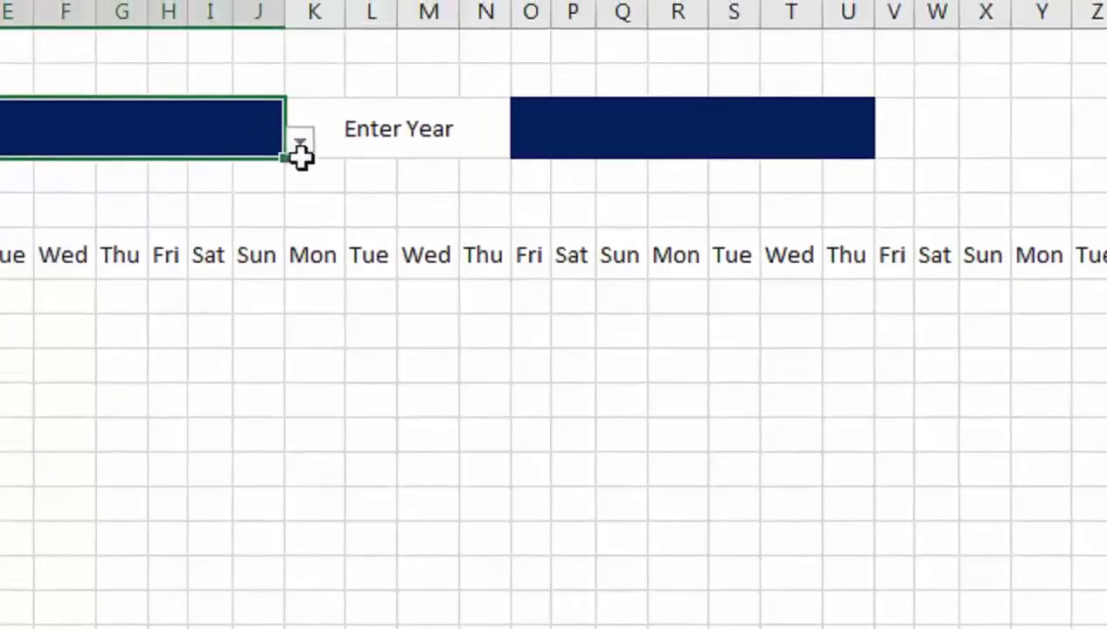
- Choose Employee 2 from the dropdown list in the employee field D3
left_click(296, 156)
left_click(273, 158)
left_click(349, 180)
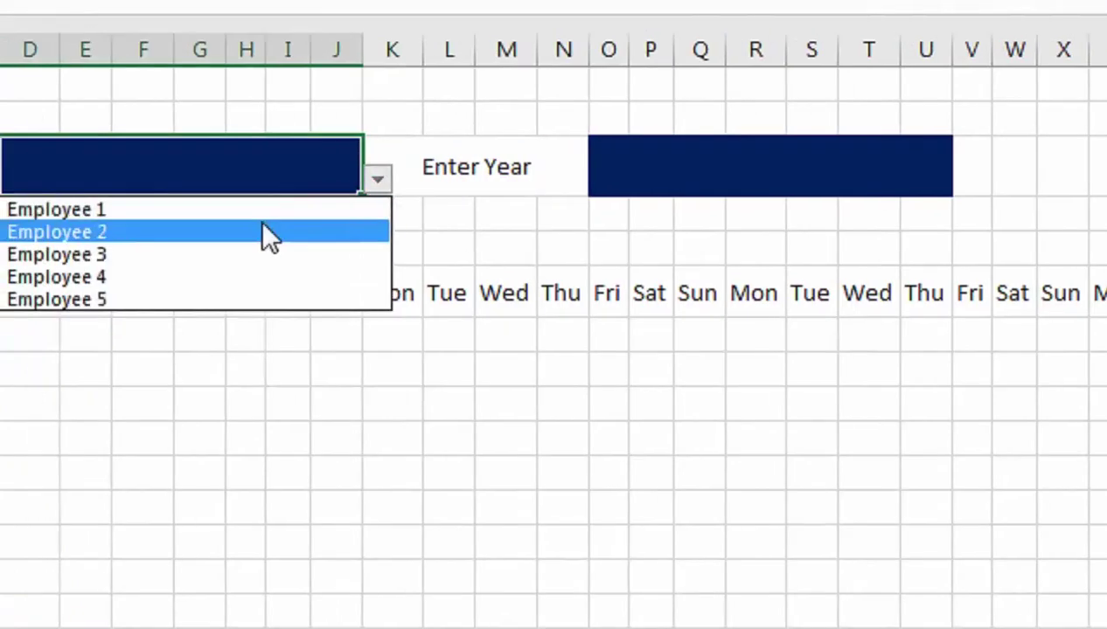
left_click(233, 236)
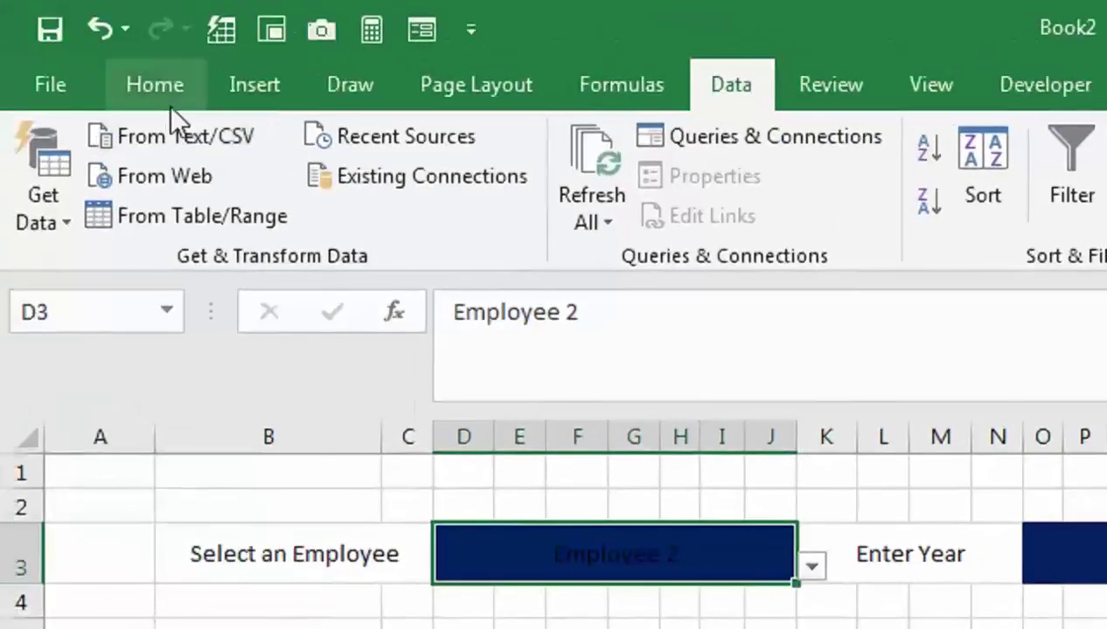
- Set the font colour of the dark blue employee and year fields to white
left_click(154, 81)
left_click(1034, 536)
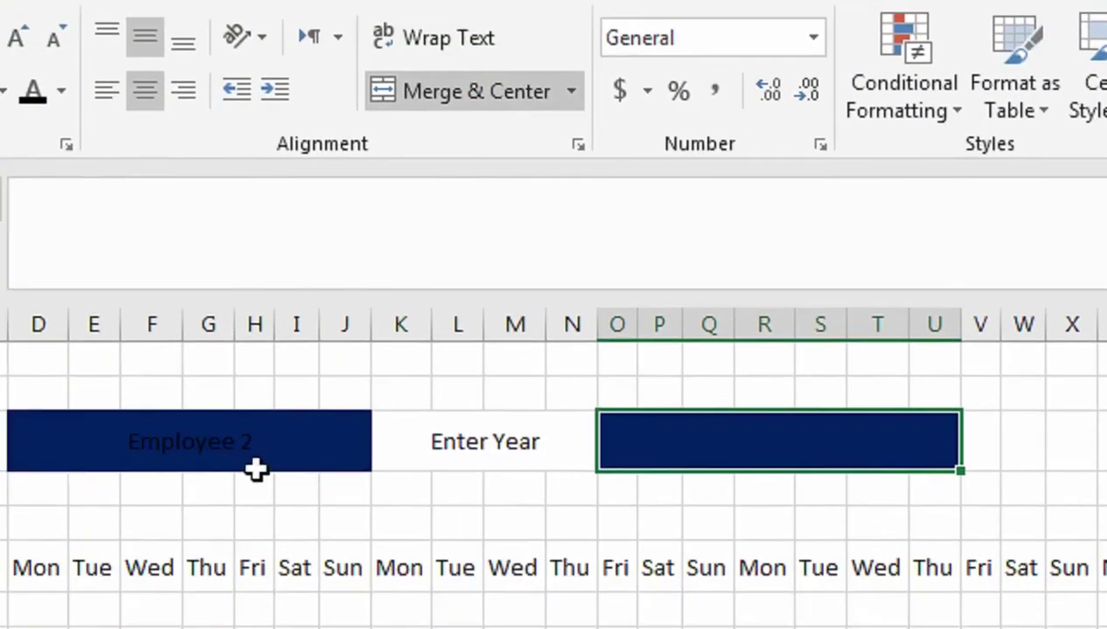
left_click(229, 522)
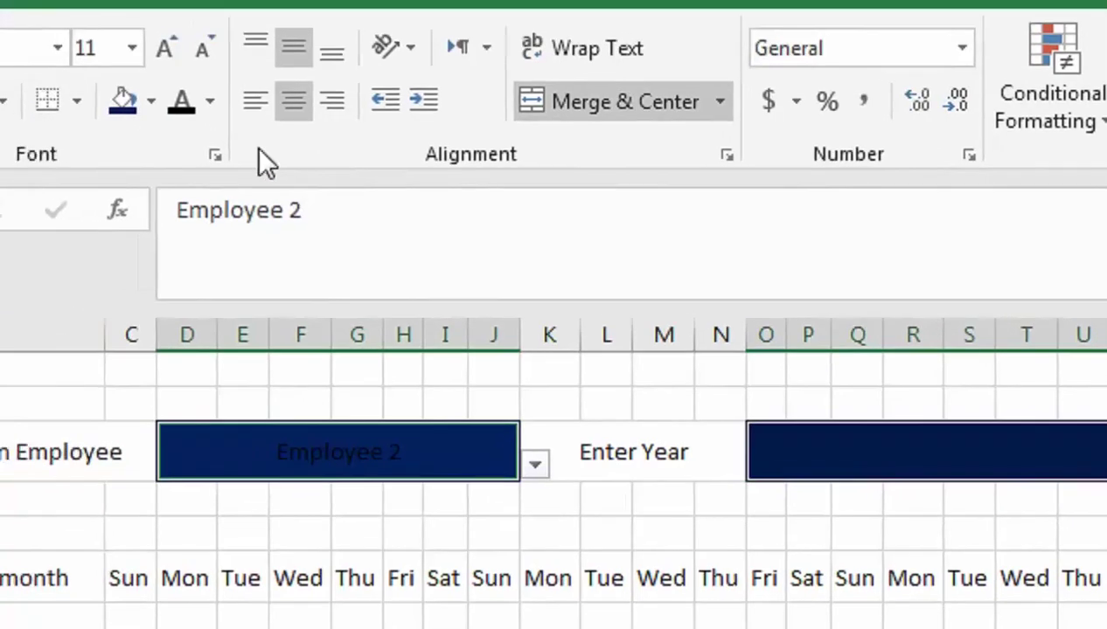
left_click(88, 90)
left_click(264, 273)
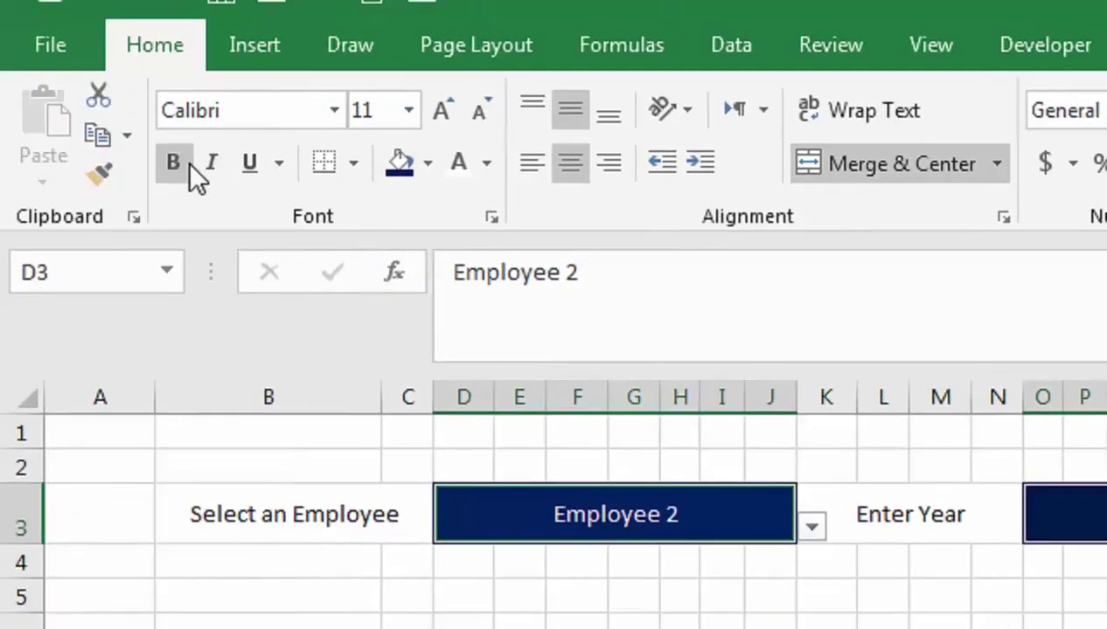
- Set the font size of the employee and year fields to 18 and make row 3 slightly taller
left_click(472, 111)
left_click(453, 110)
left_click(453, 110)
left_click(453, 111)
left_click(453, 110)
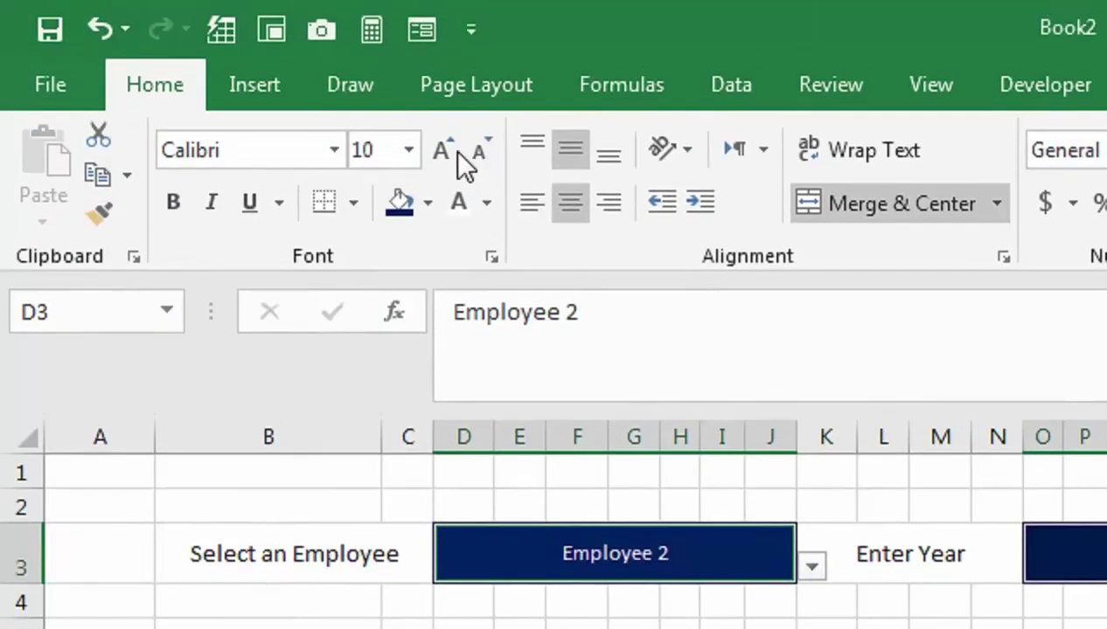
left_click(452, 149)
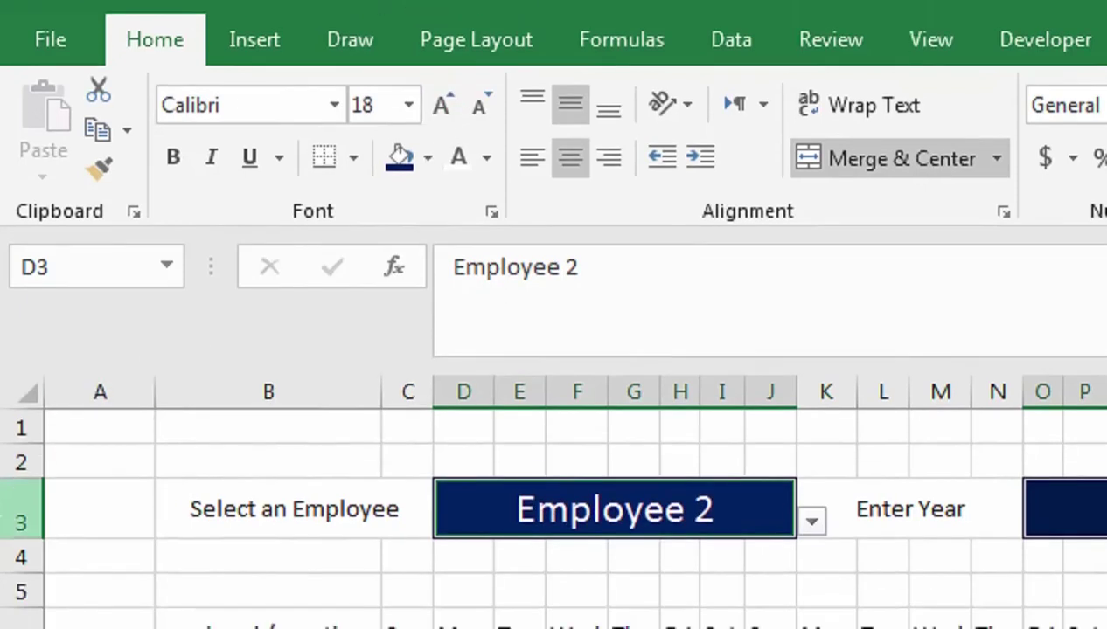
left_click_drag(41, 582, 41, 582)
left_click_drag(41, 458, 42, 470)
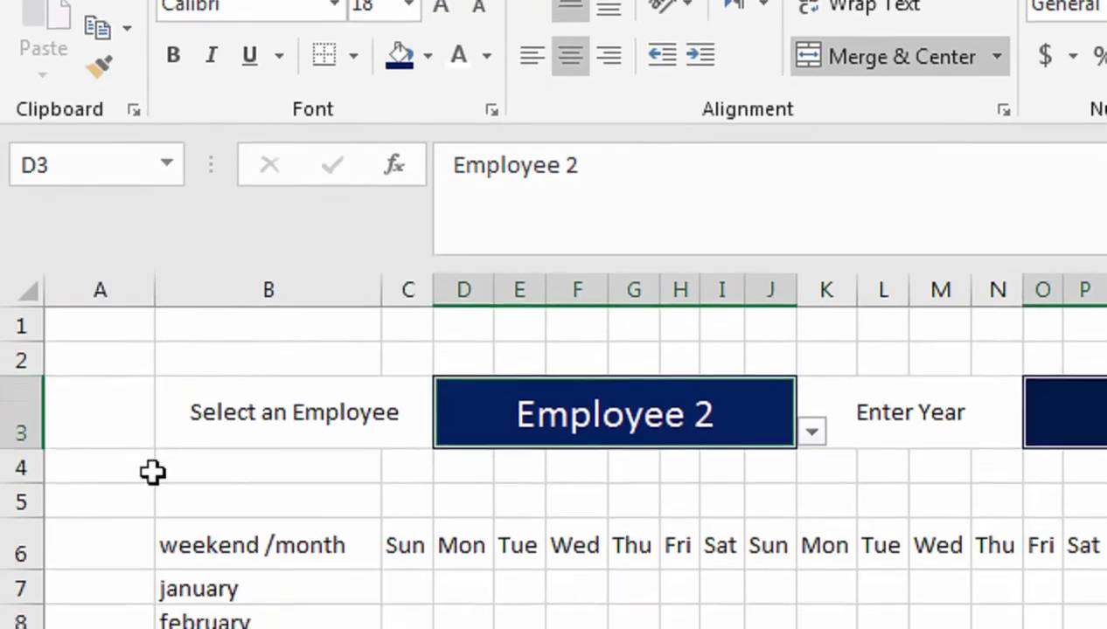
- Enter the formula =YEAR(TODAY()) in the year field O3
left_click(1062, 410)
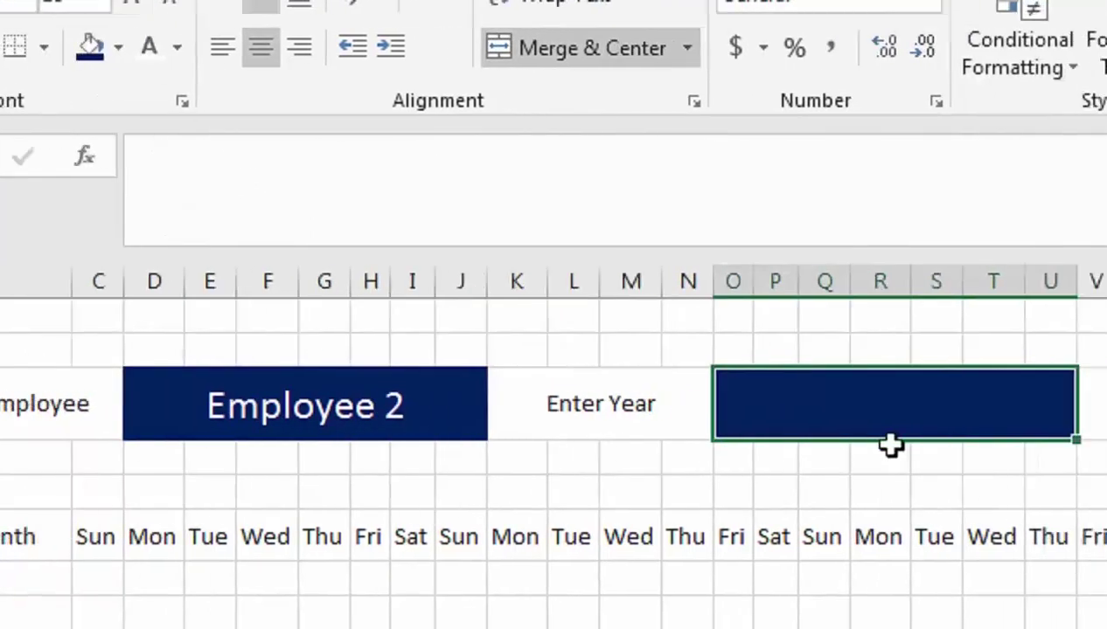
type("=yea")
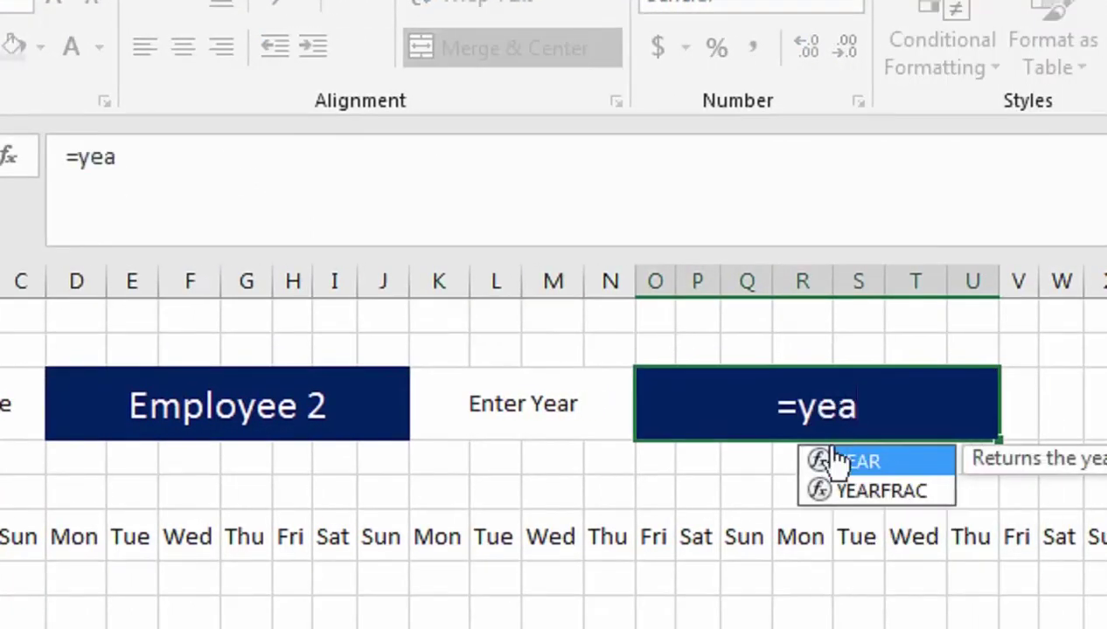
key("Tab")
type("today())")
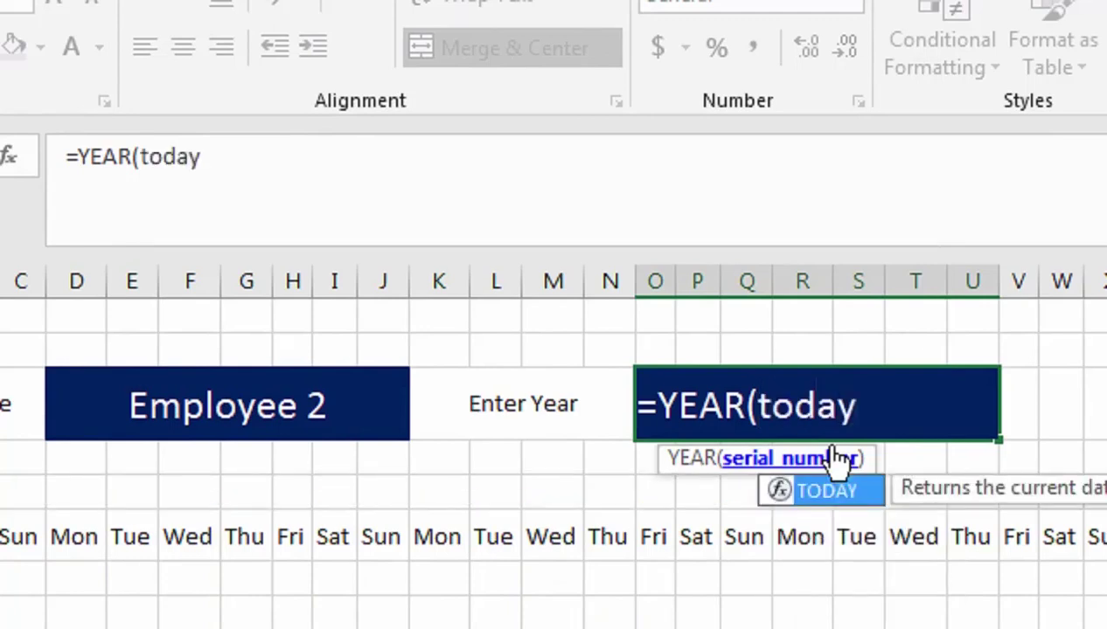
key("Return")
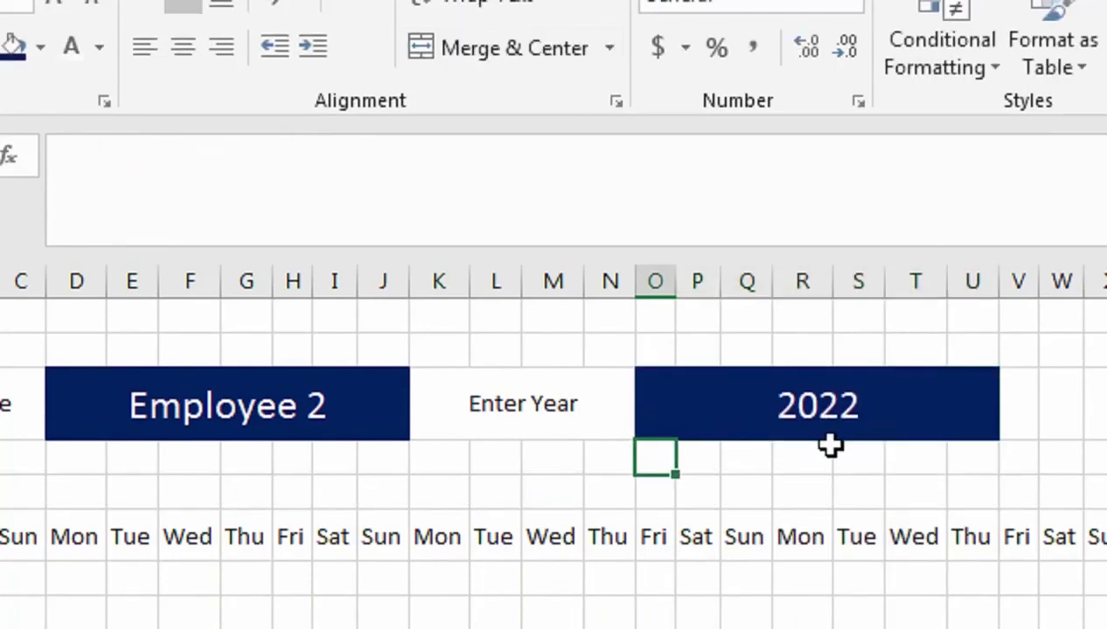
- Enlarge the font of the year field O3 beyond 18
key("Up")
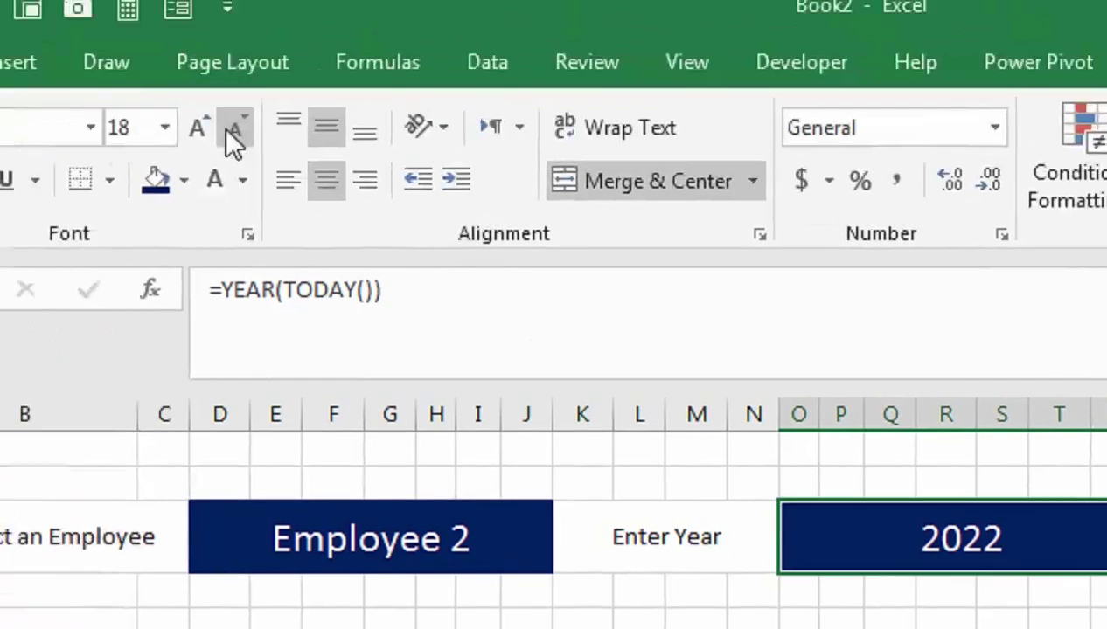
left_click(54, 1)
left_click(54, 1)
left_click(281, 154)
left_click(281, 154)
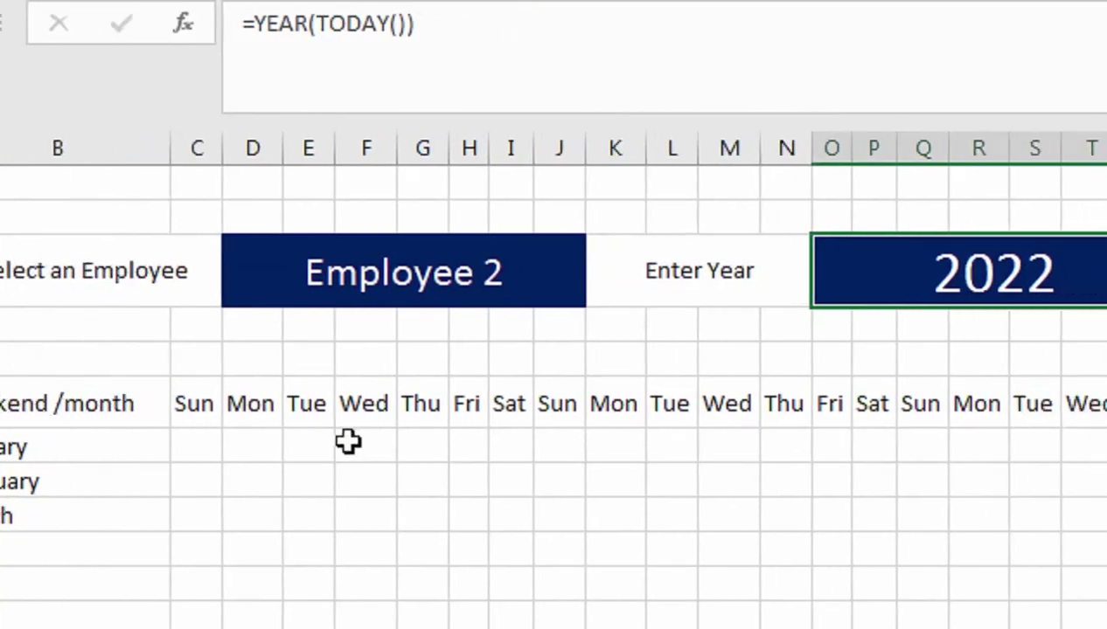
- Start the formula =IFERROR(IF( in cell C7, the first Sunday cell of the january row
left_click(262, 439)
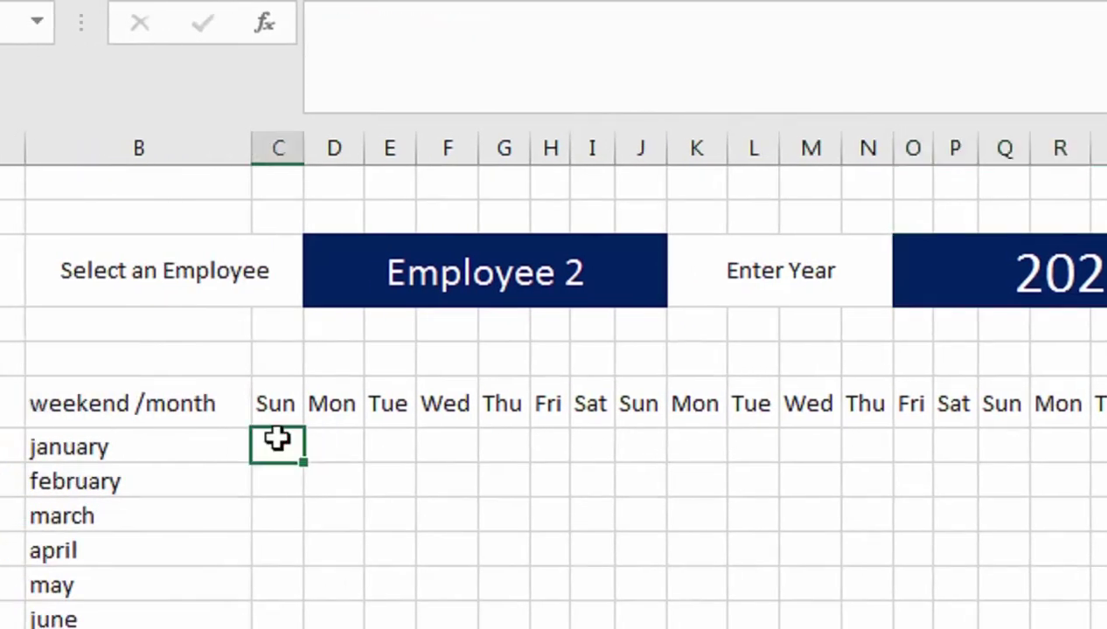
type("=if")
key("Down")
key("Tab")
type("id")
key("BackSpace")
type("f")
key("Tab")
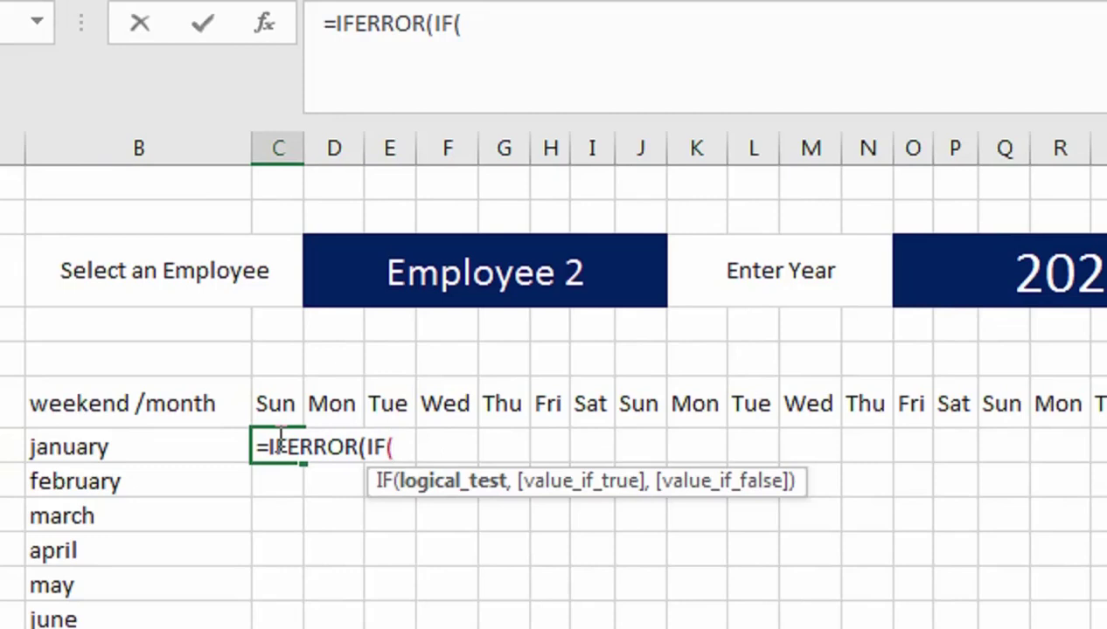
- Begin the logical test of the C7 formula with TEXT(DATE(, using the year field O3 as the year
type("text")
key("Tab")
type("dat")
key("Tab")
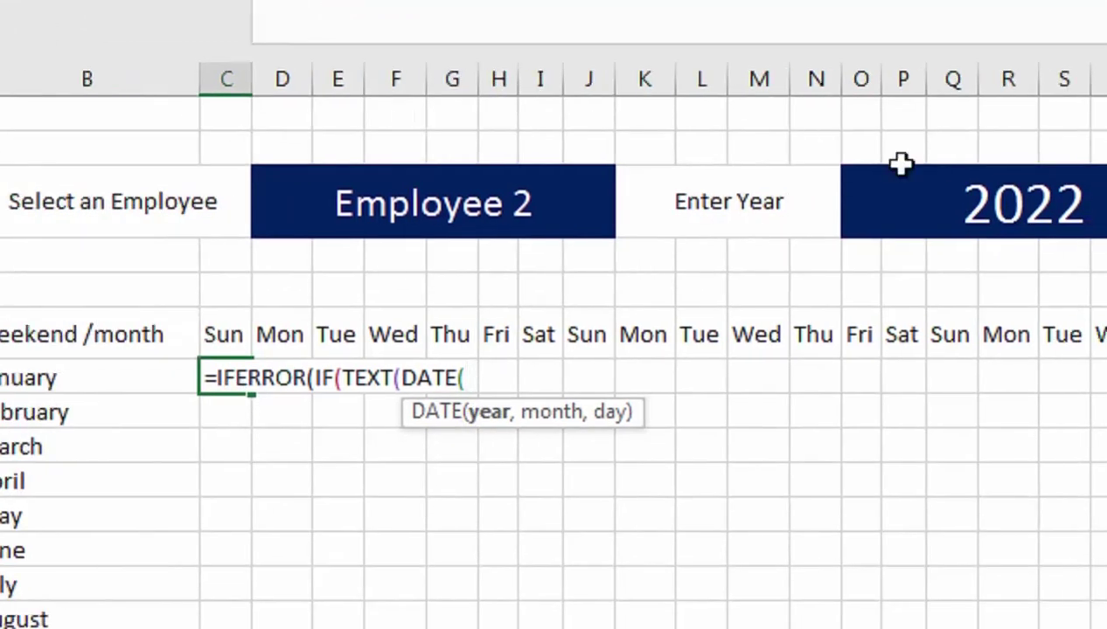
left_click(965, 262)
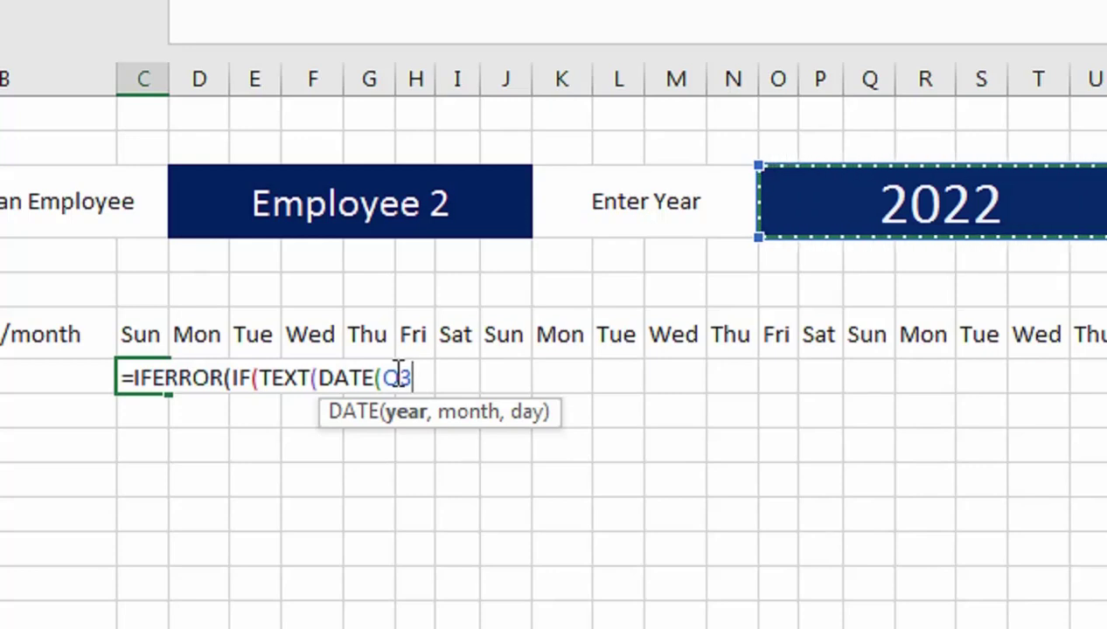
- Complete the TEXT part with ROW($A1) as the month, 1 as the day and "ddd" as the format
type(",row")
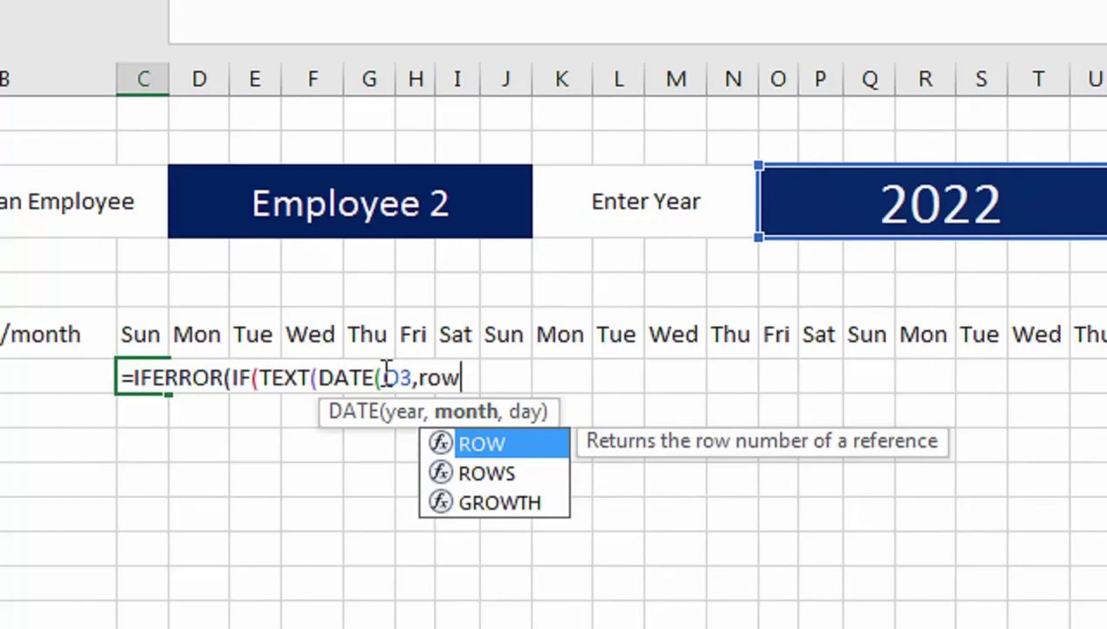
key("Tab")
left_click(101, 144)
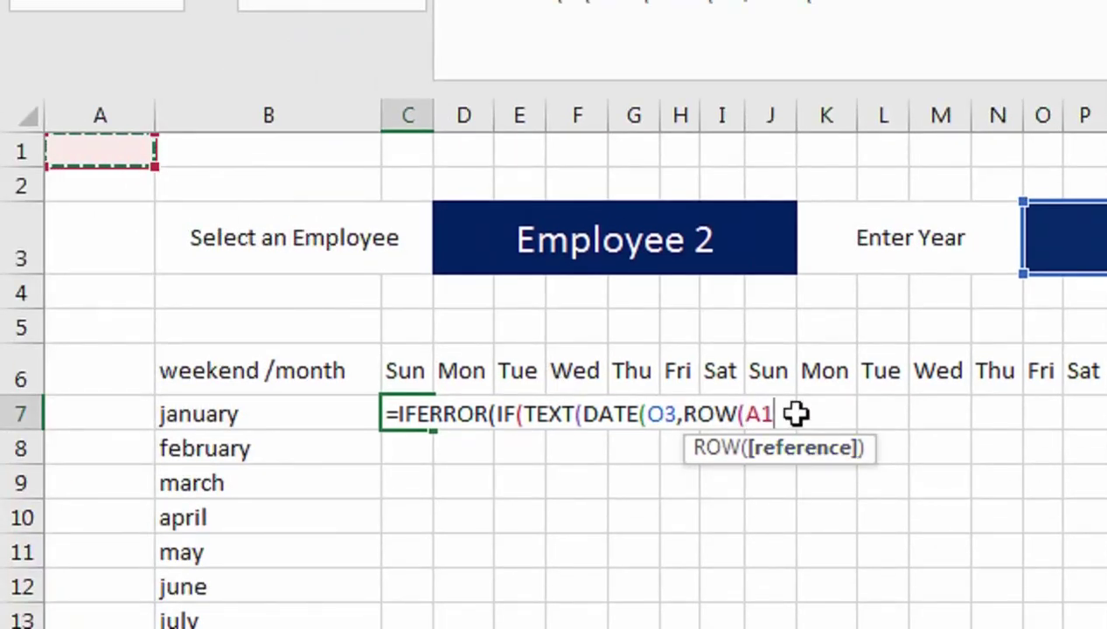
key("F4")
key("F4")
key("F4")
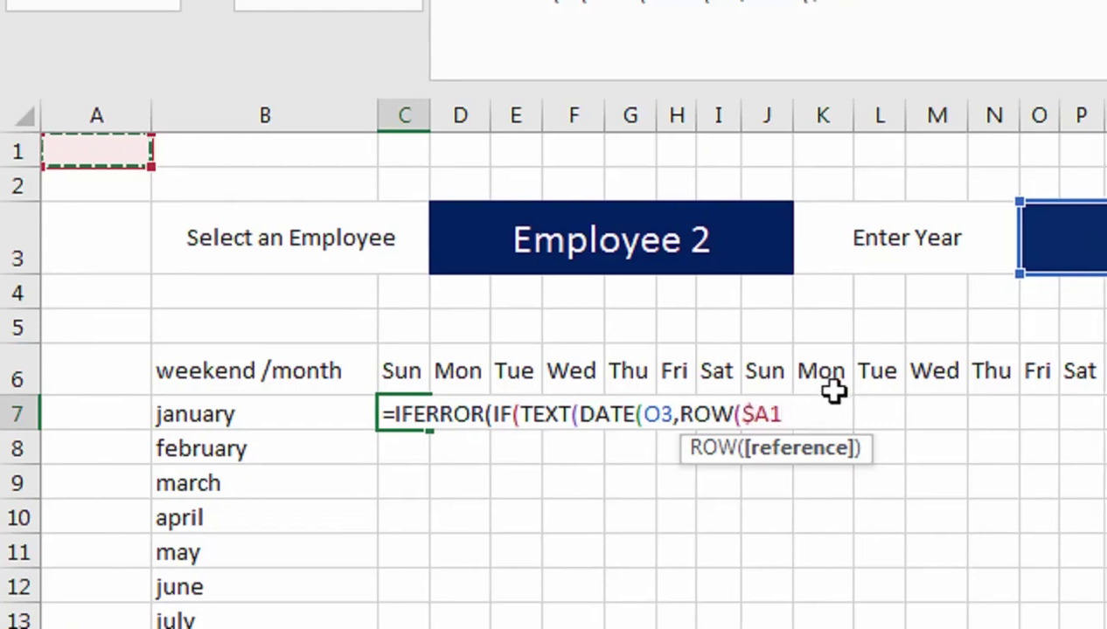
type(")")
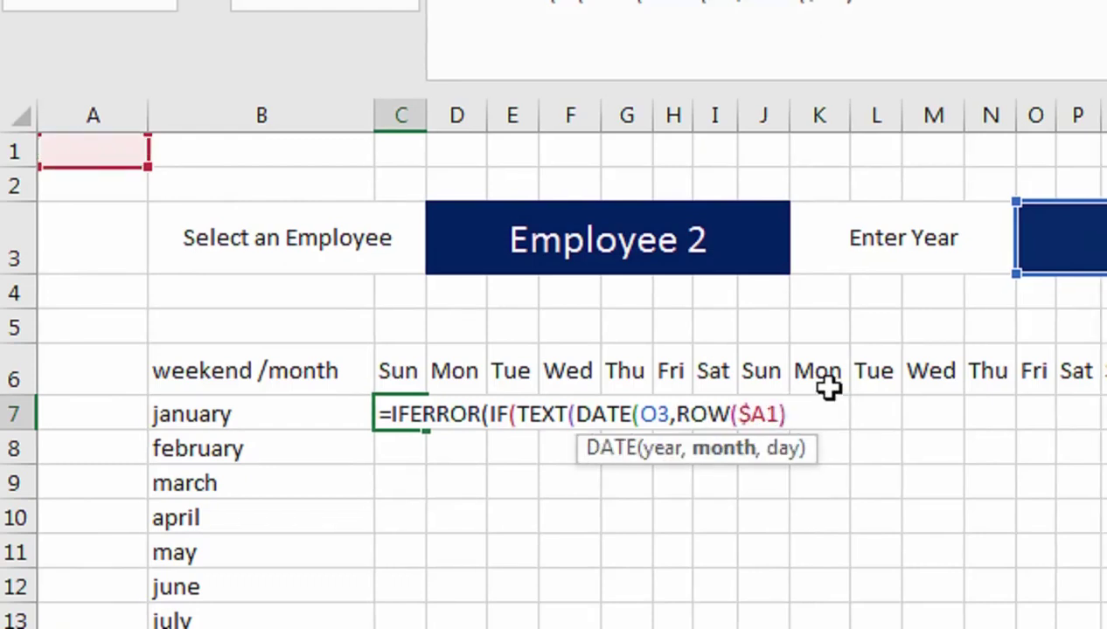
type(",1")
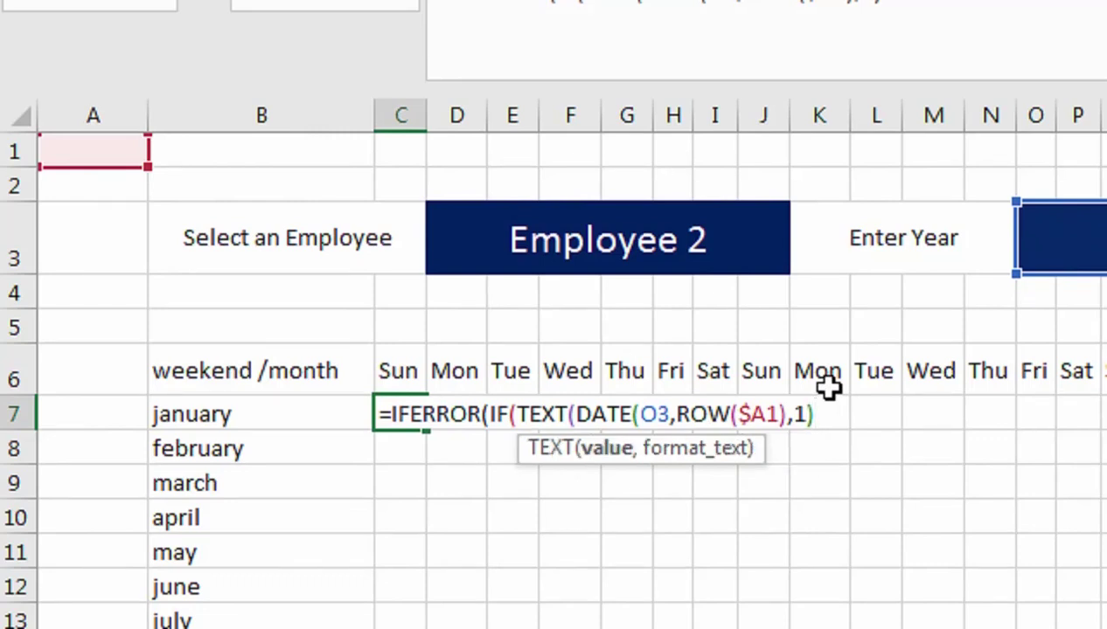
type(",\"ddd")
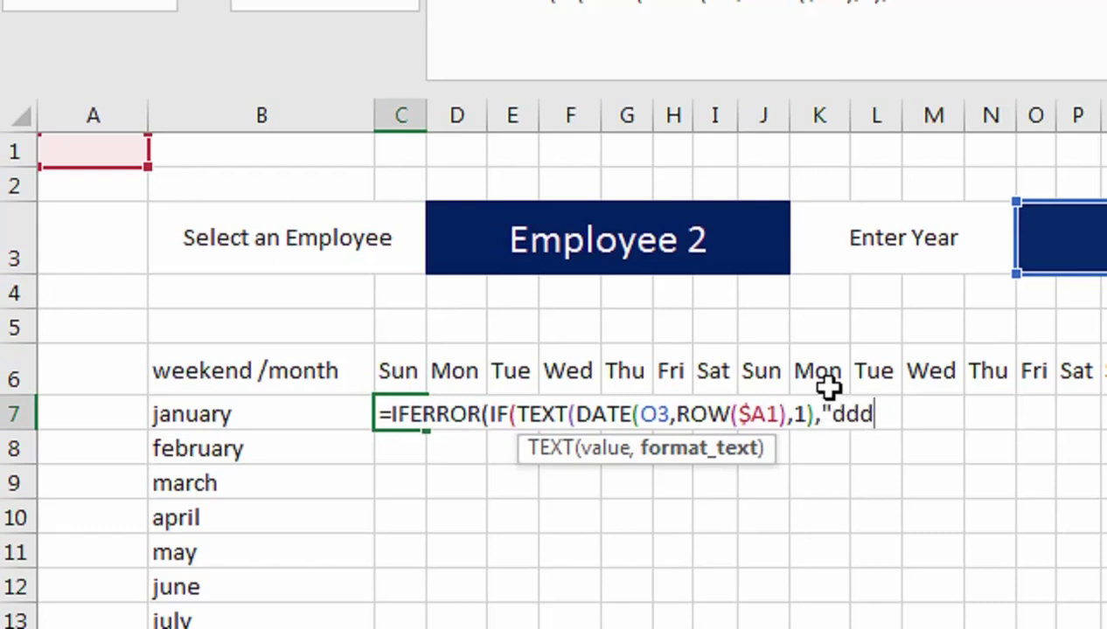
type("\")")
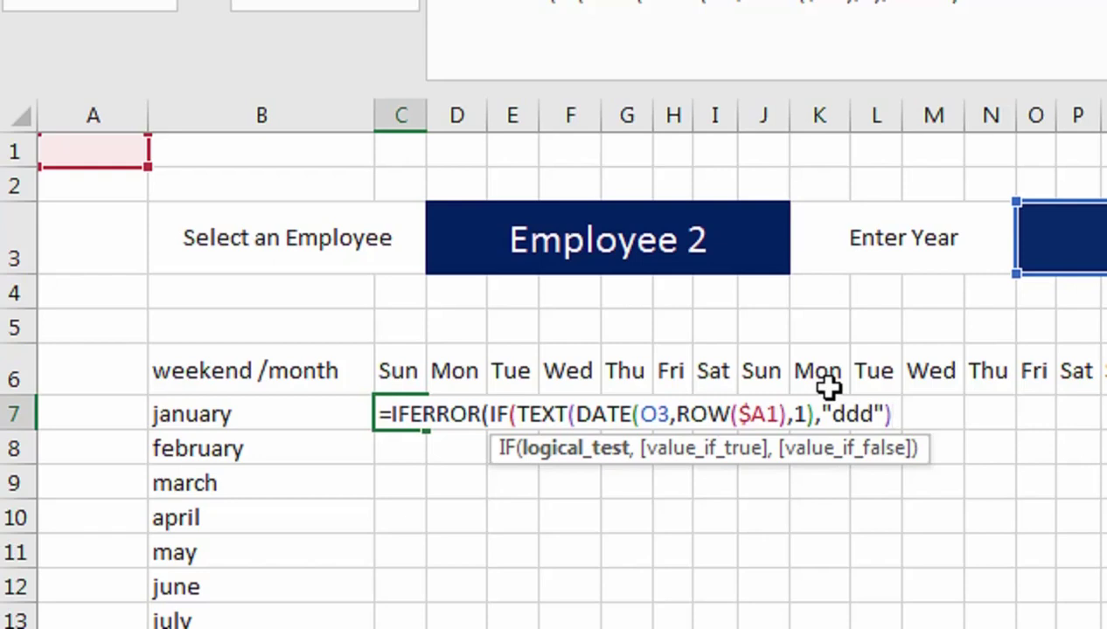
- Compare the TEXT result with the weekday header by adding =LEFT(C$6,3) to the logical test
type("left")
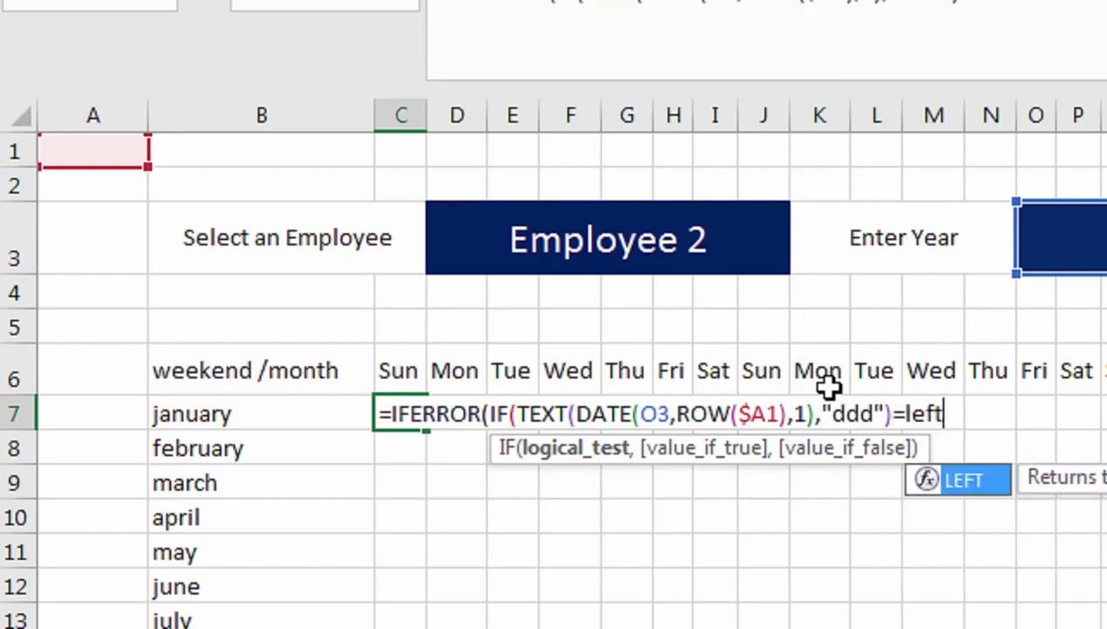
key("Tab")
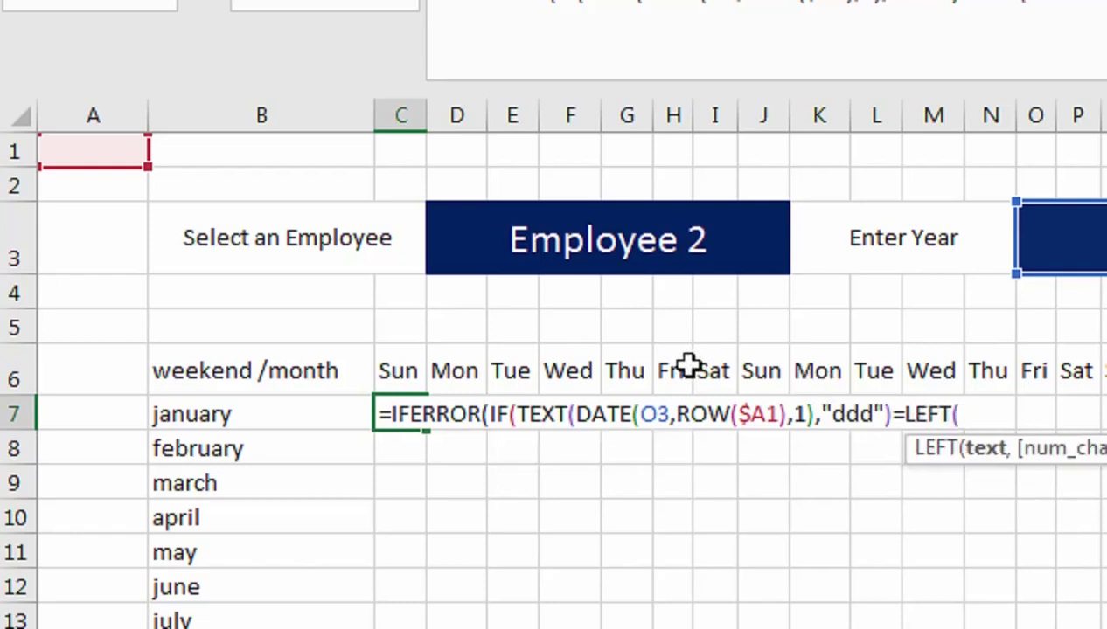
left_click(417, 377)
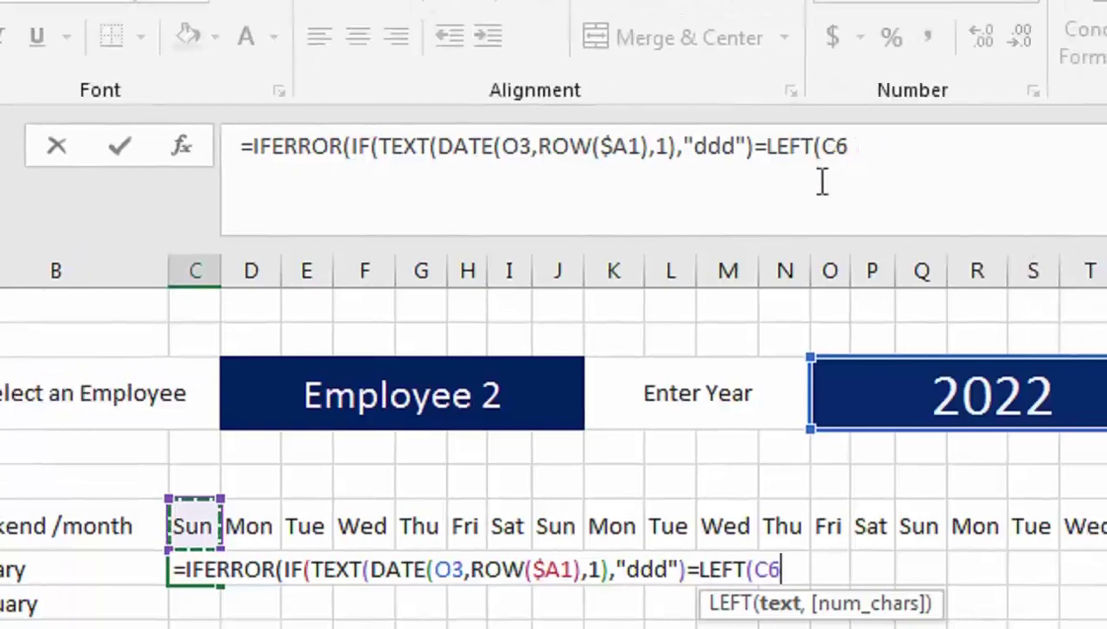
key("F4")
key("F4")
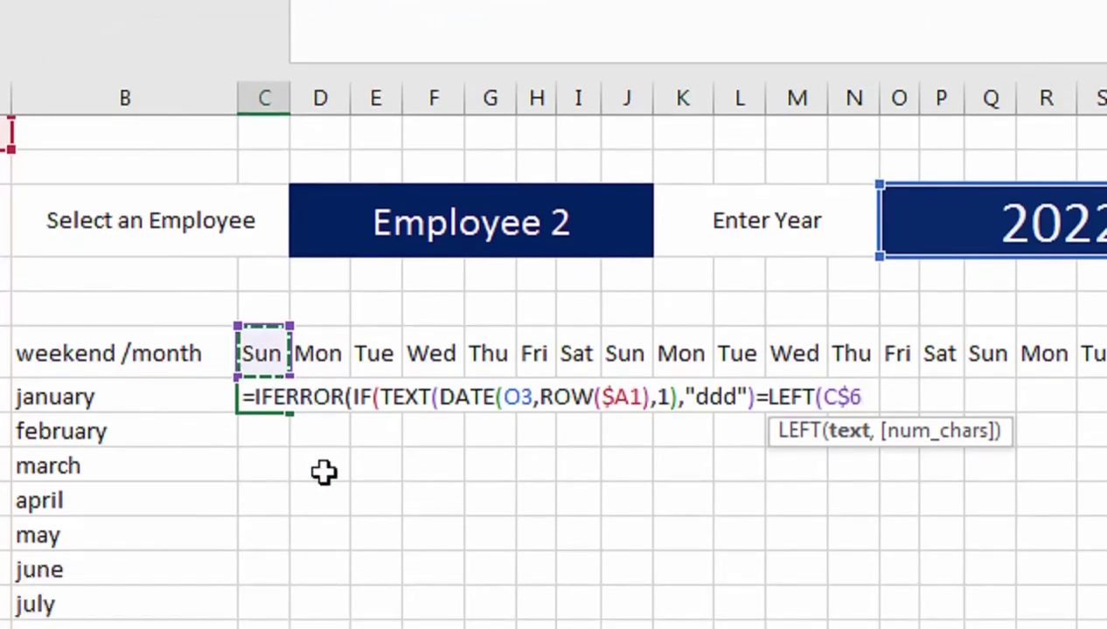
type(",")
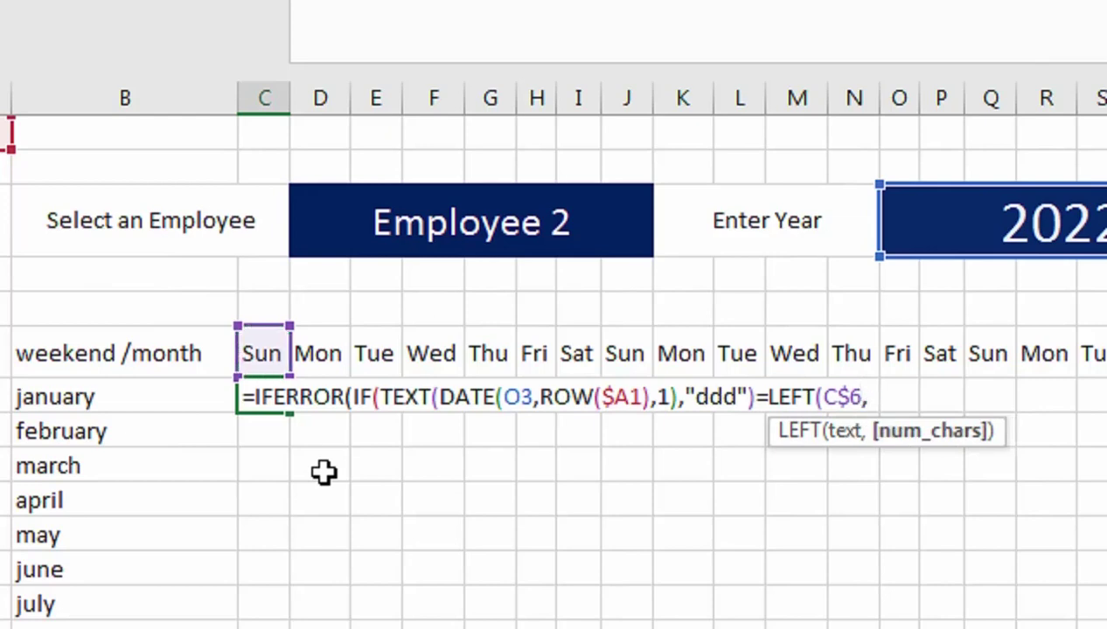
type("3)")
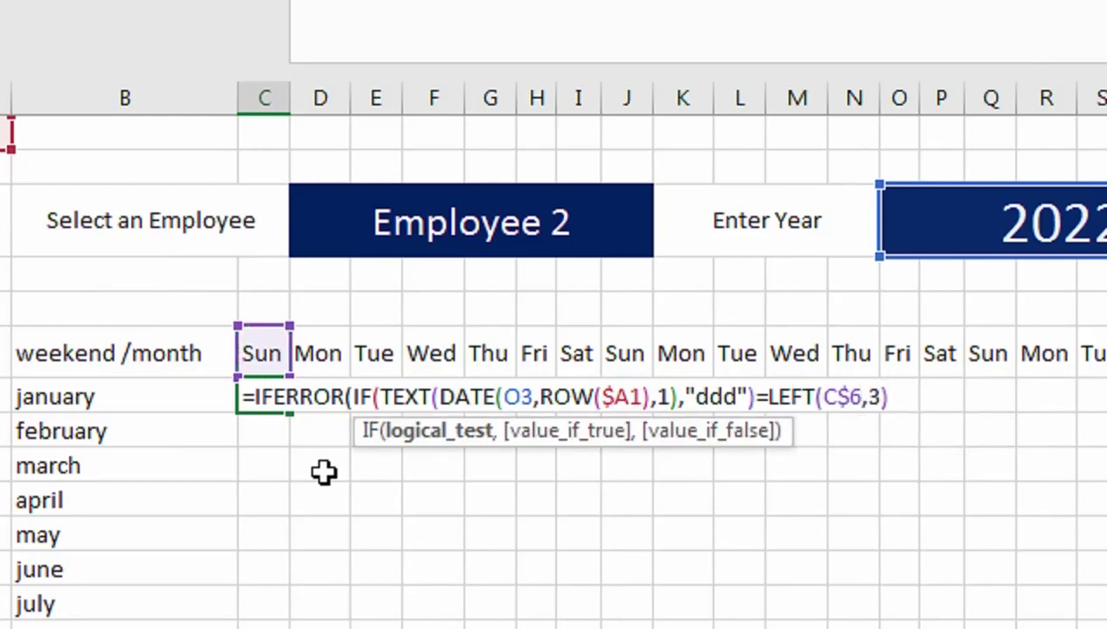
- Reuse a copy of DATE(O3,ROW($A1),1) from the formula as the IF function's value_if_true argument
type(",dat")
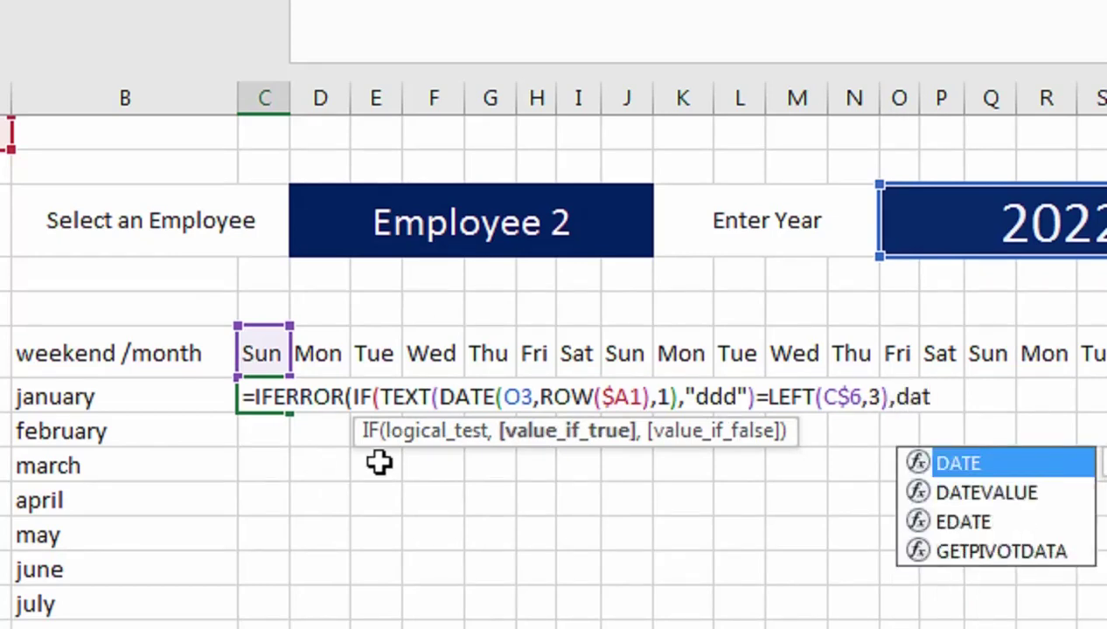
key("BackSpace")
key("BackSpace")
key("BackSpace")
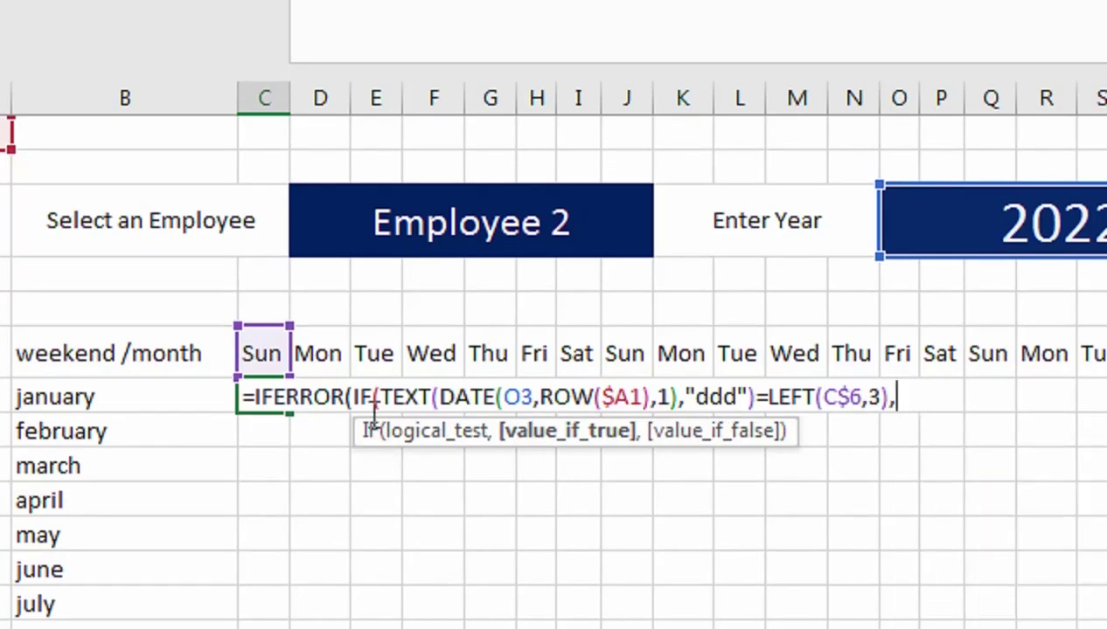
left_click_drag(684, 395, 441, 400)
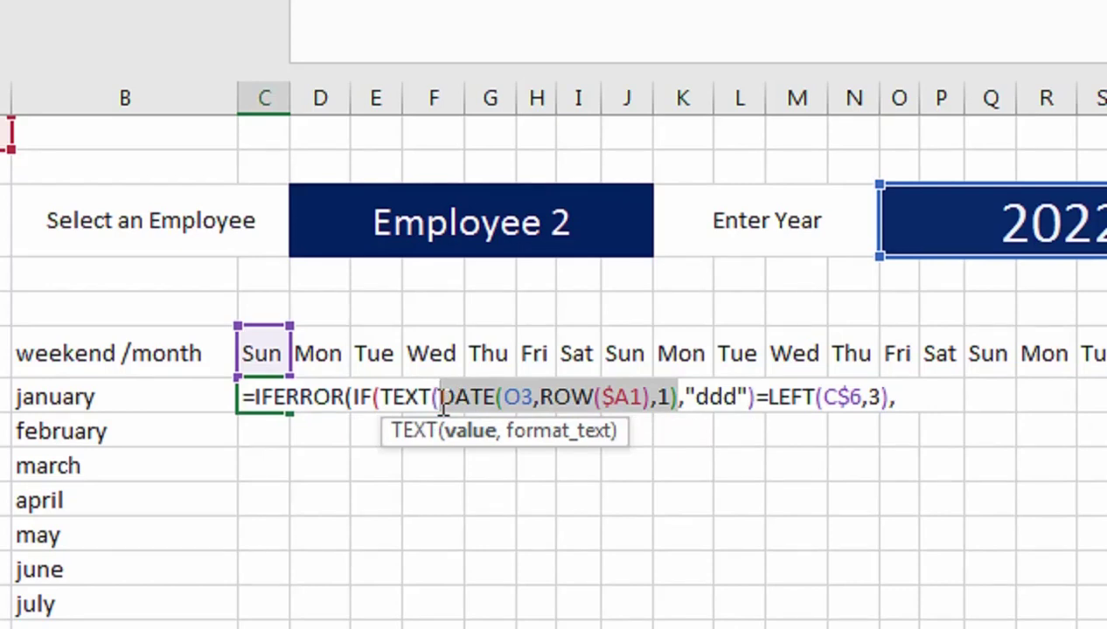
key("ctrl+c")
left_click(913, 398)
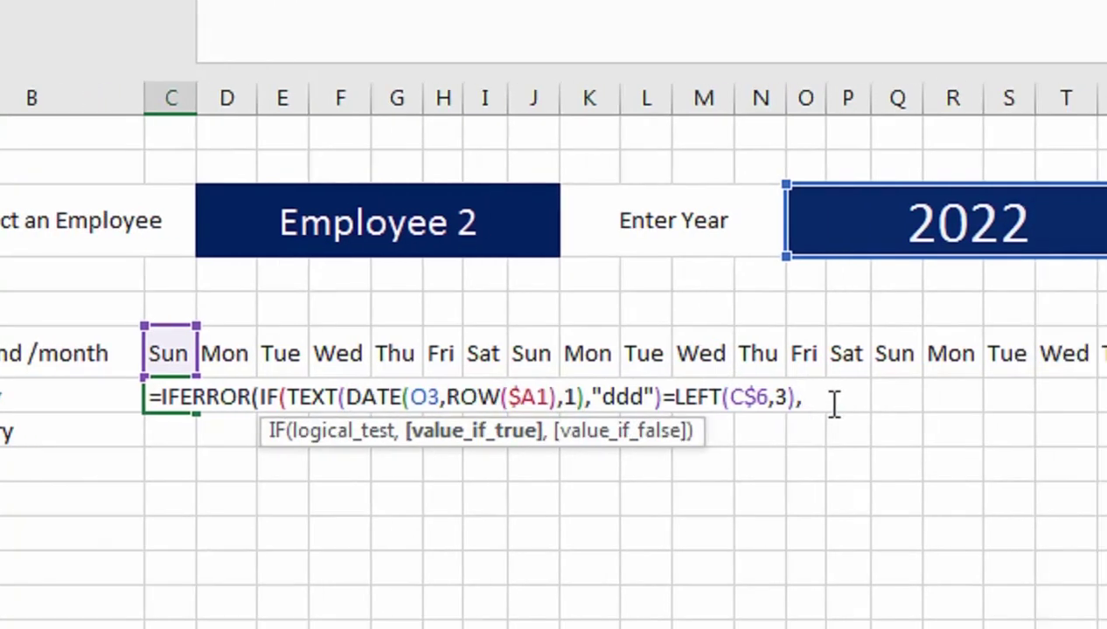
key("ctrl+v")
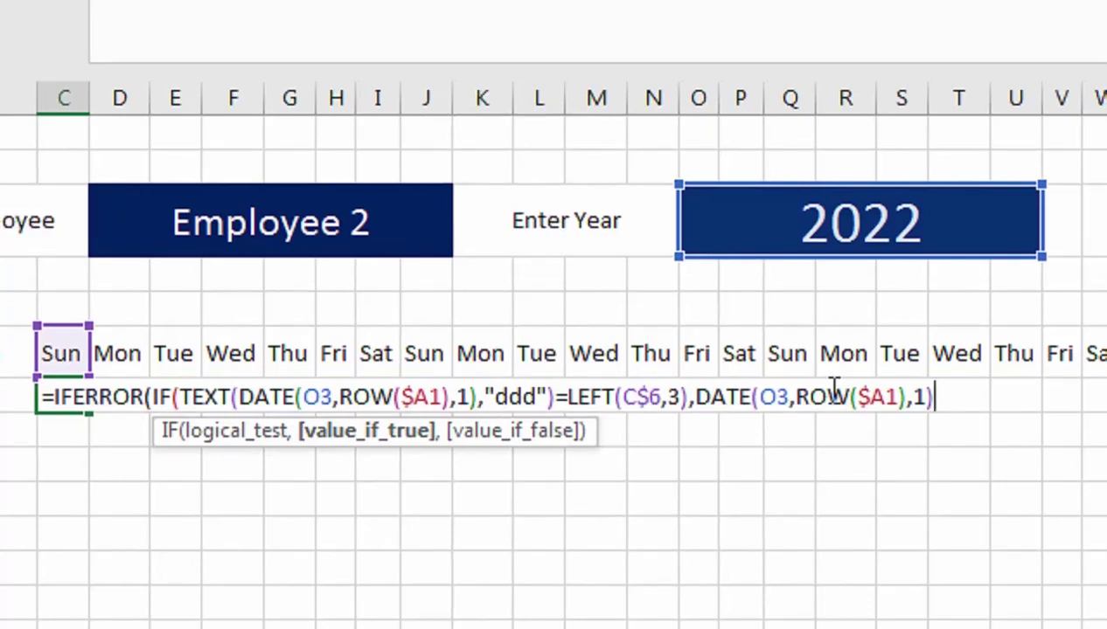
- Finish the C7 formula with "" as both the value_if_false and the value_if_error argument, and enter it
type(",\"\"")
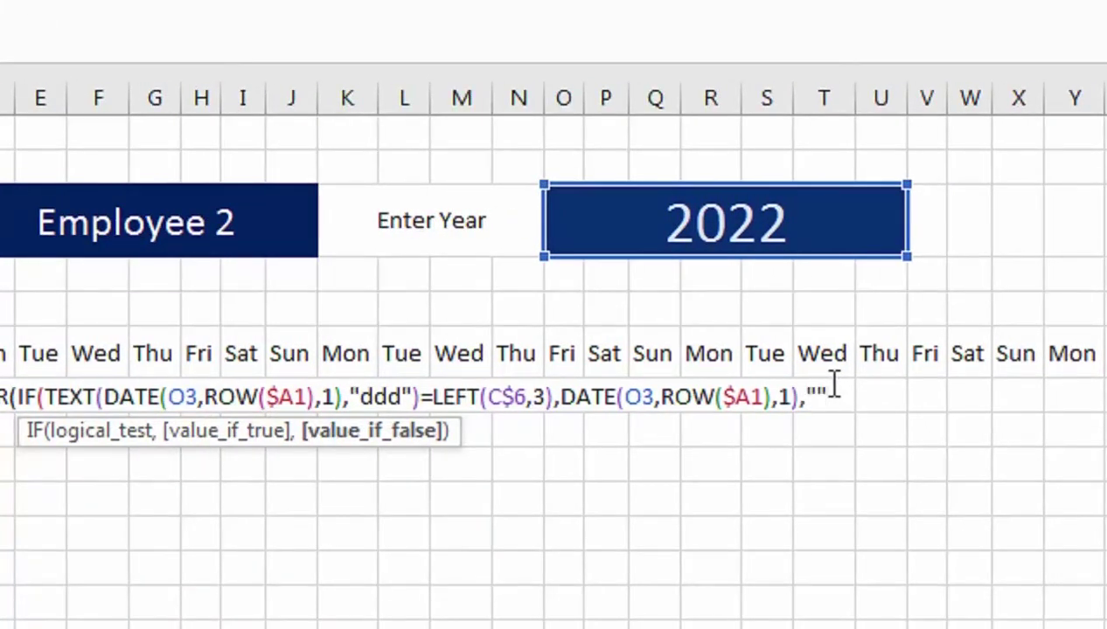
type("),")
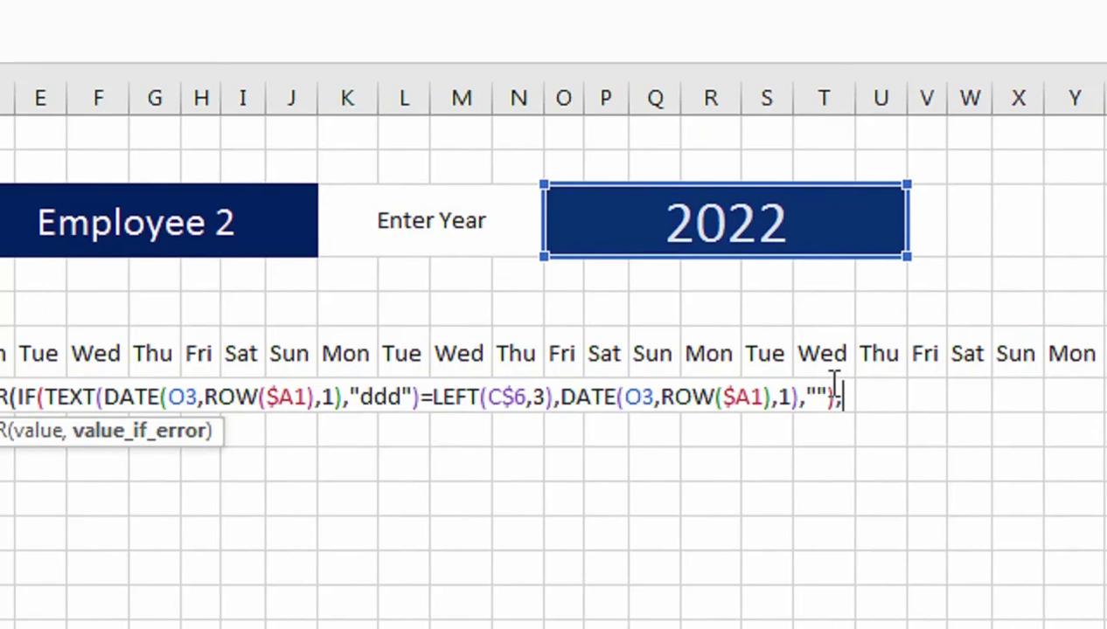
type("\"\")")
key("Return")
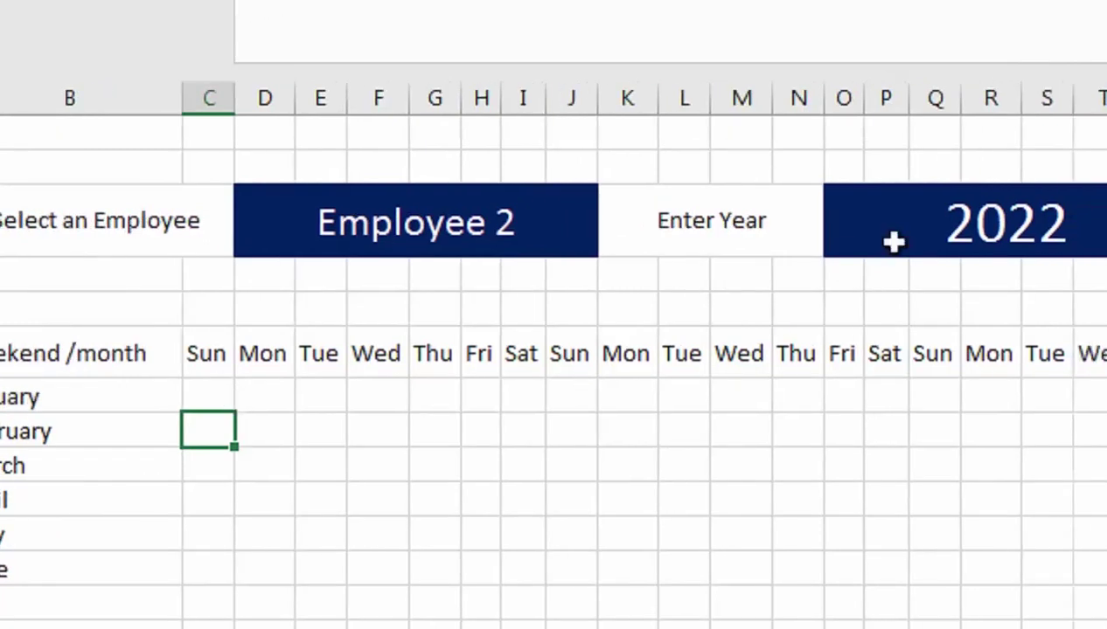
- Inspect the formula in C7 at its value_if_false argument
left_click(355, 397)
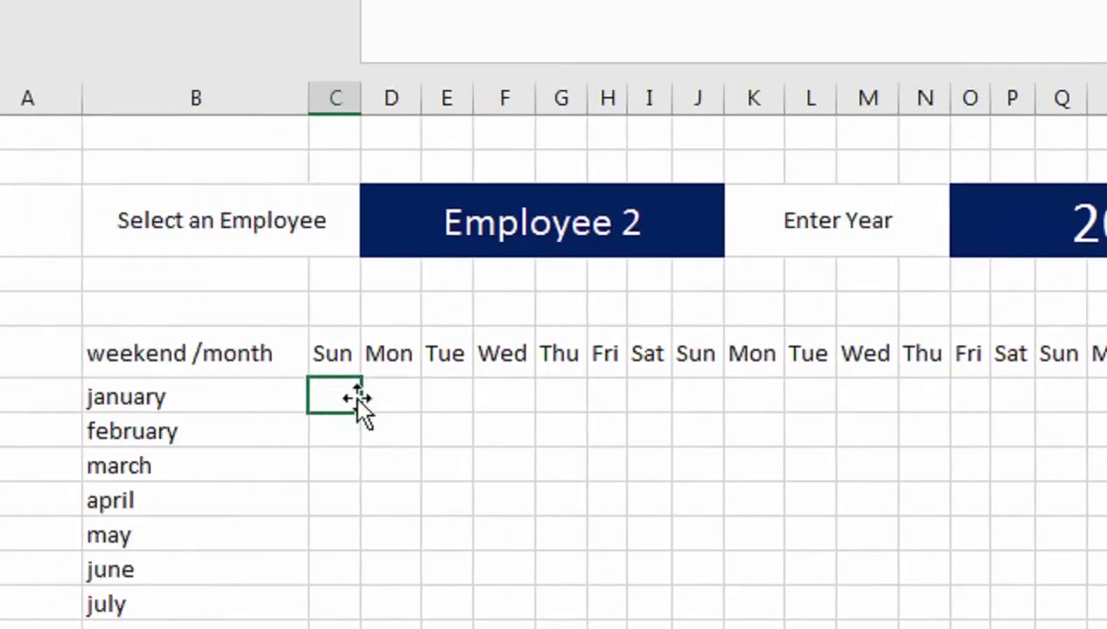
left_click(372, 396)
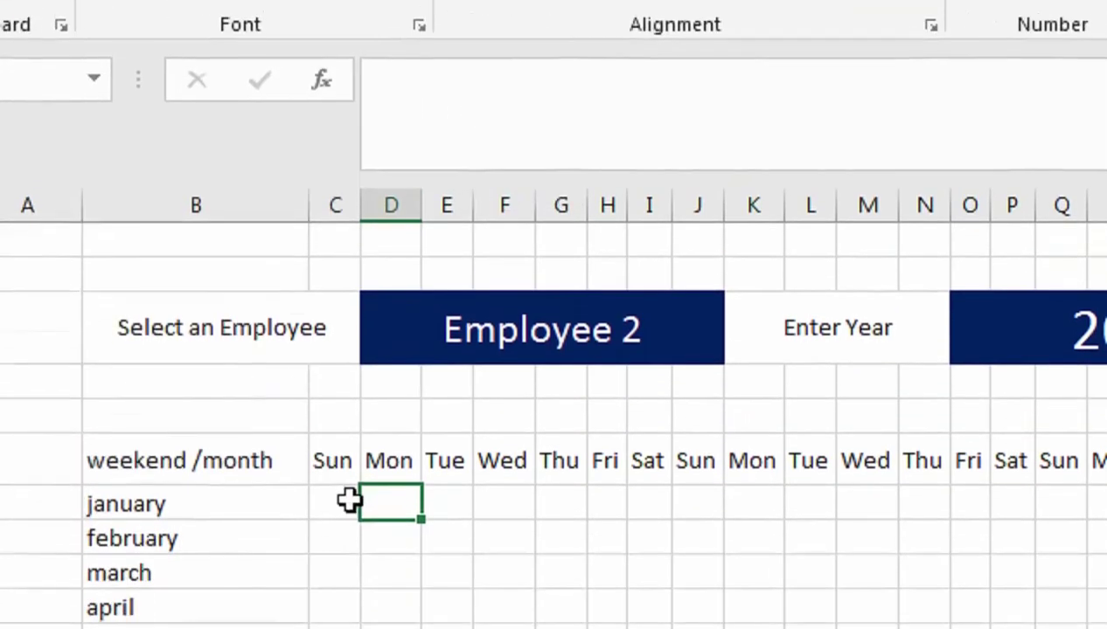
left_click(346, 575)
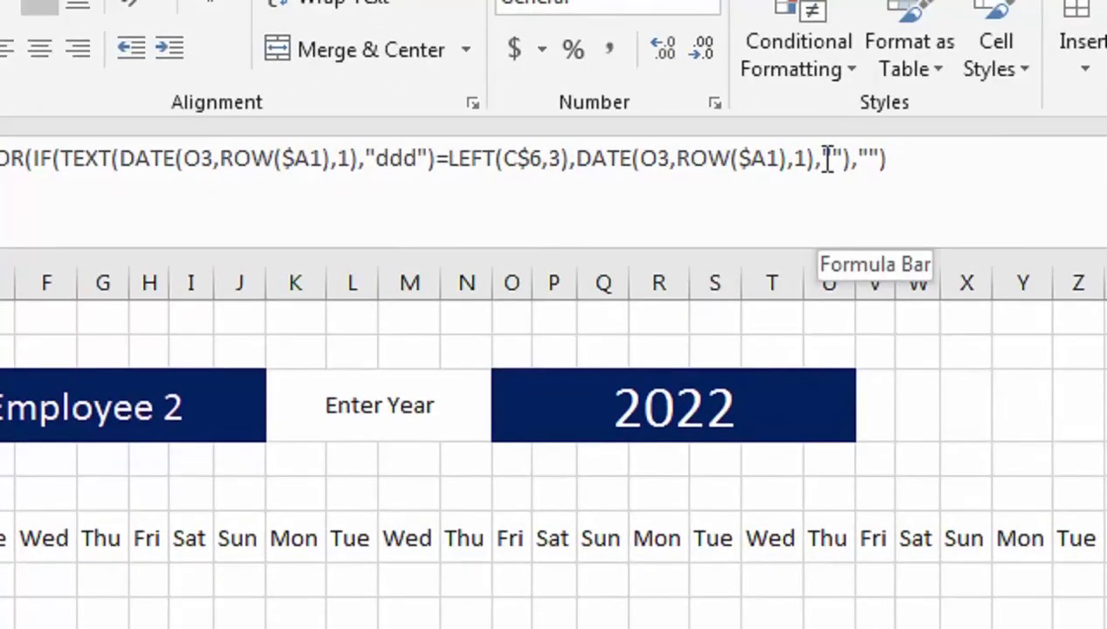
left_click(825, 160)
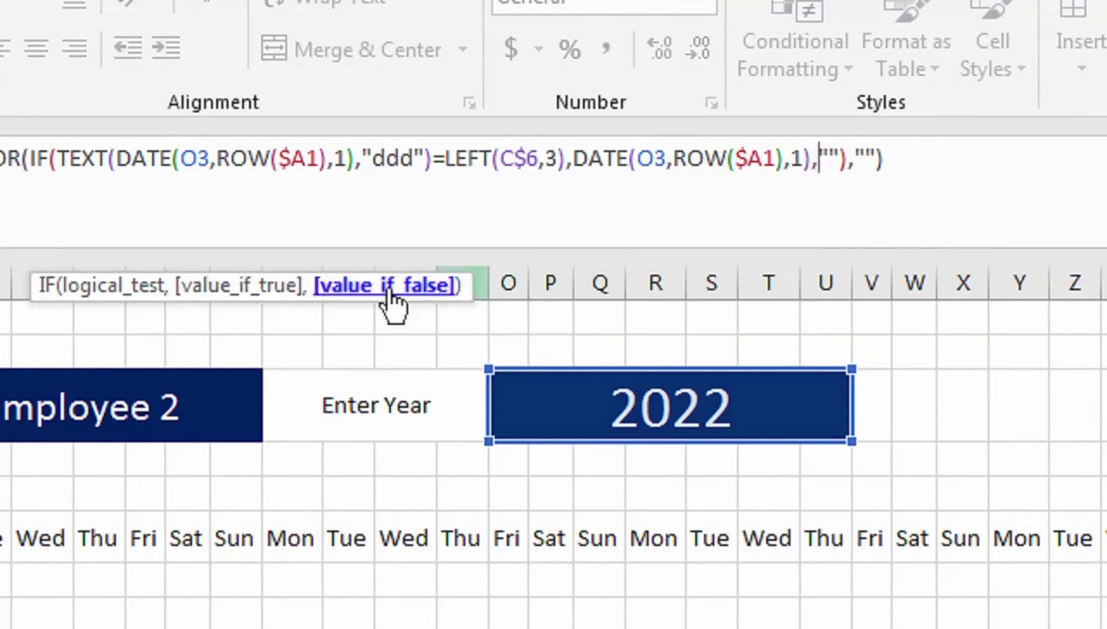
key("Return")
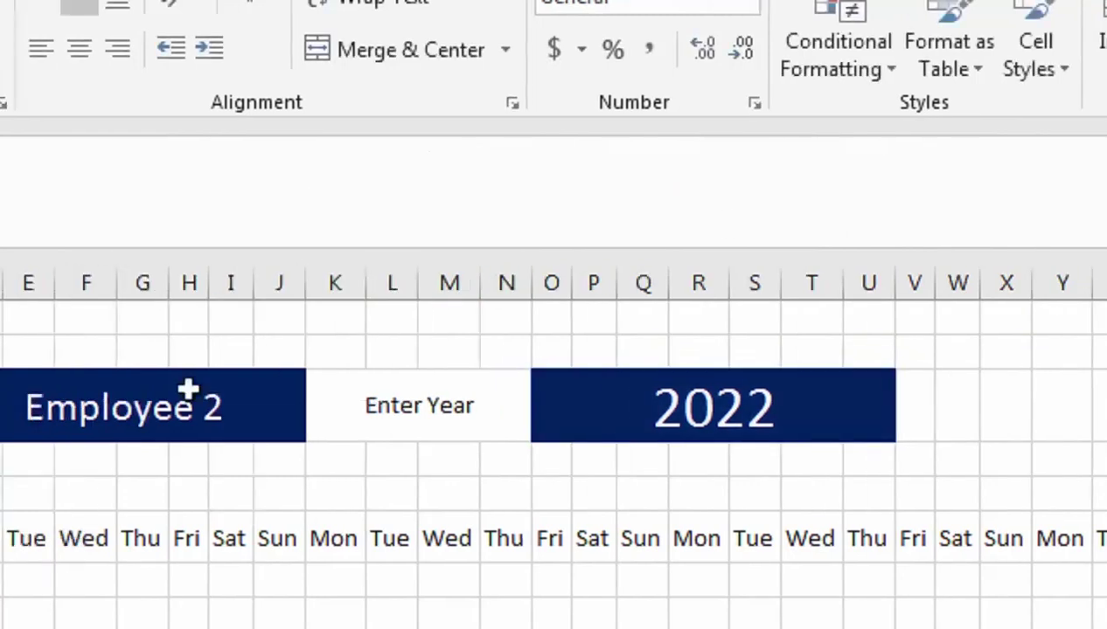
- Copy the date formula from C7 into D7
left_click(275, 469)
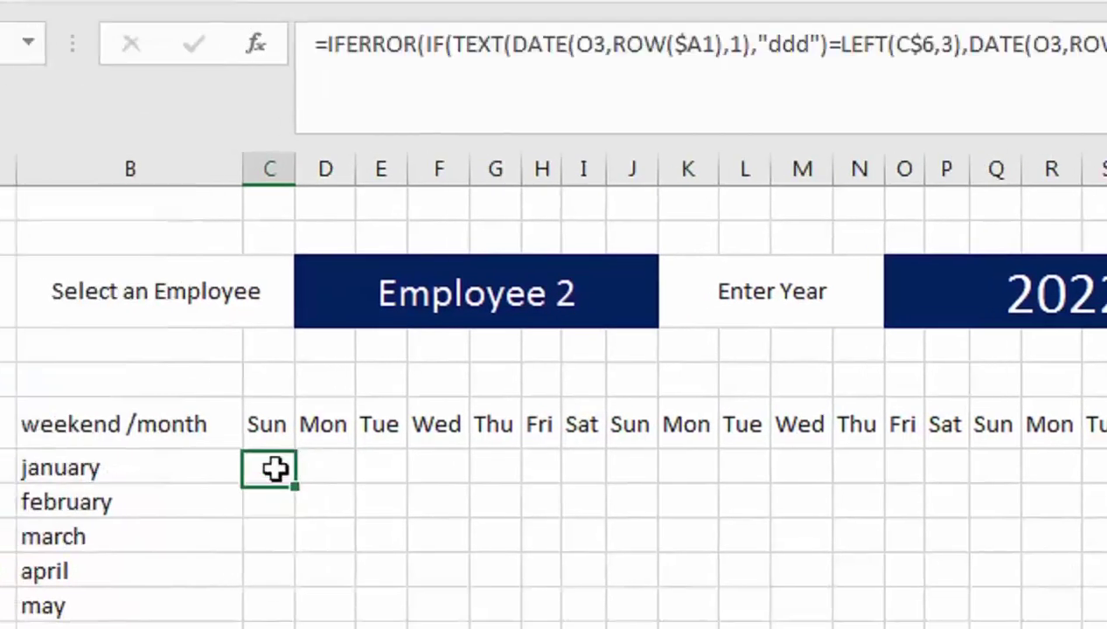
left_click_drag(294, 483, 373, 468)
left_click(326, 457)
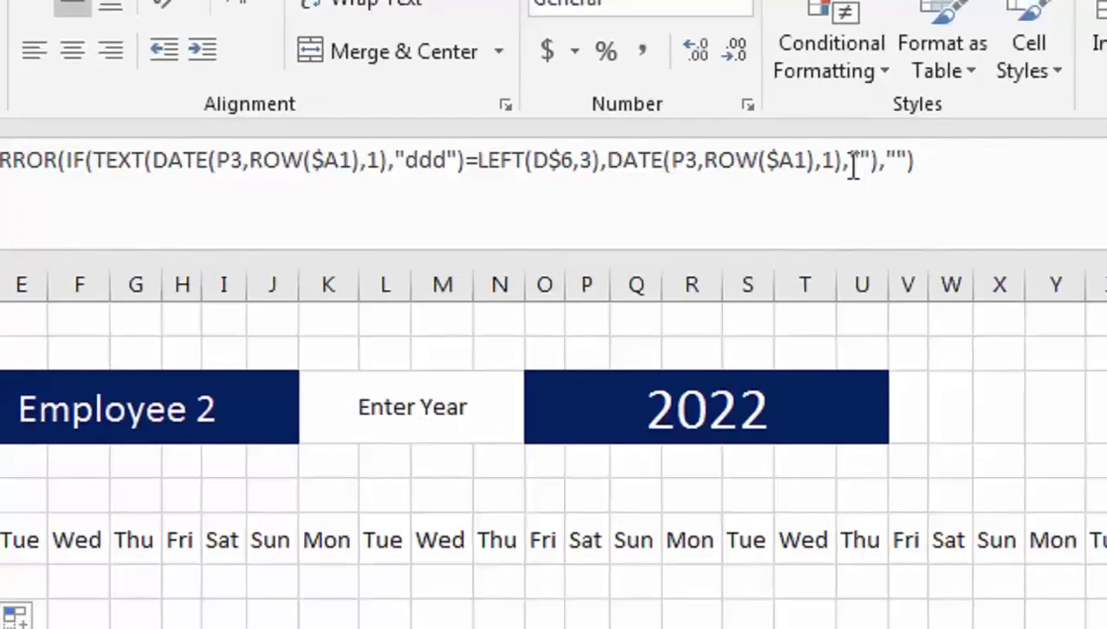
- Nest an IF function with the logical test C7>=1 before the value_if_false "" in the D7 formula
left_click(979, 118)
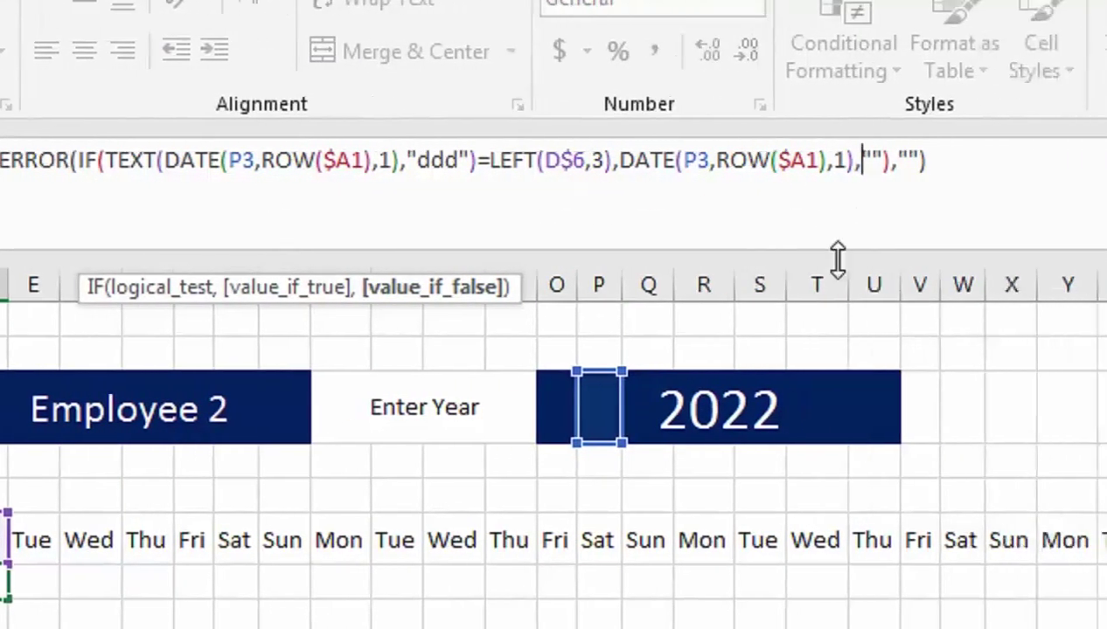
type("IF(")
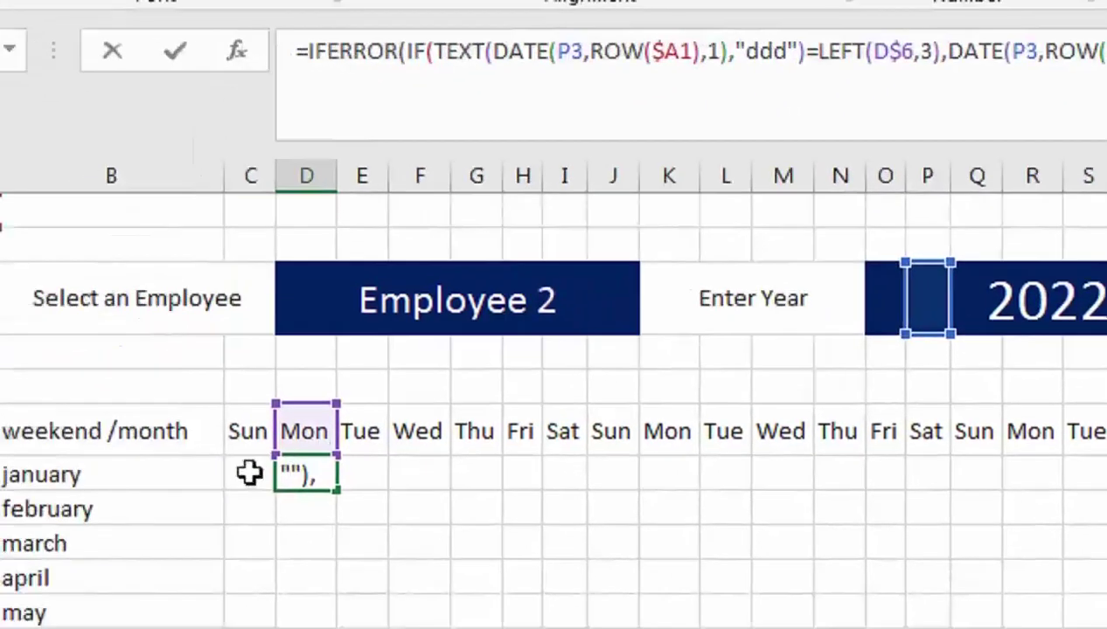
left_click(276, 469)
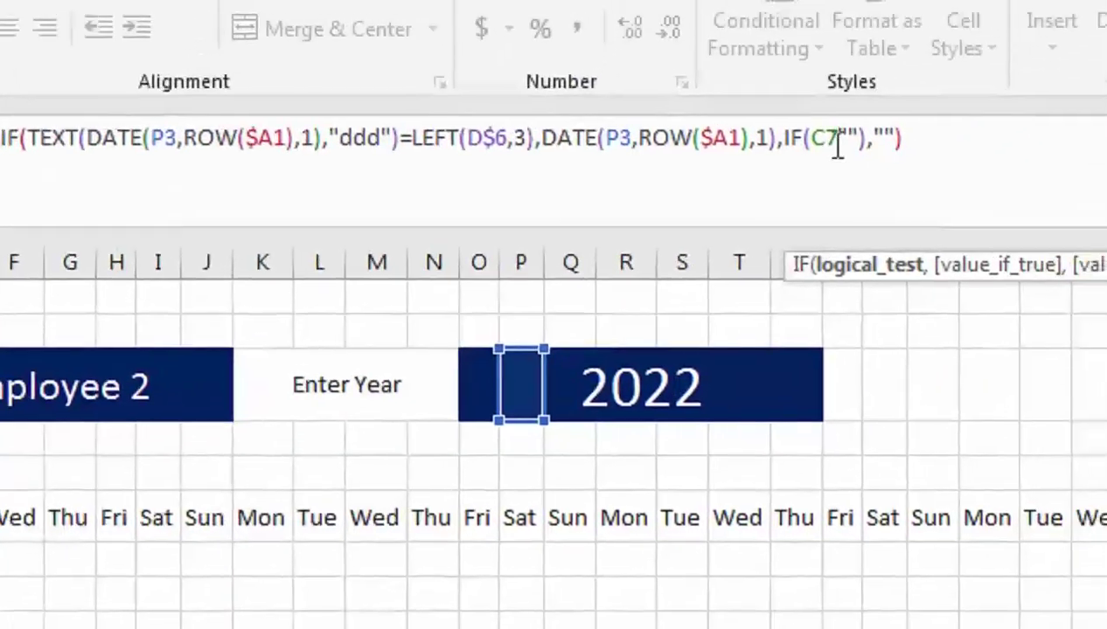
type(">=1")
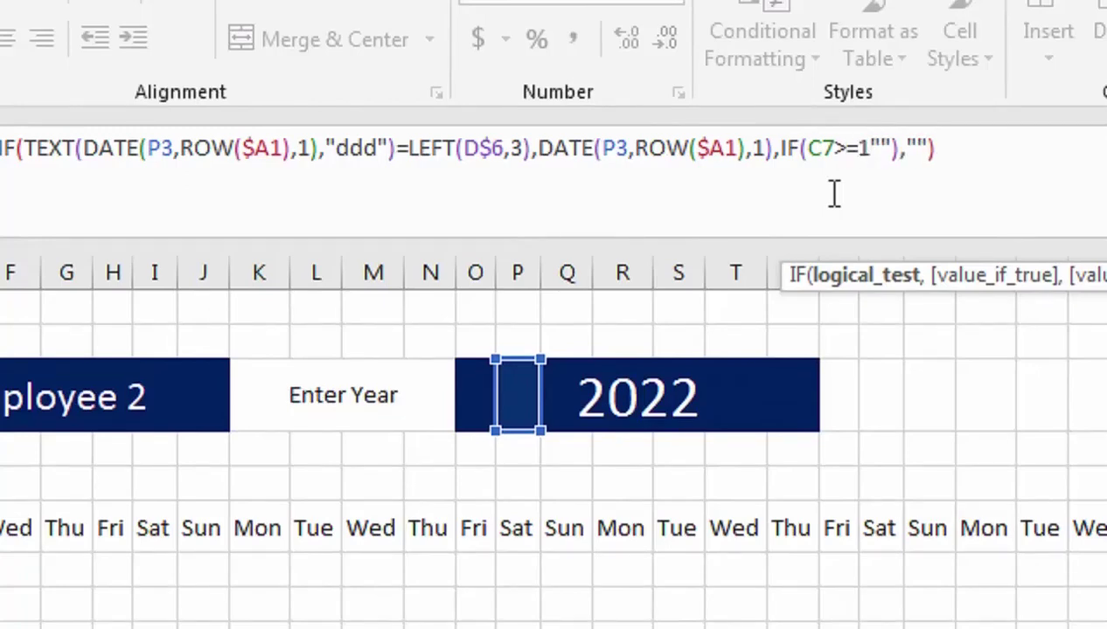
type(",")
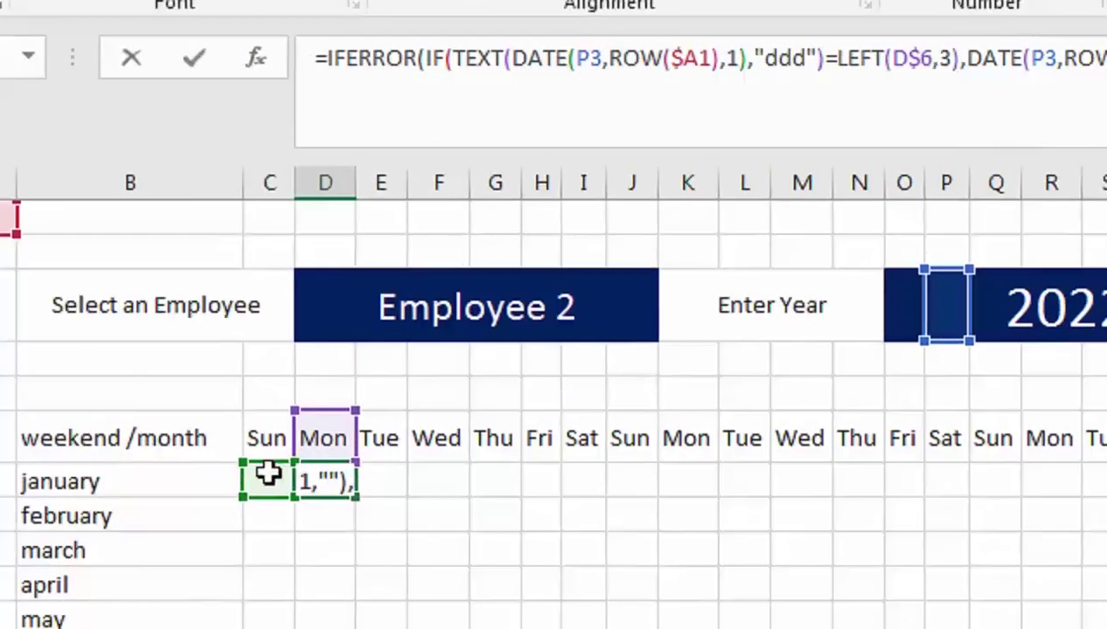
- Complete the nested IF with C7+1 as value_if_true and "" as value_if_false, then enter the D7 formula
left_click(269, 473)
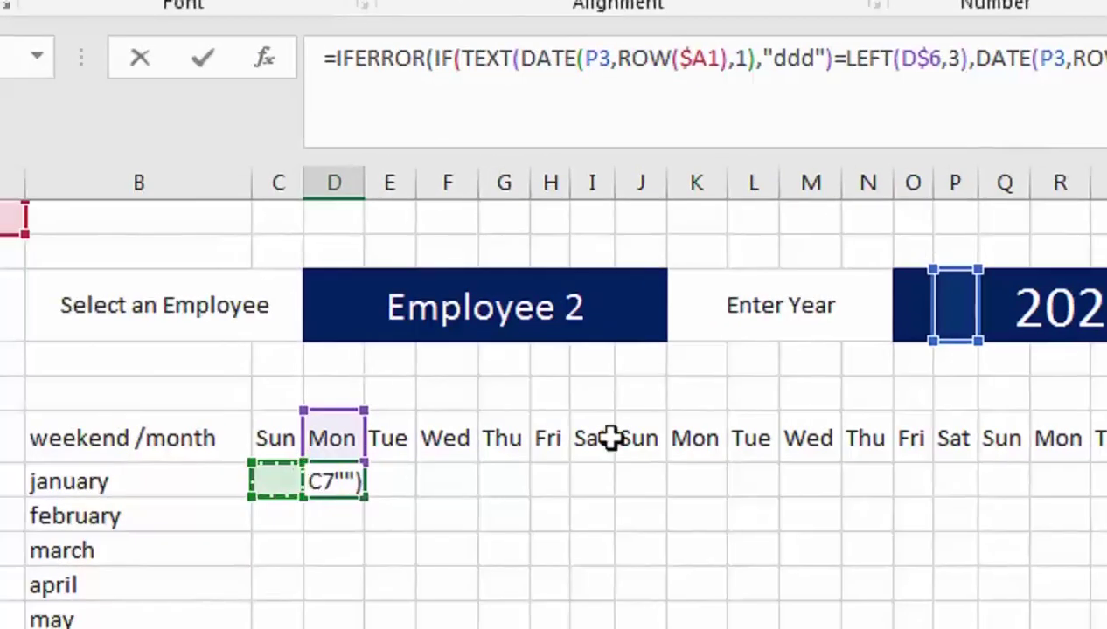
type("+1")
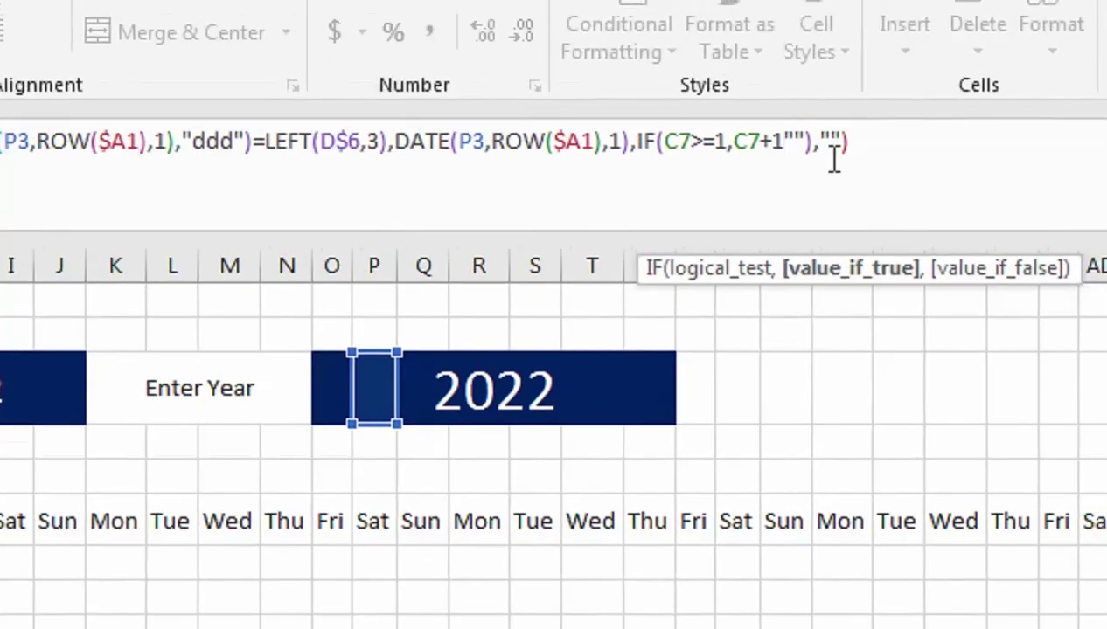
type(",")
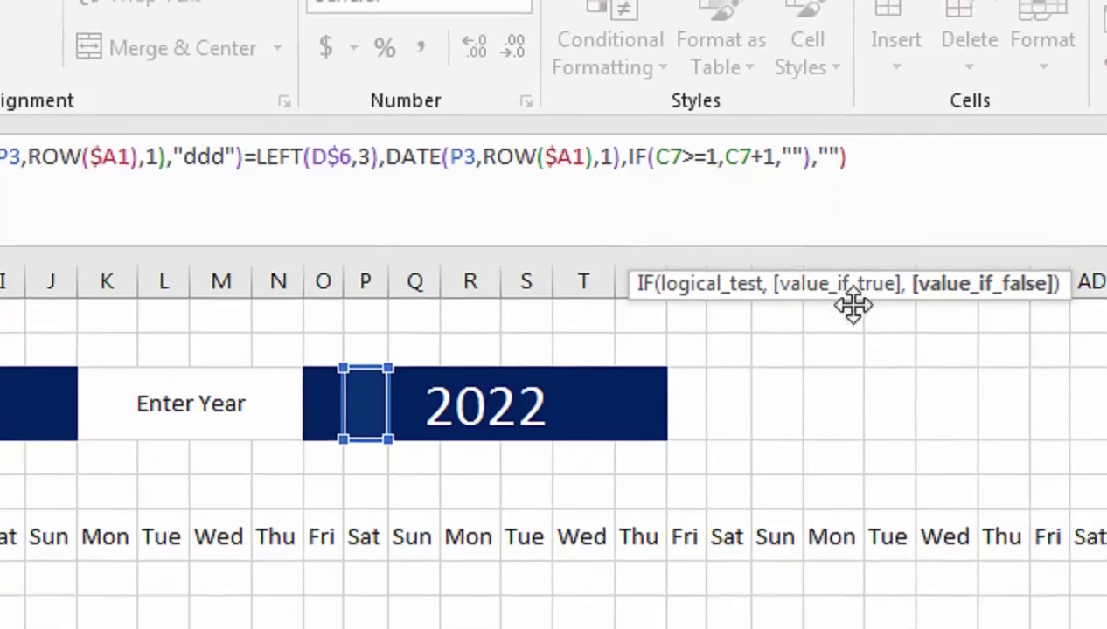
left_click(809, 158)
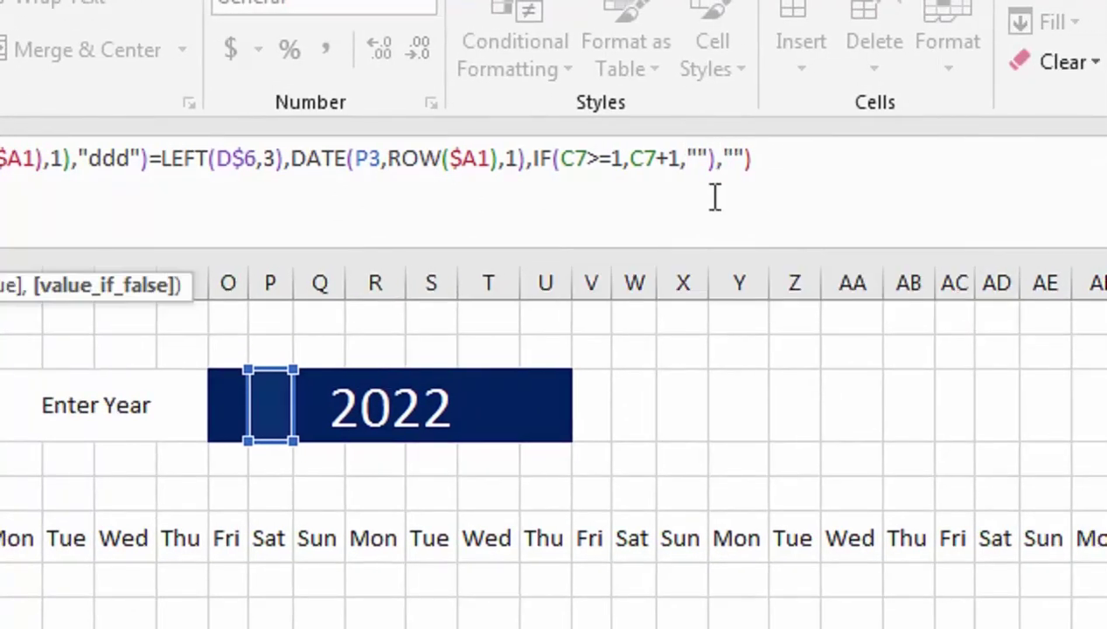
type(")")
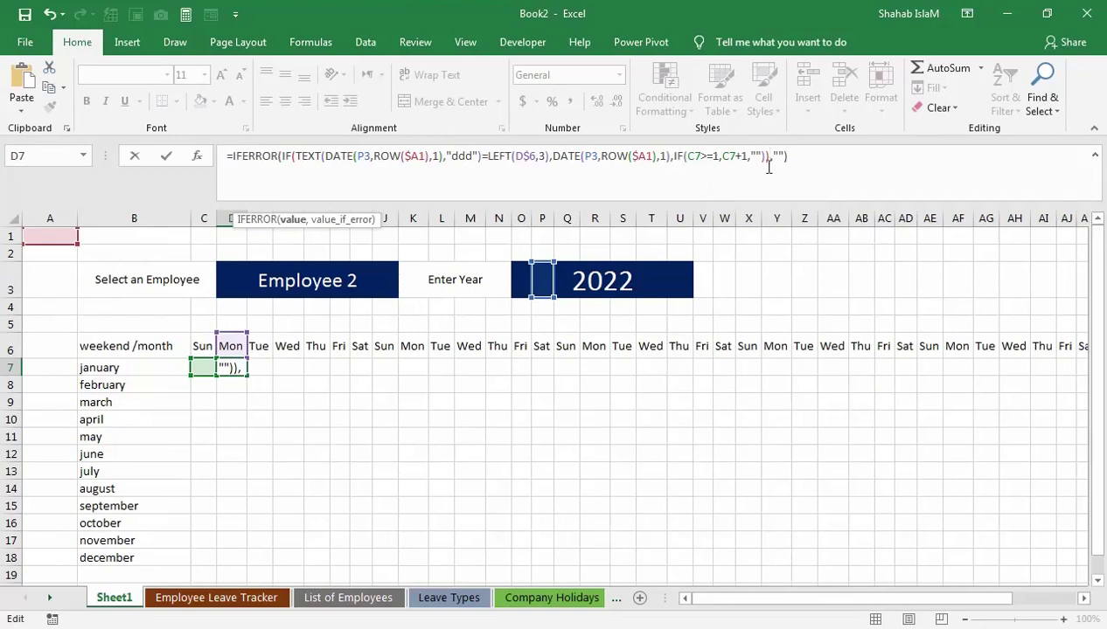
key("Return")
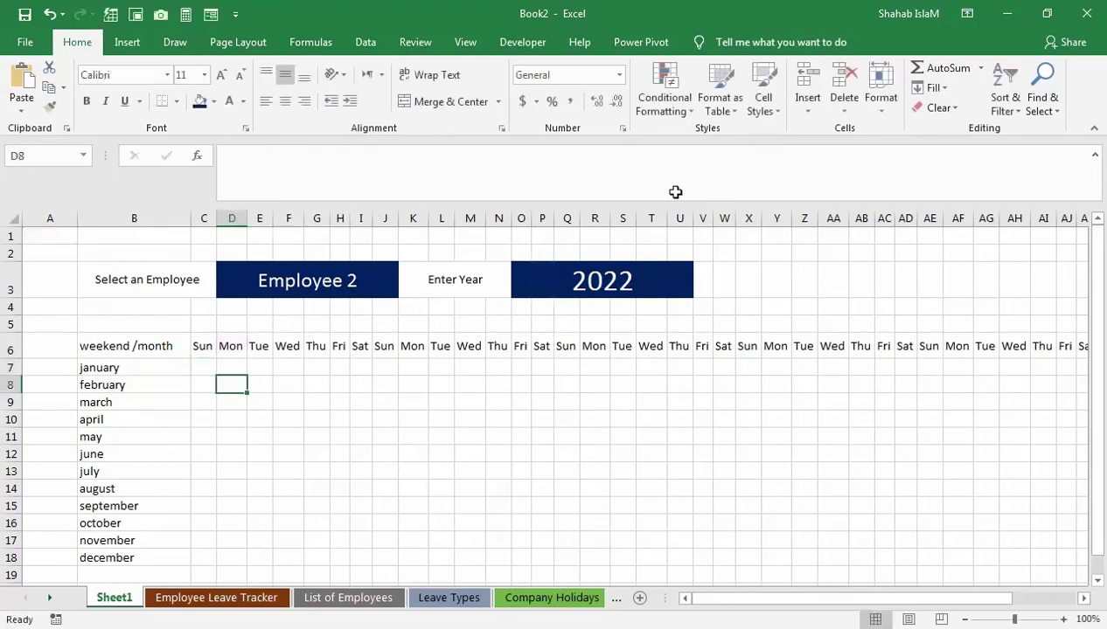
- Fill the D7 formula across the January row to AM7
left_click(234, 368)
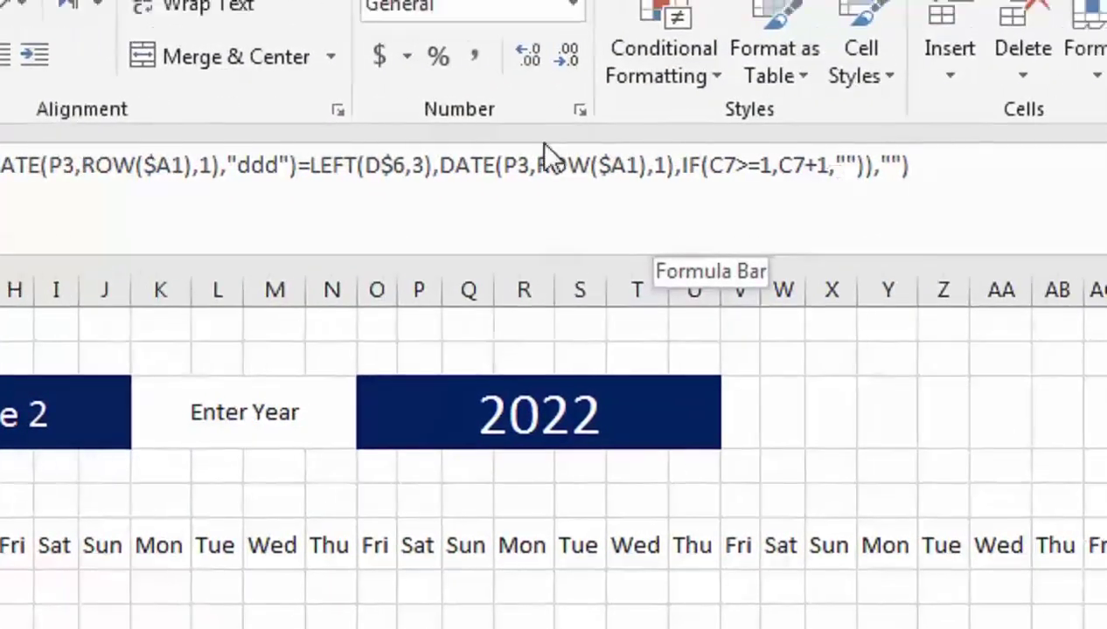
left_click_drag(282, 469, 818, 462)
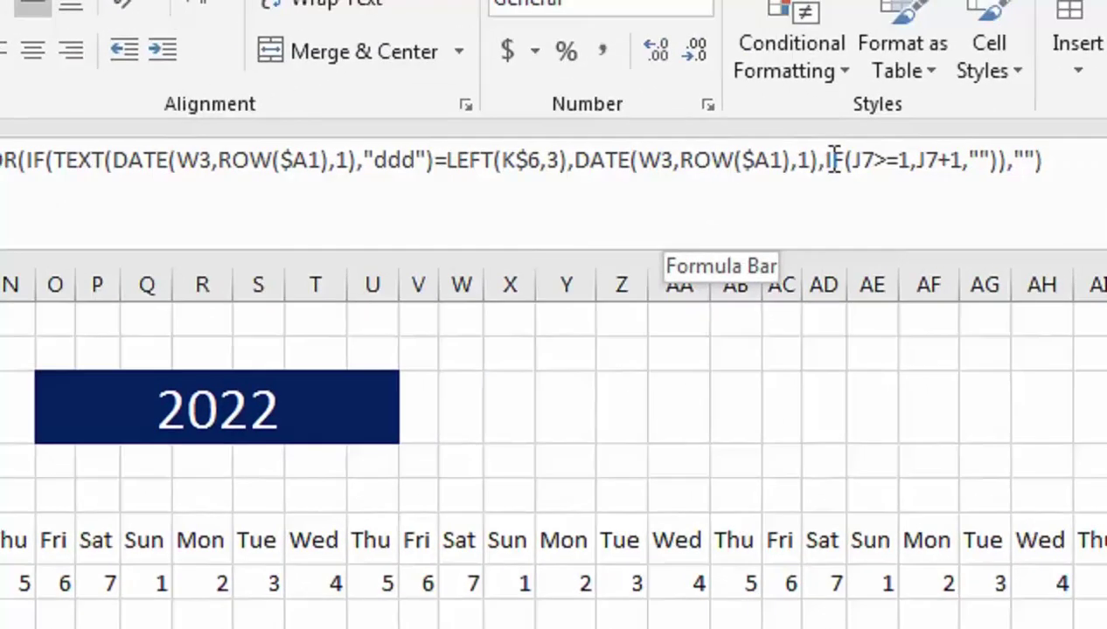
- Remove the DATE comparison IF from the K7 formula, reducing it to =IFERROR(IF(J7>=1,J7+1,""),"")
left_click_drag(909, 133, 548, 141)
left_click_drag(460, 171, 280, 160)
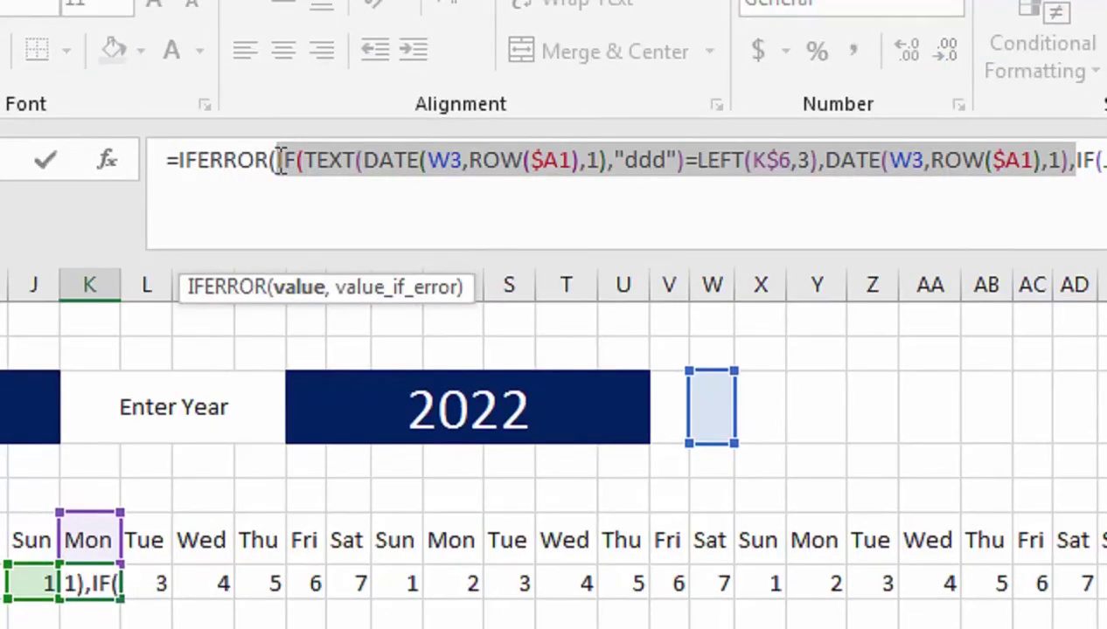
key("Delete")
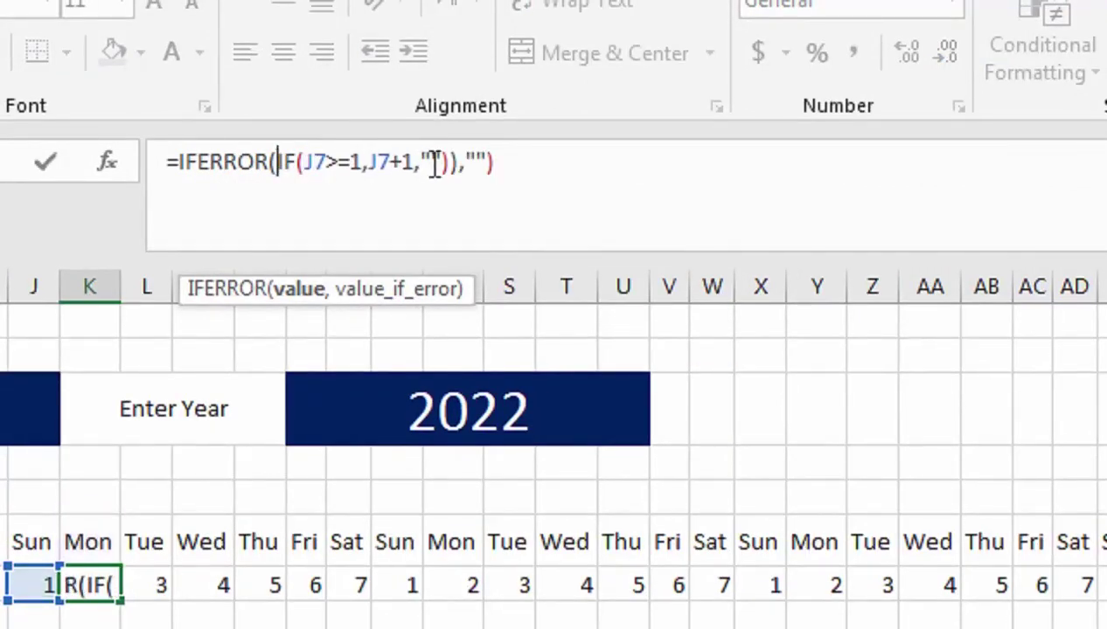
left_click(457, 163)
key("Delete")
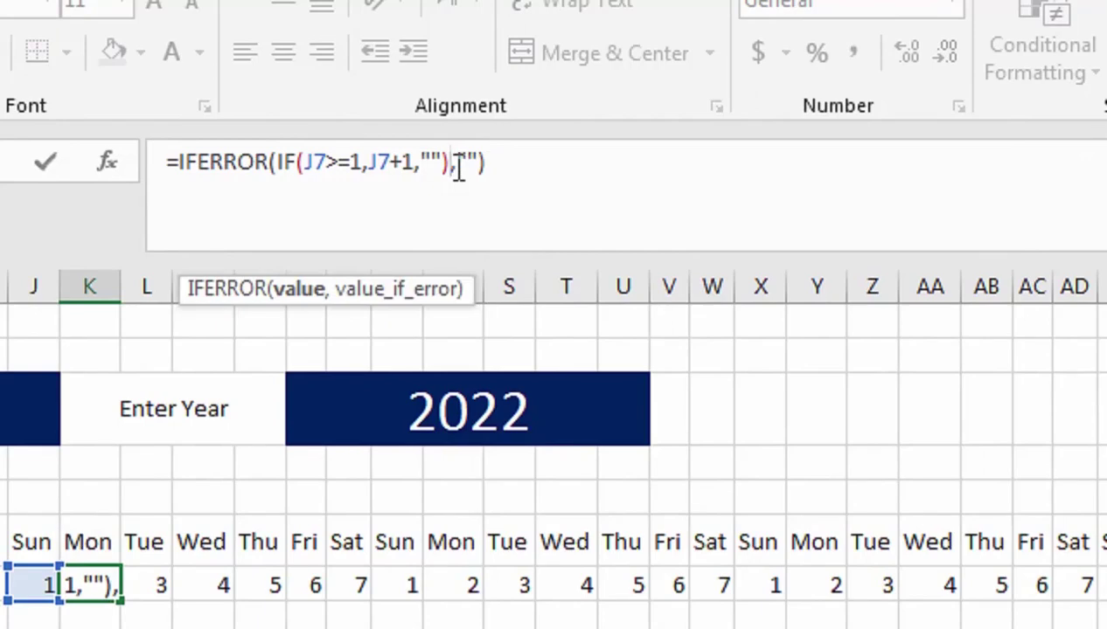
key("Return")
- Fill the shortened K7 formula across the January row through AJ7 and check the formula in AK7
left_click(104, 590)
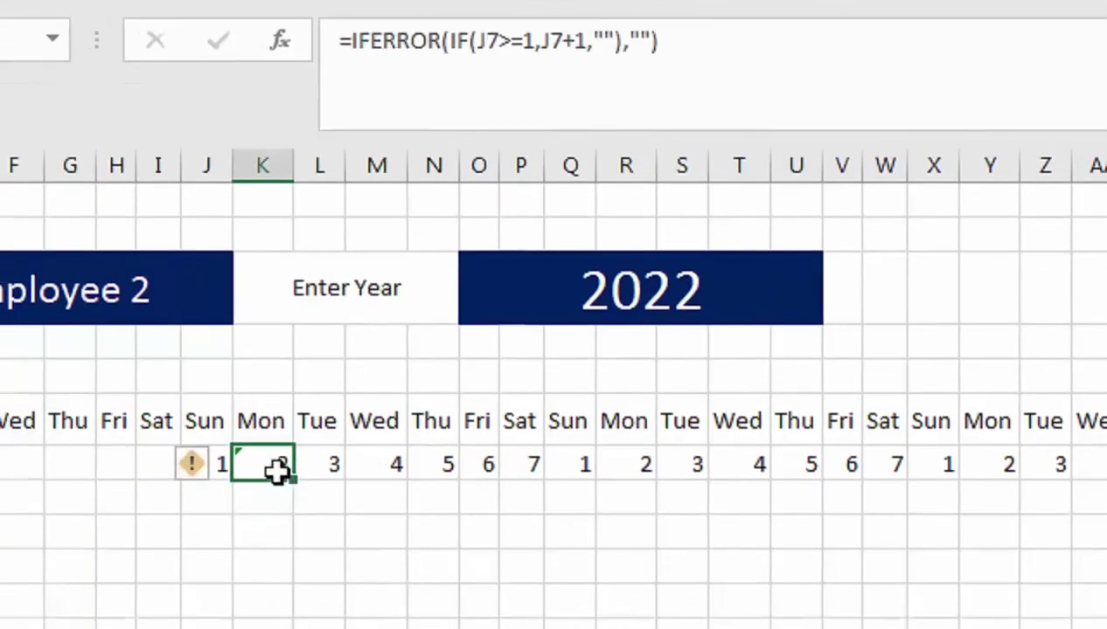
left_click_drag(293, 476, 913, 449)
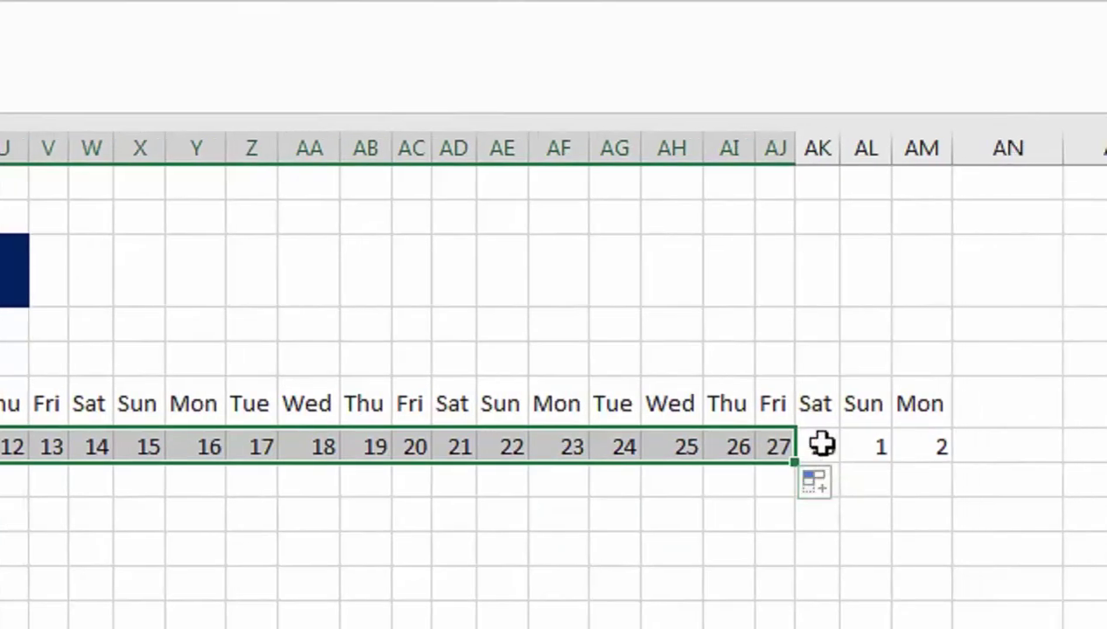
left_click(821, 446)
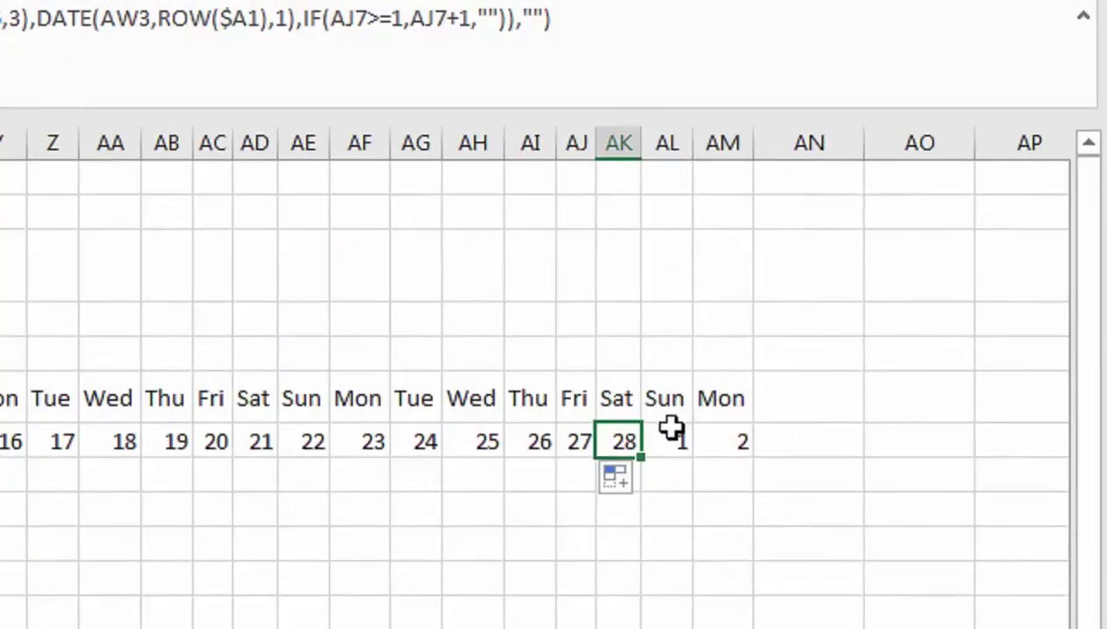
- Clear the contents of AL7:AM7 at the end of the January row
left_click(668, 437)
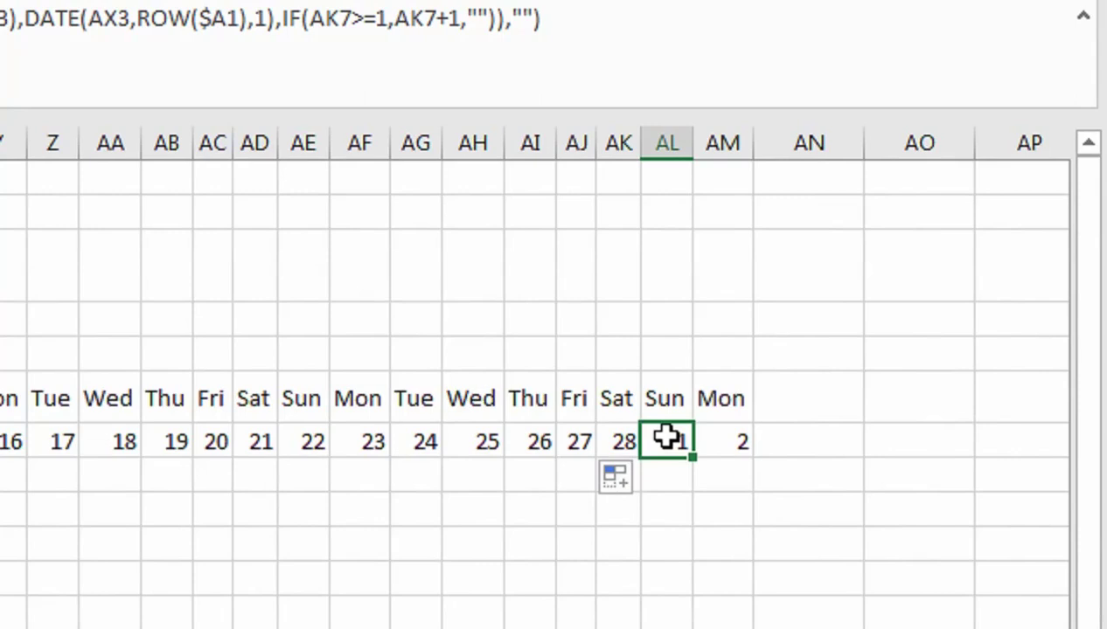
key("shift+Right")
key("Delete")
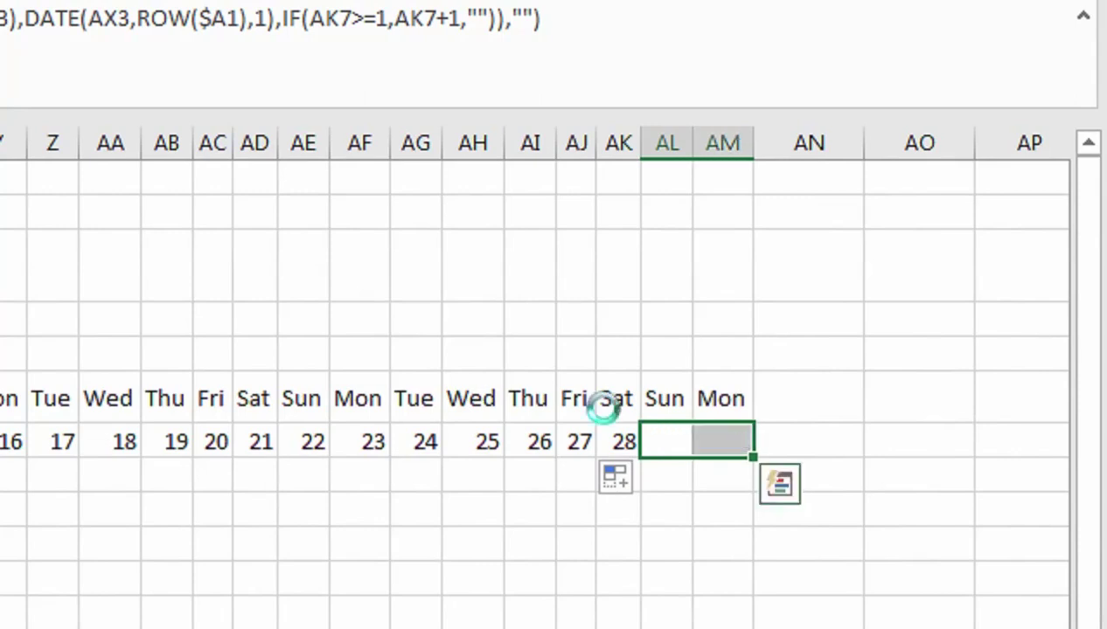
- Start a formula in AL7 with nested IFERROR, IF and AND functions
key("Left")
key("Right")
type("=if")
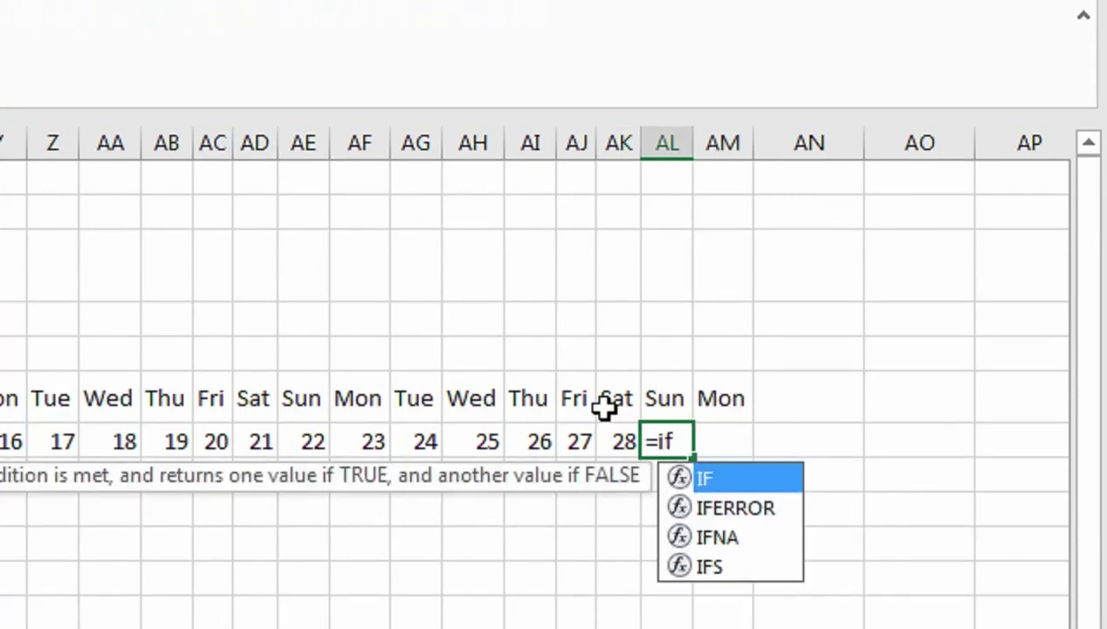
key("Down")
key("Tab")
type("if")
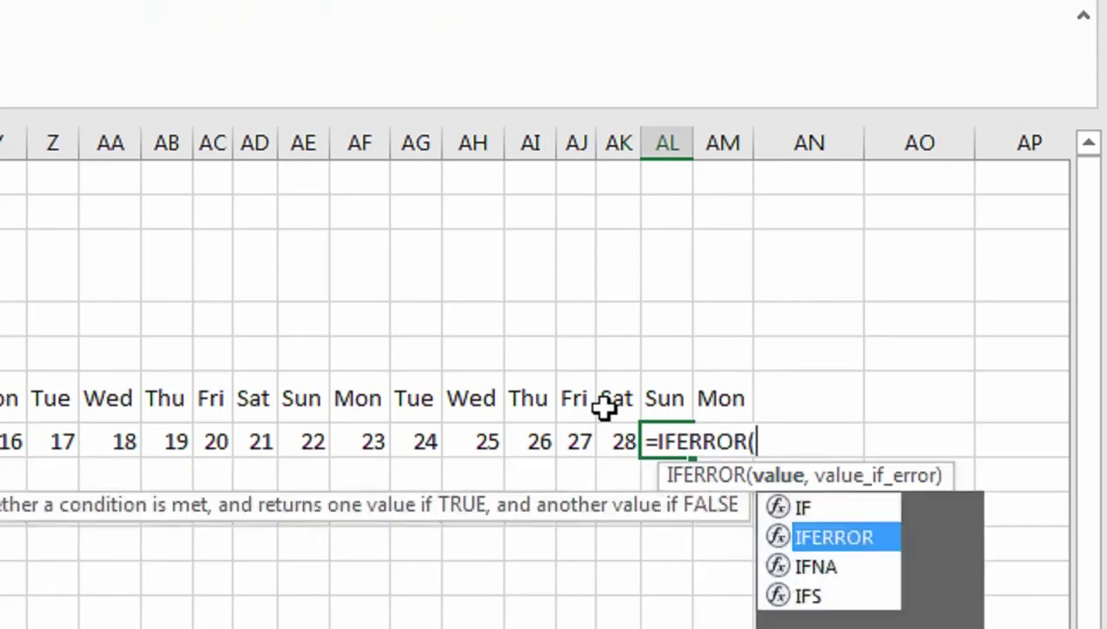
key("Tab")
type("and")
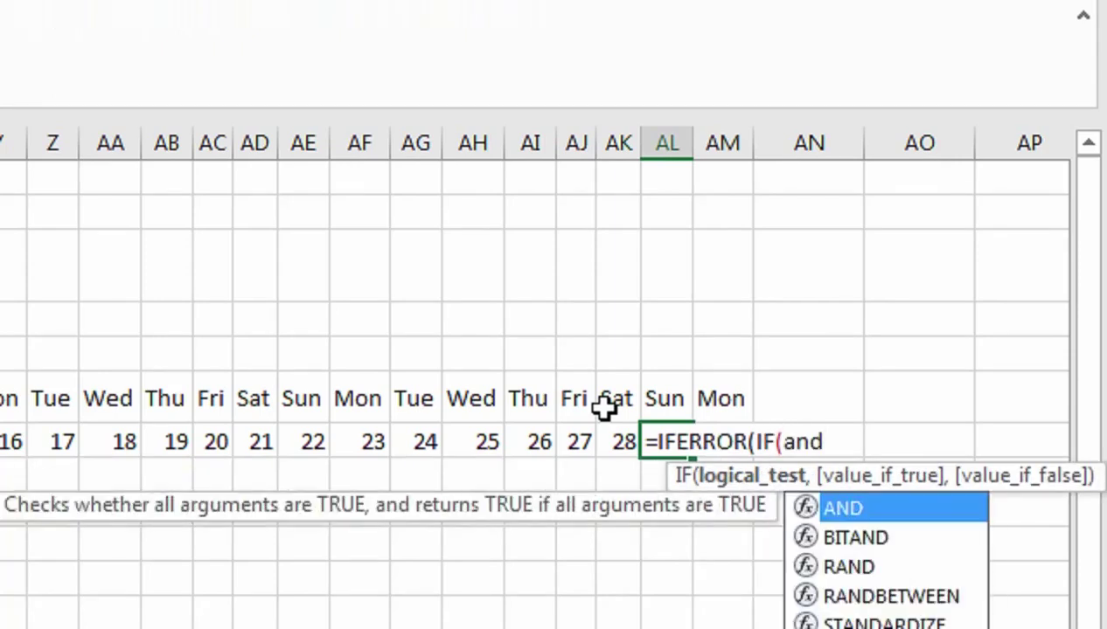
key("Tab")
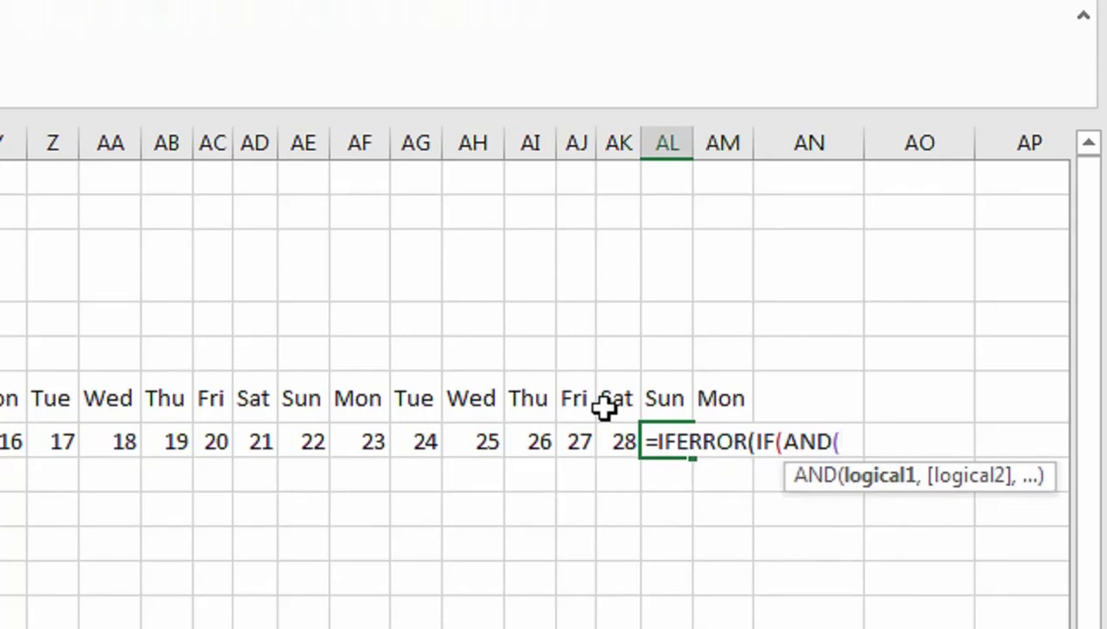
- Add AK7>=1 as the first AND condition and begin the second one as AK7<=DATE(
left_click(612, 442)
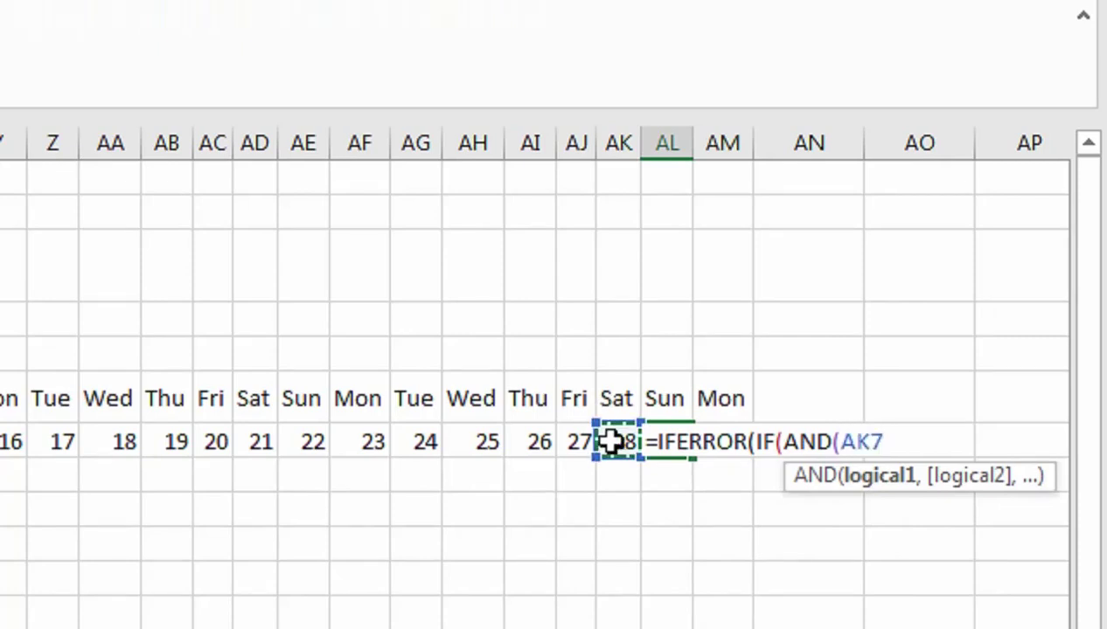
type(">=1")
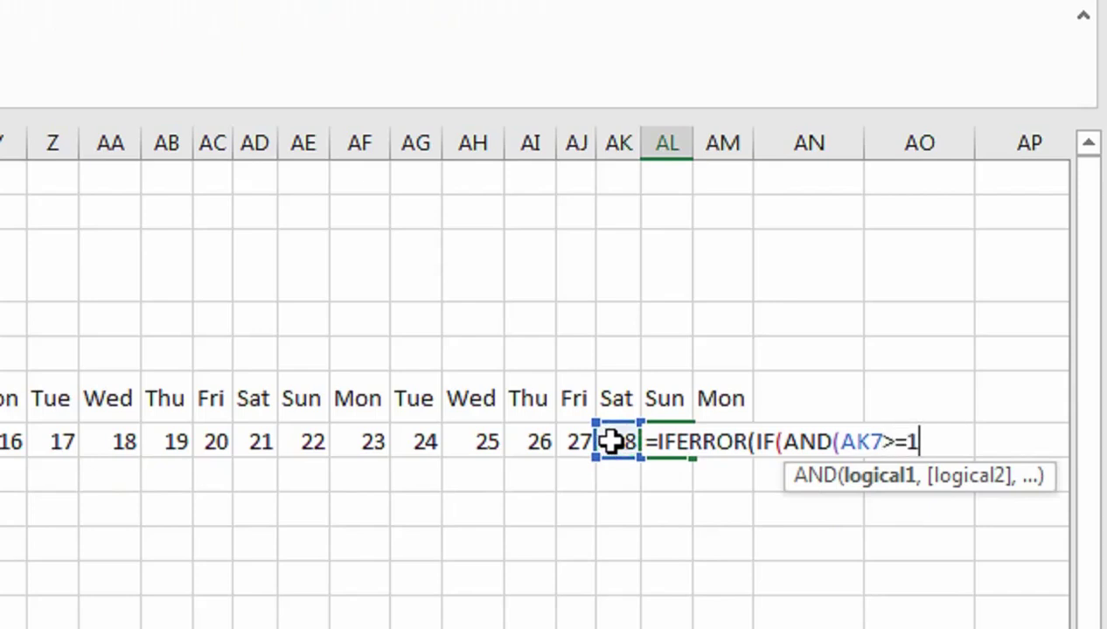
type(",")
left_click(611, 441)
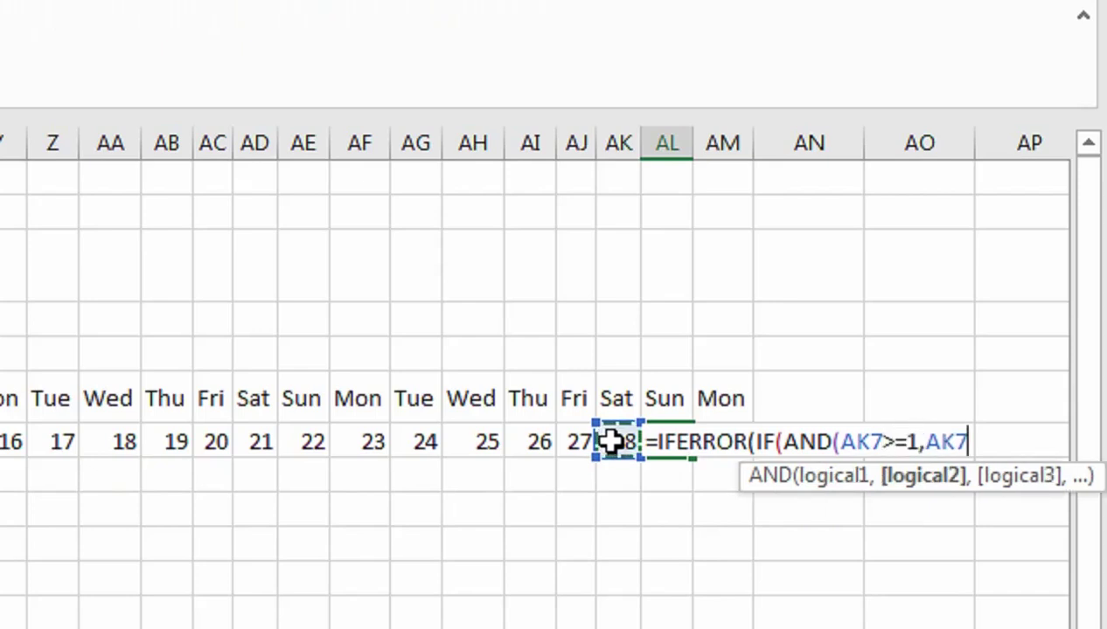
type("+")
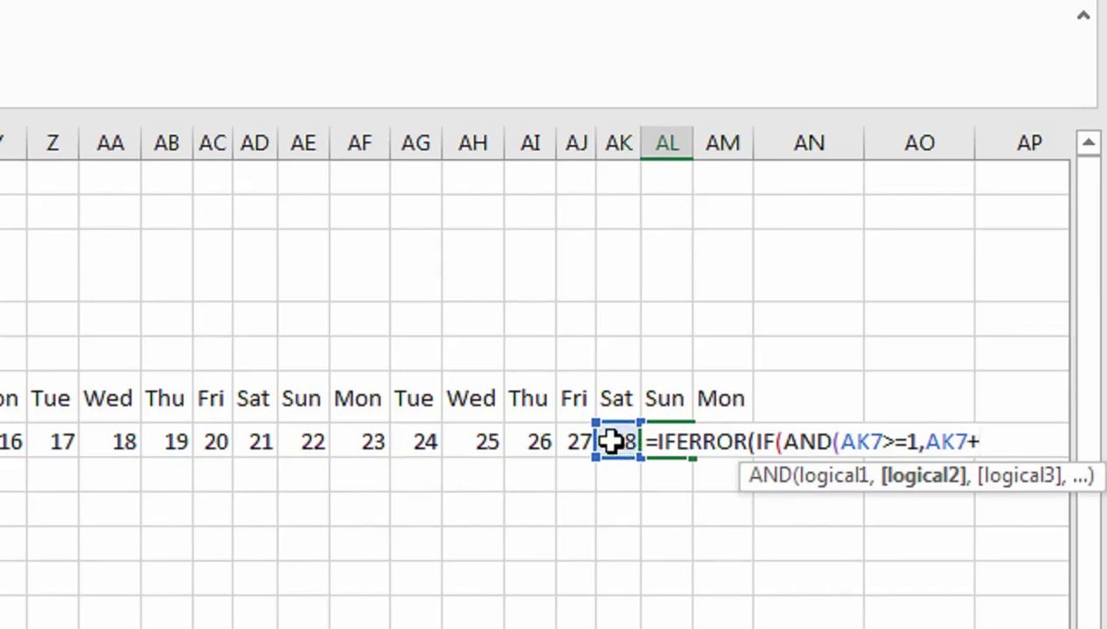
key("BackSpace")
type("<=")
type("date")
key("Tab")
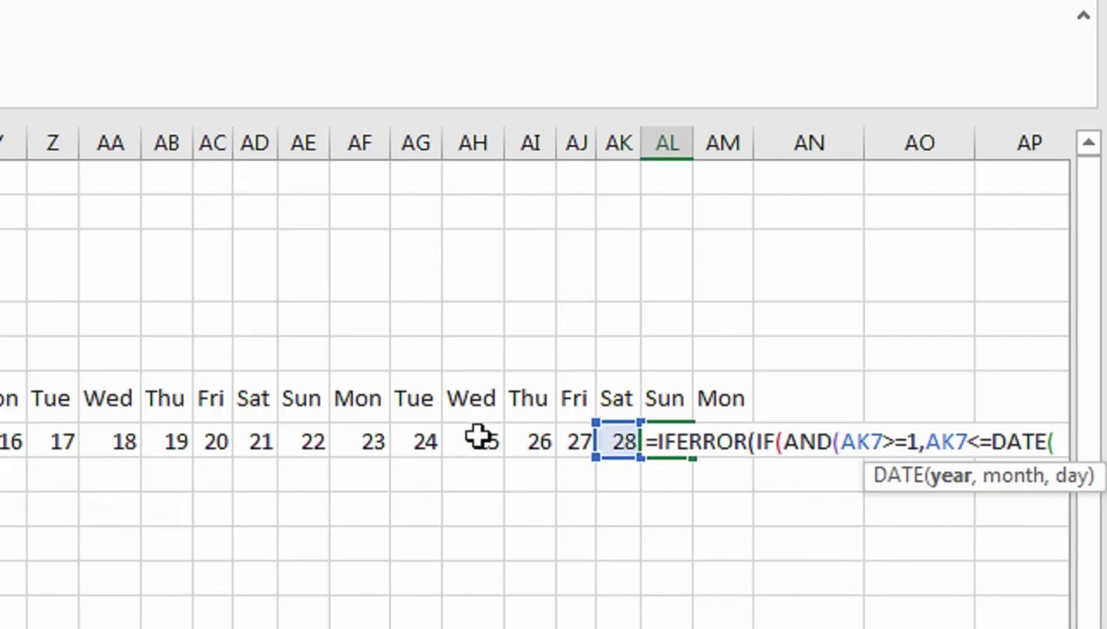
- Supply O3 as the DATE year and ROW($A1), with its column reference locked, as the start of the month argument in AL7
left_click(149, 299)
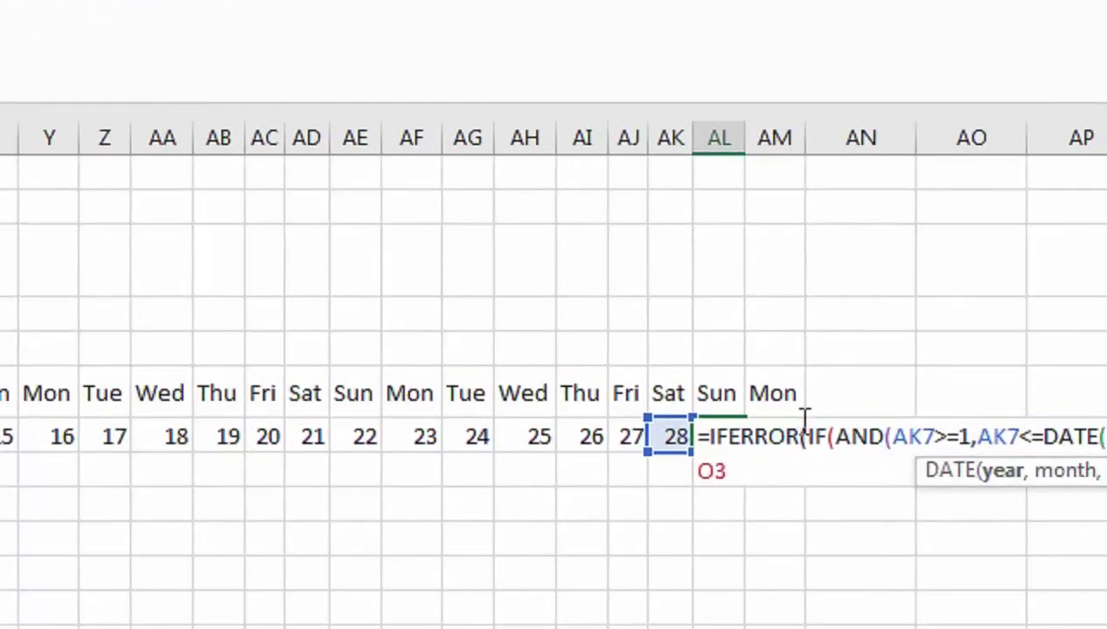
type(",")
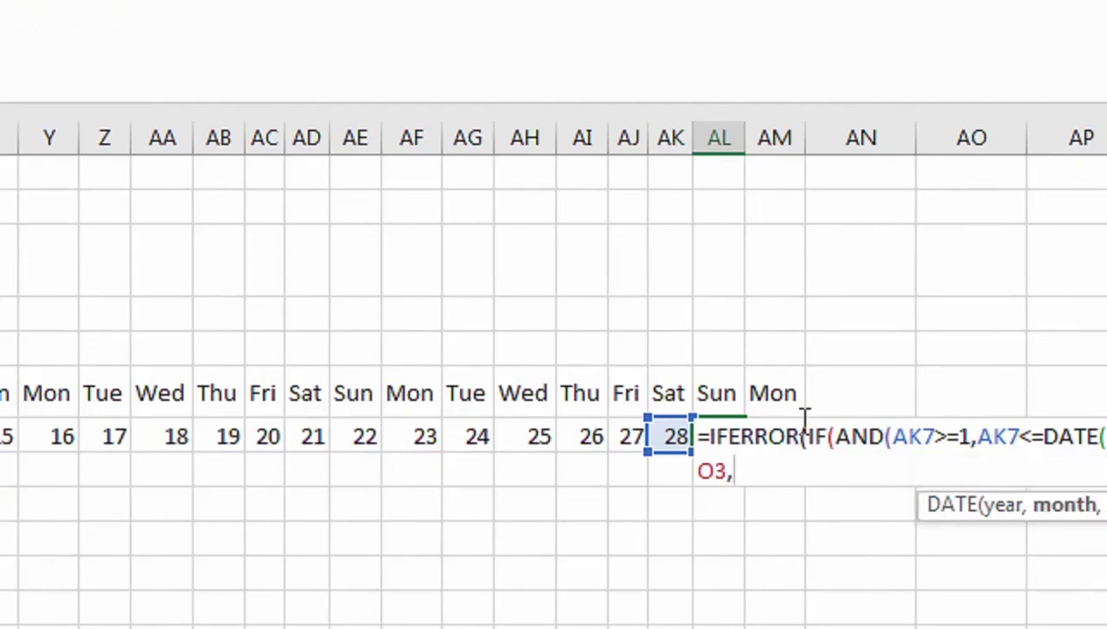
type("row")
key("Tab")
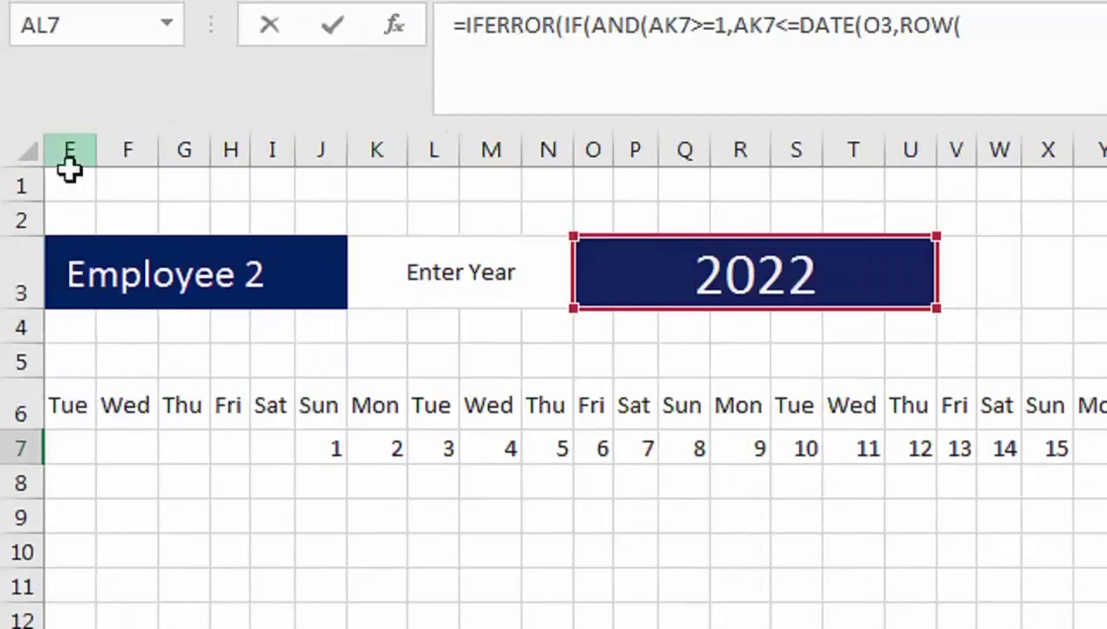
left_click_drag(69, 173, 5, 168)
left_click(108, 178)
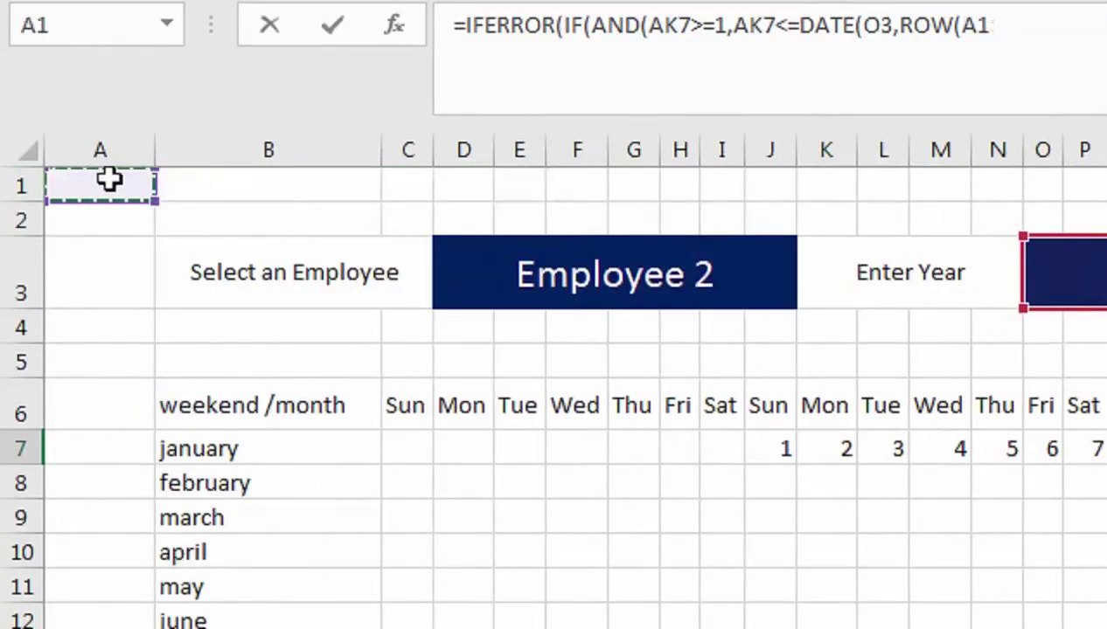
key("F4")
key("F4")
key("F4")
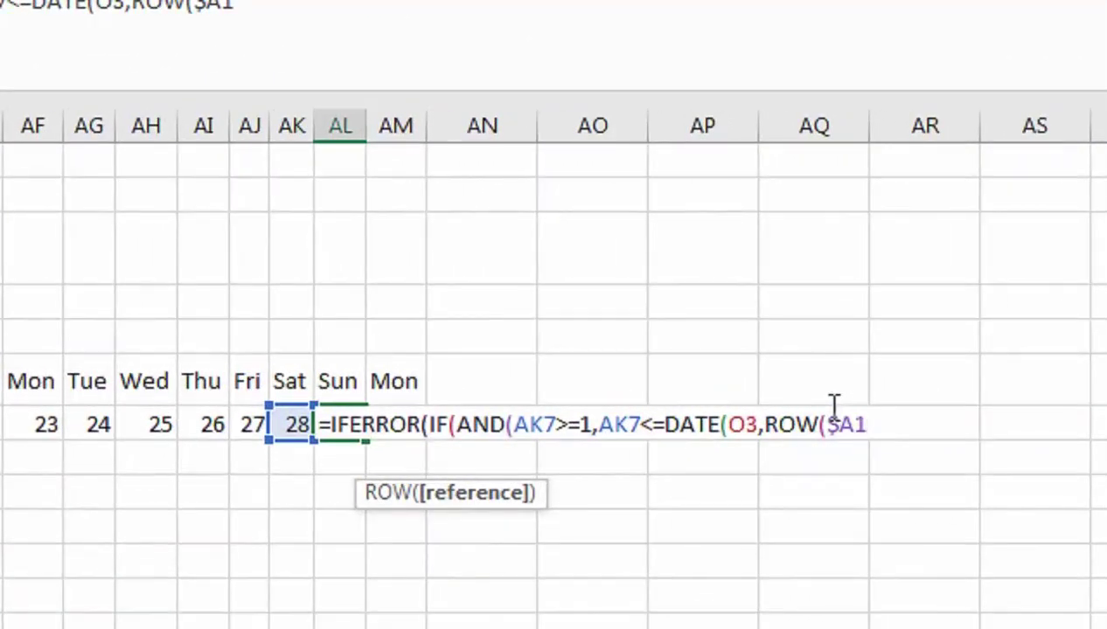
type(")")
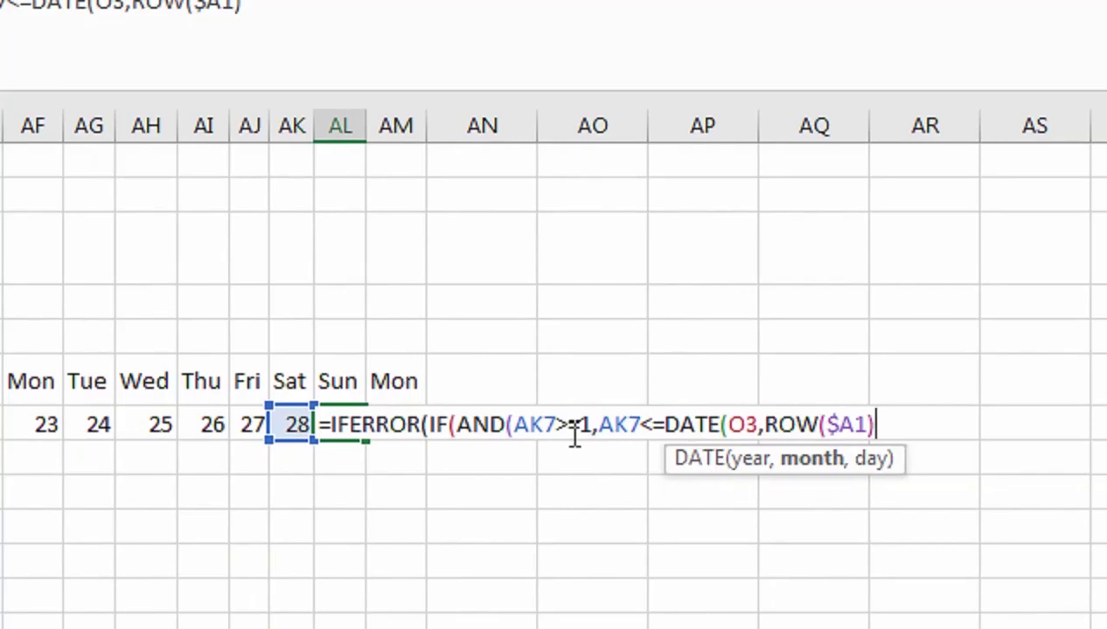
- Complete the DATE month as ROW($A1)+1 with day 0, and close the AND test in AL7's formula
type("+")
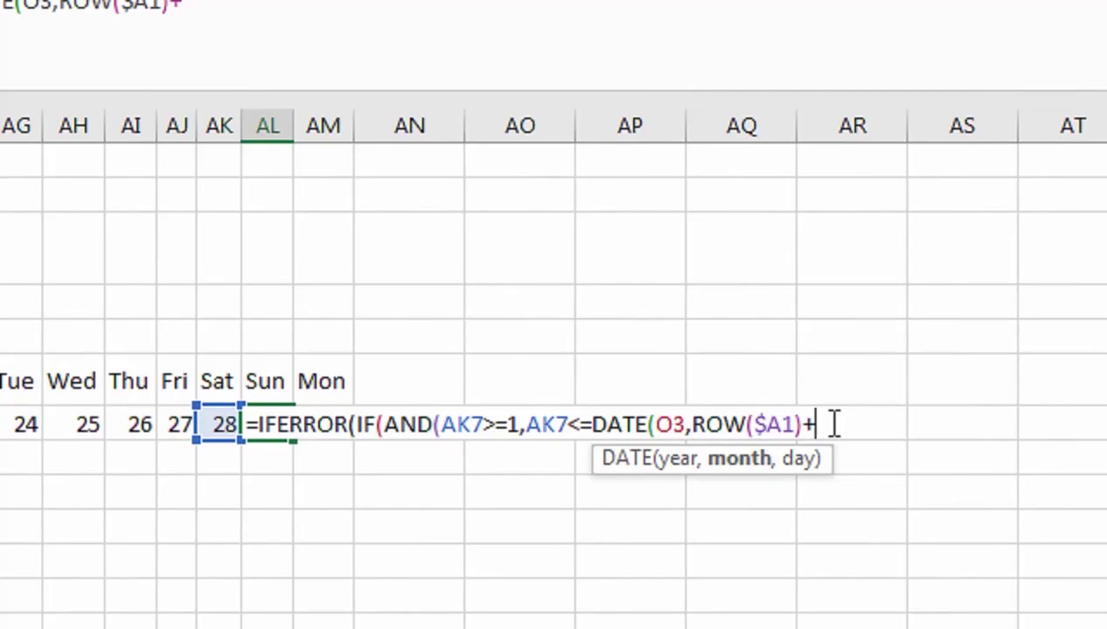
type("1,0")
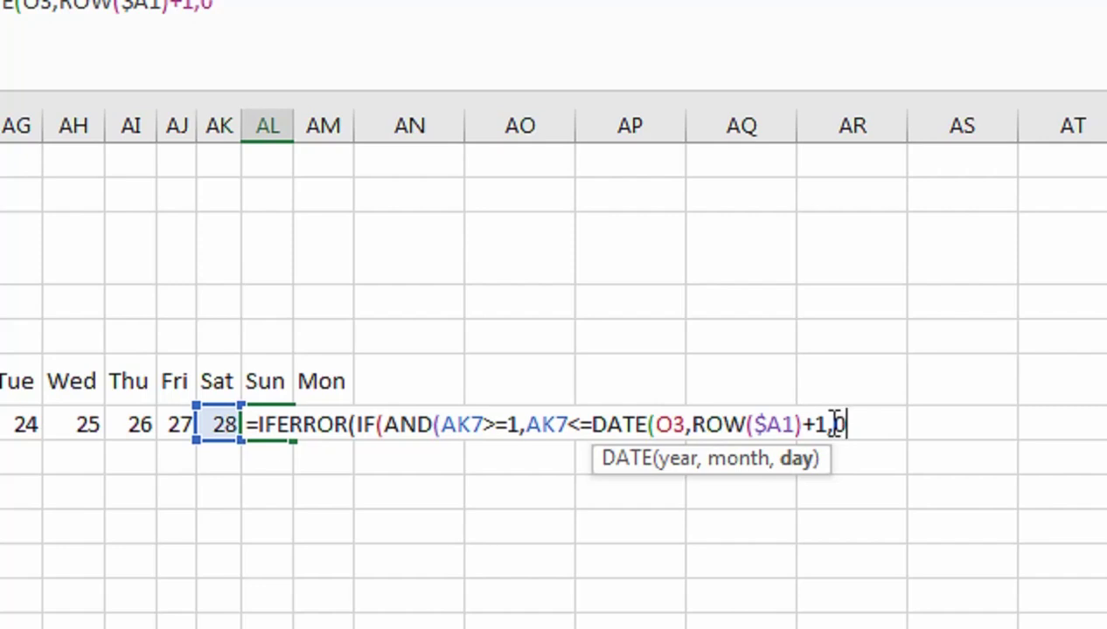
type("))")
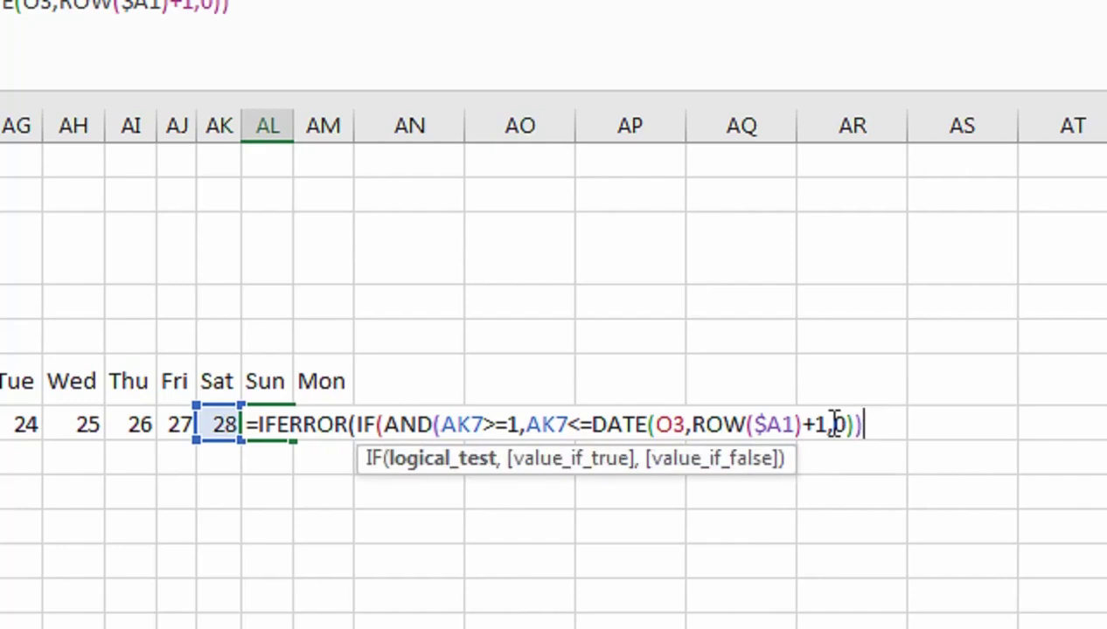
type(",")
key("Left")
key("Right")
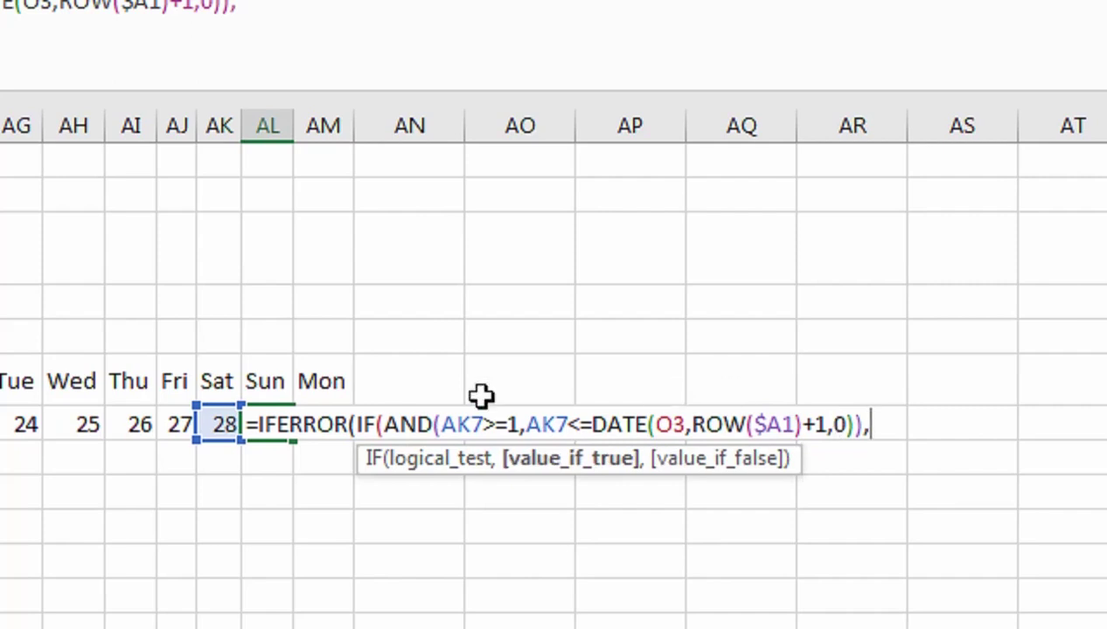
- Finish the AL7 formula with AK7+1 if true, "" if false and "" on error, and enter it
left_click(223, 424)
type("+")
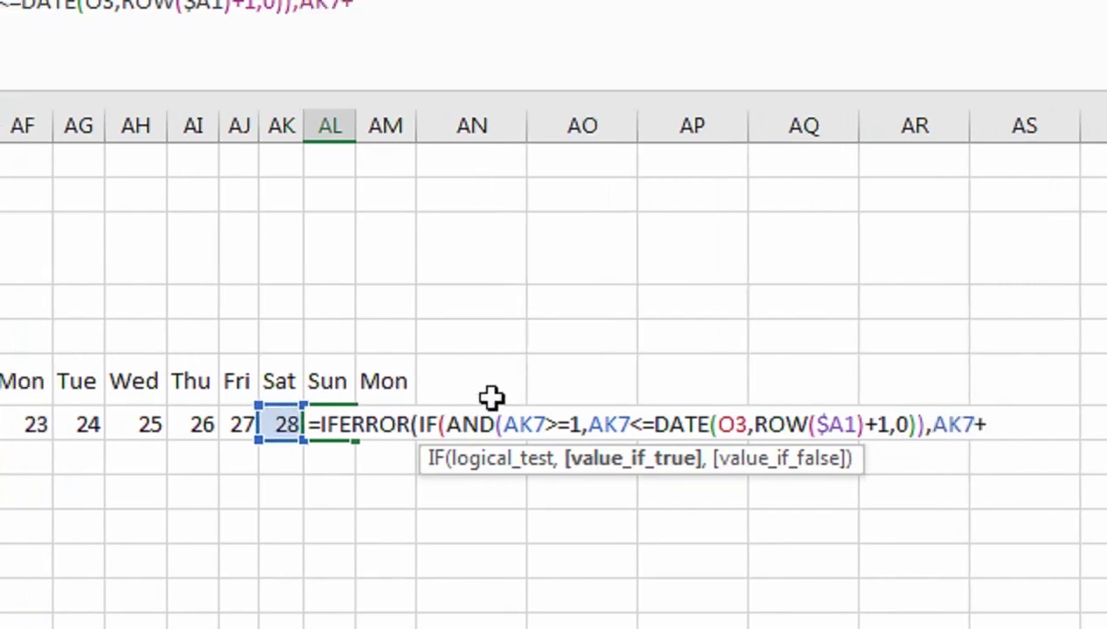
type("1,")
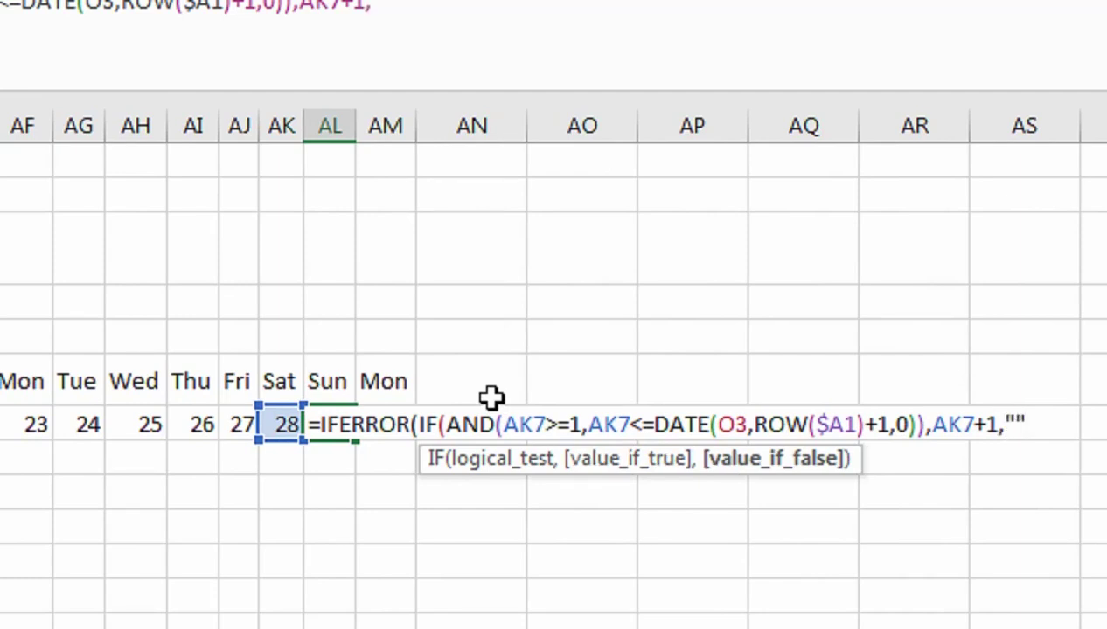
type("\"\"_")
type("),\"\"")
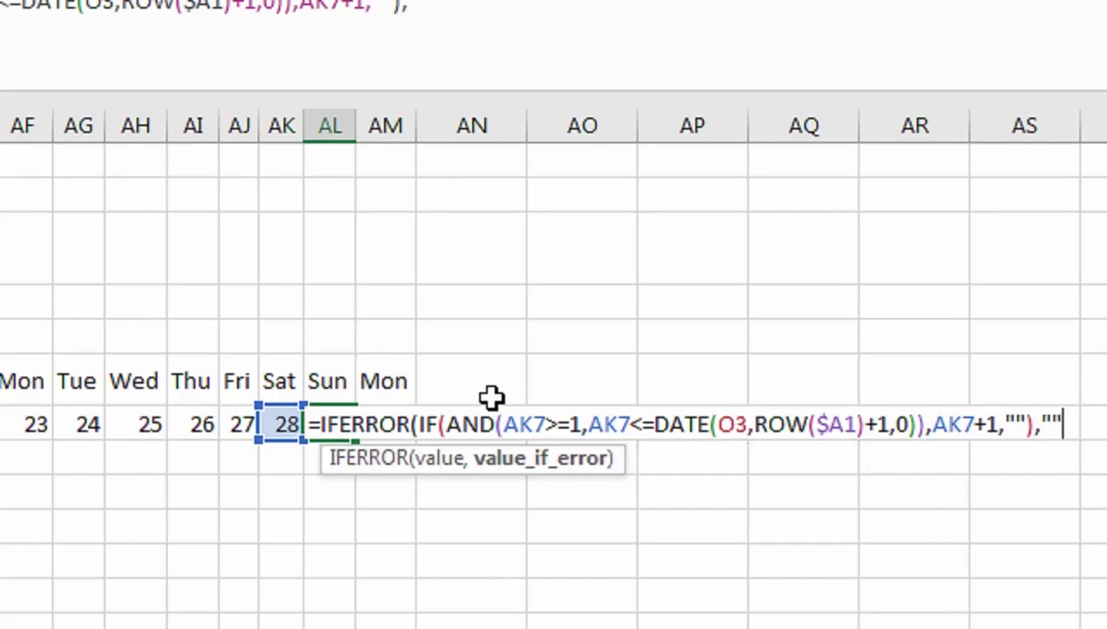
type(")")
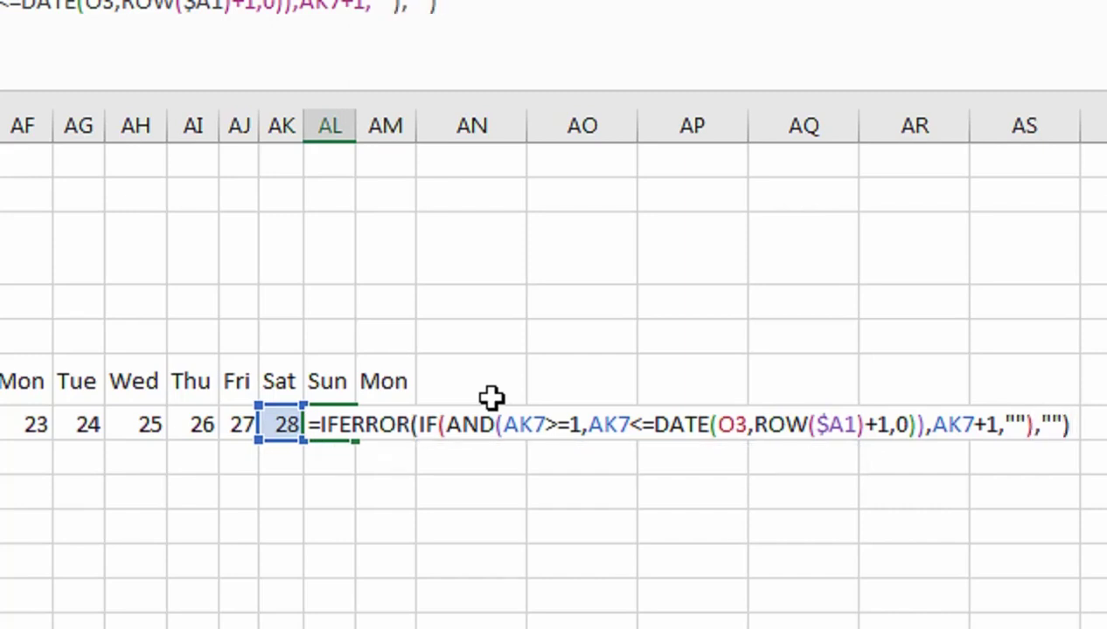
key("Return")
- Fill the AL7 formula across through AR7 and extend the weekday header from AL6 through AP6
left_click(351, 422)
left_click_drag(355, 438, 729, 450)
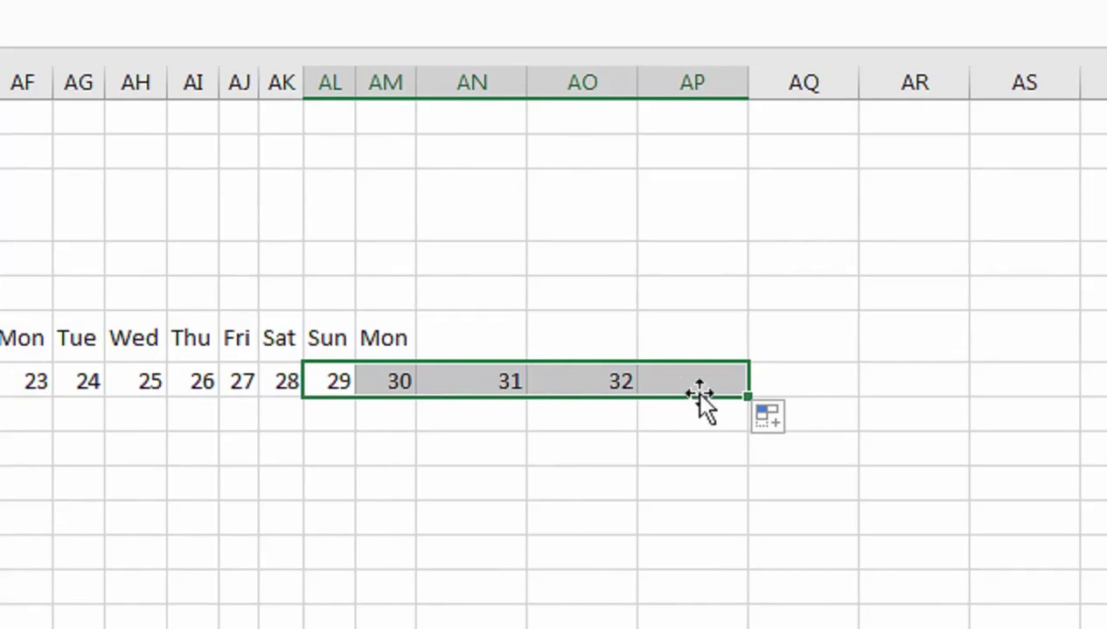
left_click_drag(746, 398, 919, 411)
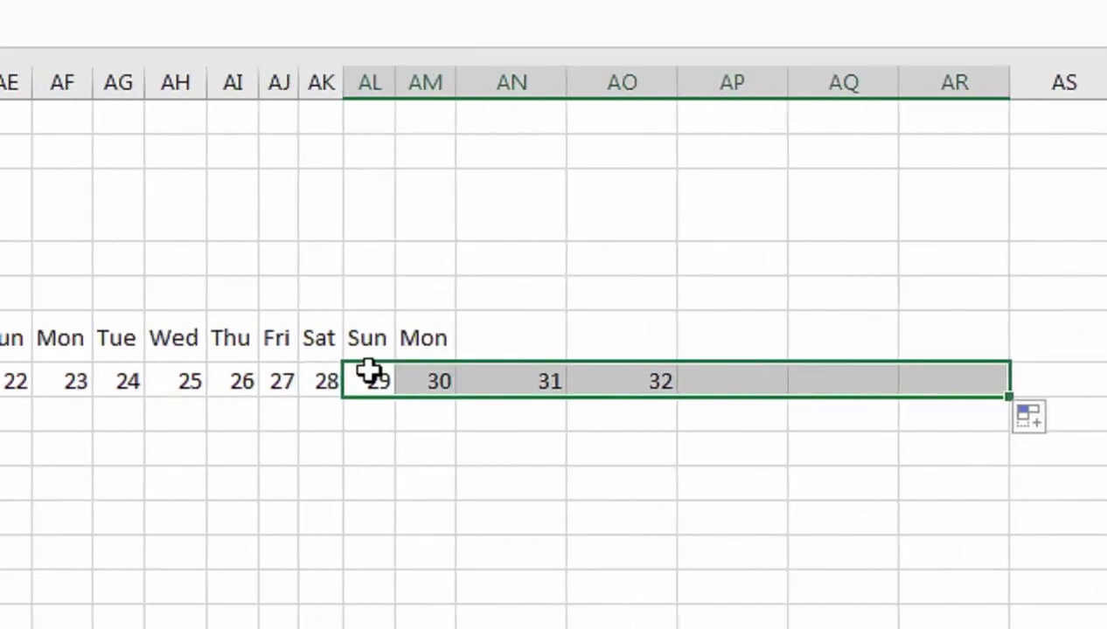
left_click(364, 325)
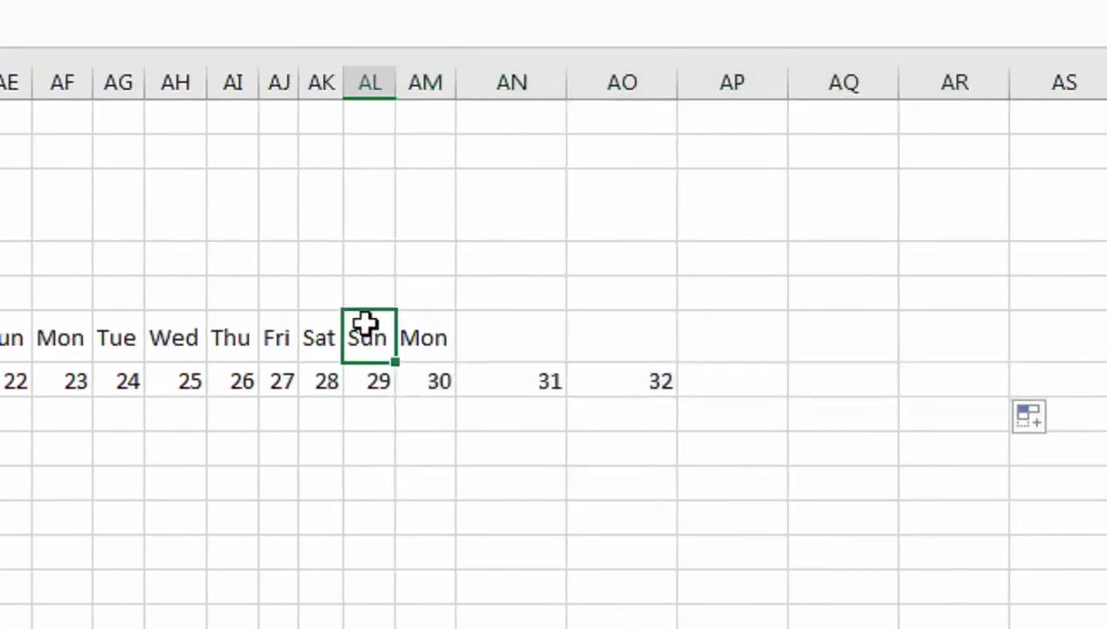
left_click_drag(401, 365, 736, 365)
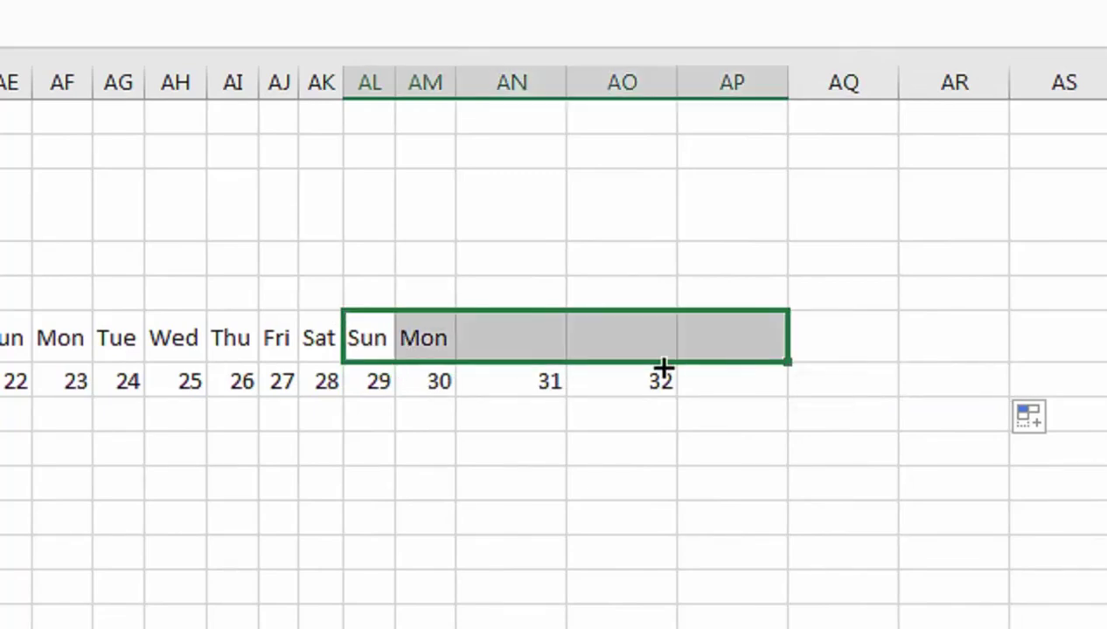
- Change the second AND condition in AL7 to AK7<DATE(O3,ROW($A1)+1,0) and refill the formula across through AO7
left_click(400, 383)
left_click(377, 383)
double_click(382, 382)
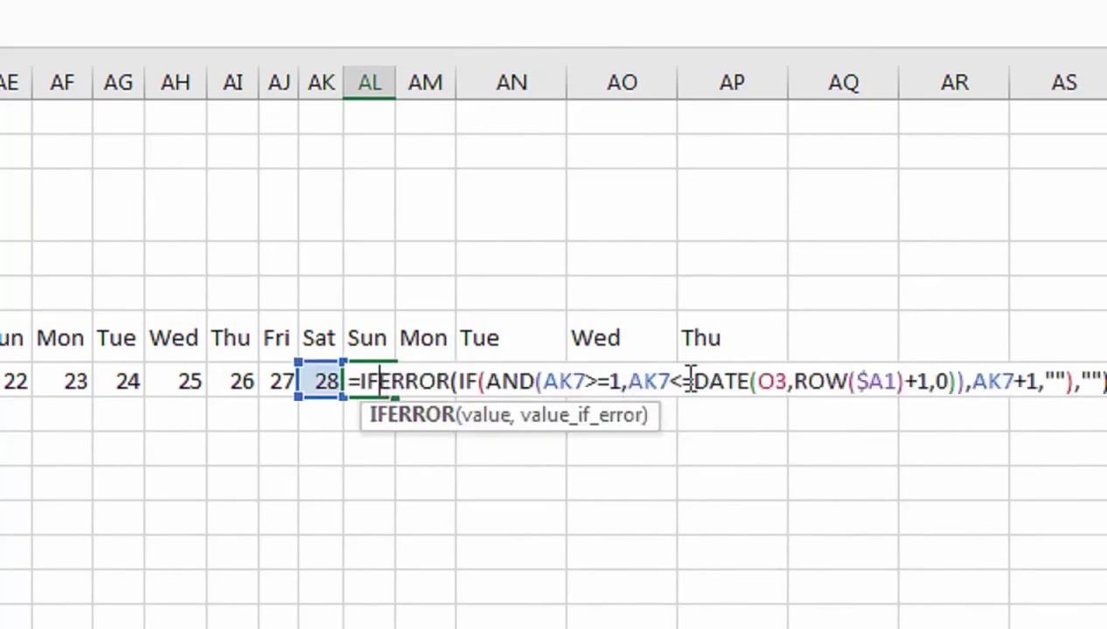
key("Escape")
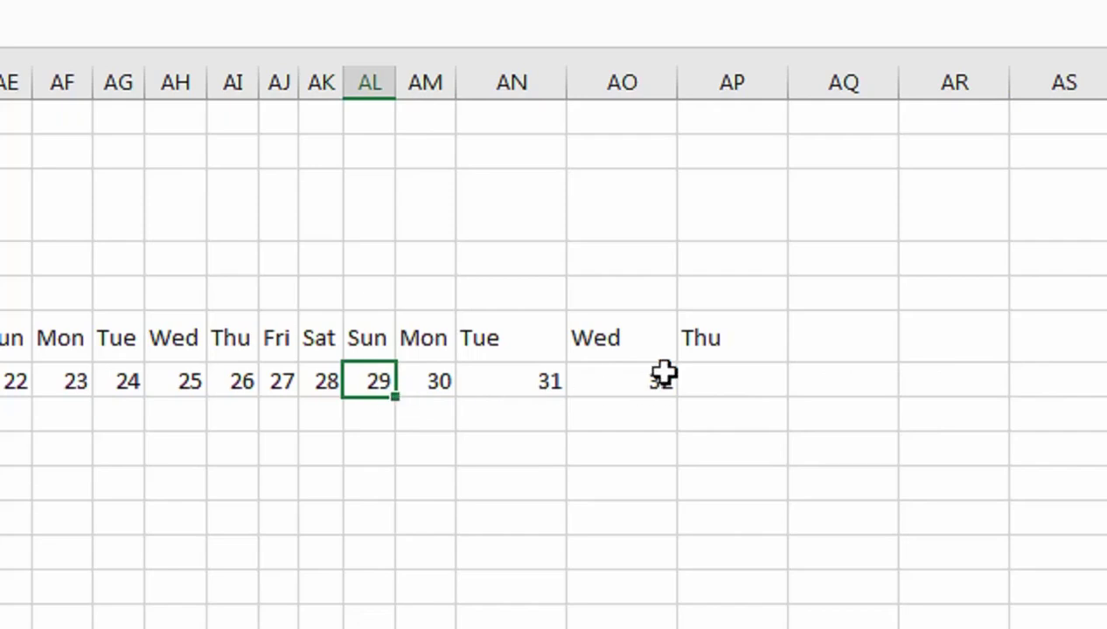
double_click(374, 385)
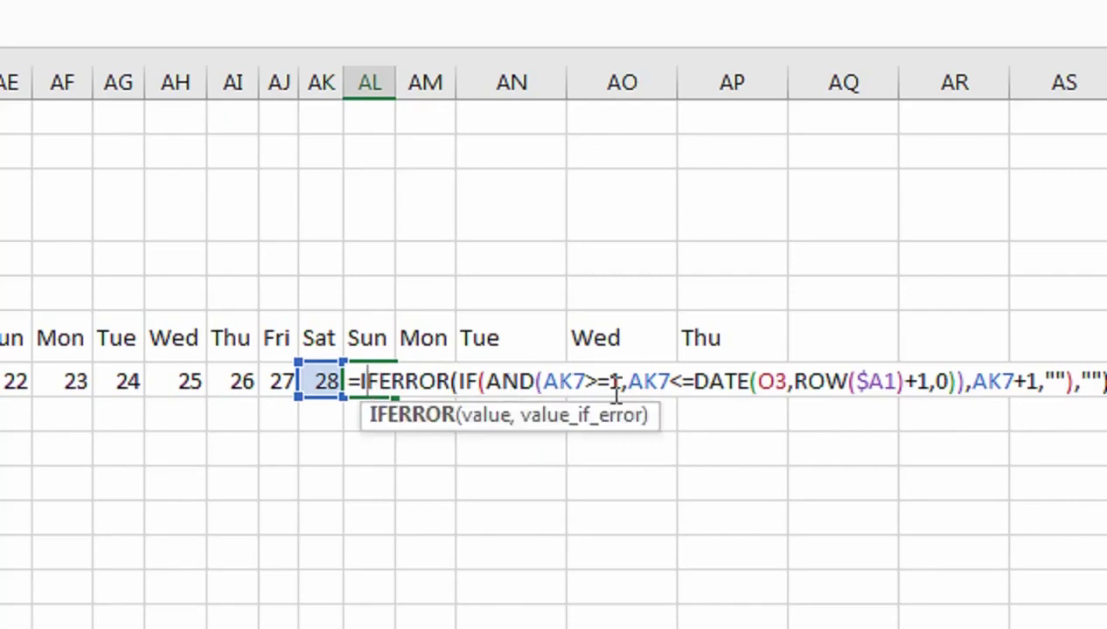
left_click(687, 382)
key("BackSpace")
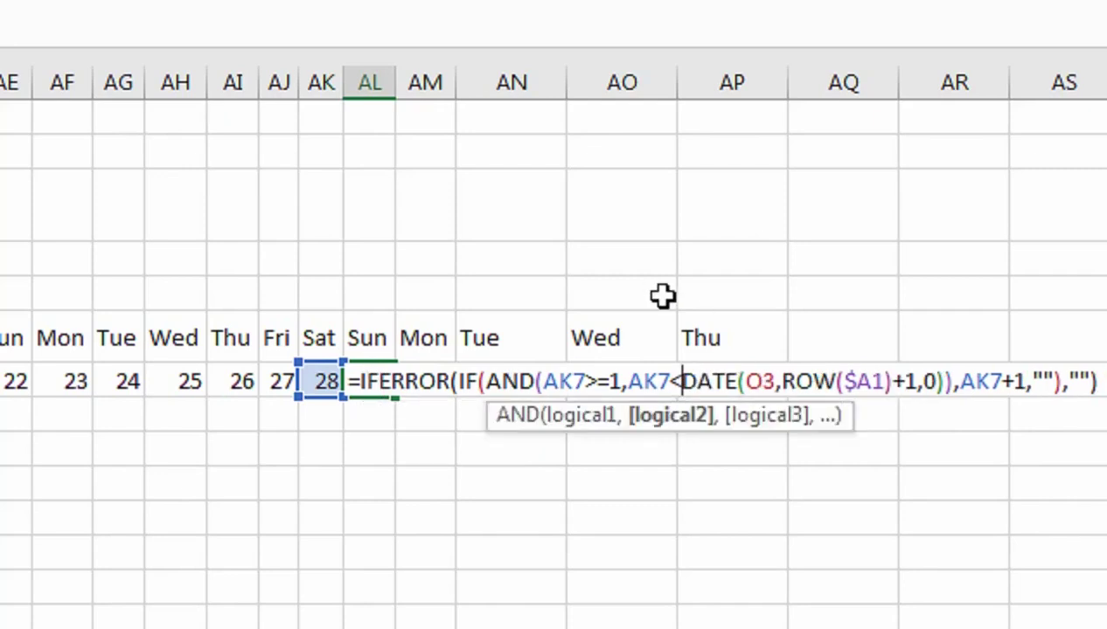
key("Return")
left_click(387, 384)
left_click_drag(396, 398, 709, 395)
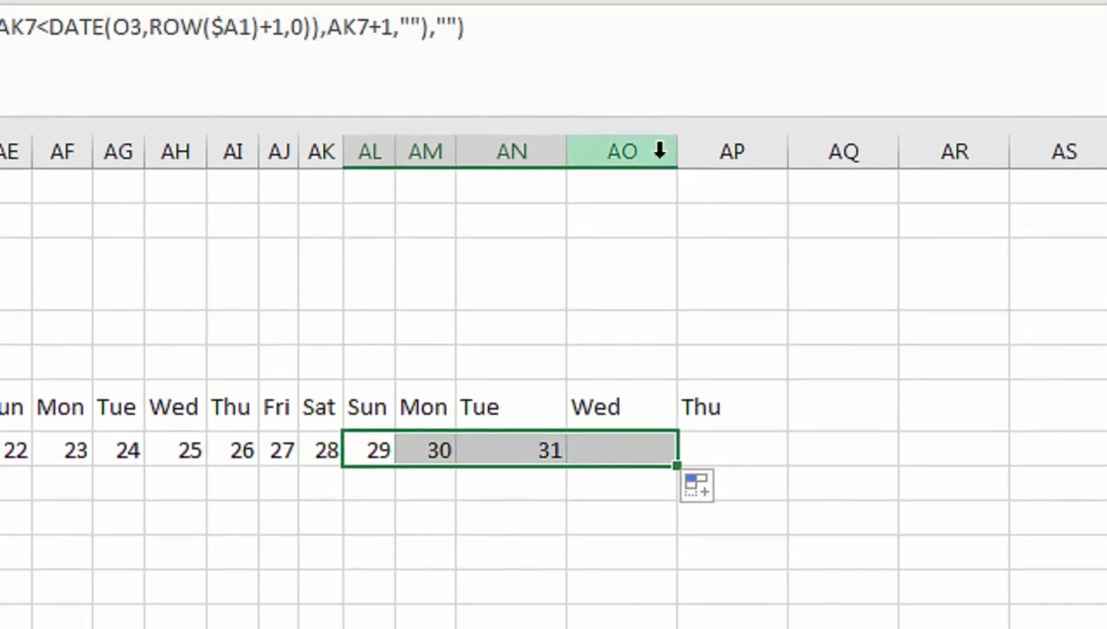
- Clear the contents of columns AO:AP and autofit the width of column AN
left_click_drag(659, 151, 694, 149)
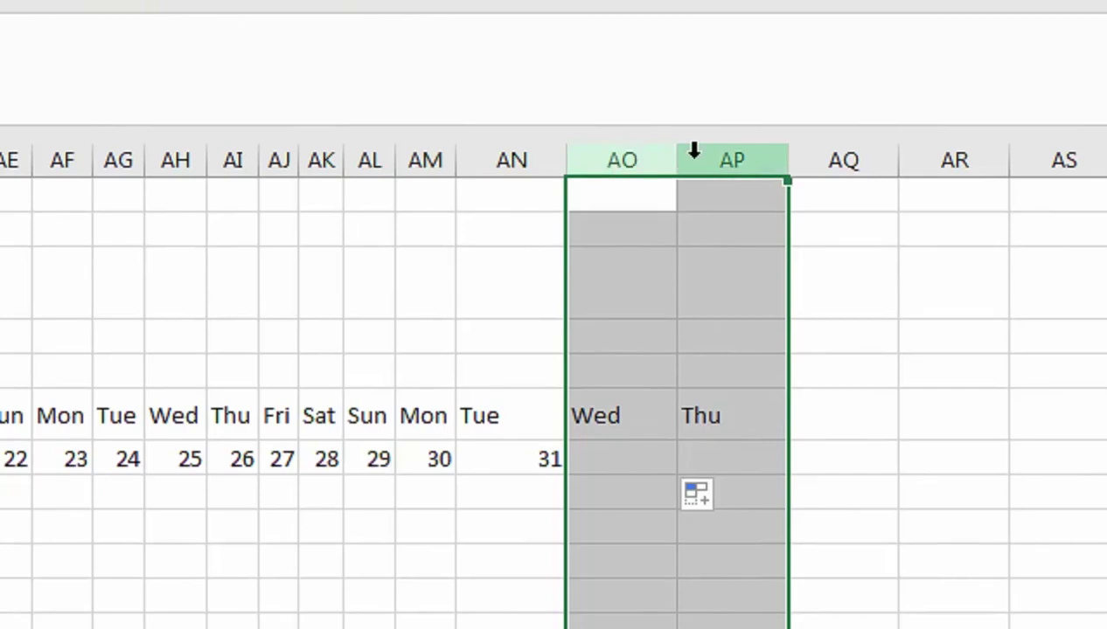
double_click(564, 159)
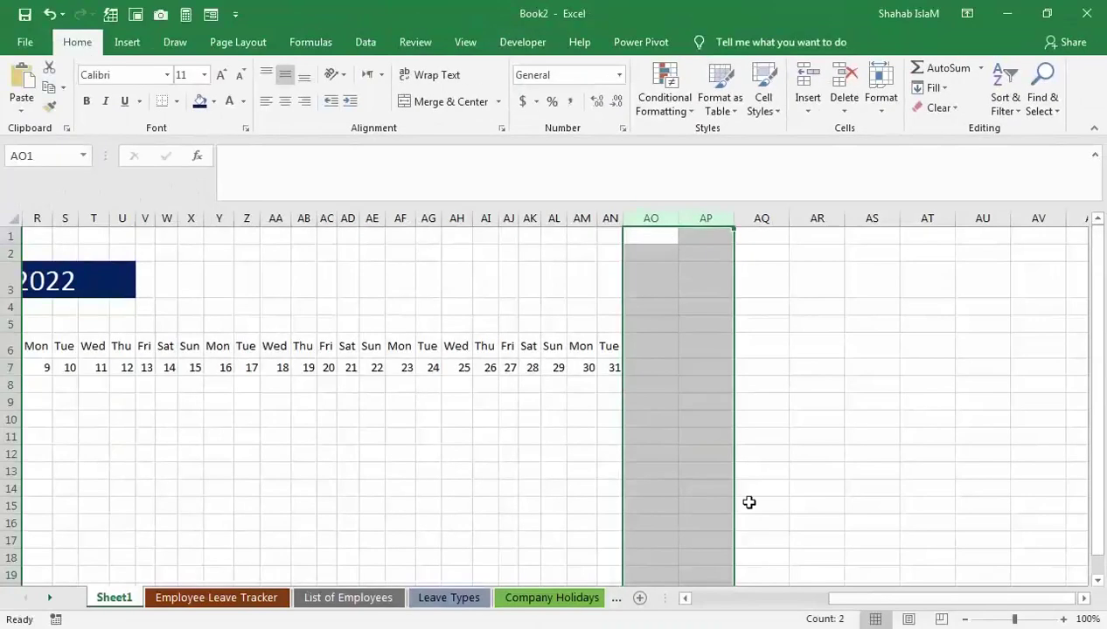
- Try to fill the January formulas in C7:AN7 down into the February row, and clear F8:AN12
left_click_drag(847, 603, 641, 598)
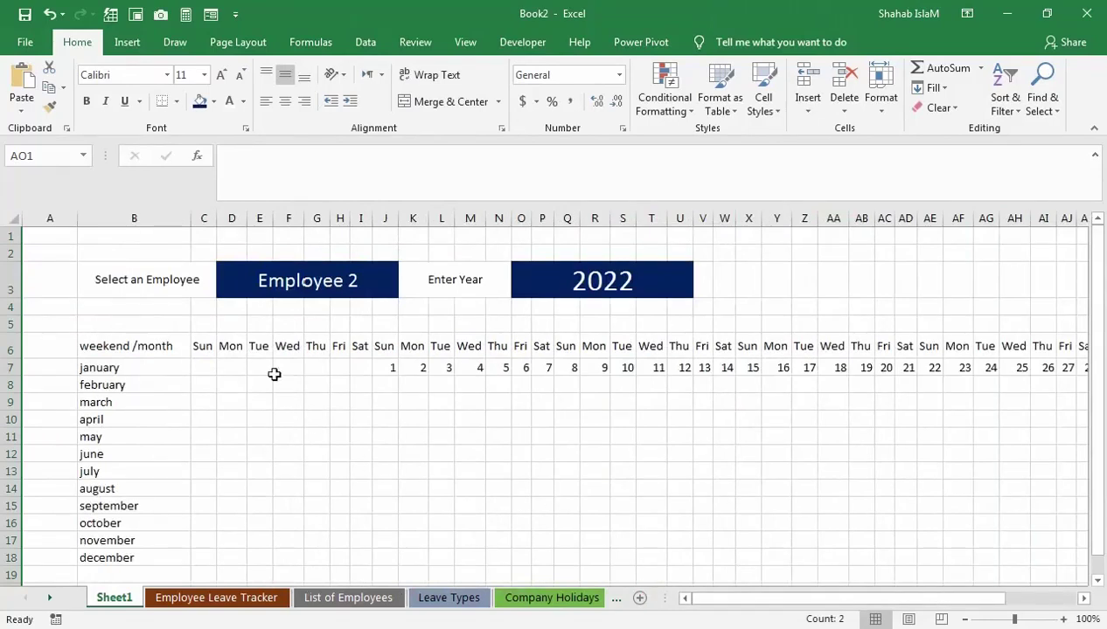
left_click_drag(201, 365, 1006, 395)
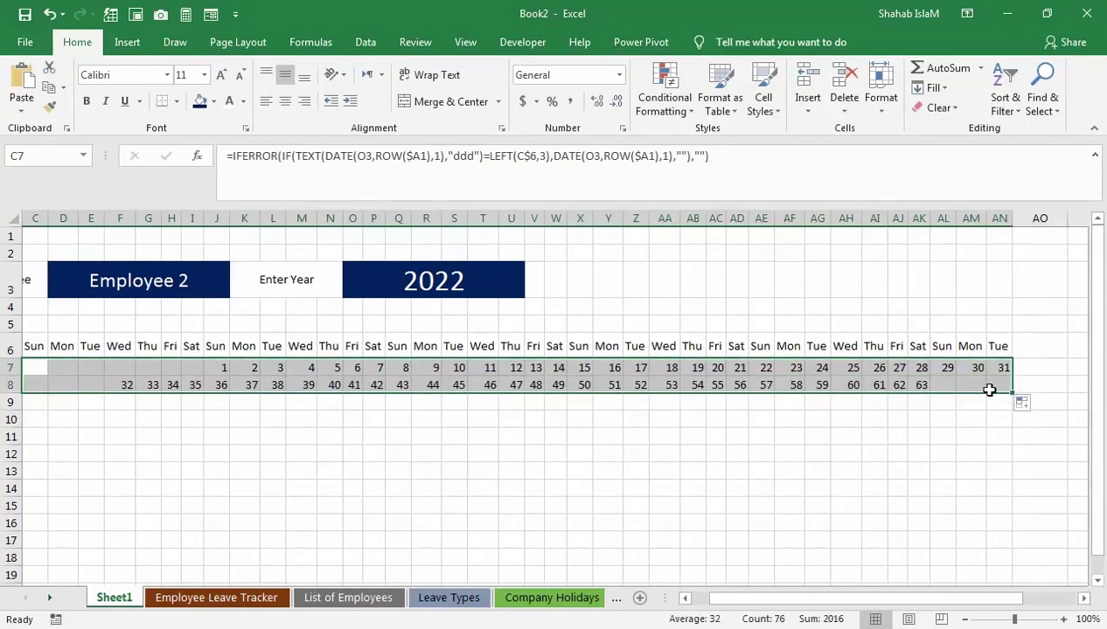
left_click_drag(238, 385, 931, 465)
key("Delete")
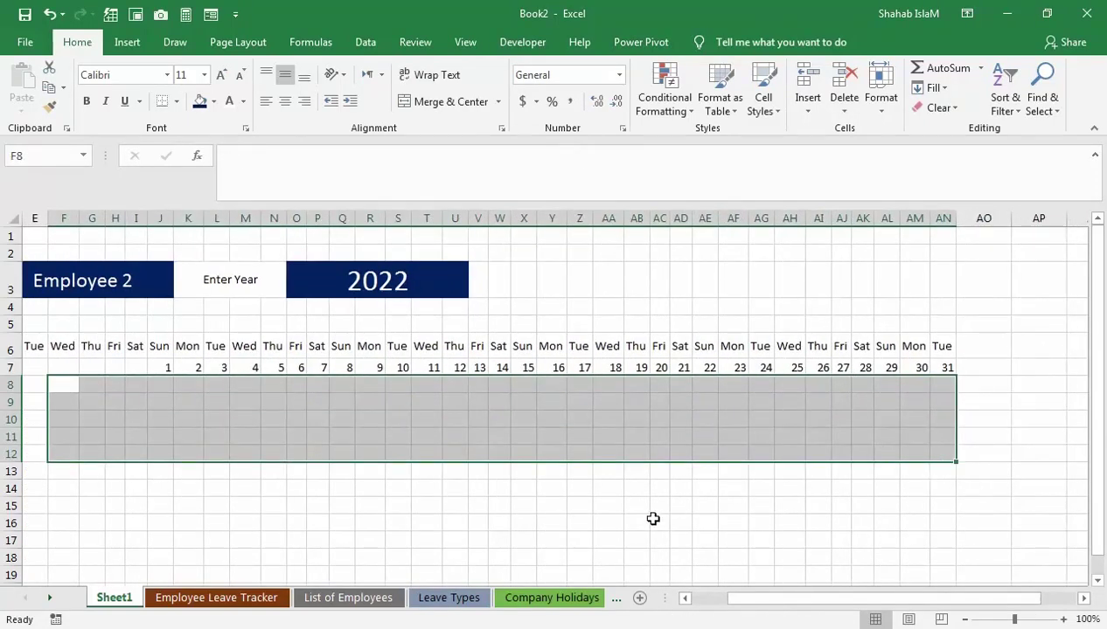
- Check the J7 formula and look up January 2022 in the system calendar to compare its weekdays with the January row
left_click_drag(642, 521, 35, 402)
left_click(389, 368)
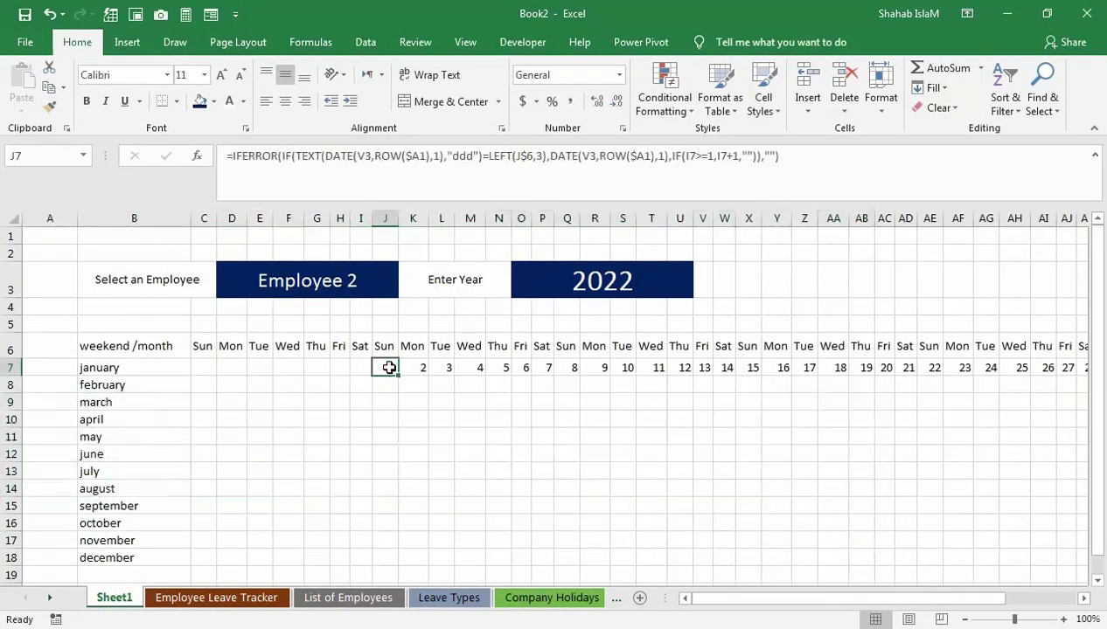
left_click(1058, 628)
left_click(952, 454)
left_click(952, 454)
left_click(820, 453)
left_click(821, 453)
left_click(821, 452)
left_click(821, 453)
left_click(821, 453)
left_click(886, 453)
left_click(886, 452)
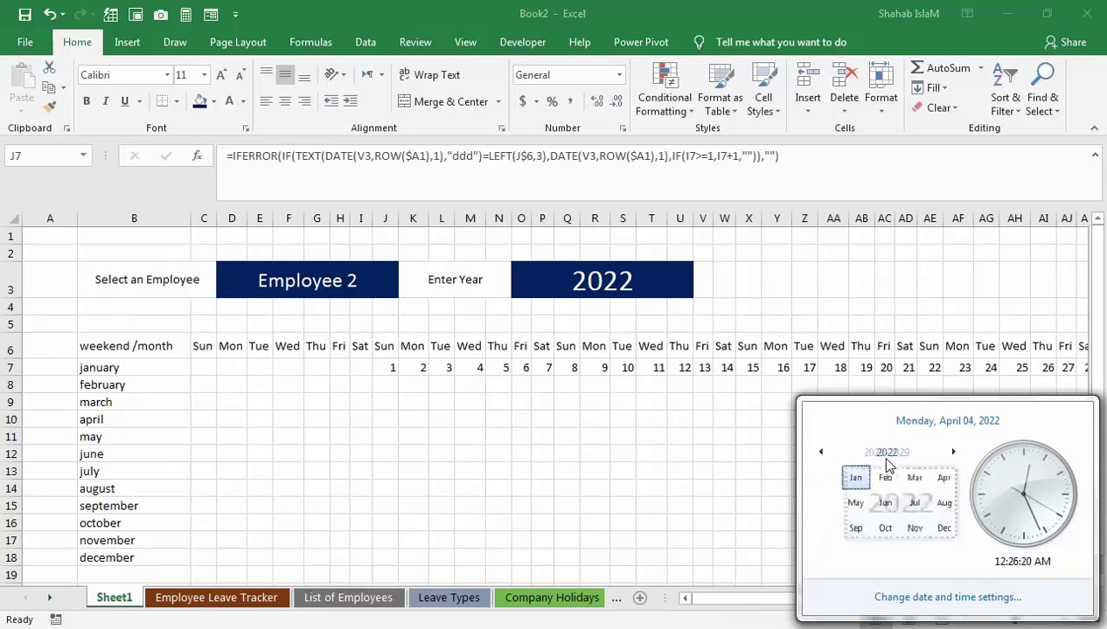
left_click(939, 482)
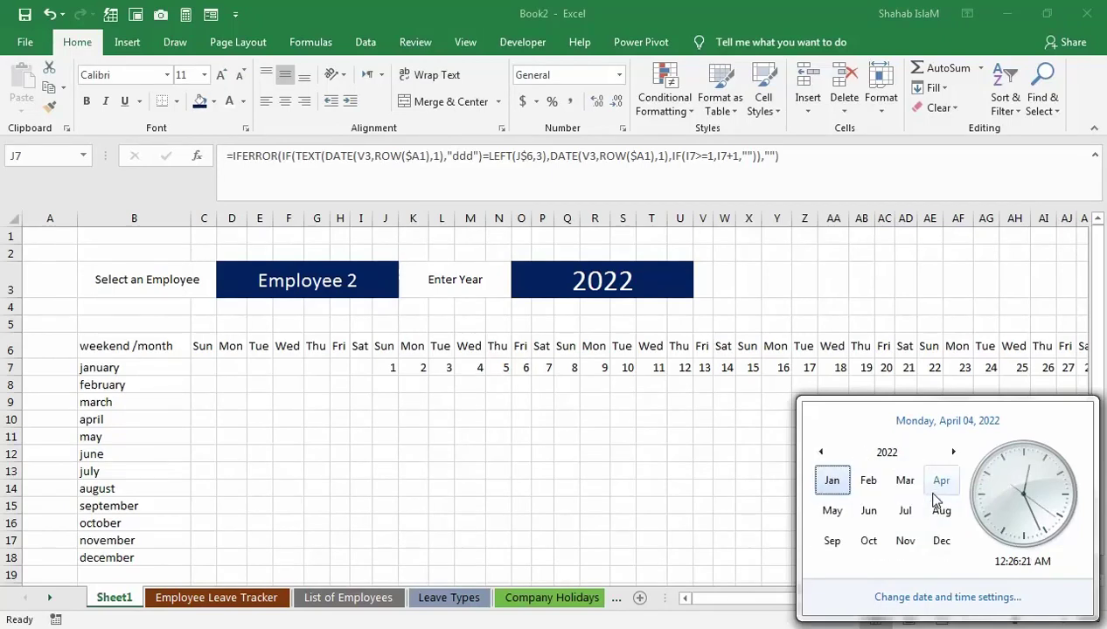
left_click(834, 482)
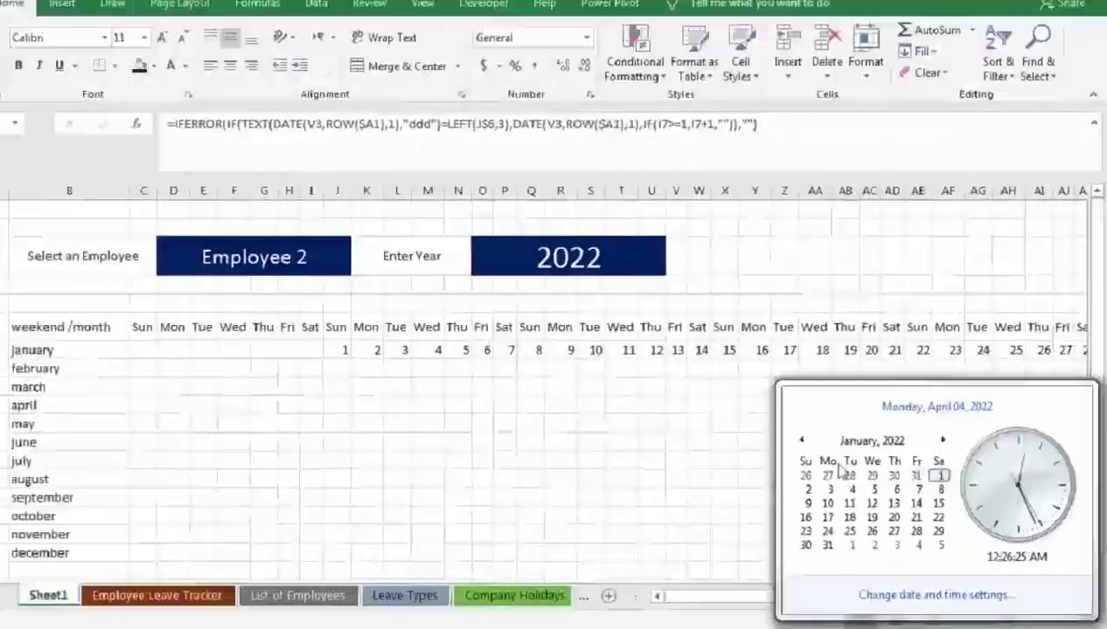
left_click(175, 412)
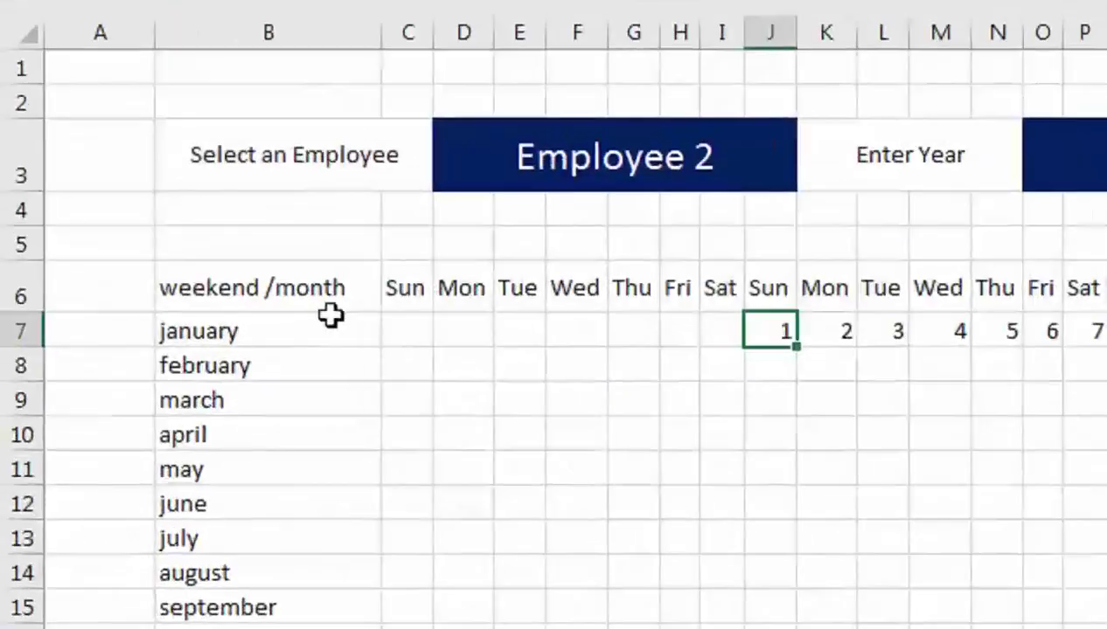
- Make both O3 year references in the C7 formula absolute as $O$3
left_click(417, 316)
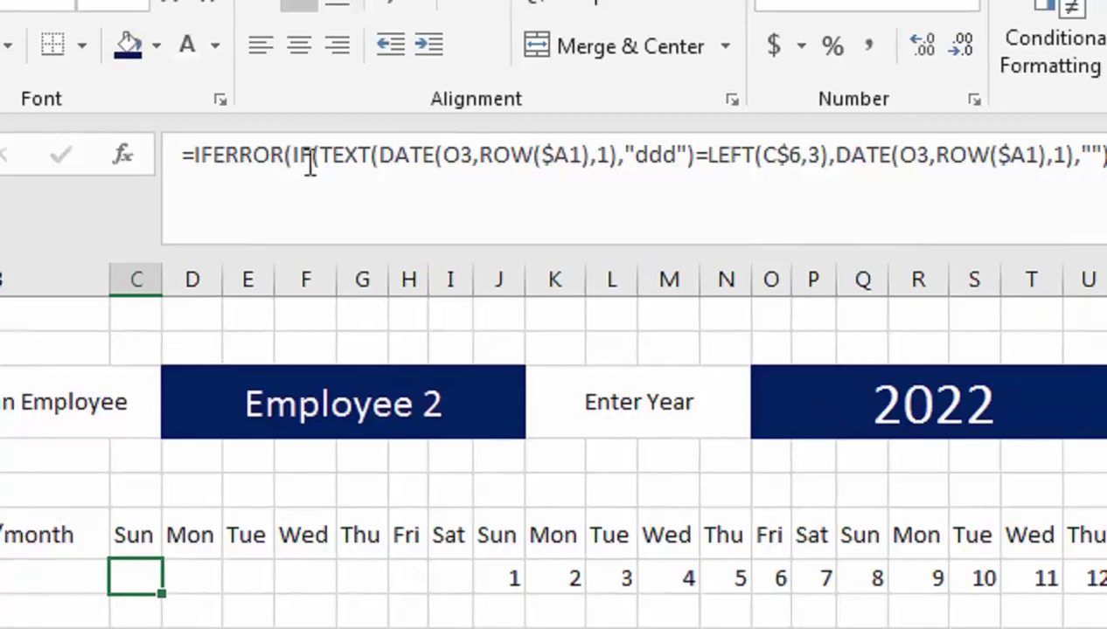
left_click(466, 159)
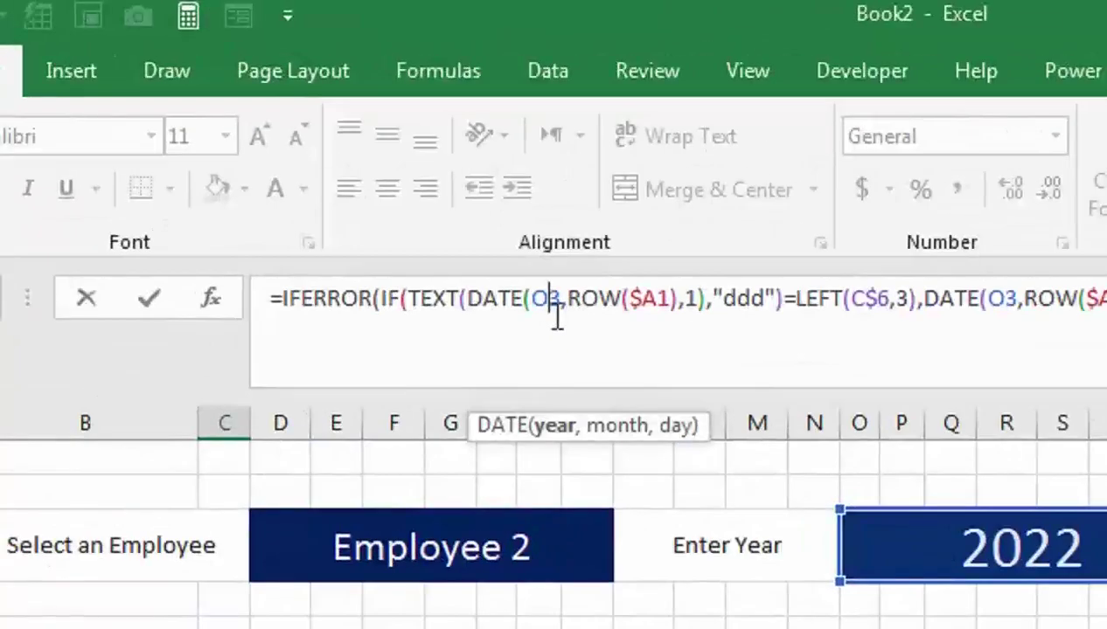
key("F4")
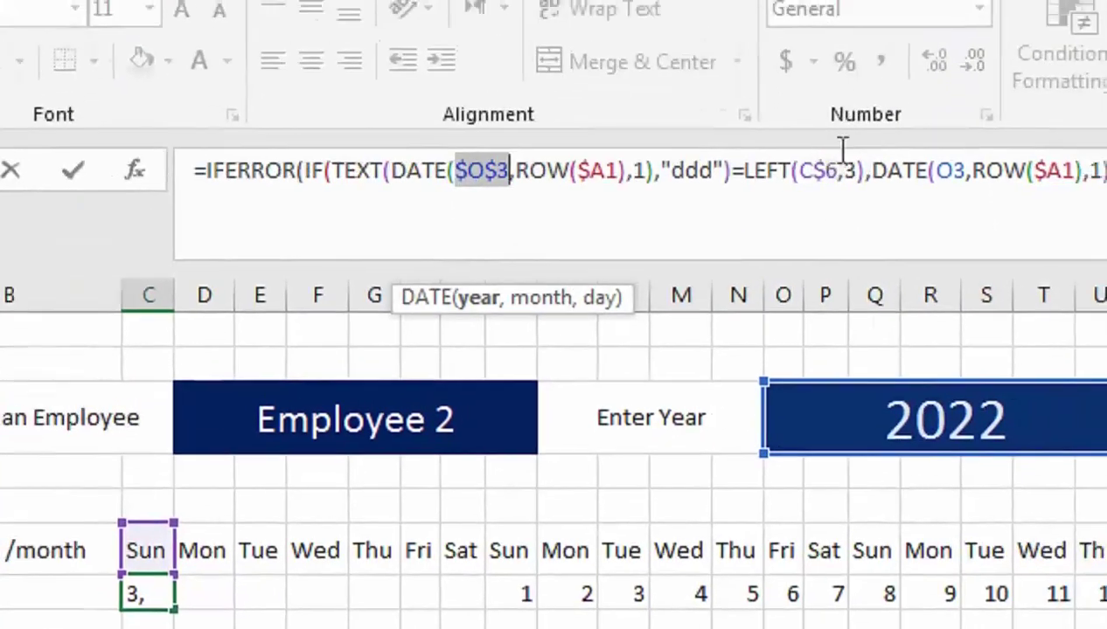
left_click(991, 85)
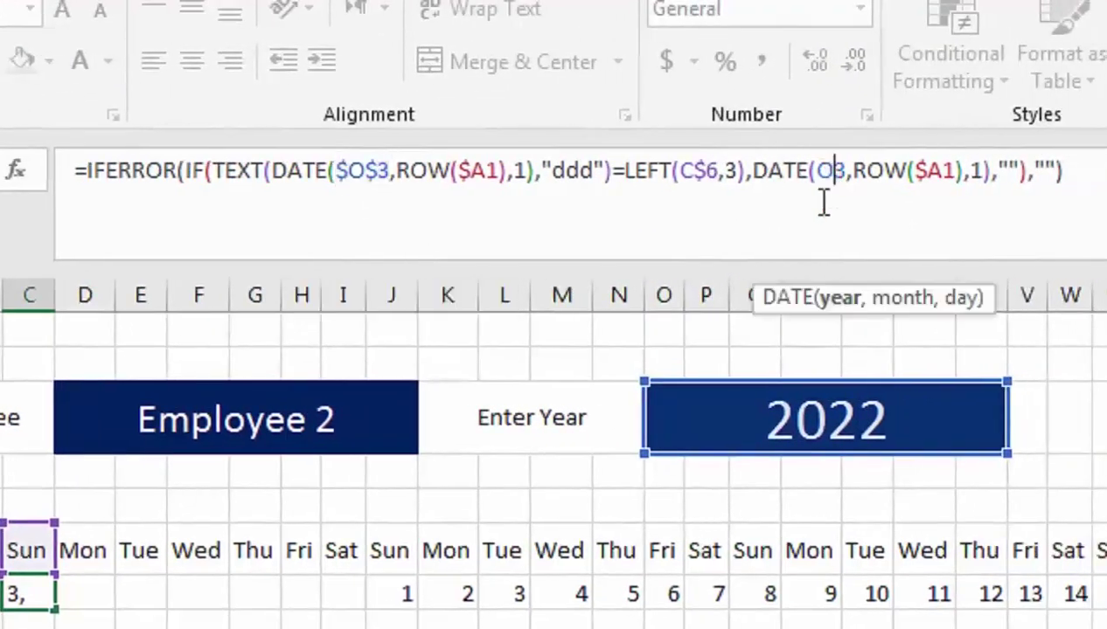
key("F4")
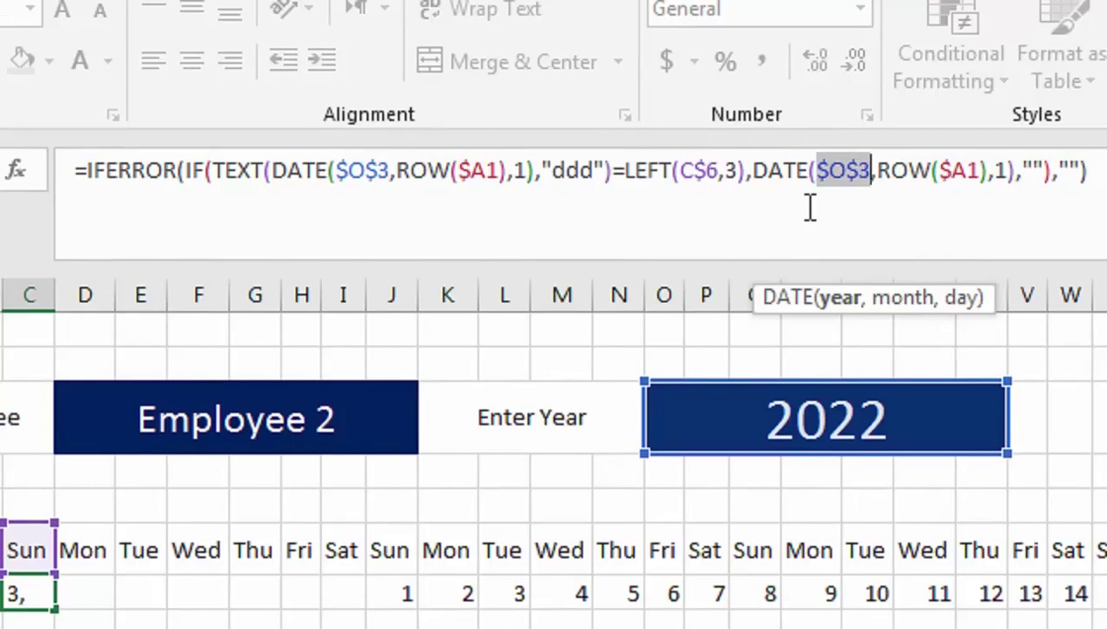
key("Return")
- Replace both P3 year references in the D7 formula with the absolute reference $O$3
left_click(84, 594)
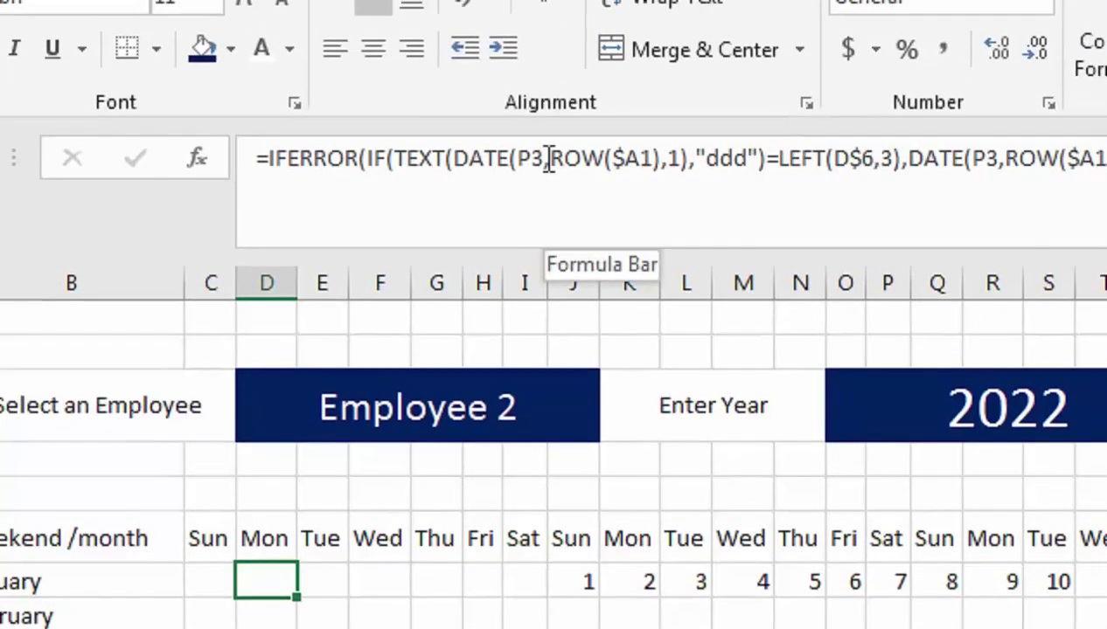
left_click(529, 48)
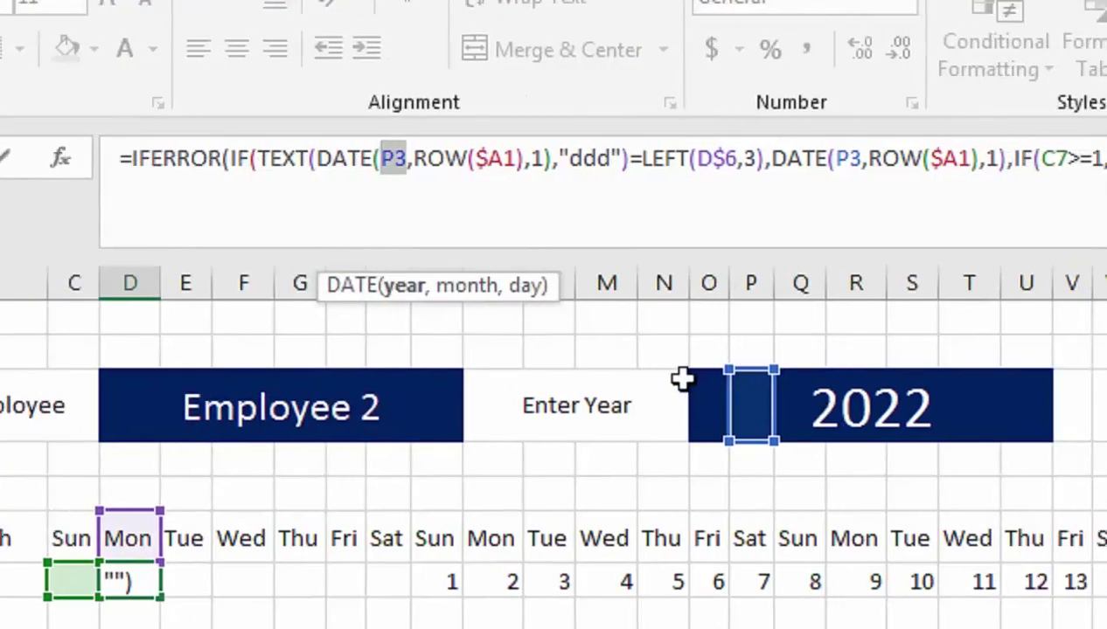
left_click(715, 407)
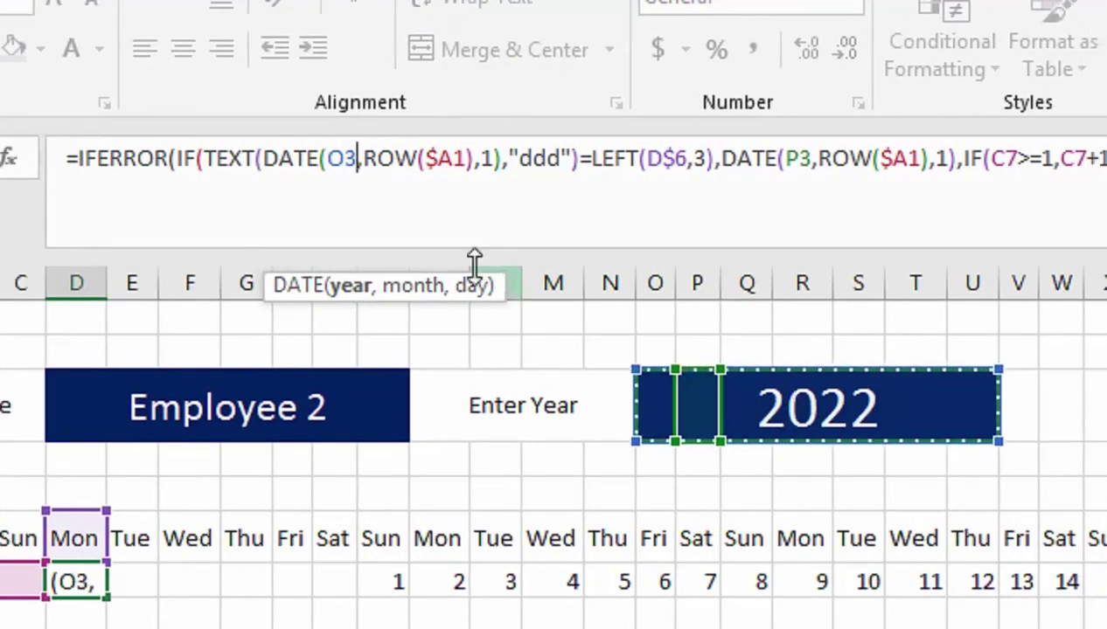
key("F4")
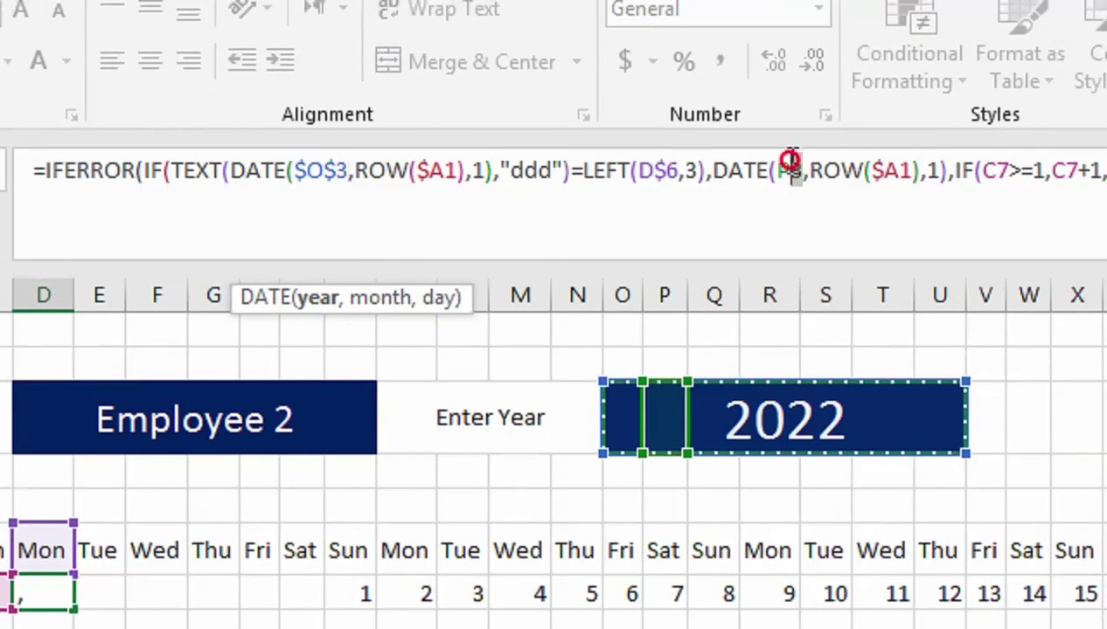
double_click(786, 160)
key("F4")
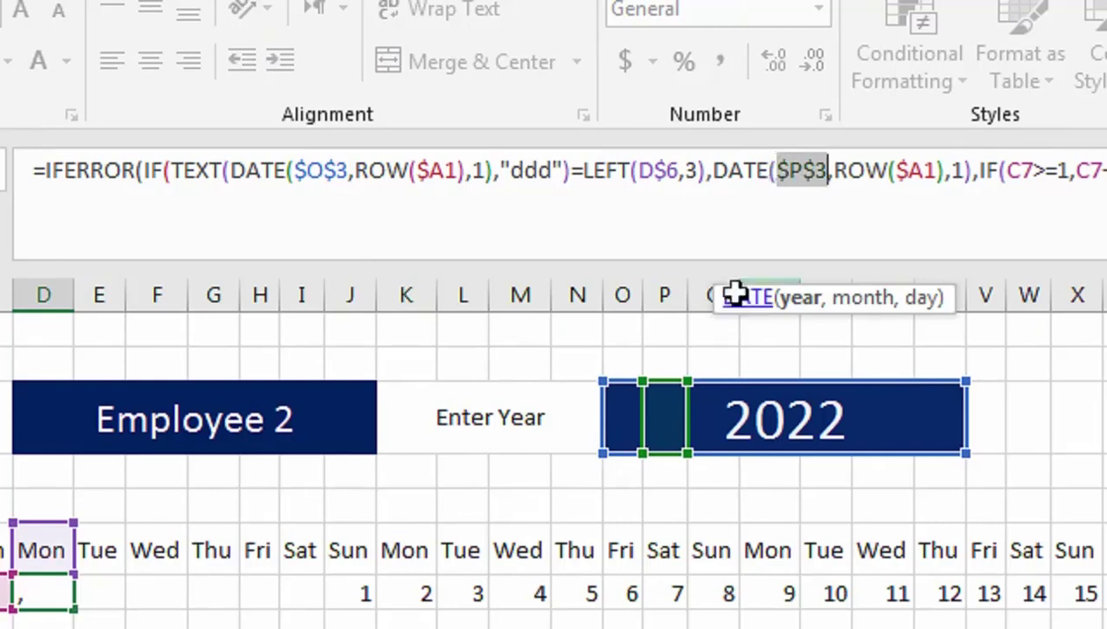
left_click(619, 397)
key("F4")
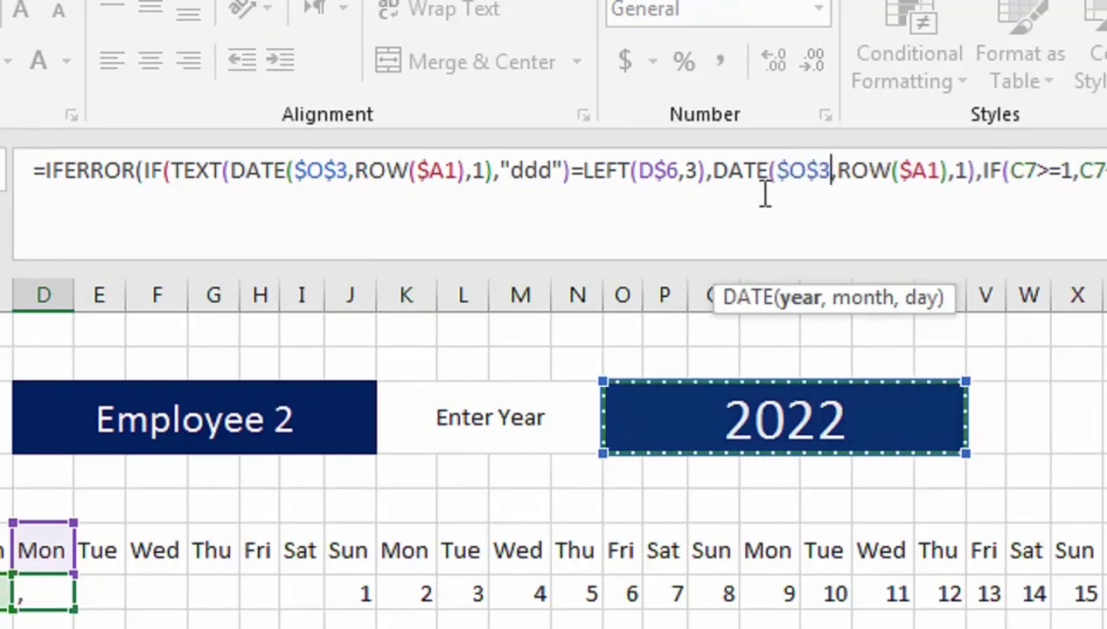
key("Return")
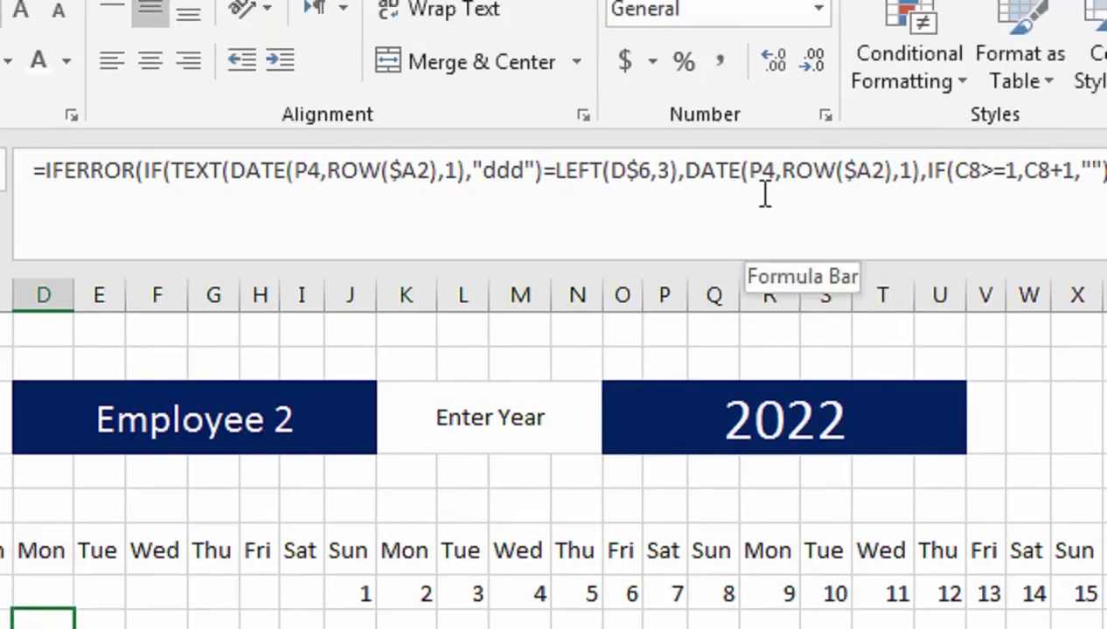
- Review the January row formulas from E7 to K7, and fill the D7 formula across to J7
key("Down")
left_click(110, 593)
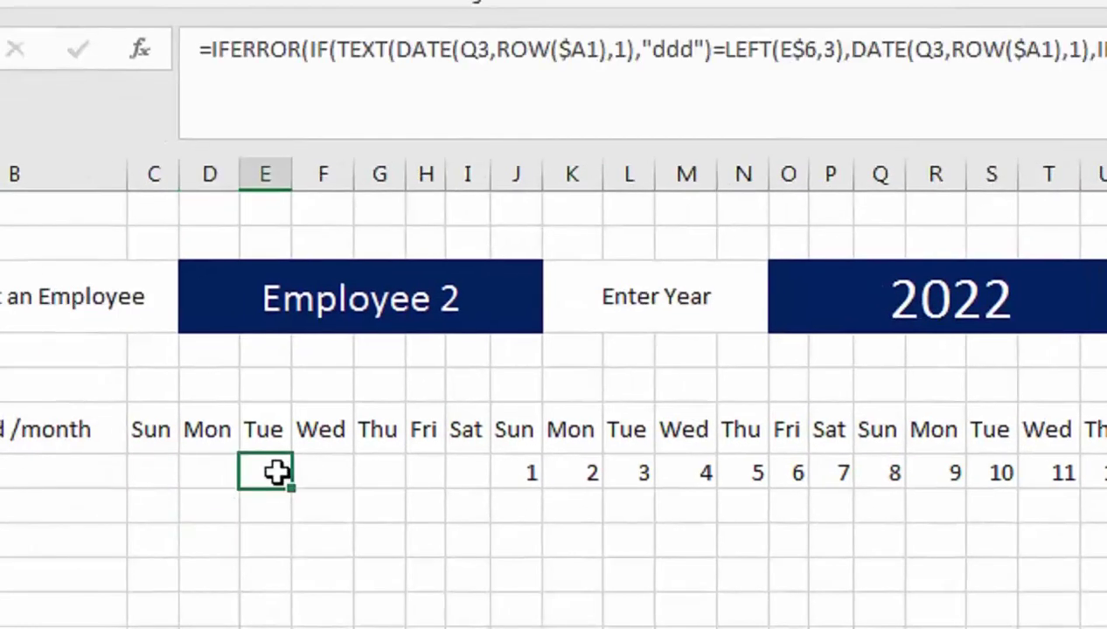
key("Right")
key("Right")
key("Right")
key("Right")
key("Right")
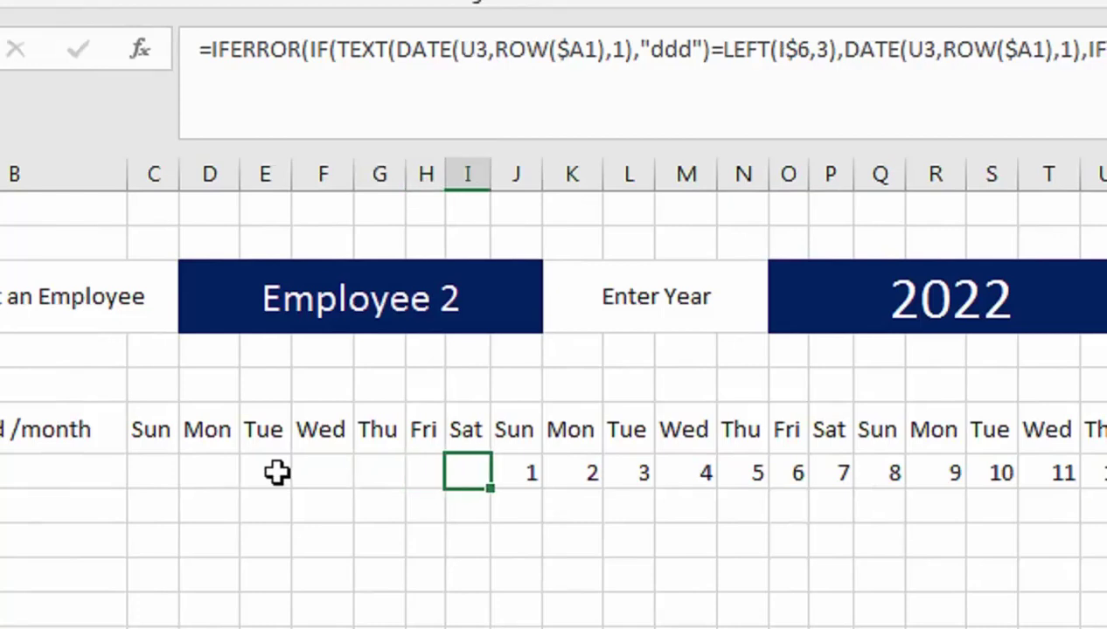
key("Right")
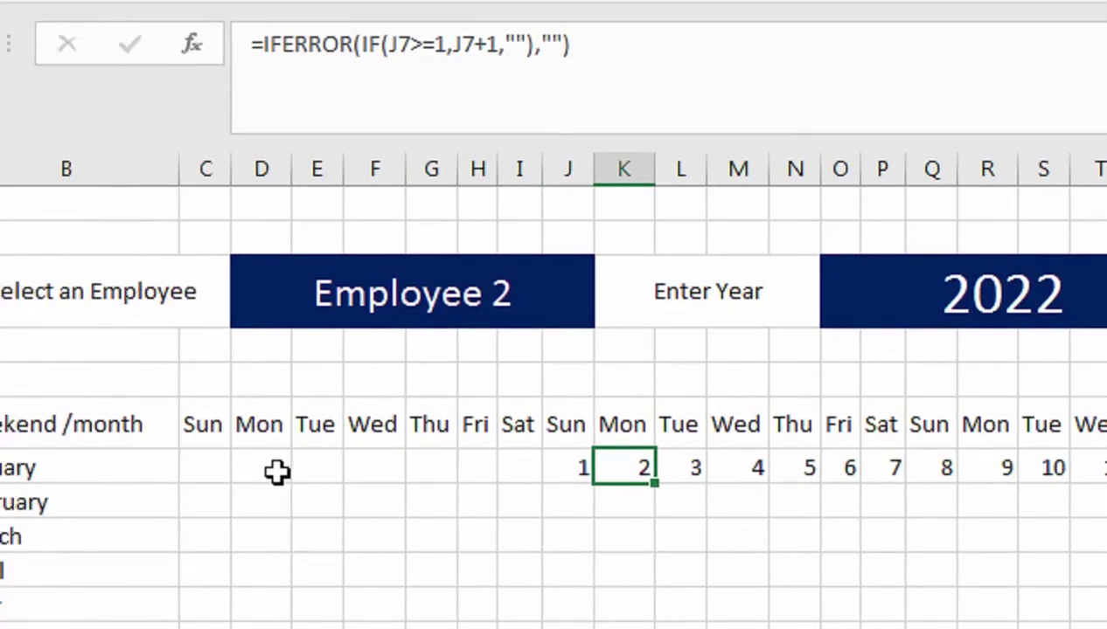
left_click(276, 470)
left_click_drag(302, 481, 586, 462)
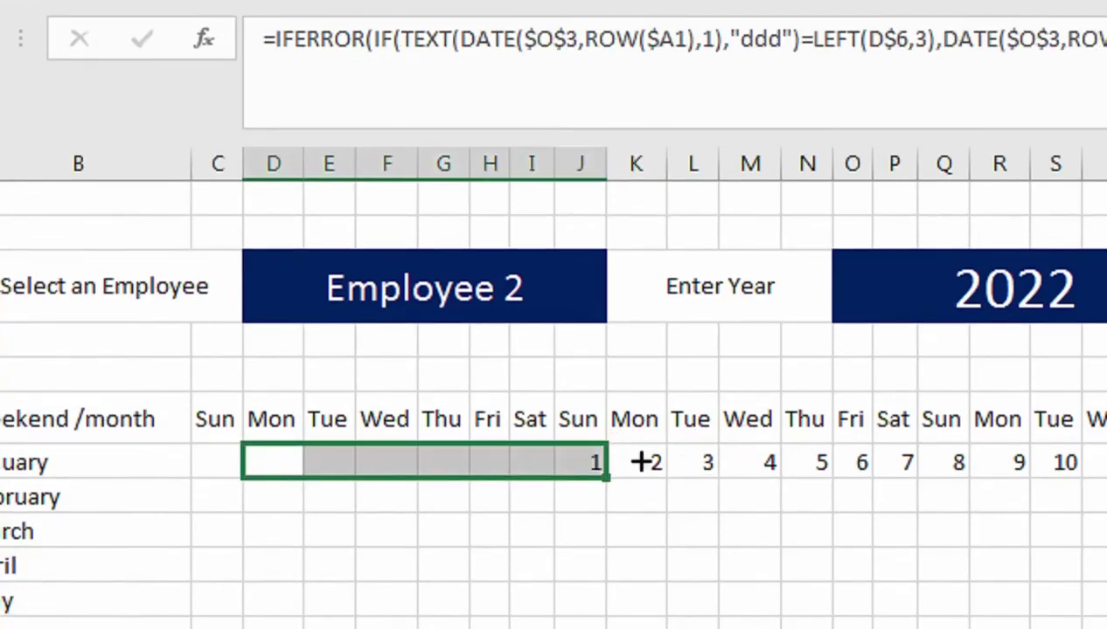
left_click(538, 457)
double_click(538, 457)
key("Return")
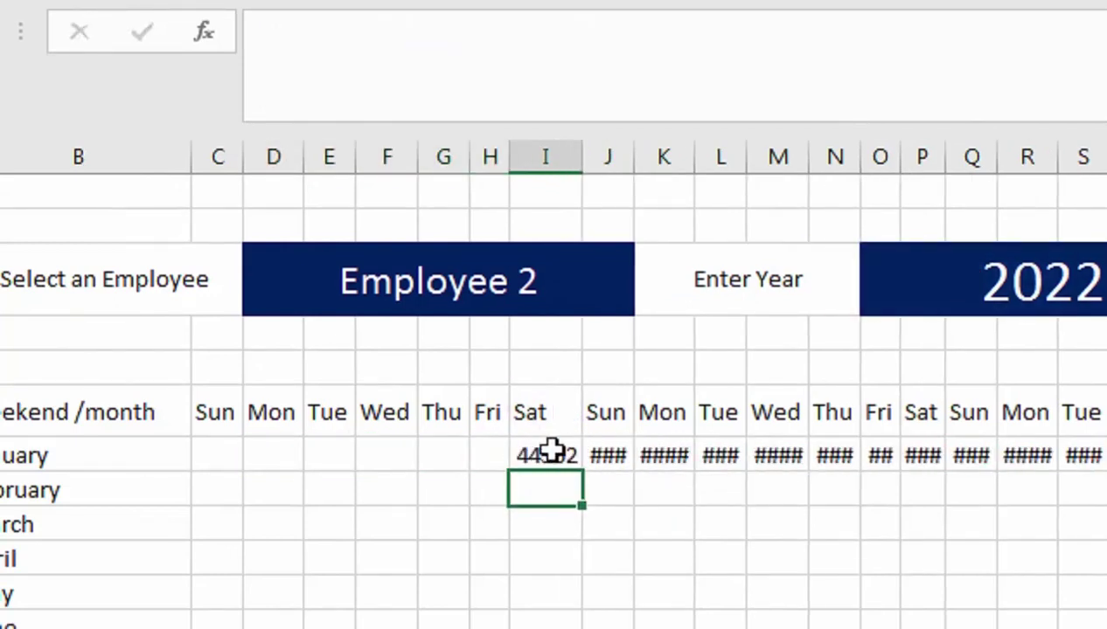
key("ctrl+z")
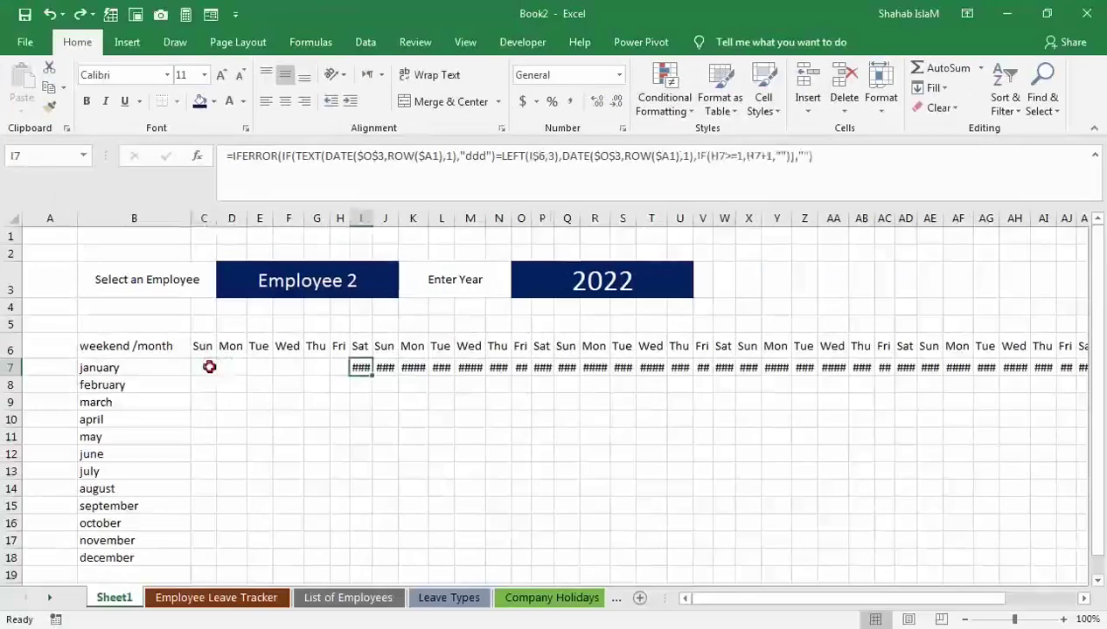
- Apply the custom number format d to the whole January date row, C7:AN7
left_click_drag(276, 454, 1106, 477)
left_click_drag(988, 378, 977, 367)
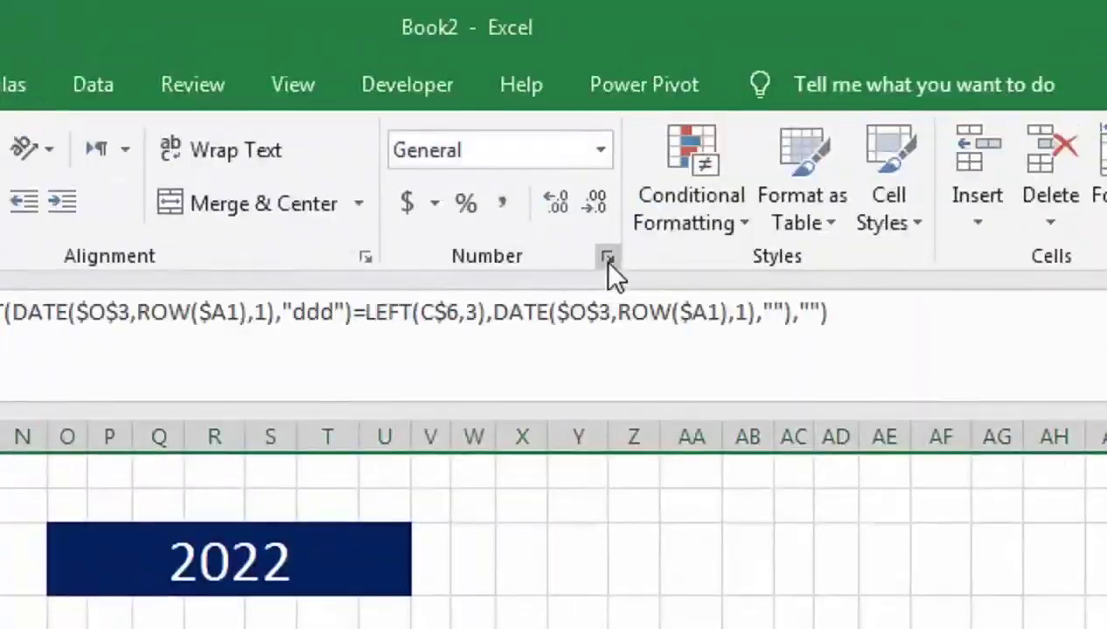
left_click(606, 259)
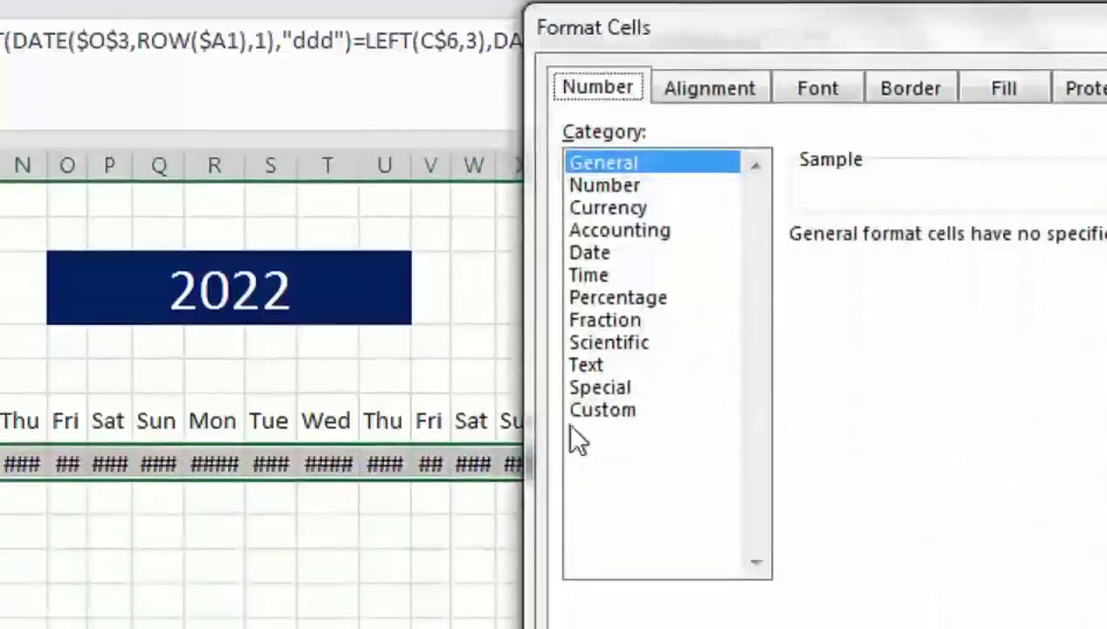
left_click(601, 410)
left_click(881, 262)
double_click(842, 259)
type("d")
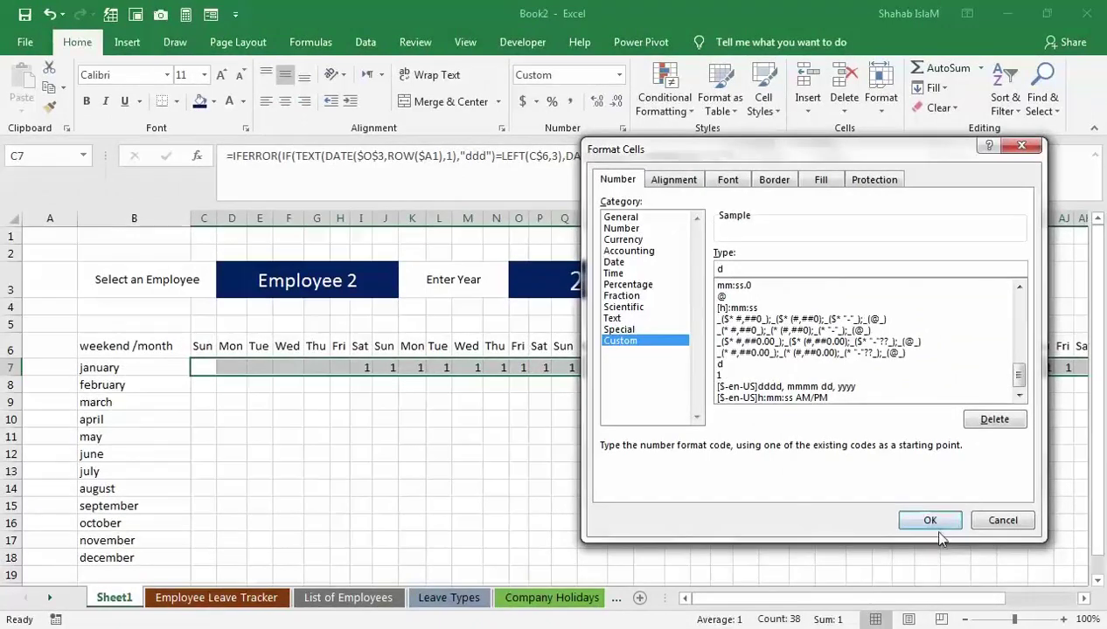
left_click(924, 528)
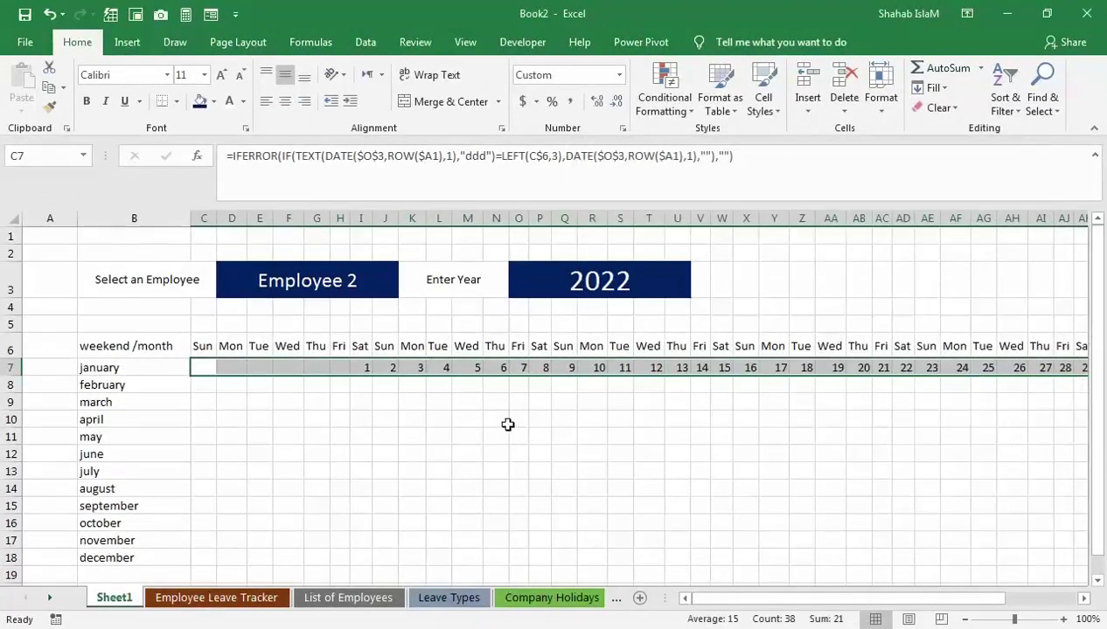
- Check the end-of-month formulas in AL7 and AM7, and try to refill AL7 across through AN7
left_click_drag(870, 598, 932, 598)
left_click(801, 369)
left_click(820, 369)
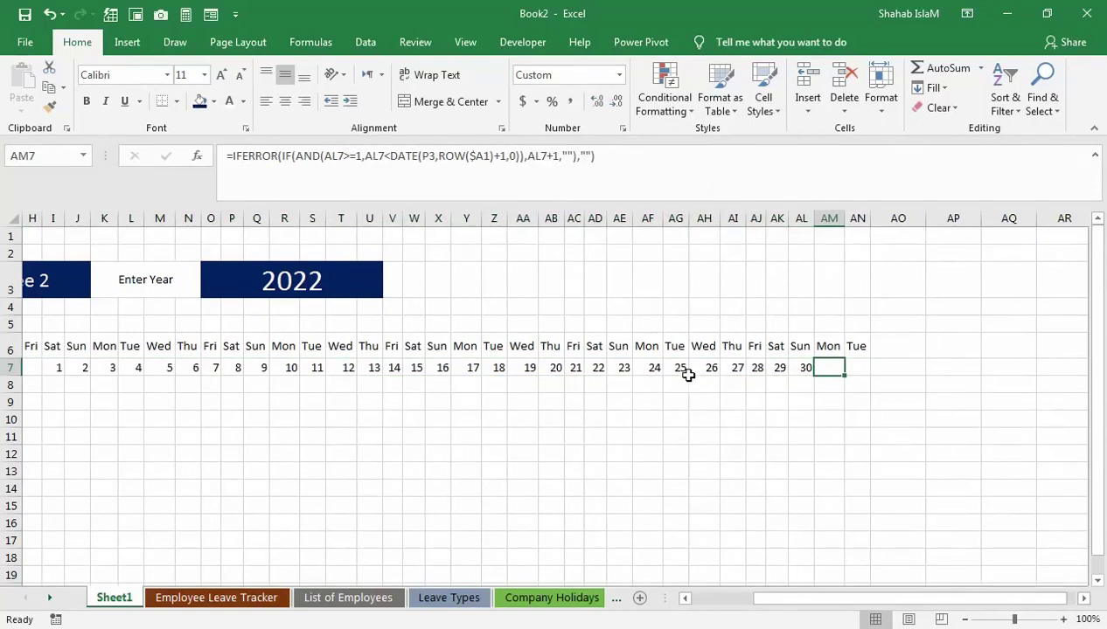
left_click(802, 369)
left_click_drag(812, 374, 855, 377)
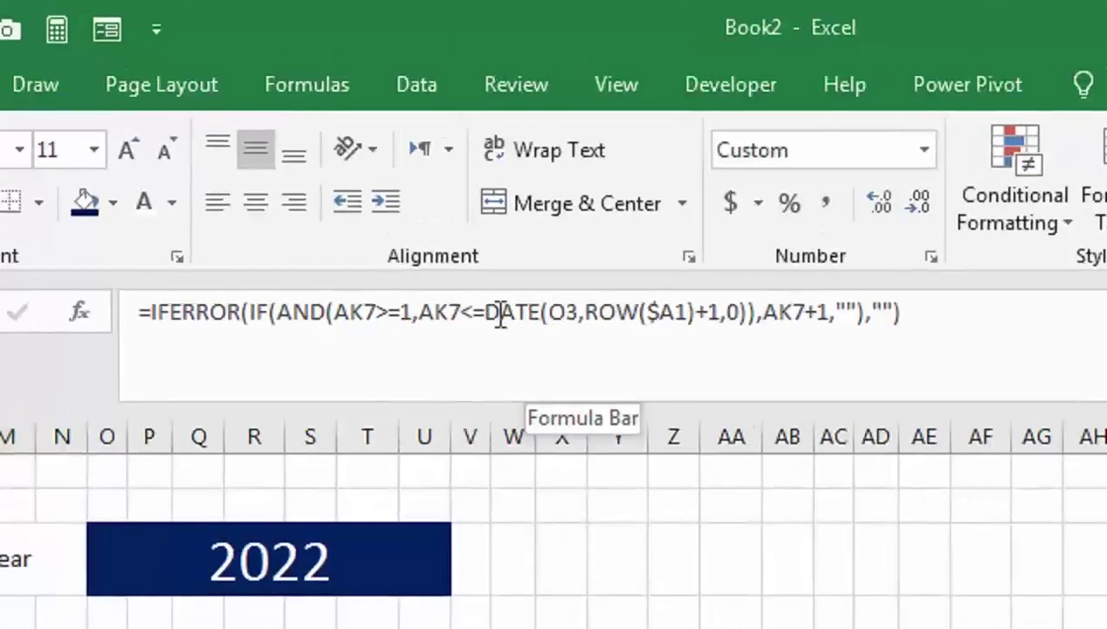
- Change the second AND condition in AL7 to AK7<DATE($O$3,ROW($A1)+1,0) and fill the formula across through AN7
left_click(498, 313)
key("BackSpace")
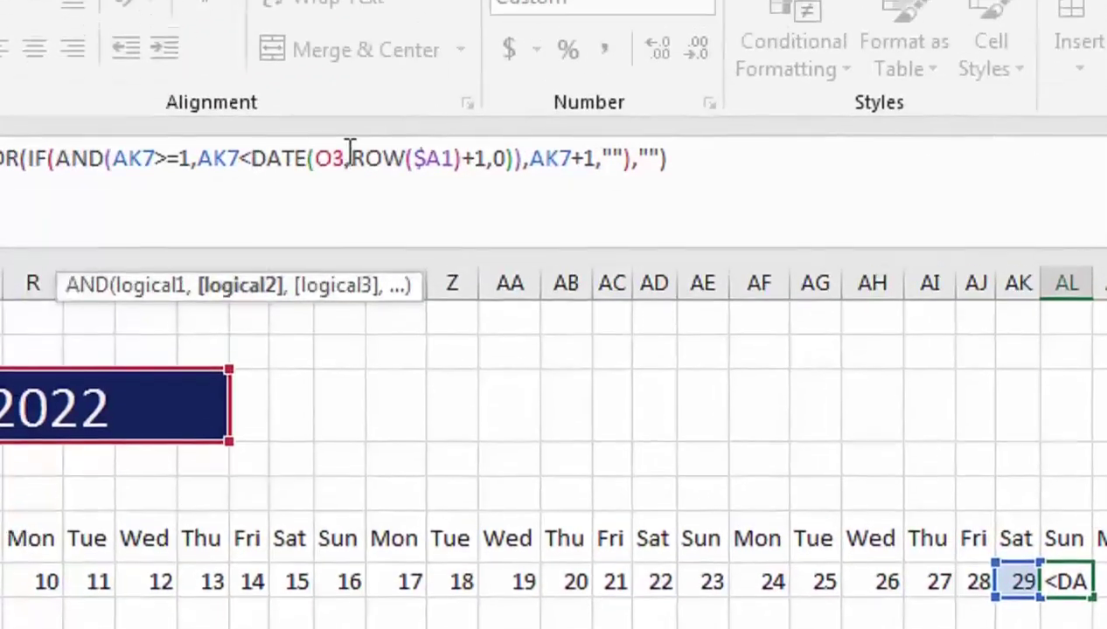
left_click(226, 65)
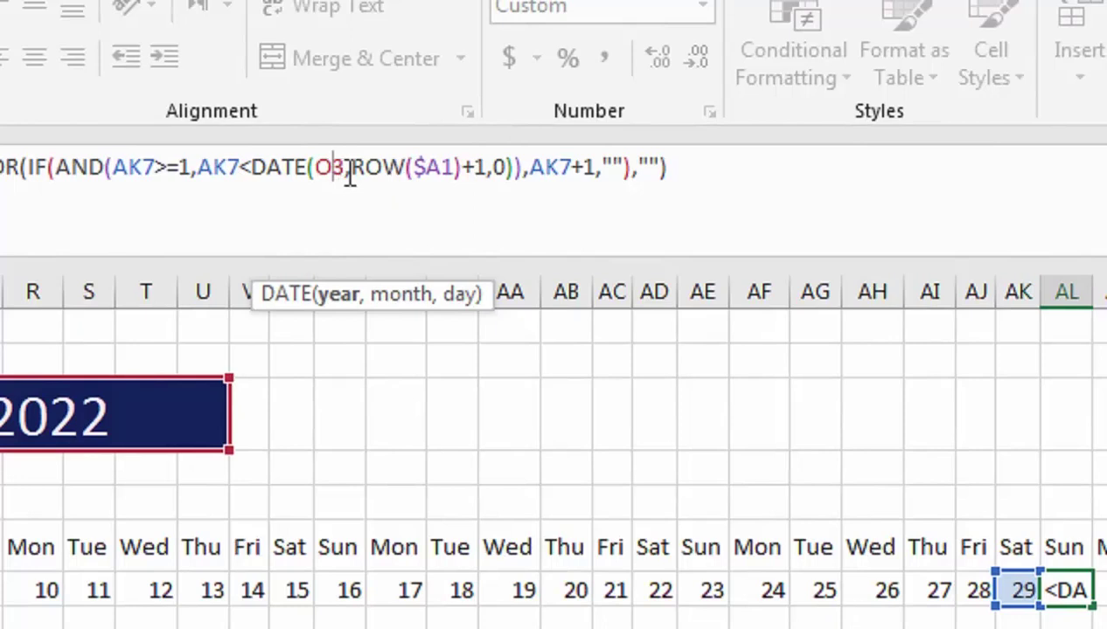
key("F4")
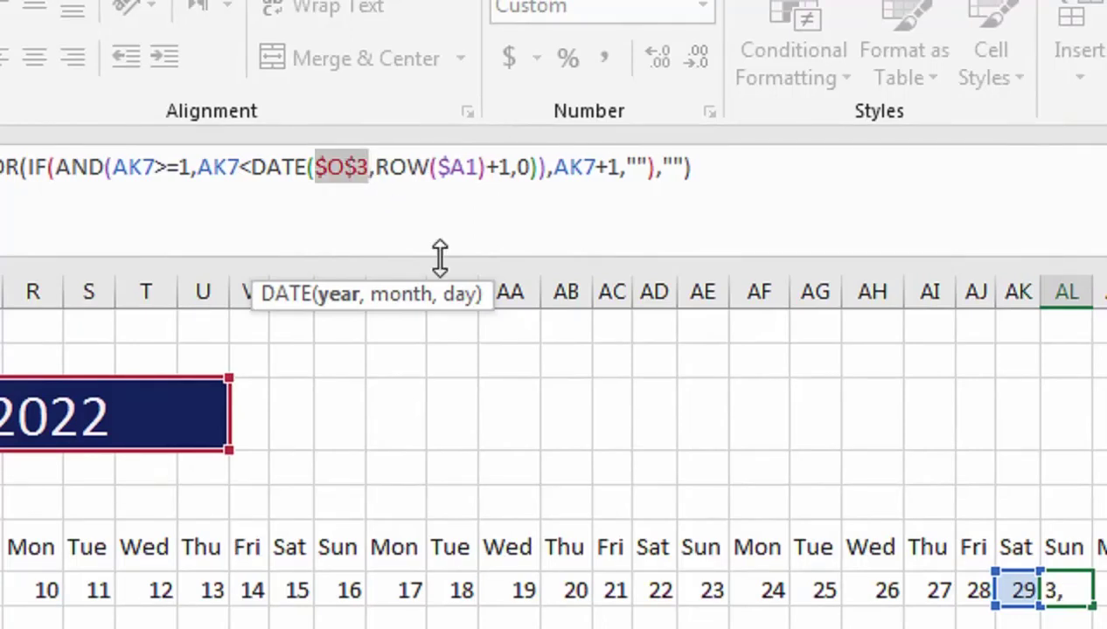
key("Return")
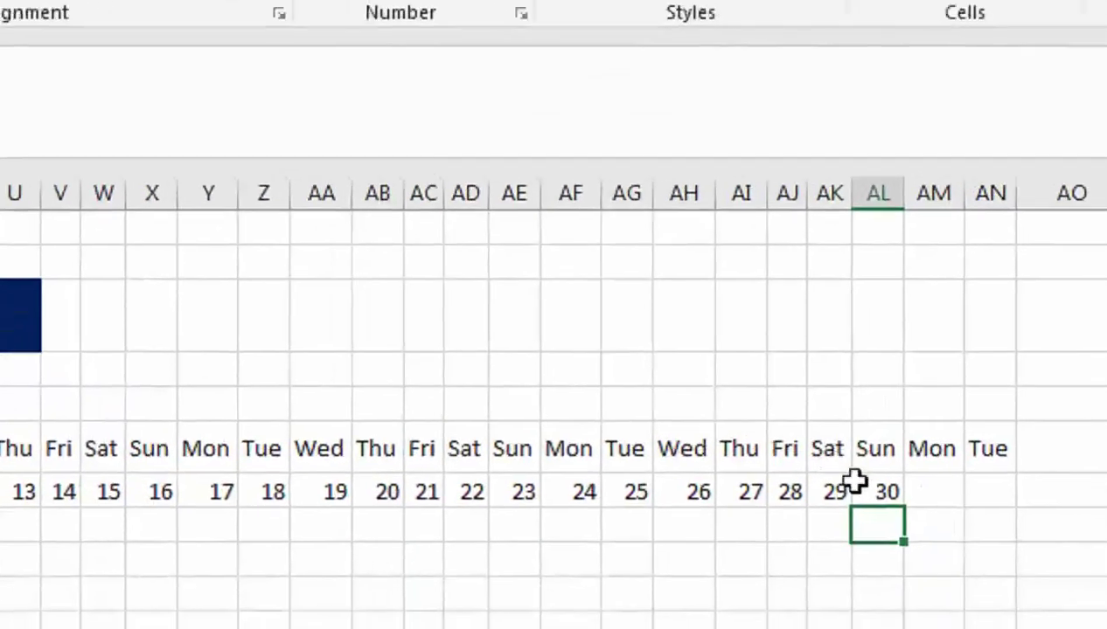
left_click(855, 482)
left_click_drag(905, 507, 1044, 485)
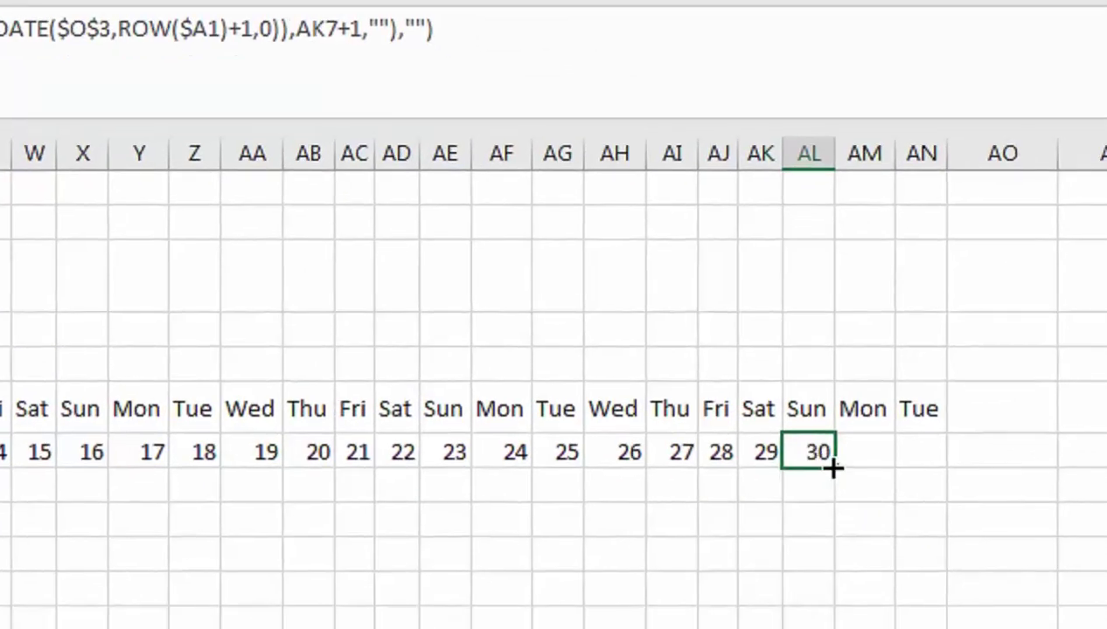
left_click_drag(790, 445, 786, 444)
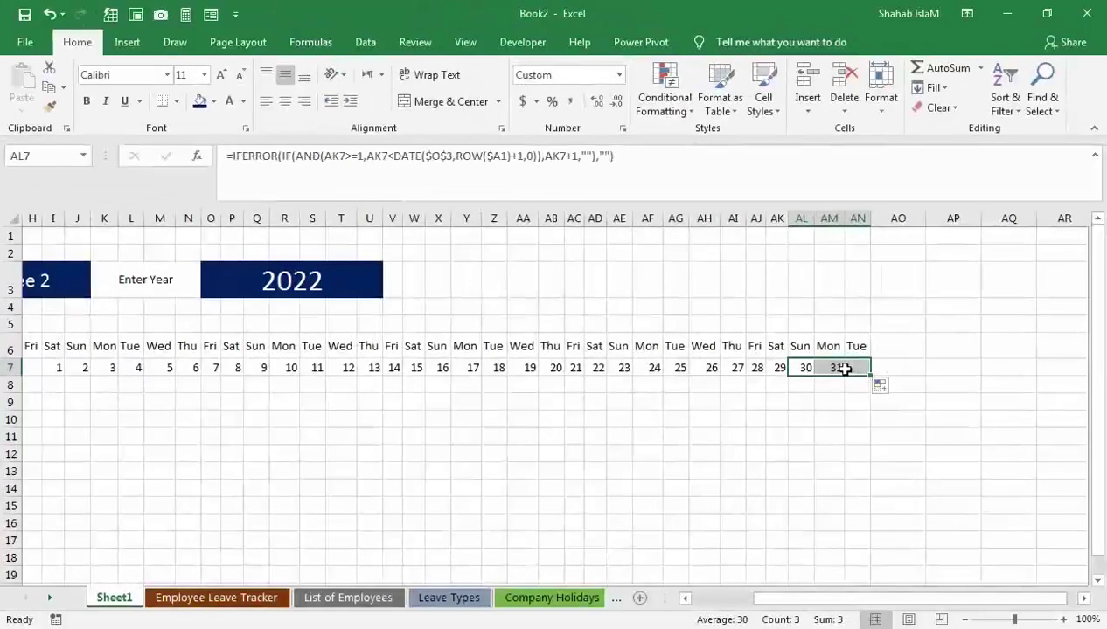
- Fill the January formulas in C7:AN7 down through the December row, row 18
left_click_drag(848, 367, 204, 367)
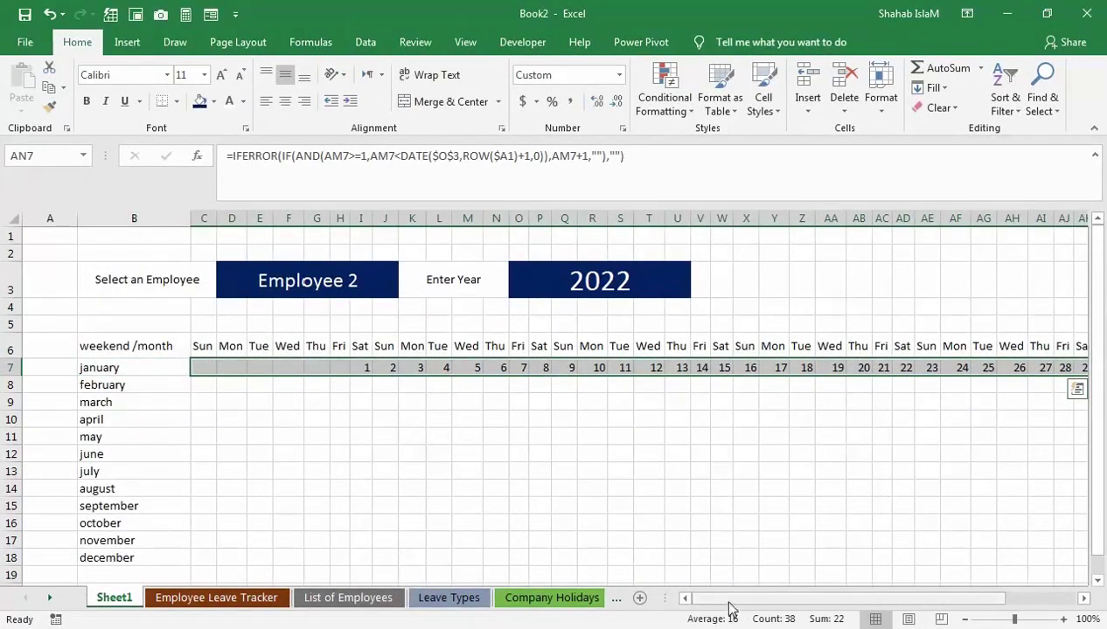
left_click_drag(731, 599, 761, 600)
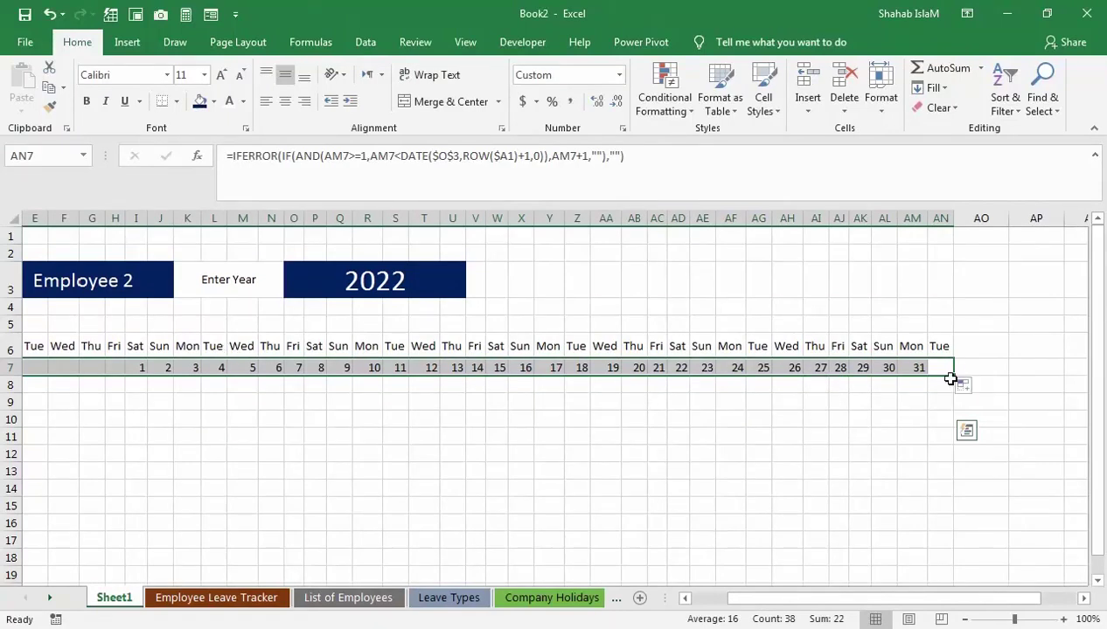
left_click_drag(955, 377, 899, 556)
left_click_drag(777, 598, 737, 593)
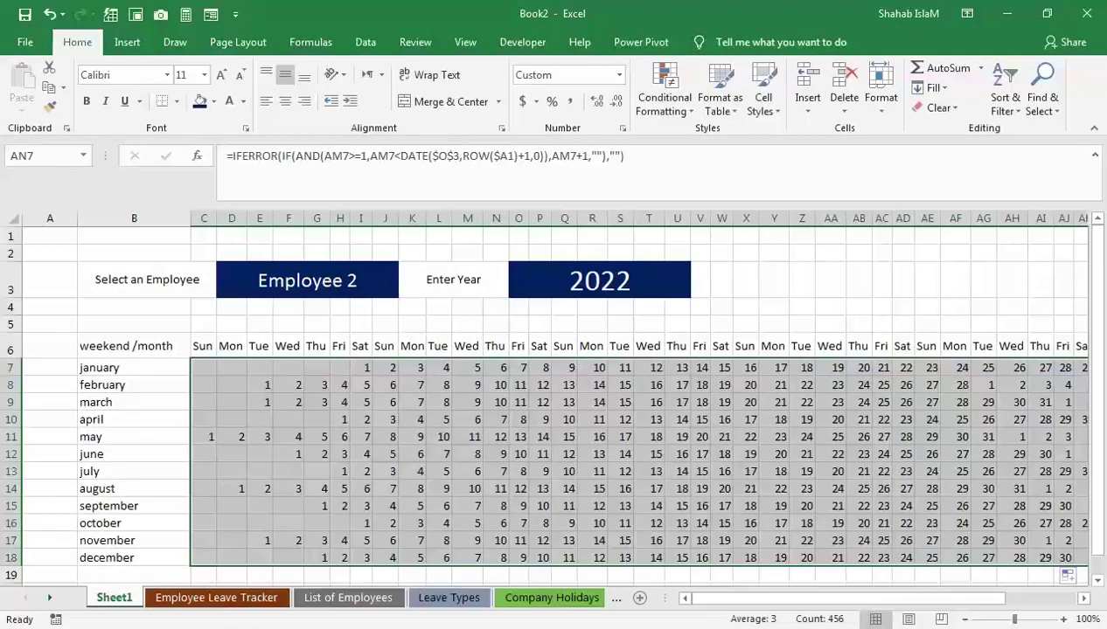
- Compare the generated month start days on the sheet with the system calendar's May and December 2022 pages
left_click(1030, 625)
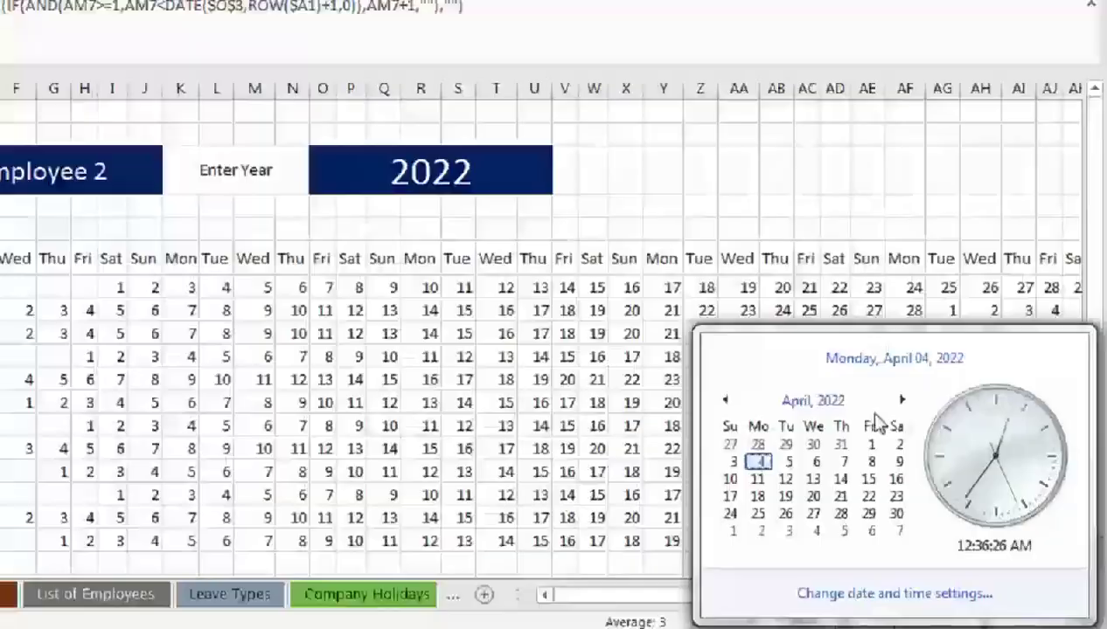
left_click(797, 295)
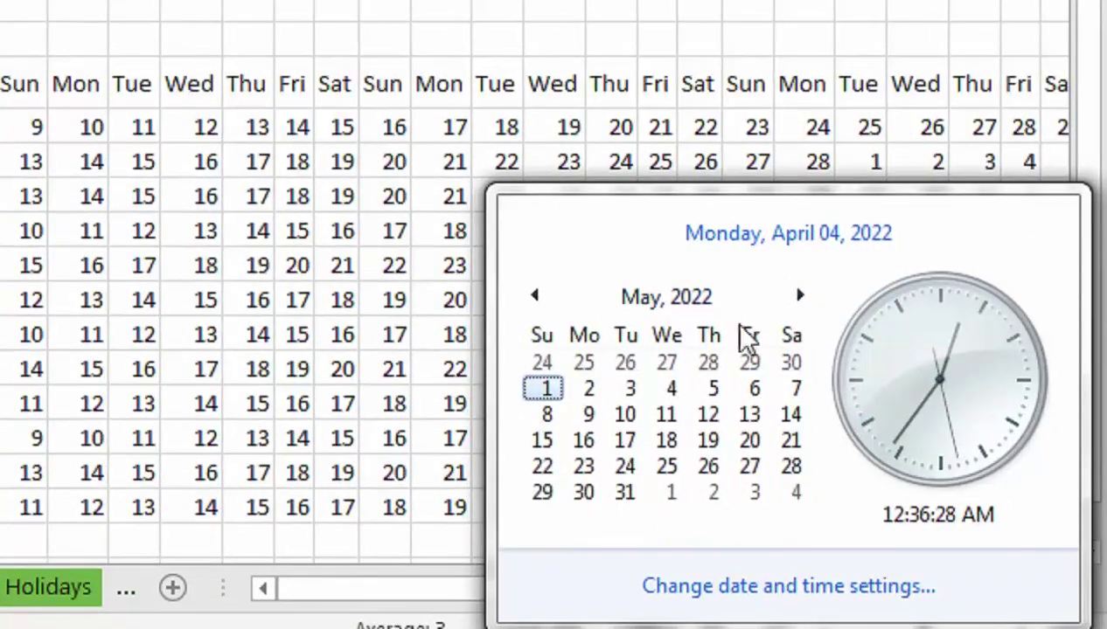
left_click(274, 316)
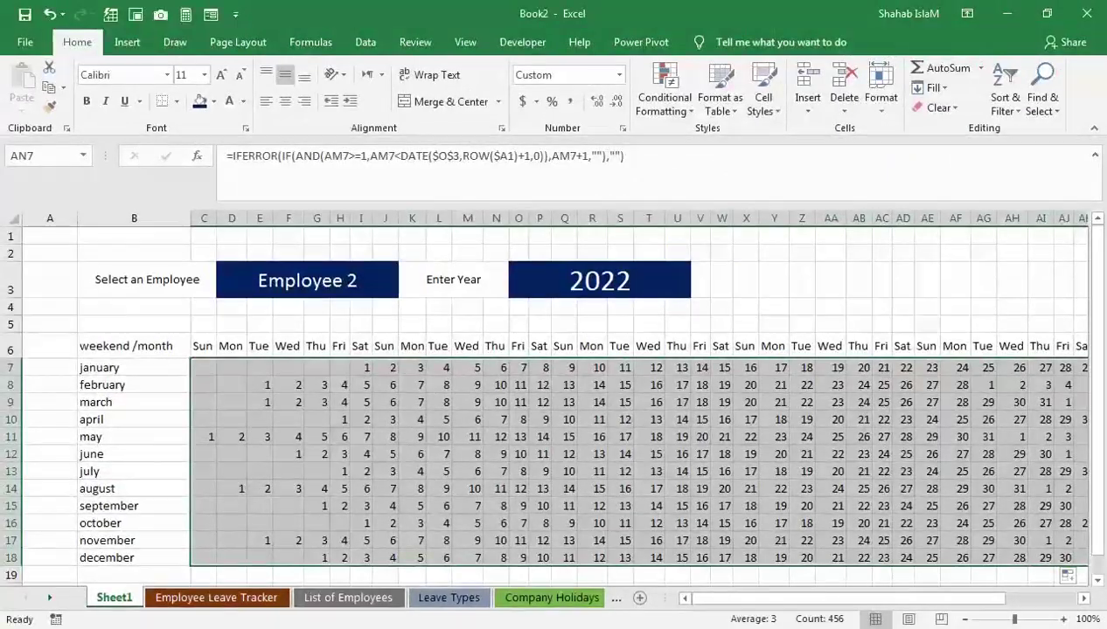
left_click(1044, 627)
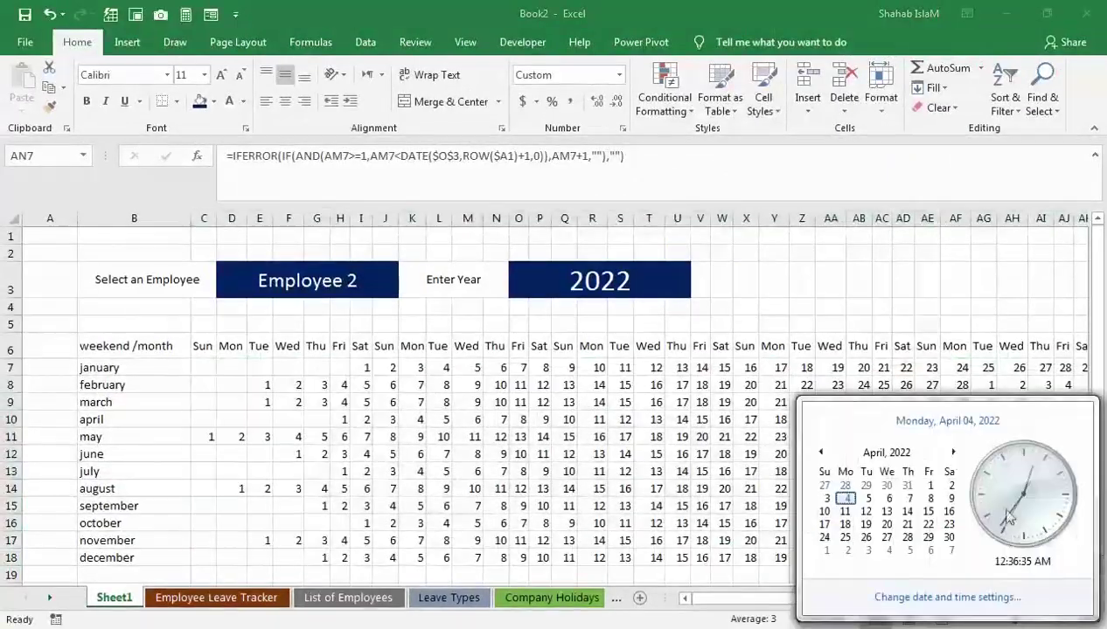
left_click(910, 452)
left_click(939, 537)
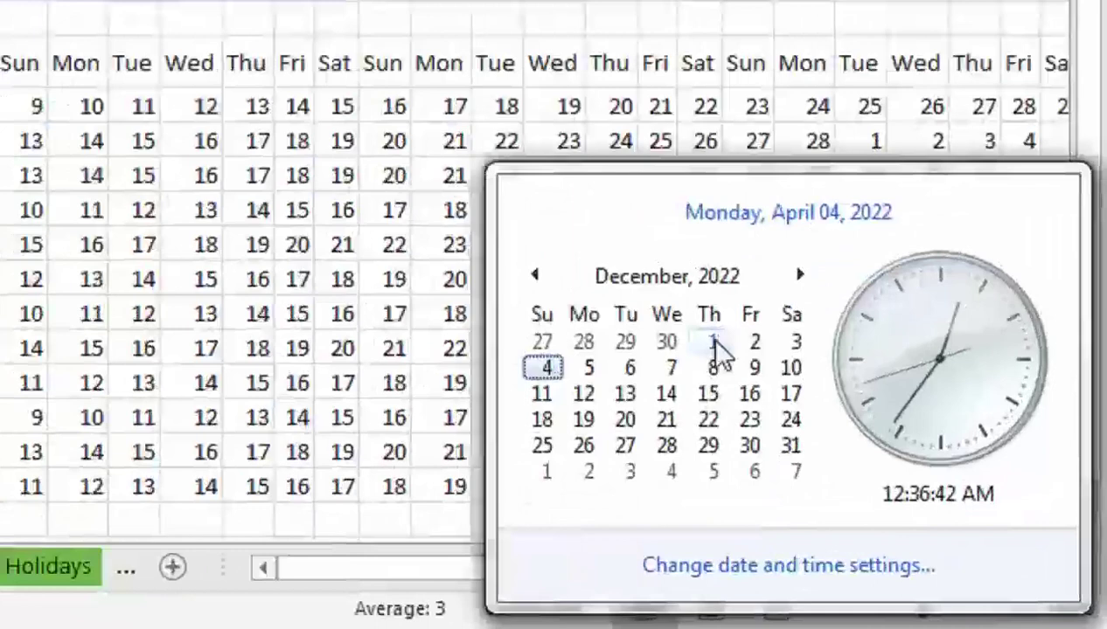
left_click(359, 177)
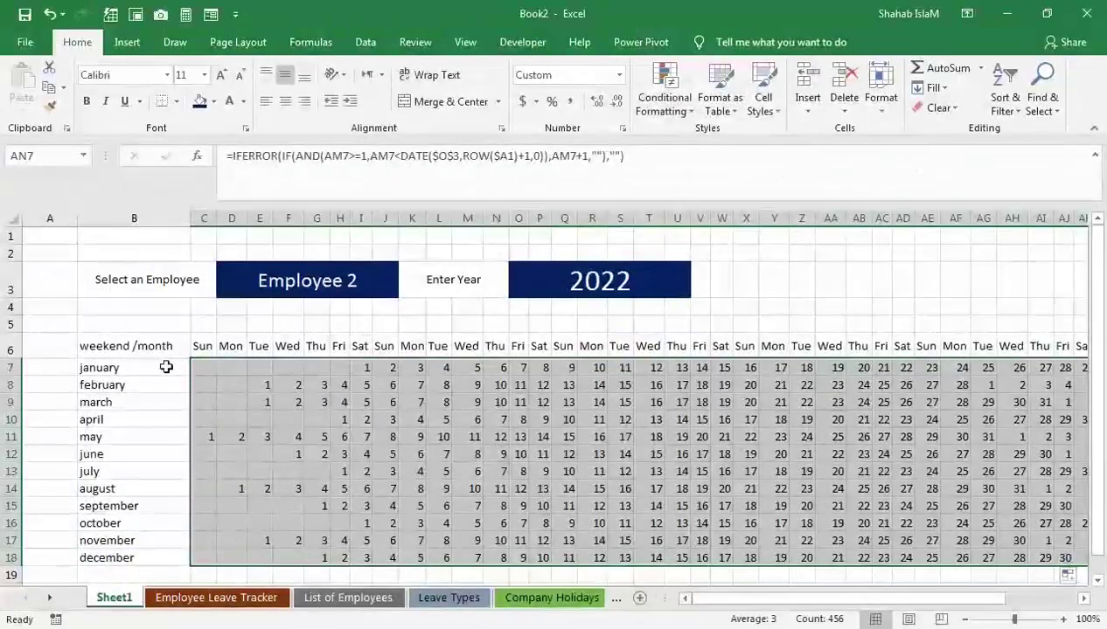
- Try formatting B6:AN18 as a table with headers in a gold Light style, and undo it
left_click_drag(148, 346, 942, 558)
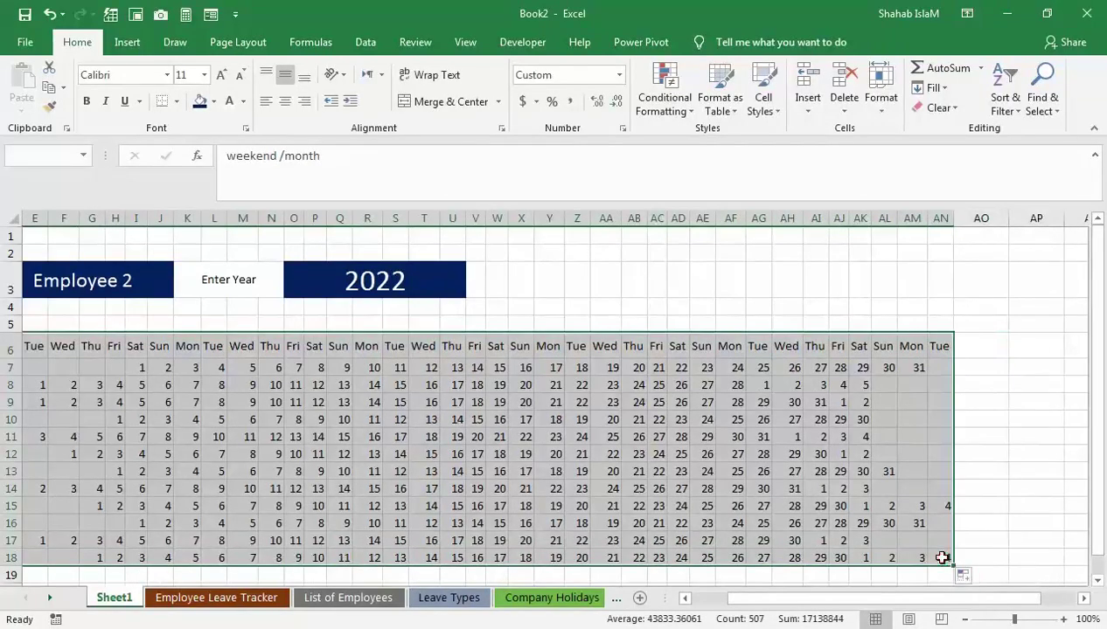
left_click_drag(984, 605, 947, 605)
left_click(686, 112)
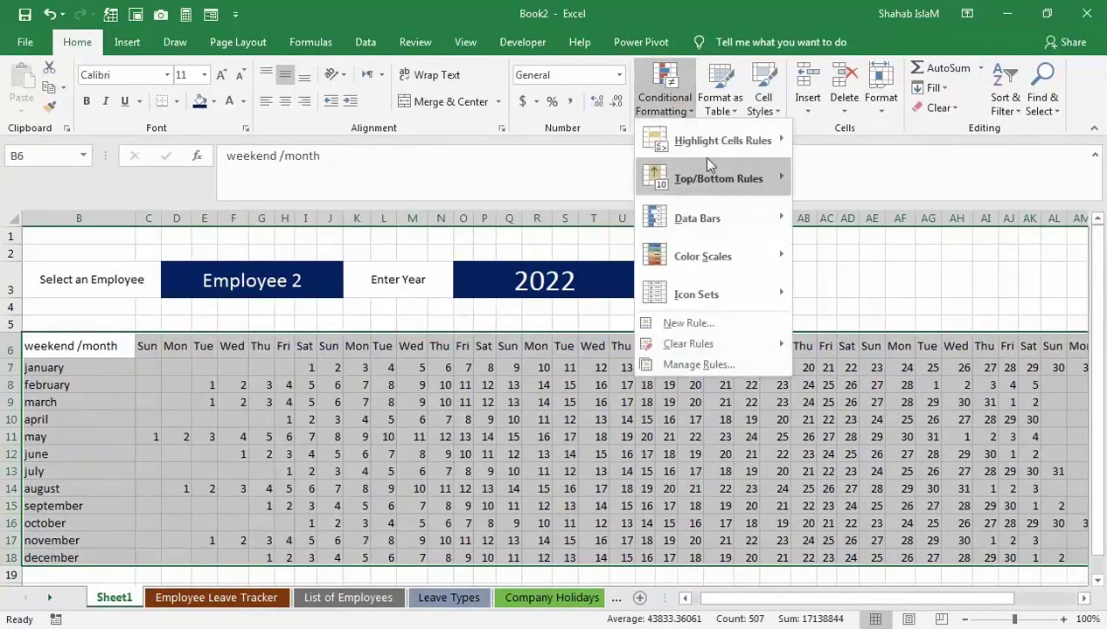
left_click(720, 98)
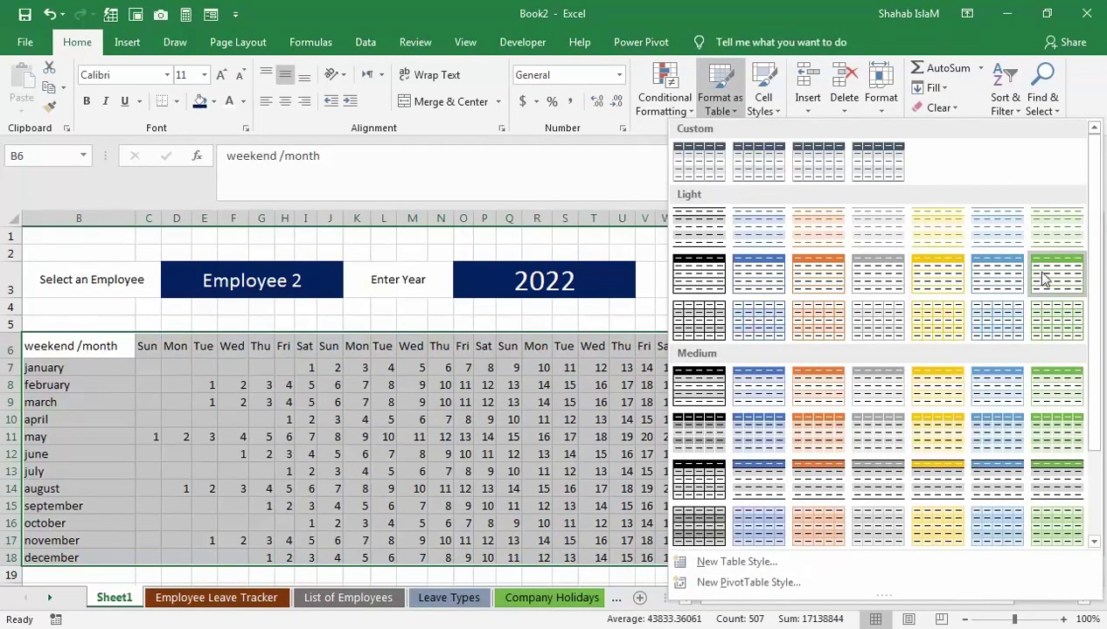
left_click(960, 278)
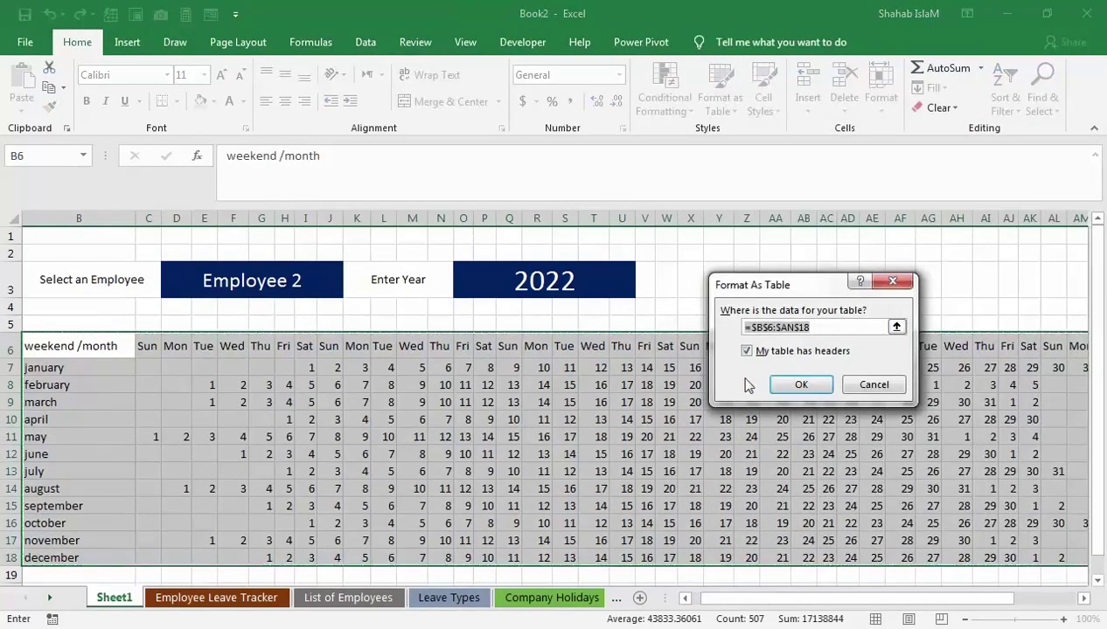
left_click(798, 385)
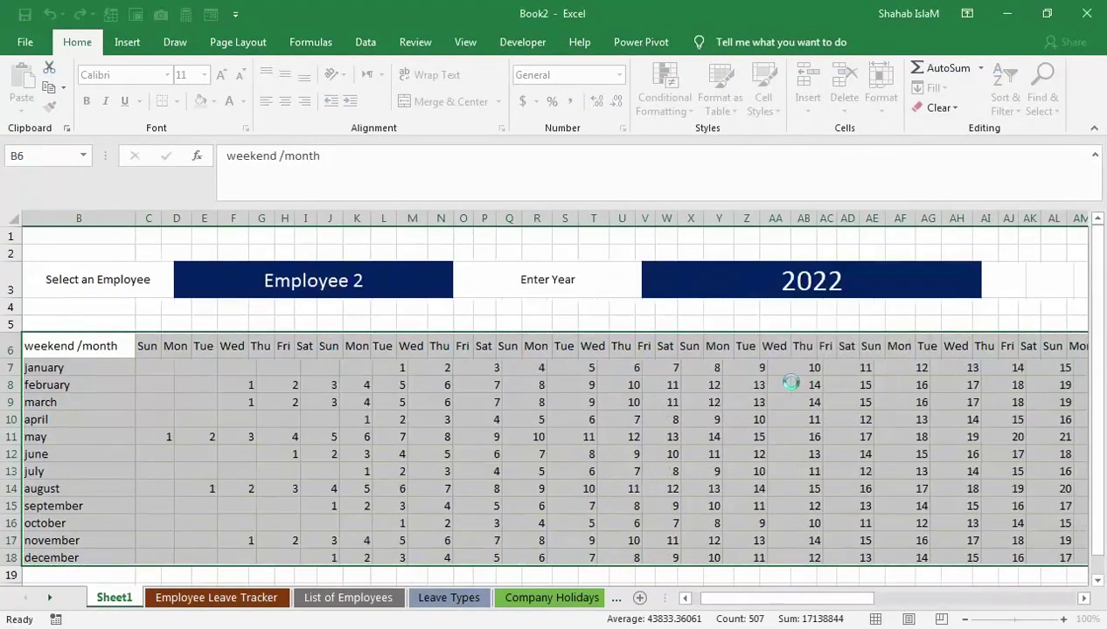
left_click(462, 383)
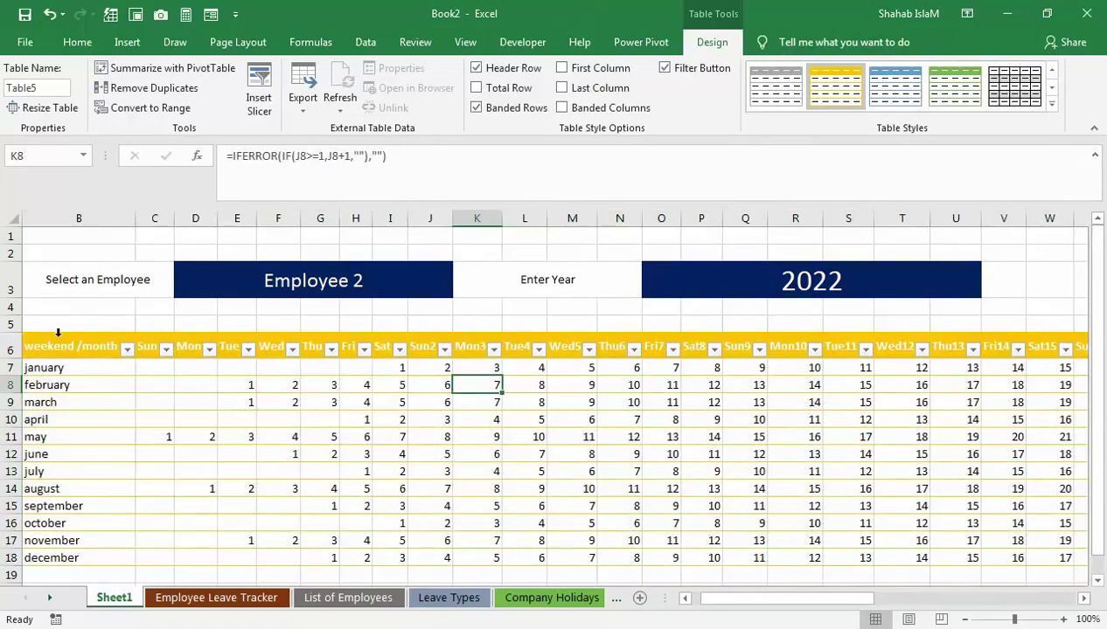
left_click(8, 349)
left_click_drag(74, 337, 868, 353)
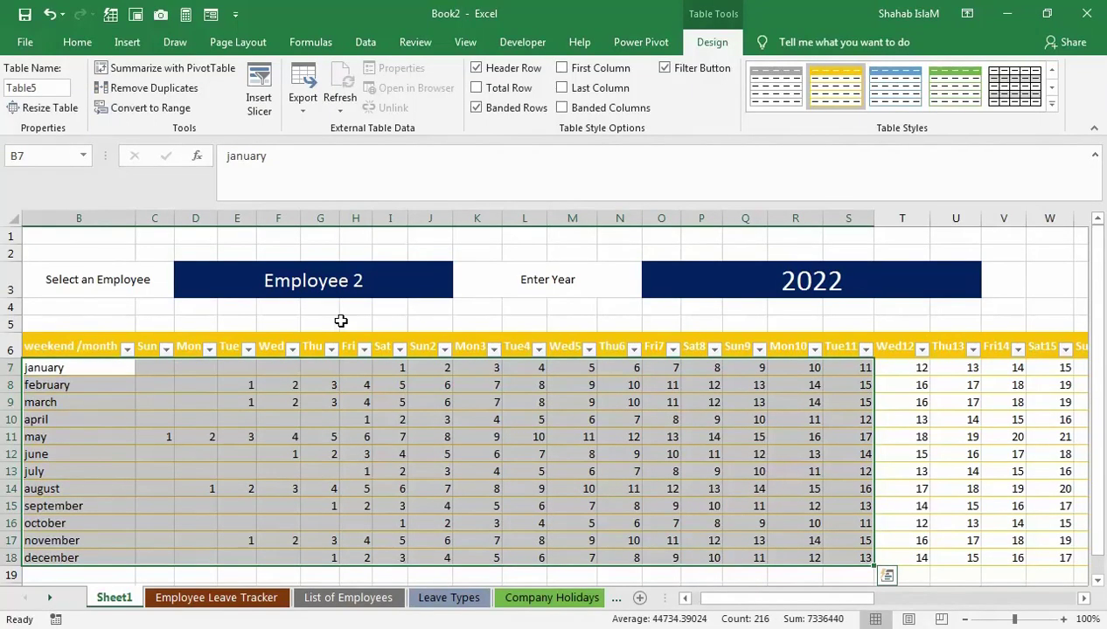
key("ctrl+z")
- Give the weekday header row, B6:AN6, a black fill and white text
left_click(415, 402)
left_click(95, 346)
left_click_drag(95, 346, 932, 345)
left_click(213, 102)
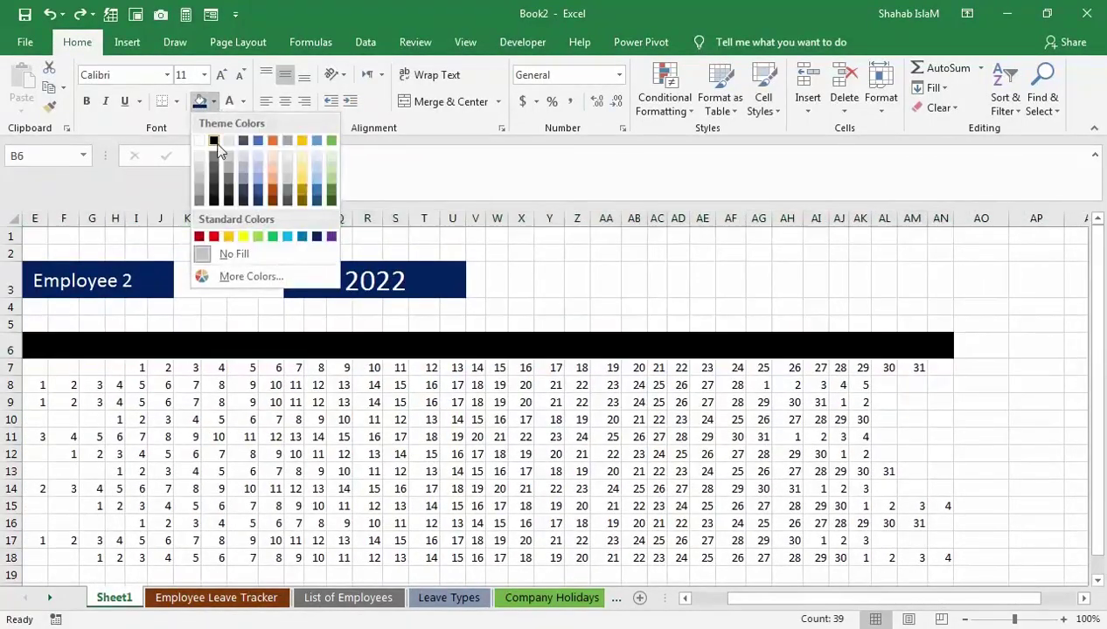
left_click(221, 133)
left_click(227, 102)
left_click(244, 404)
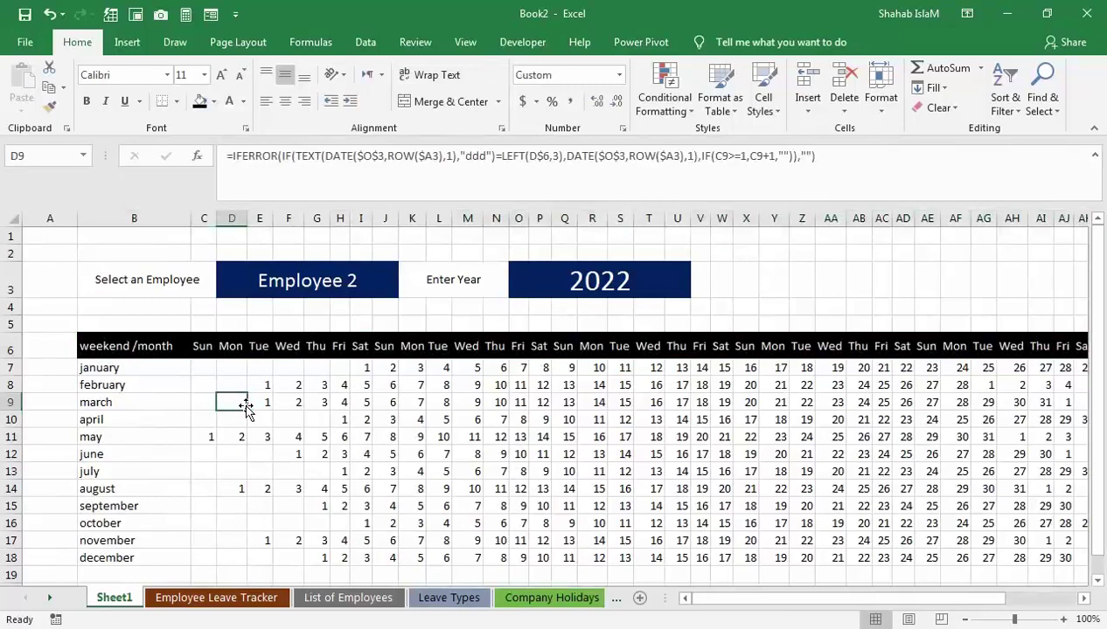
- On the Employee Leave Tracker sheet, try clearing all Type of Leave entries from E4 down, and undo it
key("ctrl+Page_Down")
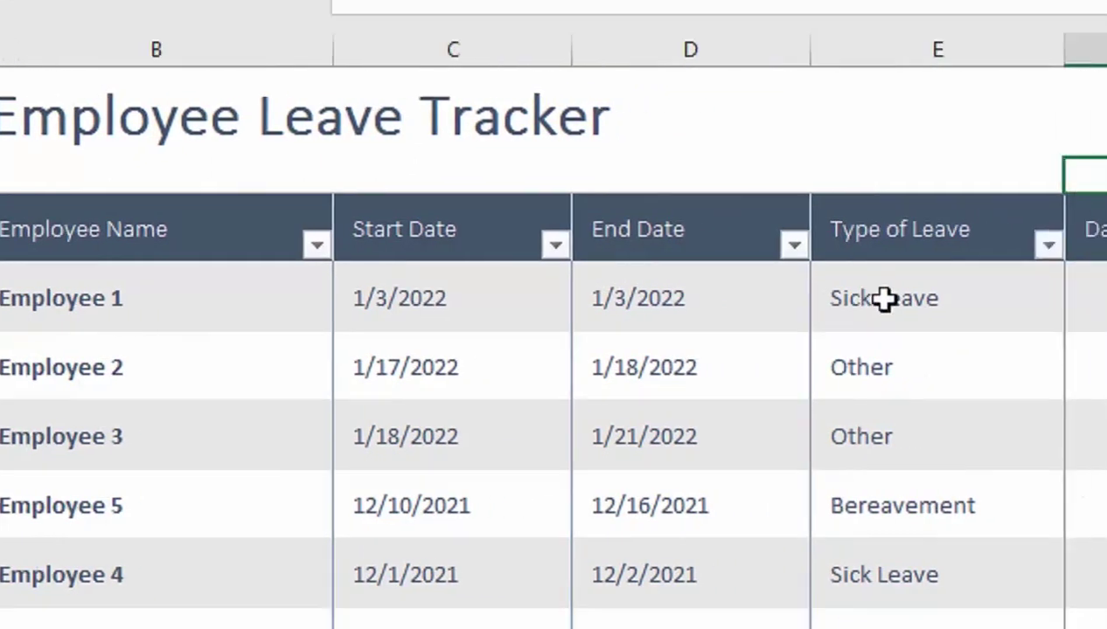
left_click(1097, 302)
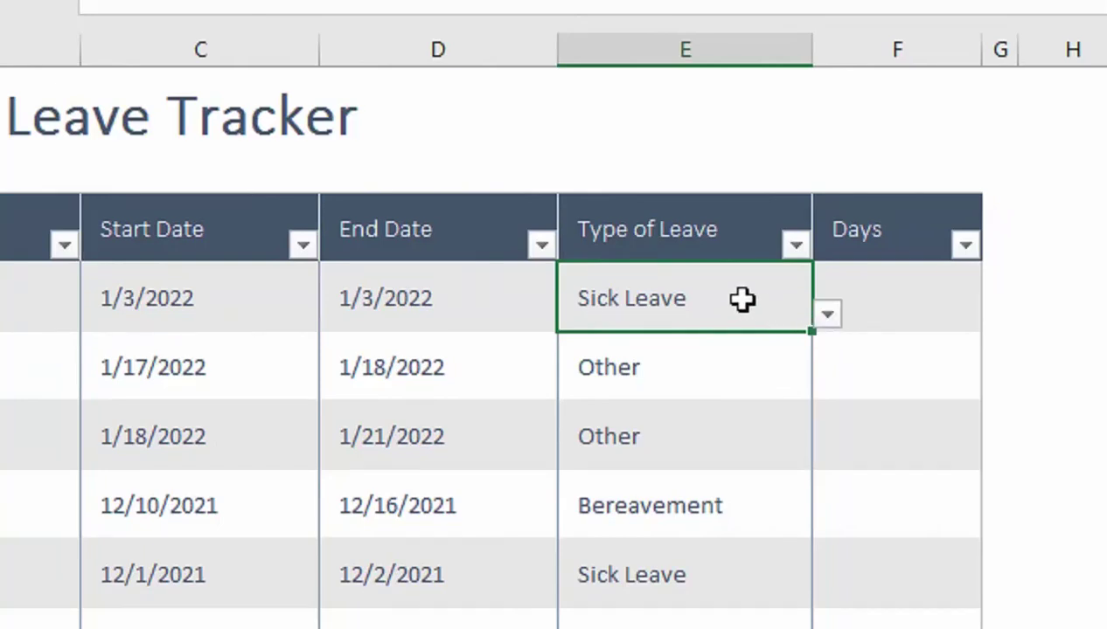
key("ctrl+shift+Down")
key("Delete")
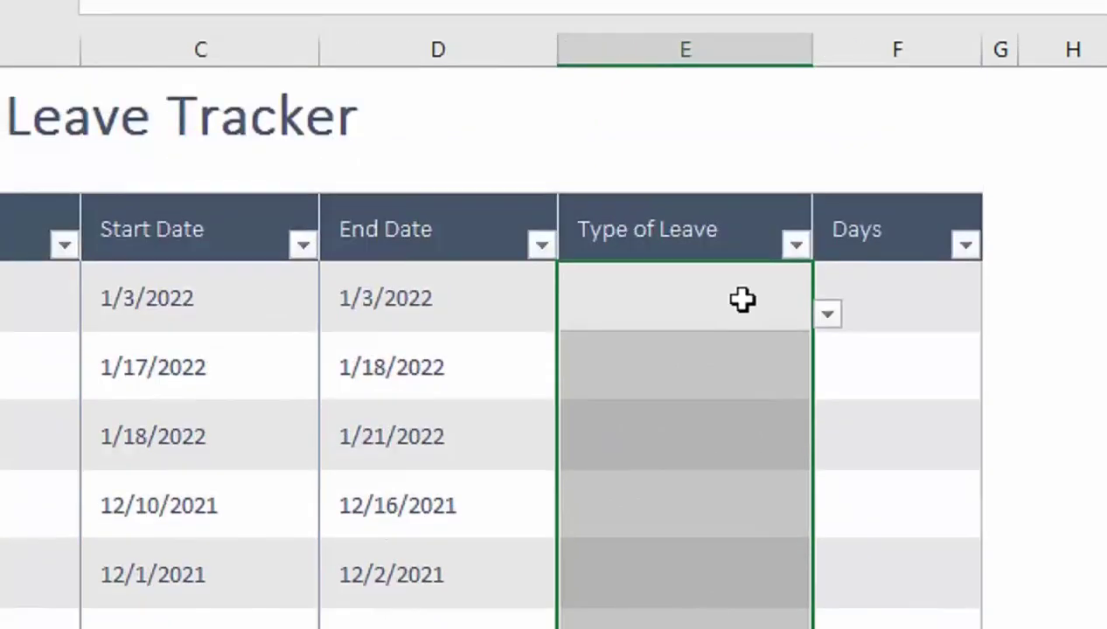
left_click(732, 37)
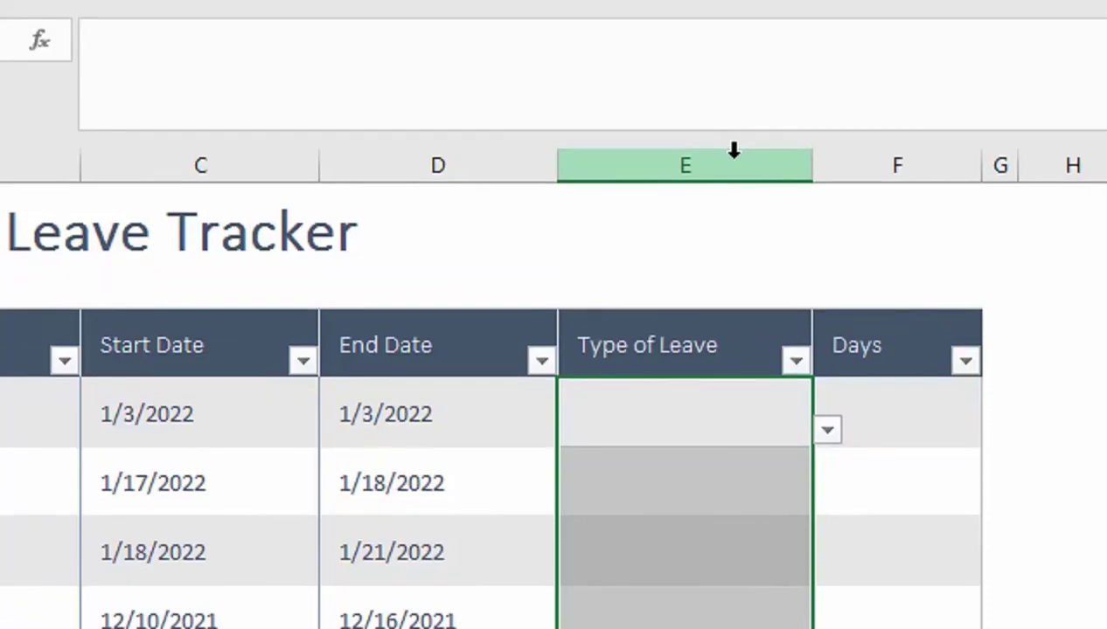
key("ctrl+z")
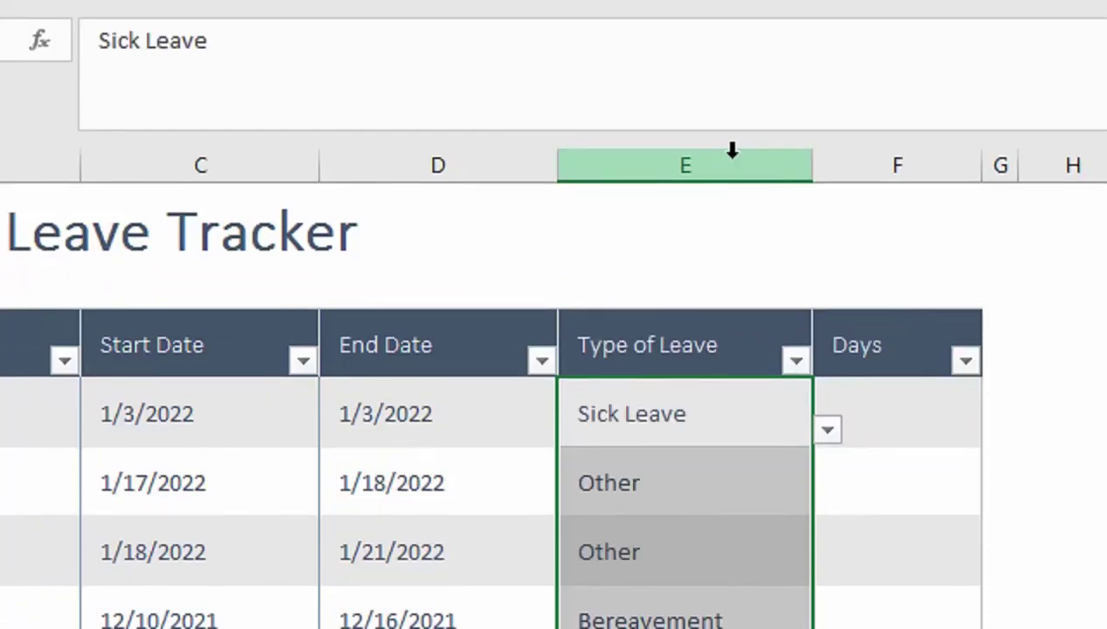
- Copy the Type of Leave entries into column H, starting at H4
key("ctrl+c")
left_click(1028, 387)
key("ctrl+v")
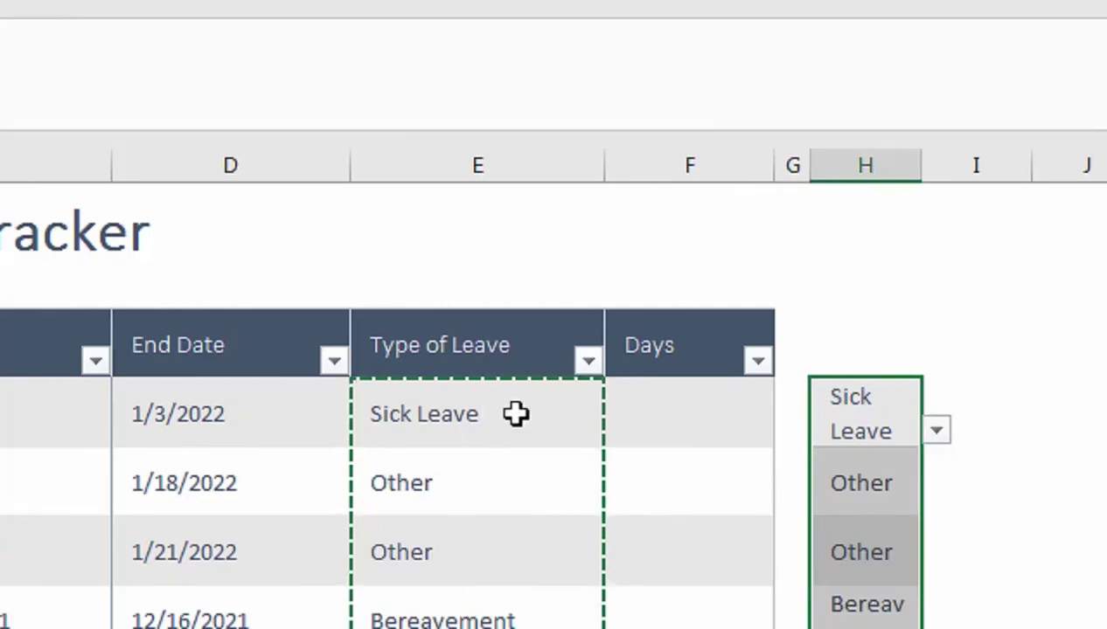
- Clear the existing data validation from all Type of Leave cells, from E4 down
left_click(443, 405)
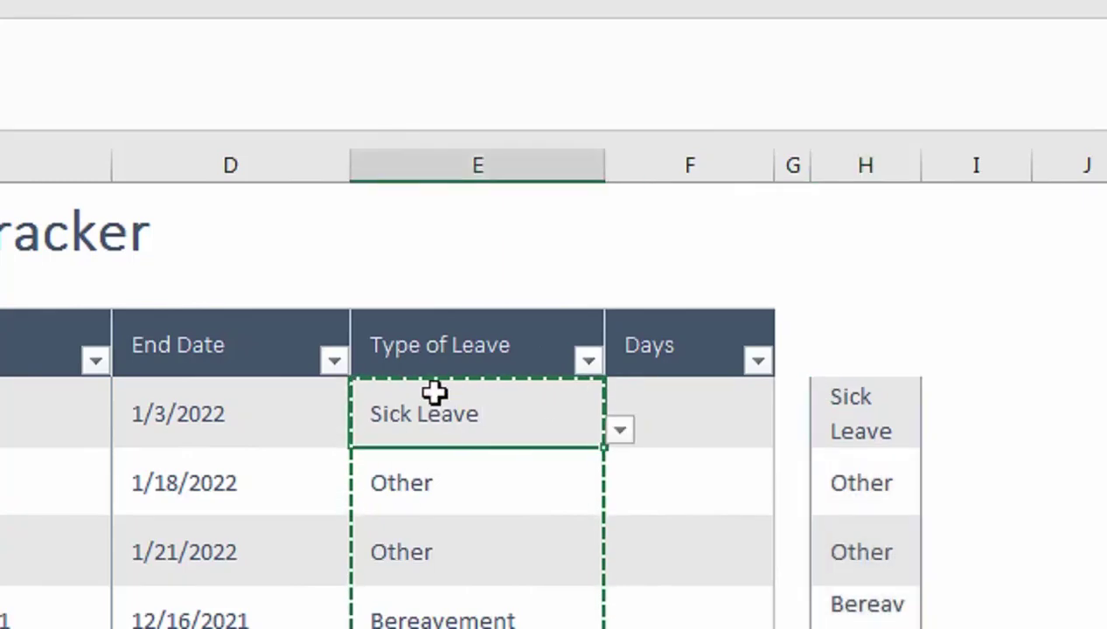
key("ctrl+shift+Down")
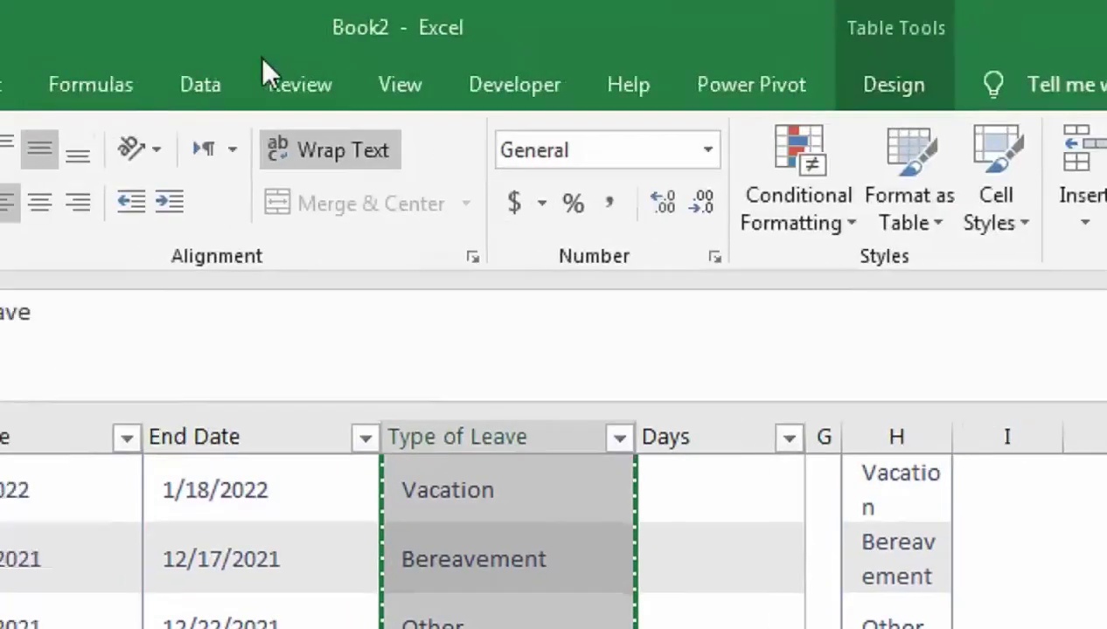
left_click(206, 151)
left_click(847, 217)
left_click(840, 262)
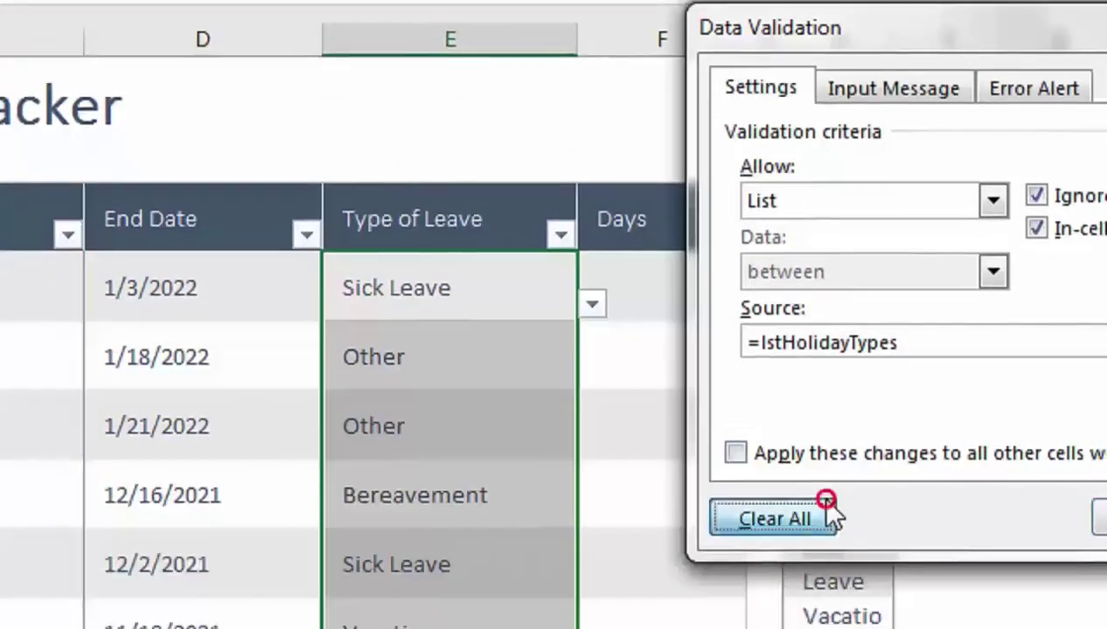
left_click(774, 518)
left_click(1101, 519)
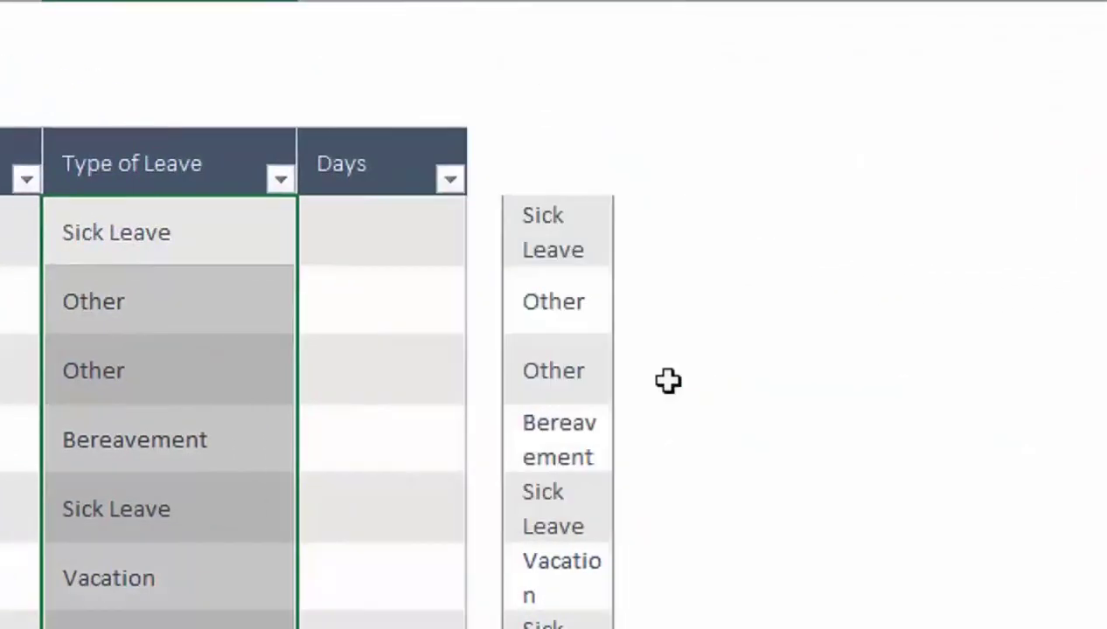
- Set the data validation of the Type of Leave cells, from E4 down, to allow a List
left_click(490, 282)
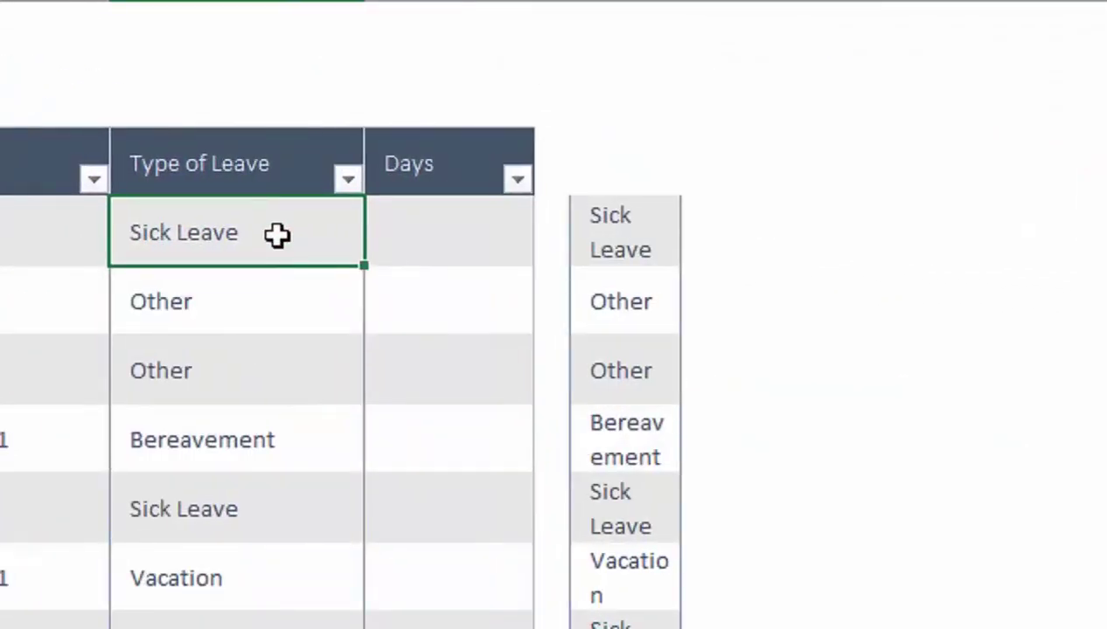
key("ctrl+shift+Down")
left_click(603, 177)
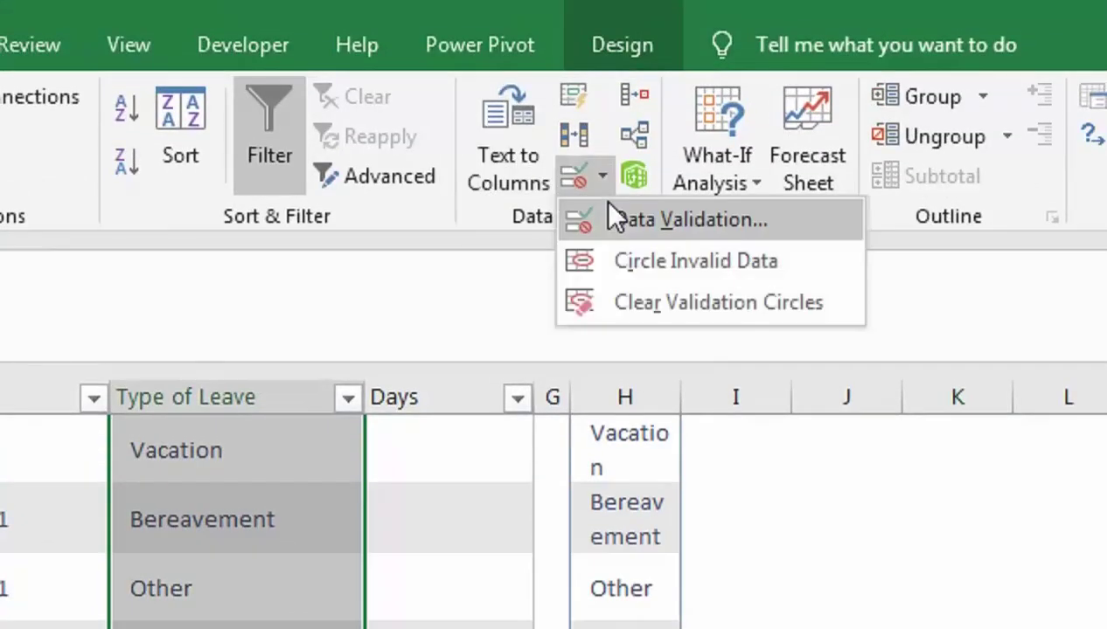
left_click(616, 218)
left_click(629, 260)
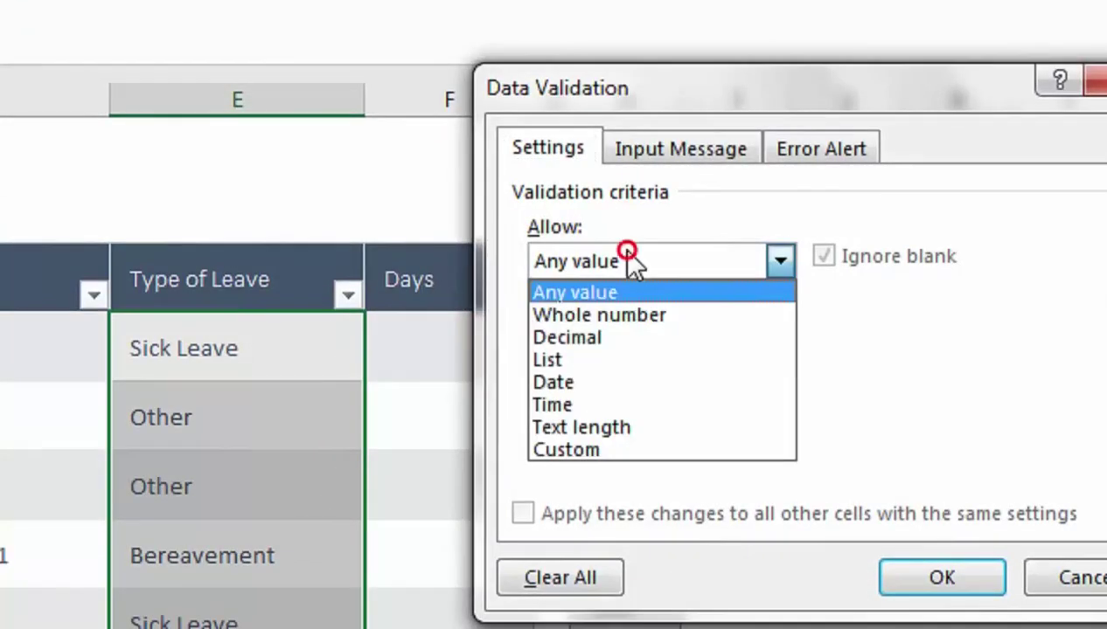
left_click(551, 360)
left_click(559, 396)
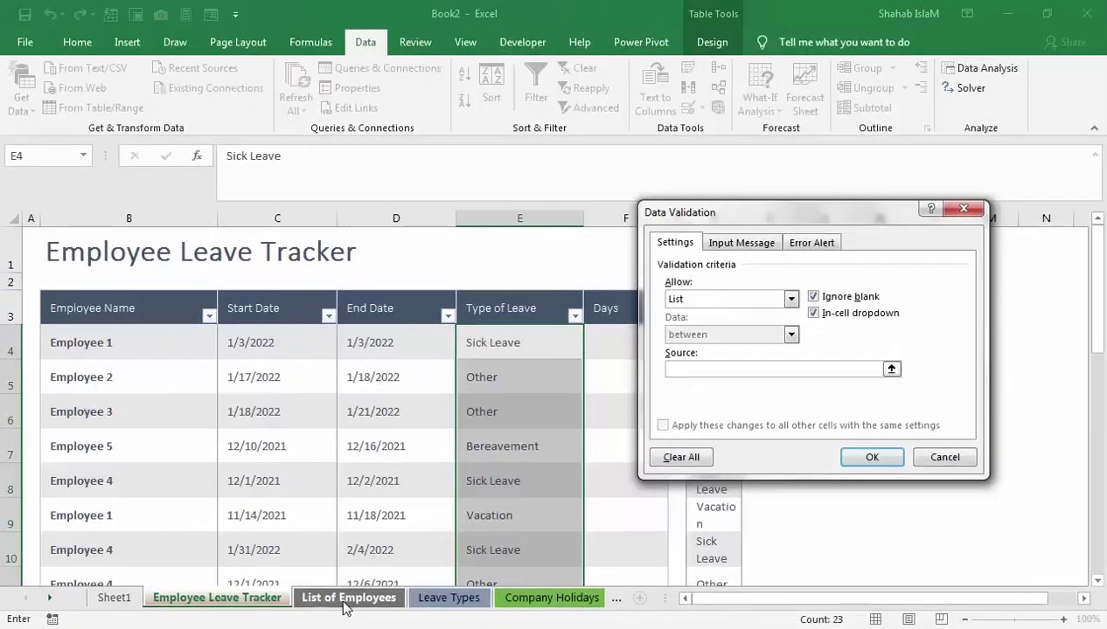
- Use the entries on the Leave Types sheet as the validation list source, apply it, and check the dropdown in E5
left_click(448, 598)
left_click_drag(130, 347, 134, 437)
left_click(861, 458)
left_click(551, 376)
left_click(591, 384)
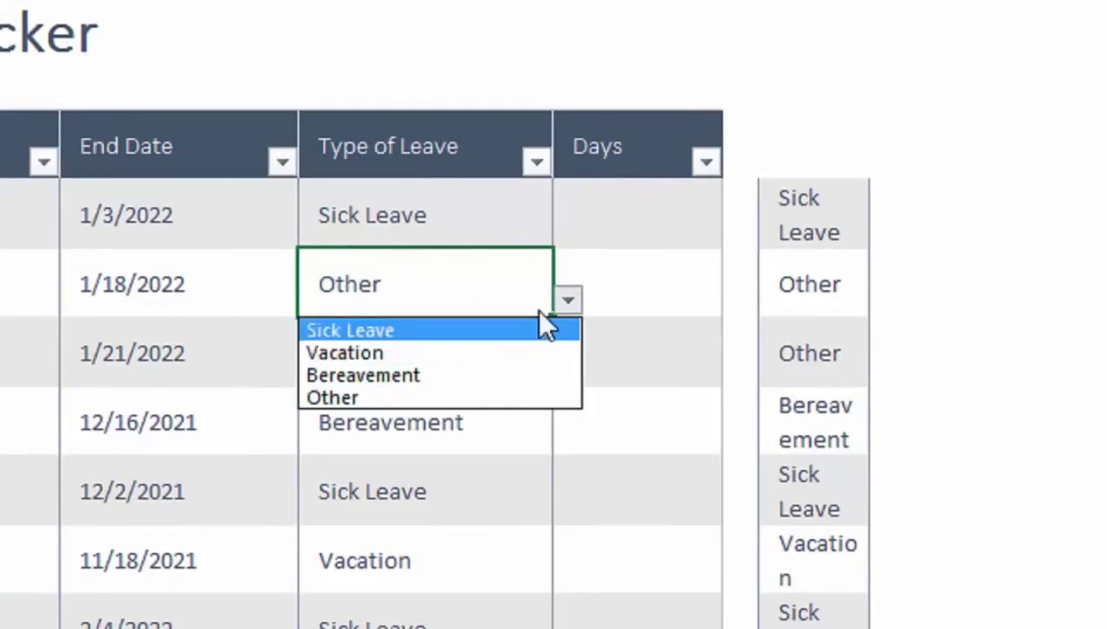
left_click(499, 217)
left_click(504, 192)
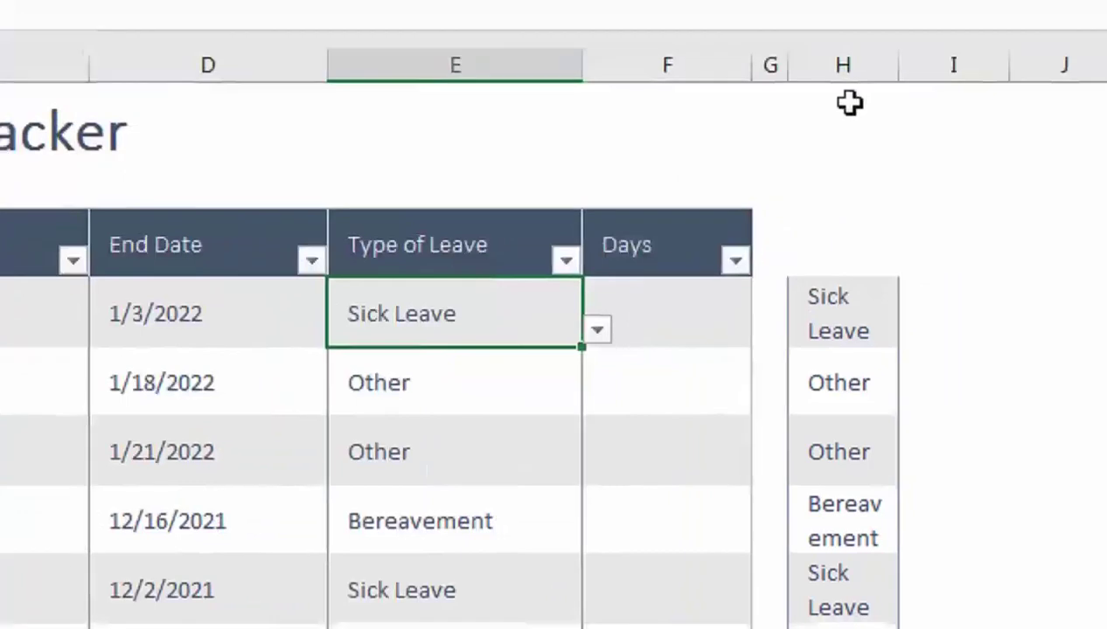
- Delete column H with the copied leave types
left_click(850, 74)
right_click(853, 65)
left_click(908, 338)
- Start a NETWORKDAYS formula in F4 of the Days column, using the row's Start Date and End Date as the first two arguments
left_click(670, 306)
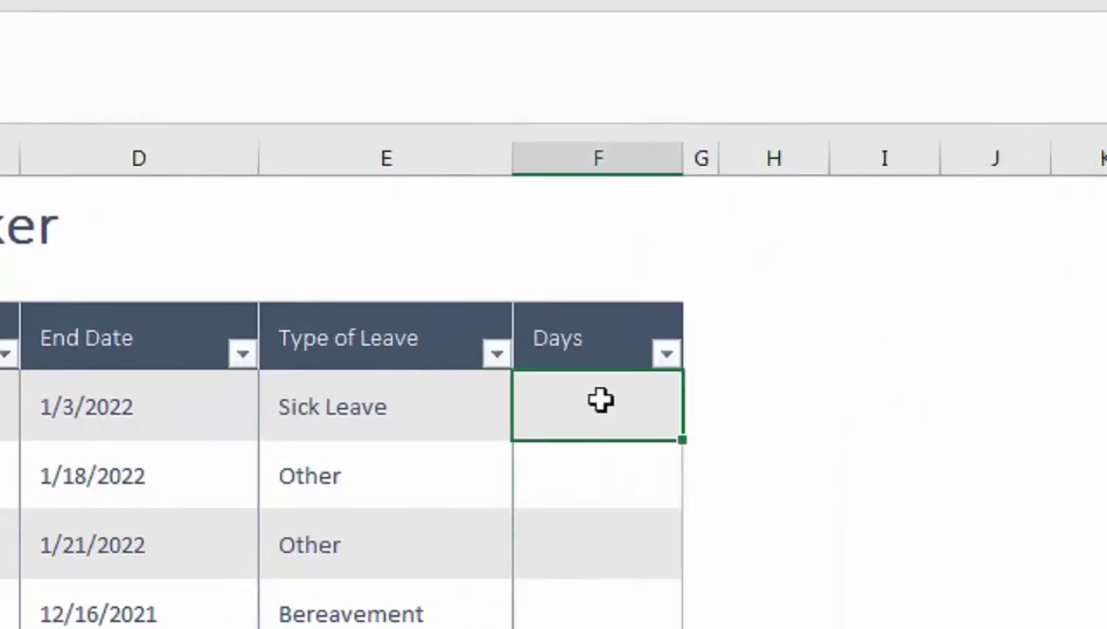
type("=ne")
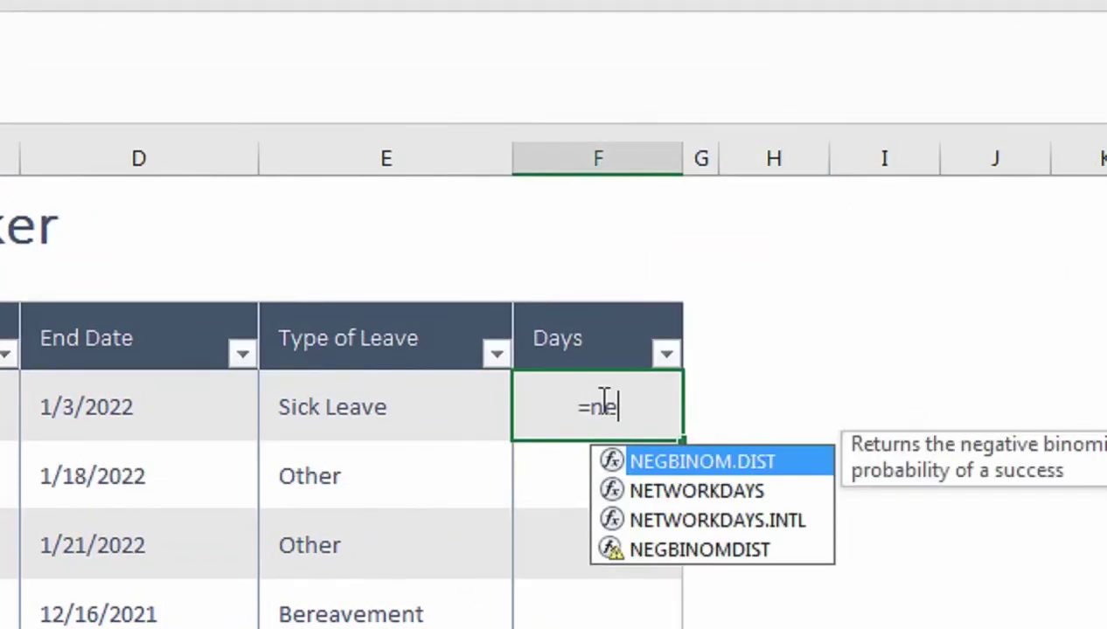
key("Down")
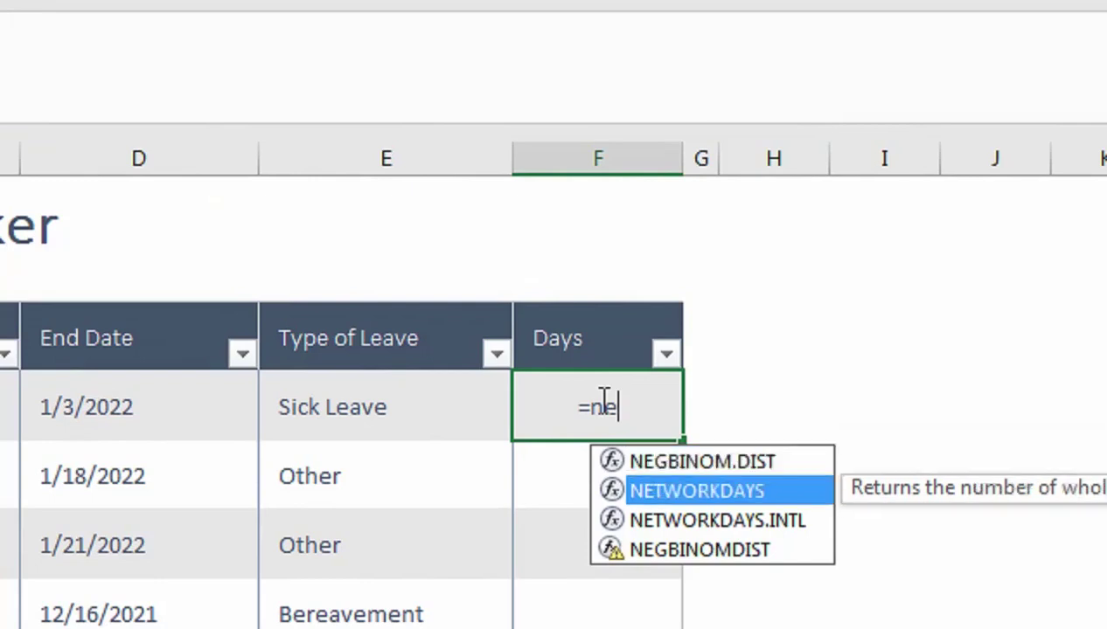
key("Tab")
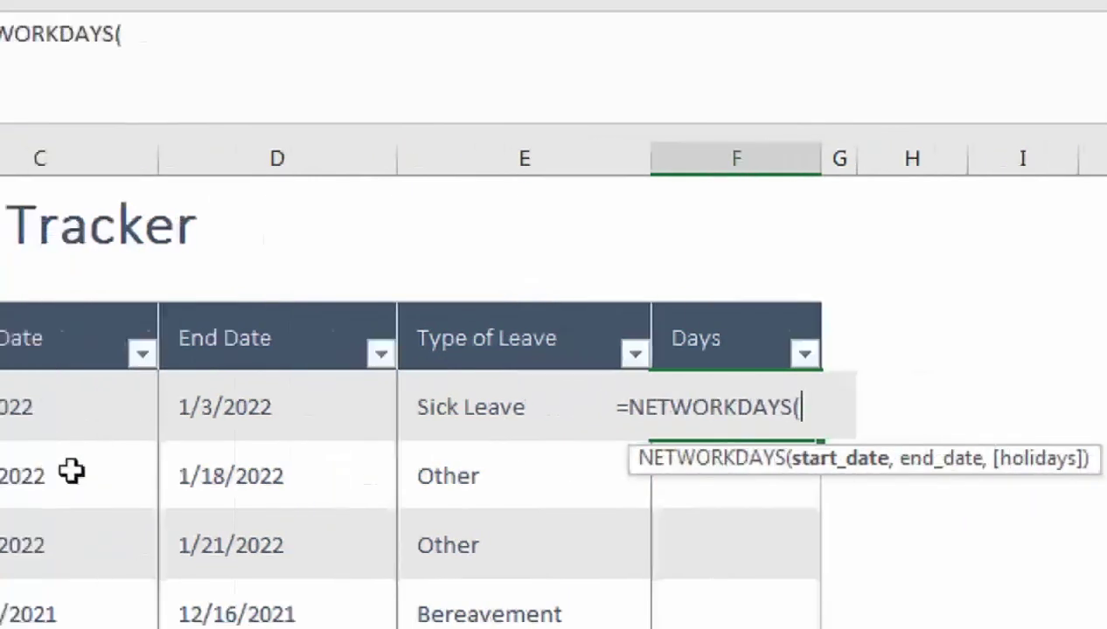
left_click(264, 418)
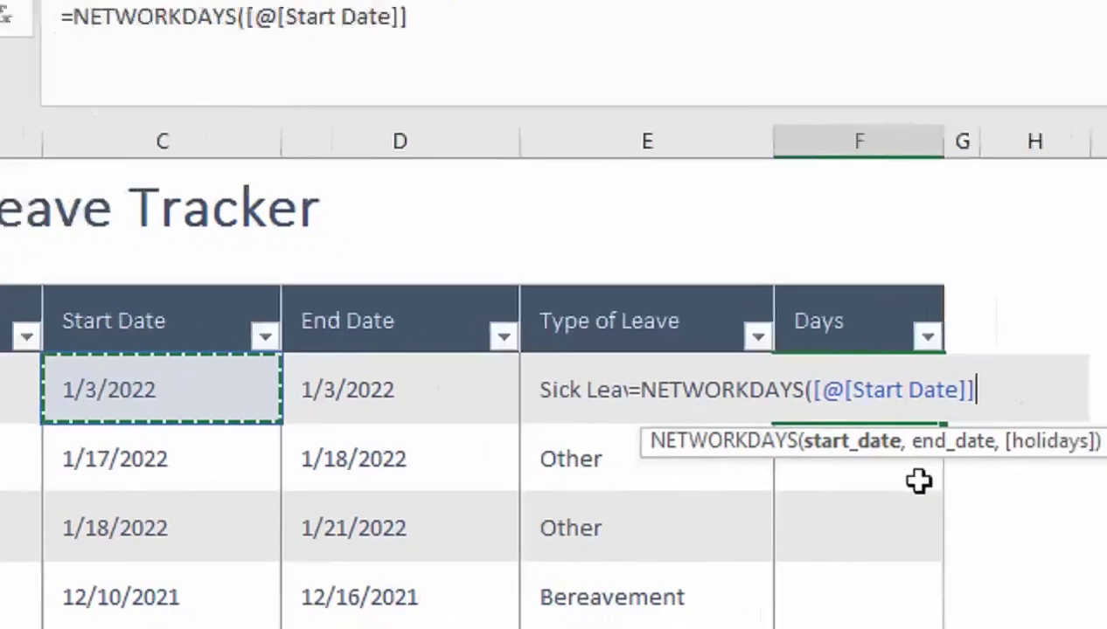
type(",")
left_click(506, 389)
type(",")
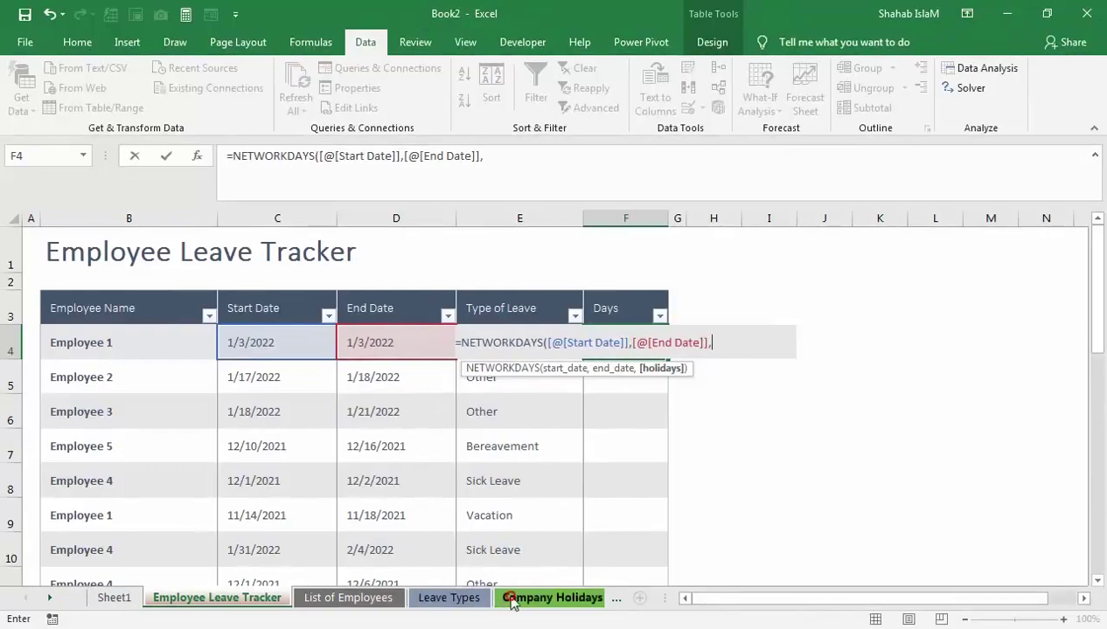
- Use the dates in the Company Holidays table column as the holidays argument, complete the formula, and check it in F4
left_click(513, 601)
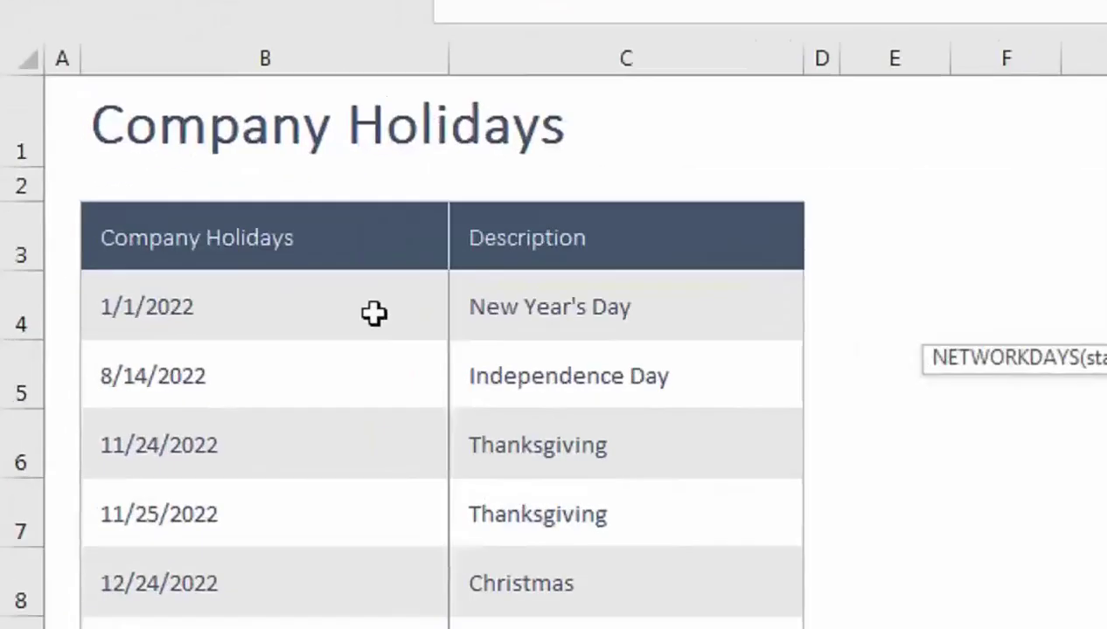
left_click_drag(187, 347, 182, 515)
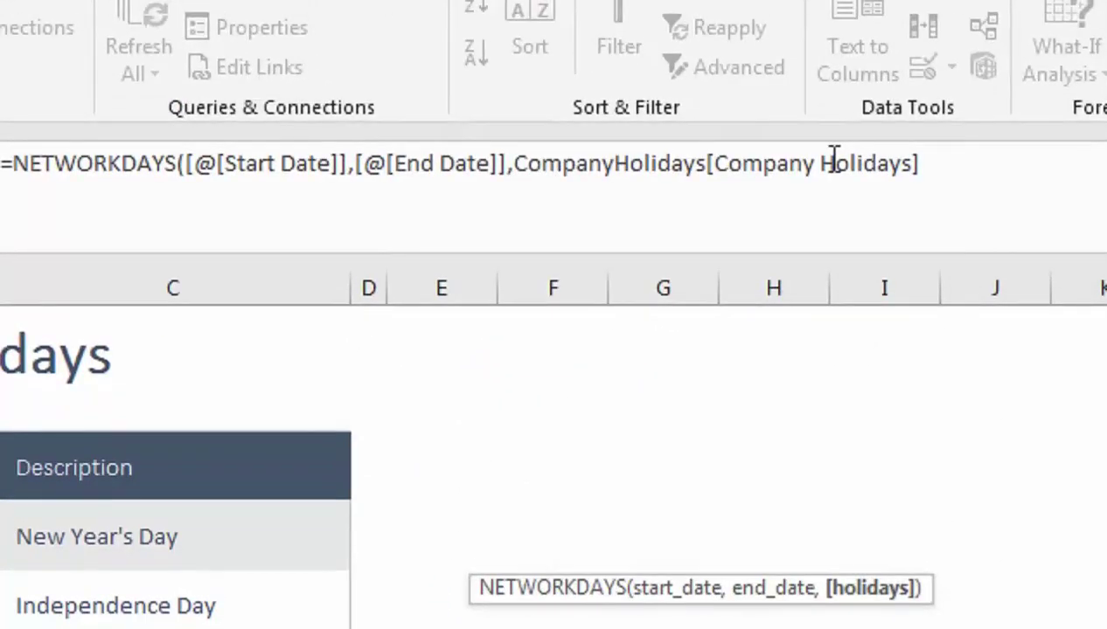
type(")")
key("Return")
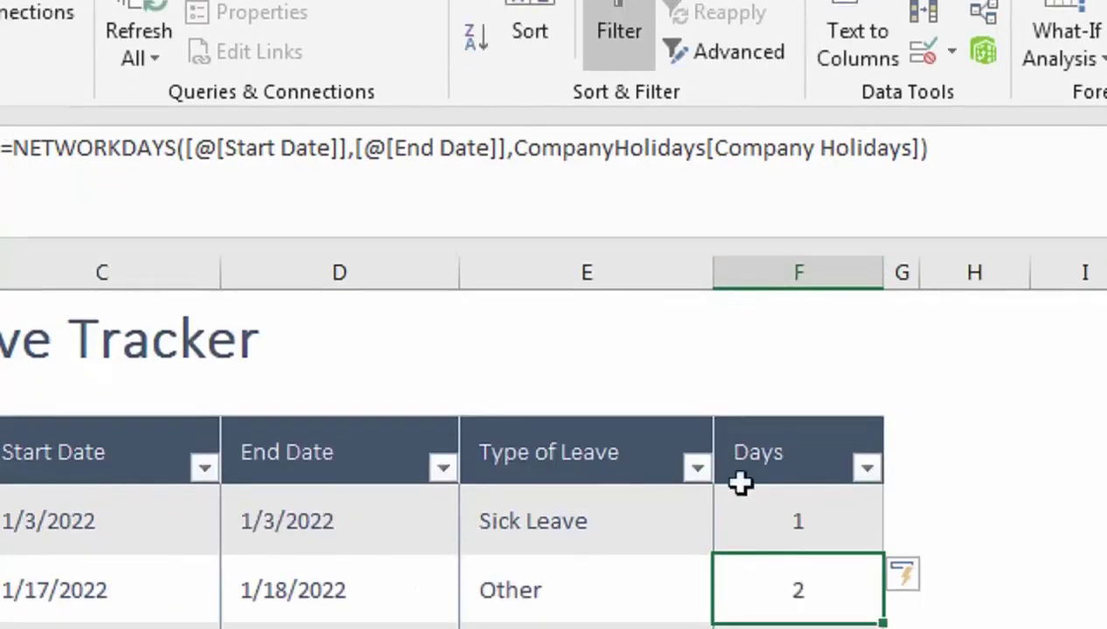
left_click(774, 525)
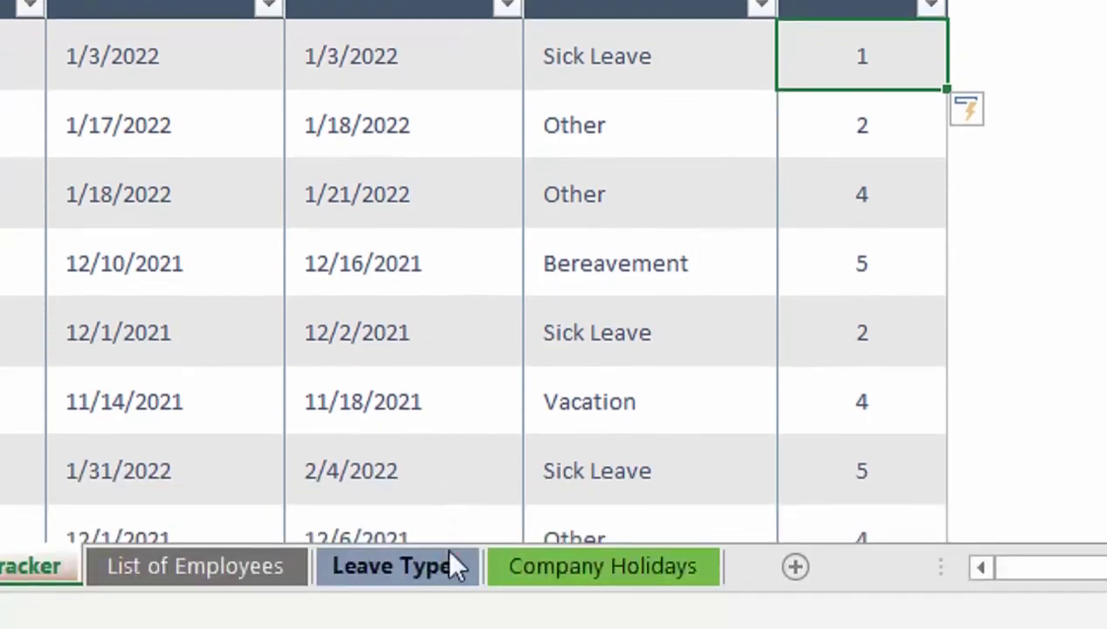
- Look through the Leave Types, Company Holidays and List of Employees sheets, and return to the Employee Leave Tracker sheet
left_click(452, 563)
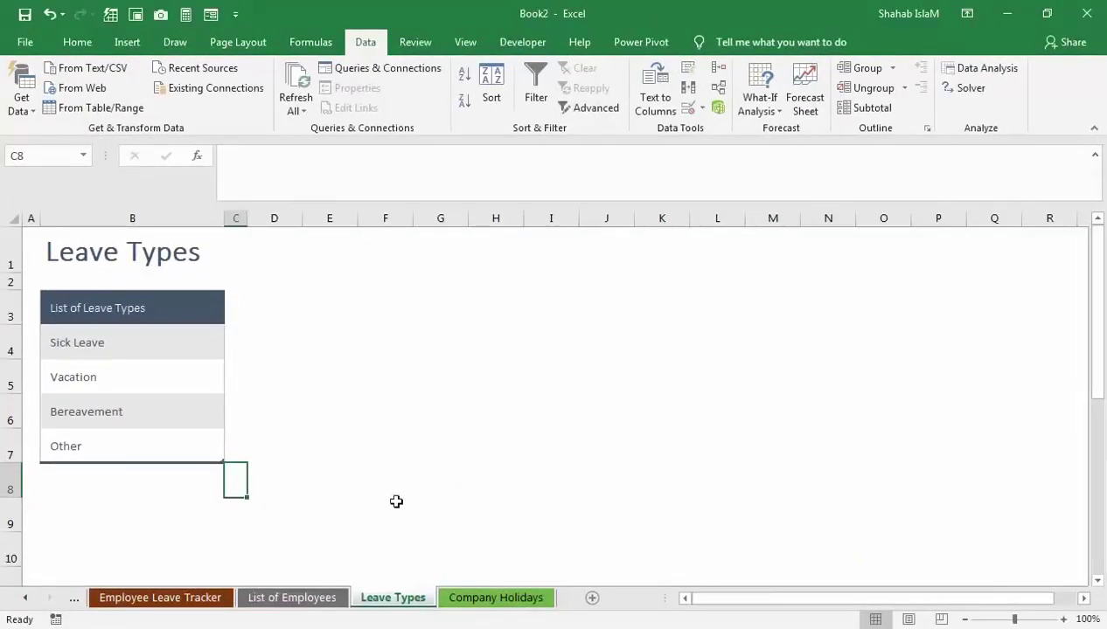
left_click(502, 575)
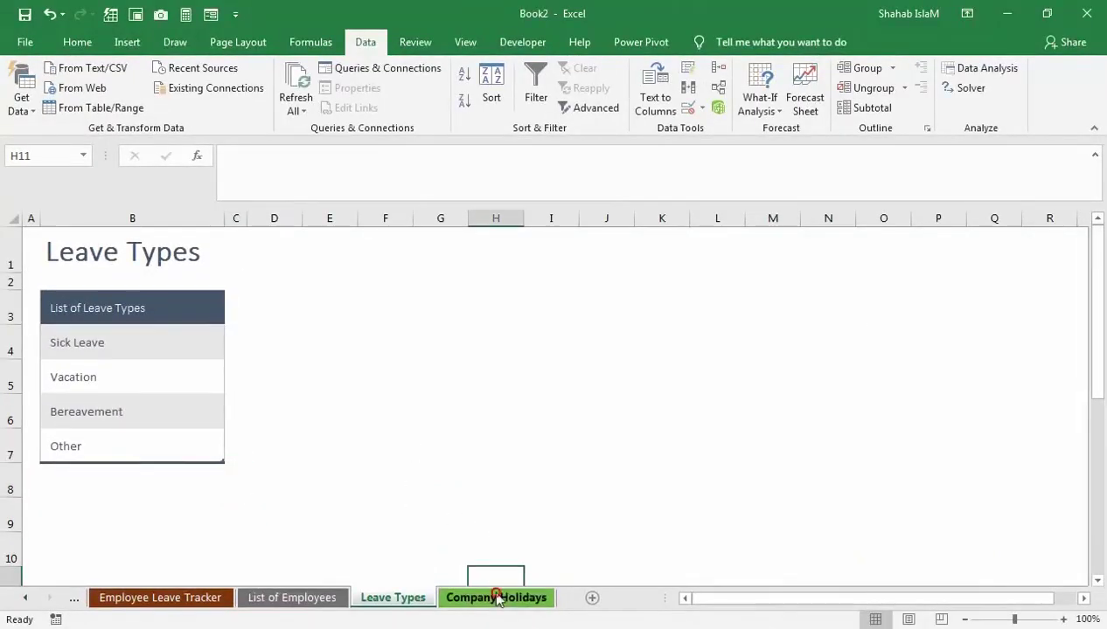
left_click(496, 597)
left_click(370, 597)
left_click(314, 597)
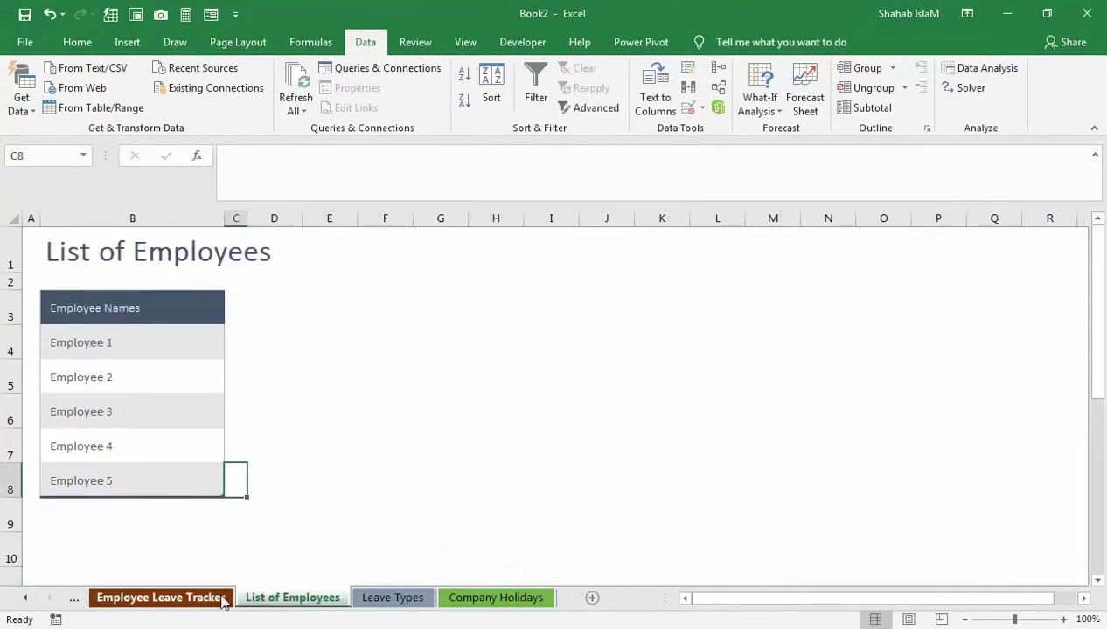
left_click(220, 599)
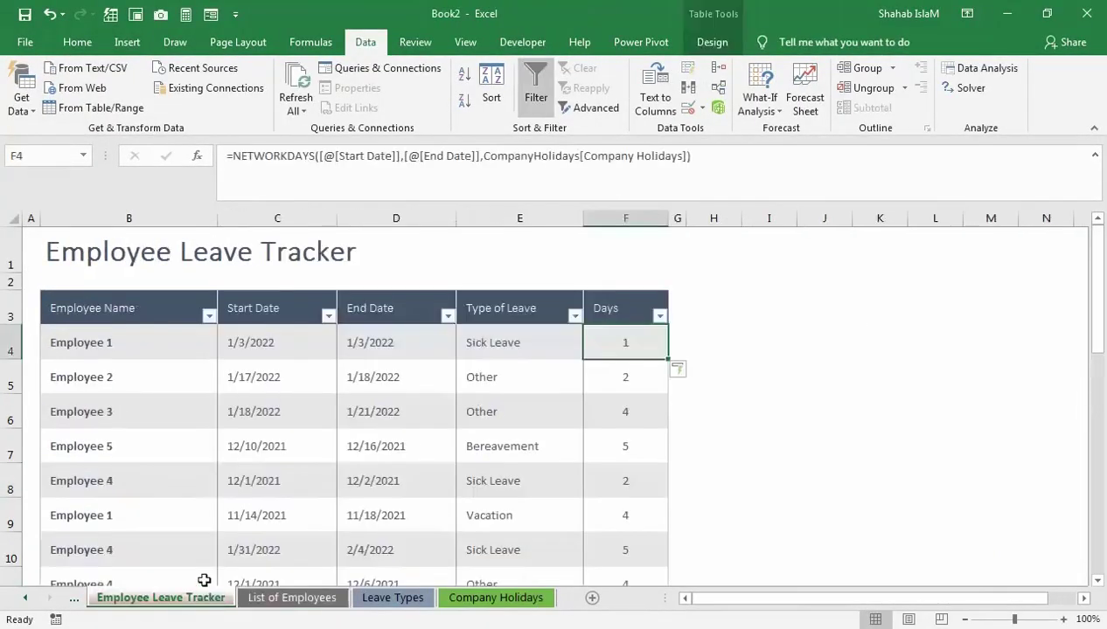
- Create a formula-based conditional formatting rule for all the calendar date cells on Sheet1, from C7 through the December row
left_click(28, 599)
left_click(113, 598)
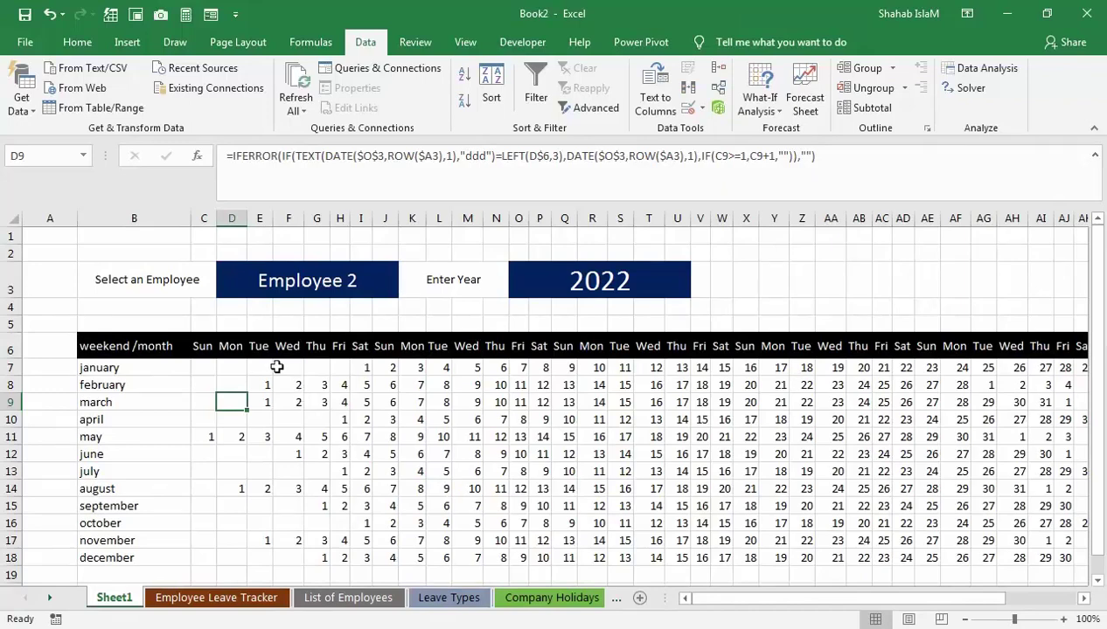
left_click_drag(204, 366, 949, 552)
scroll(949, 552, "left", 5)
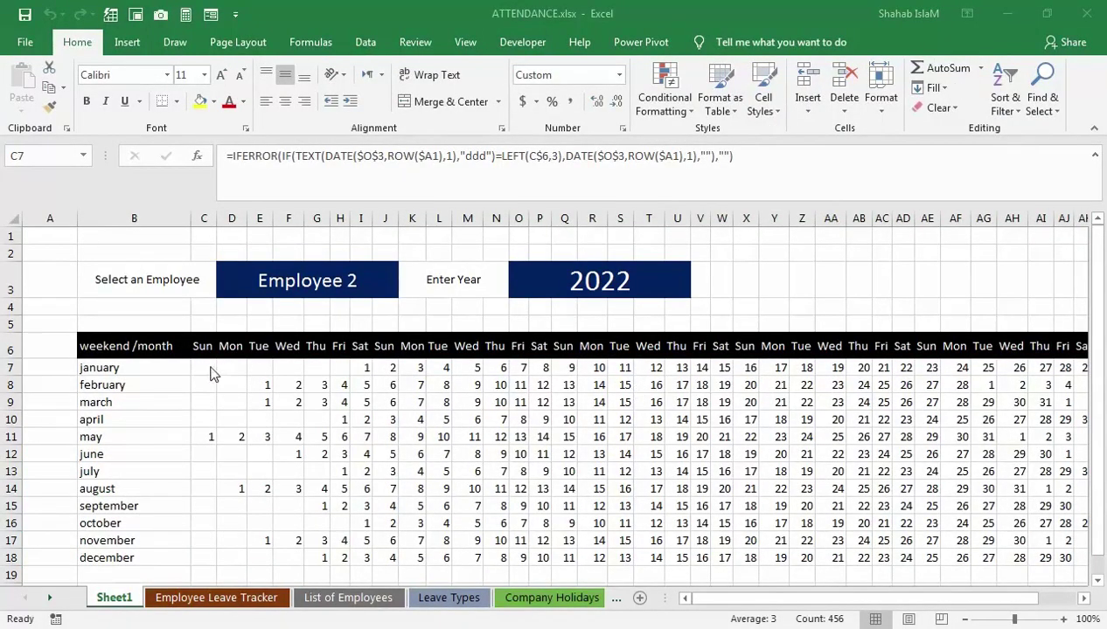
left_click(204, 368)
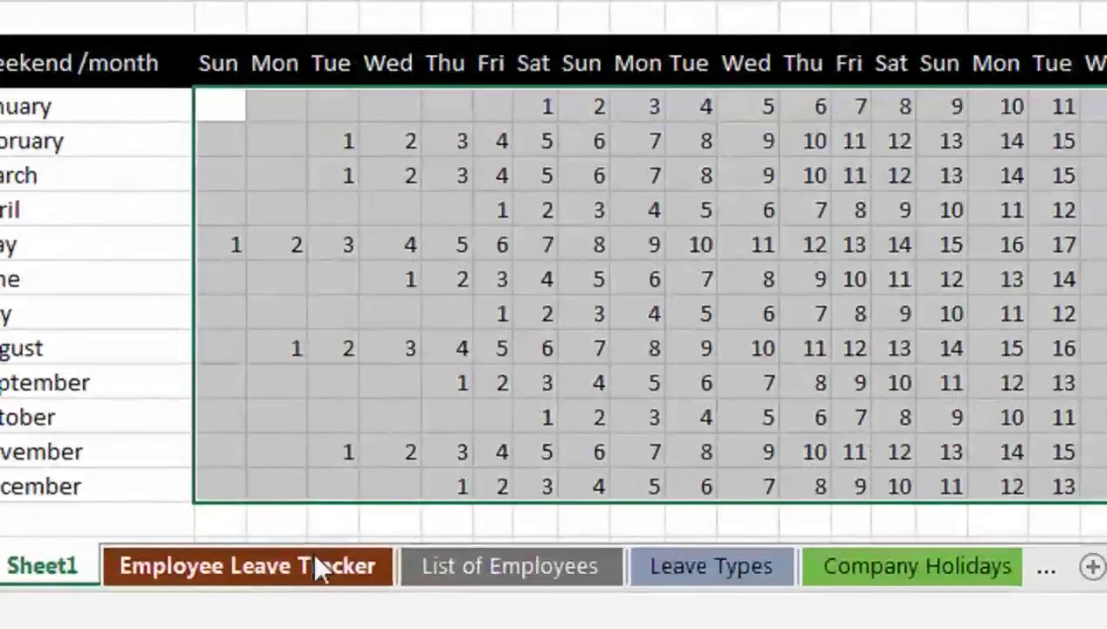
left_click(253, 597)
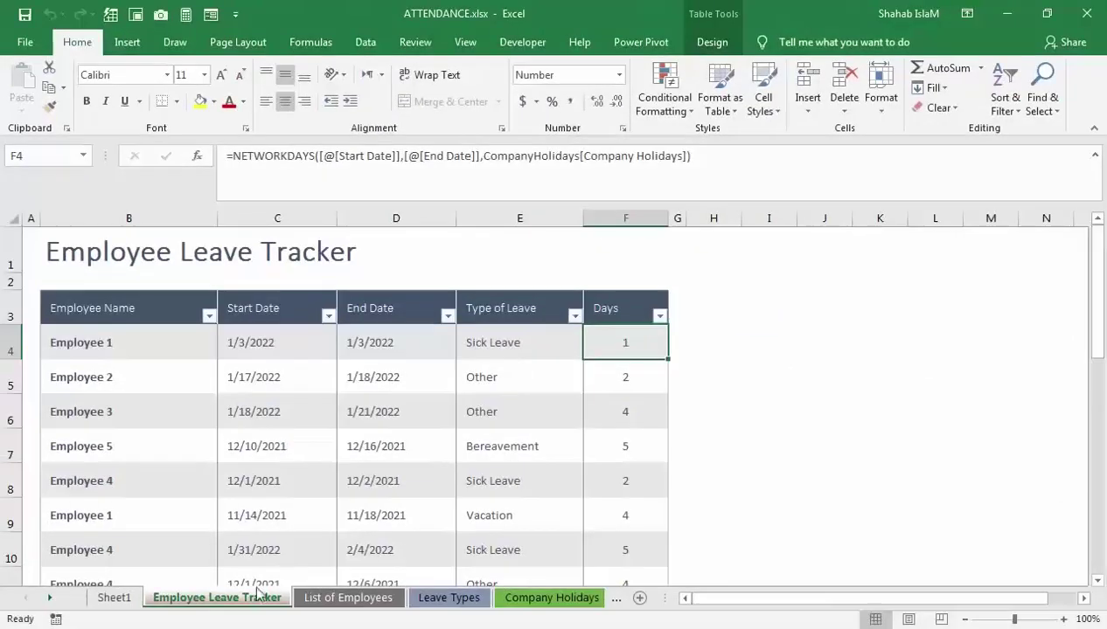
left_click(112, 598)
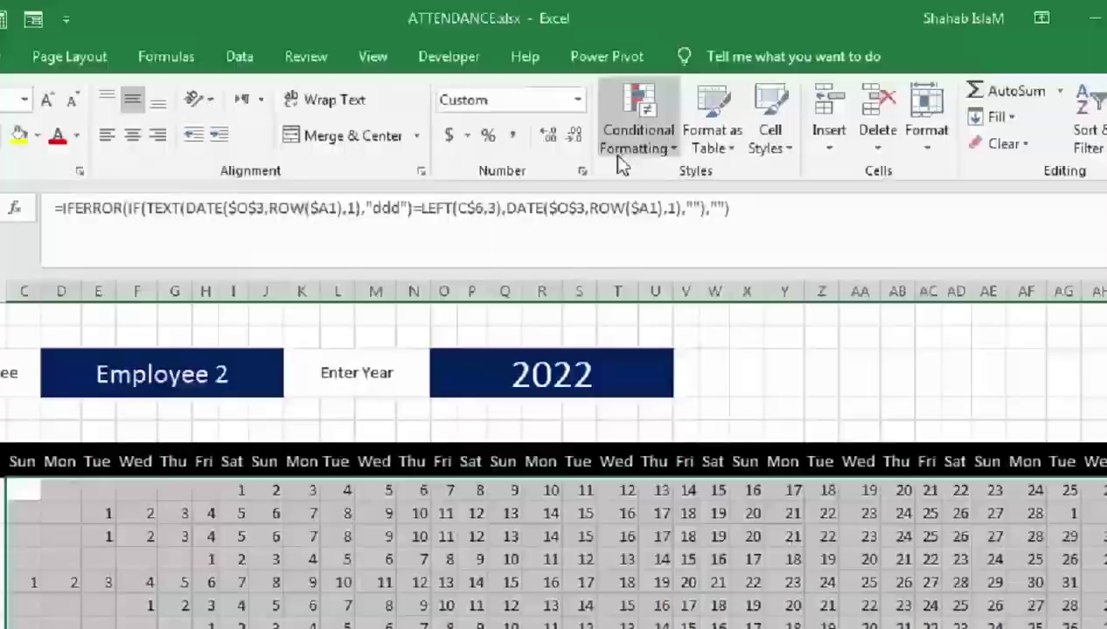
left_click(664, 92)
left_click(585, 371)
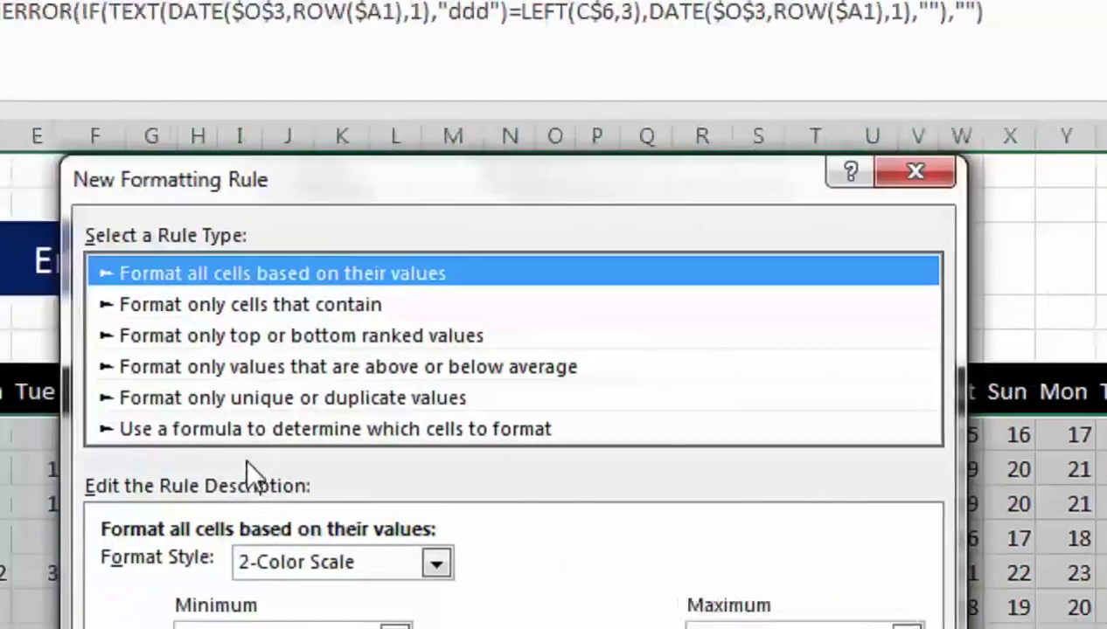
left_click(258, 427)
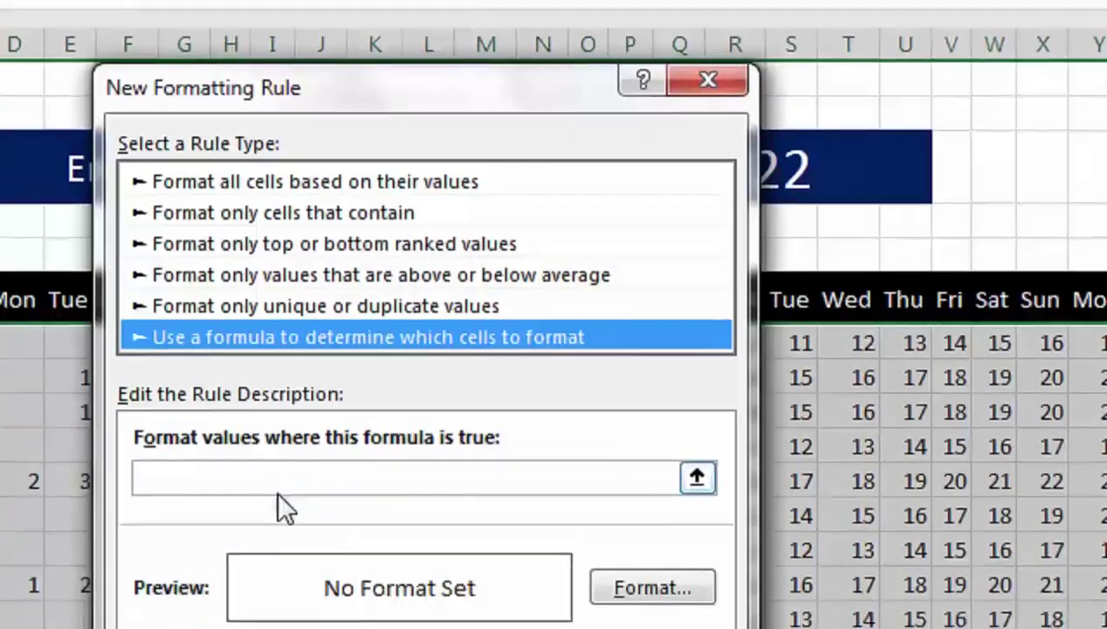
- Begin the rule with a COUNTIFS formula matching the tracker's employee names in $B$4:$B$26 against the selected employee in Sheet1!$D$3
left_click(281, 557)
type("=x")
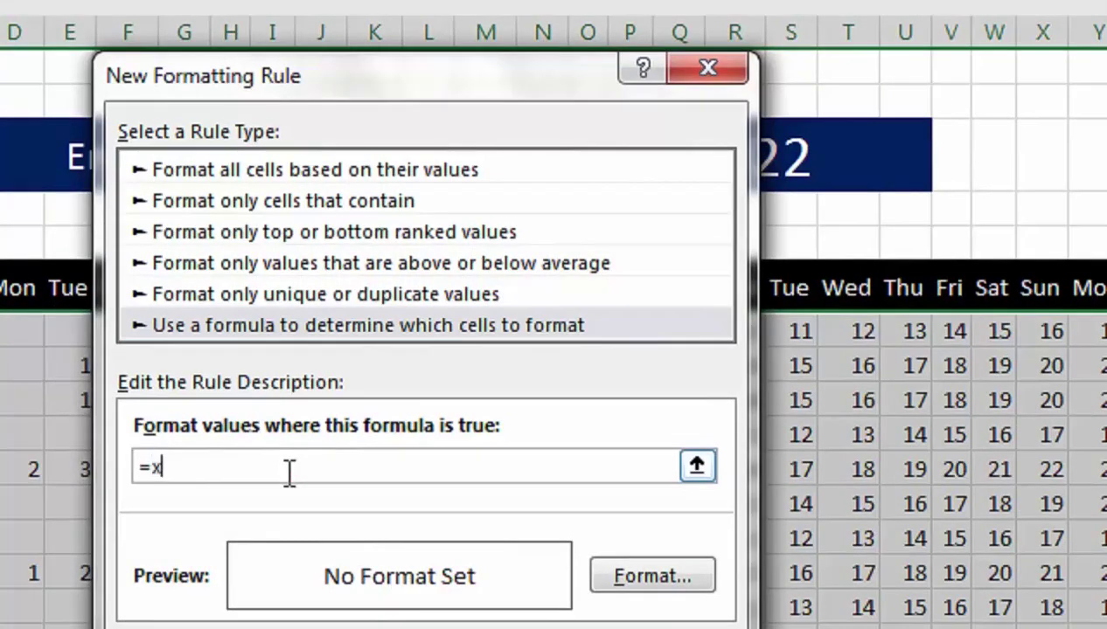
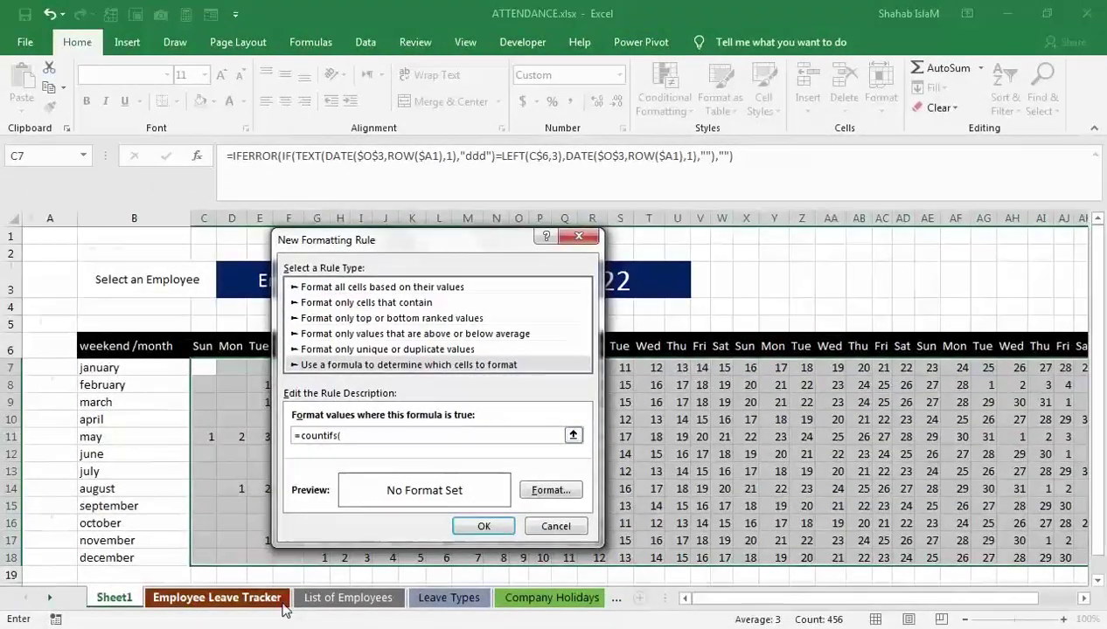
left_click(217, 598)
left_click(114, 295)
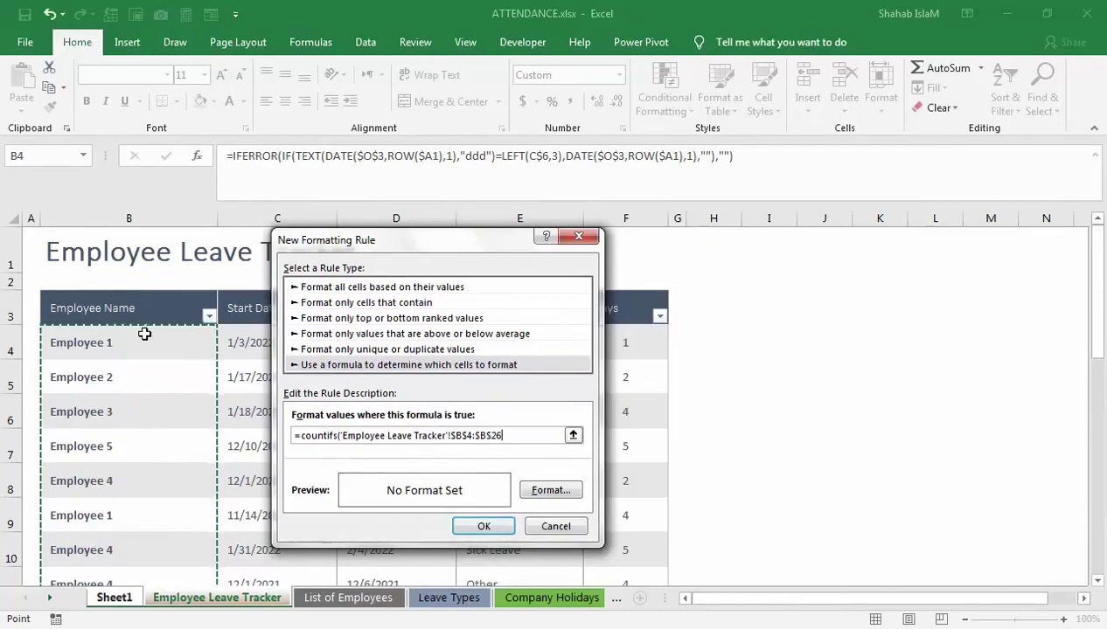
type(",")
left_click(117, 601)
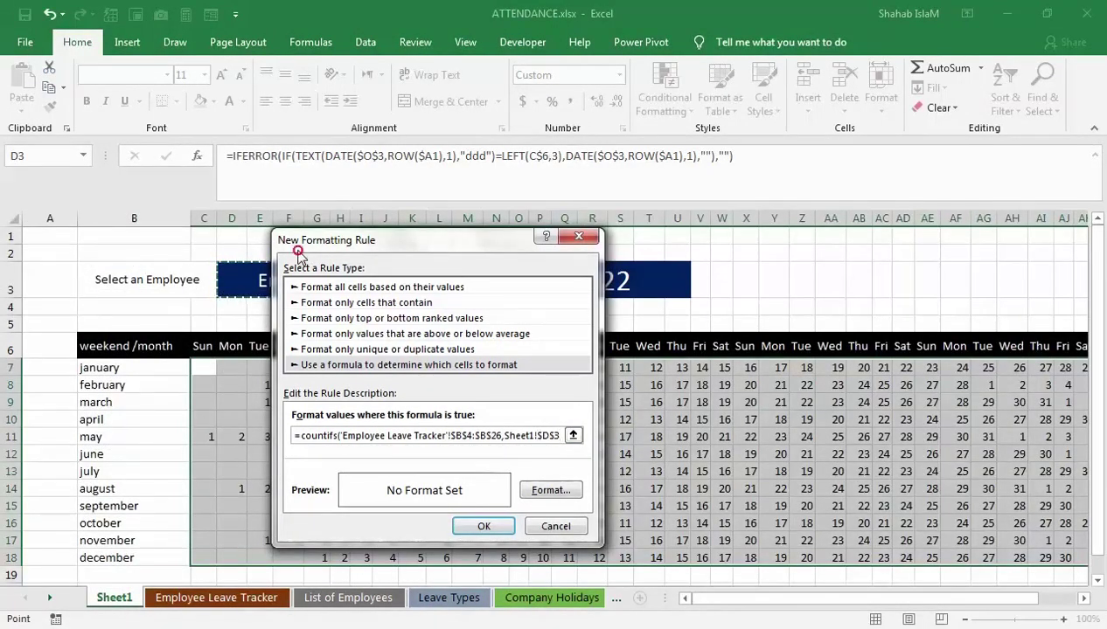
left_click(254, 266)
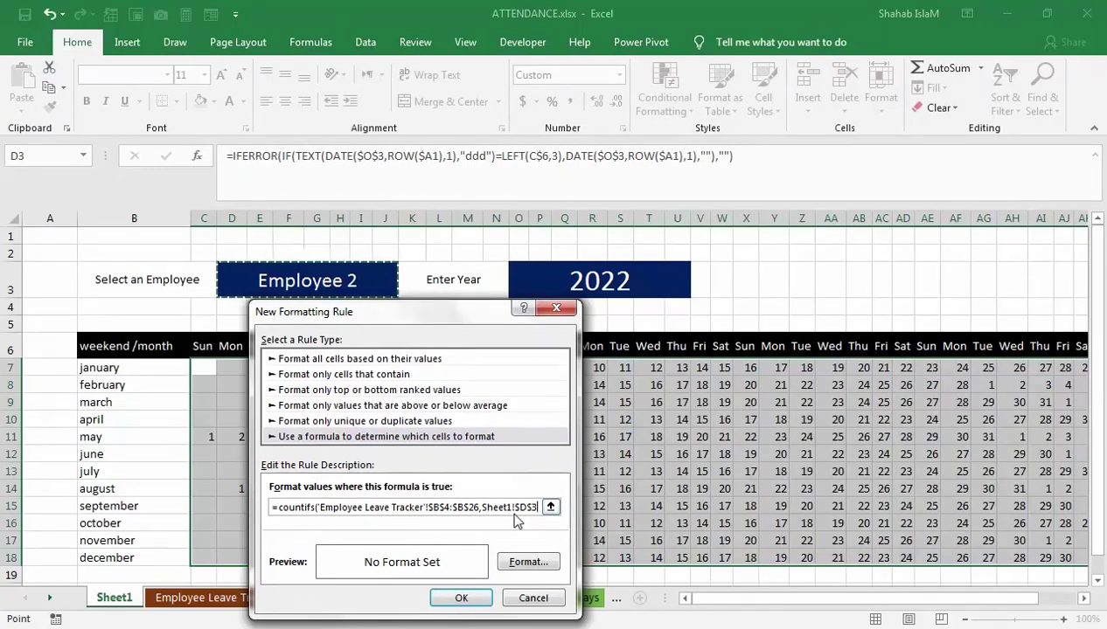
type(",")
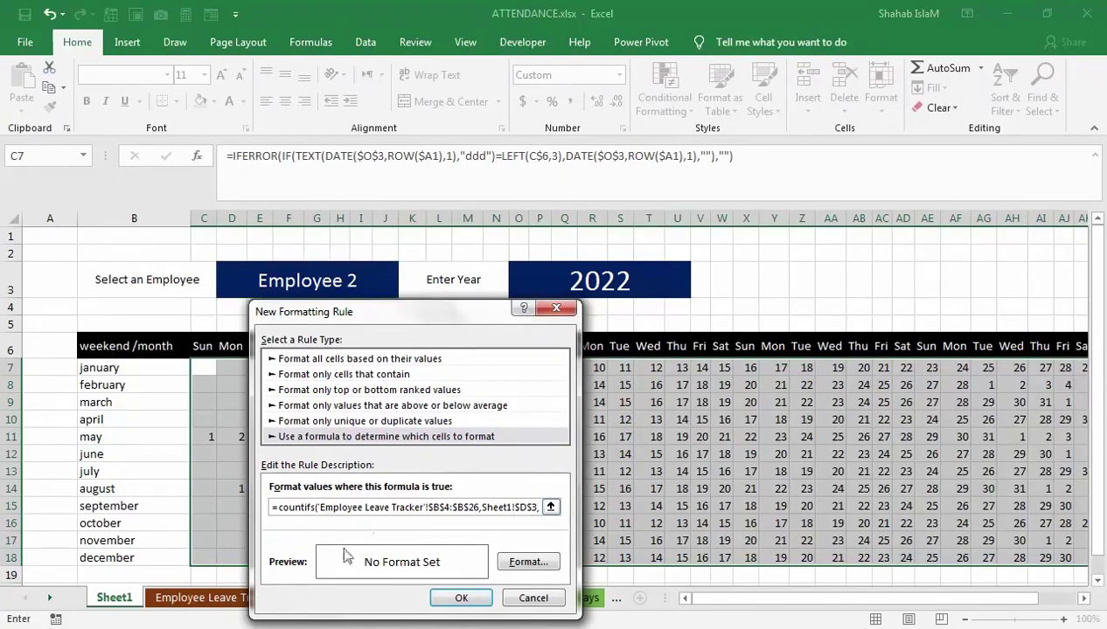
- Extend the rule's COUNTIFS with the tracker's start dates in $C$4:$C$26 and the criterion "<="&Sheet1!$C$7
left_click(201, 597)
left_click(237, 291)
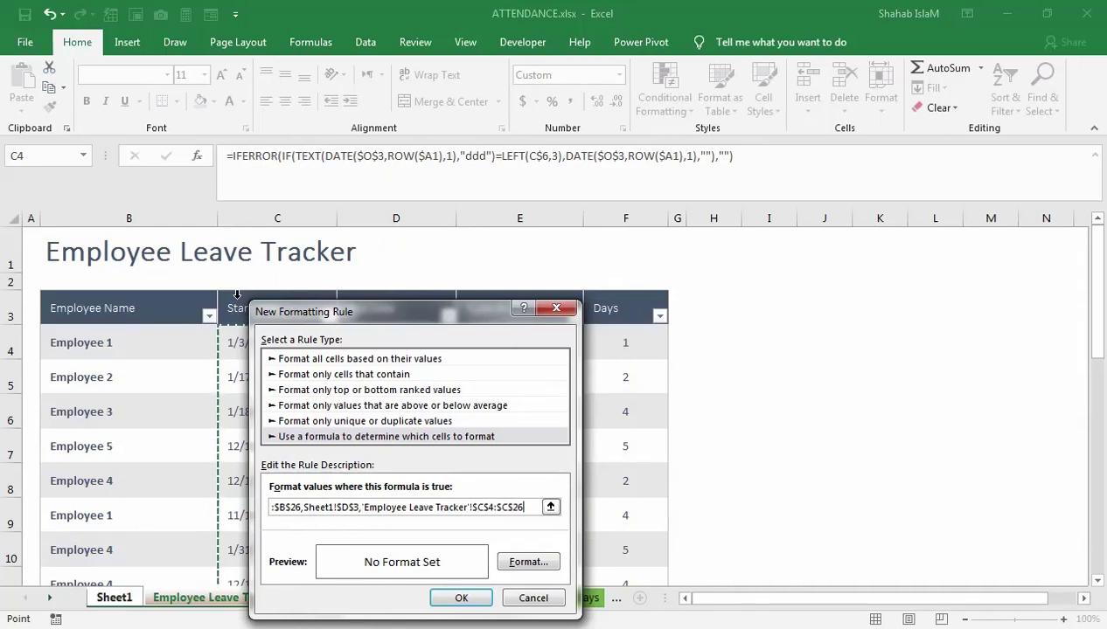
type(",")
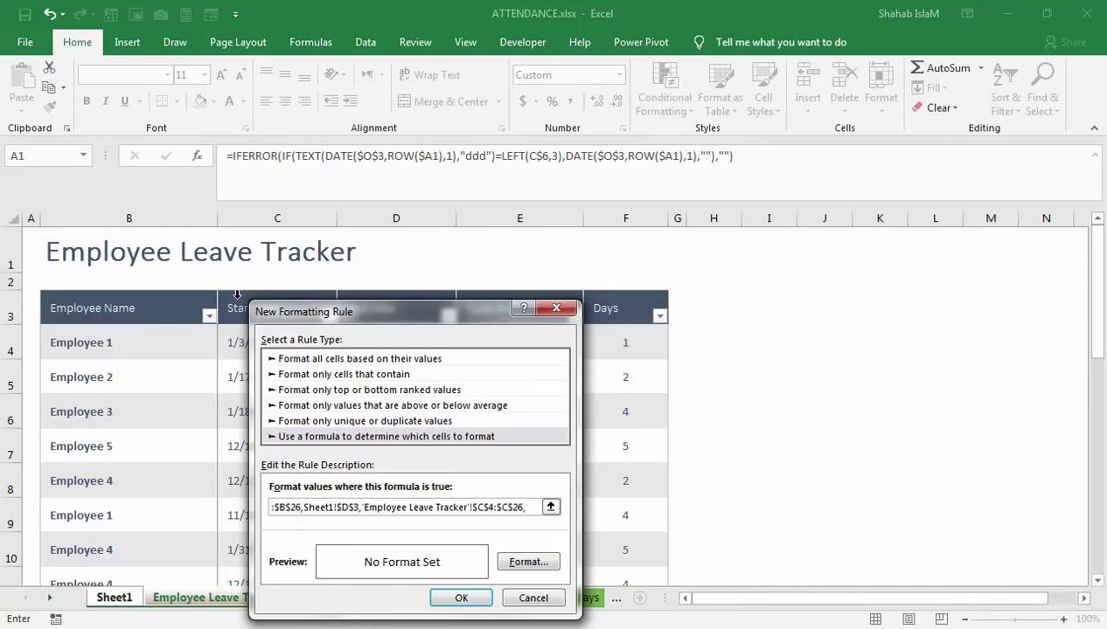
type("\"<=")
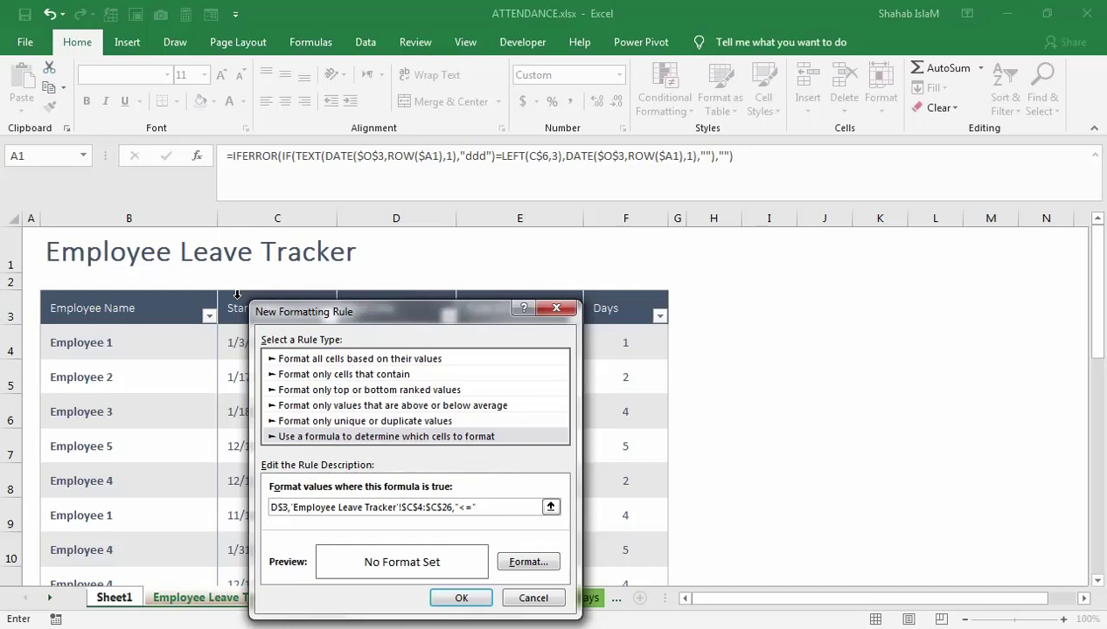
type("\"&")
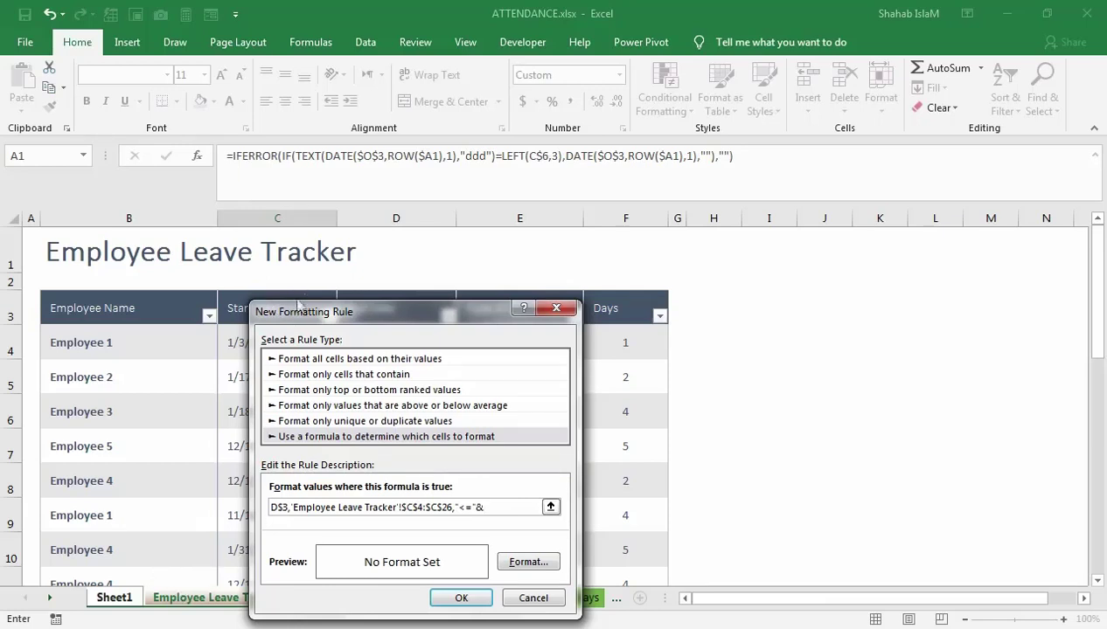
left_click(123, 598)
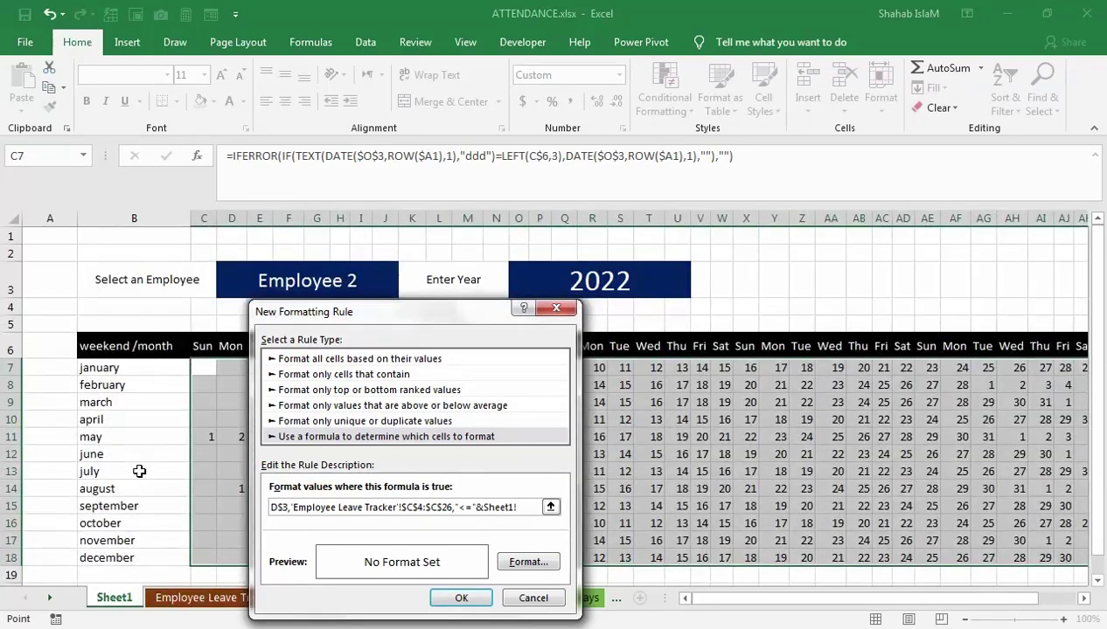
left_click_drag(303, 319, 339, 323)
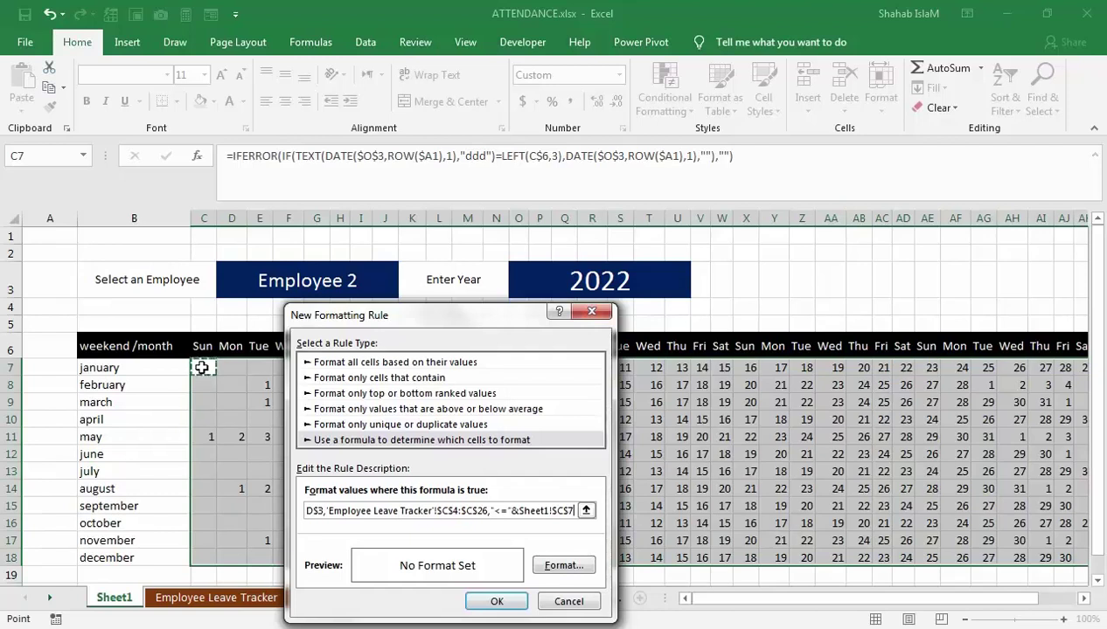
type(",")
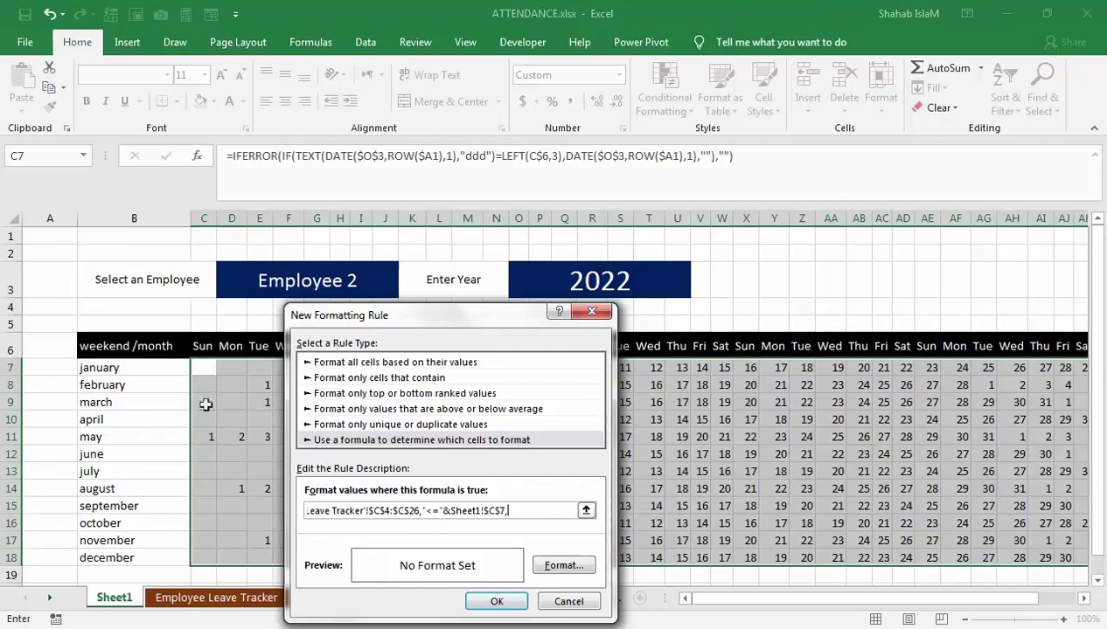
- Add the tracker's End Date range $D$4:$D$26 as the next criteria range of the COUNTIFS formula
left_click(218, 598)
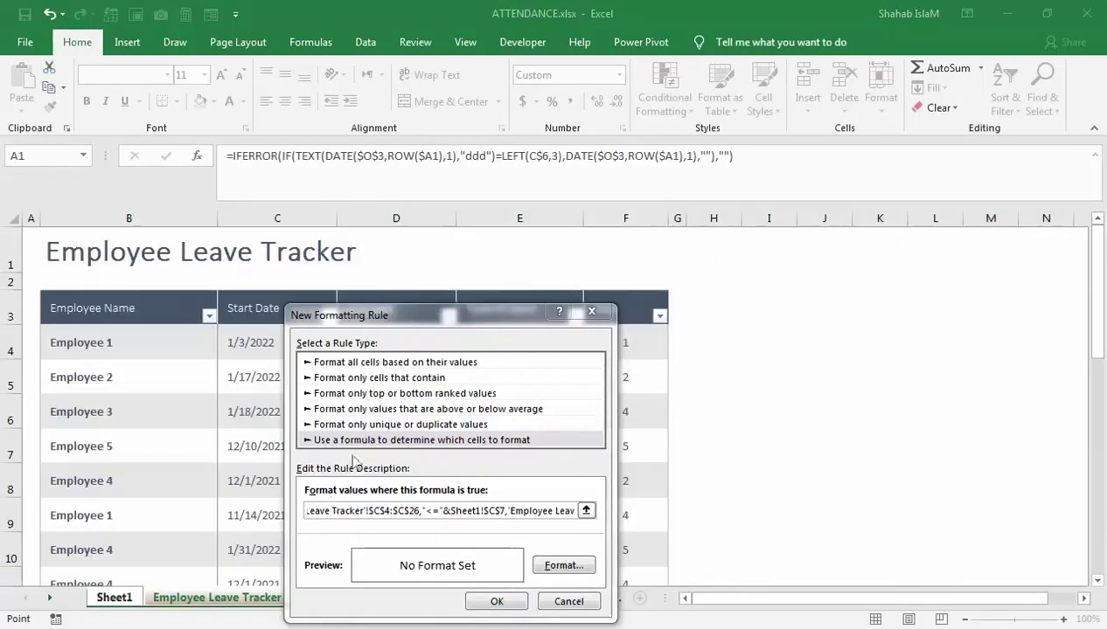
left_click_drag(376, 317, 597, 441)
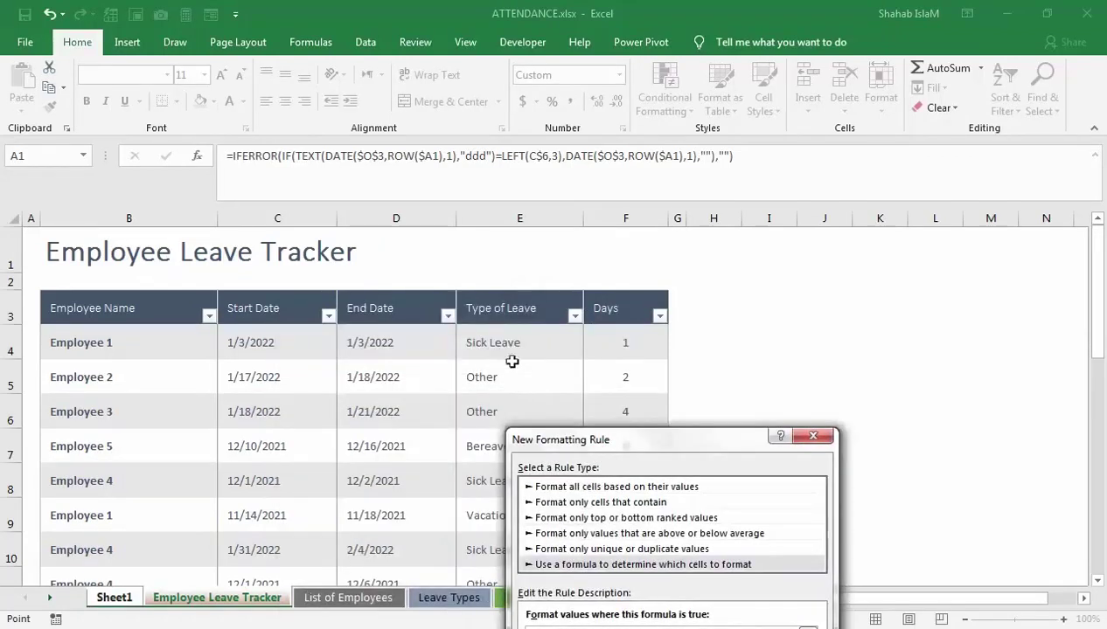
left_click(398, 294)
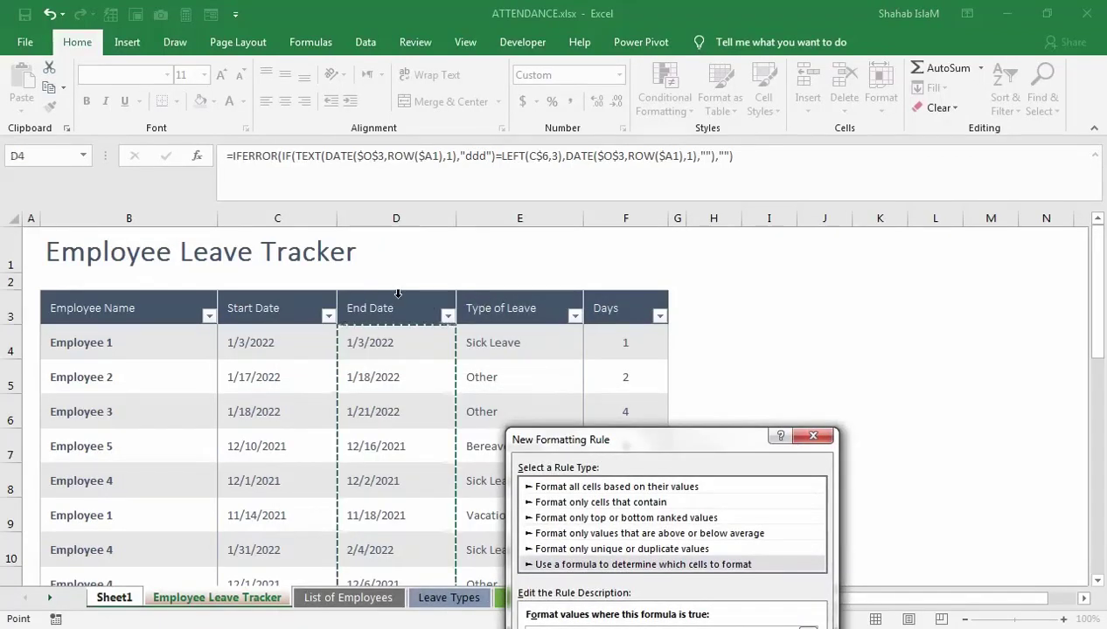
left_click_drag(528, 442, 223, 338)
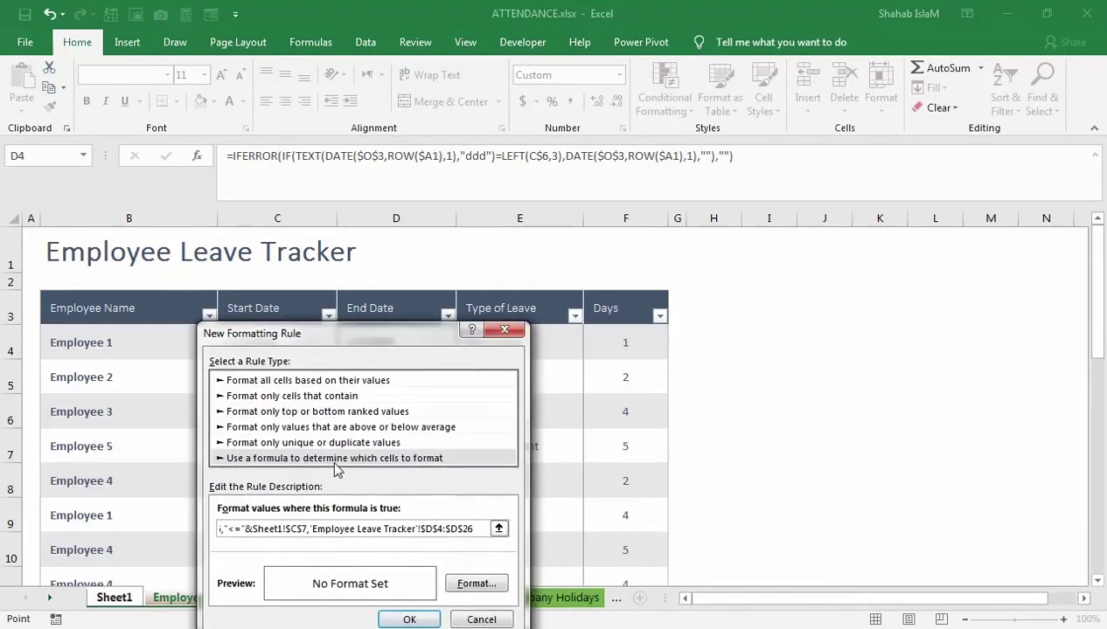
- Enter ">="&Sheet1!$C$7 as the criterion for the end date range in the rule formula
type(",")
type(">=")
key("BackSpace")
key("BackSpace")
type("\">=\"&")
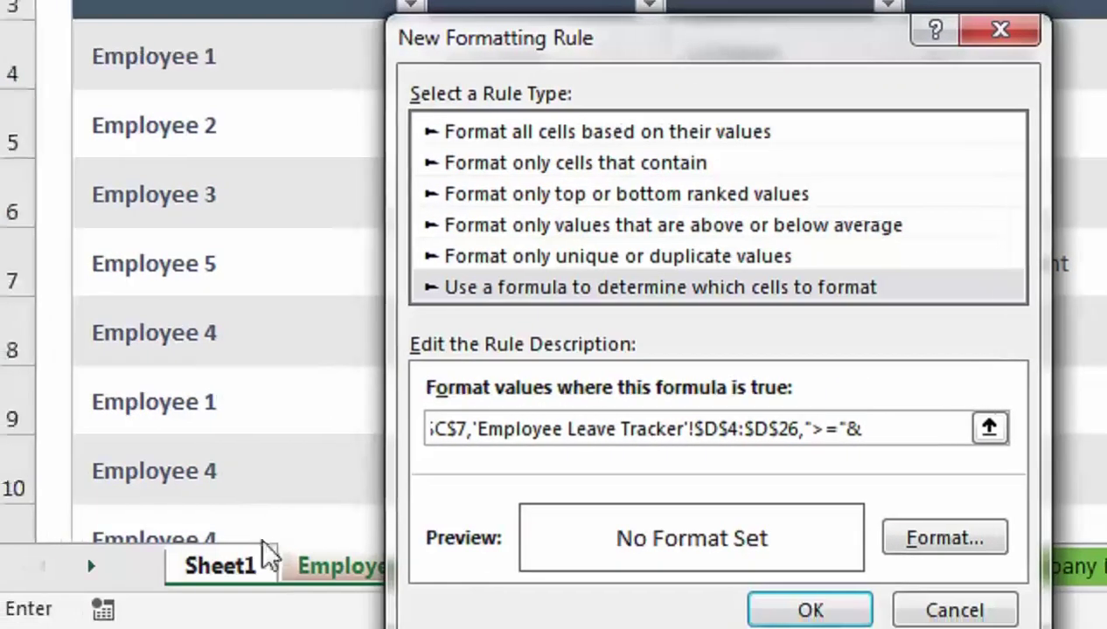
left_click(151, 585)
left_click_drag(494, 55, 625, 151)
left_click(406, 104)
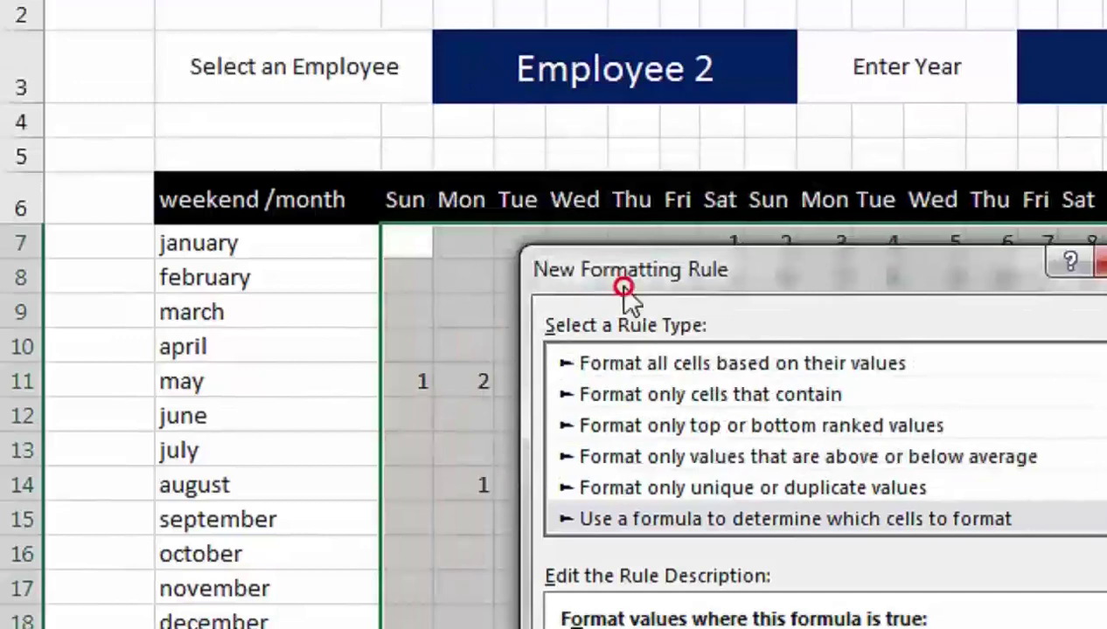
left_click_drag(571, 269, 452, 165)
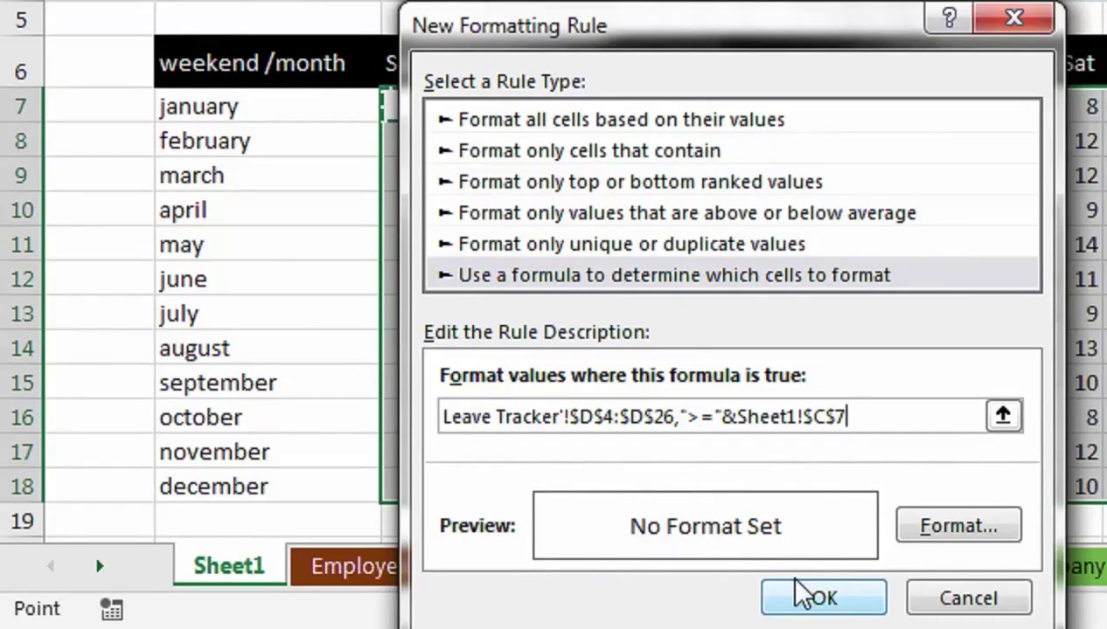
type(",")
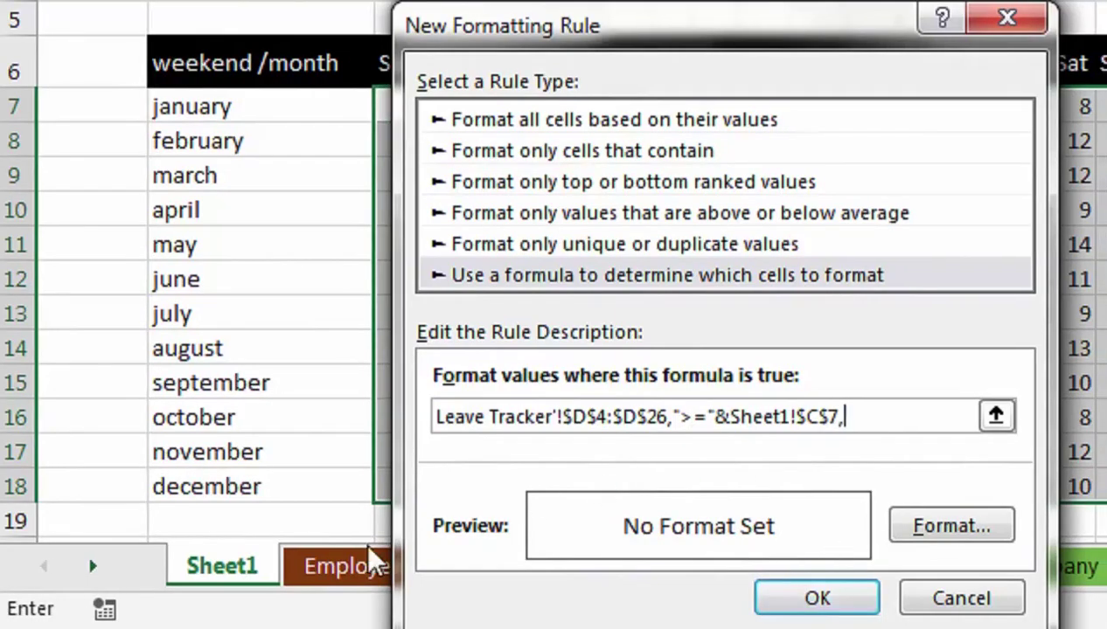
- Match the tracker's leave types in $E$4:$E$26 against Sick Leave in 'Leave Types'!$B$4 and close the COUNTIFS formula
left_click(371, 567)
left_click_drag(674, 44, 438, 34)
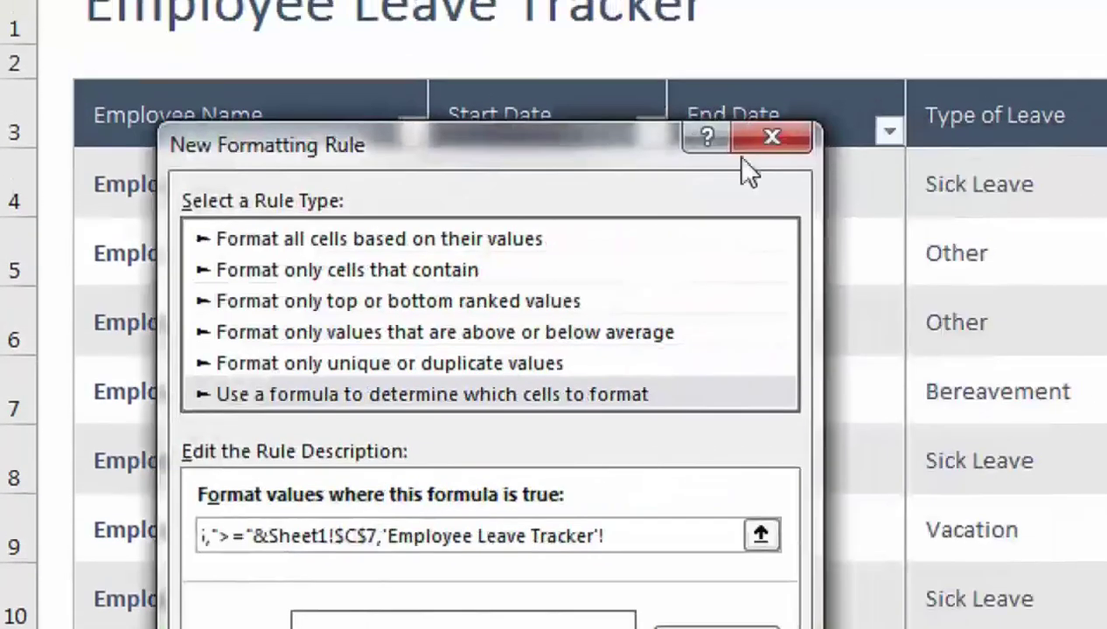
left_click(861, 149)
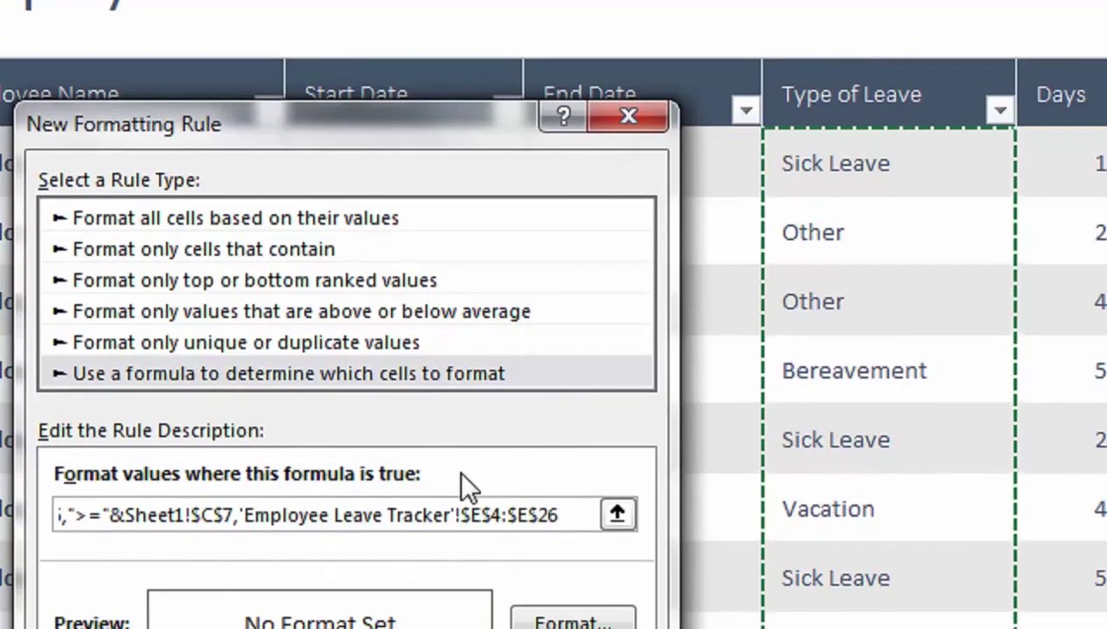
type(",")
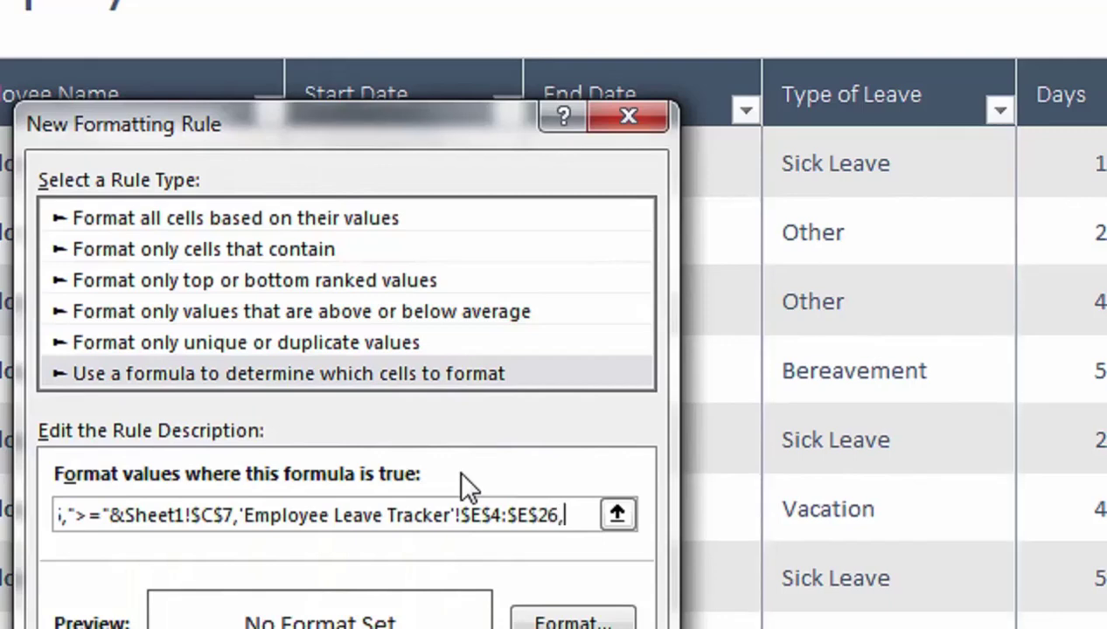
left_click(717, 560)
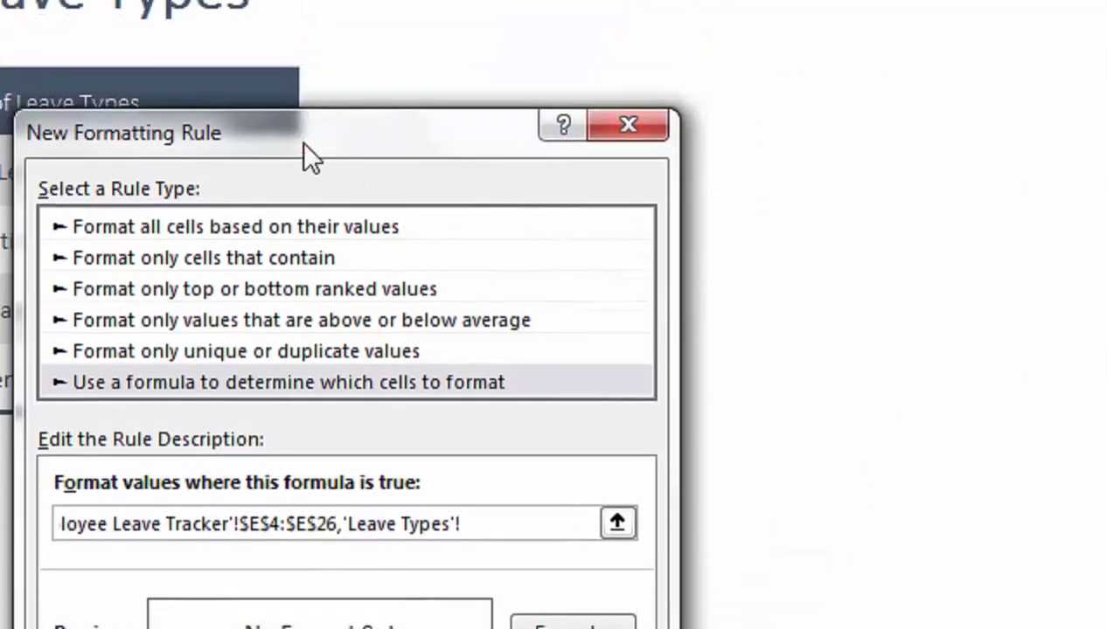
left_click_drag(303, 25, 641, 84)
left_click(116, 176)
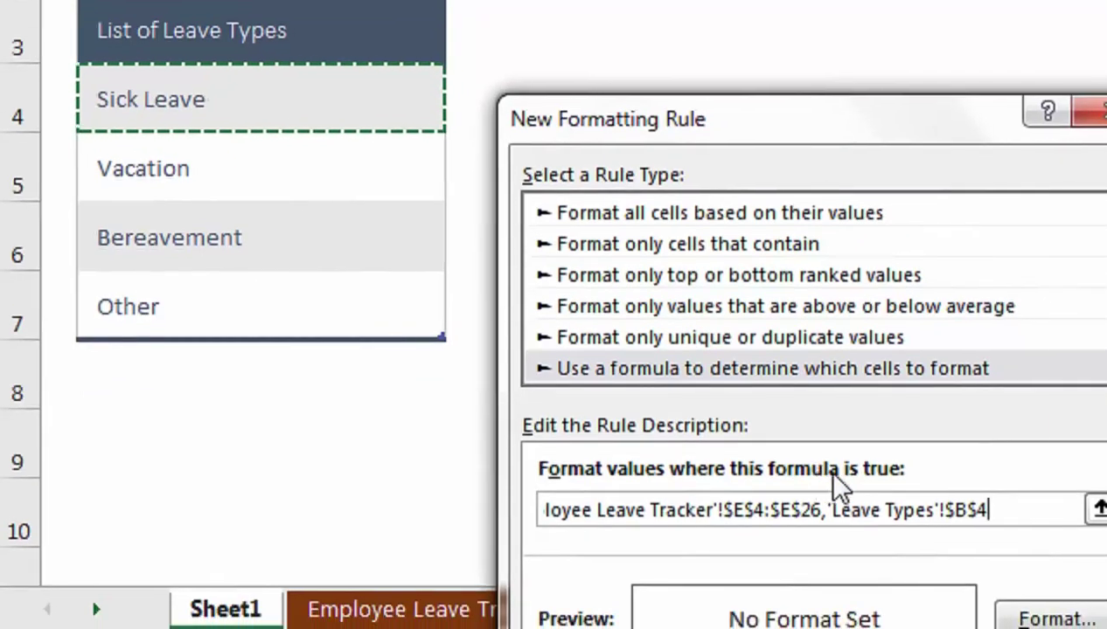
type(")")
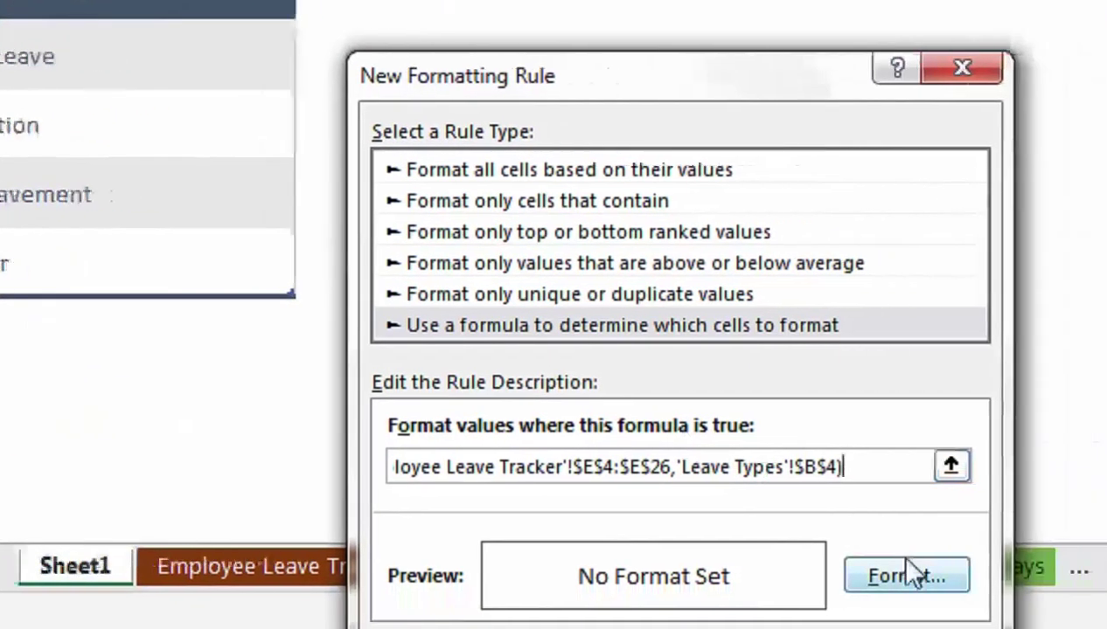
- Give the new rule a yellow fill format and create it for the calendar cells
left_click(1051, 614)
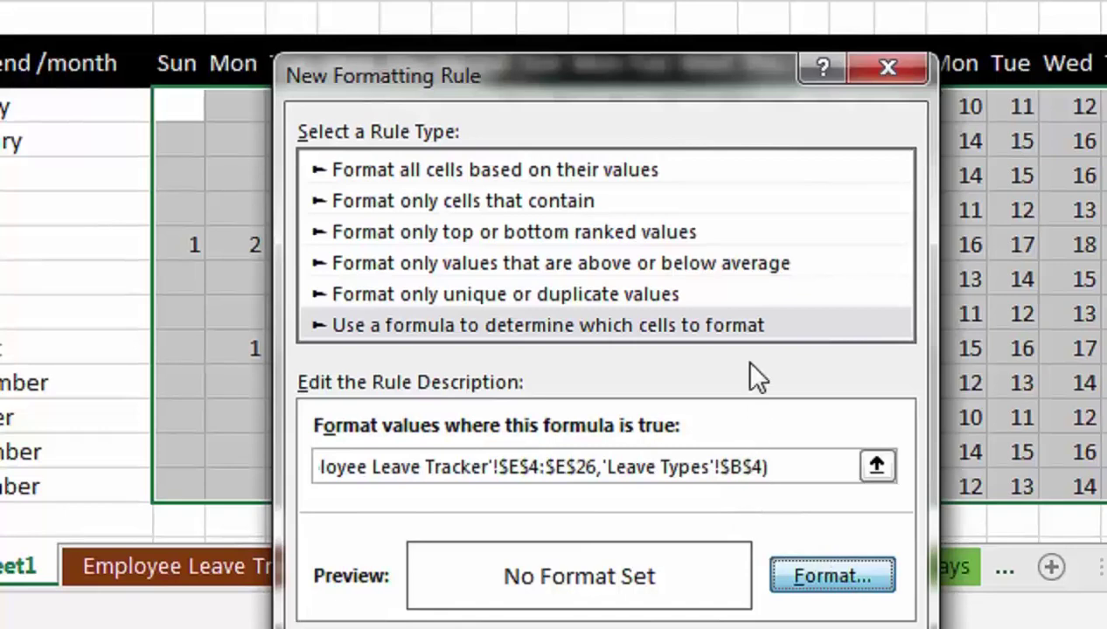
left_click(769, 564)
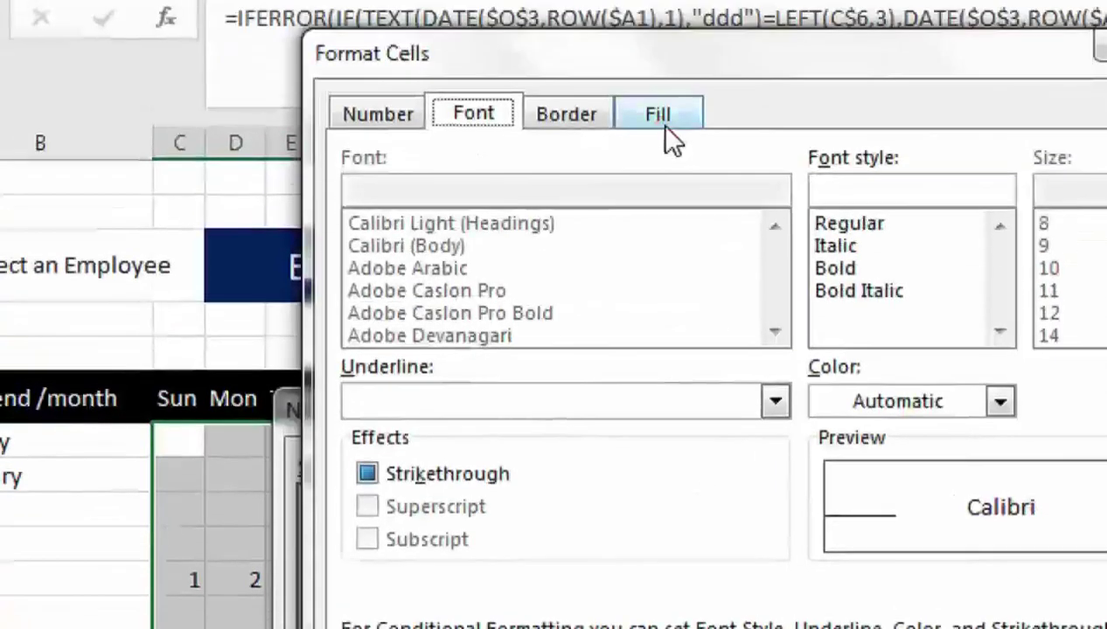
left_click(662, 120)
left_click(592, 347)
left_click(874, 522)
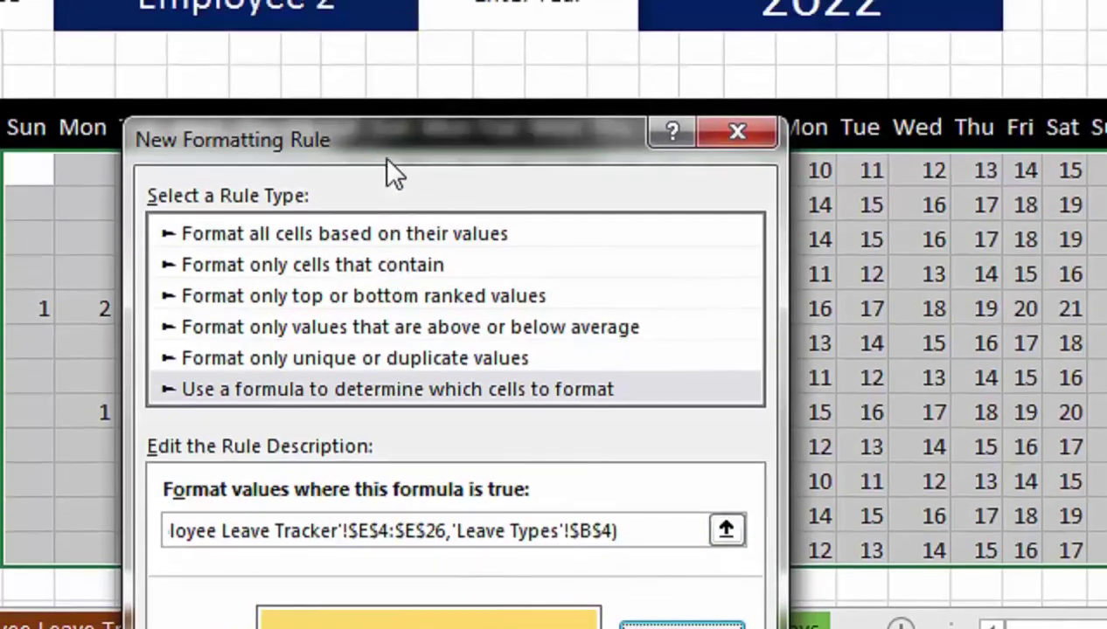
left_click_drag(384, 95, 627, 1)
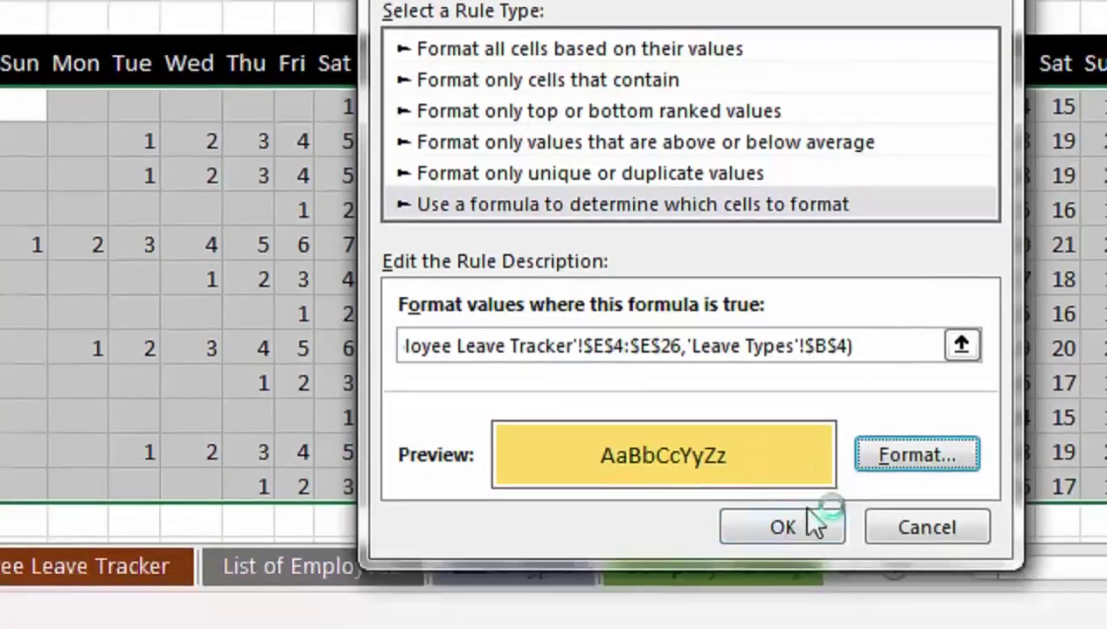
left_click(780, 517)
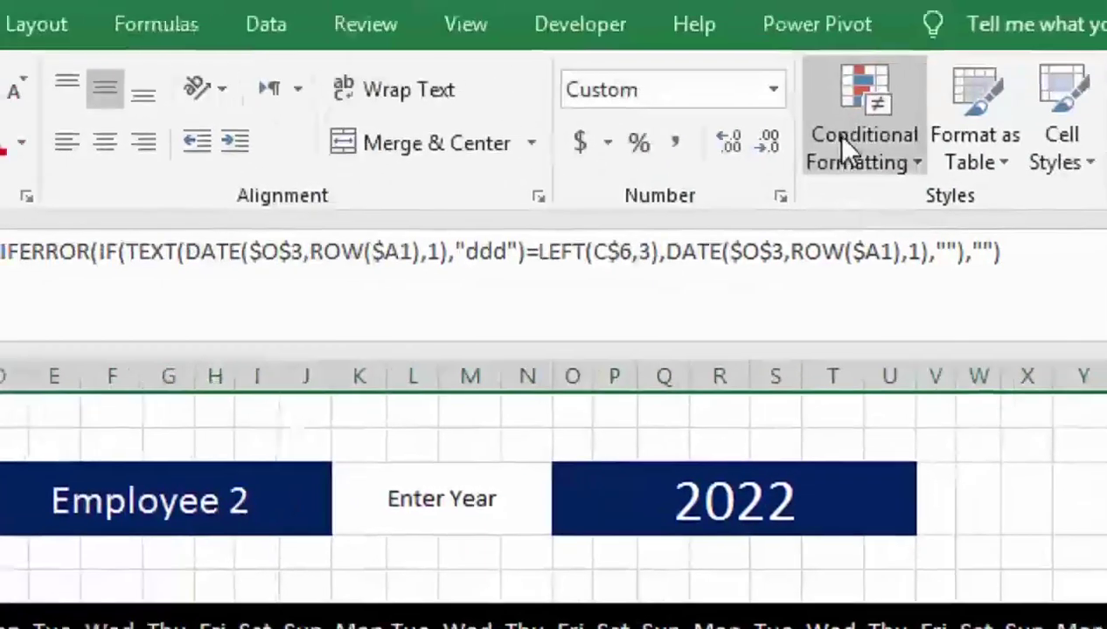
- Delete the =MONTH(C7)<>MONTH($B7) conditional formatting rule from the calendar cells
left_click(840, 140)
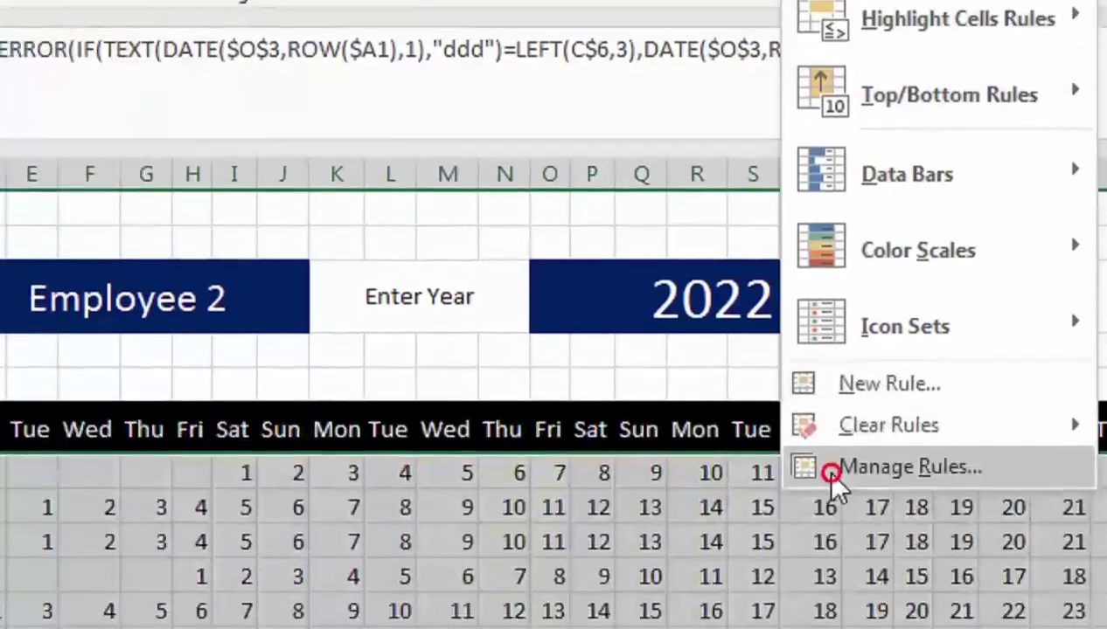
left_click(834, 472)
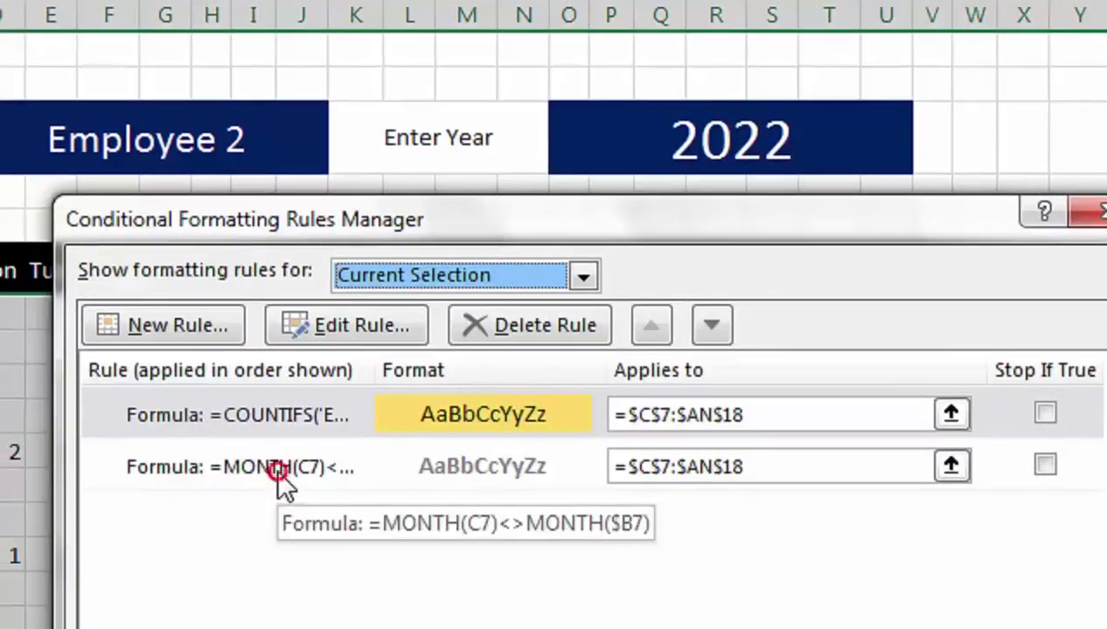
left_click(278, 472)
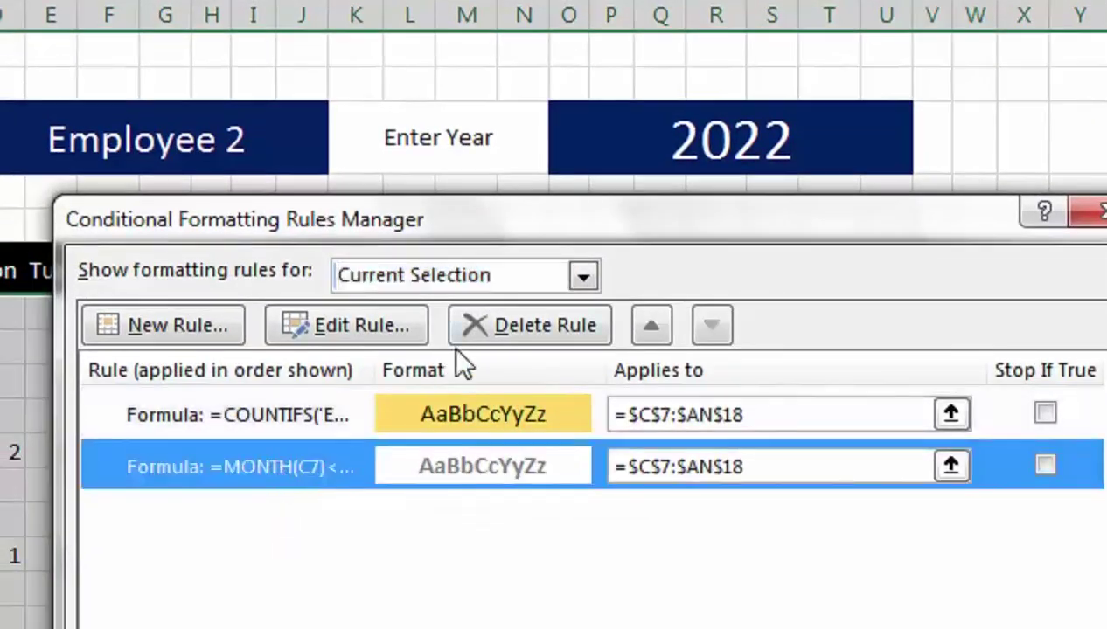
left_click(461, 334)
- Edit the COUNTIFS rule so its formula ends with >0, and apply the change to the calendar
left_click(354, 327)
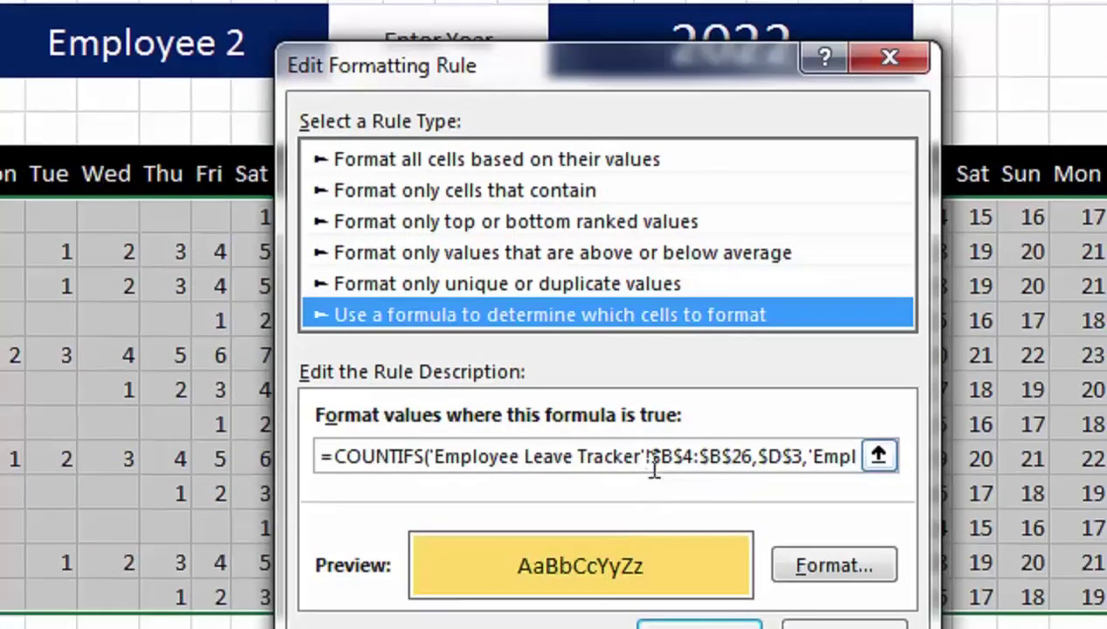
left_click_drag(652, 456, 864, 473)
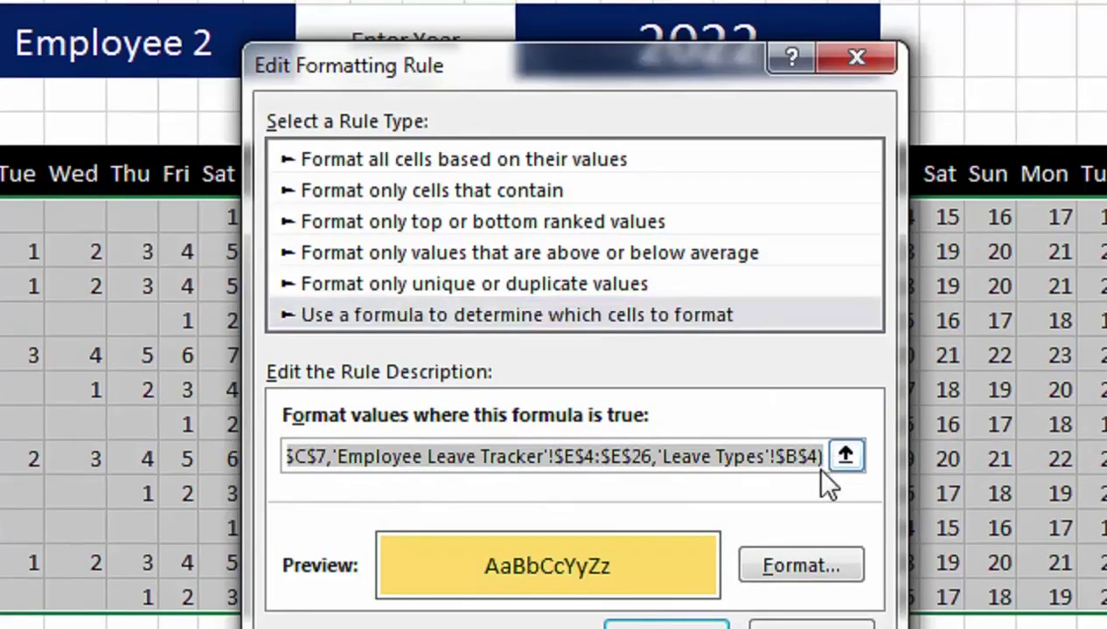
left_click(816, 463)
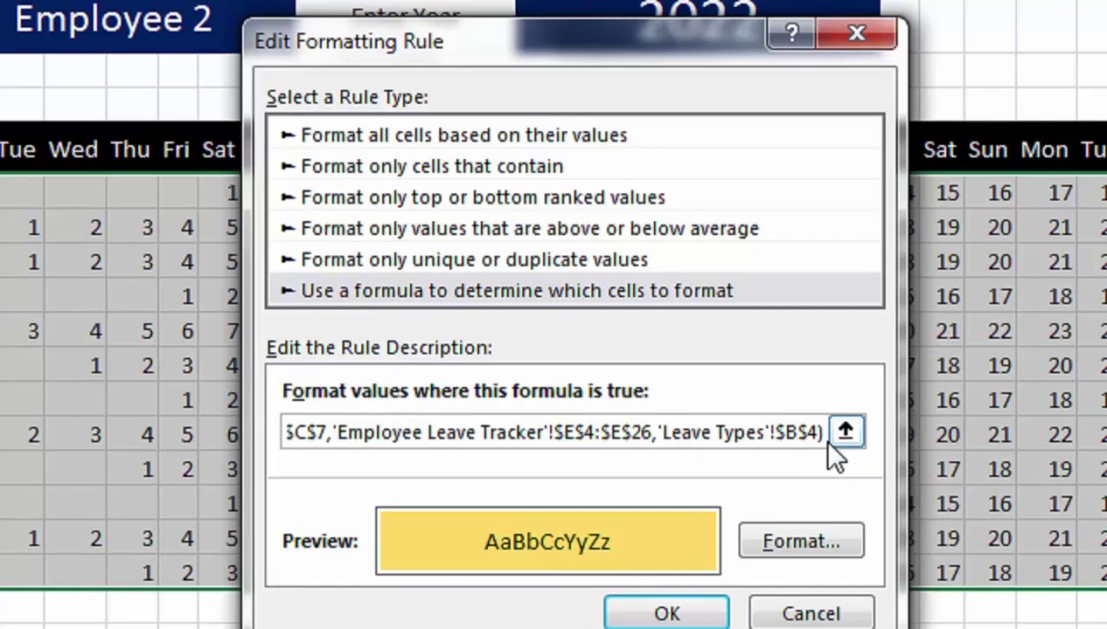
type(">")
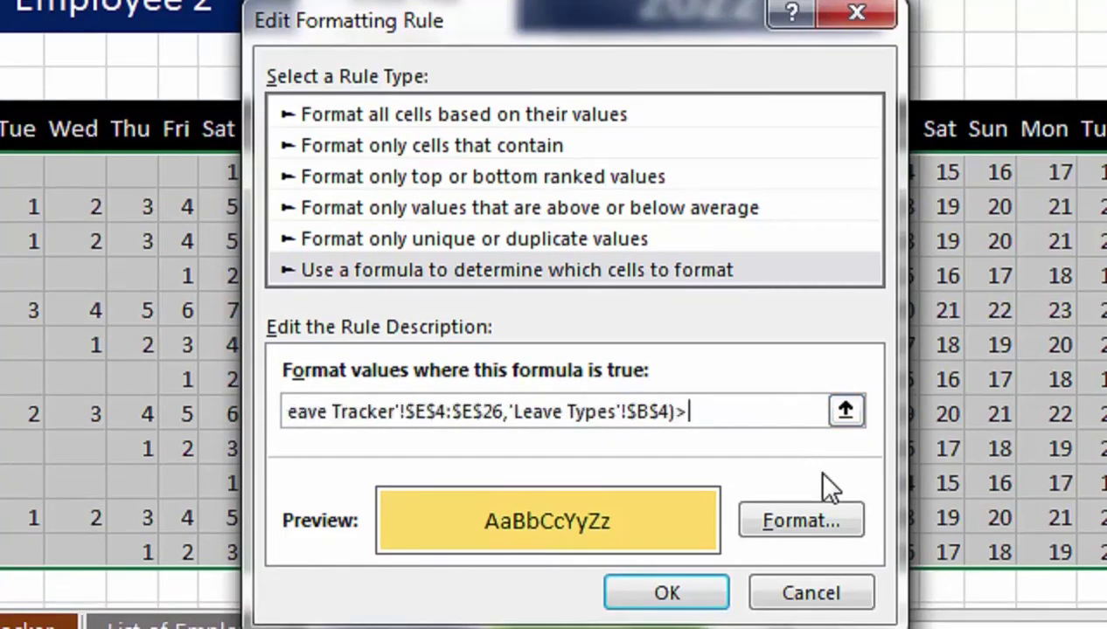
type("0")
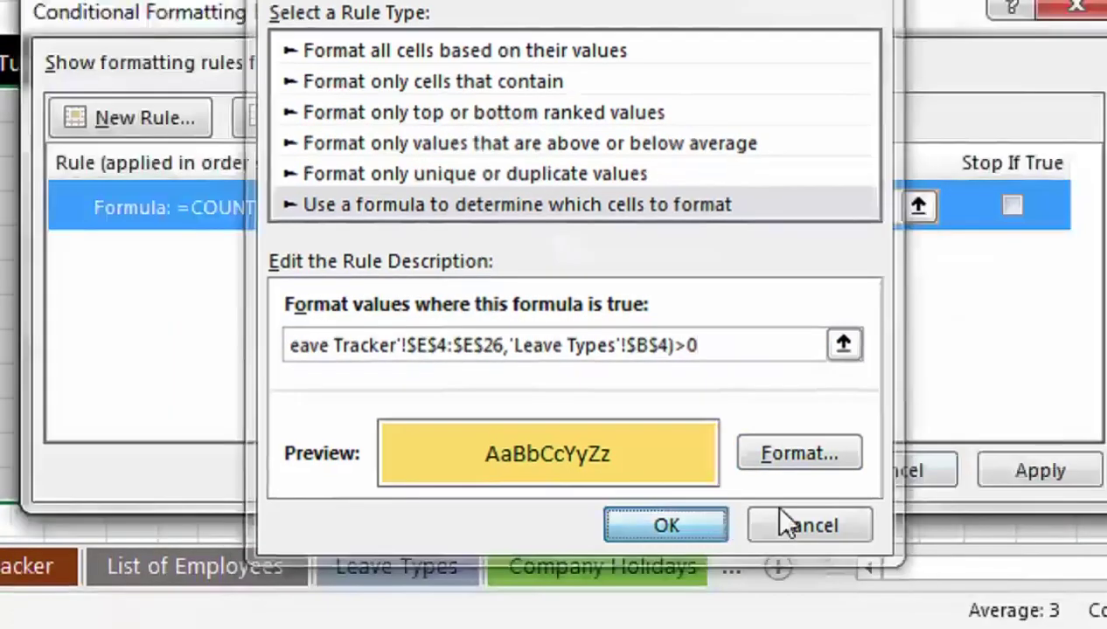
key("Return")
left_click(1014, 470)
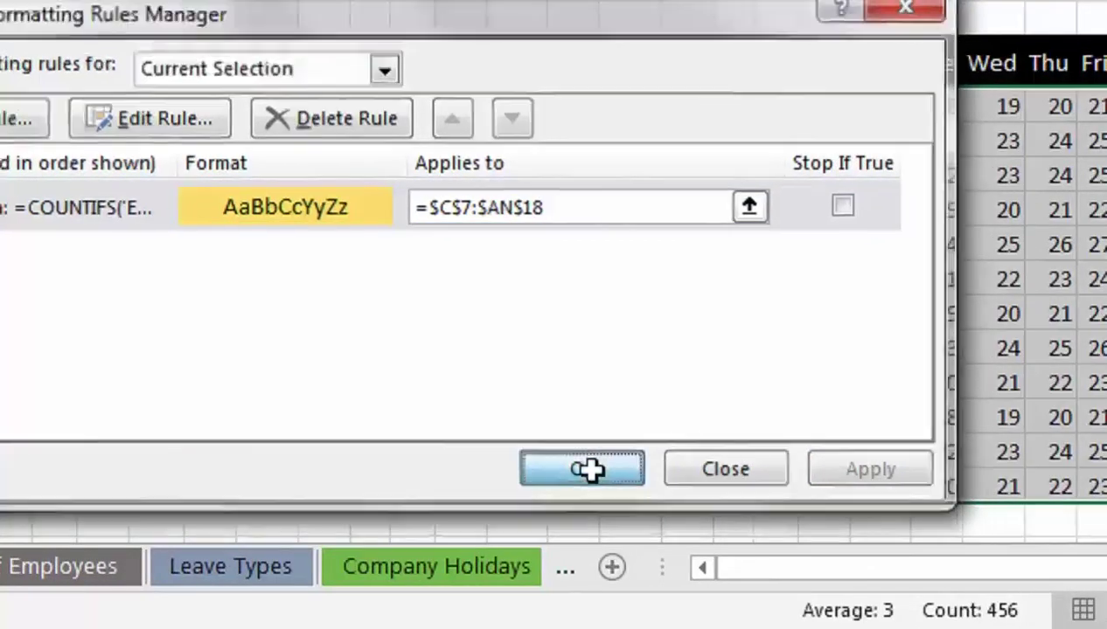
- Confirm the conditional formatting rules and inspect the 2022 calendar for Employee 2's sick leave dates
left_click(584, 470)
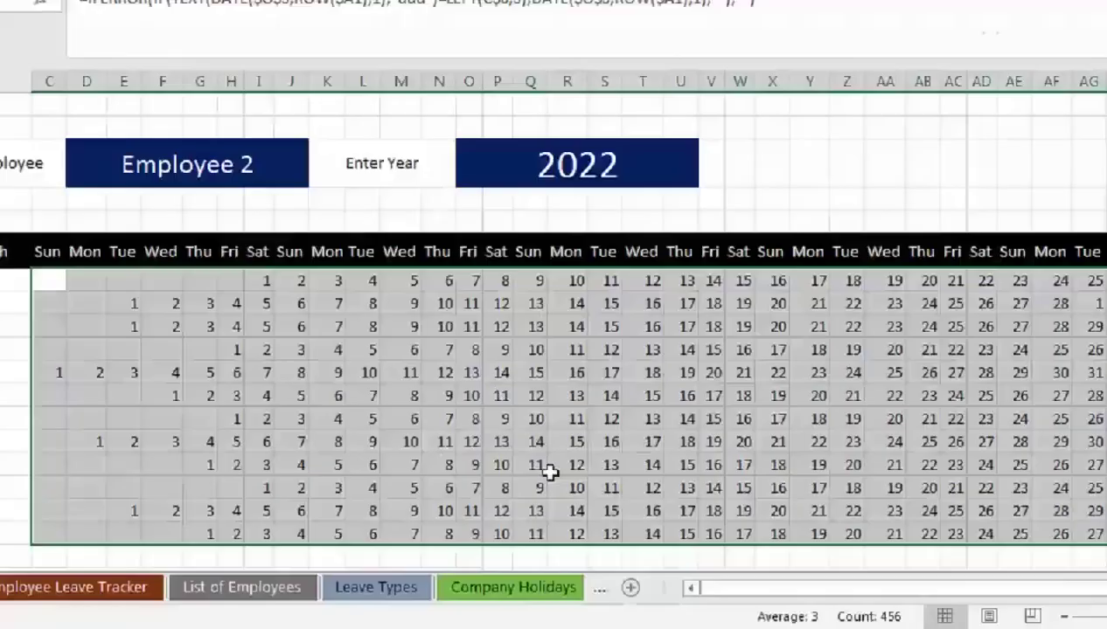
left_click_drag(491, 394, 992, 387)
left_click_drag(915, 598, 734, 598)
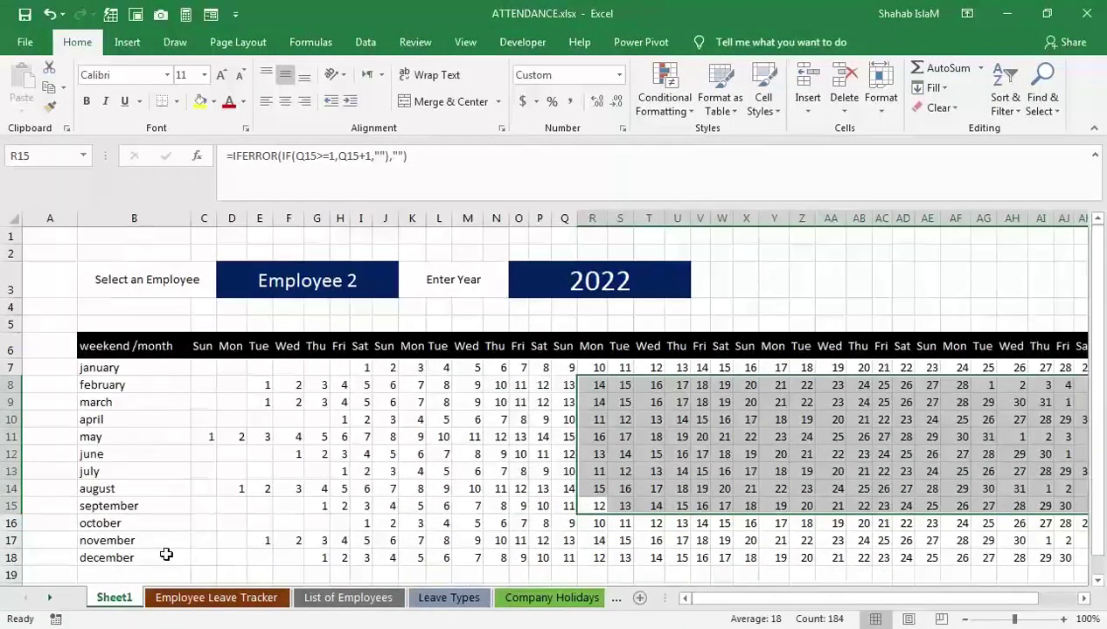
- Compare the Leave Types list with the Employee Leave Tracker entries, examining Employee 2's leave dates and types
left_click(234, 595)
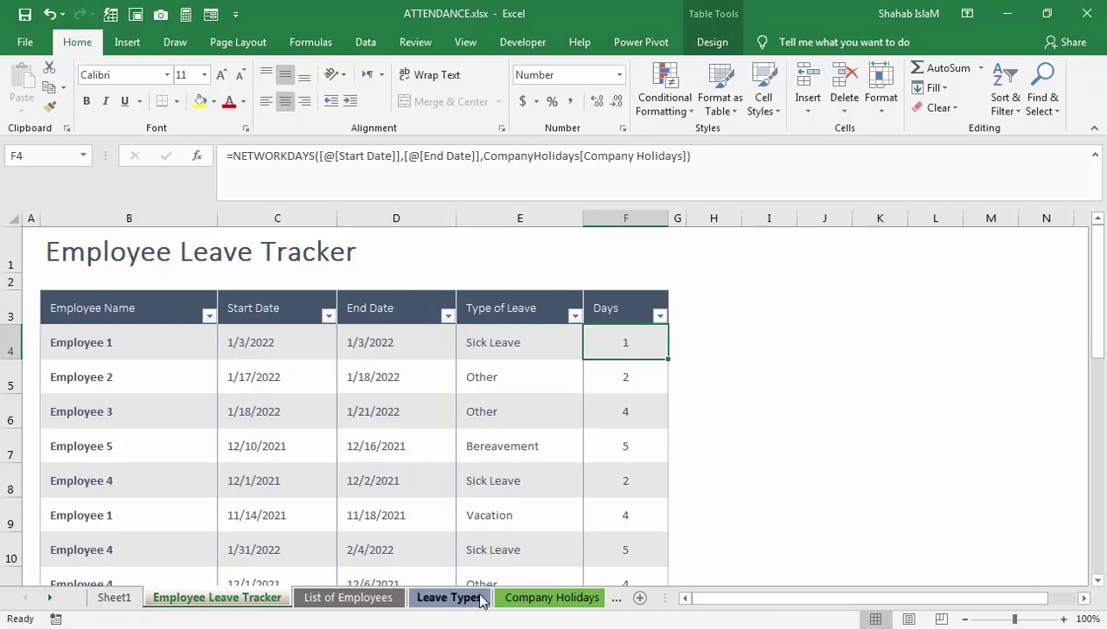
left_click(449, 599)
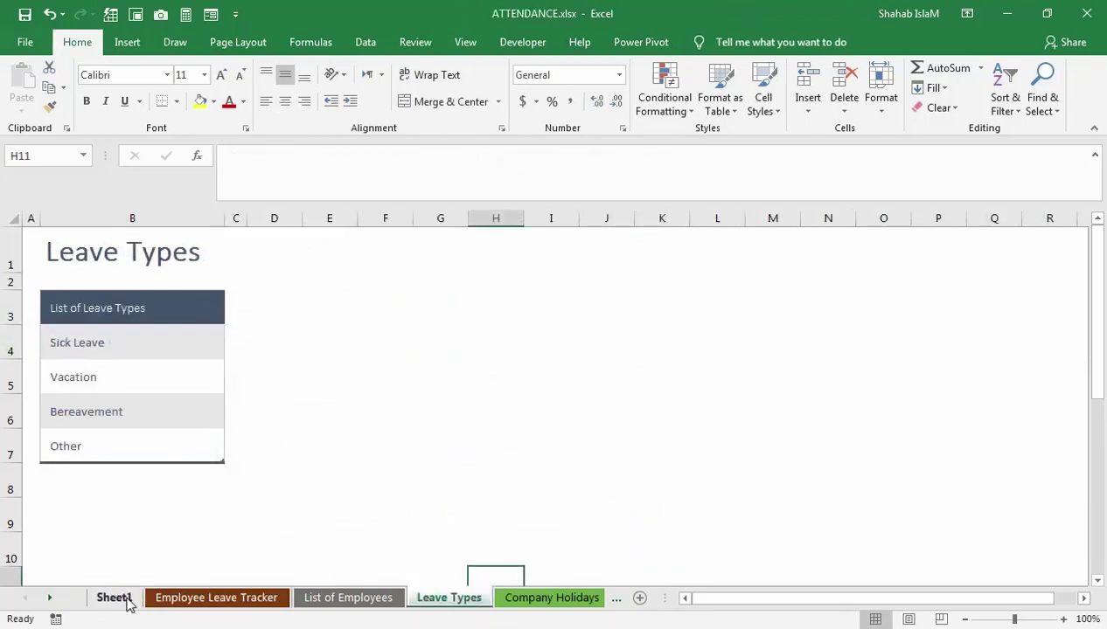
left_click(181, 599)
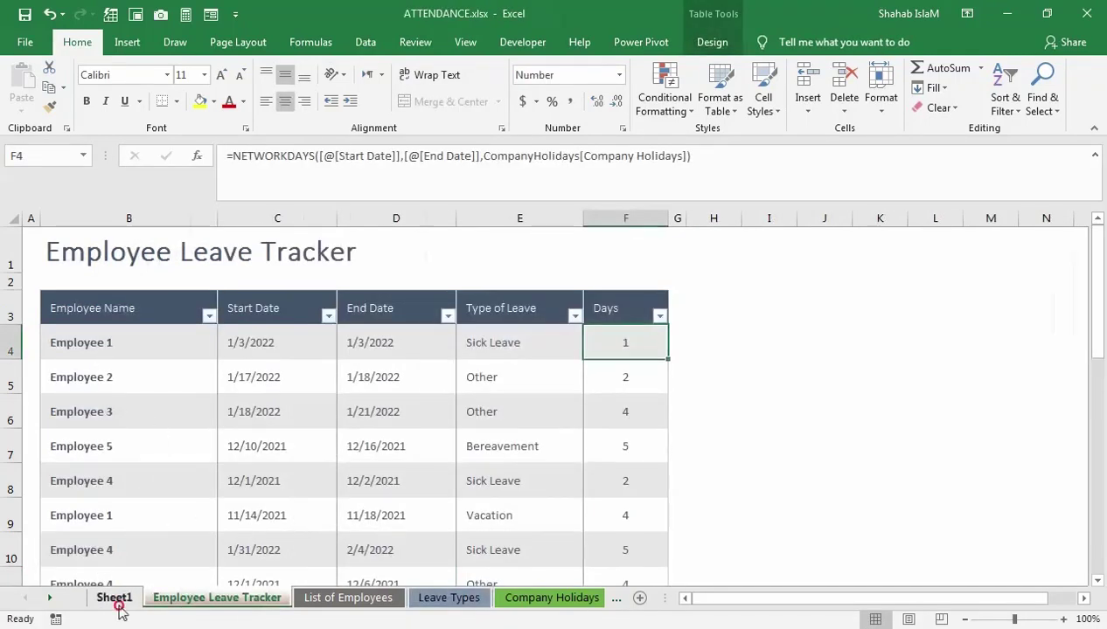
left_click(116, 600)
left_click(179, 599)
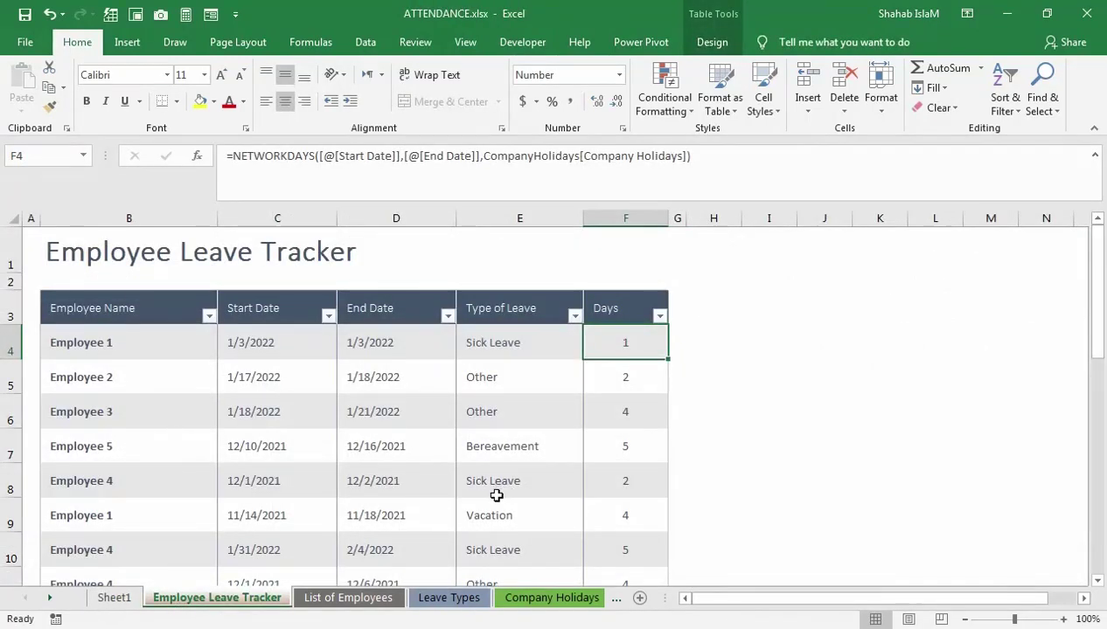
scroll(496, 501, "down", 1)
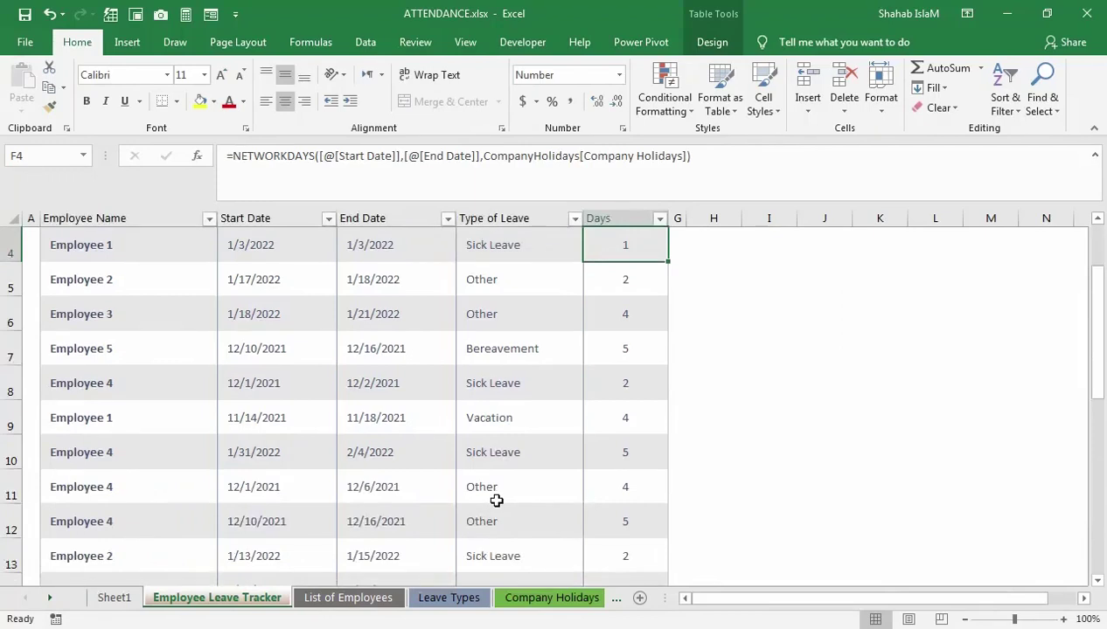
scroll(496, 501, "down", 1)
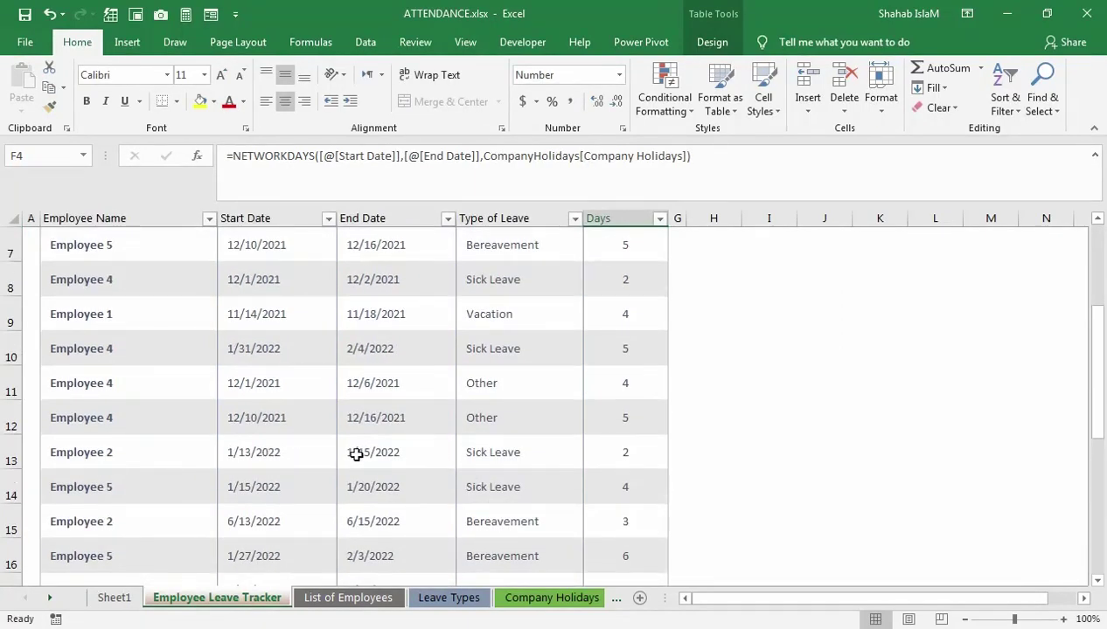
- Review the leave entries on the Employee Leave Tracker sheet alongside the yearly calendar on Sheet1
scroll(356, 455, "down", 1)
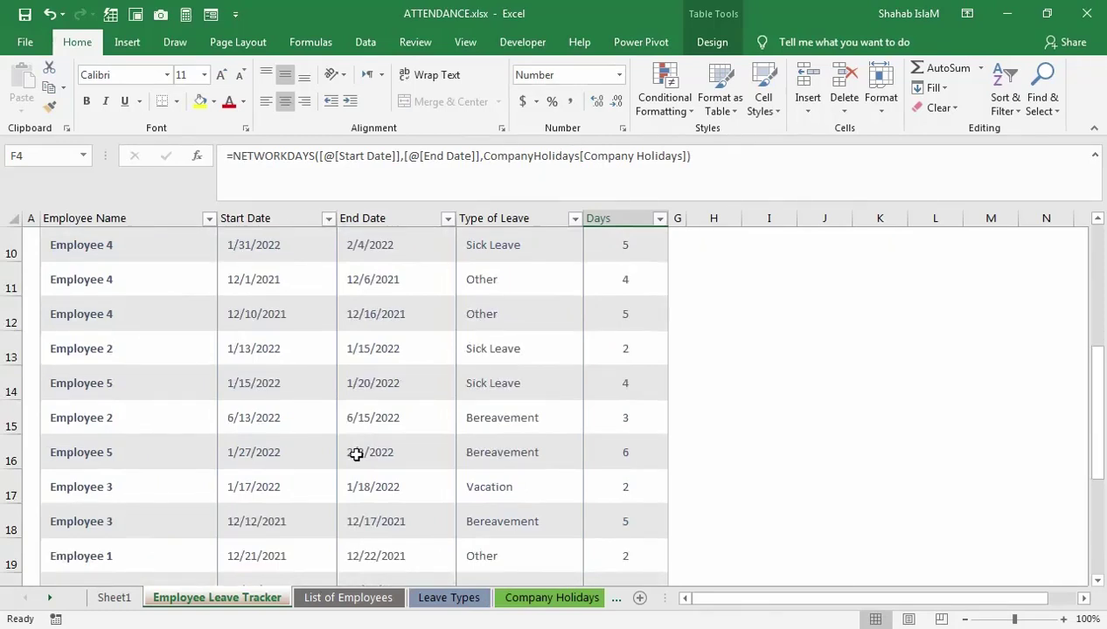
scroll(356, 455, "down", 3)
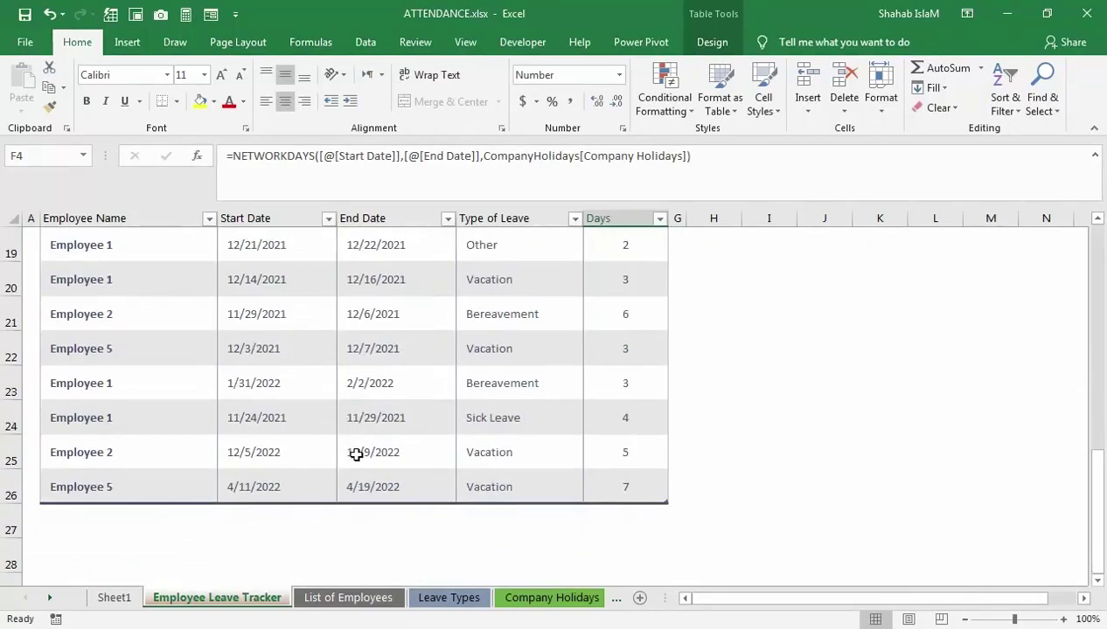
scroll(355, 455, "up", 7)
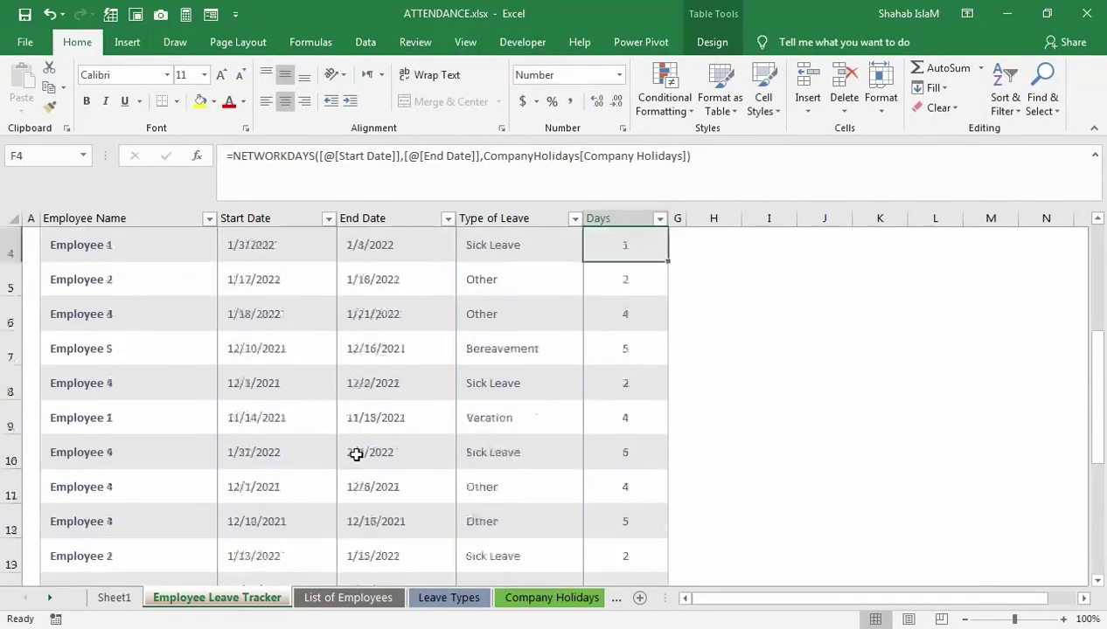
left_click(114, 597)
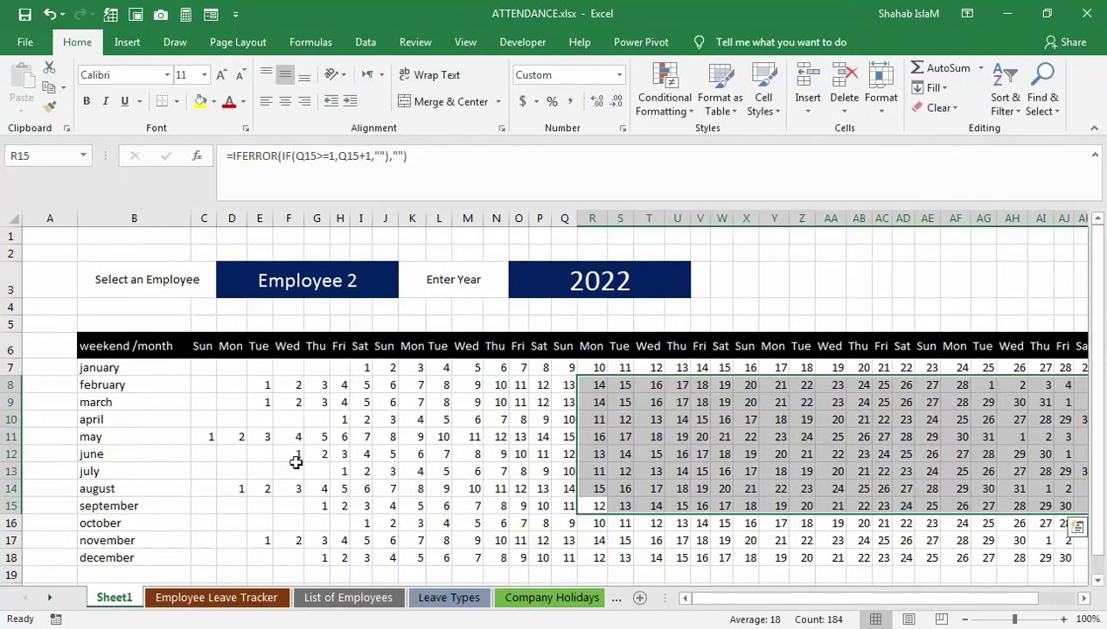
left_click(200, 598)
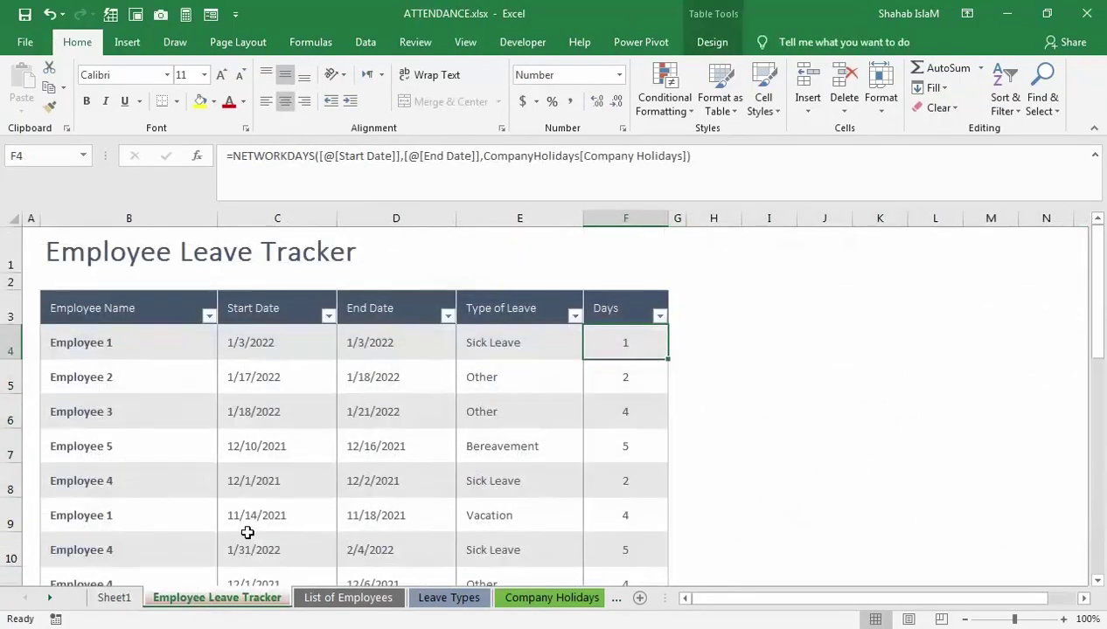
scroll(249, 532, "down", 1)
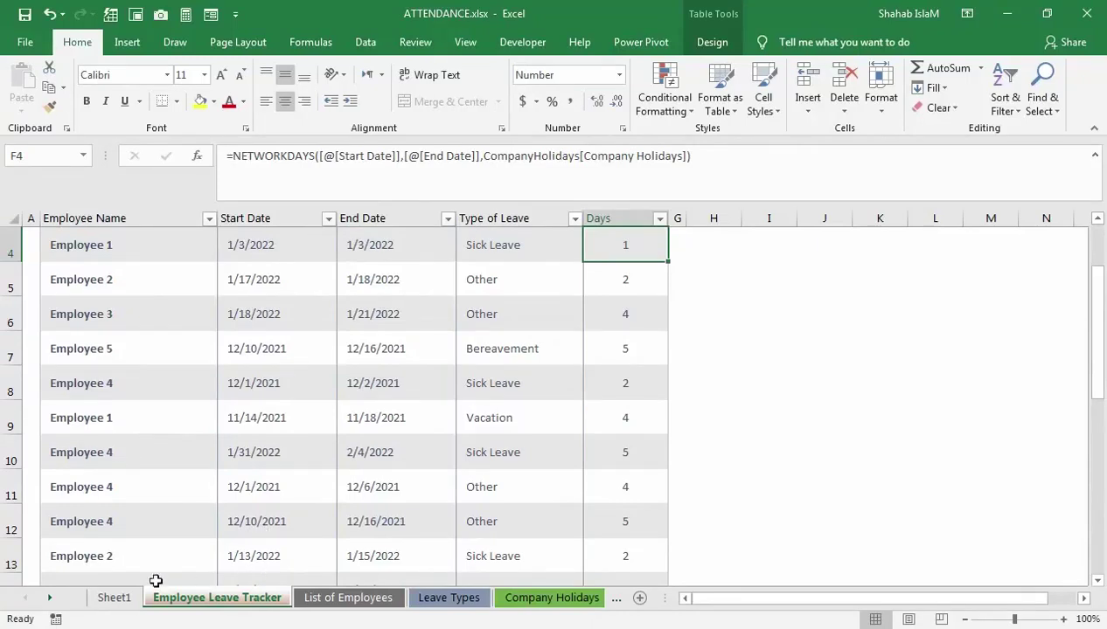
left_click(113, 598)
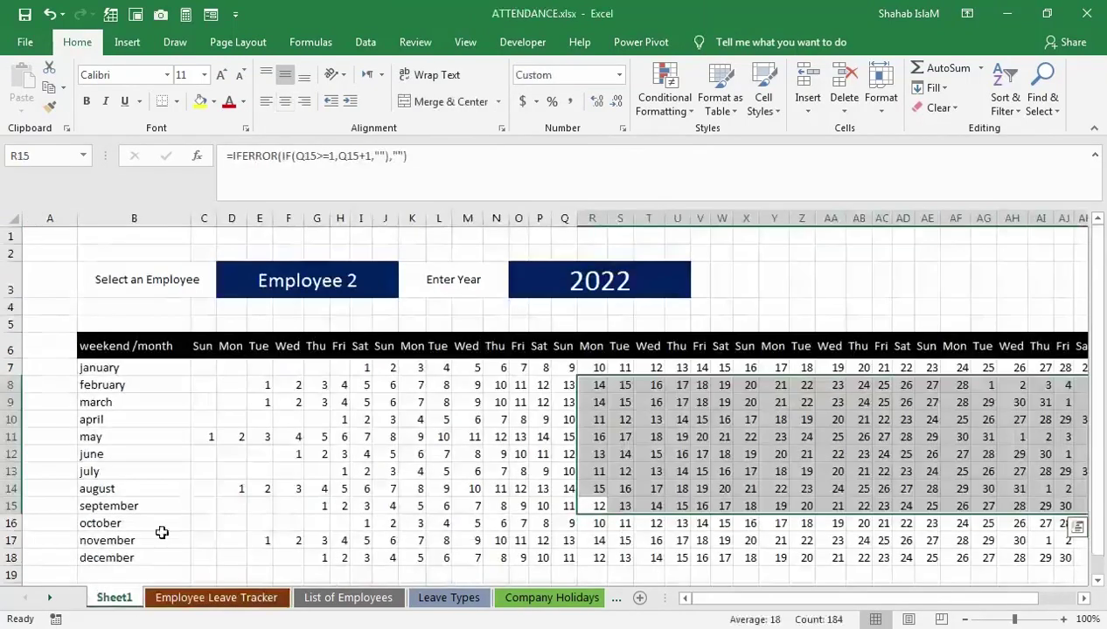
left_click(360, 421)
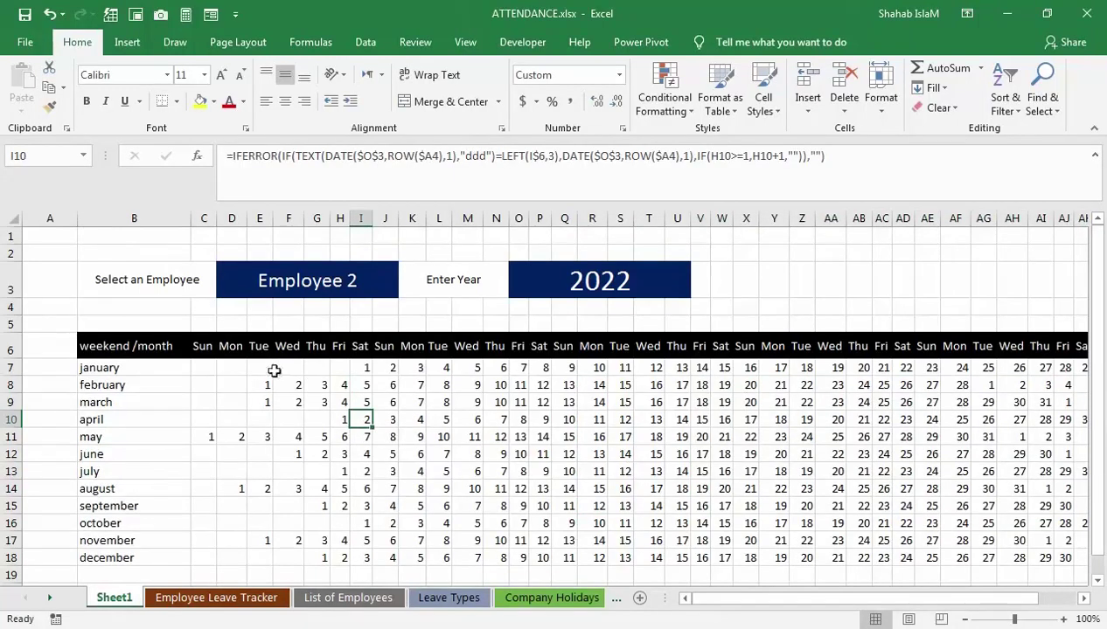
- In the COUNTIFS formatting rule for calendar range C7:AN18, make the start-date criterion's cell reference relative, as "<="&C7
left_click(198, 368)
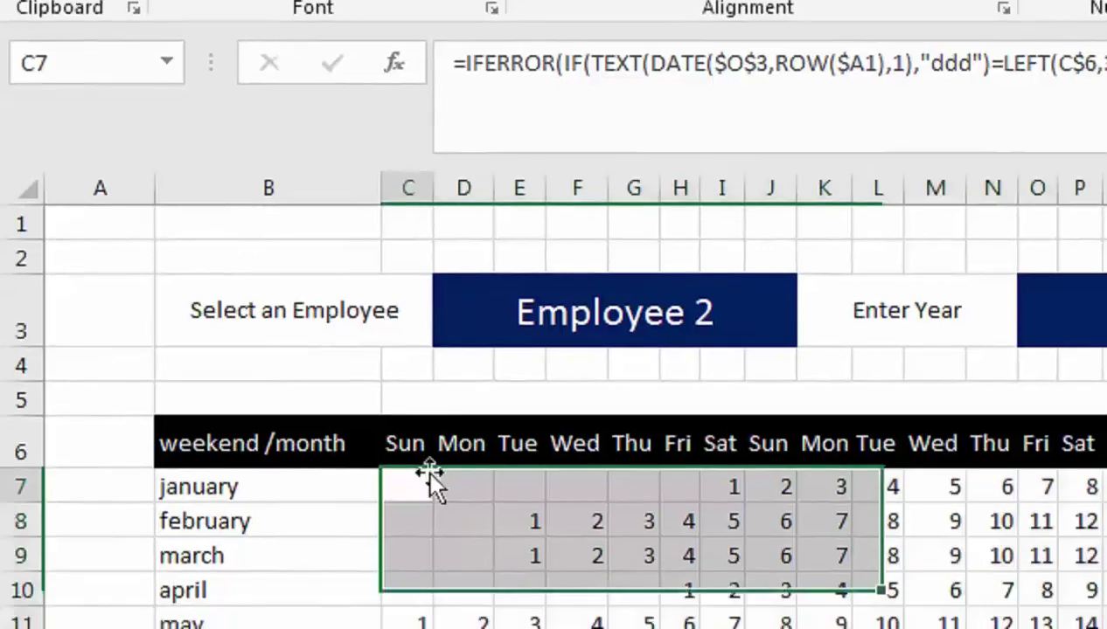
left_click(428, 472)
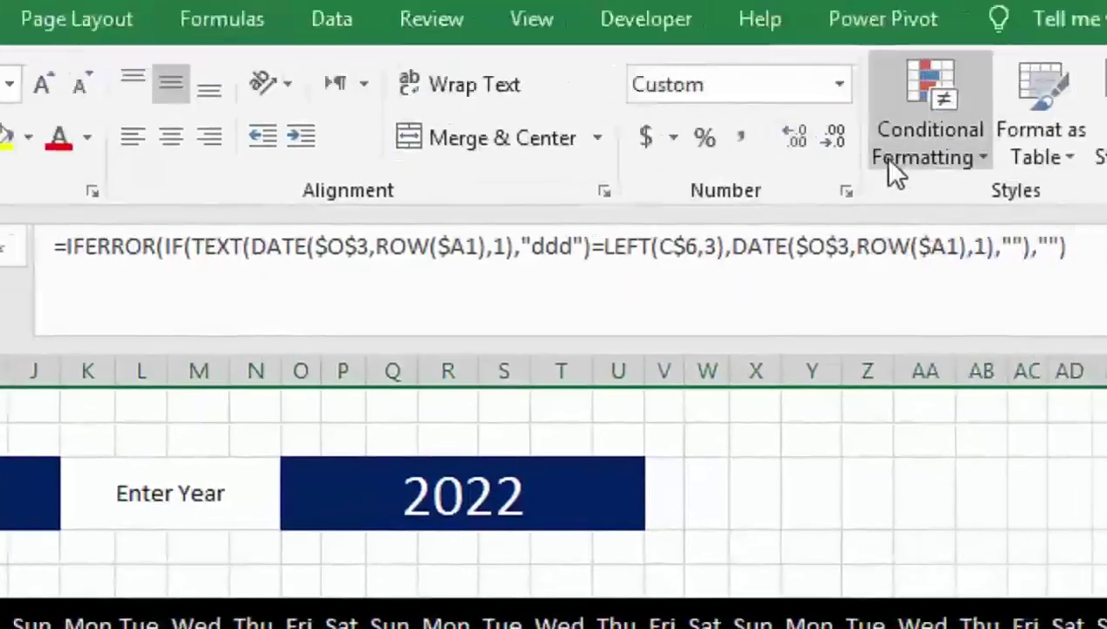
left_click(888, 164)
left_click(835, 525)
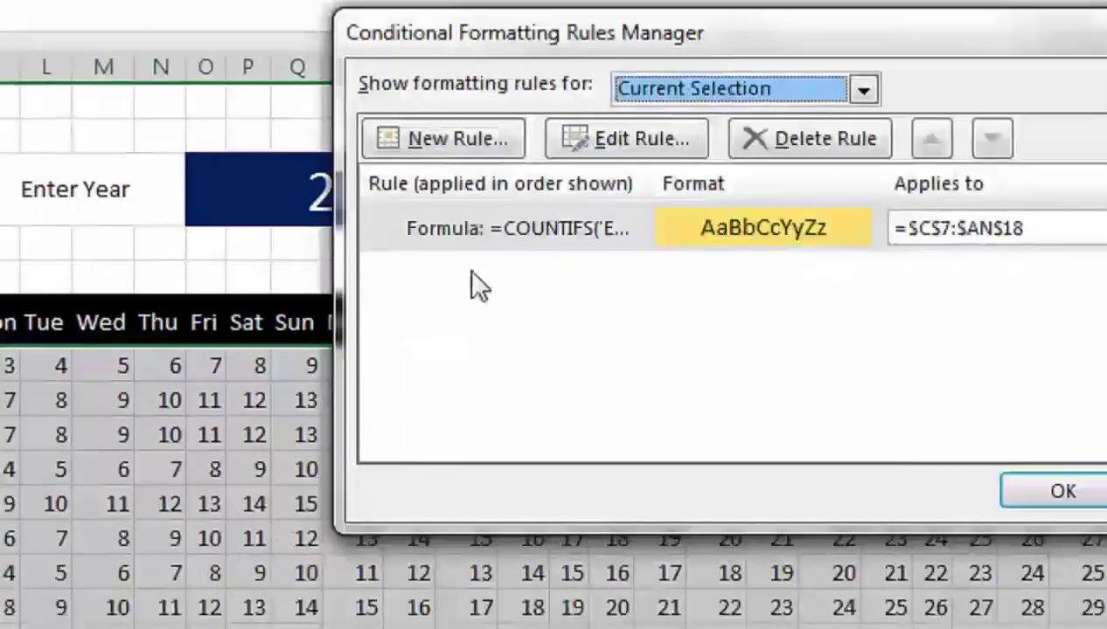
left_click(490, 255)
left_click(612, 166)
left_click(754, 387)
left_click_drag(771, 393, 1098, 395)
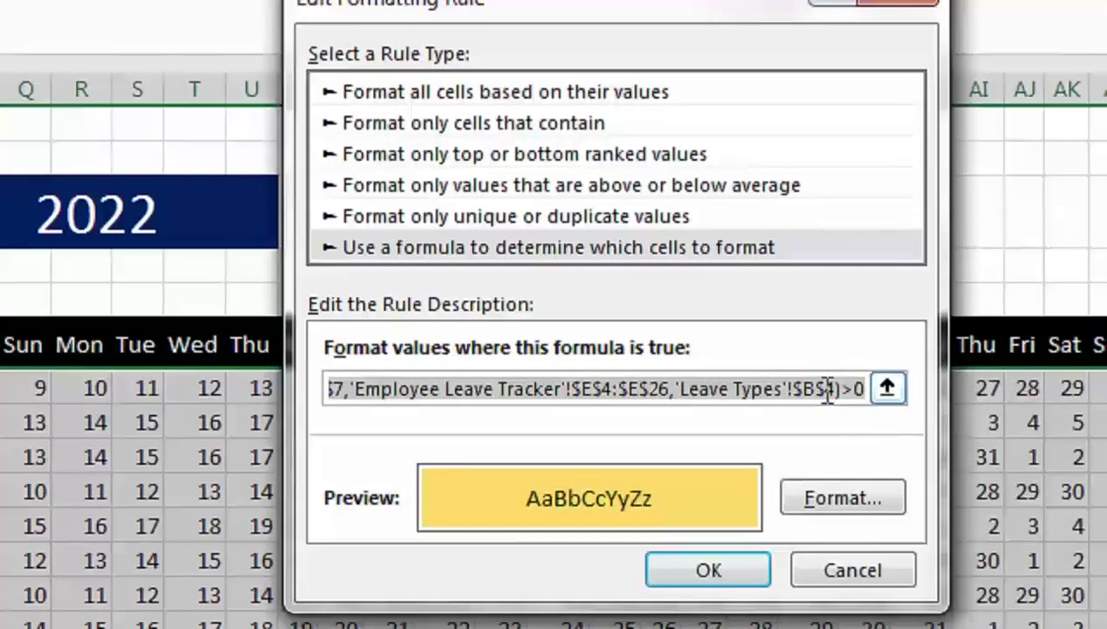
left_click_drag(628, 389, 460, 380)
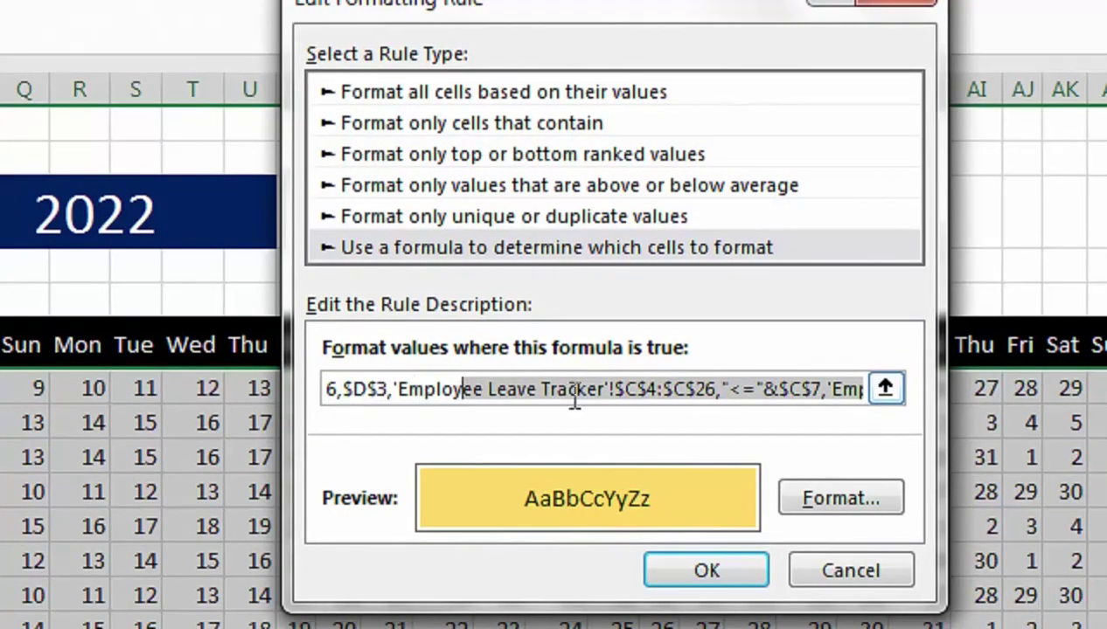
left_click(787, 389)
key("BackSpace")
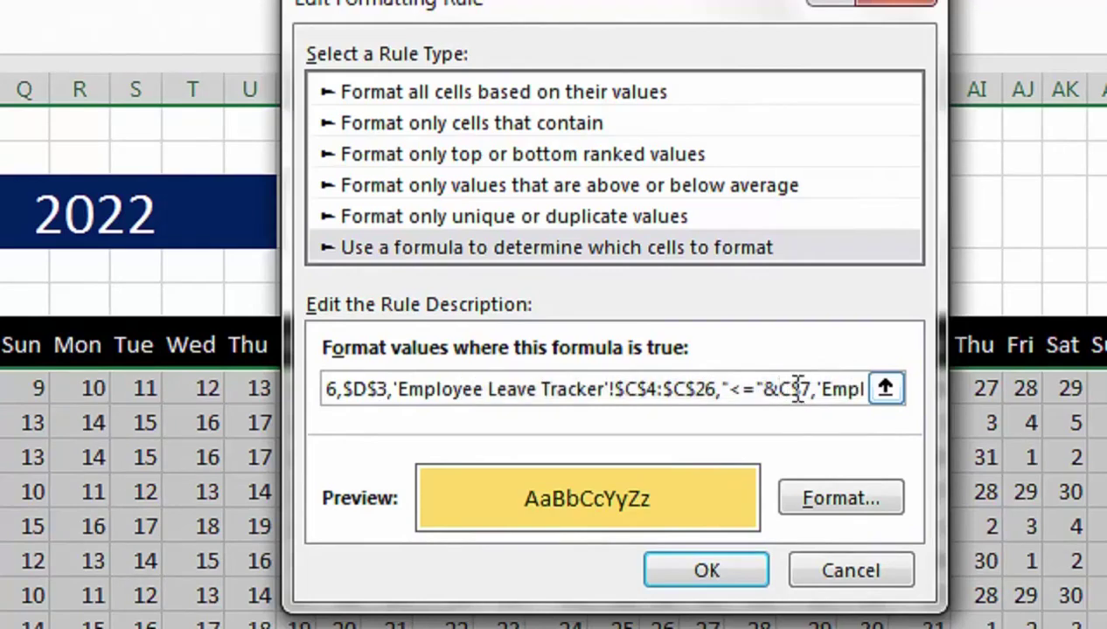
key("BackSpace")
- Make the end-date criterion's reference relative in the same rule, as ">="&C7, and apply the rule to the calendar
left_click_drag(797, 389, 872, 389)
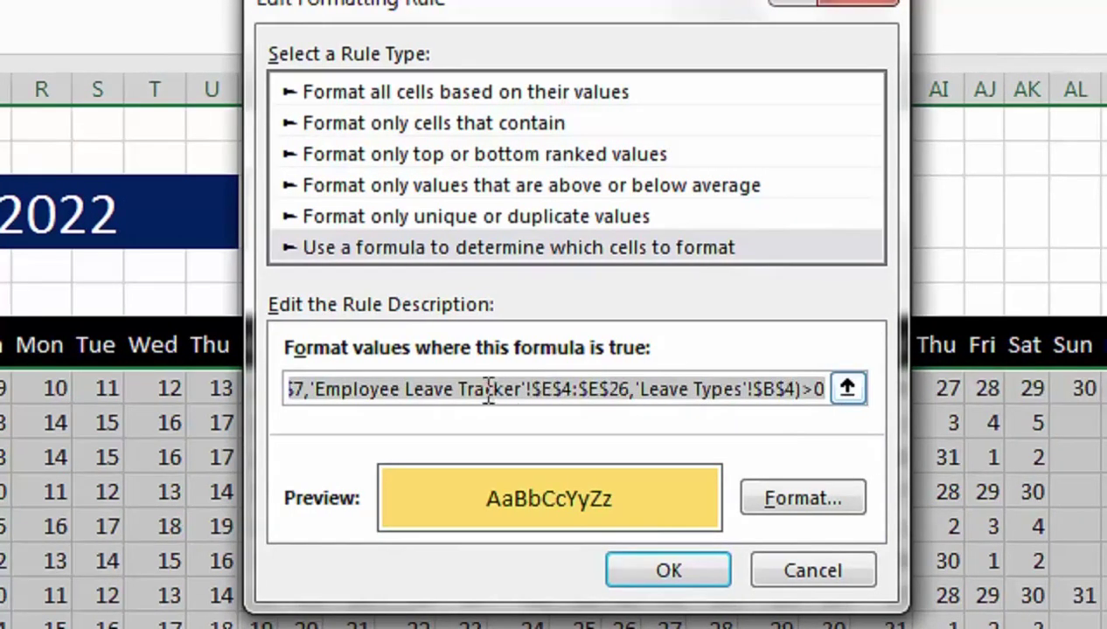
left_click_drag(483, 388, 272, 380)
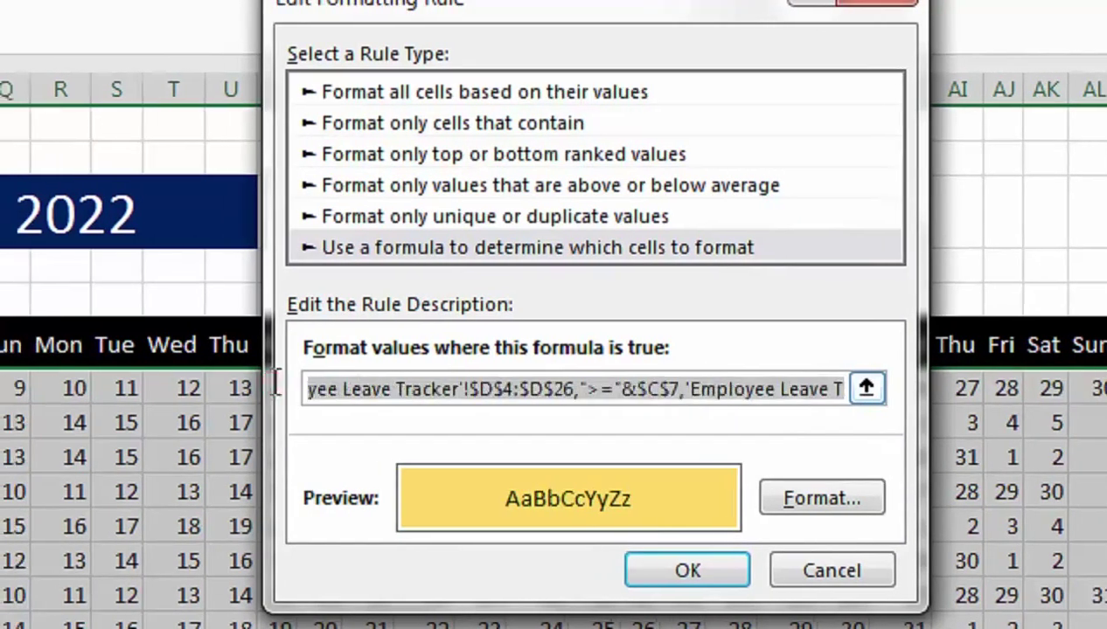
left_click(647, 389)
key("BackSpace")
key("Right")
key("Delete")
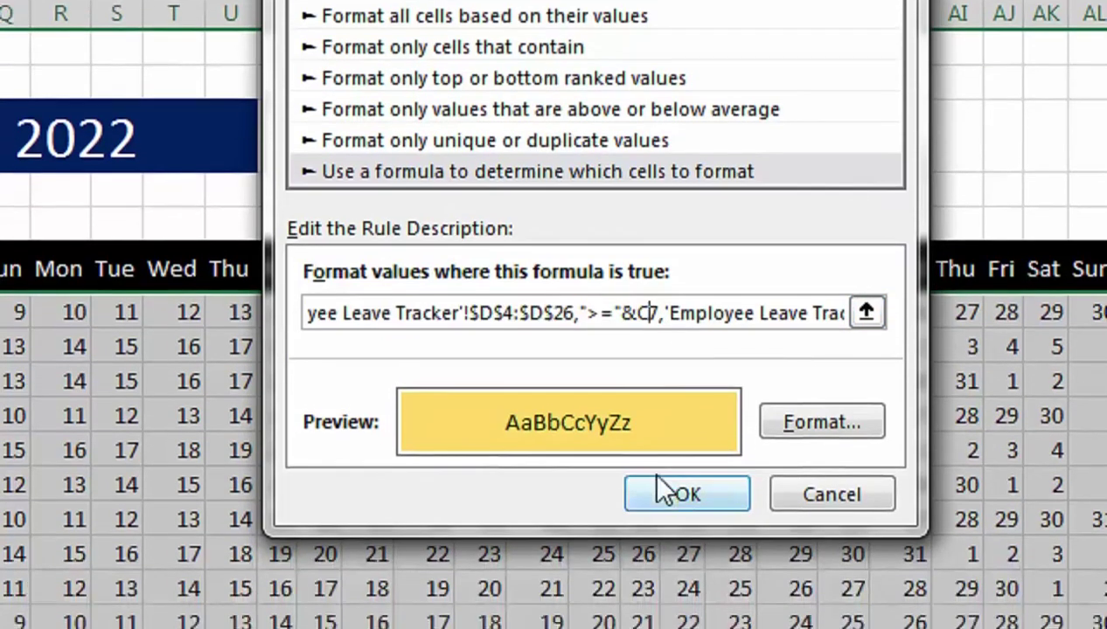
left_click(664, 570)
left_click_drag(586, 53, 503, 143)
left_click_drag(655, 157, 651, 401)
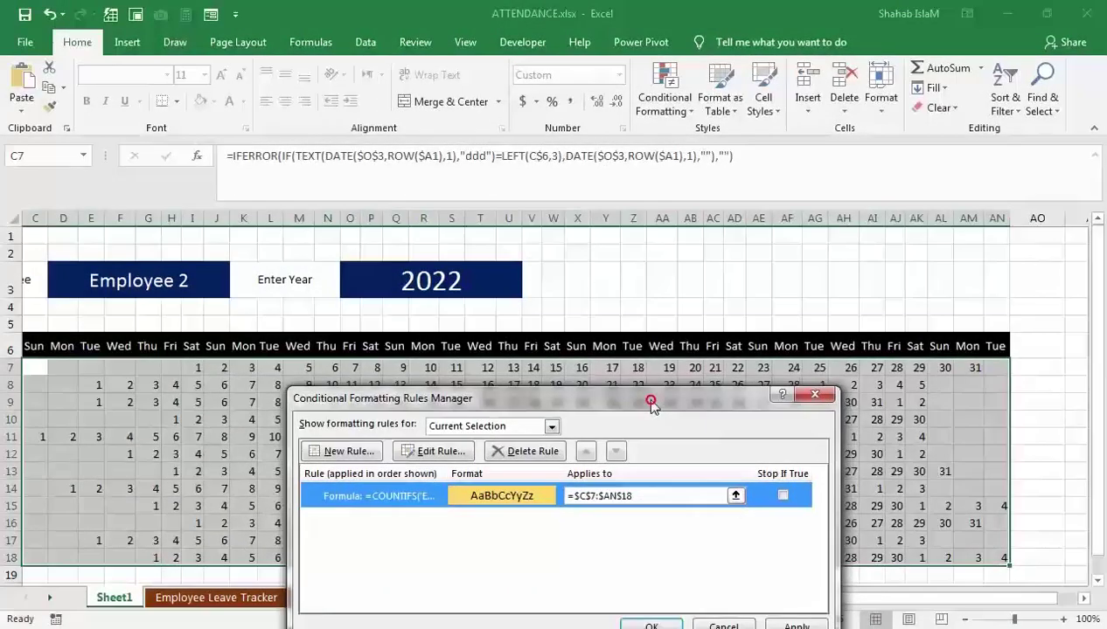
left_click(818, 623)
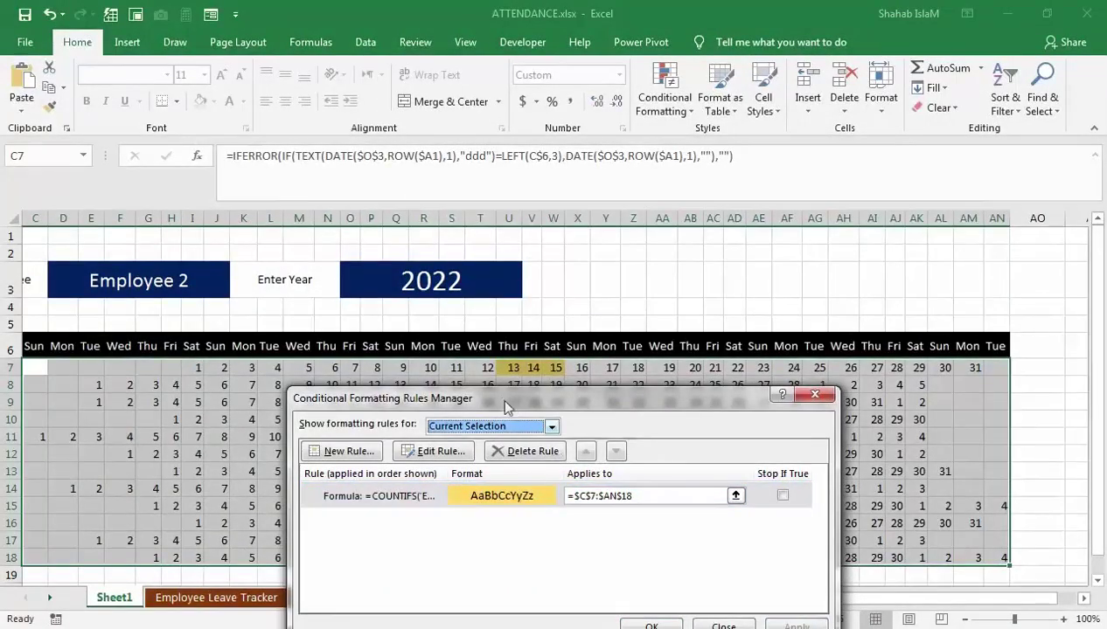
- Copy the full COUNTIFS formula from the yellow formatting rule and close the rules manager
left_click(530, 494)
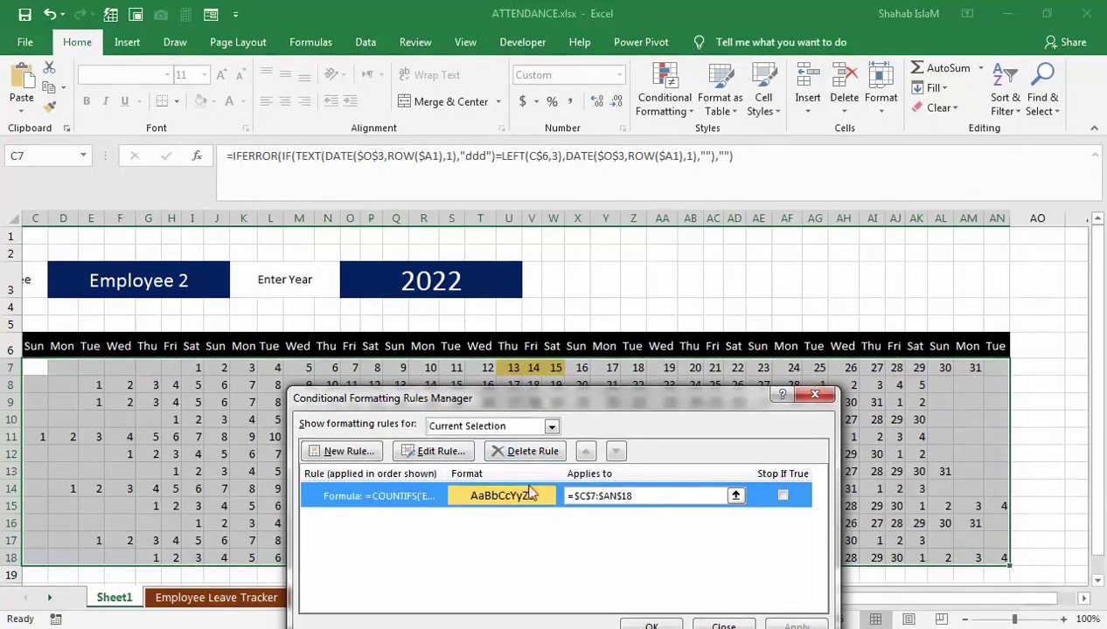
left_click(437, 454)
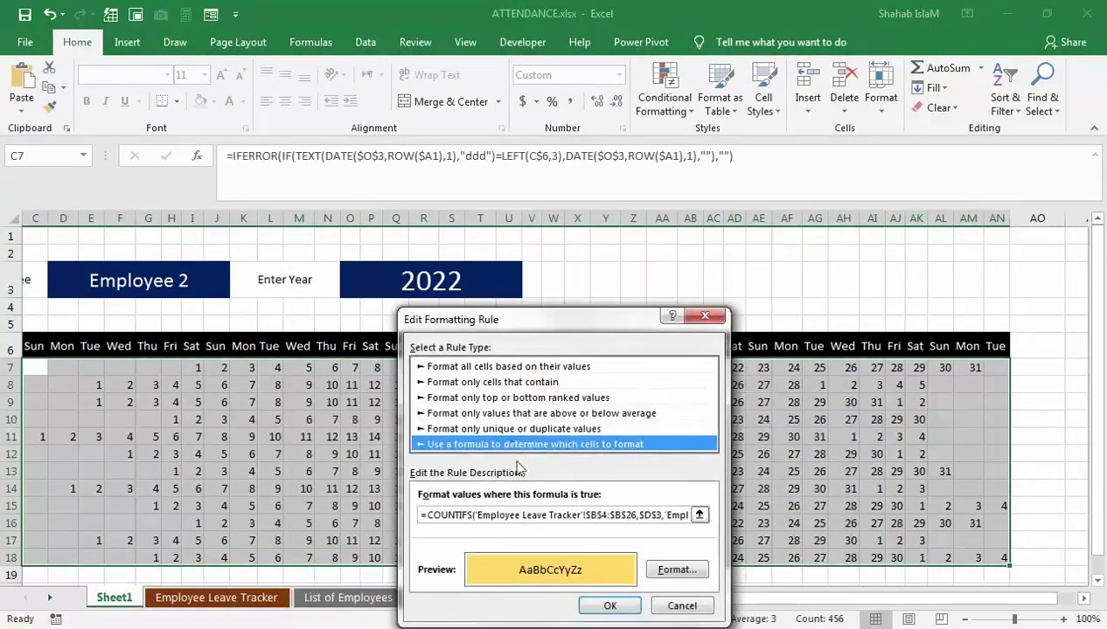
left_click(529, 515)
left_click_drag(423, 514, 735, 518)
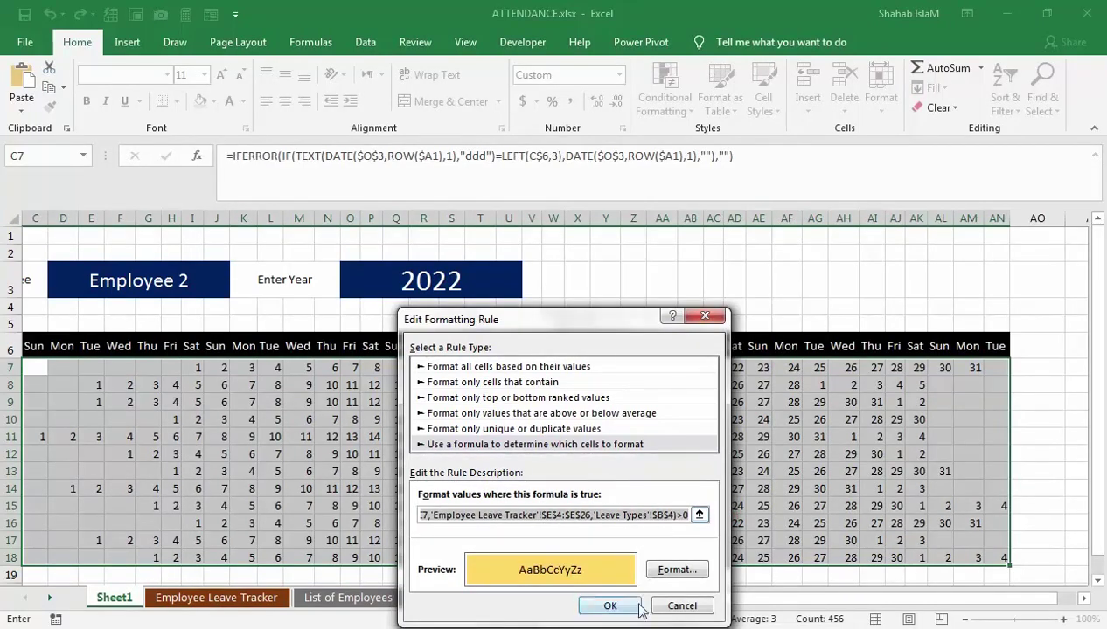
left_click(584, 606)
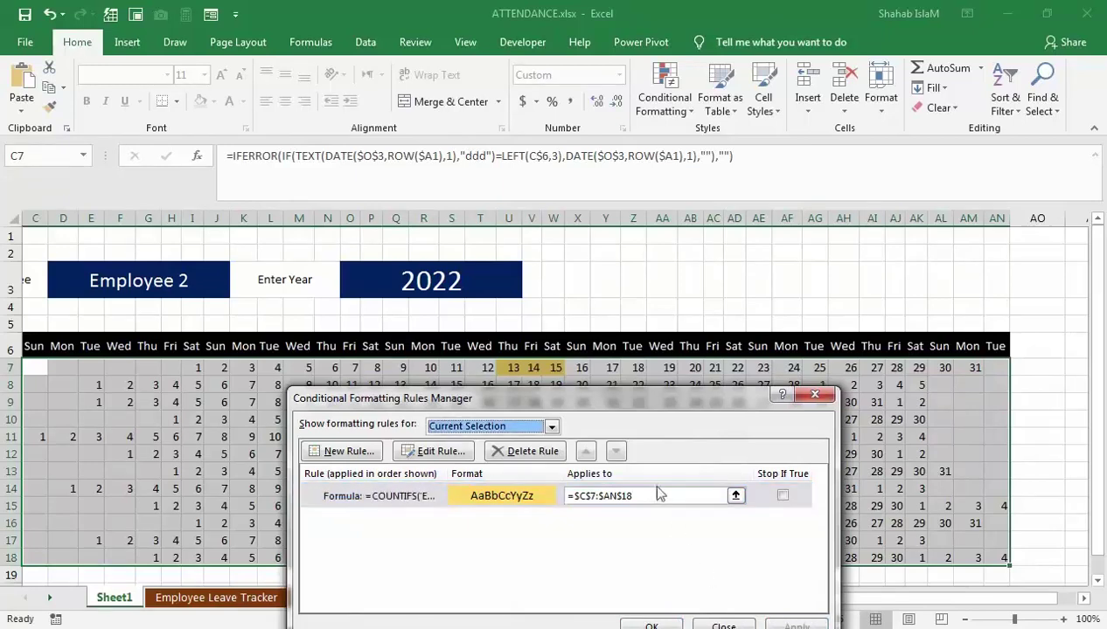
left_click_drag(679, 402, 683, 330)
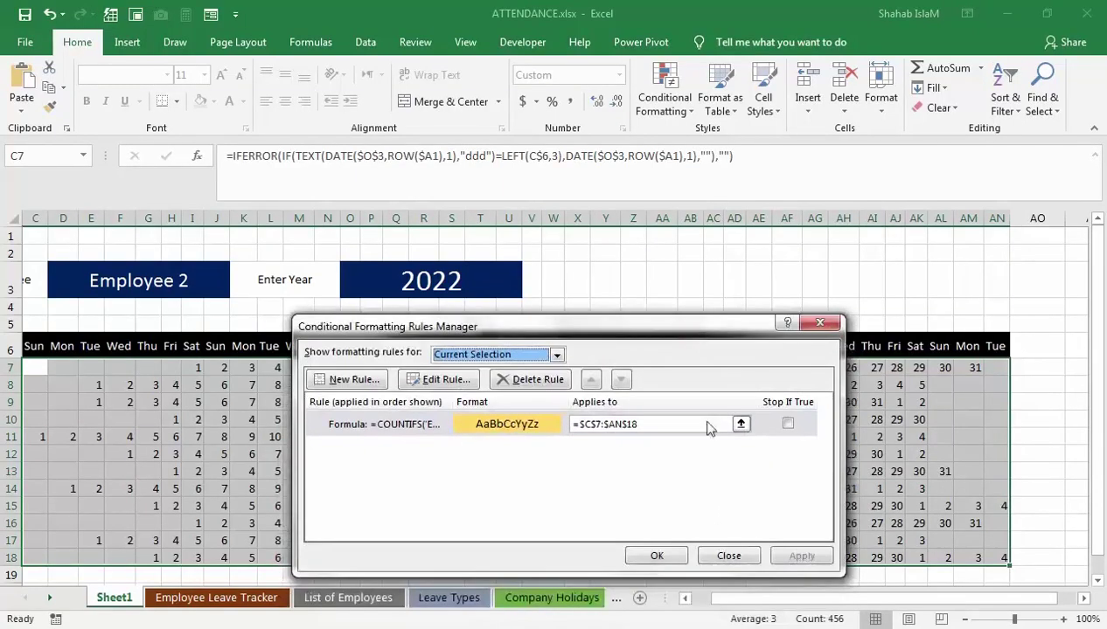
left_click(669, 560)
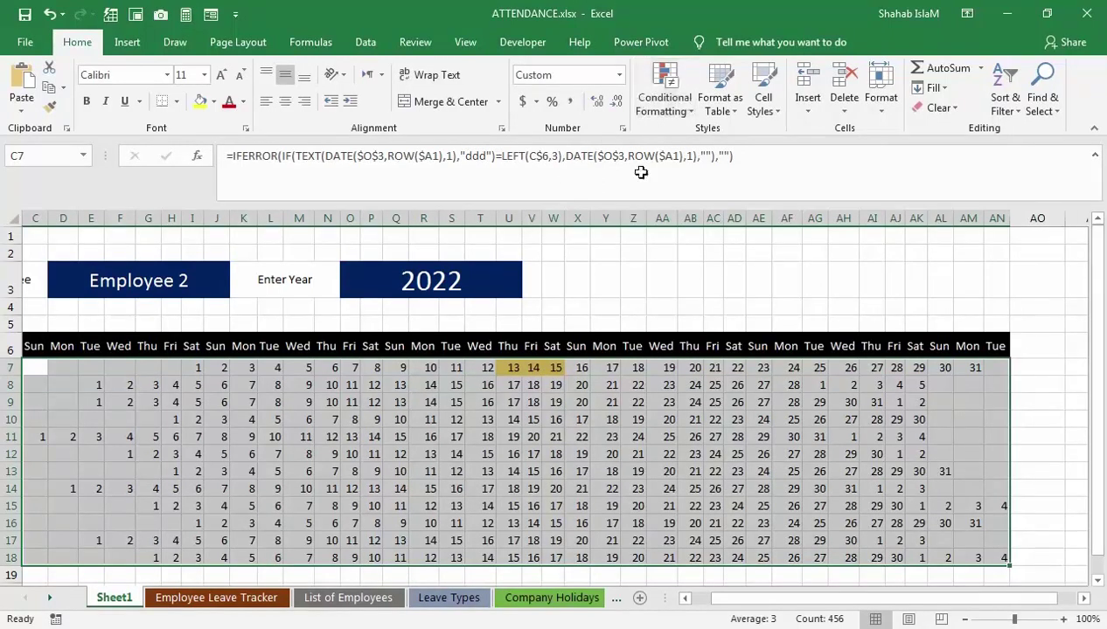
- Check the Leave Types list, then create a formula-based calendar rule from the copied COUNTIFS formula, pointing the leave type to 'Leave Types'!$B$5
left_click(456, 598)
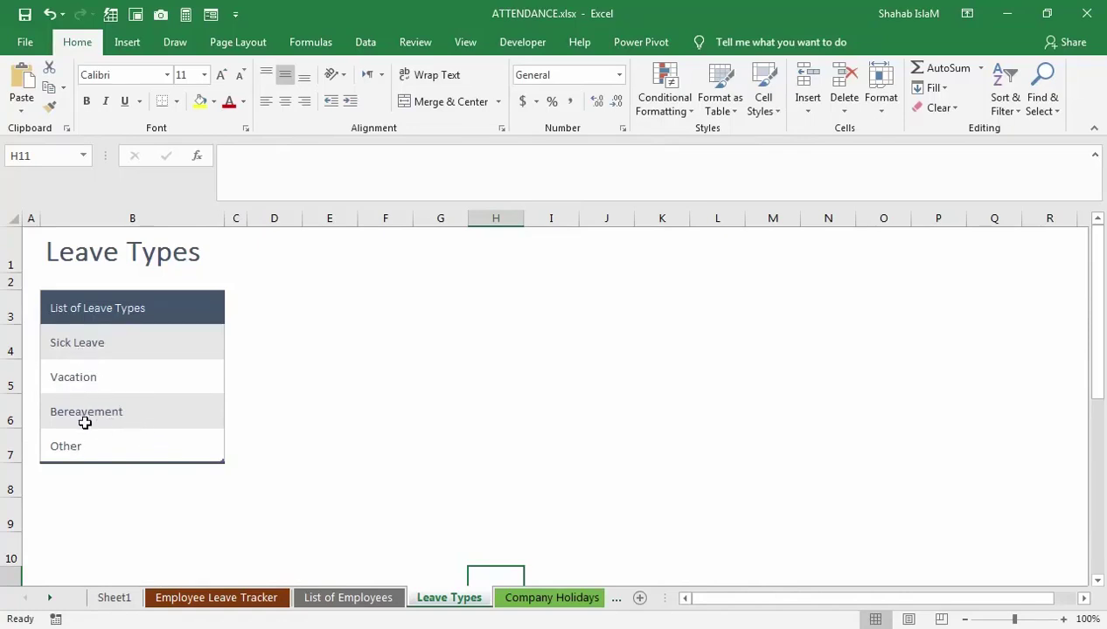
left_click(113, 598)
left_click(665, 98)
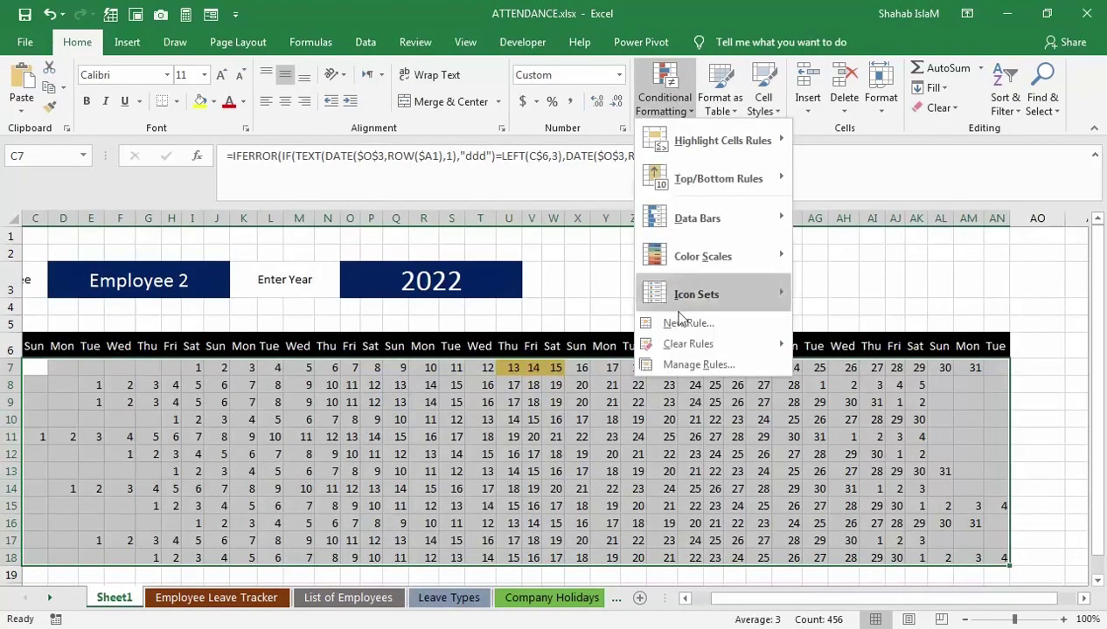
left_click(677, 321)
left_click(423, 403)
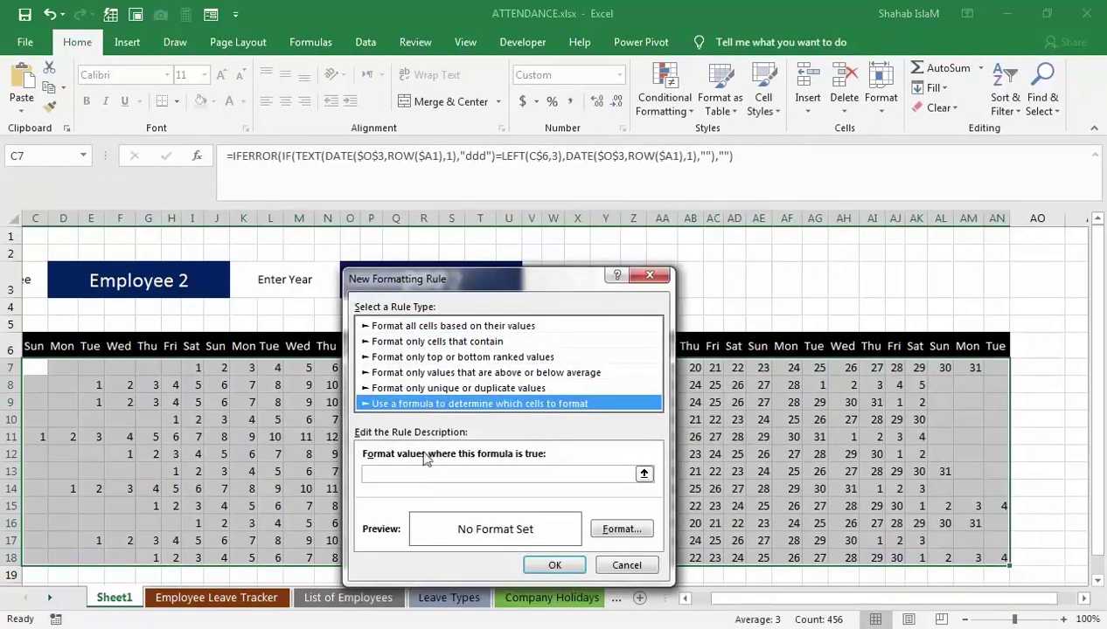
left_click(427, 473)
key("ctrl+v")
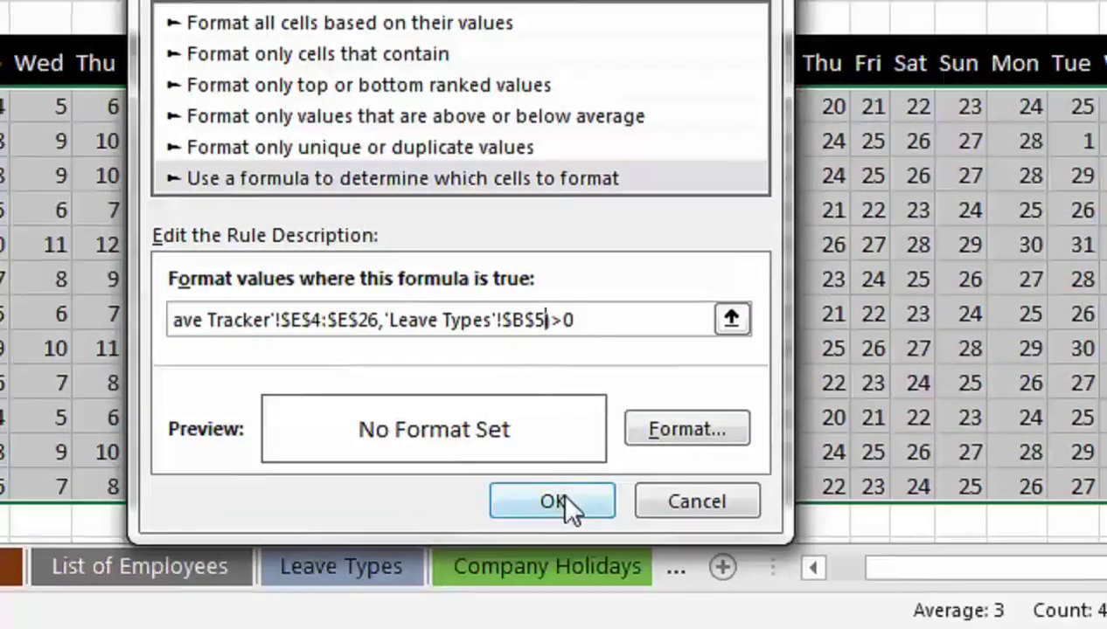
- Give the new $B$5 leave-type rule a light blue fill and save the rule
left_click(684, 428)
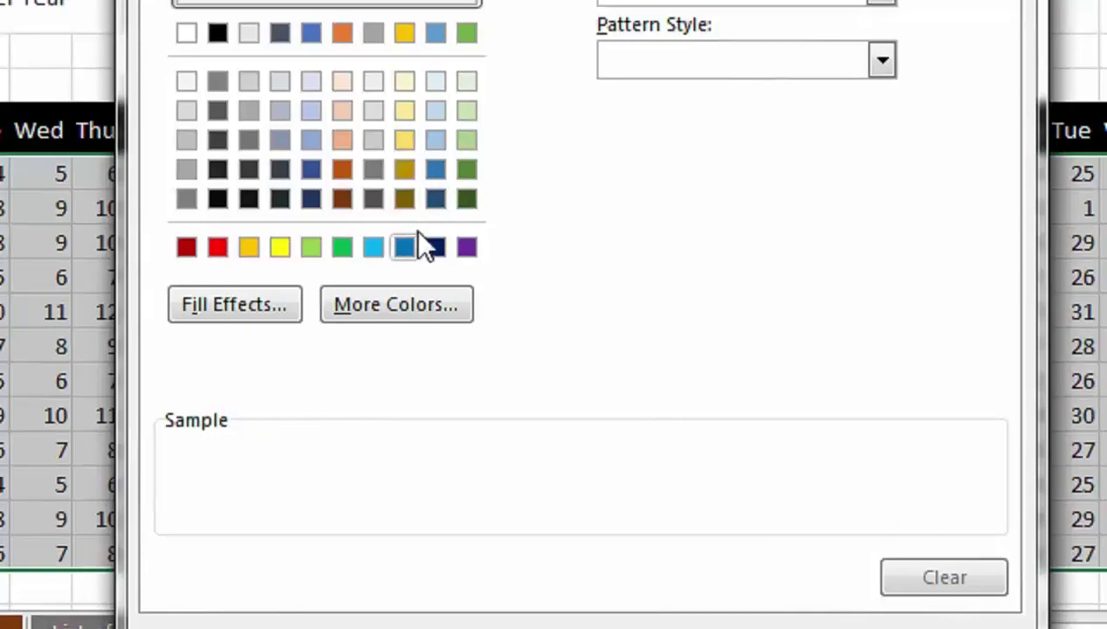
left_click(373, 248)
left_click(796, 577)
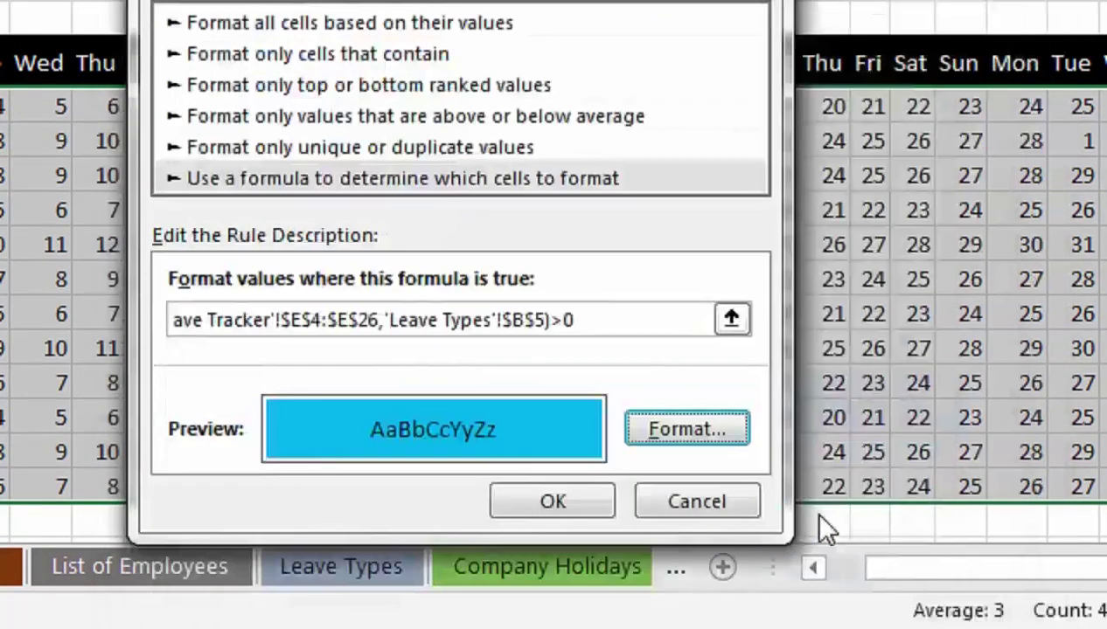
left_click(572, 497)
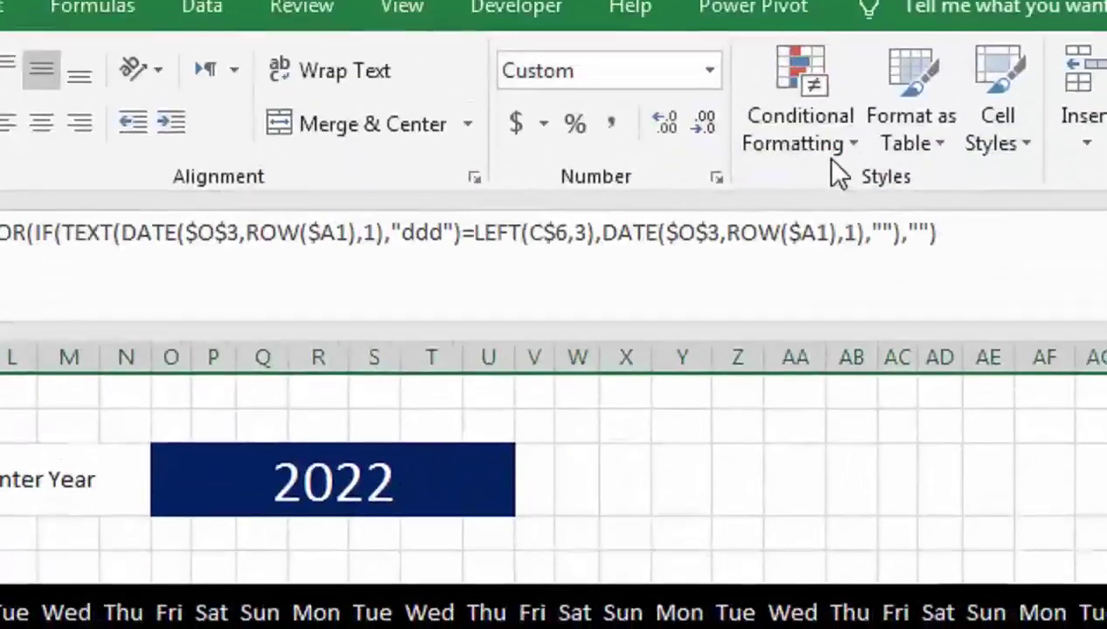
- Create another formula-based calendar rule from the copied COUNTIFS formula, pointing the leave type to 'Leave Types'!$B$6, and save it without a format
left_click(832, 156)
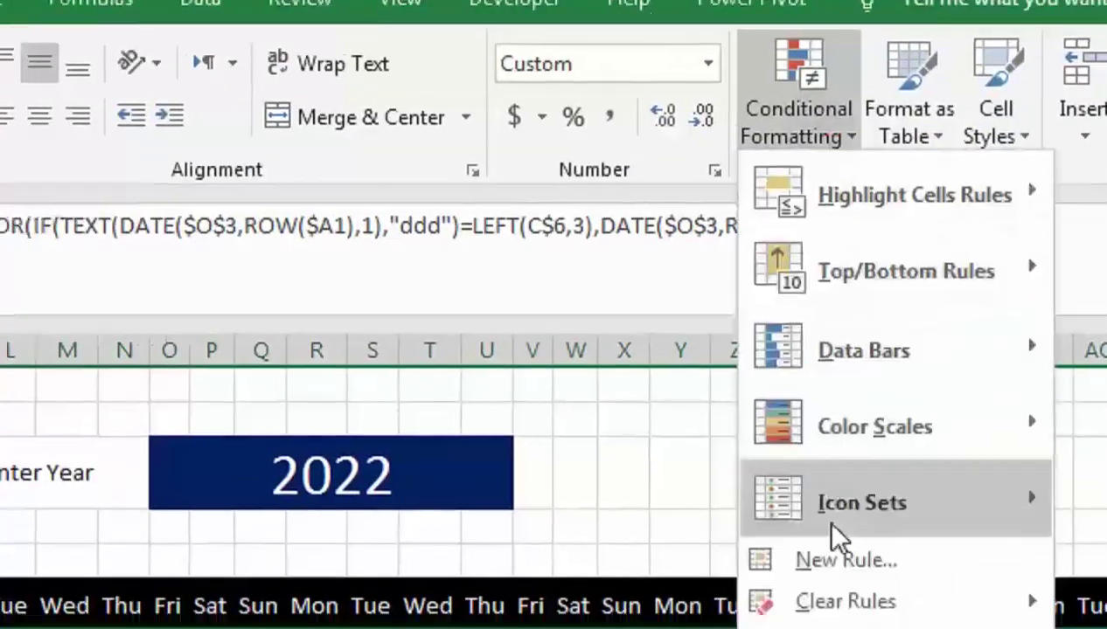
left_click(834, 559)
left_click(263, 454)
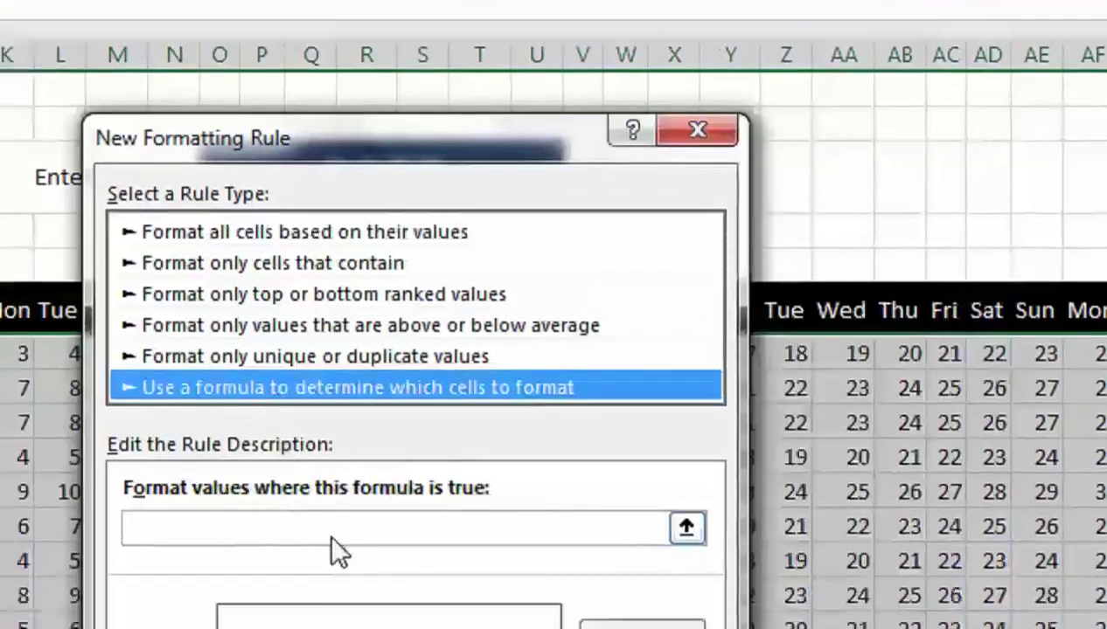
left_click(332, 532)
key("ctrl+v")
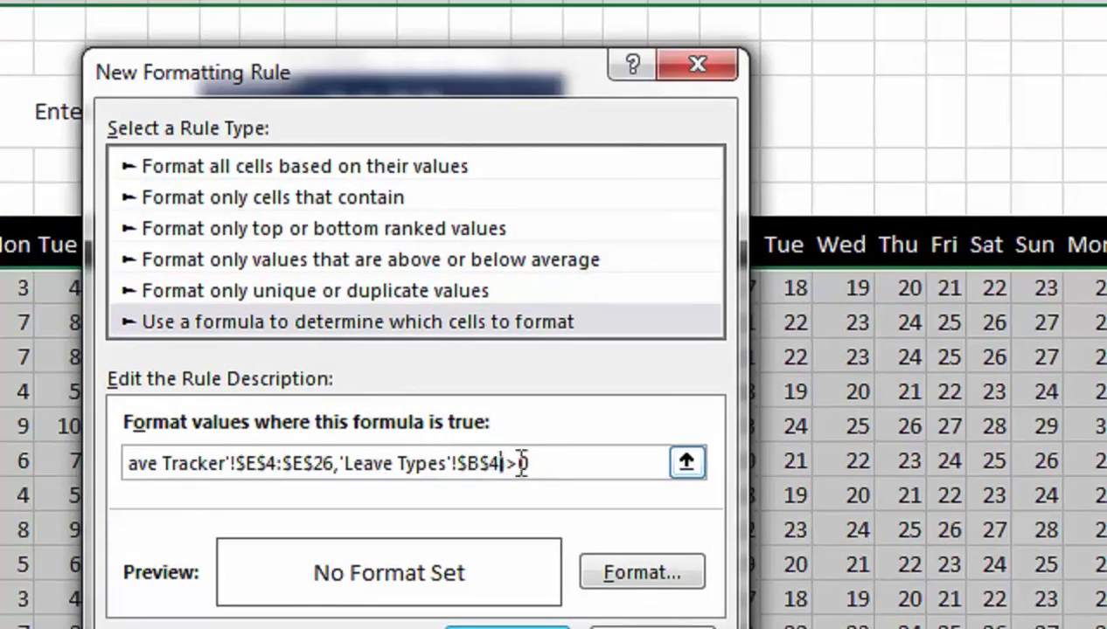
key("Left")
key("Left")
key("Left")
key("BackSpace")
type("6")
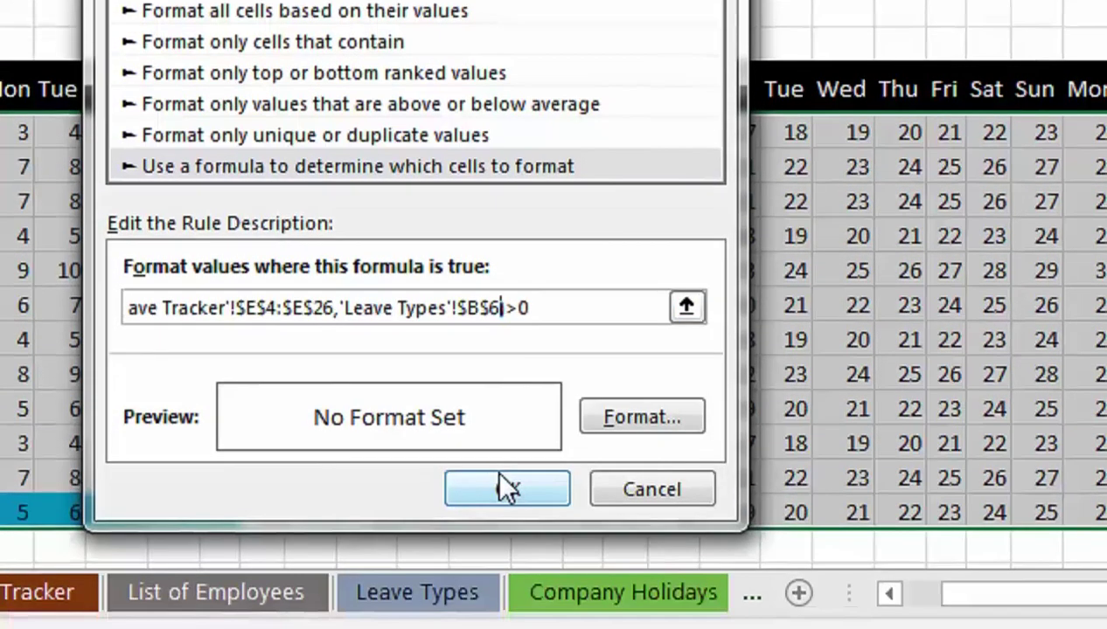
left_click(507, 626)
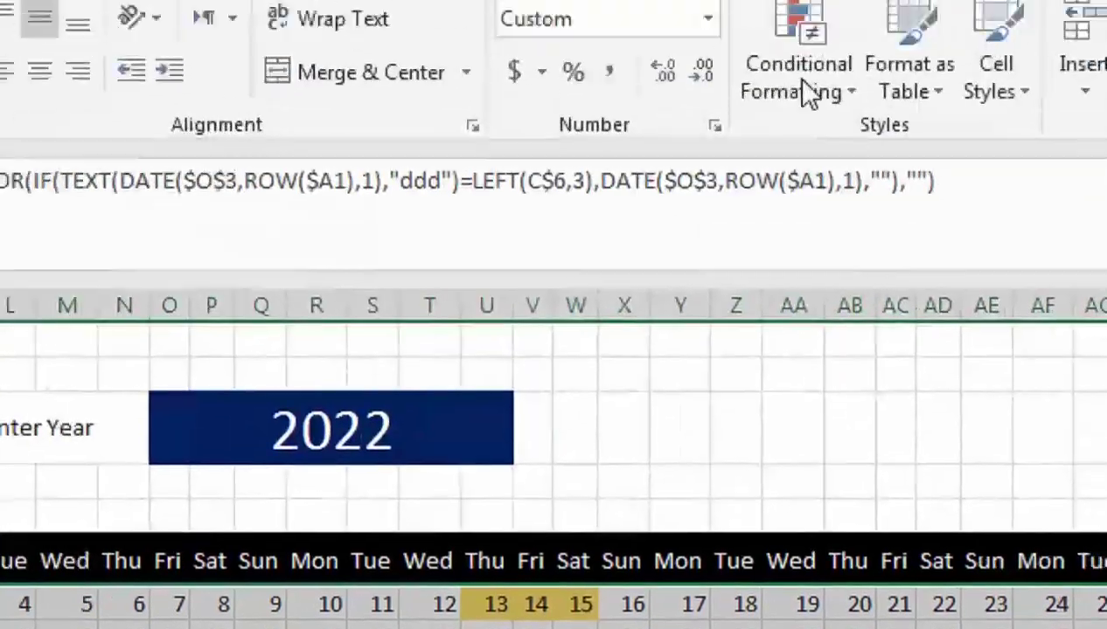
- Edit the unformatted COUNTIFS rule among the existing formatting rules and give it a dark blue fill
left_click(803, 93)
left_click(835, 494)
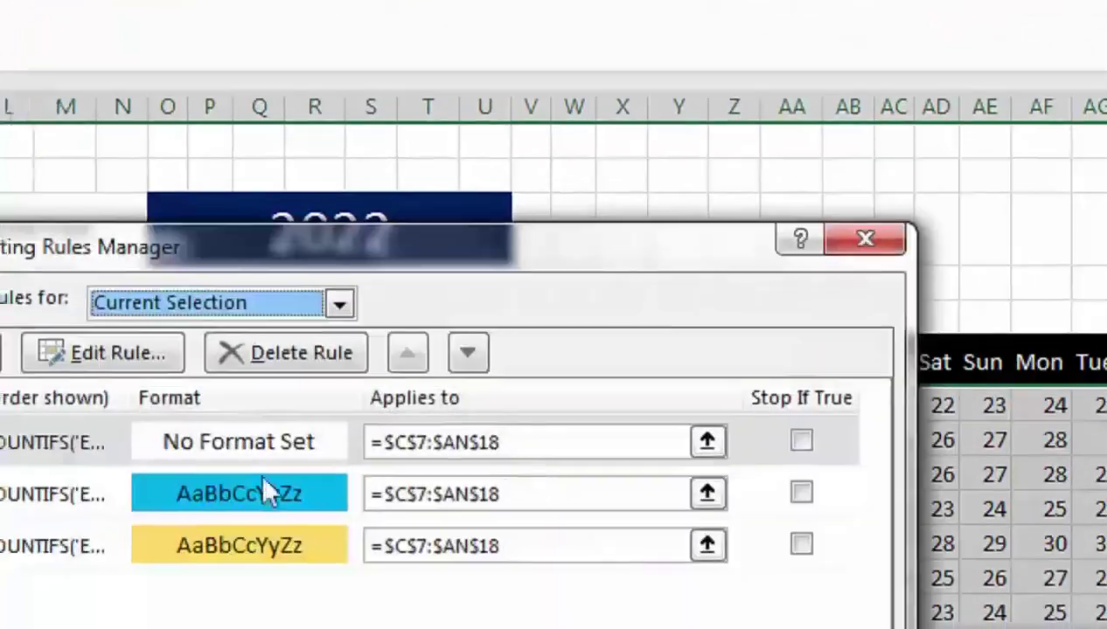
left_click(54, 444)
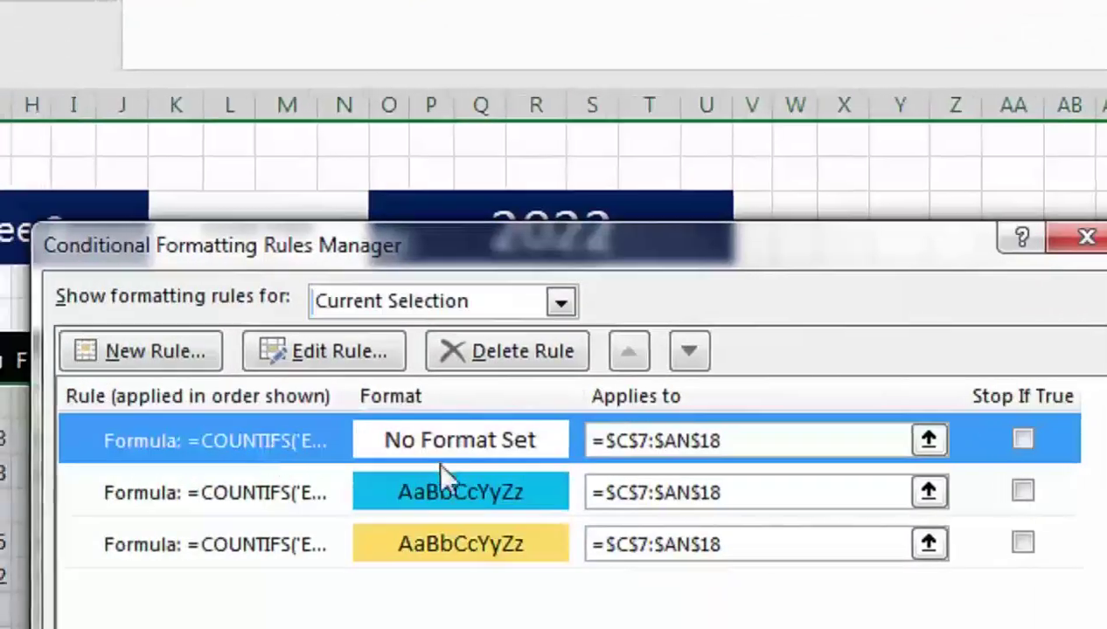
left_click(354, 363)
left_click(806, 483)
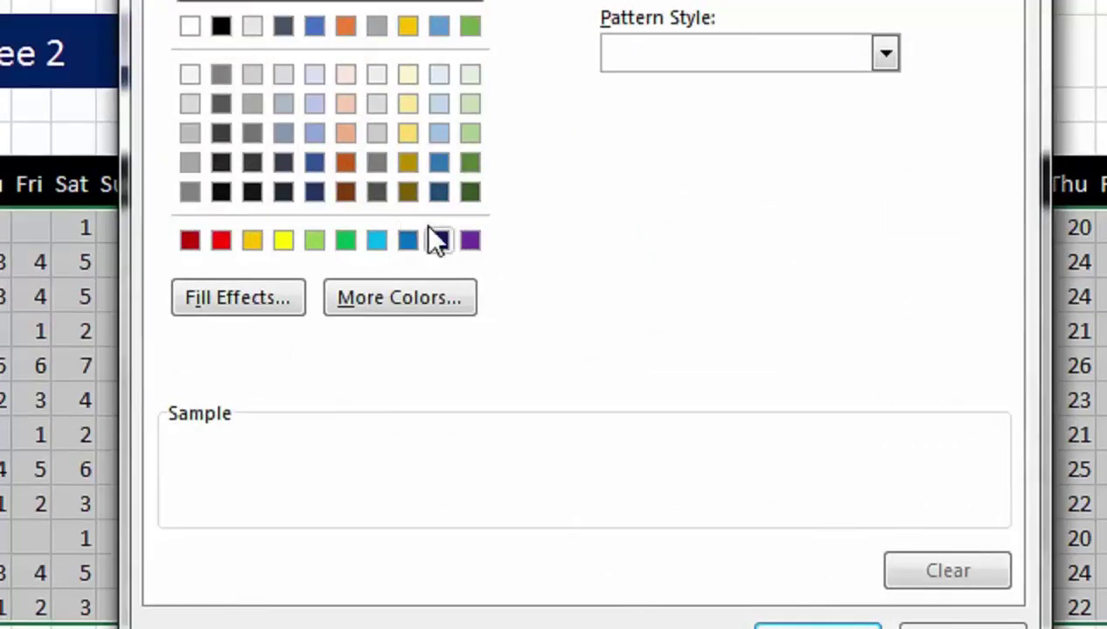
left_click(439, 240)
- Set the same rule's font to bold white, then save and apply it to the calendar
left_click(295, 154)
left_click(651, 310)
left_click(712, 439)
left_click(647, 502)
left_click(816, 572)
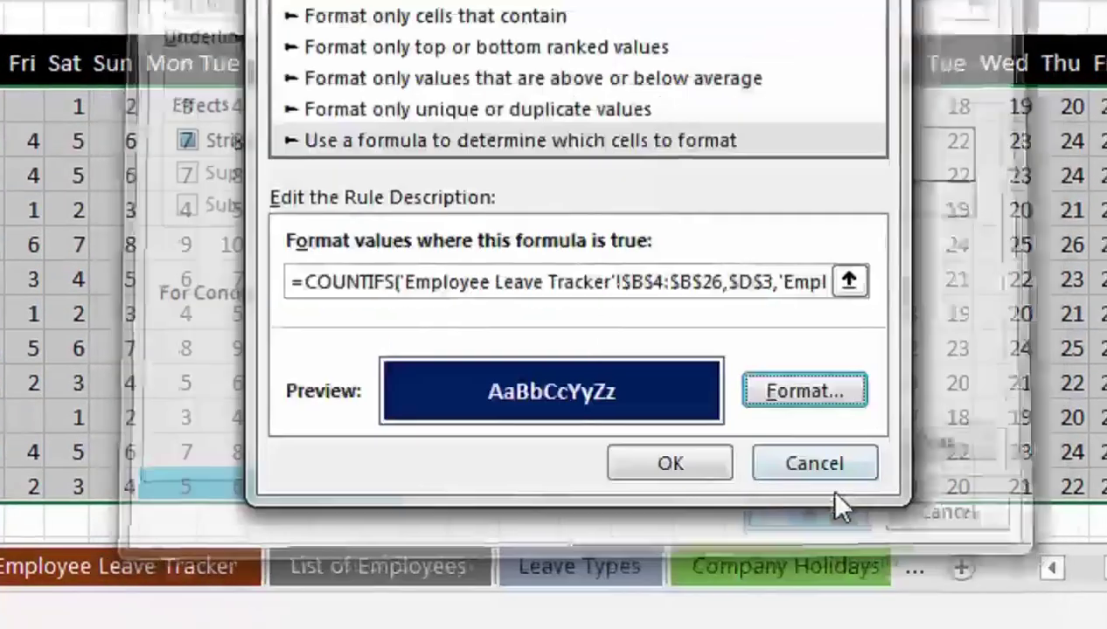
left_click(690, 472)
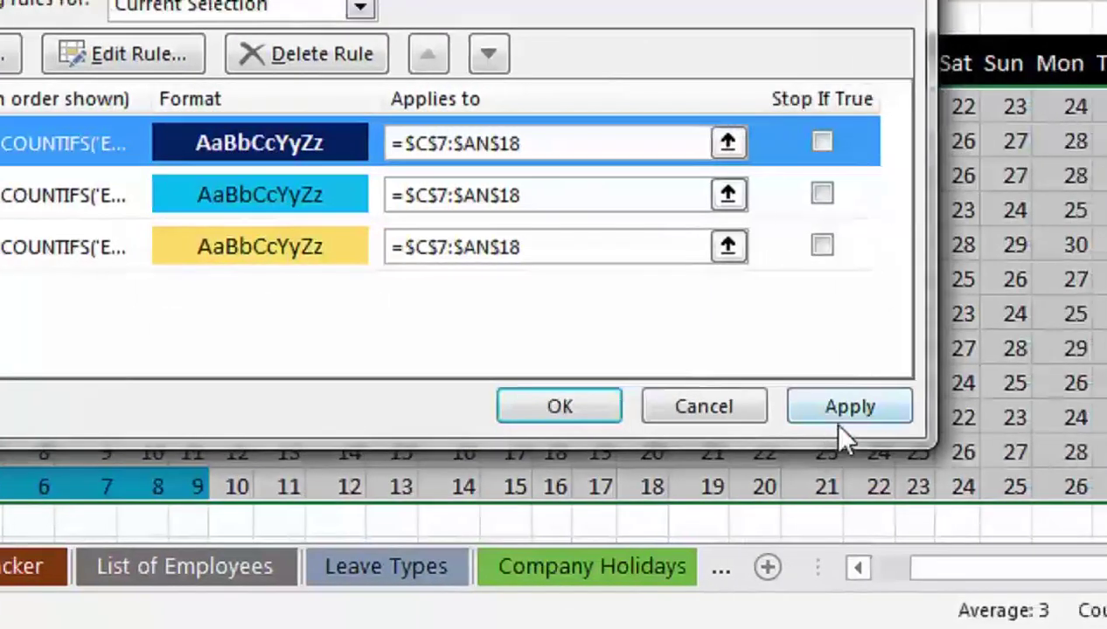
left_click(839, 409)
left_click(600, 409)
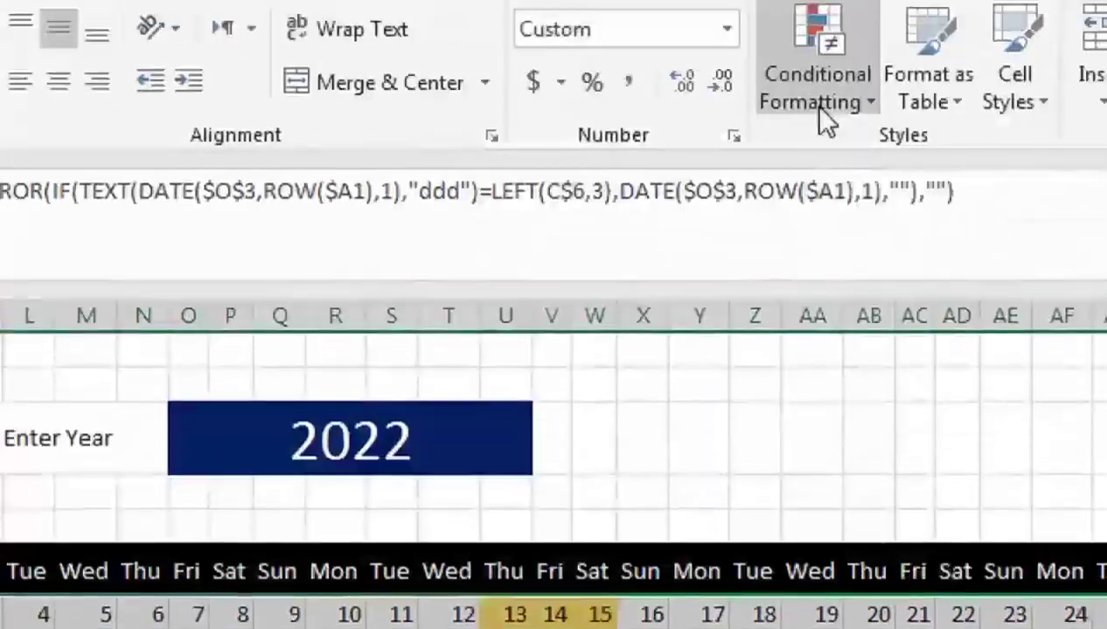
- Start a further formula-based calendar rule from the copied COUNTIFS formula, pointing the leave type to 'Leave Types'!$B$7
left_click(826, 103)
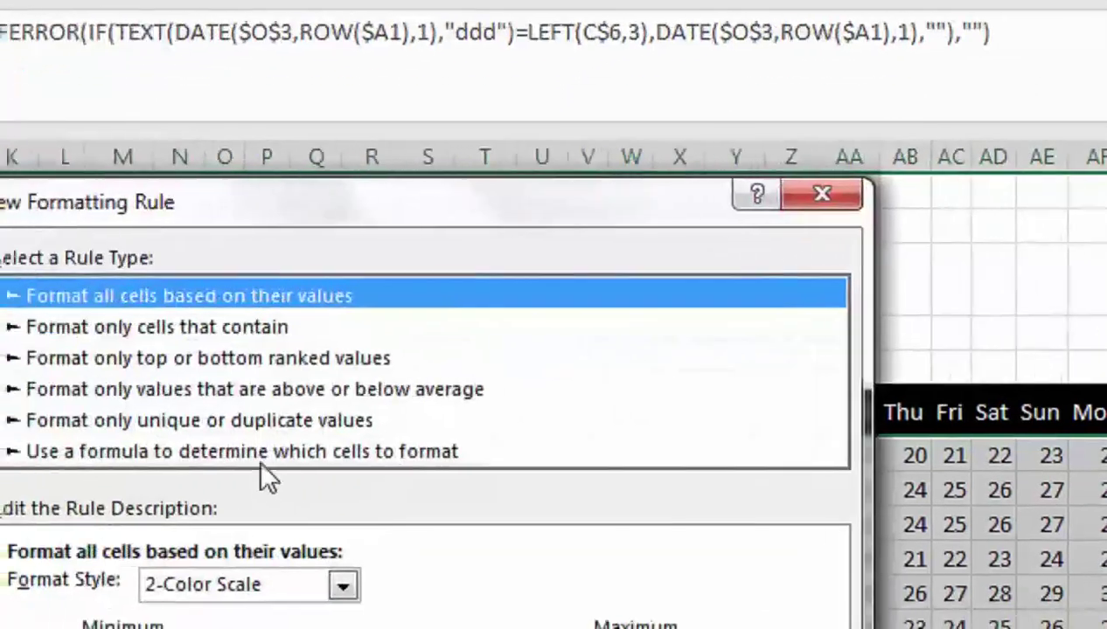
left_click(260, 454)
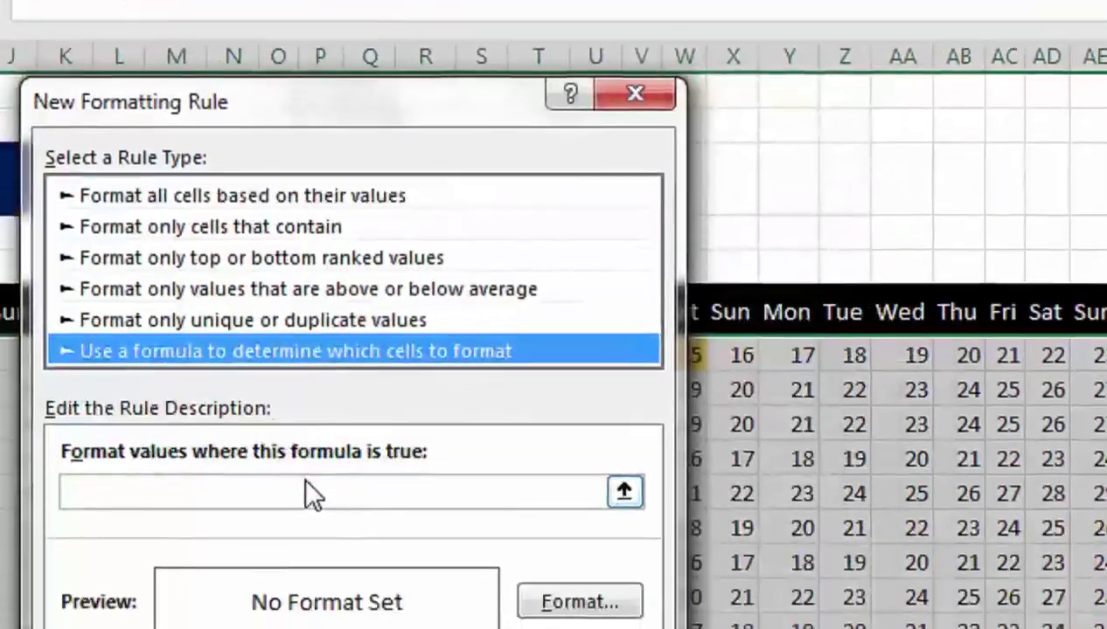
left_click(306, 489)
key("ctrl+v")
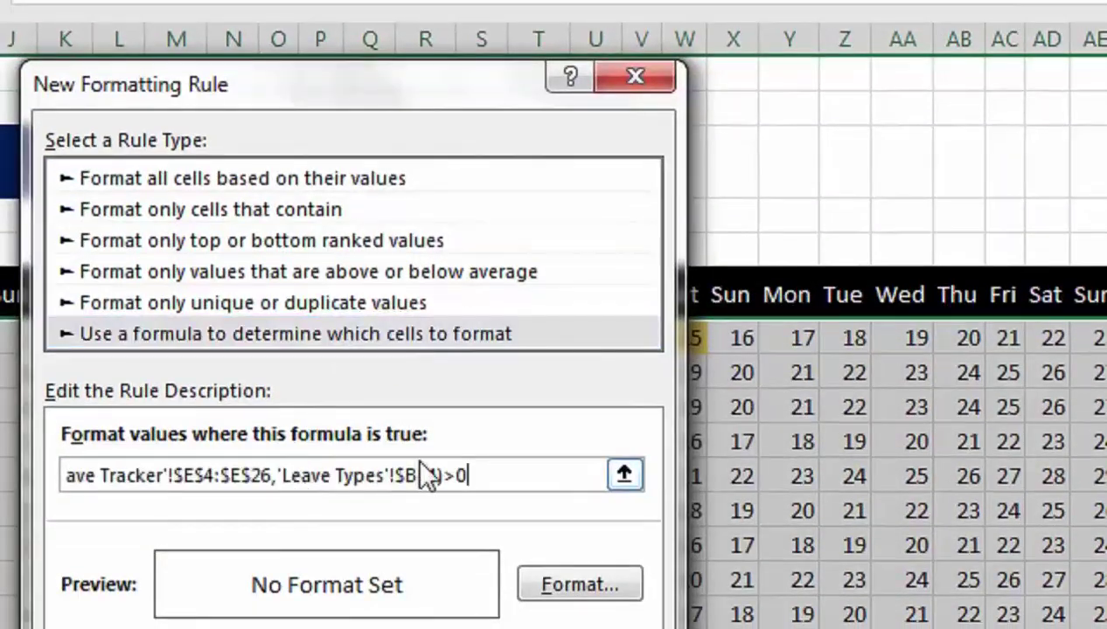
left_click(441, 465)
type(")")
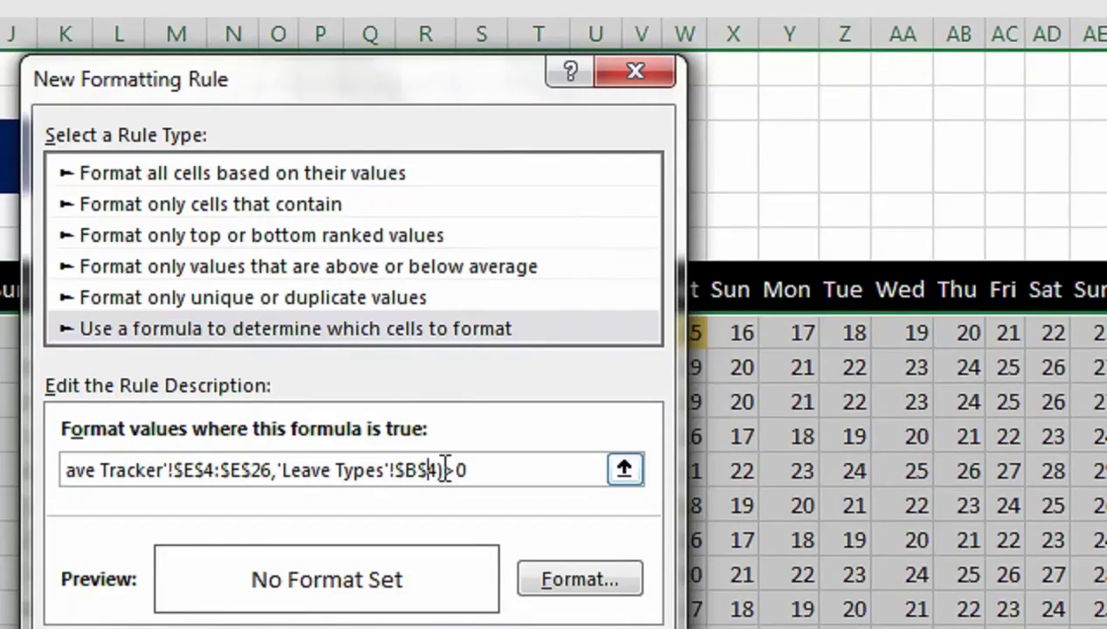
key("BackSpace")
key("BackSpace")
type("7")
- Give the new $B$7 leave-type rule a bright yellow fill and save the rule
left_click(579, 579)
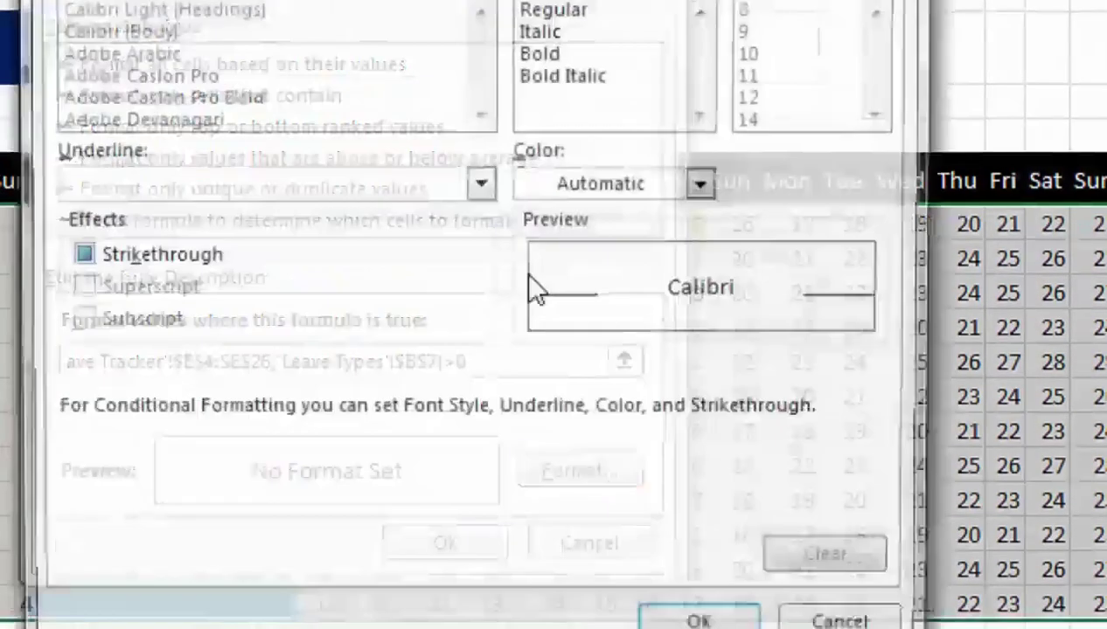
left_click(407, 144)
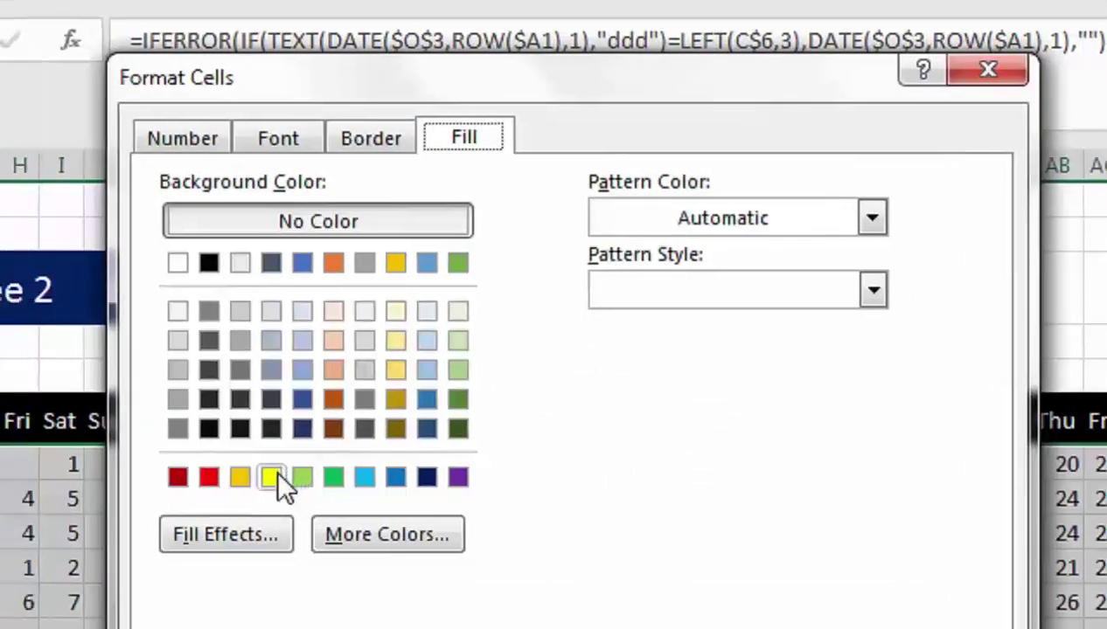
left_click(271, 477)
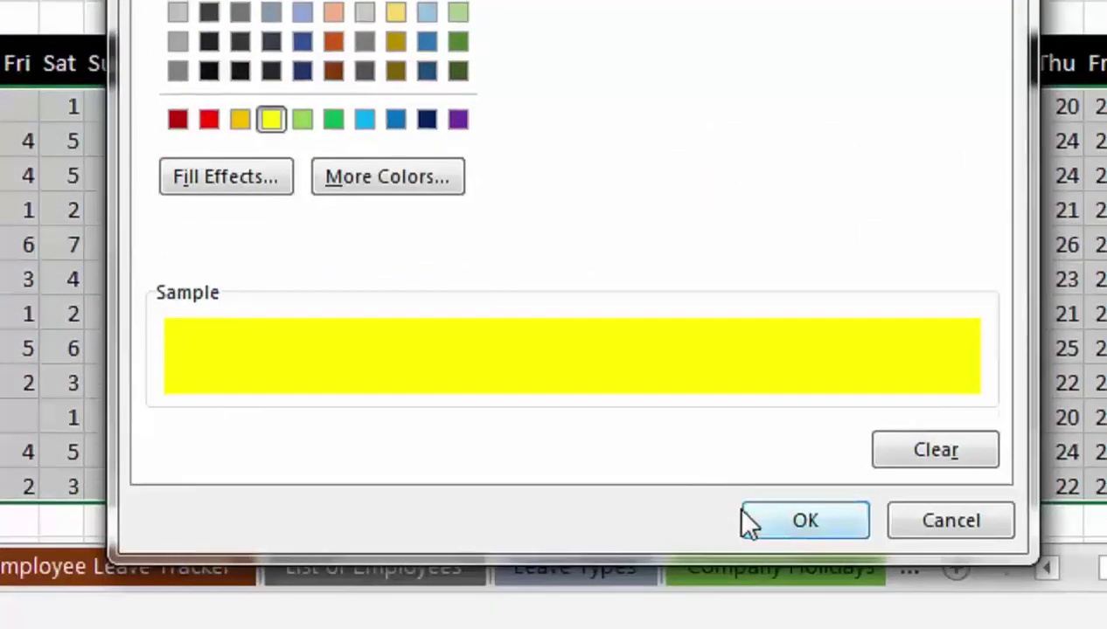
left_click(743, 518)
left_click(577, 423)
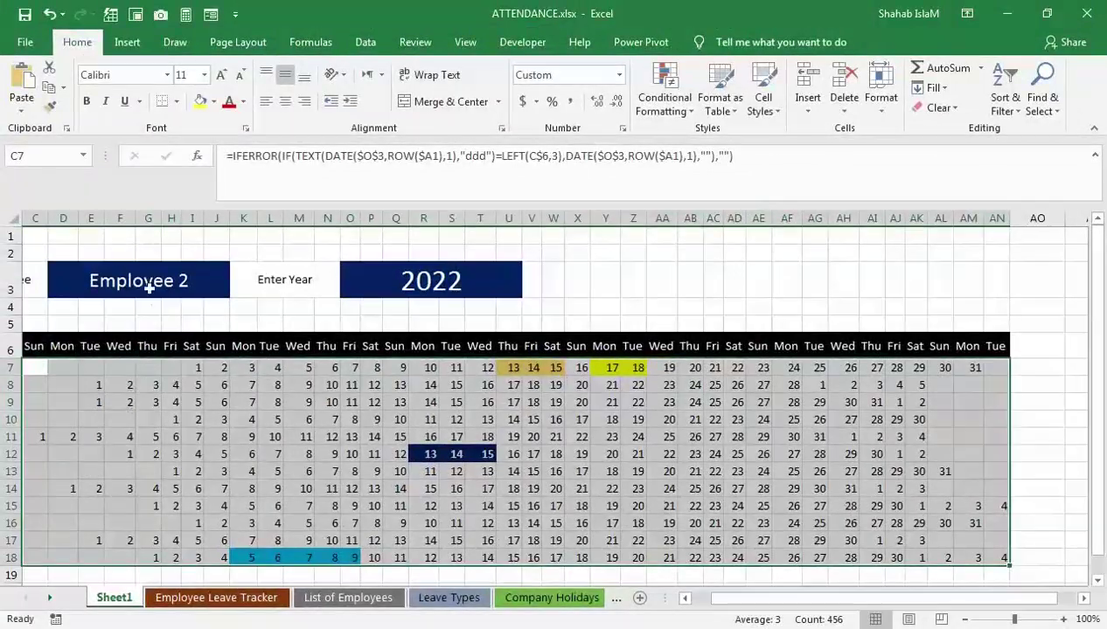
- Review the Employee Leave Tracker and Leave Types sheets, then show Employee 1 in the Sheet1 calendar
left_click(220, 597)
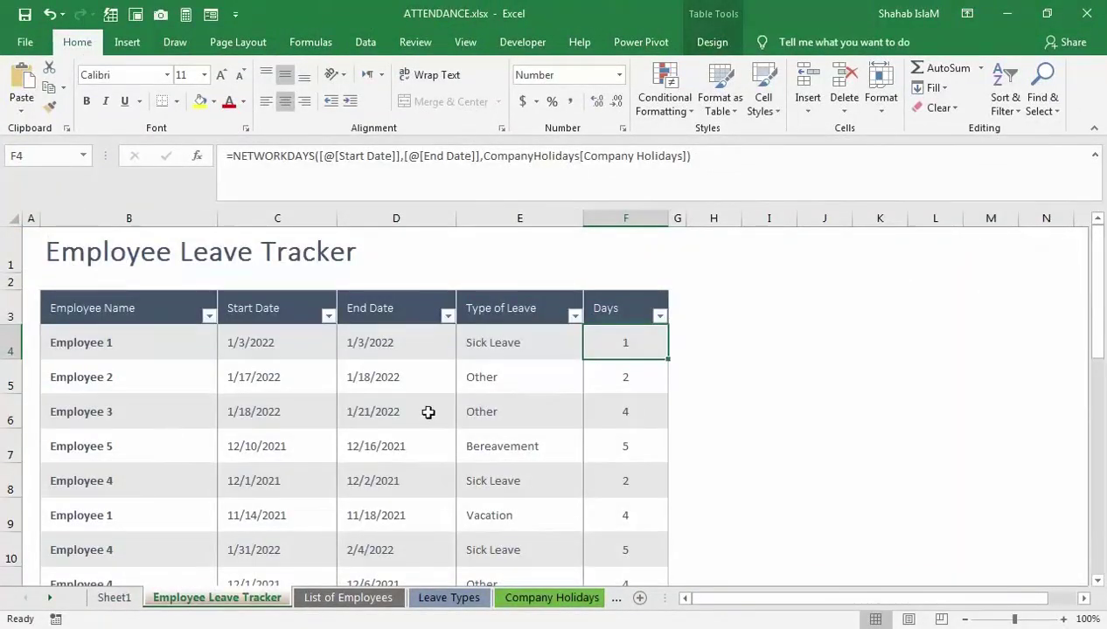
left_click(442, 597)
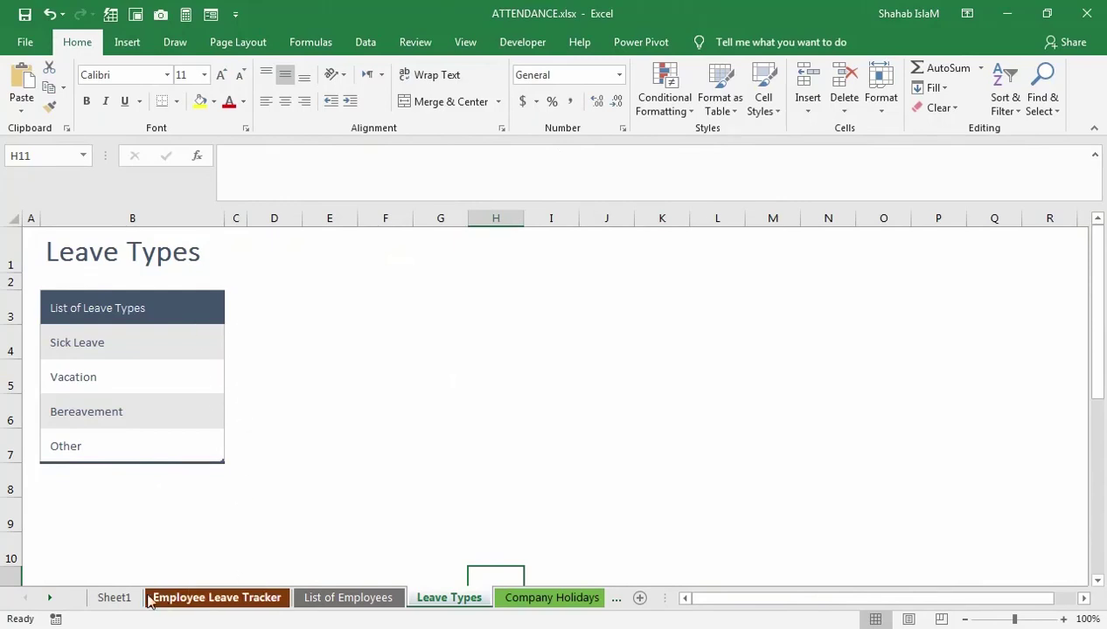
left_click(114, 598)
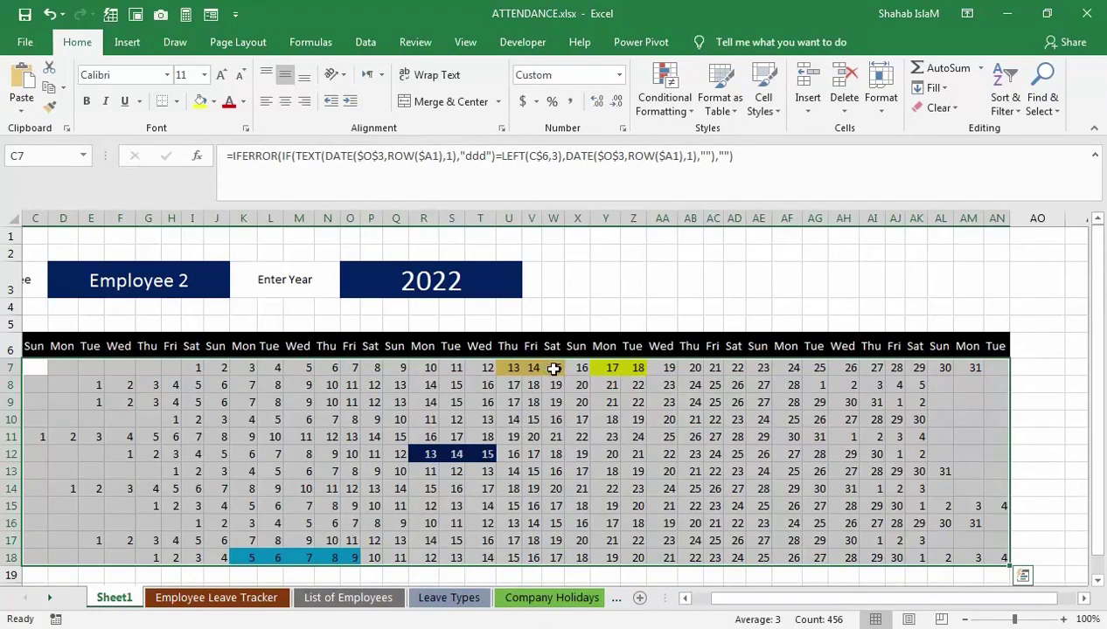
left_click_drag(318, 441, 28, 412)
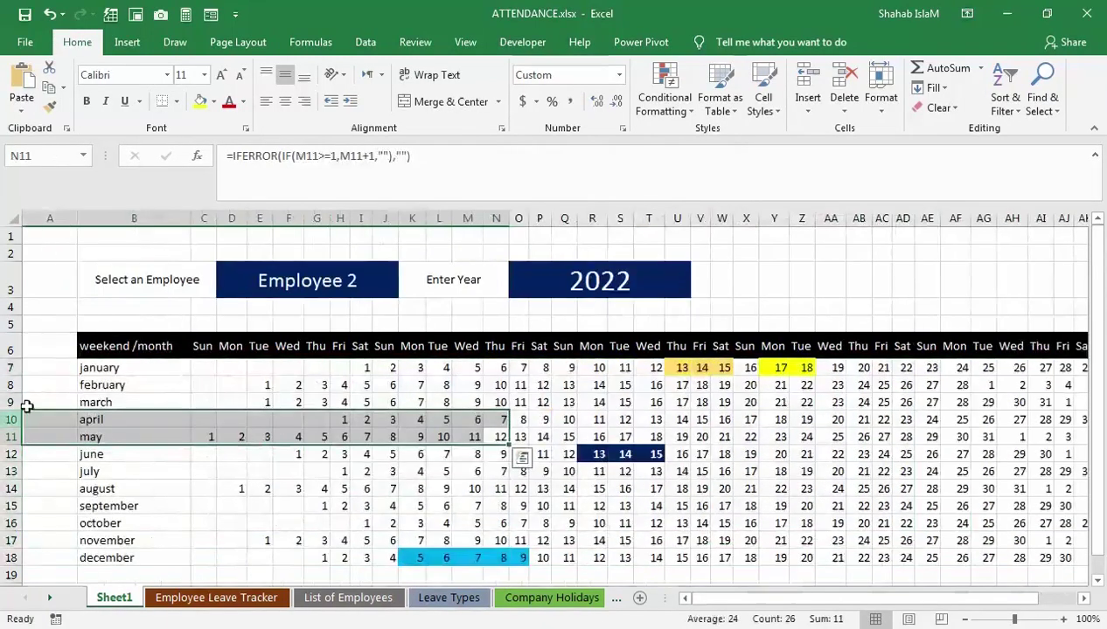
left_click(307, 284)
left_click(405, 289)
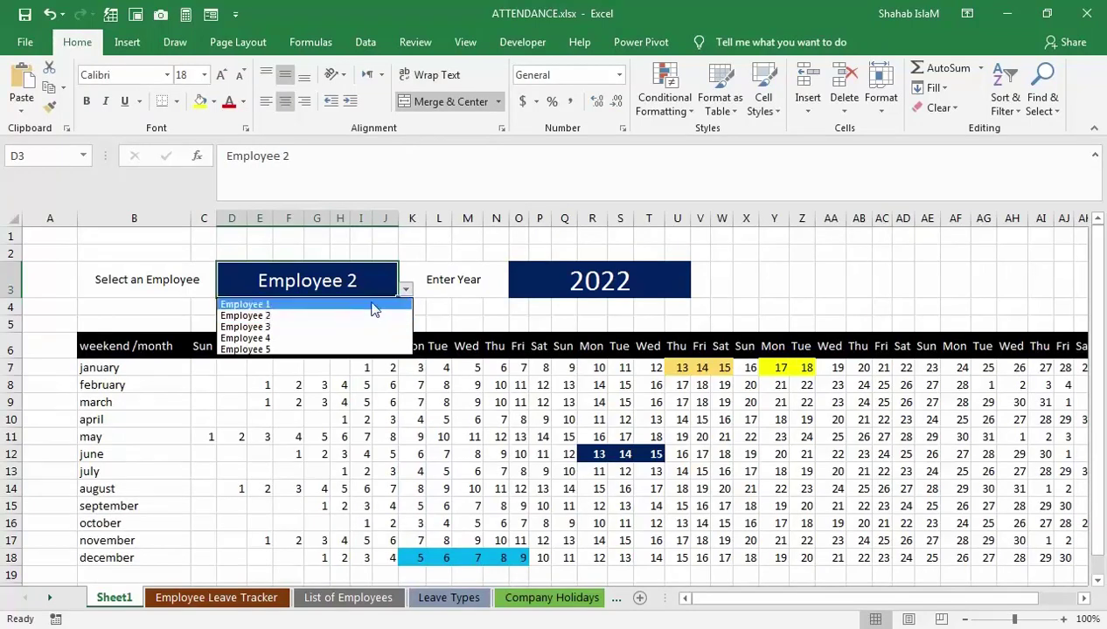
left_click(371, 306)
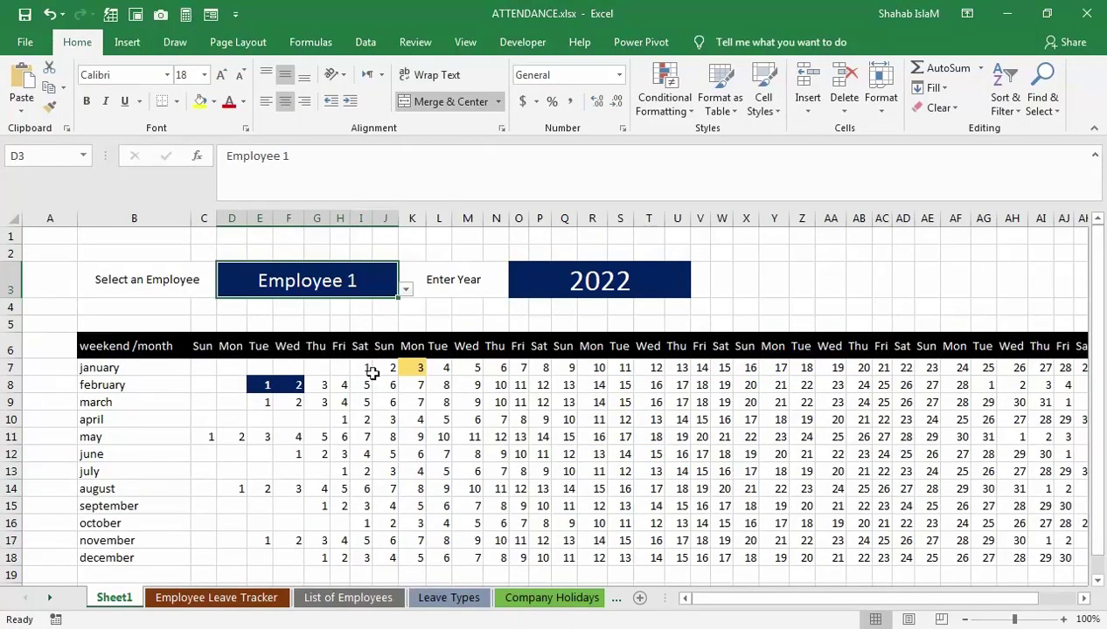
- Check the employee list, leave types and leave tracker records, then select Employee 3 in the Sheet1 calendar
left_click(366, 598)
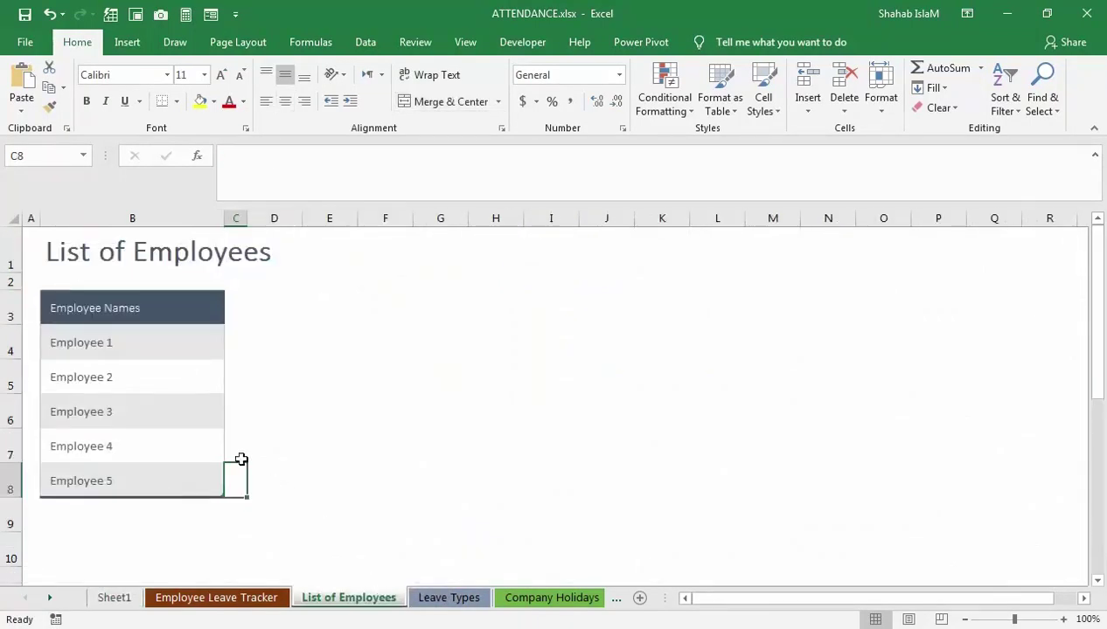
left_click(429, 599)
left_click(239, 595)
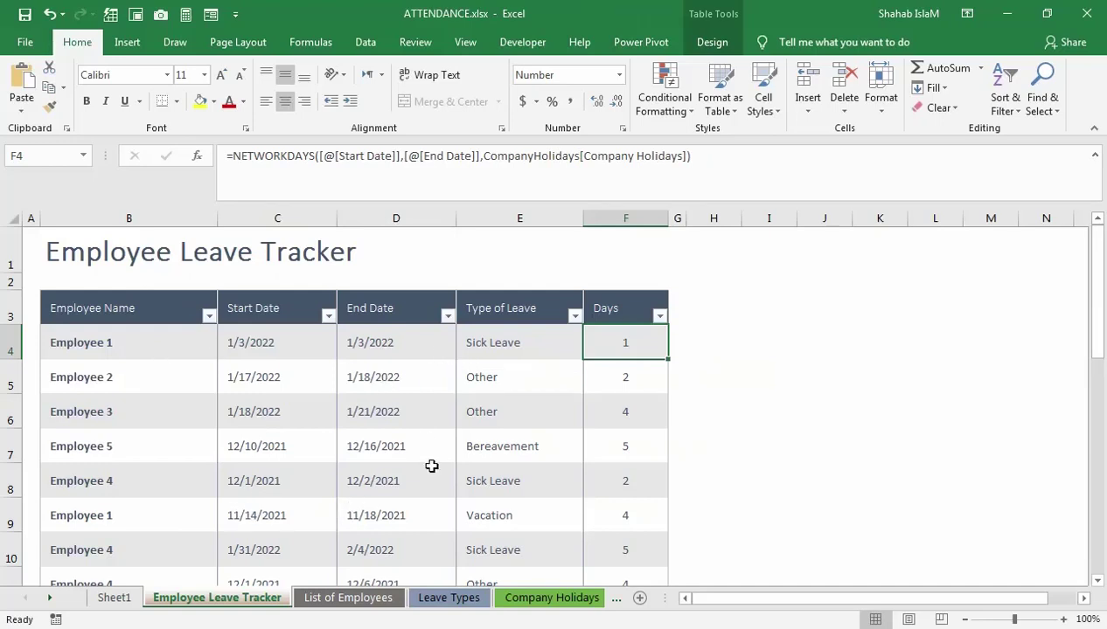
scroll(432, 466, "down", 3)
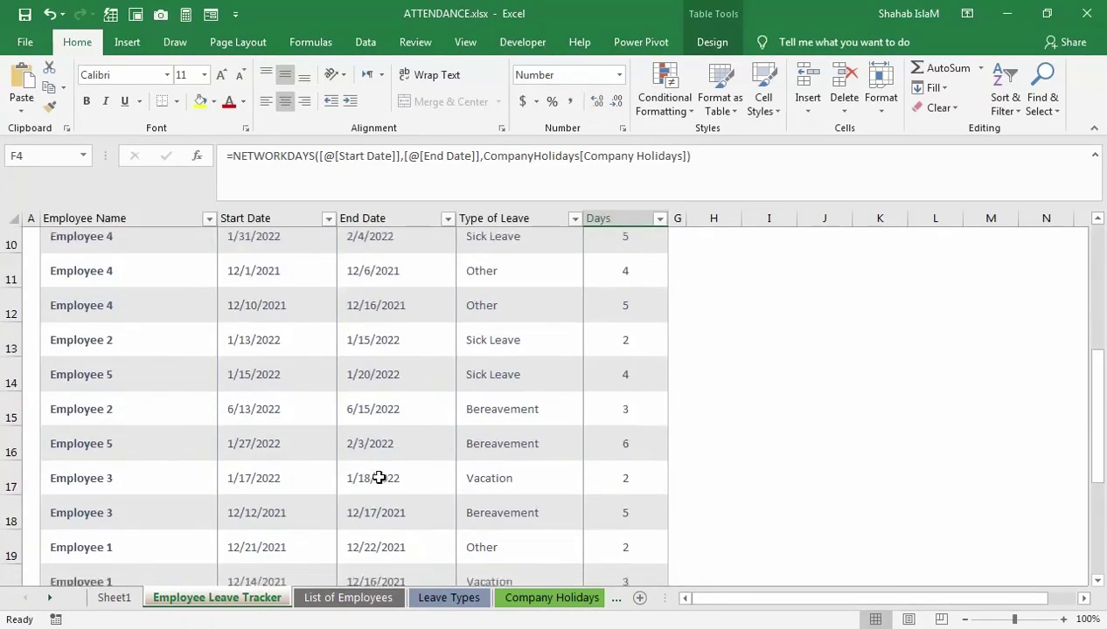
scroll(378, 478, "down", 2)
left_click(114, 597)
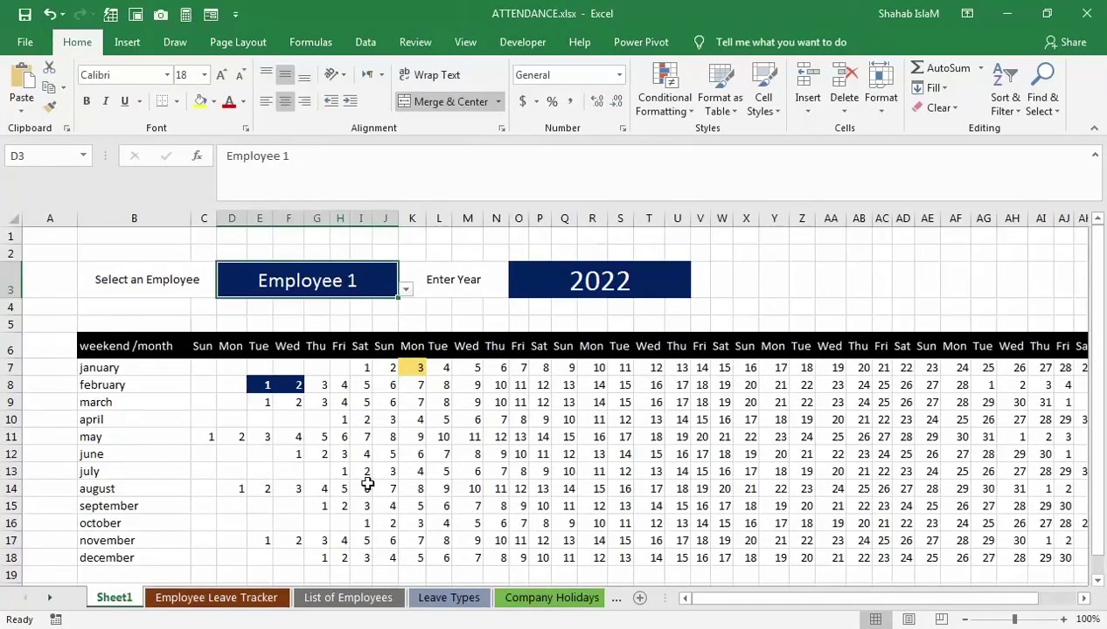
left_click(405, 288)
left_click(289, 328)
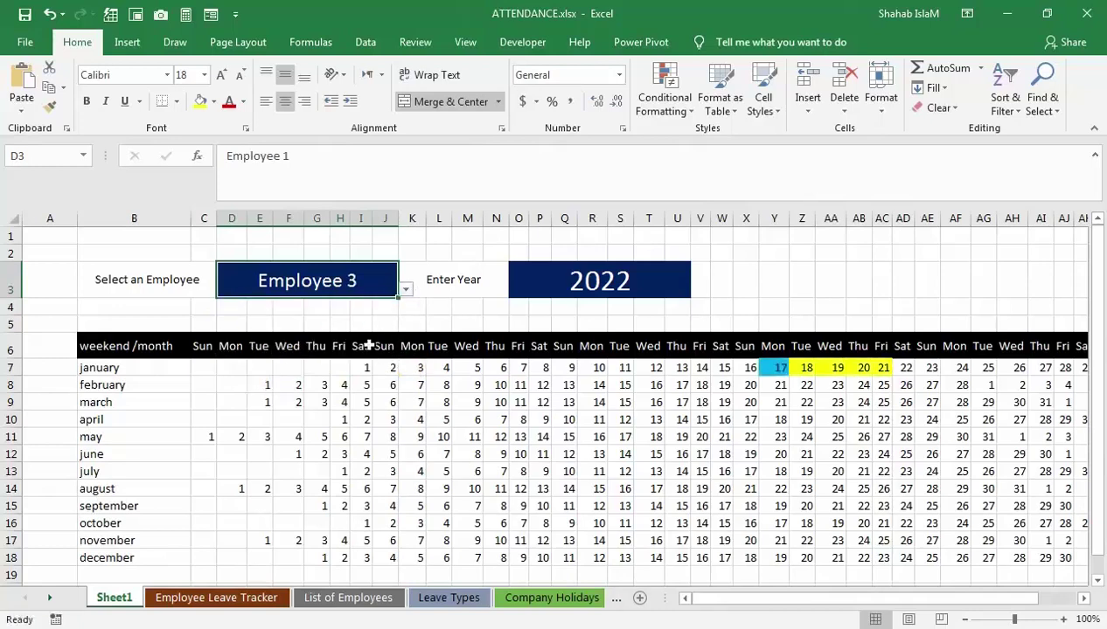
- Examine the dates and leave types recorded in the Employee Leave Tracker to compare with Employee 3's highlighted calendar days
left_click(166, 597)
scroll(232, 459, "up", 9)
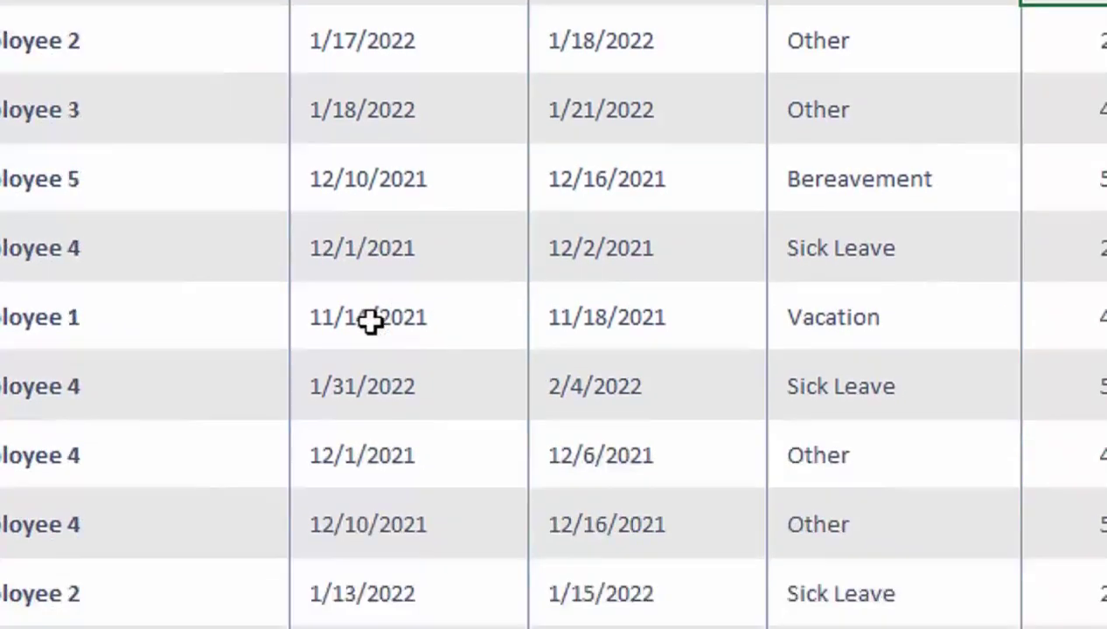
scroll(354, 325, "up", 1)
scroll(277, 434, "down", 2)
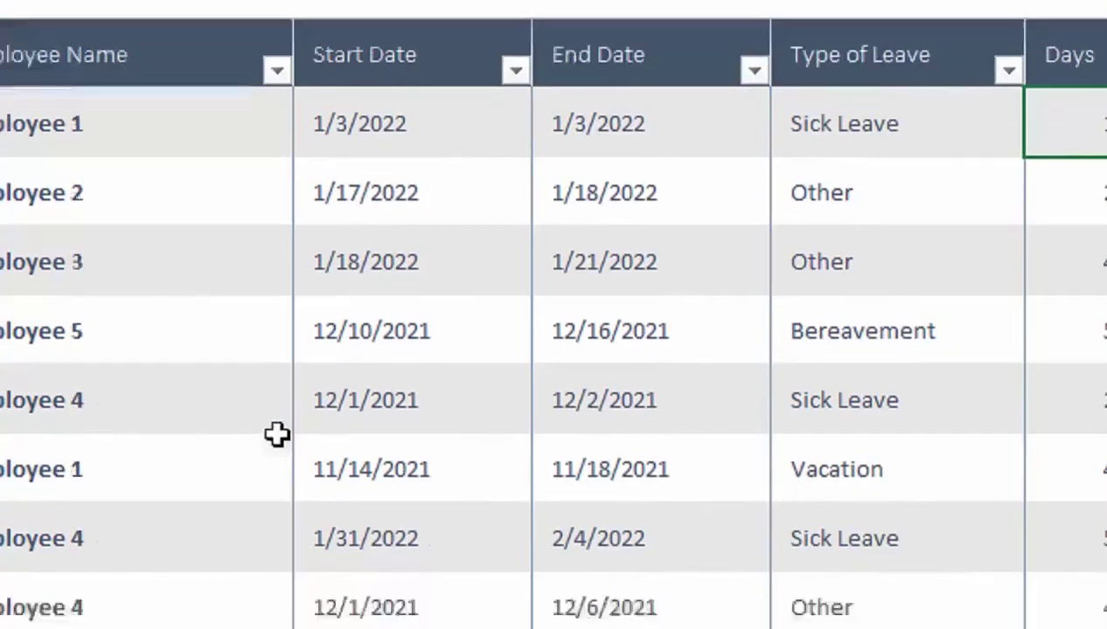
scroll(277, 434, "down", 1)
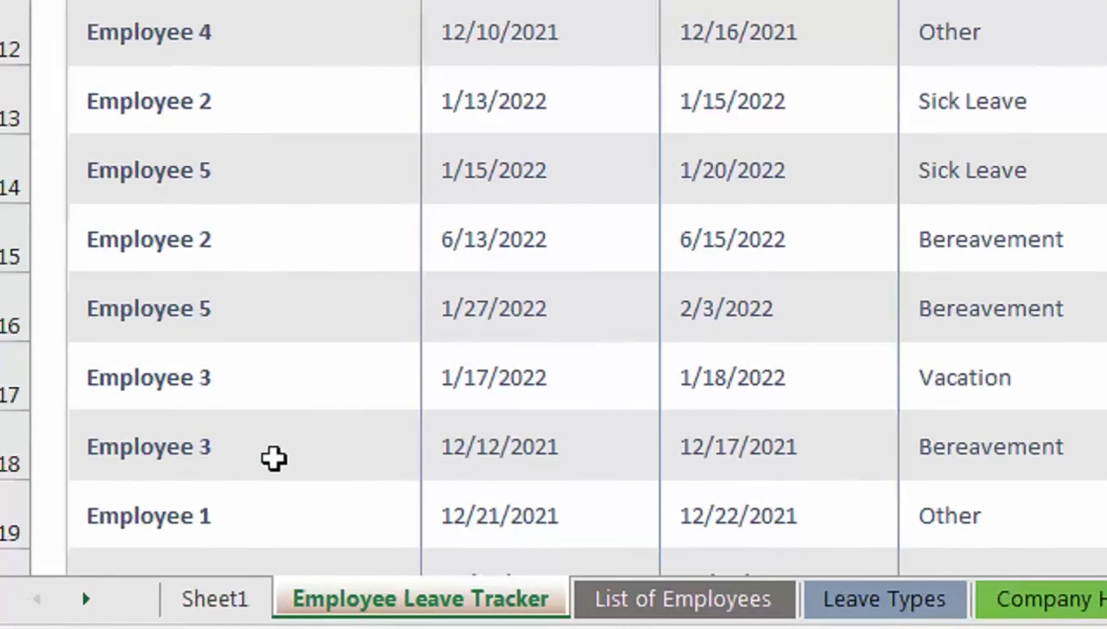
scroll(145, 458, "down", 1)
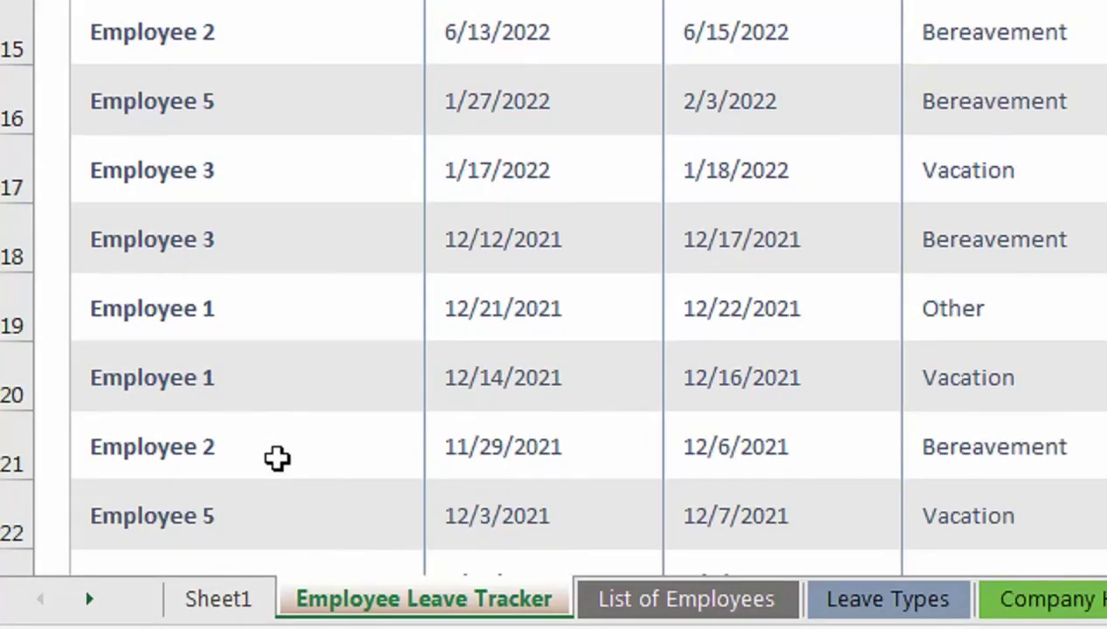
scroll(277, 458, "down", 2)
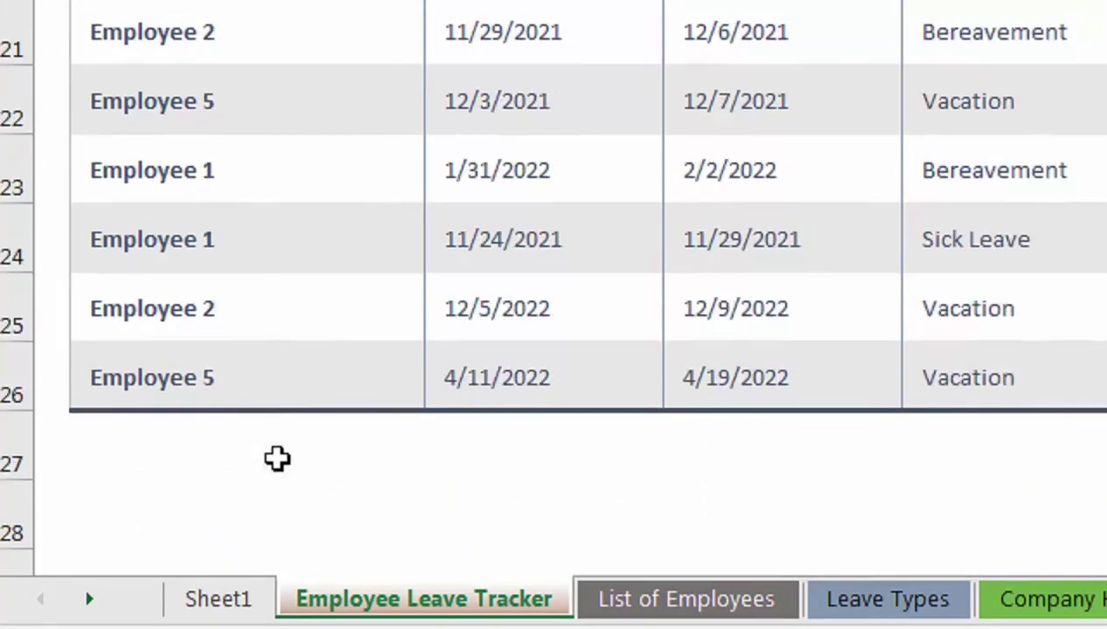
- Move the Select an Employee label and its drop-down cell on Sheet1 up to row 1, starting at B1, and make that row taller
scroll(317, 411, "up", 2)
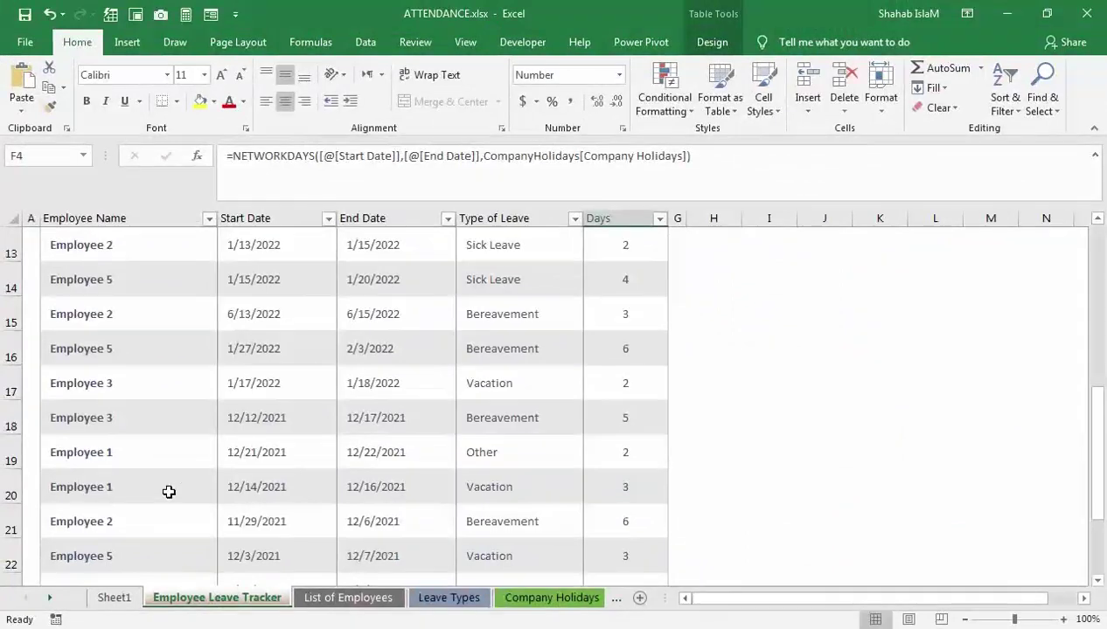
left_click(114, 598)
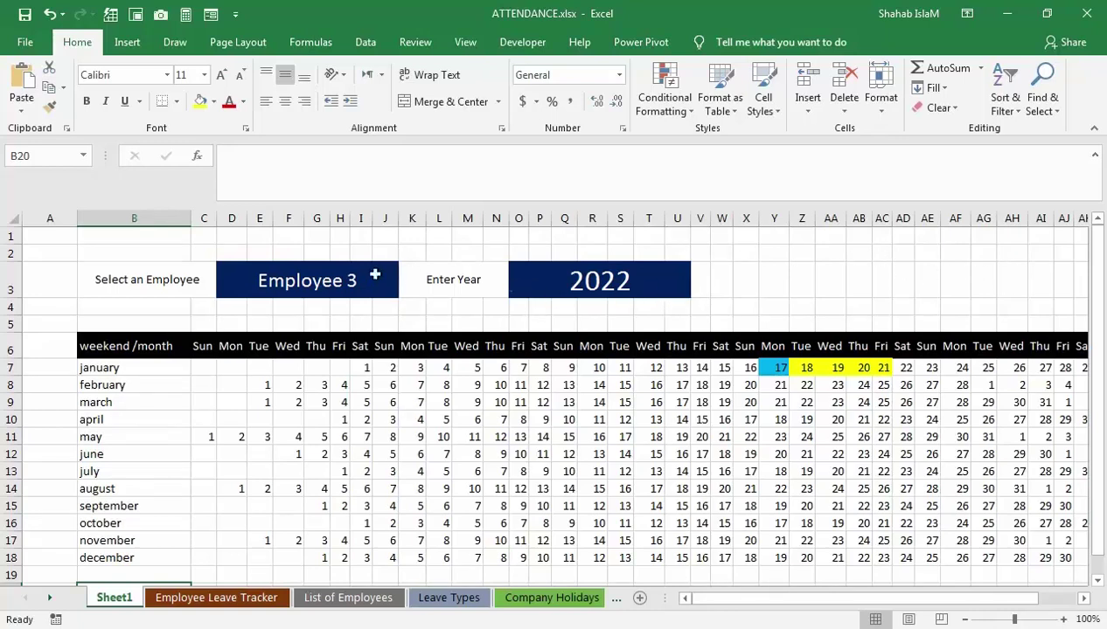
left_click(358, 277)
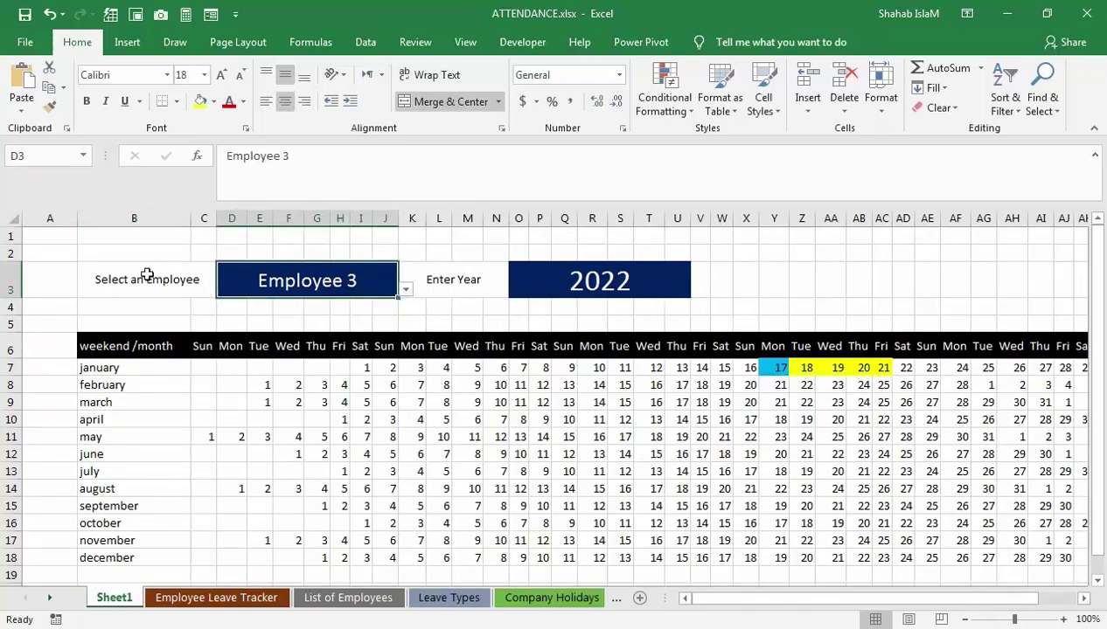
left_click_drag(163, 262, 373, 275)
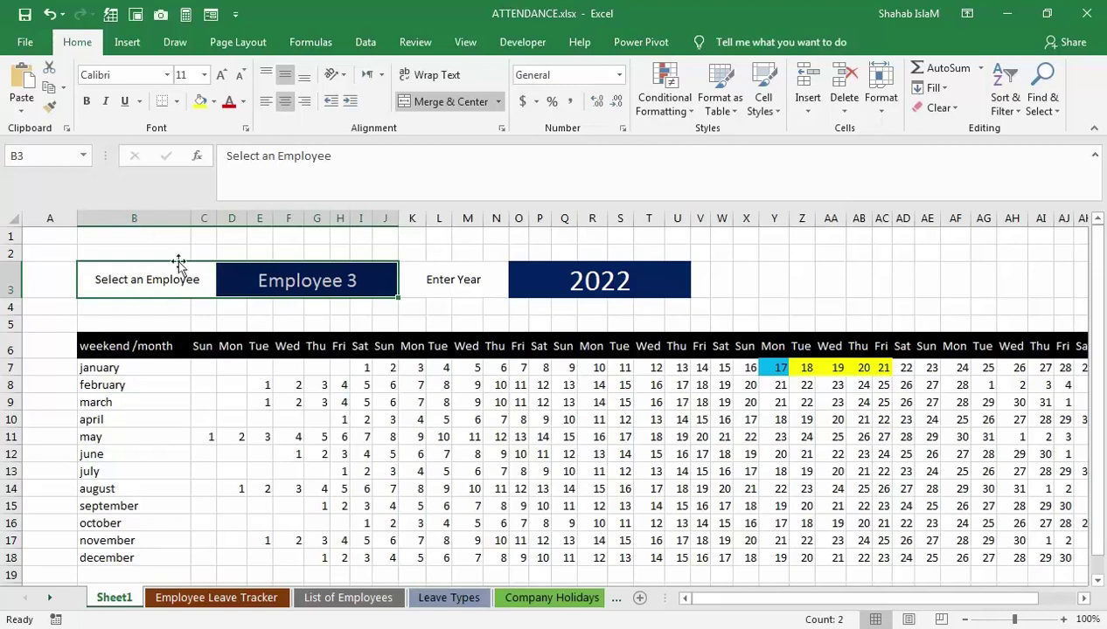
left_click_drag(329, 266, 321, 236)
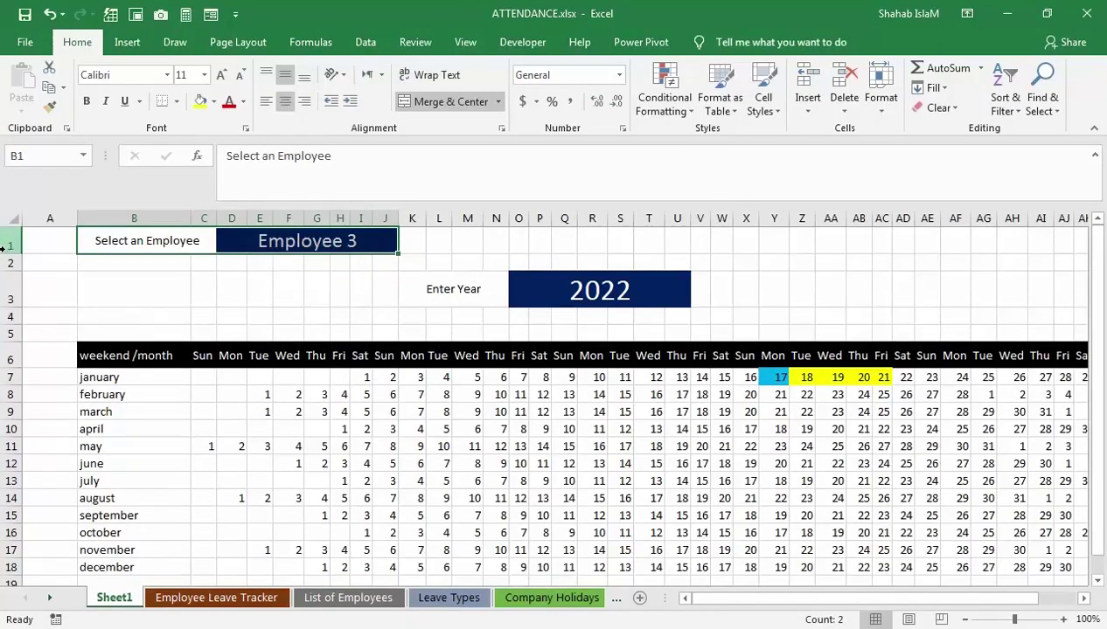
left_click_drag(12, 253, 8, 261)
left_click(308, 237)
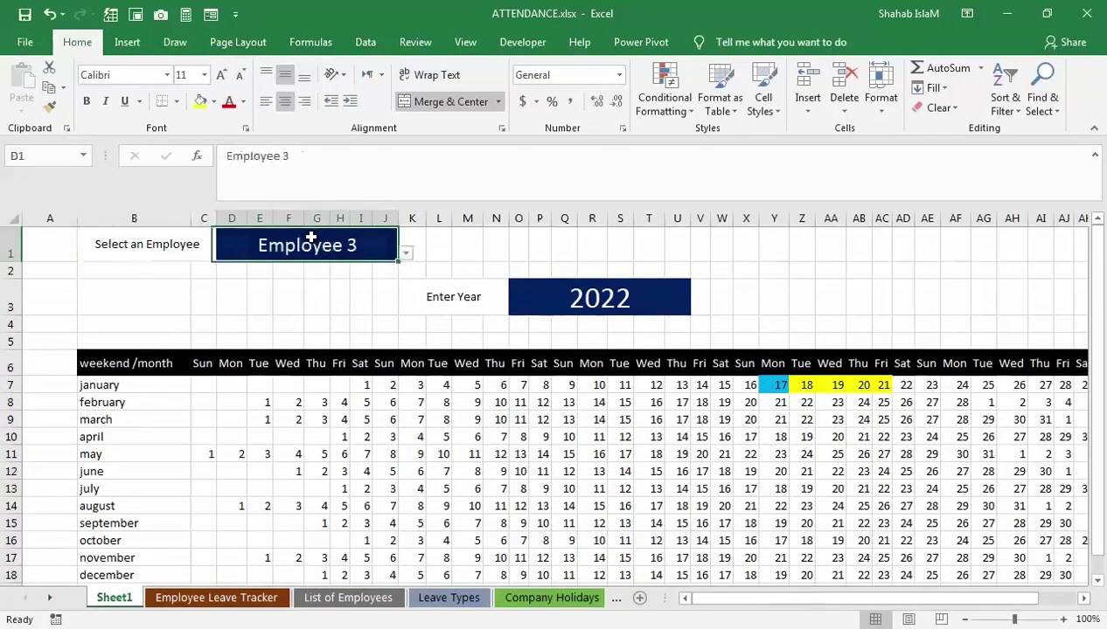
- Unmerge the Enter Year label and year cells, move the label to B3:C3, and merge and center it there
left_click_drag(468, 284, 308, 306)
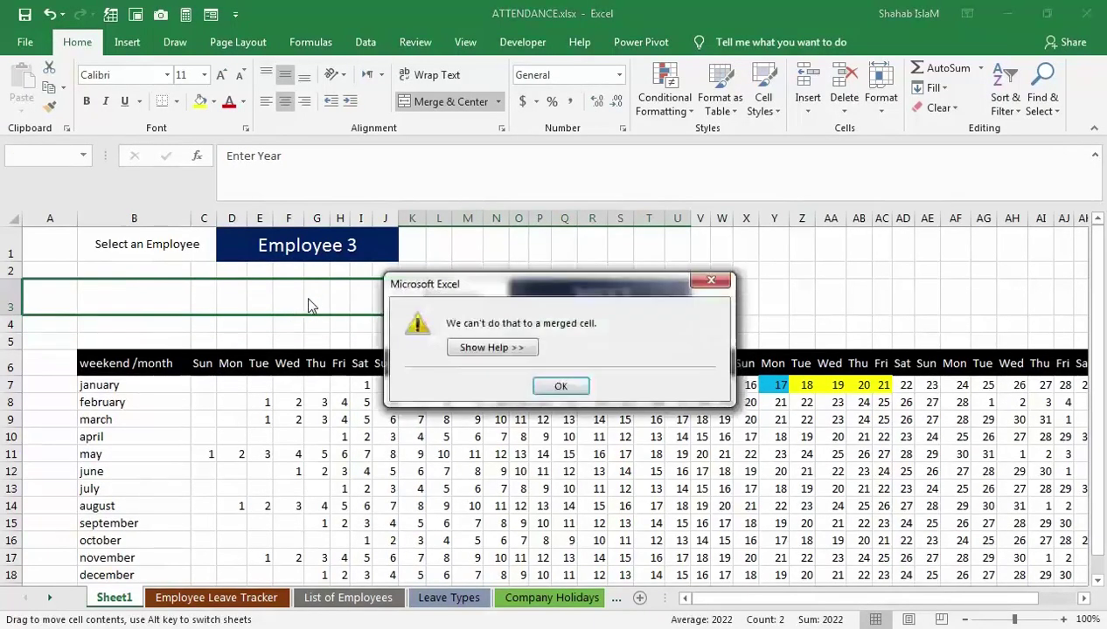
left_click(557, 384)
left_click(445, 101)
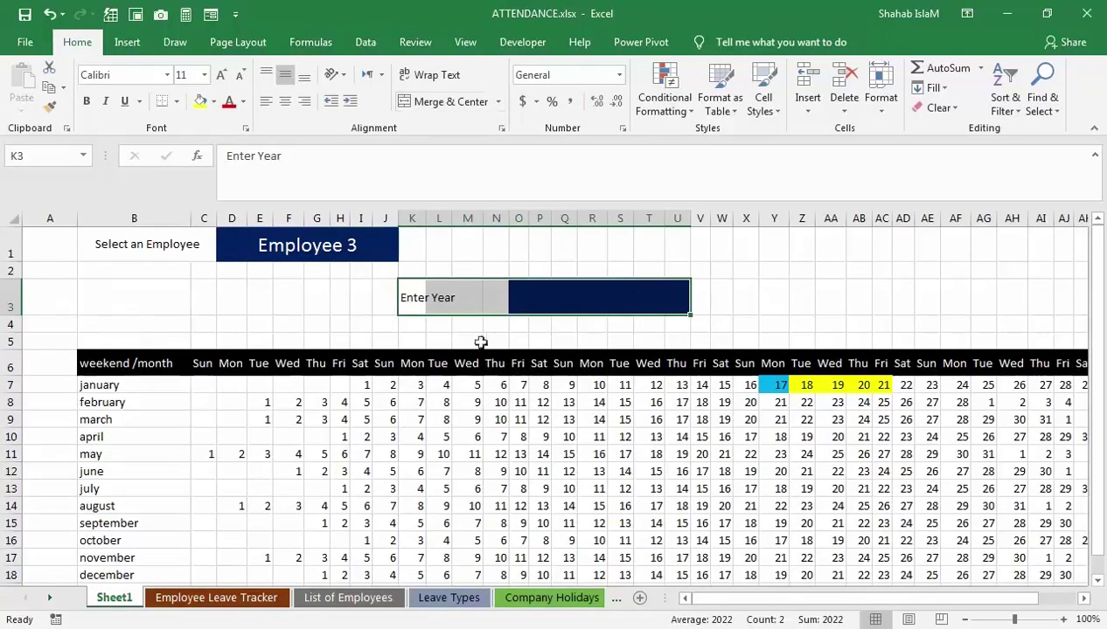
left_click_drag(430, 296, 498, 296)
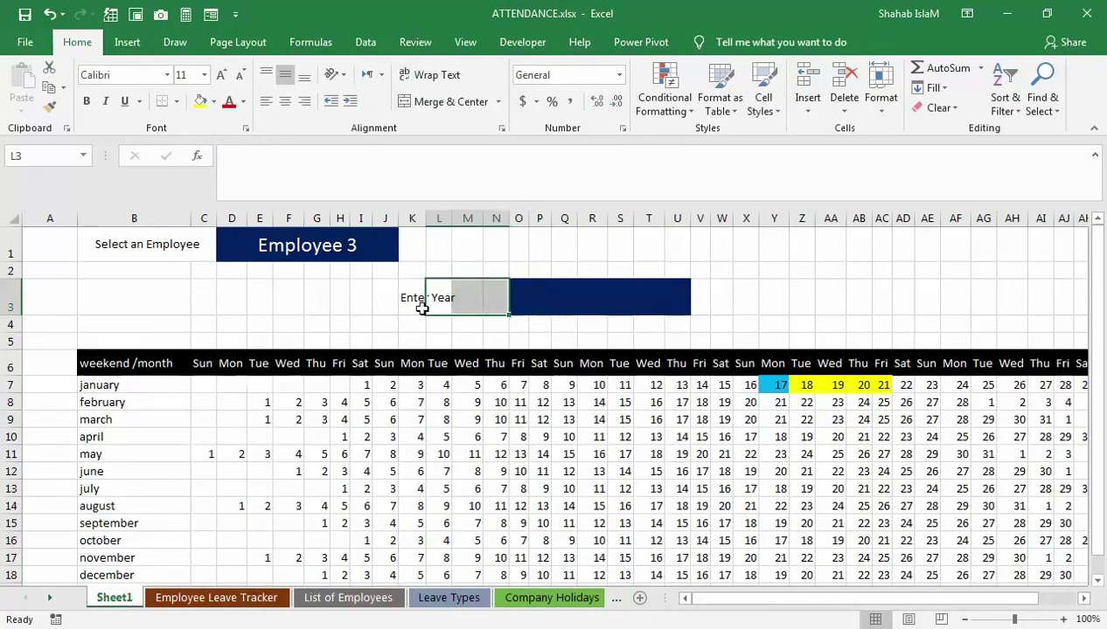
left_click(422, 307)
left_click_drag(365, 320, 202, 300)
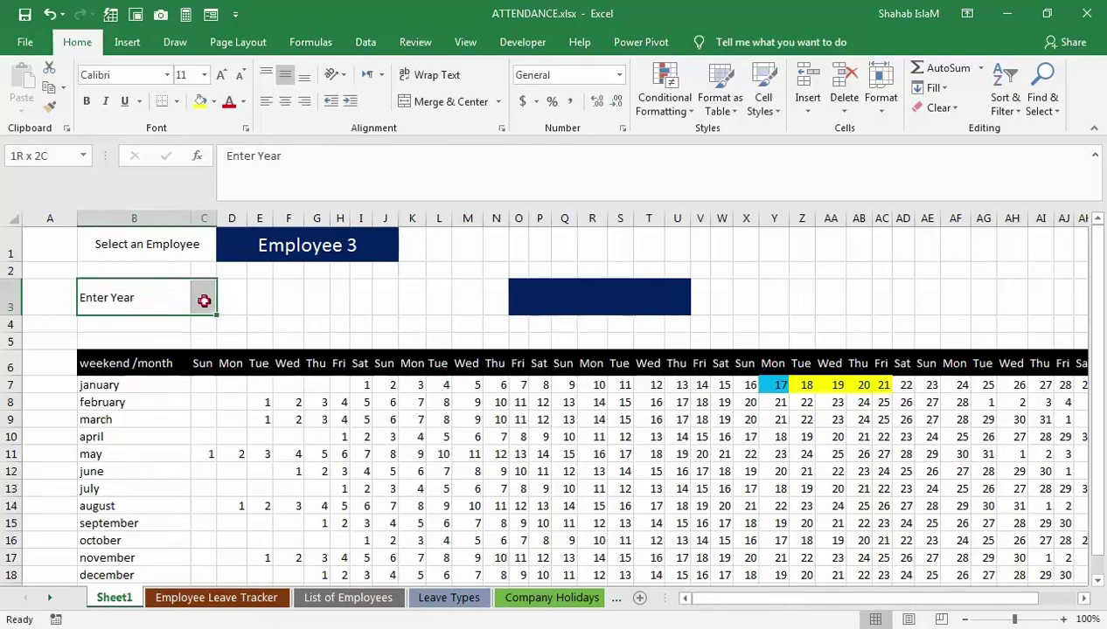
left_click(444, 101)
- Move the year formula cell beneath the employee selector and merge and center it across D3:J3
left_click(537, 303)
left_click_drag(515, 300, 385, 297)
left_click(414, 104)
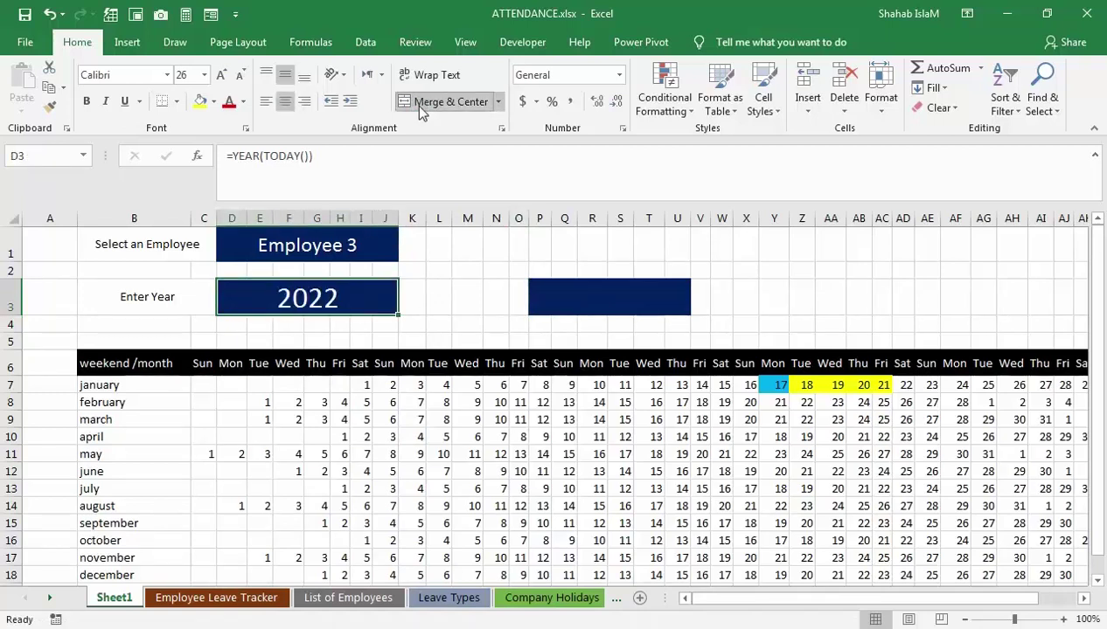
- Remove the leftover dark blue fill from the empty cells P3:U3
left_click(552, 319)
left_click(544, 286)
left_click_drag(540, 282, 671, 290)
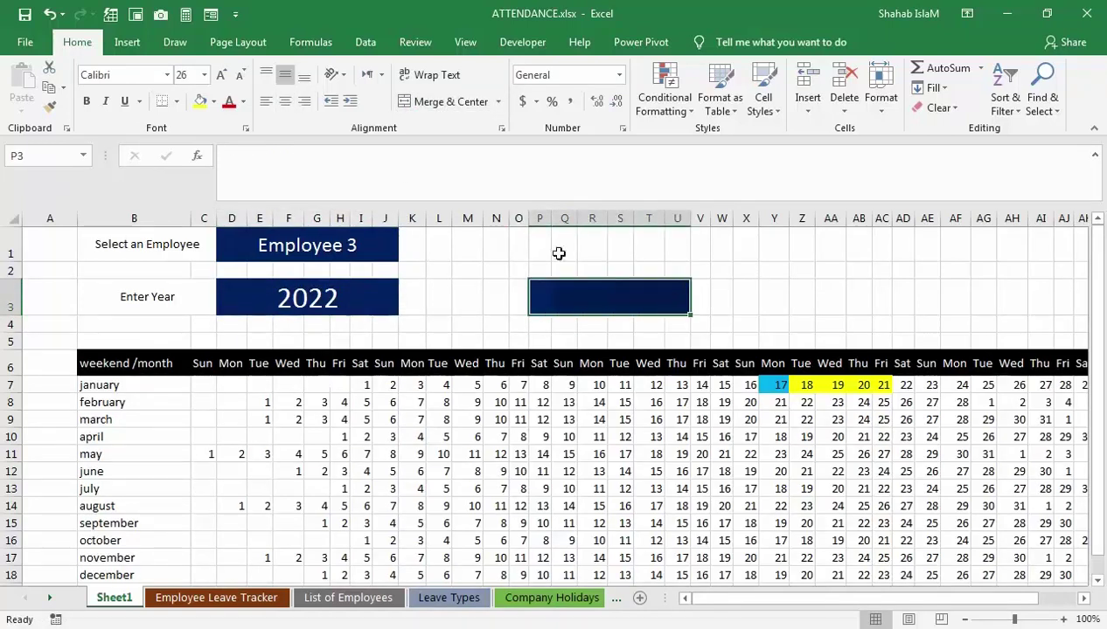
left_click(214, 103)
left_click(228, 256)
left_click(453, 271)
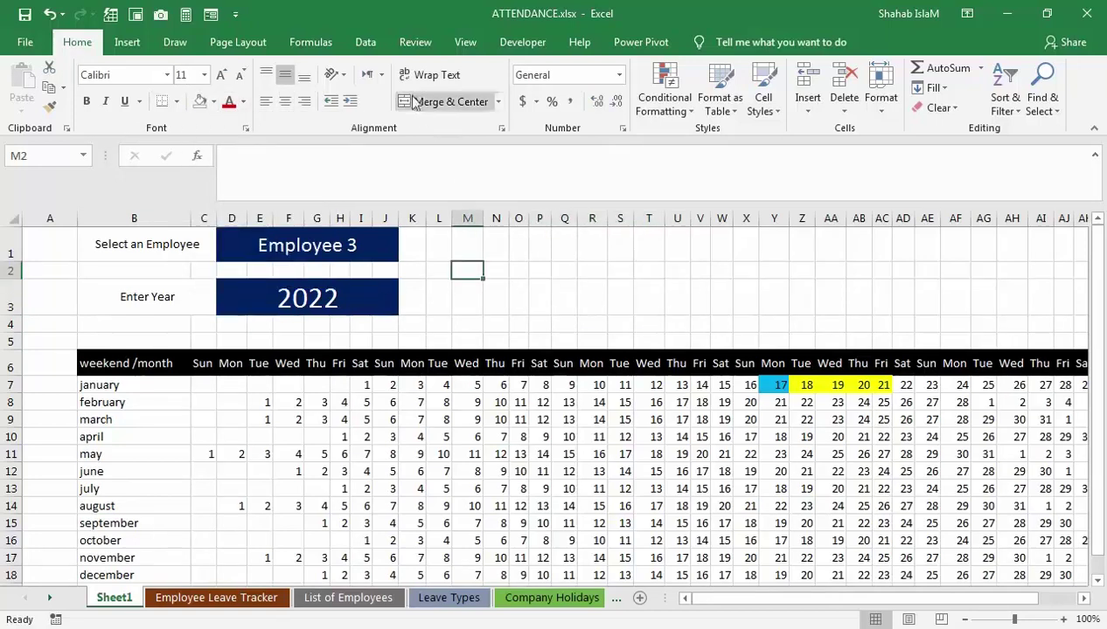
- Insert a new row 2 between the employee selector and the year input, and clear its inherited formatting
left_click_drag(463, 269, 535, 297)
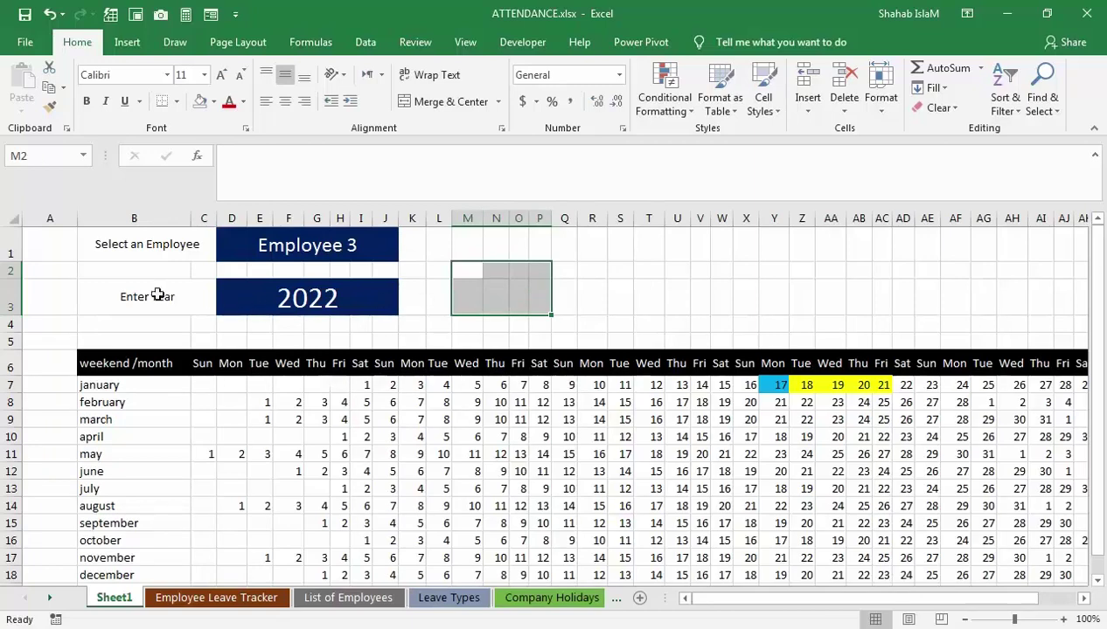
left_click(6, 271)
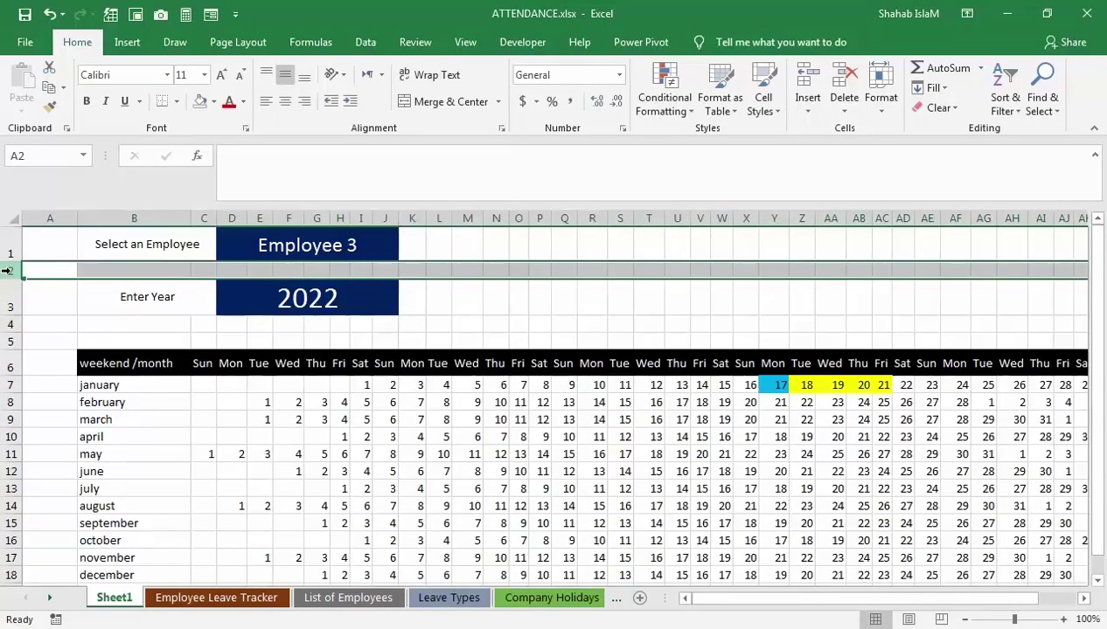
key("ctrl+shift+plus")
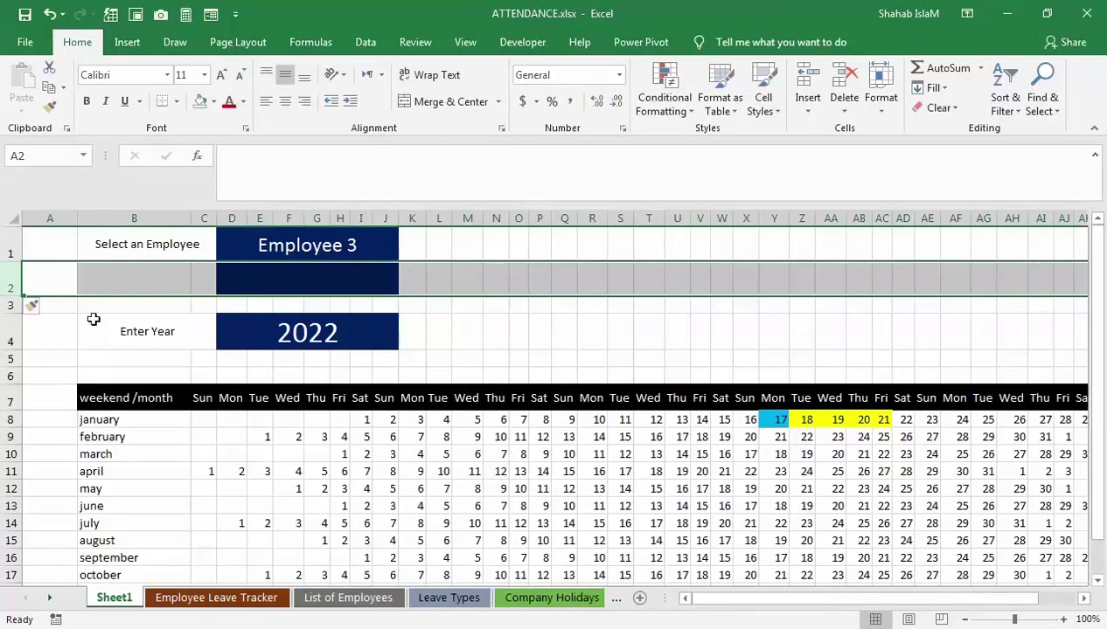
left_click(93, 319)
left_click(10, 276)
left_click(938, 107)
left_click(961, 151)
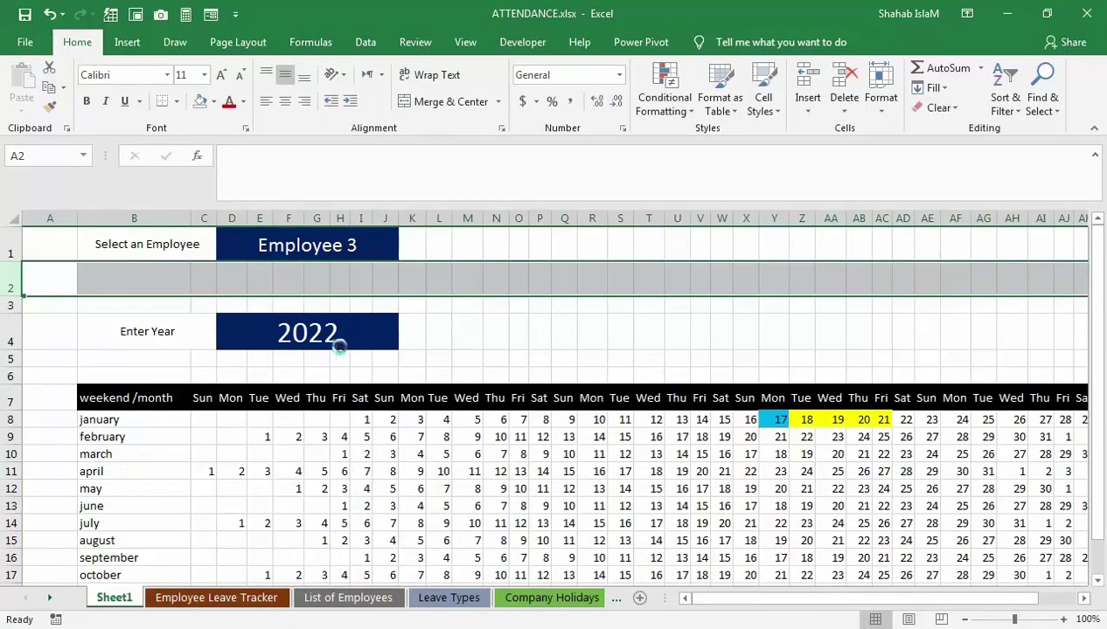
left_click(339, 346)
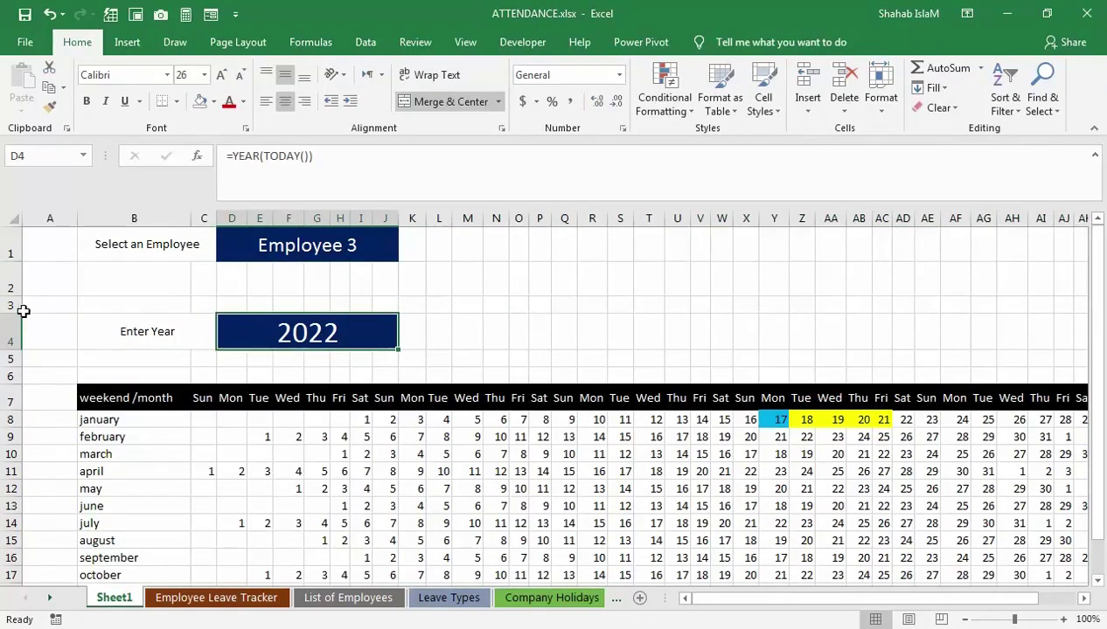
- Merge and center four separate blocks beside the selectors: L2:P4, R2:V4, X2:AB4 and AD2:AH4
left_click_drag(426, 272, 539, 331)
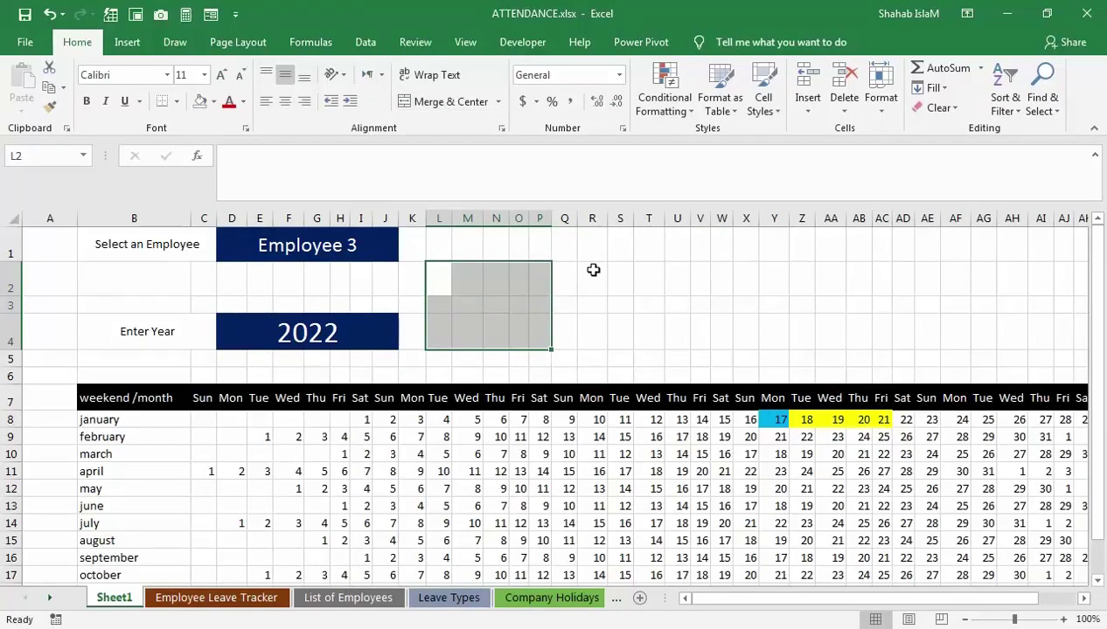
left_click(592, 271)
left_click_drag(437, 276, 541, 328)
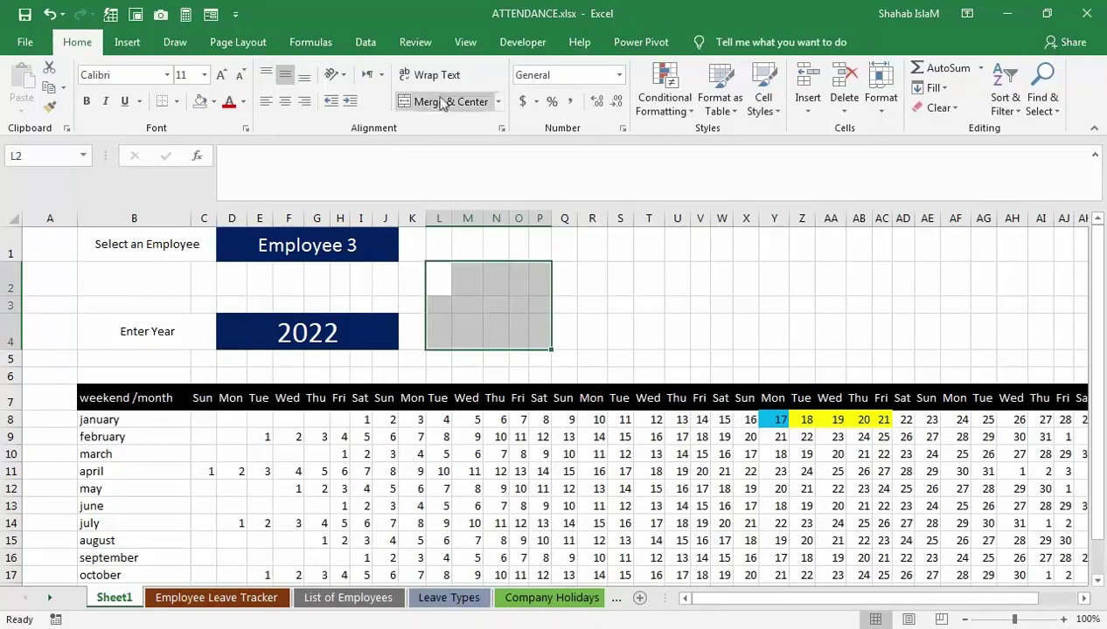
left_click(446, 102)
left_click_drag(586, 278, 696, 336)
left_click(448, 102)
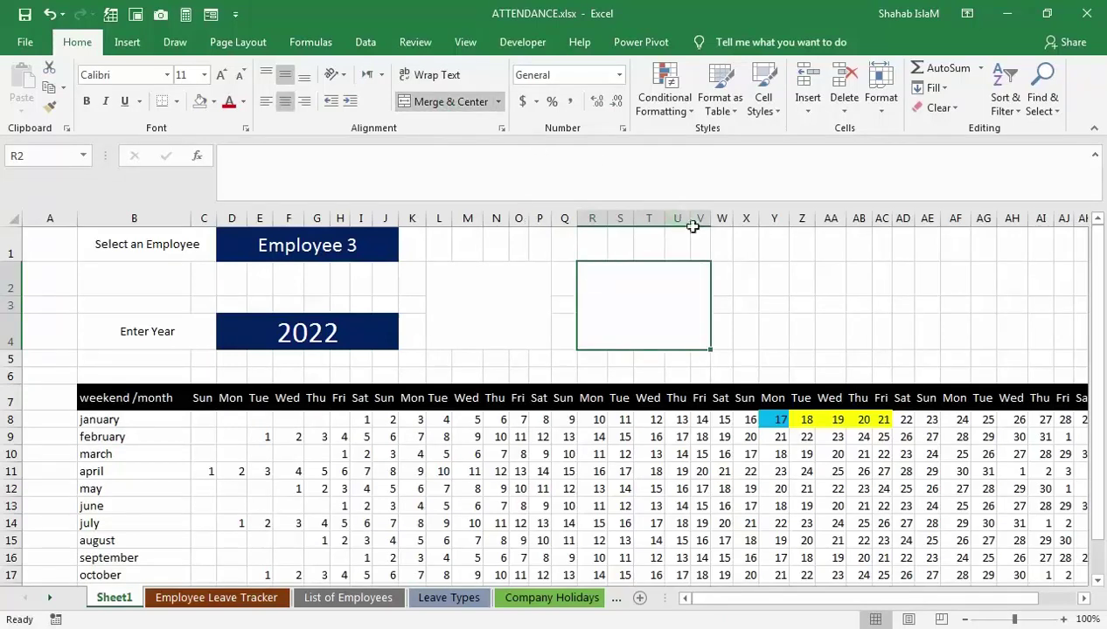
left_click_drag(746, 272, 849, 331)
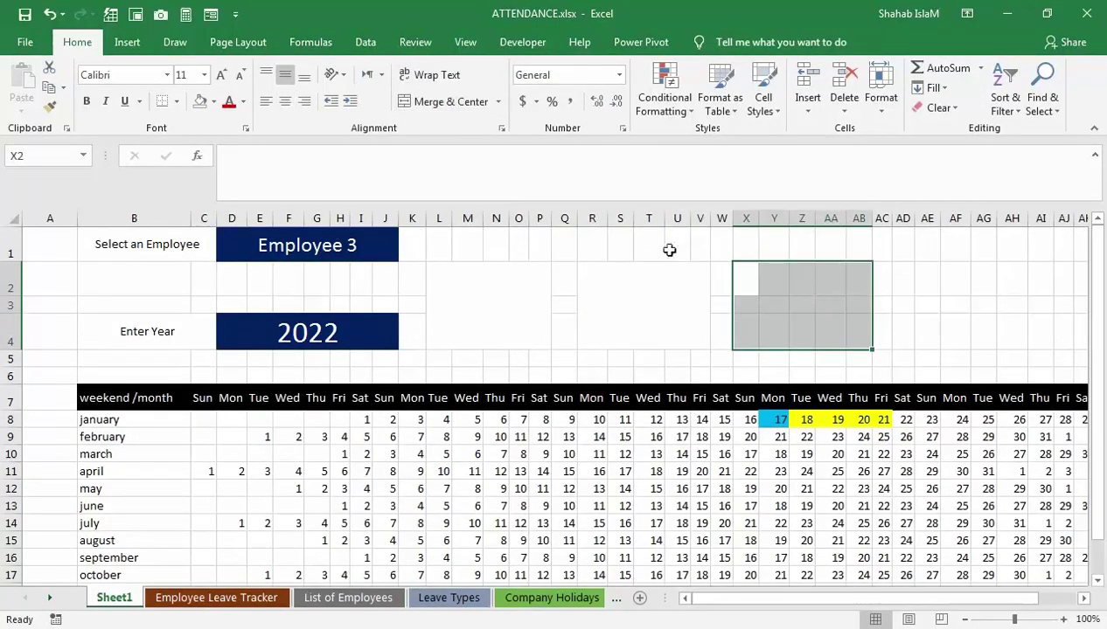
left_click(445, 102)
left_click_drag(911, 268, 991, 333)
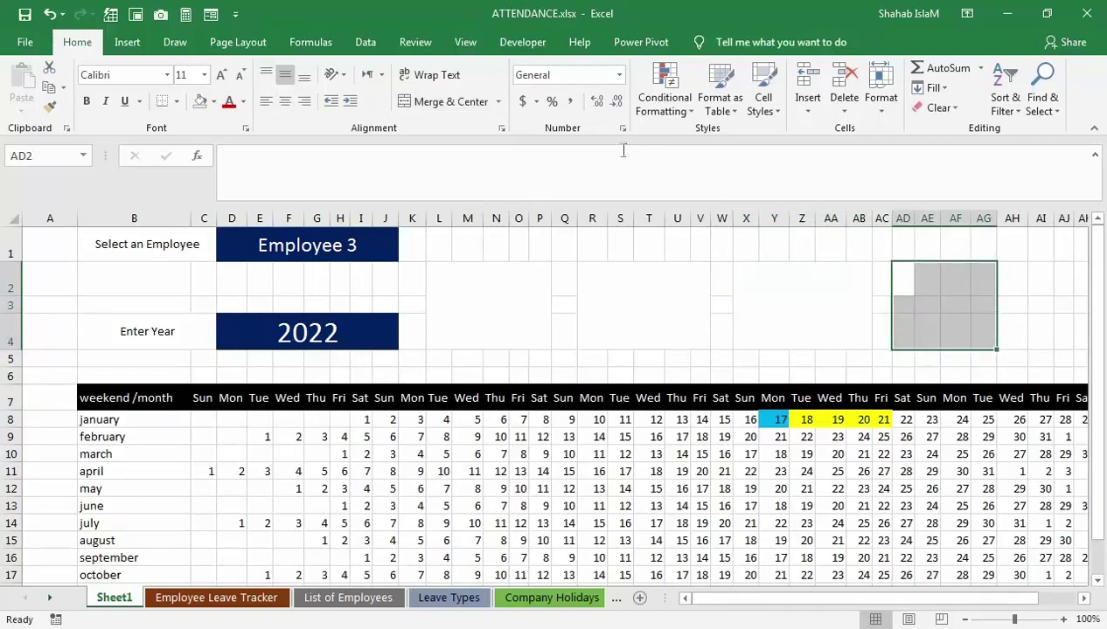
left_click_drag(899, 269, 1021, 328)
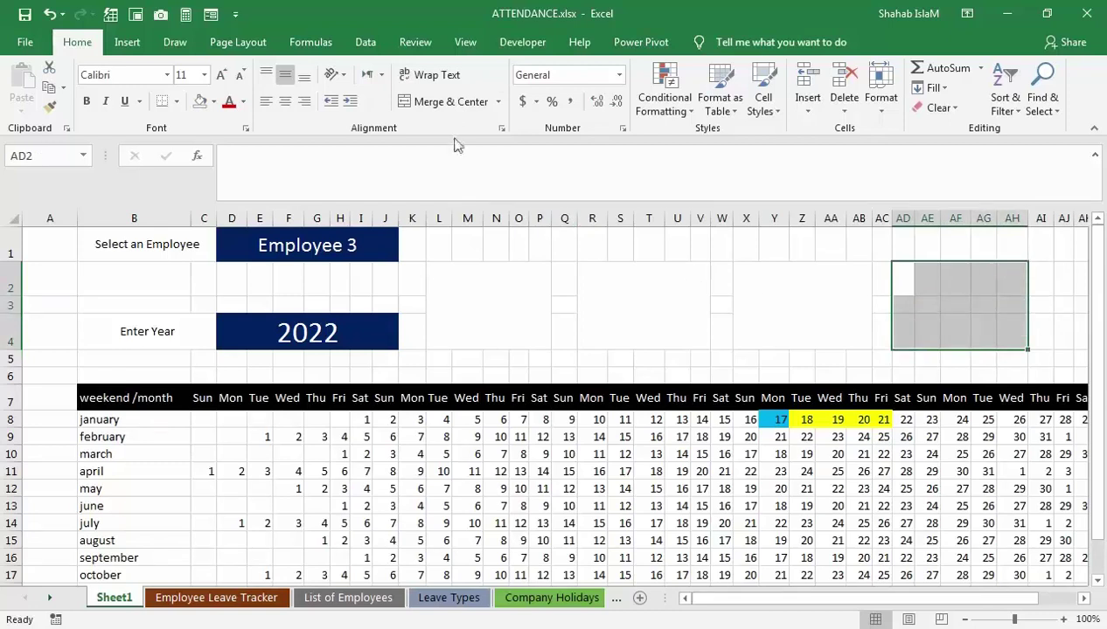
left_click(453, 109)
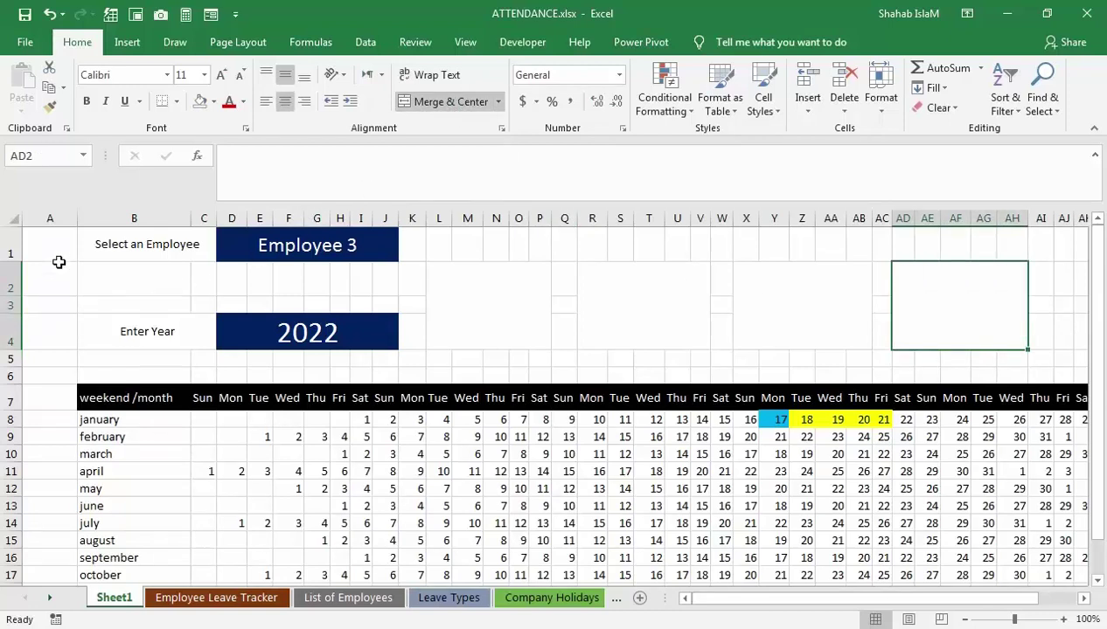
- Narrow the empty column A and slightly reduce the width of column B
left_click(73, 215)
left_click_drag(77, 218, 37, 218)
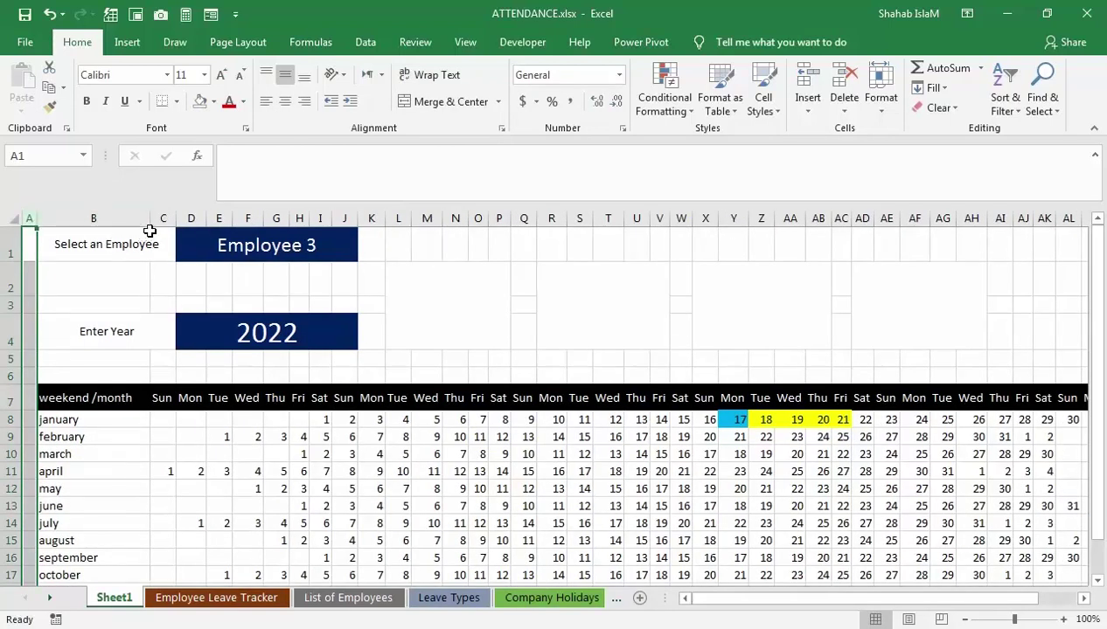
left_click(149, 231)
left_click_drag(148, 218, 136, 218)
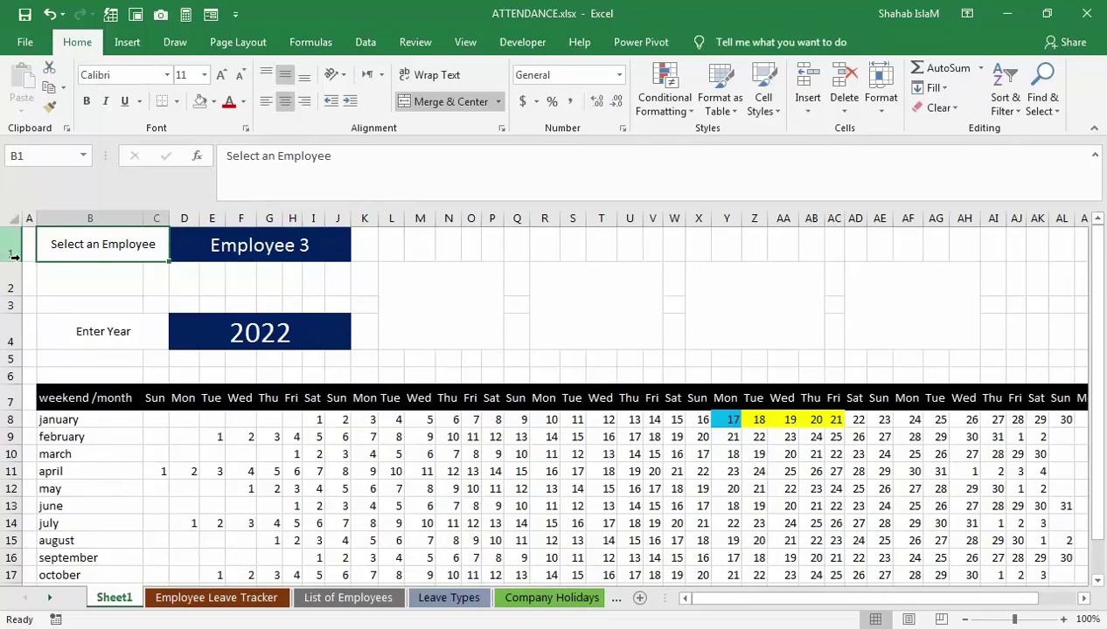
- Delete the blank row 6 directly above the calendar's weekday header
left_click(11, 374)
right_click(10, 374)
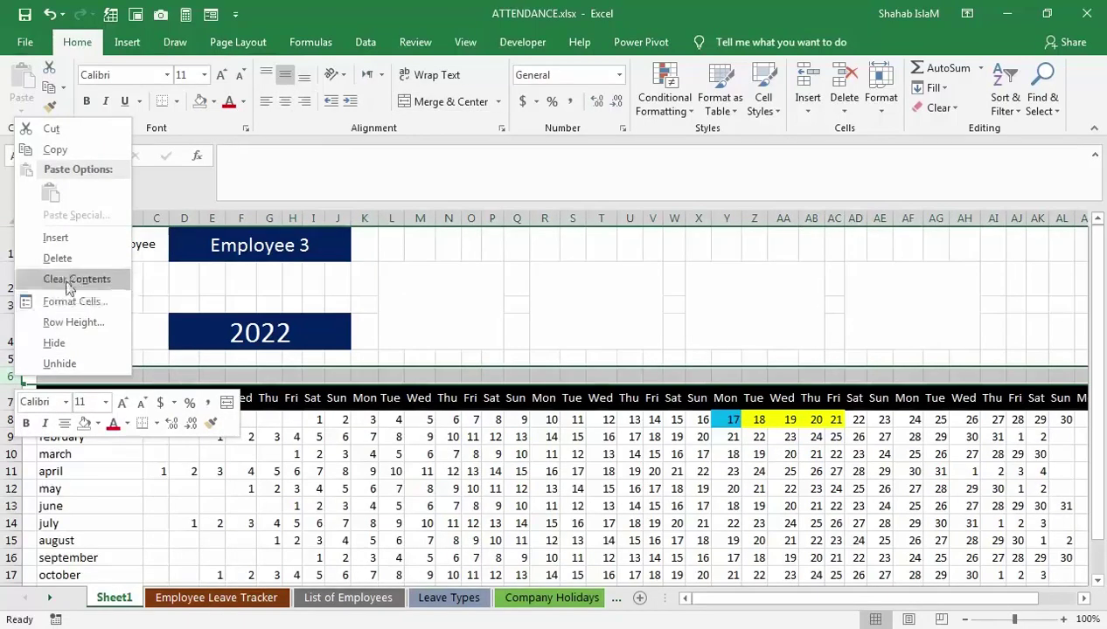
left_click(88, 258)
left_click(464, 309)
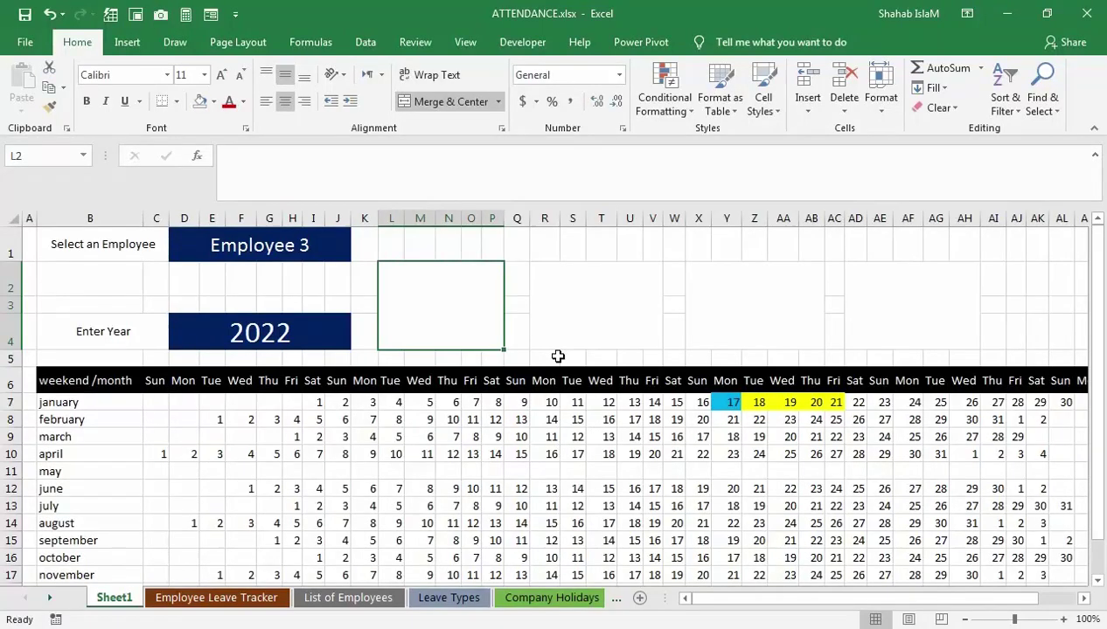
- Merge and center L1:P1 above the first merged block and enter the heading "days Of Leave"
left_click(319, 246)
left_click_drag(387, 238, 486, 242)
left_click(446, 101)
type("da")
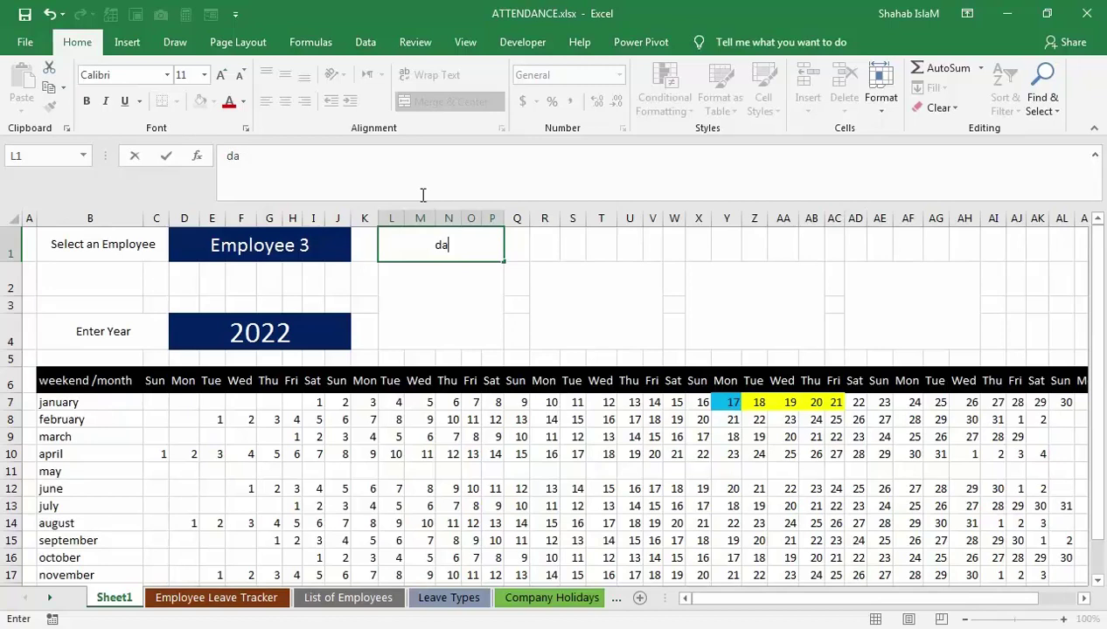
type("ys Of Leave")
- Merge and center R1:V1 above the second merged block and enter the heading "working days"
left_click_drag(535, 245, 646, 247)
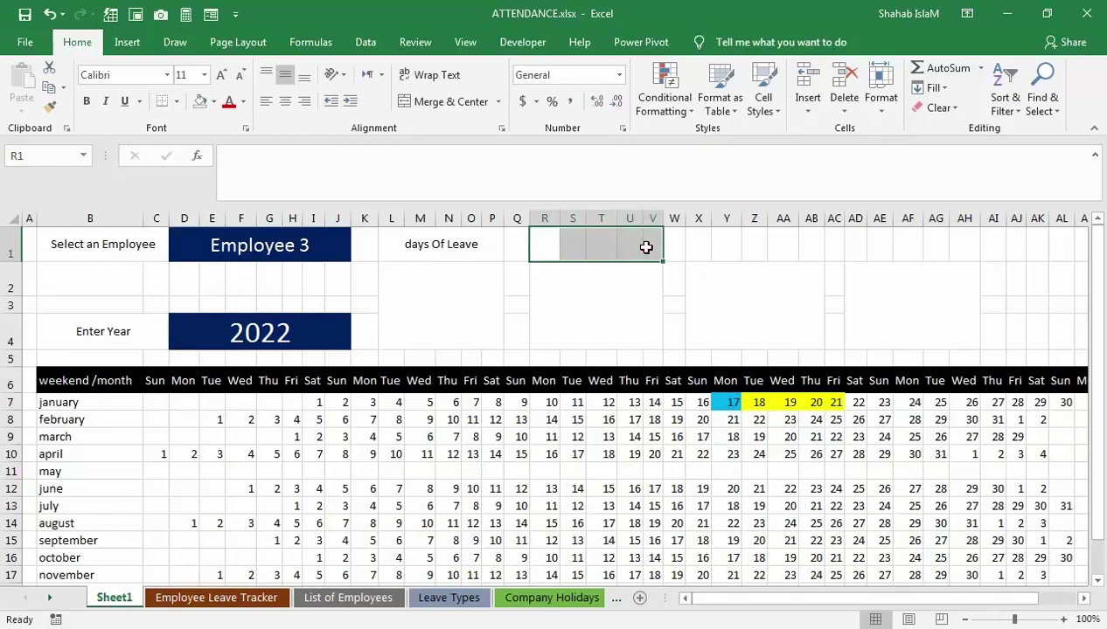
left_click(446, 102)
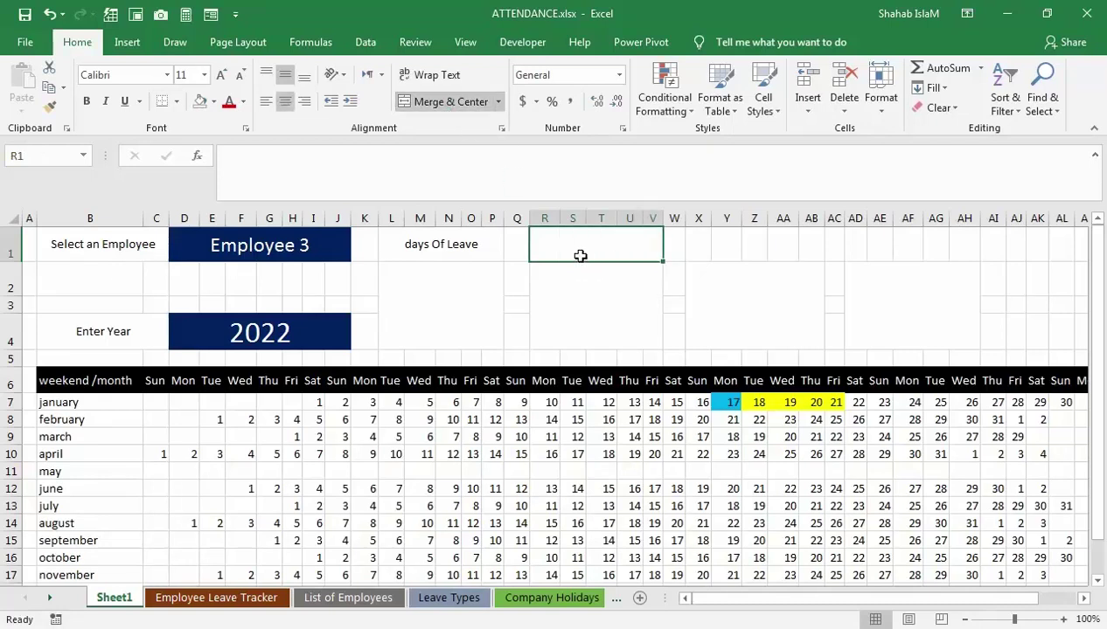
type("working days")
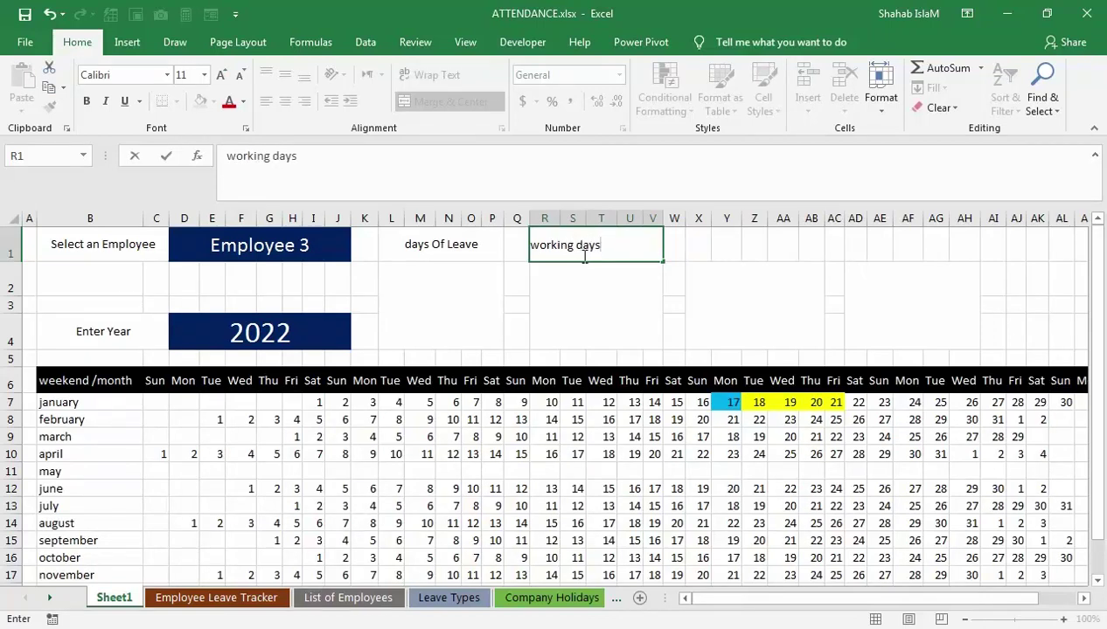
- Merge and center X1:AB1 above the third merged block and enter the heading "# OF Sick Days"
left_click(687, 242)
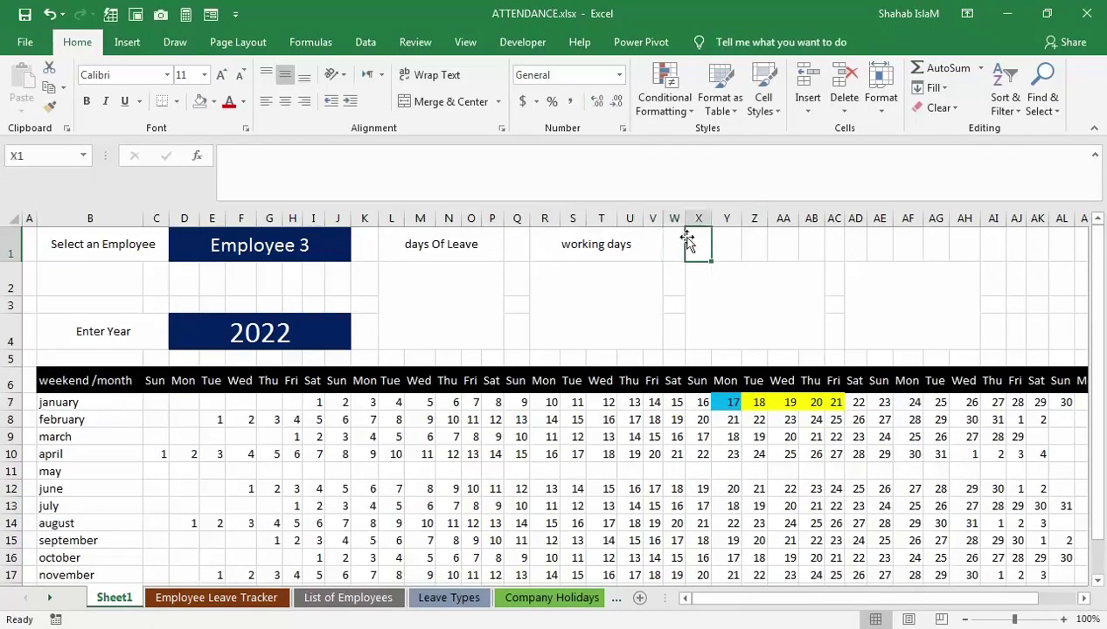
left_click_drag(689, 238, 804, 238)
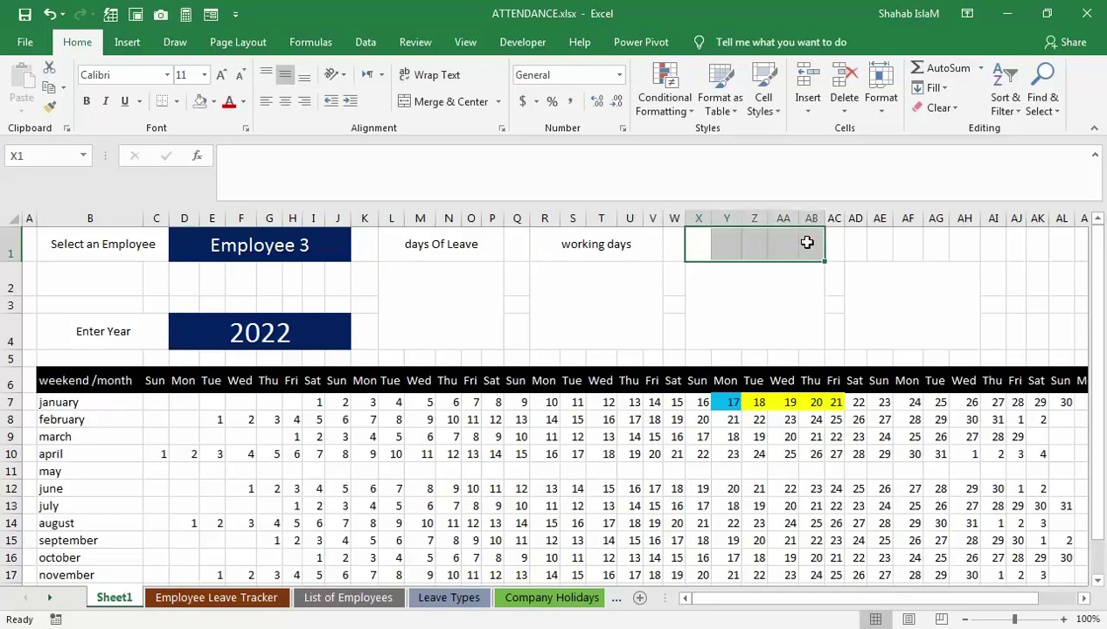
left_click(446, 101)
type("# OF Sick Days")
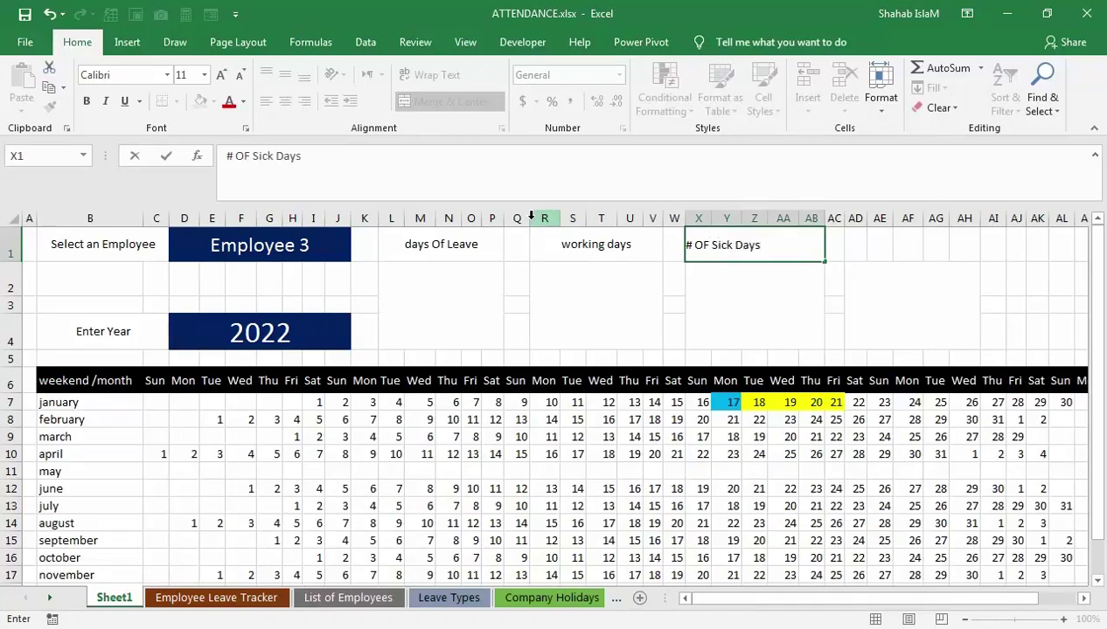
key("Tab")
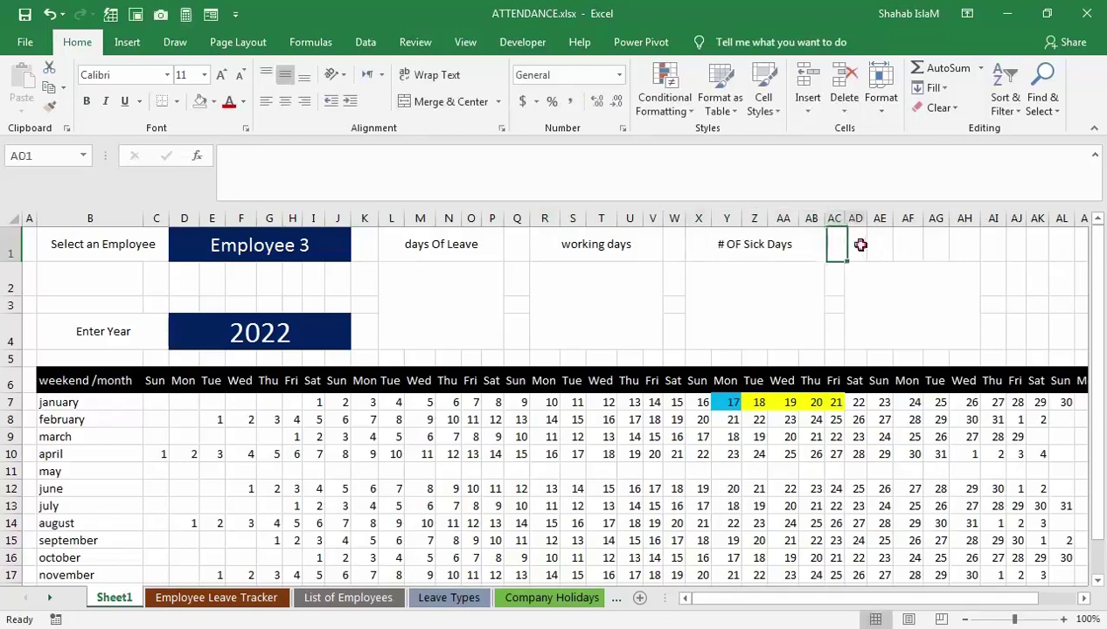
- Merge and center AD1:AH1 above the fourth merged block and paste in the heading "Bereavement"
left_click_drag(858, 245, 950, 246)
left_click(444, 102)
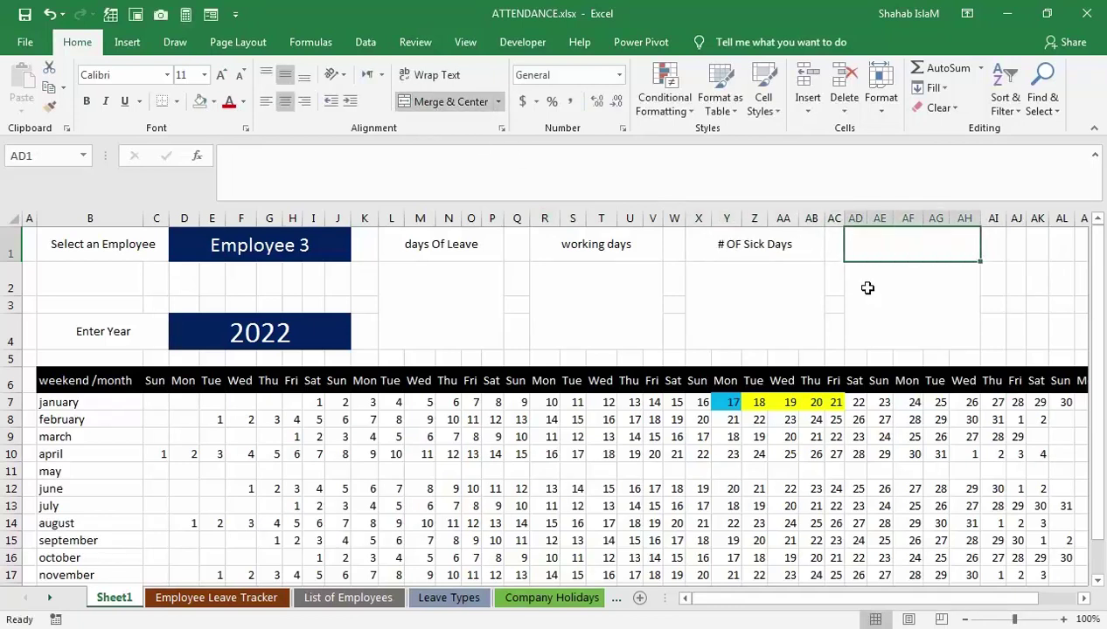
key("ctrl+c")
double_click(876, 240)
key("ctrl+v")
left_click(874, 291)
left_click(869, 250)
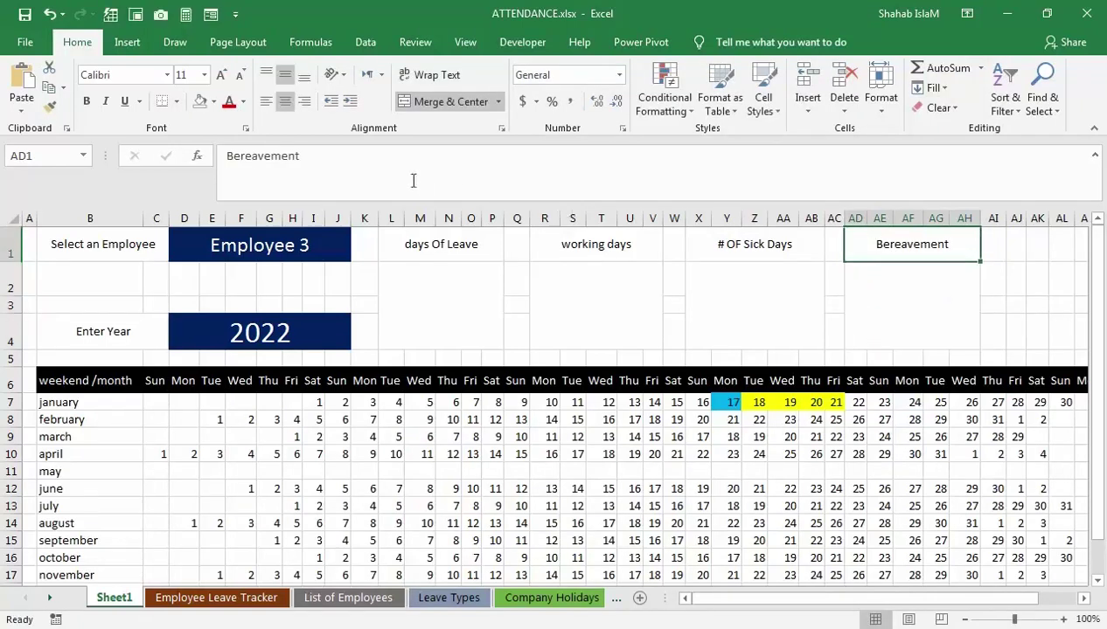
- Fill the blocks under "days Of Leave" and "working days" with dark blue, and set the "days Of Leave" block's font color to white
left_click(686, 321)
left_click(475, 298)
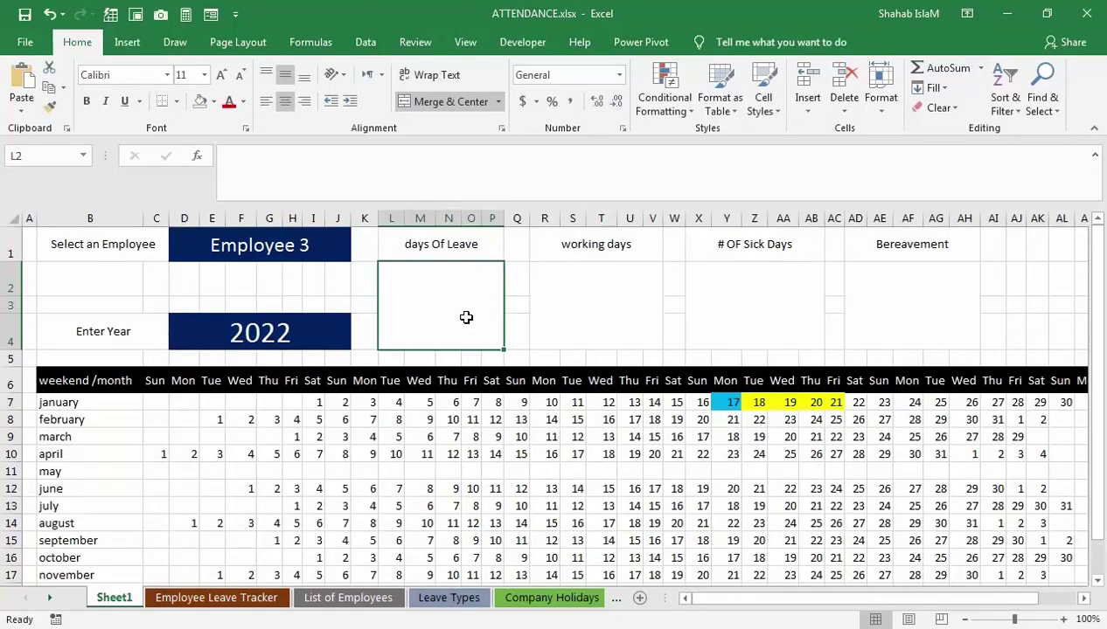
left_click(213, 101)
left_click(316, 237)
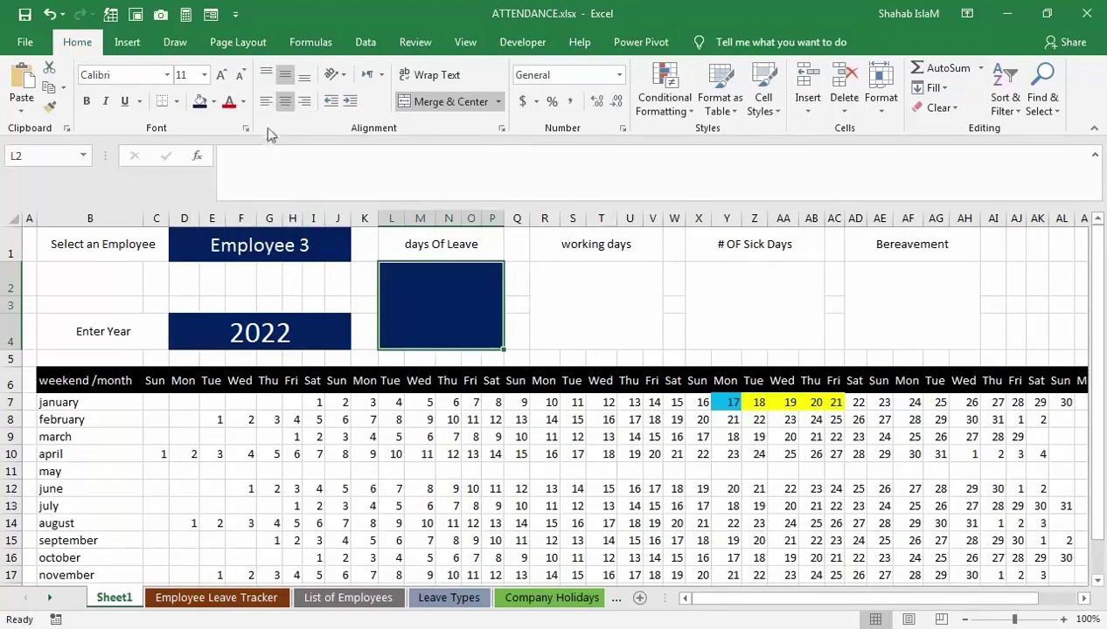
left_click(244, 101)
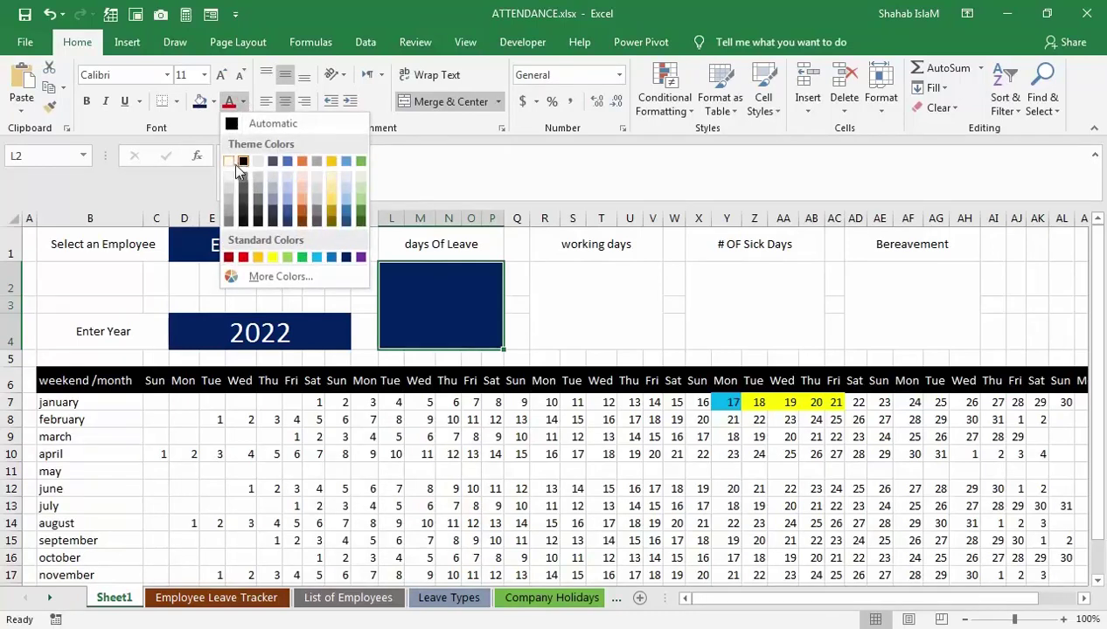
left_click(243, 160)
left_click(565, 287)
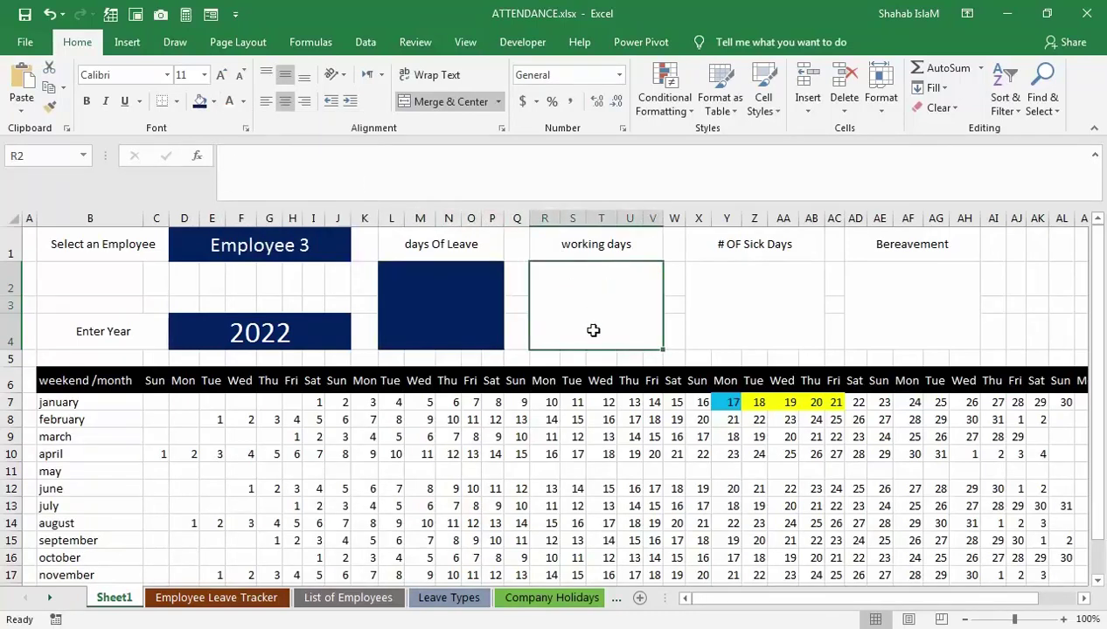
left_click(199, 102)
- Check the Sick Leave entry on the Leave Types sheet and the calendar's conditional formatting rules for its matching highlight color
left_click(756, 287)
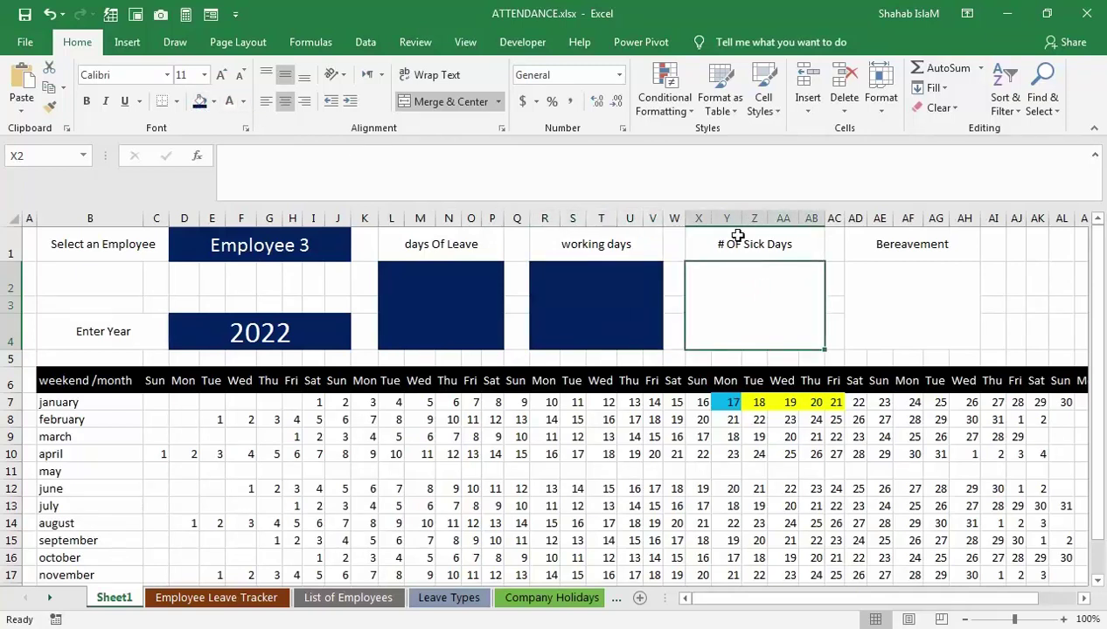
left_click(428, 596)
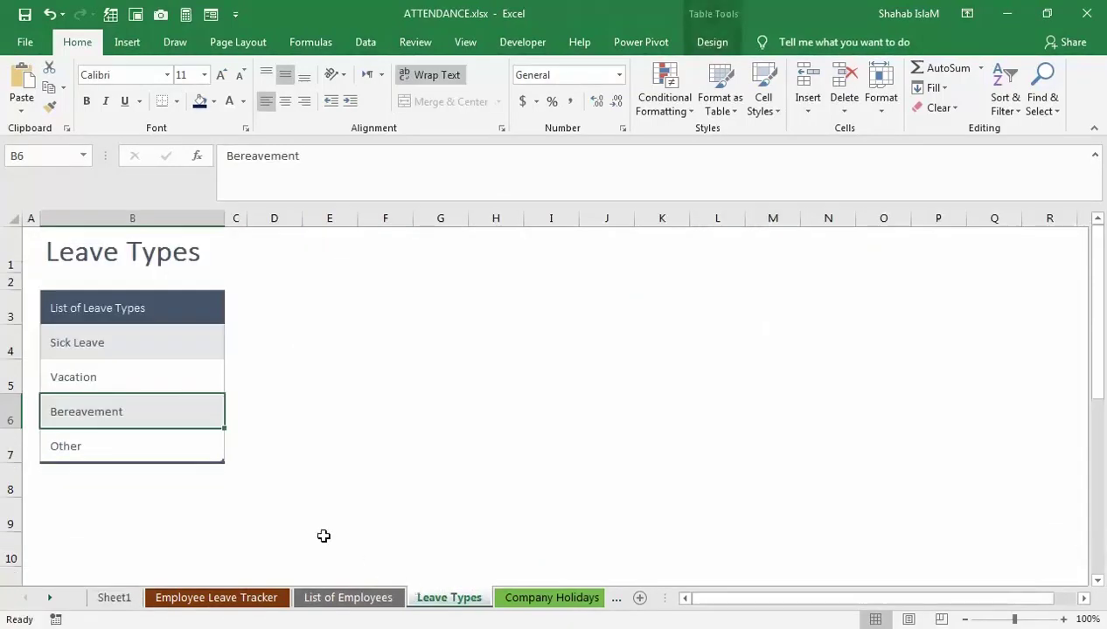
left_click(163, 347)
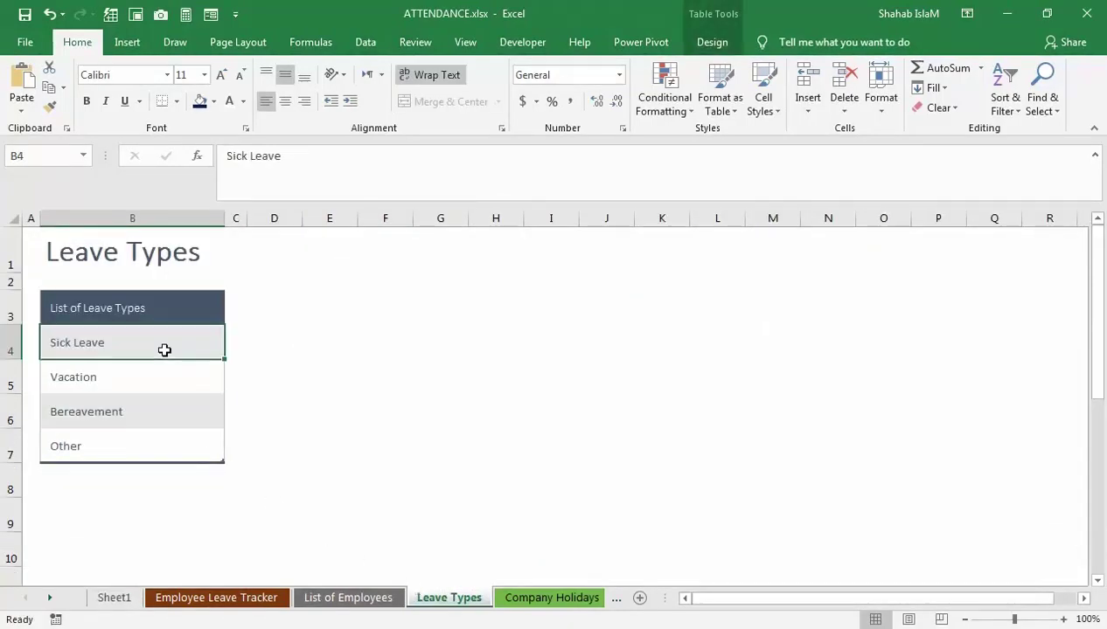
left_click(112, 598)
left_click(665, 95)
left_click(685, 358)
left_click(548, 498)
left_click(573, 403)
left_click(665, 87)
left_click(664, 370)
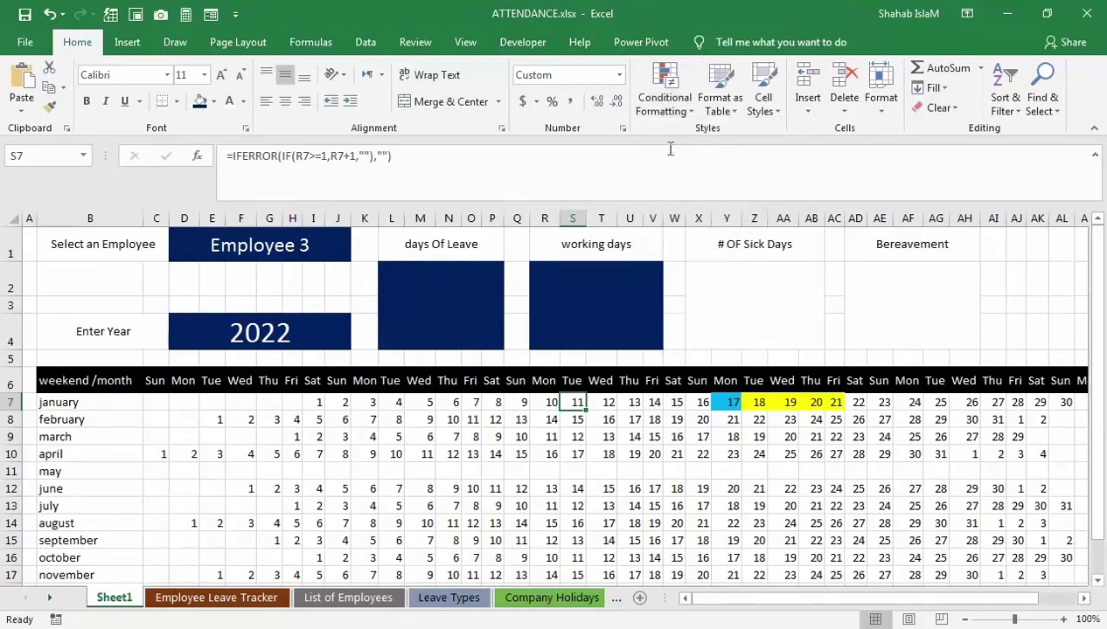
left_click(662, 87)
left_click(668, 362)
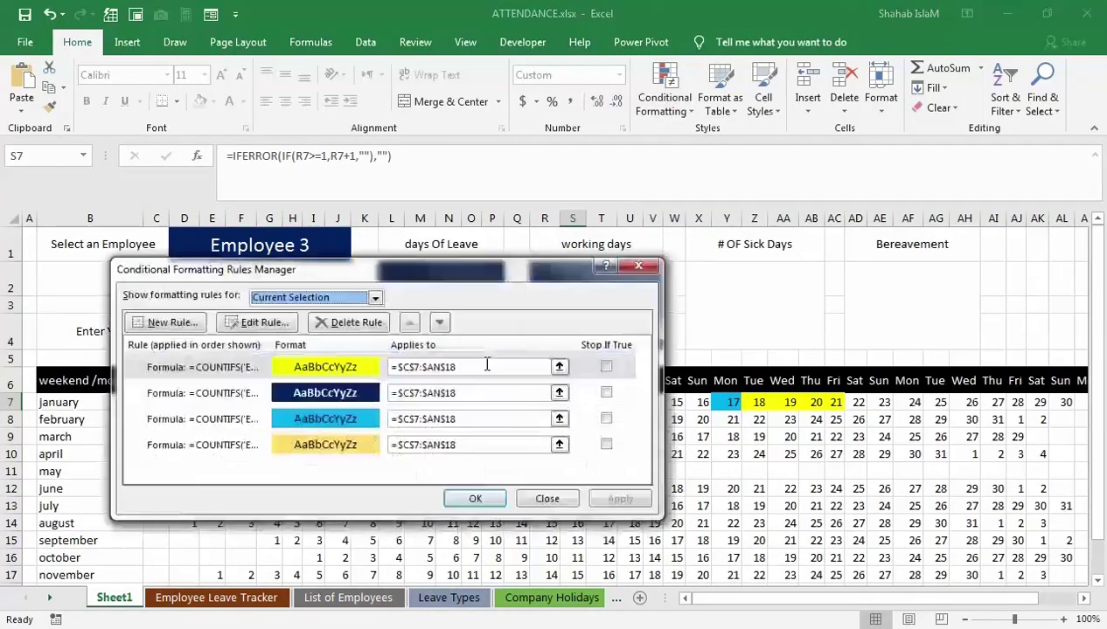
left_click(324, 447)
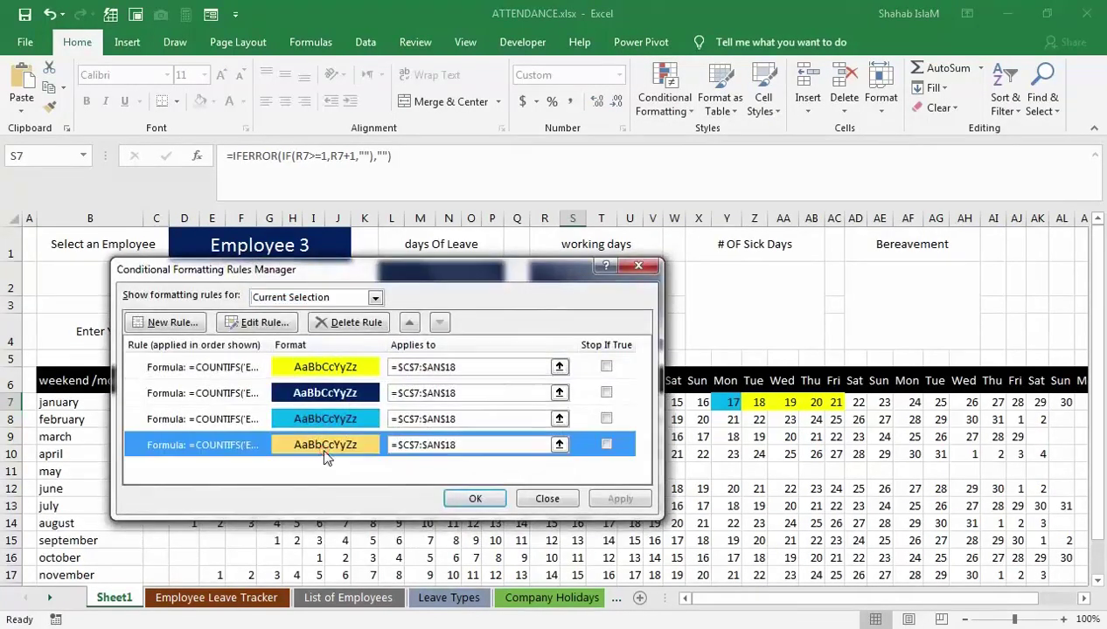
left_click(254, 323)
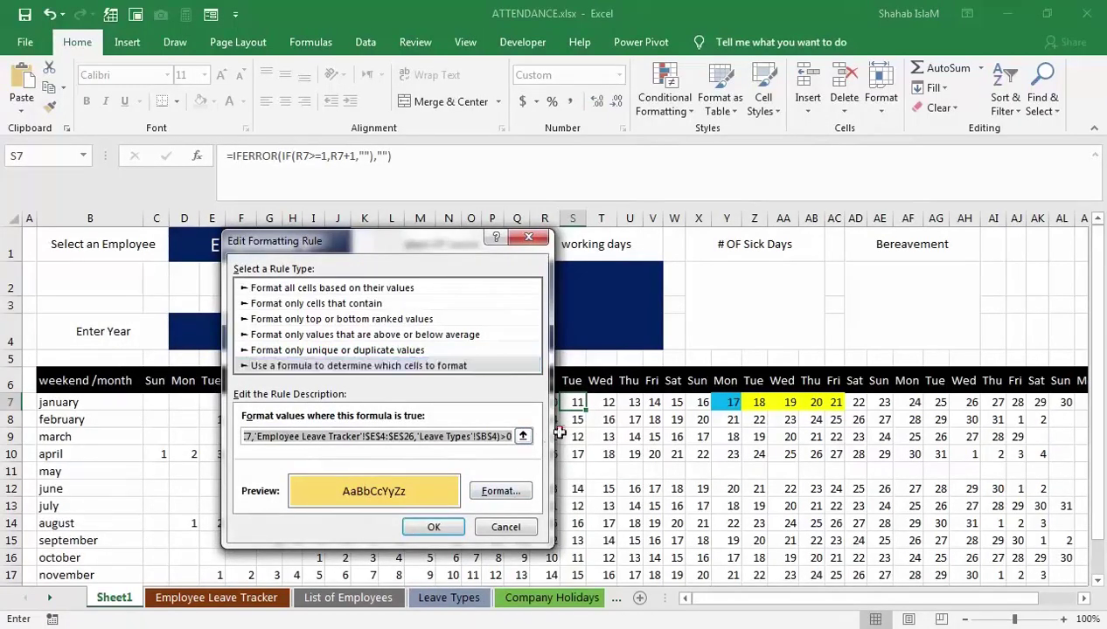
left_click(509, 527)
left_click(546, 499)
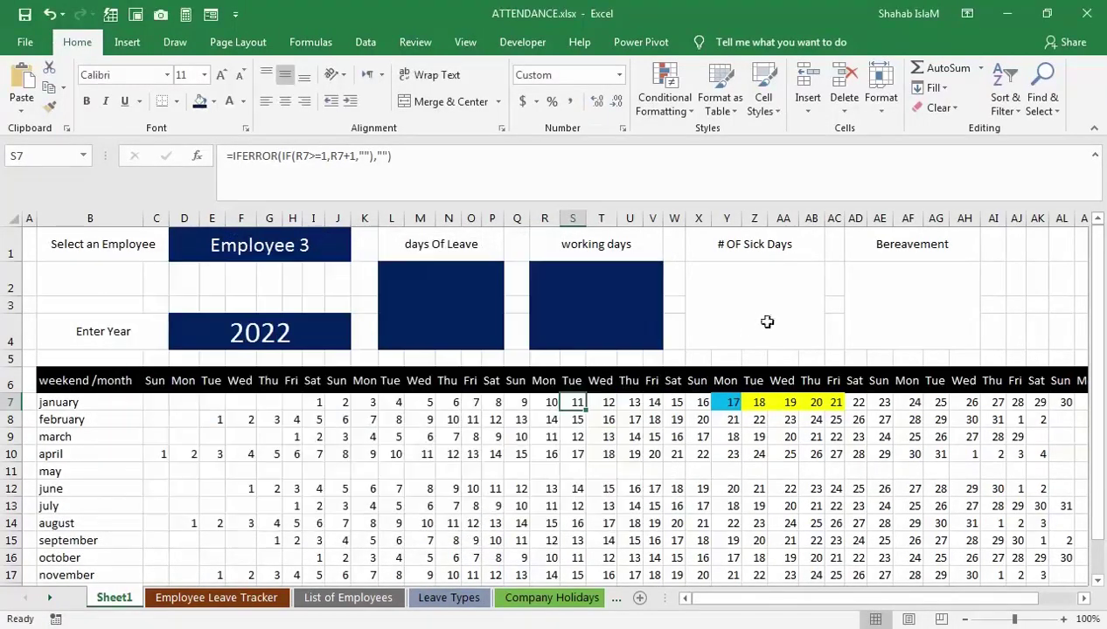
- Fill the block under "# OF Sick Days" with light gold and the block under "Bereavement" with light blue
left_click(765, 299)
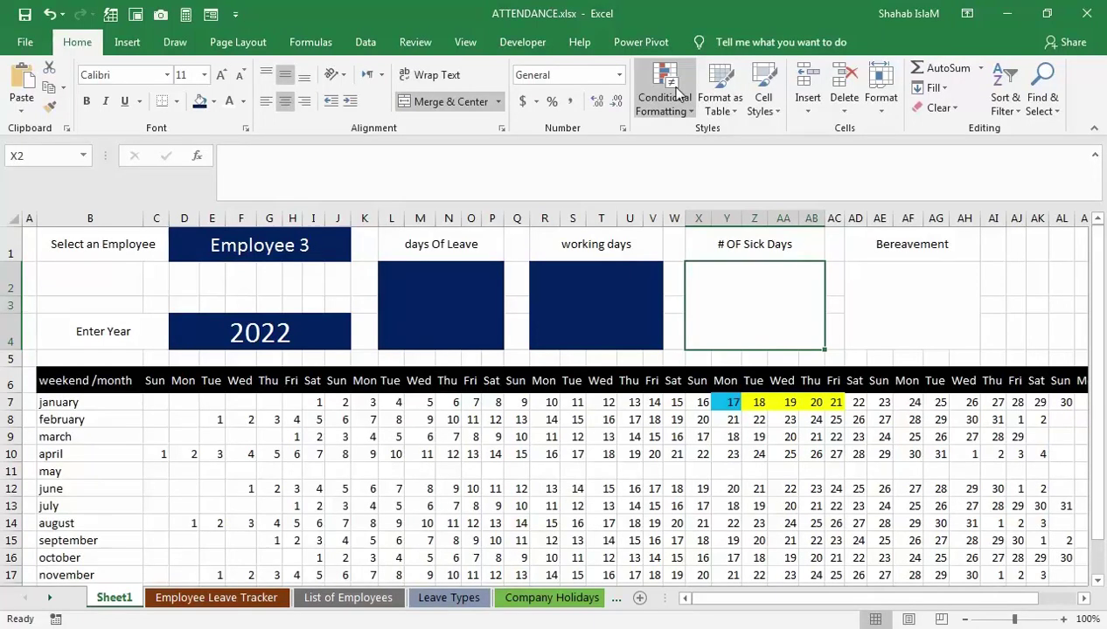
left_click(213, 101)
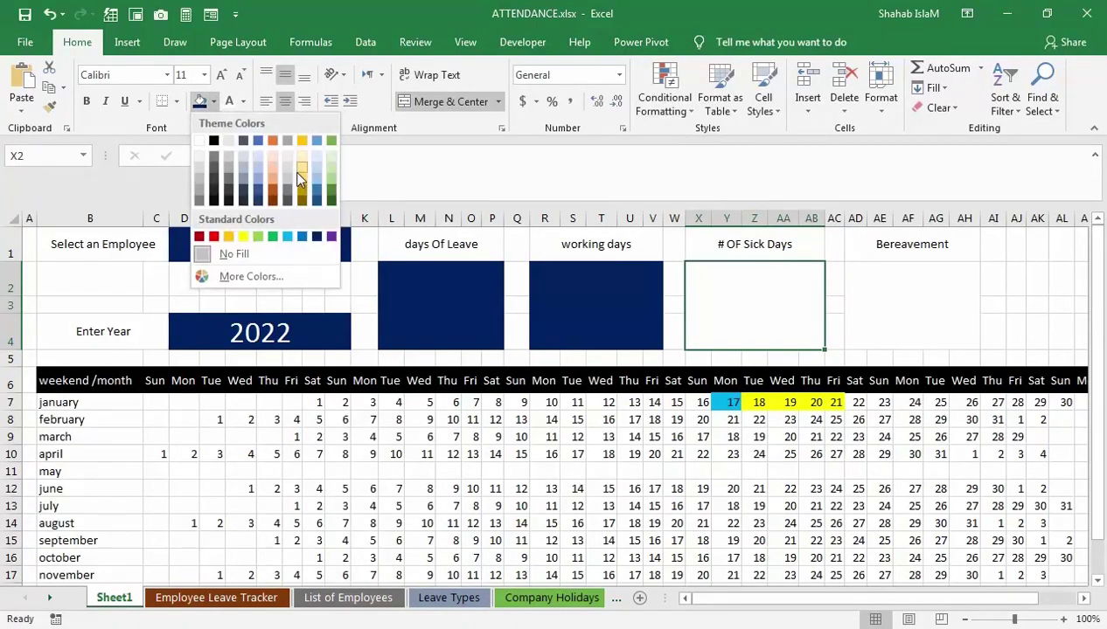
left_click(303, 178)
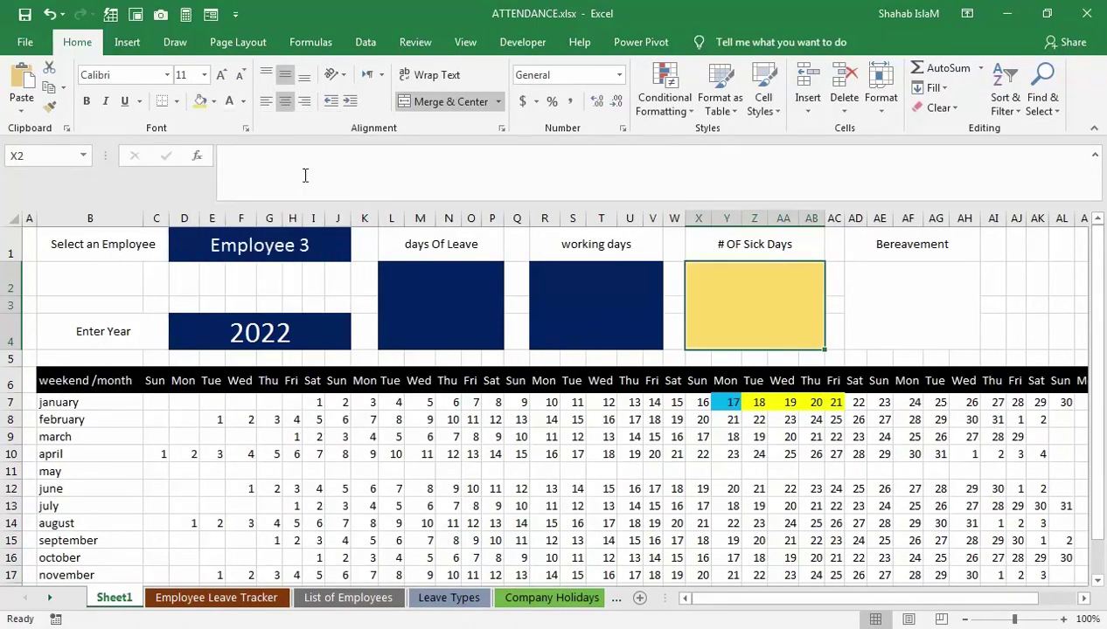
left_click(866, 313)
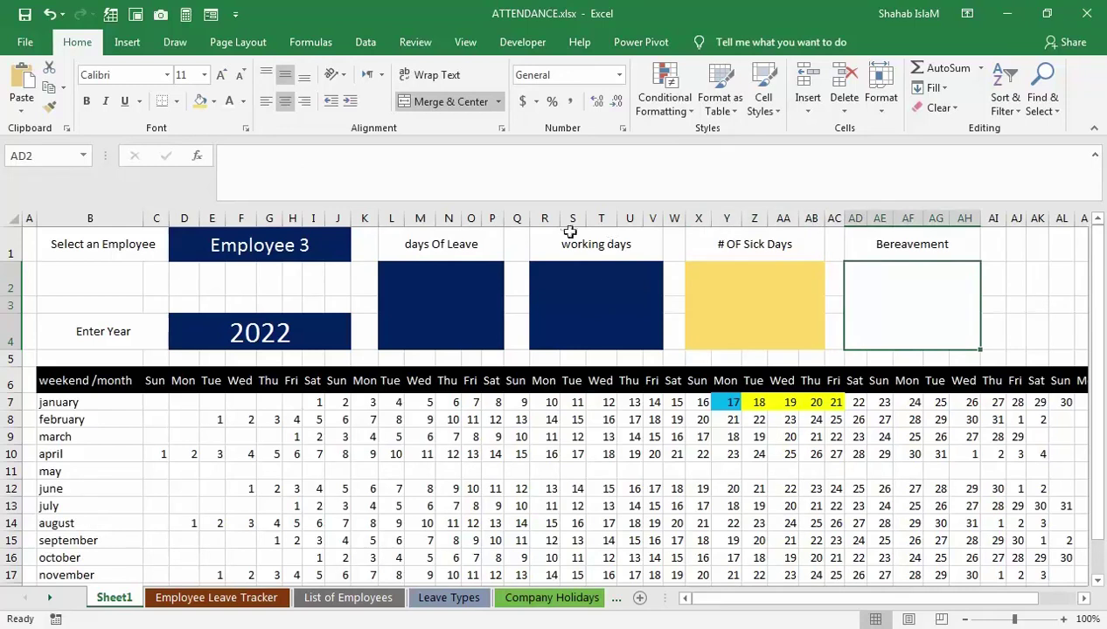
left_click(212, 102)
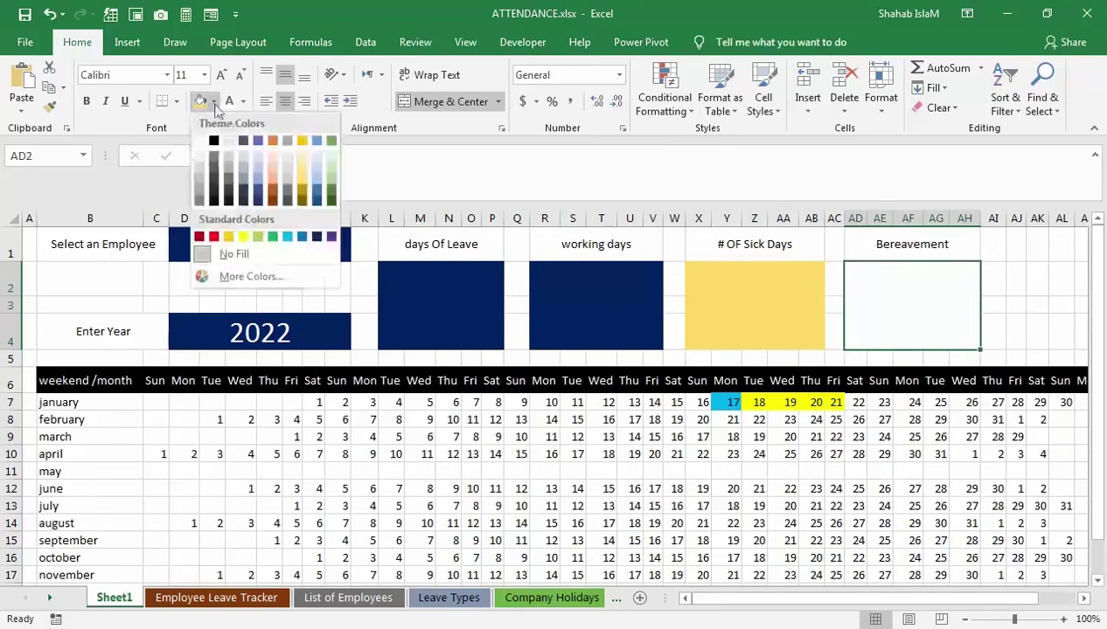
left_click(288, 237)
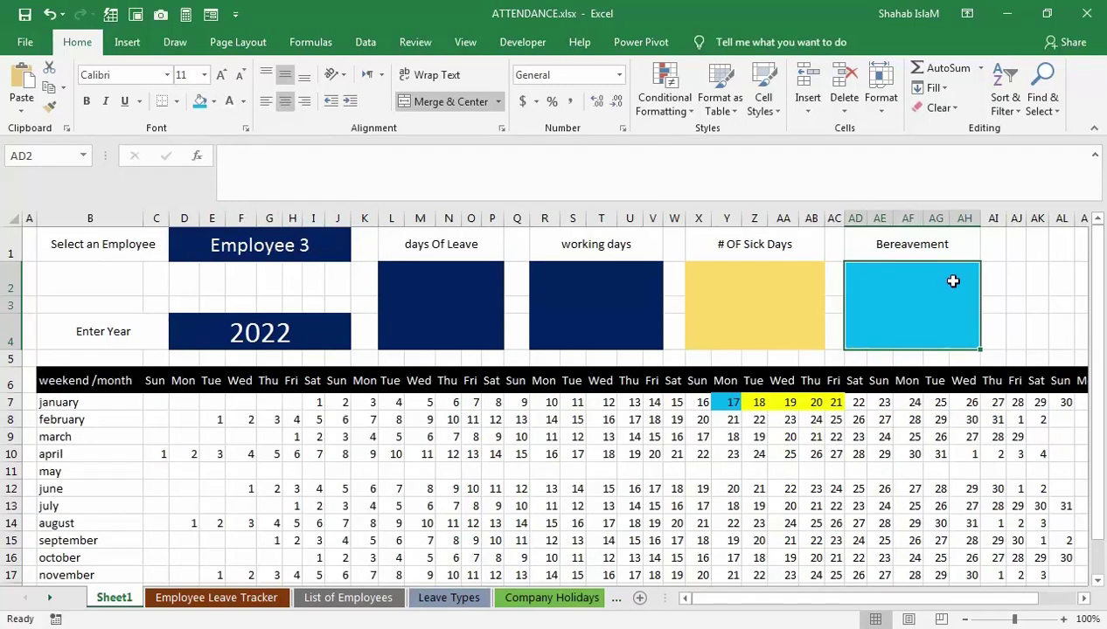
left_click(1046, 281)
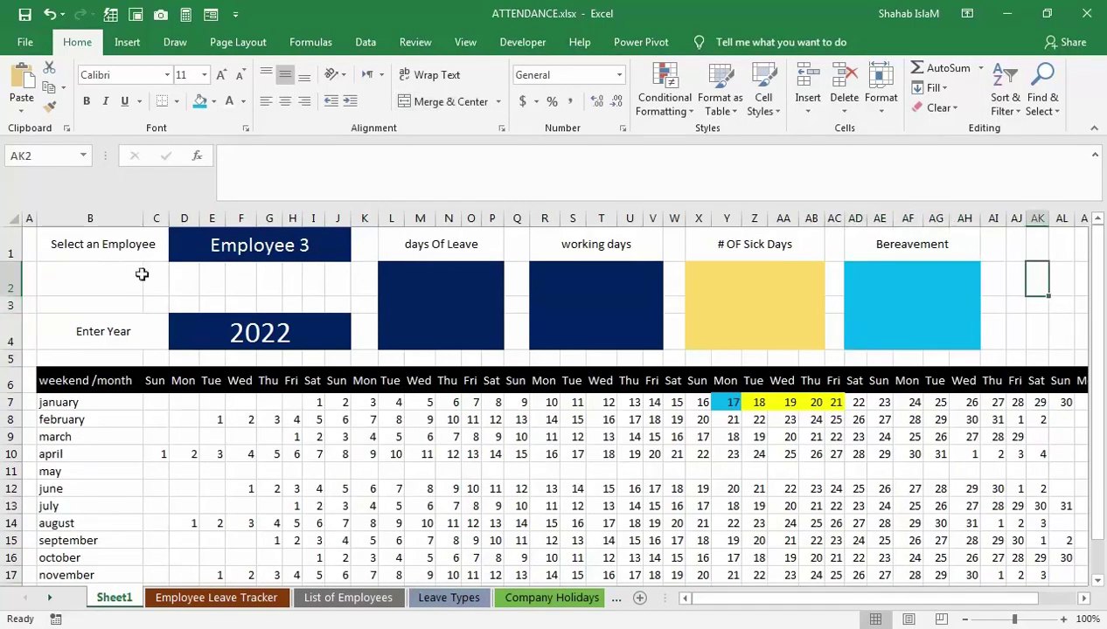
- Narrow columns A and B and slightly widen column K to adjust the header layout
left_click_drag(143, 219, 127, 225)
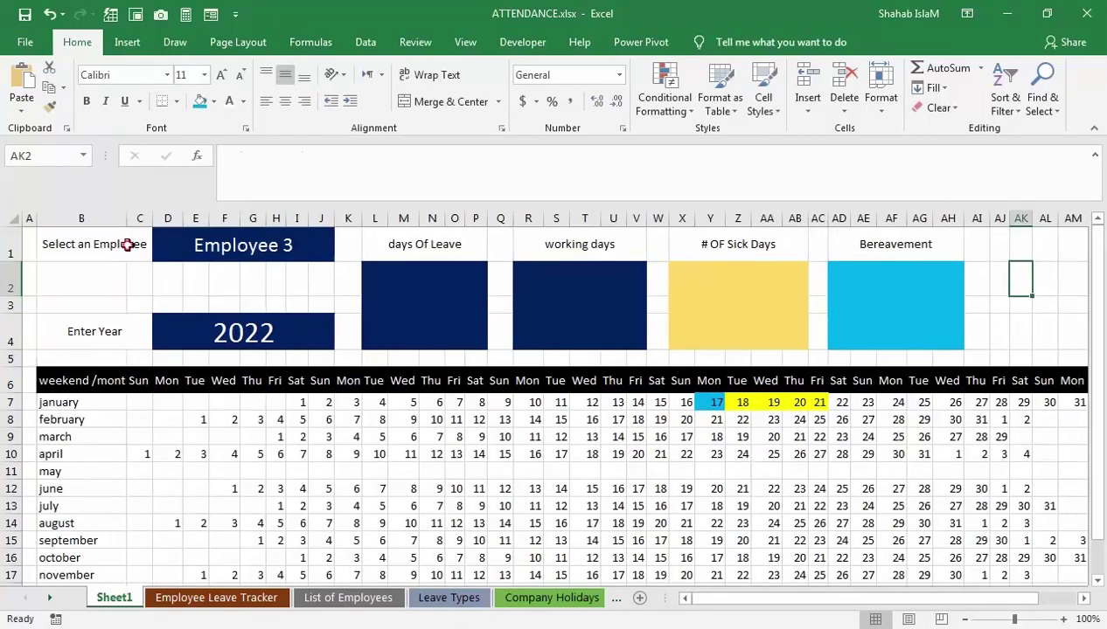
left_click(128, 244)
left_click_drag(994, 278, 1070, 341)
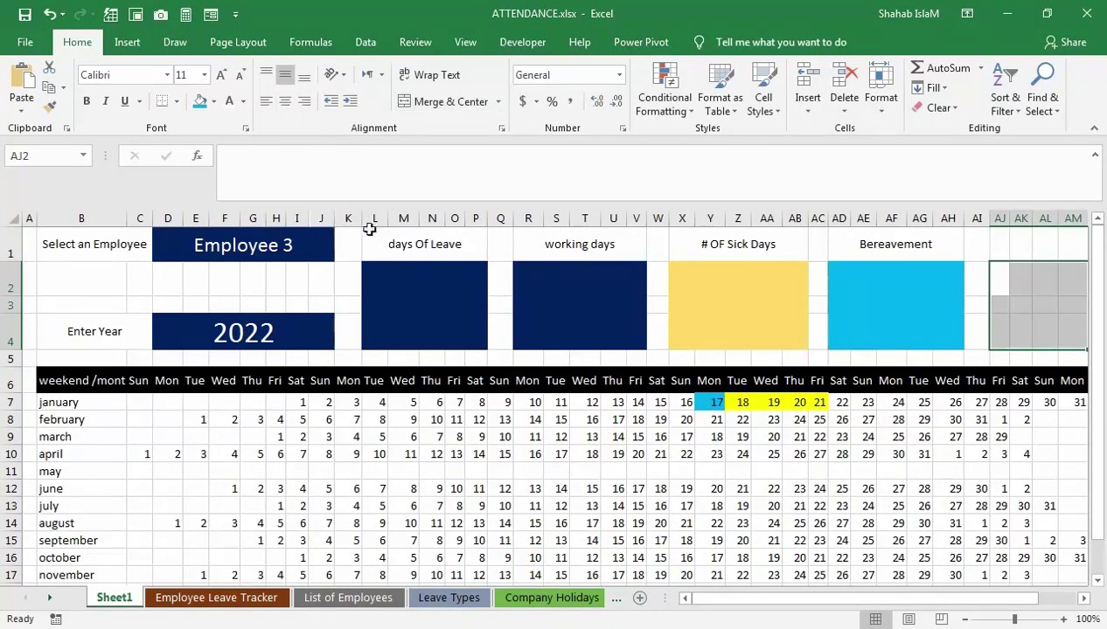
left_click_drag(359, 216, 361, 215)
left_click(74, 344)
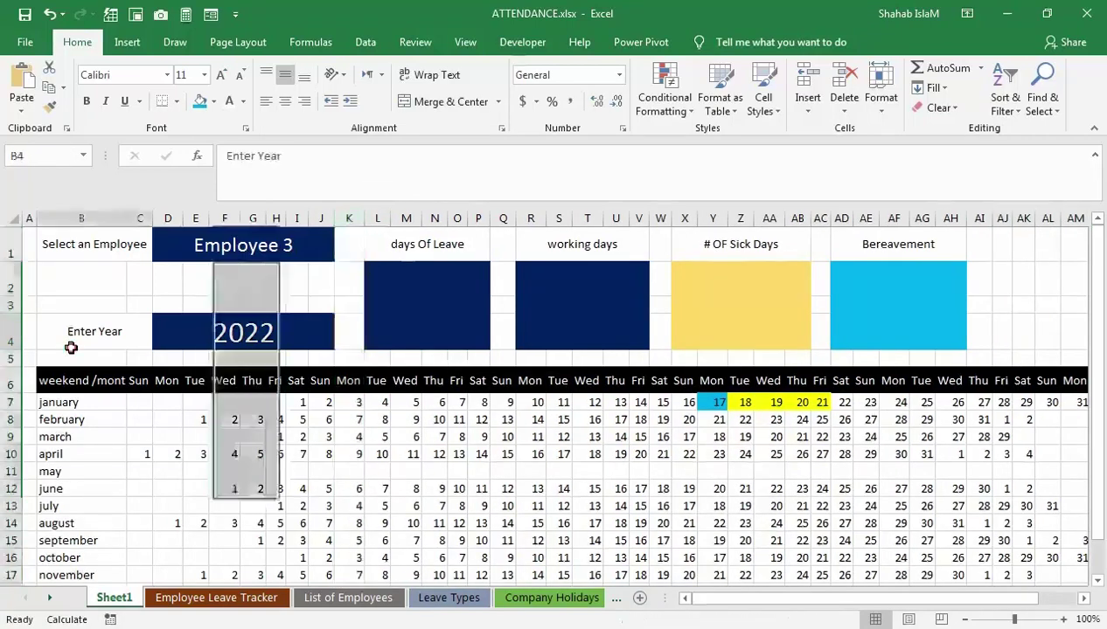
left_click_drag(125, 220, 117, 218)
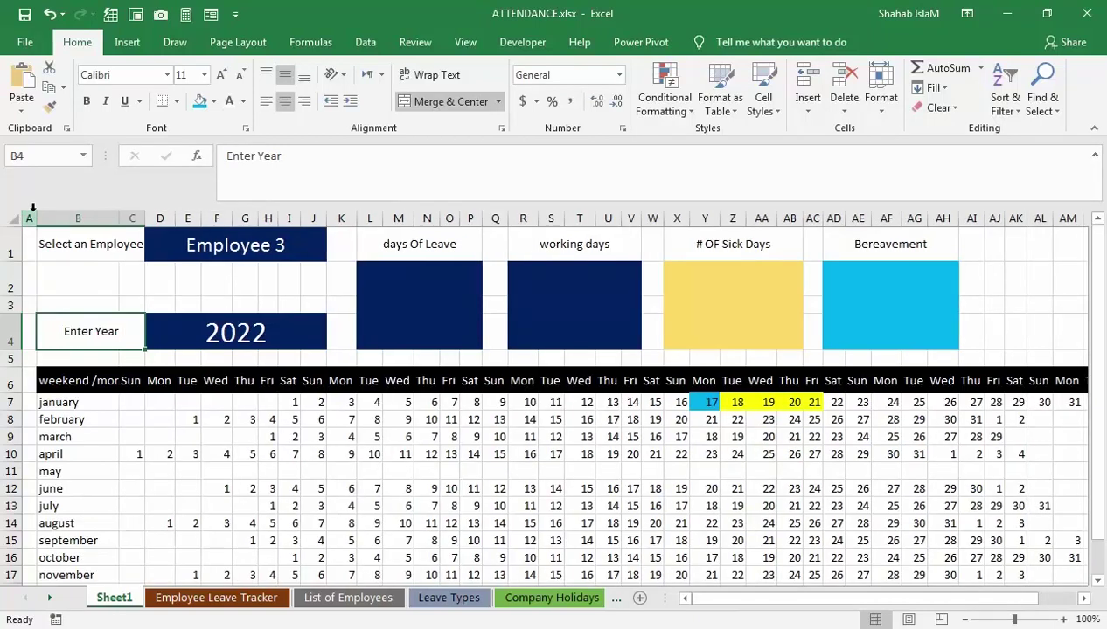
left_click_drag(35, 219, 33, 219)
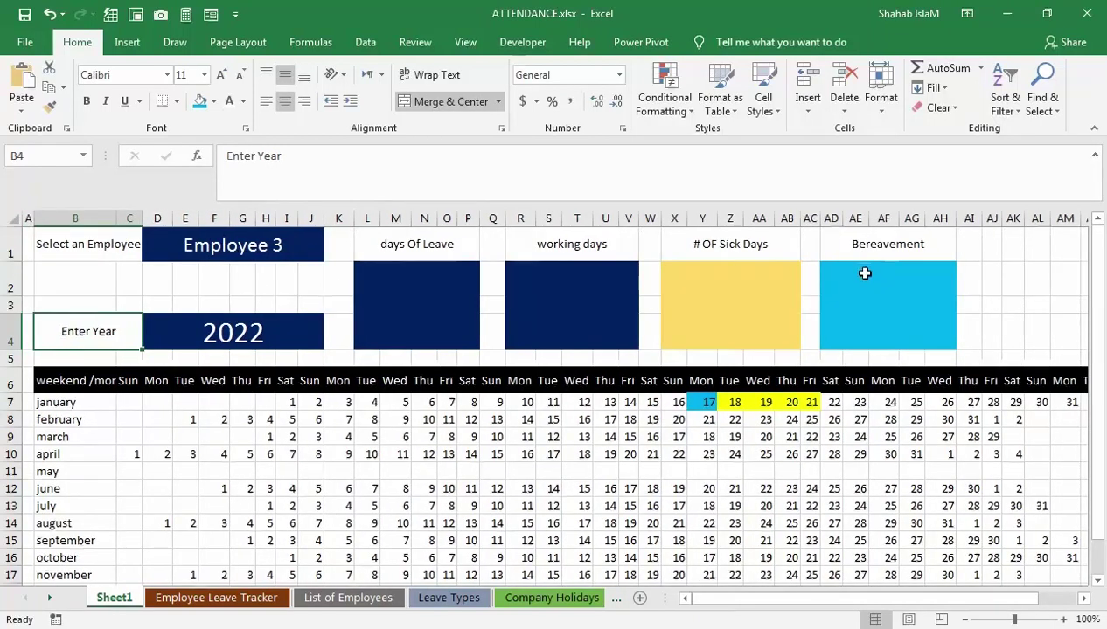
left_click_drag(981, 224, 981, 224)
- Merge and center AJ2:AM4 as a fifth summary block and fill it with yellow
left_click_drag(987, 267, 1059, 326)
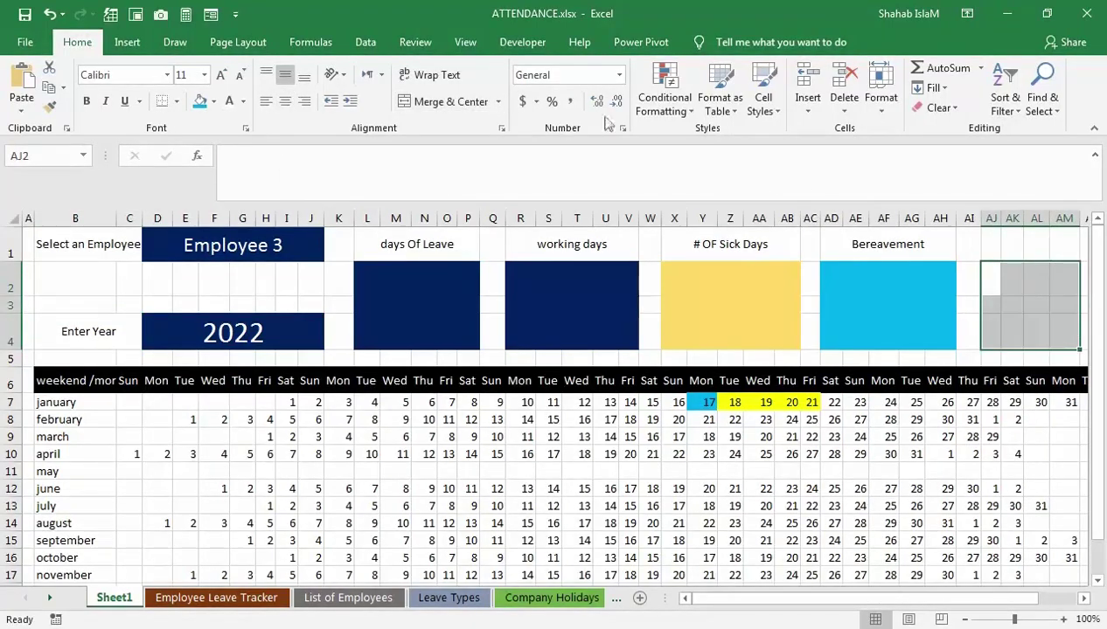
left_click(436, 105)
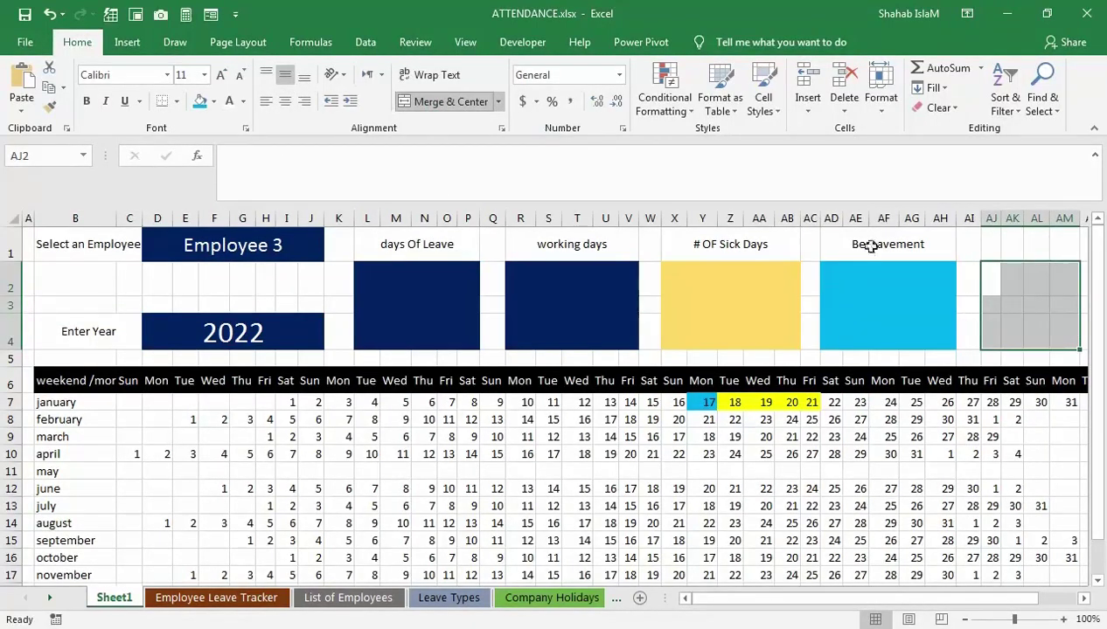
left_click(212, 105)
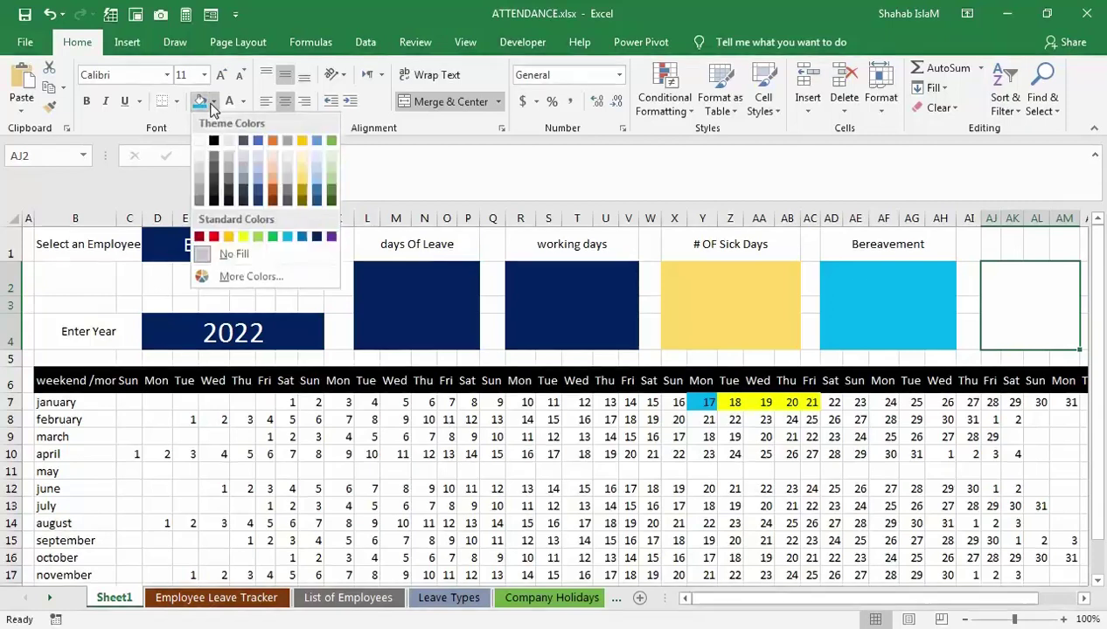
left_click(238, 236)
- Merge and center AJ1:AM1 above the yellow block and enter the heading "oTher"
left_click_drag(993, 245, 1062, 239)
left_click(435, 101)
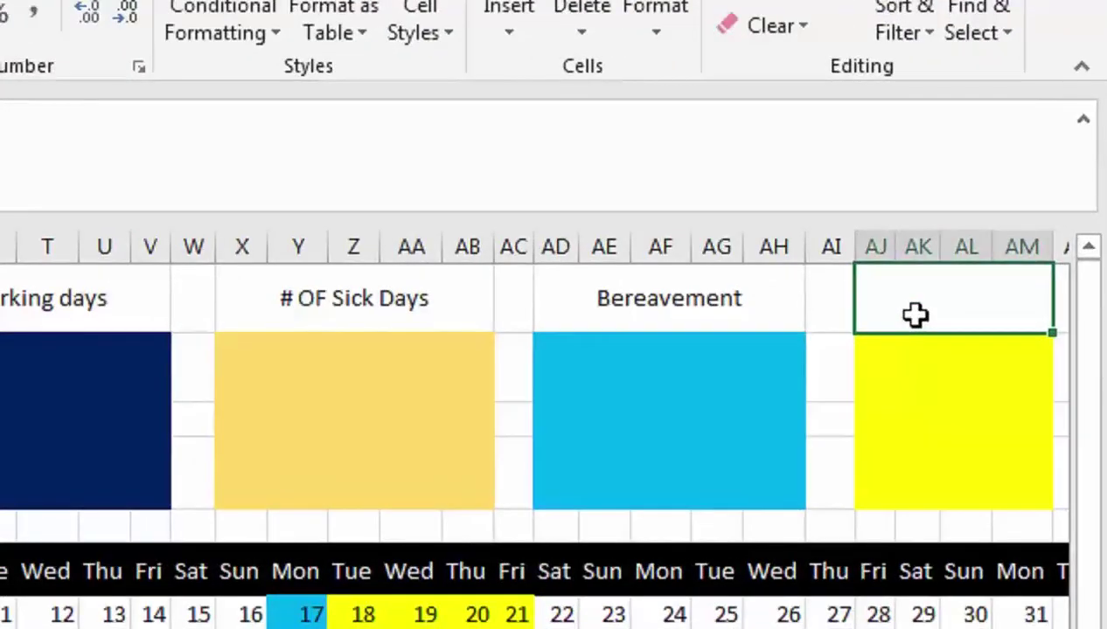
type("oTher")
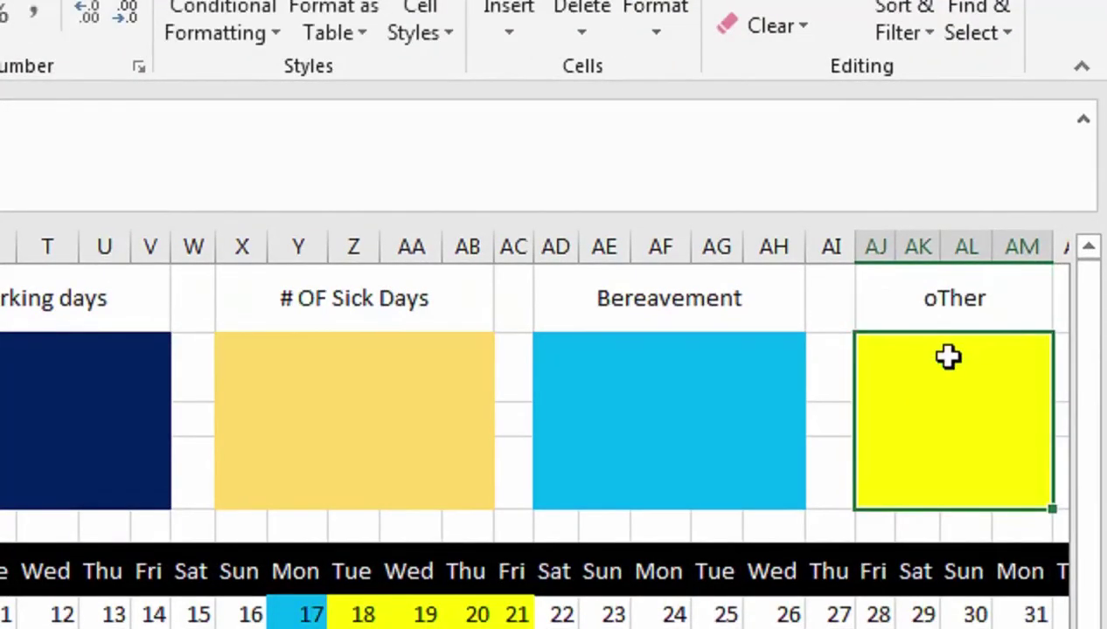
- Correct the heading above the yellow block in AJ1 to read "Other"
double_click(939, 301)
left_click(886, 301)
key("BackSpace")
key("BackSpace")
type("Ot")
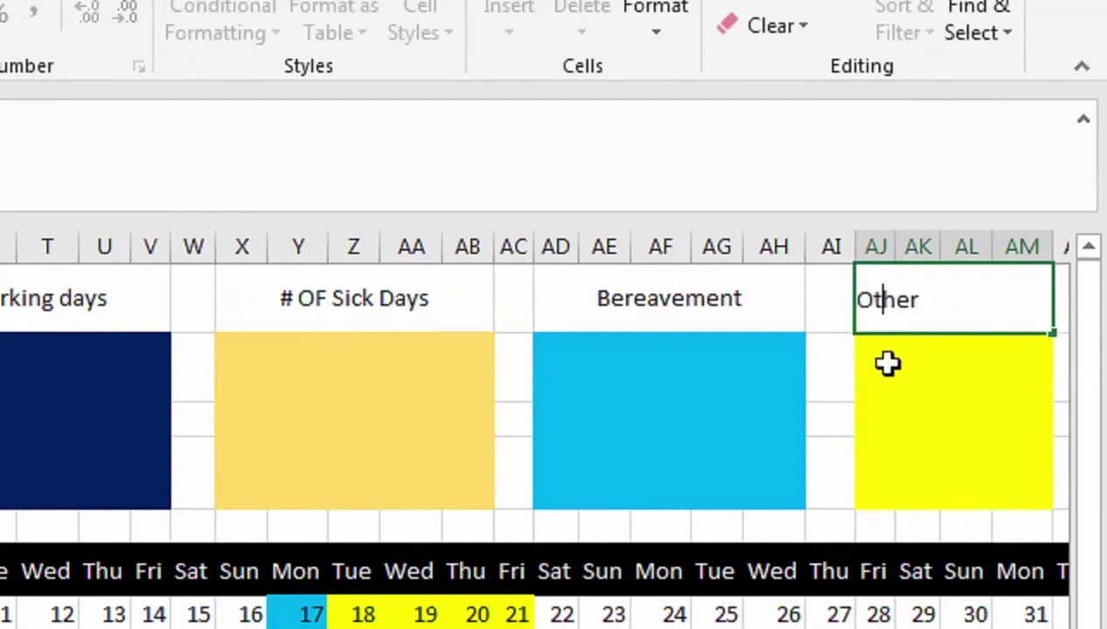
key("Return")
left_click(947, 288)
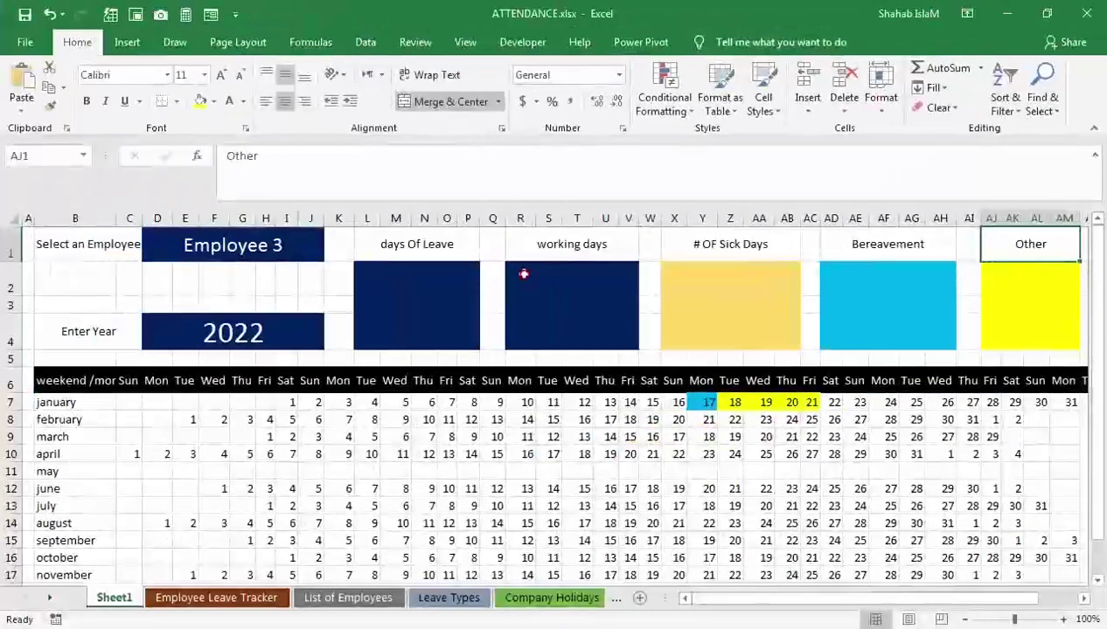
left_click(524, 275)
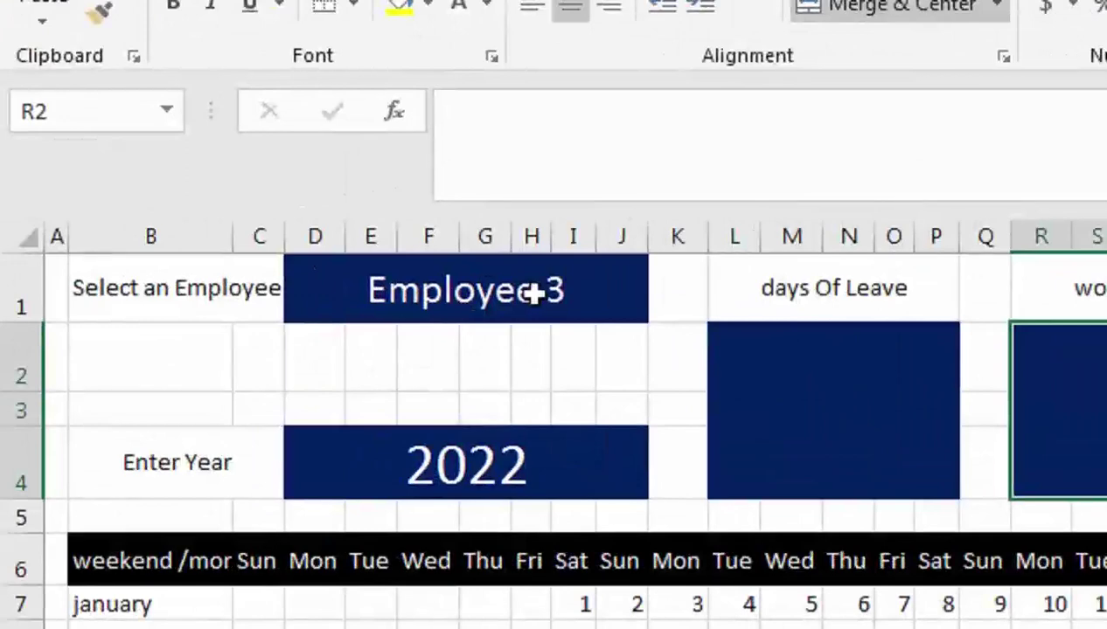
left_click(268, 246)
left_click(662, 304)
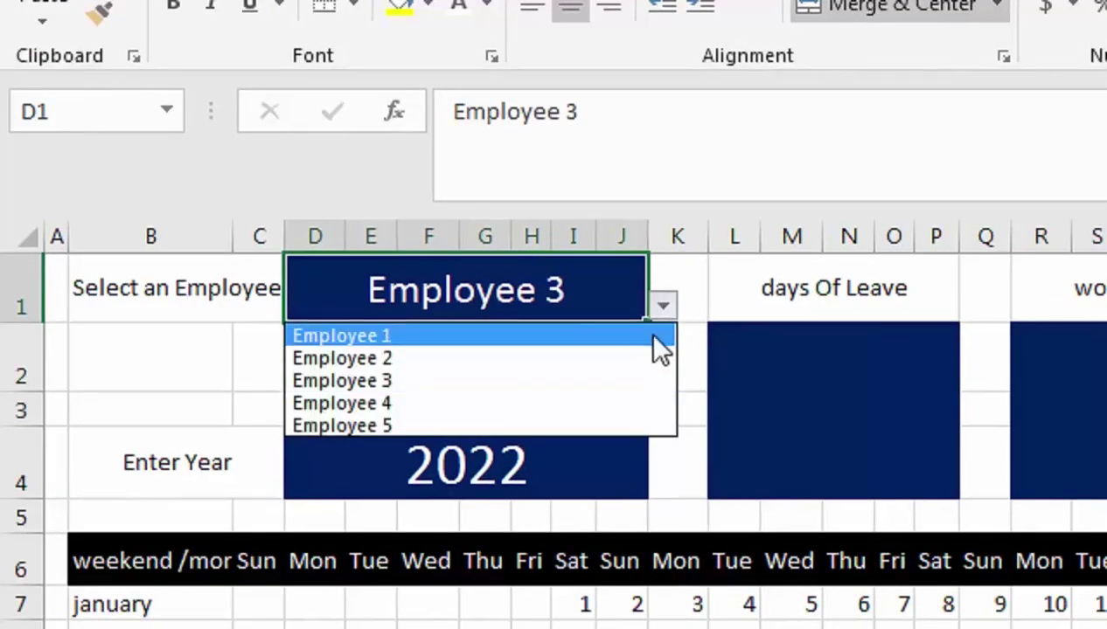
left_click(597, 290)
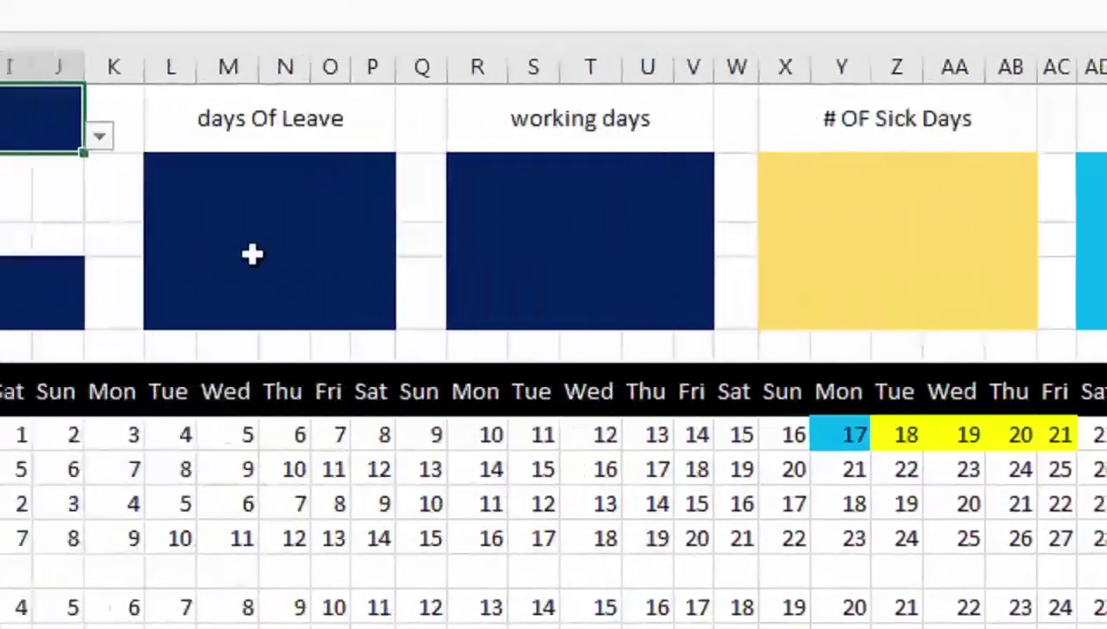
left_click(276, 254)
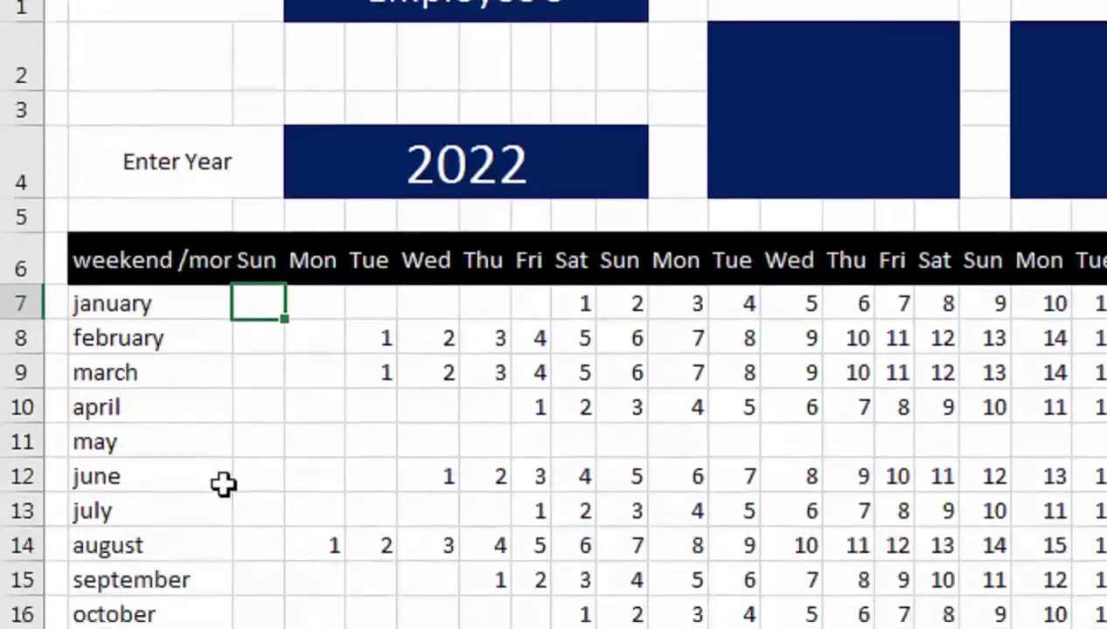
- Fill the calendar formula from D7 into the January Sunday cell C7 and copy it down column C through December (C18)
left_click(306, 308)
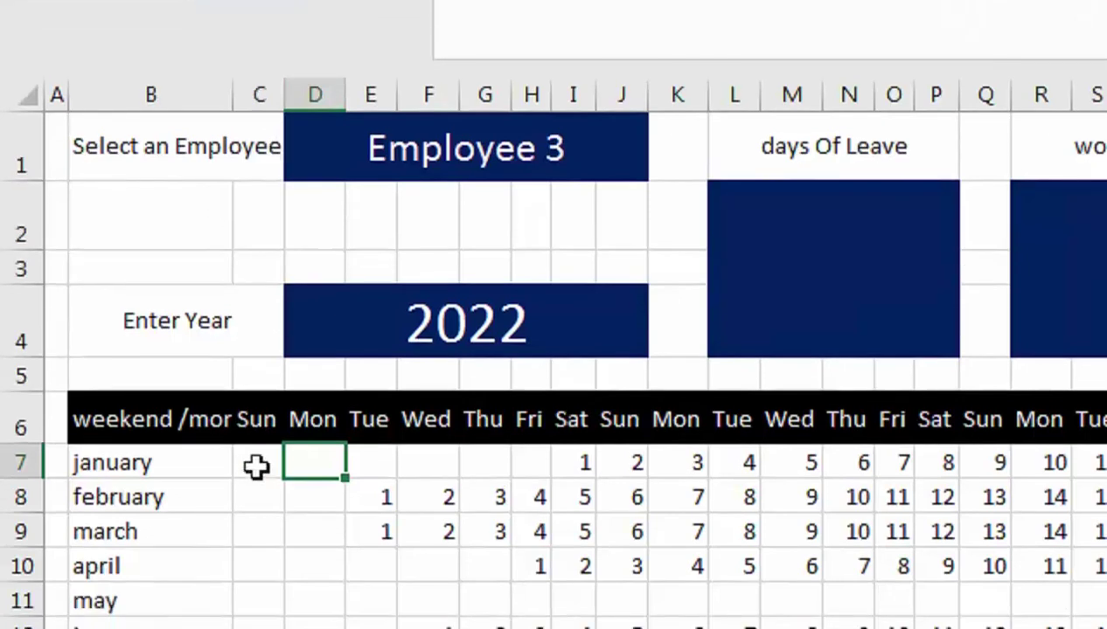
left_click(269, 496)
left_click(306, 465)
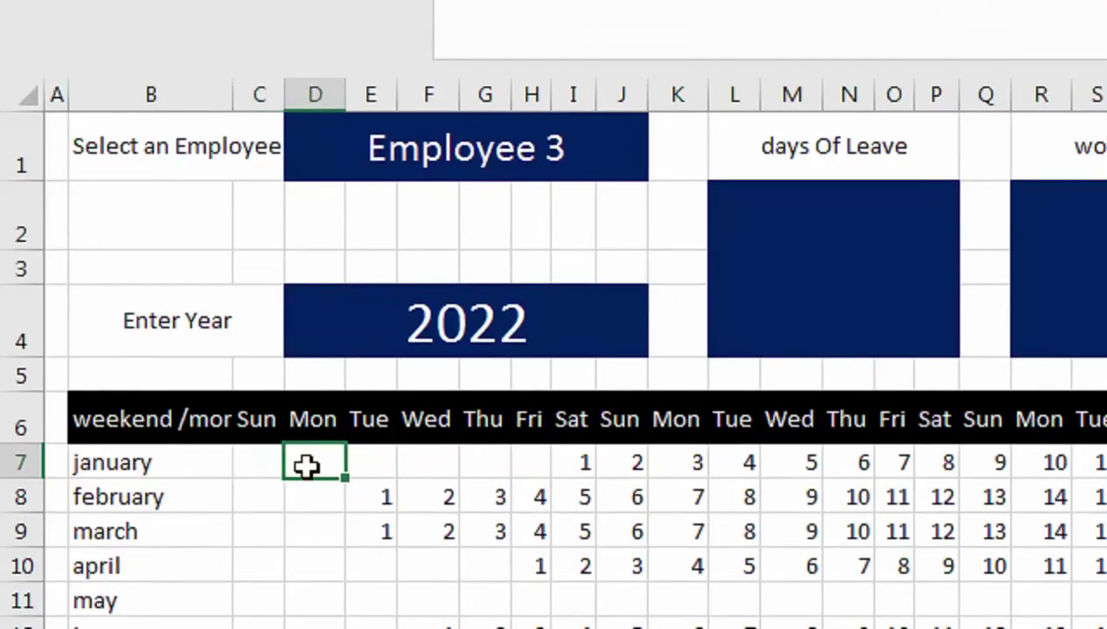
left_click_drag(345, 464, 247, 461)
left_click(278, 451)
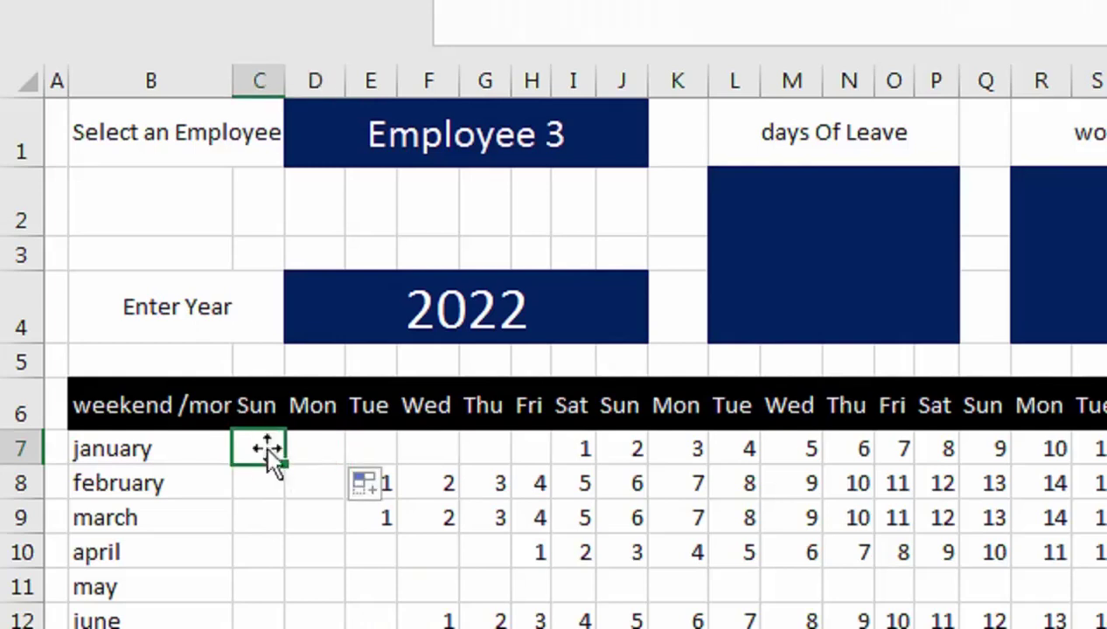
left_click_drag(285, 464, 296, 628)
left_click_drag(295, 567, 272, 282)
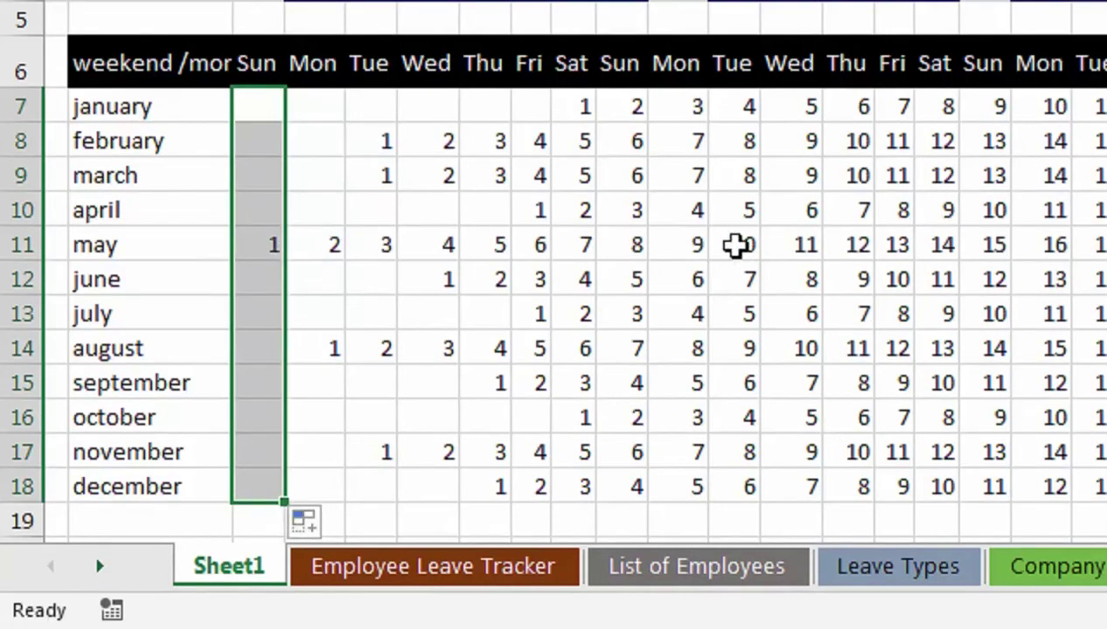
left_click(736, 246)
scroll(736, 246, "up", 1)
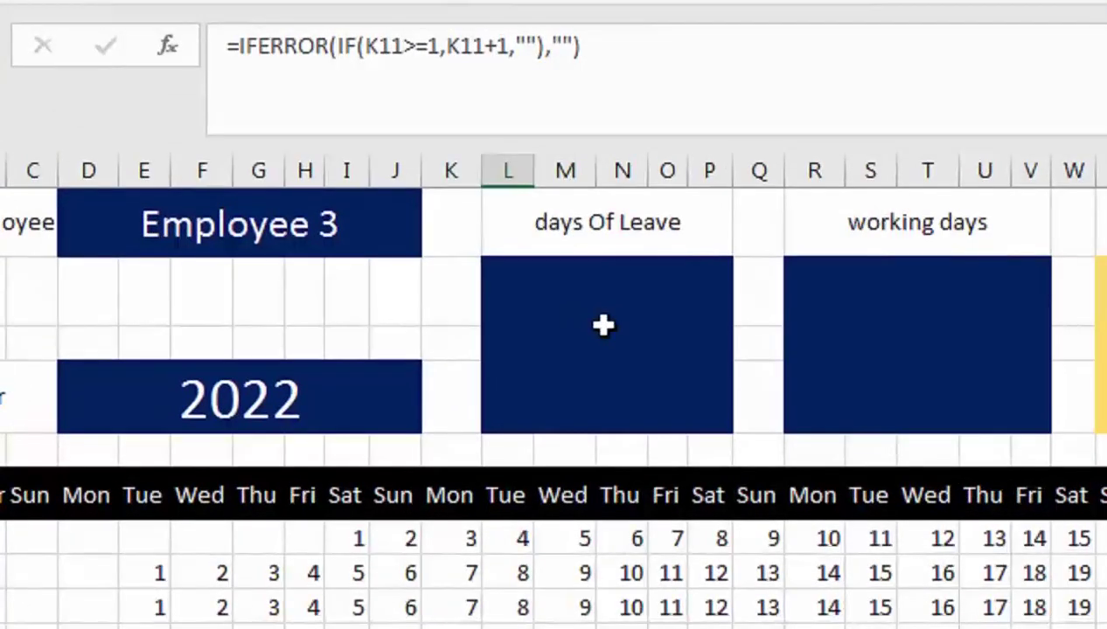
- Start a SUMIFS formula in the "days Of Leave" block with 'Employee Leave Tracker'!F4:F26 as the sum range
left_click(603, 325)
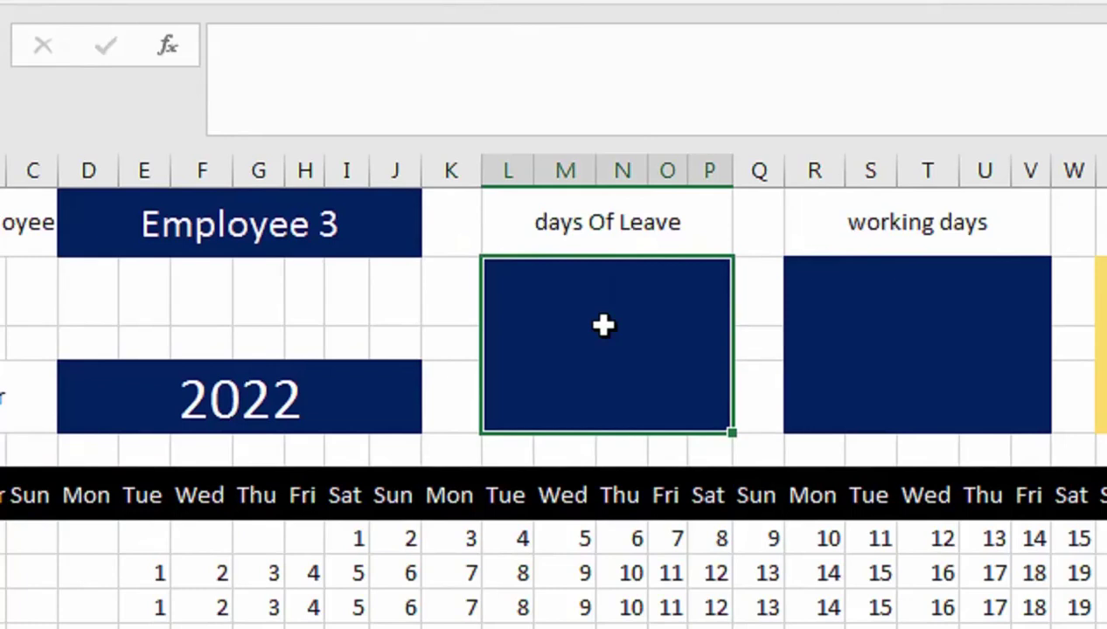
type("=SUMI")
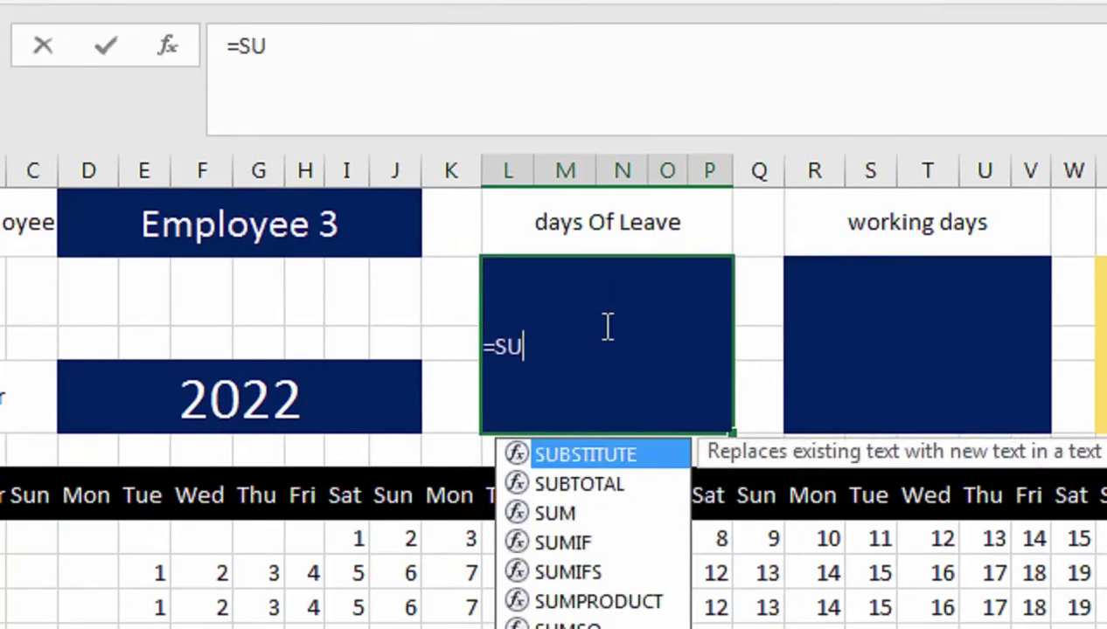
type("FS(")
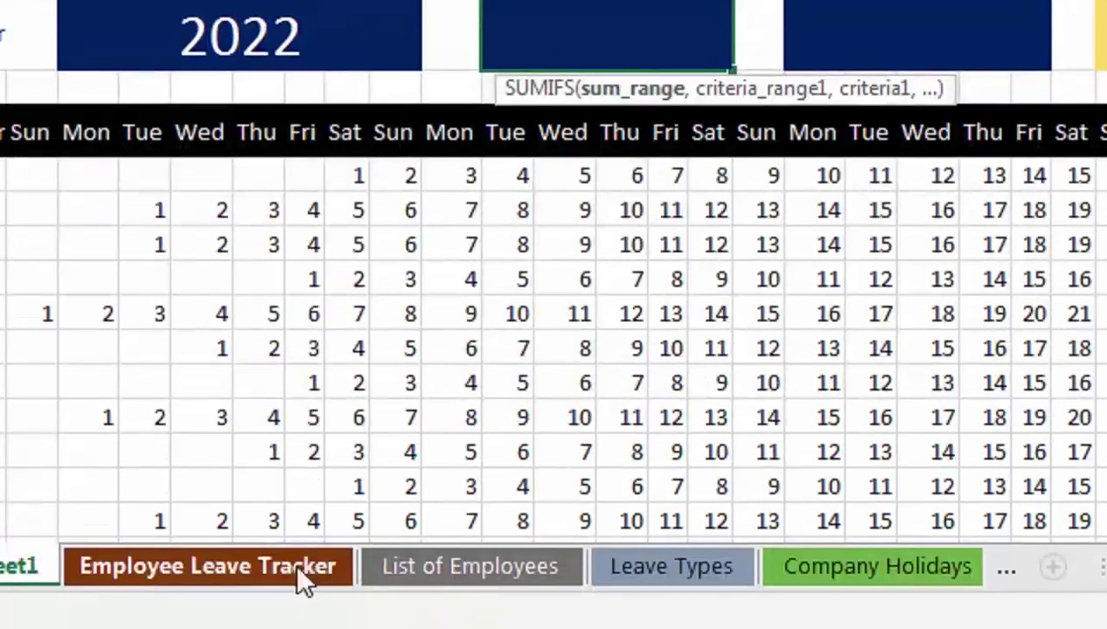
left_click(301, 587)
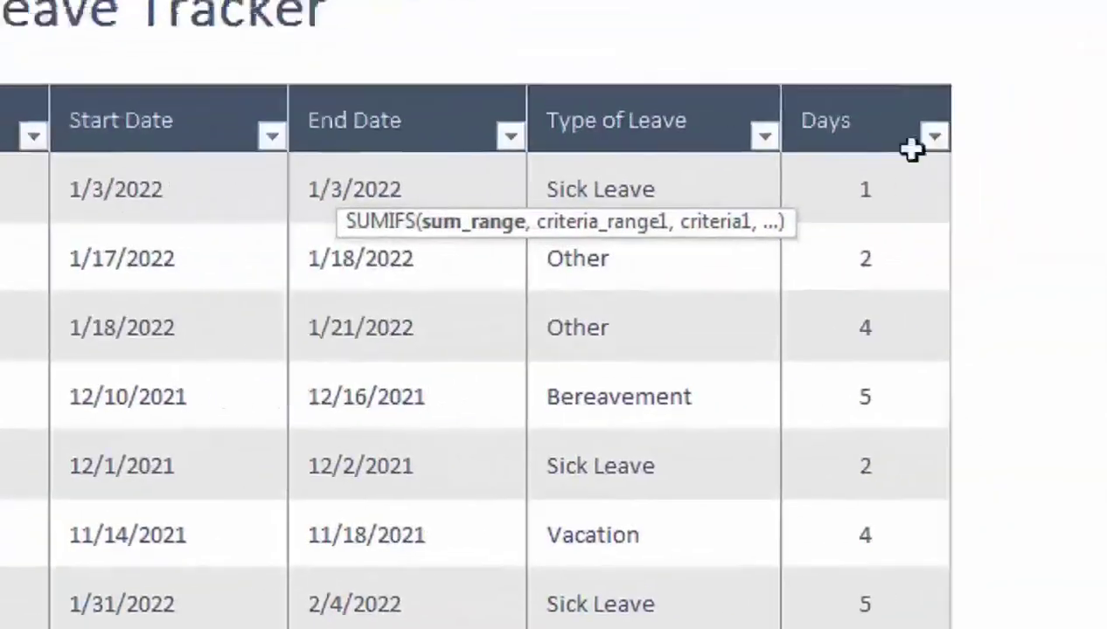
left_click(852, 88)
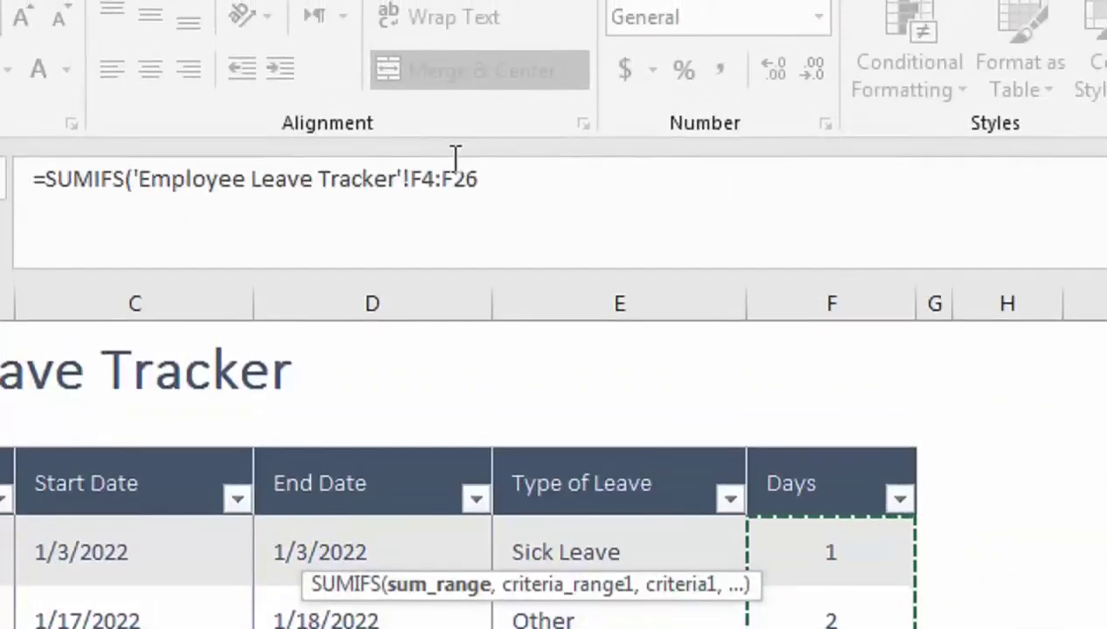
type(",")
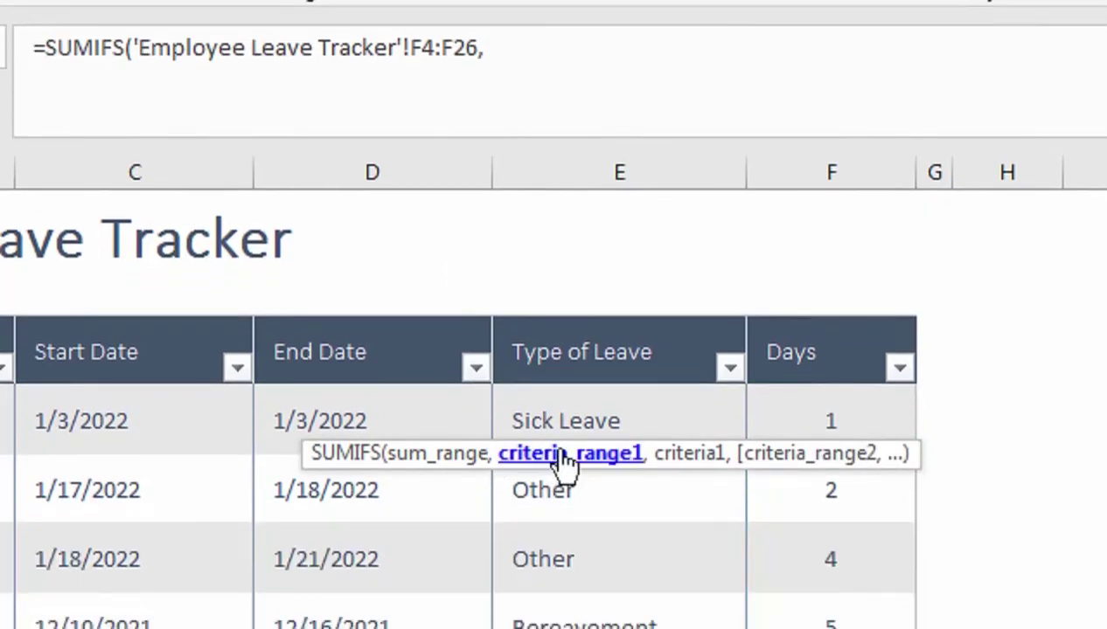
- Add 'Employee Leave Tracker'!B4:B26 as the first criteria range, matched to the selected employee in Sheet1!D1
left_click(263, 320)
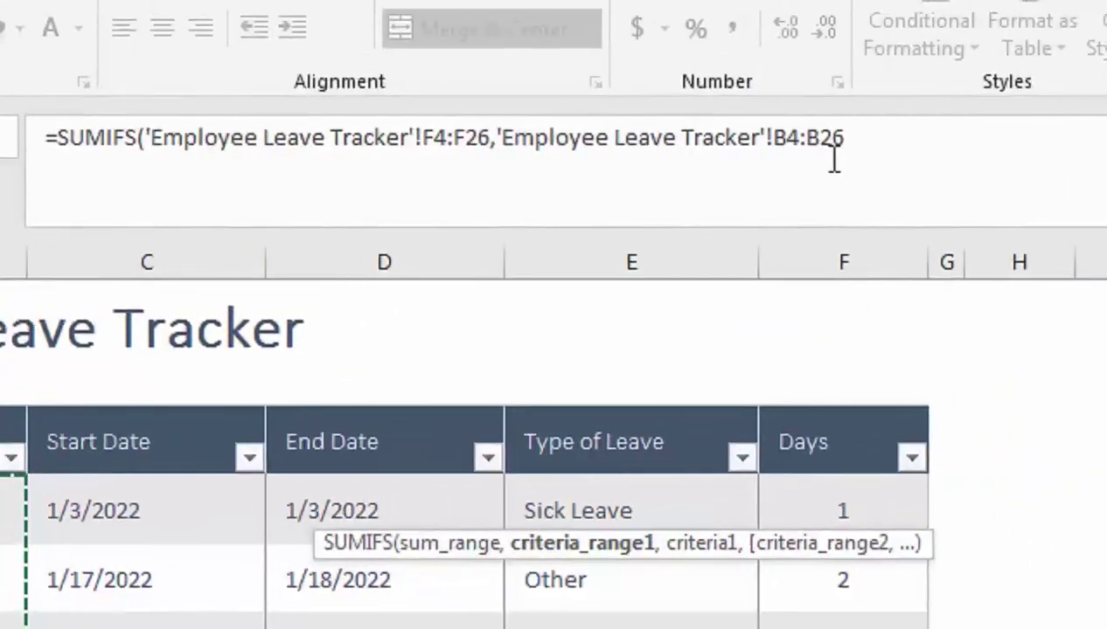
type(",")
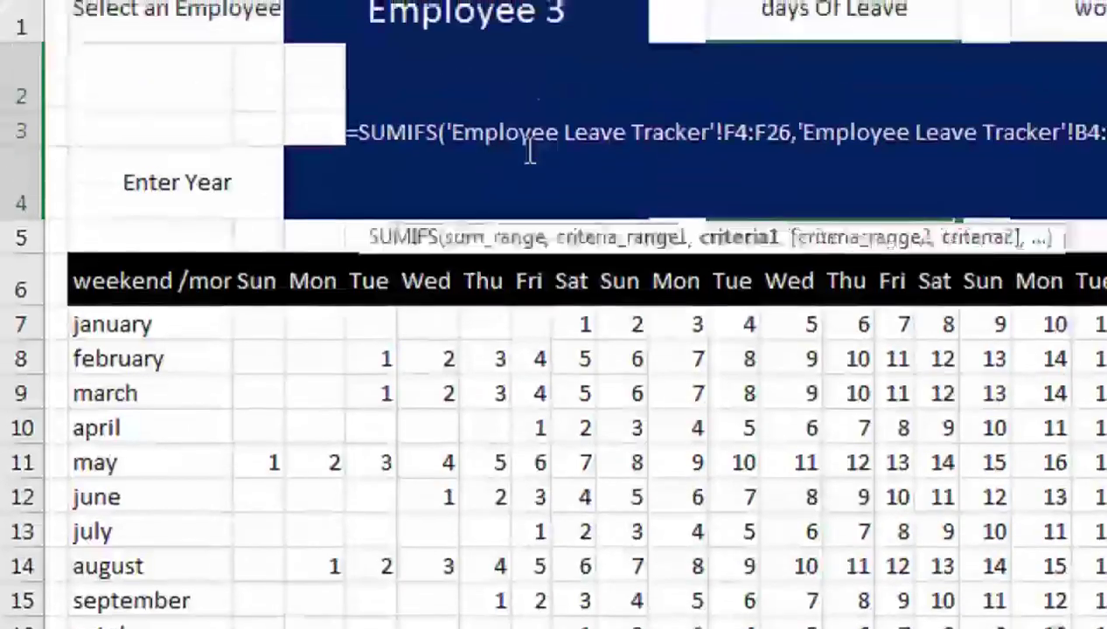
left_click(527, 141)
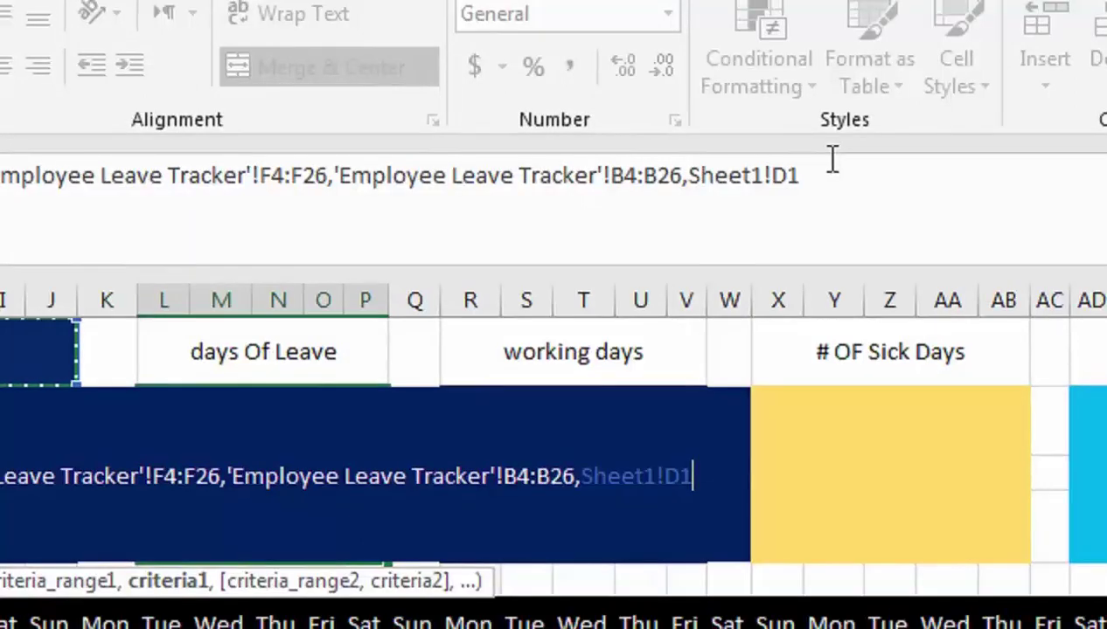
type(",")
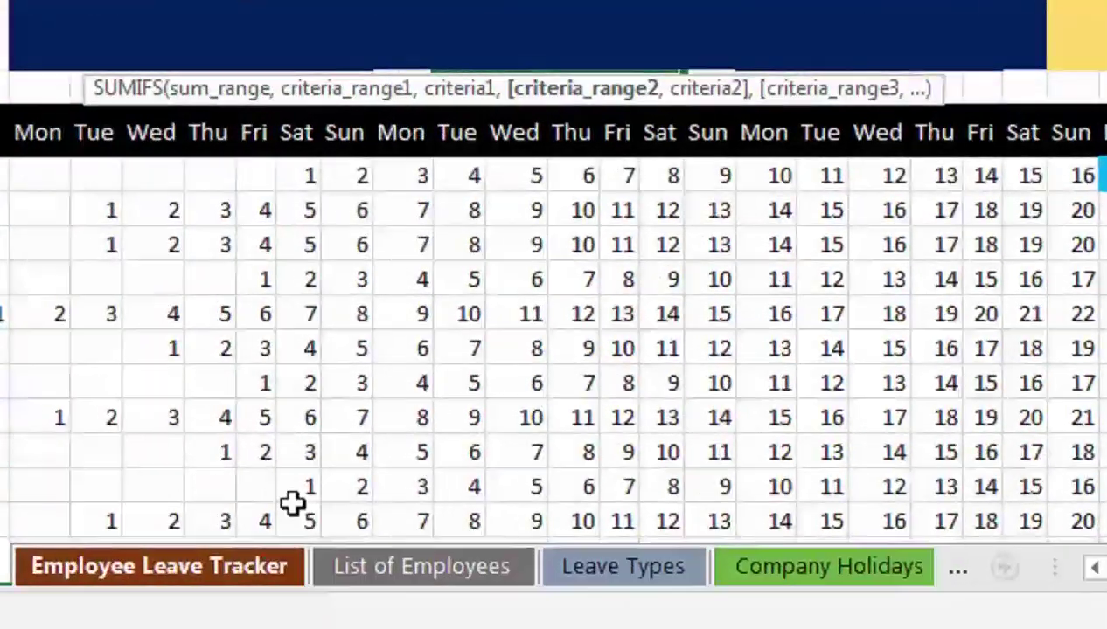
- Add the start dates 'Employee Leave Tracker'!C4:C26 as the second criteria range with the criterion ">="&DATE(Sheet1!D4,1,1)
left_click(291, 505)
left_click(302, 31)
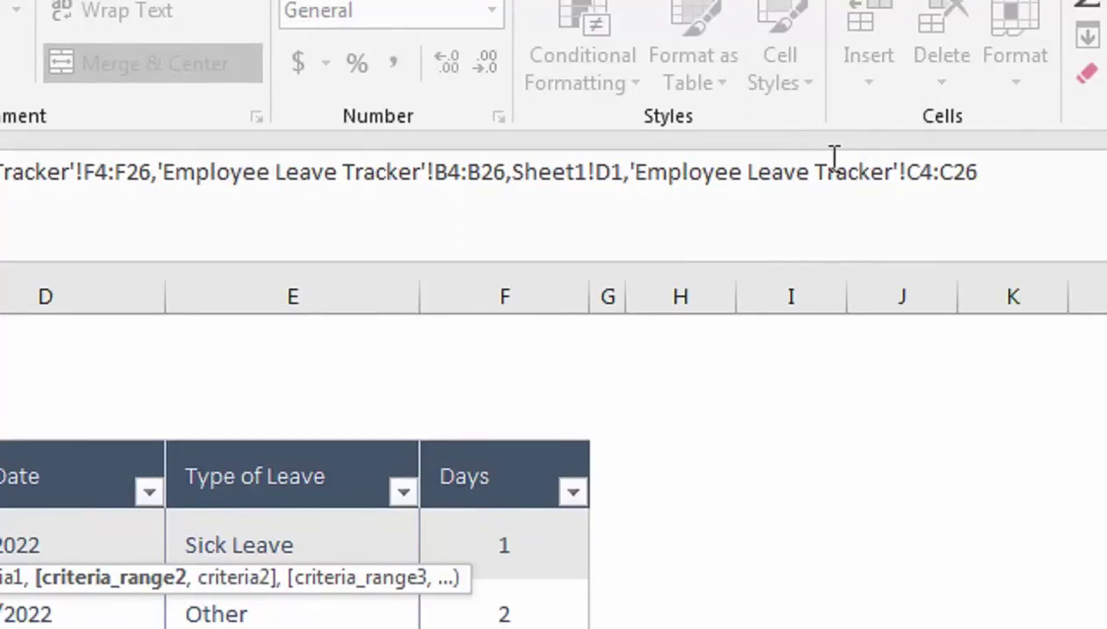
type(",\">")
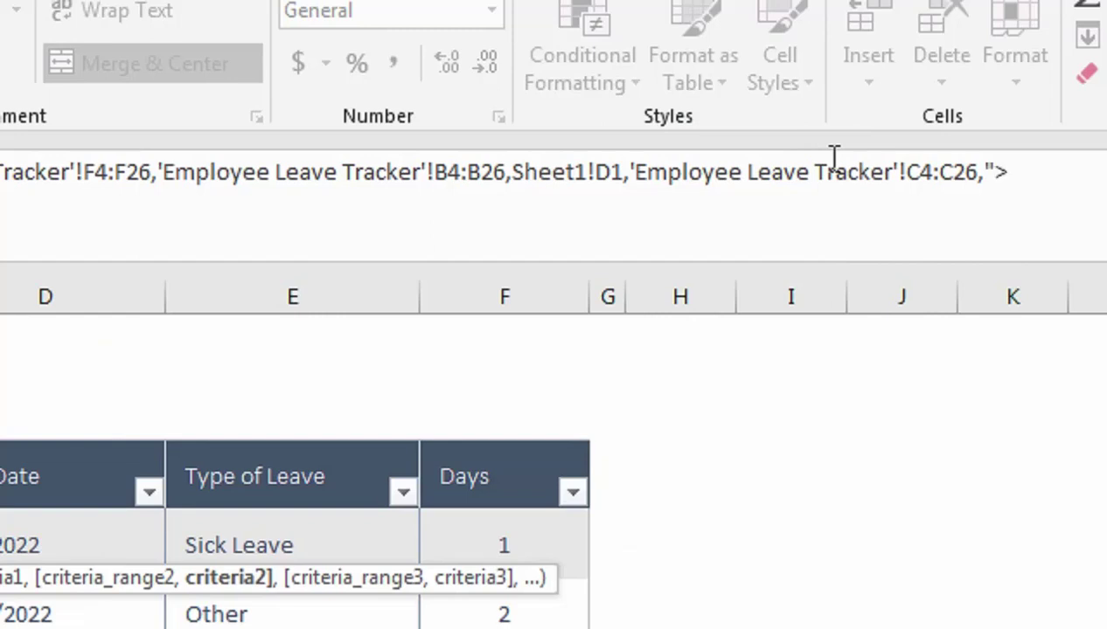
type("=\"&DATE(")
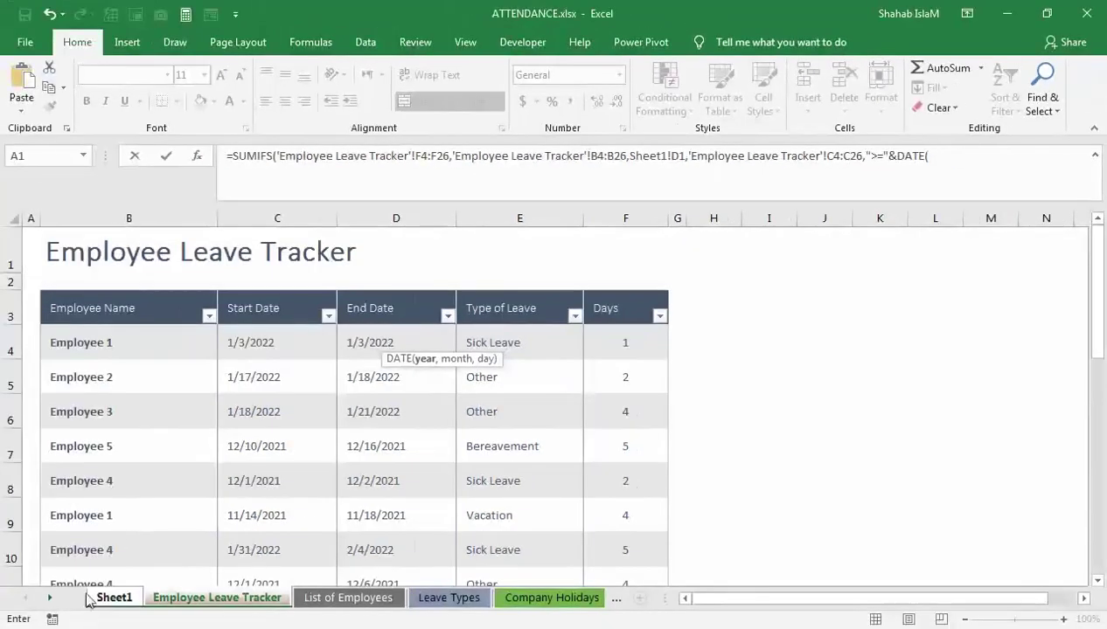
left_click(112, 597)
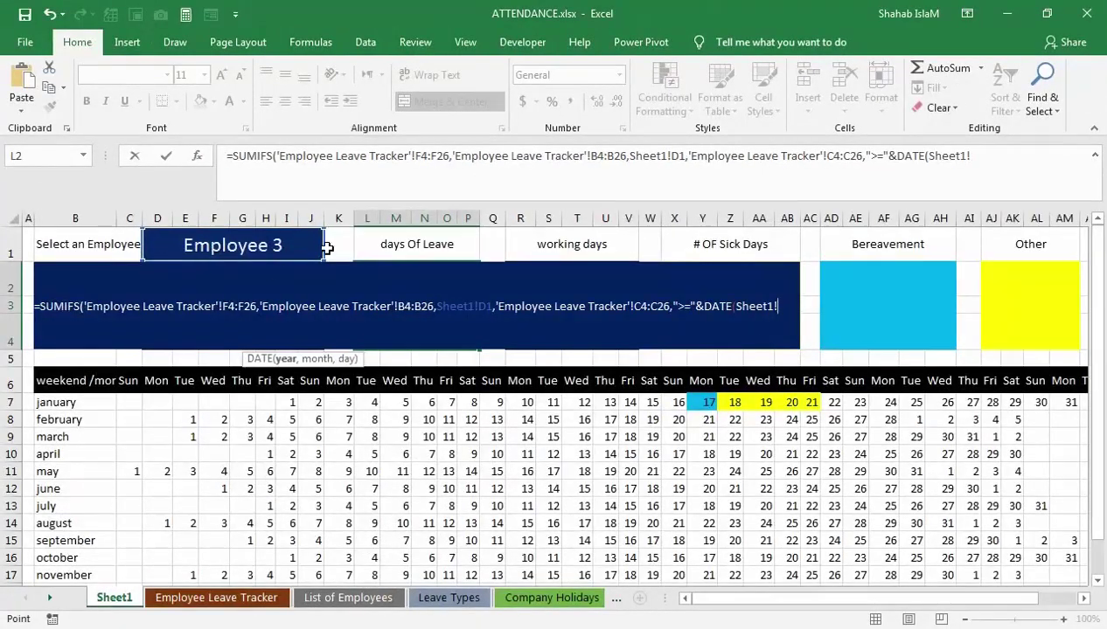
left_click(345, 246)
key("Down")
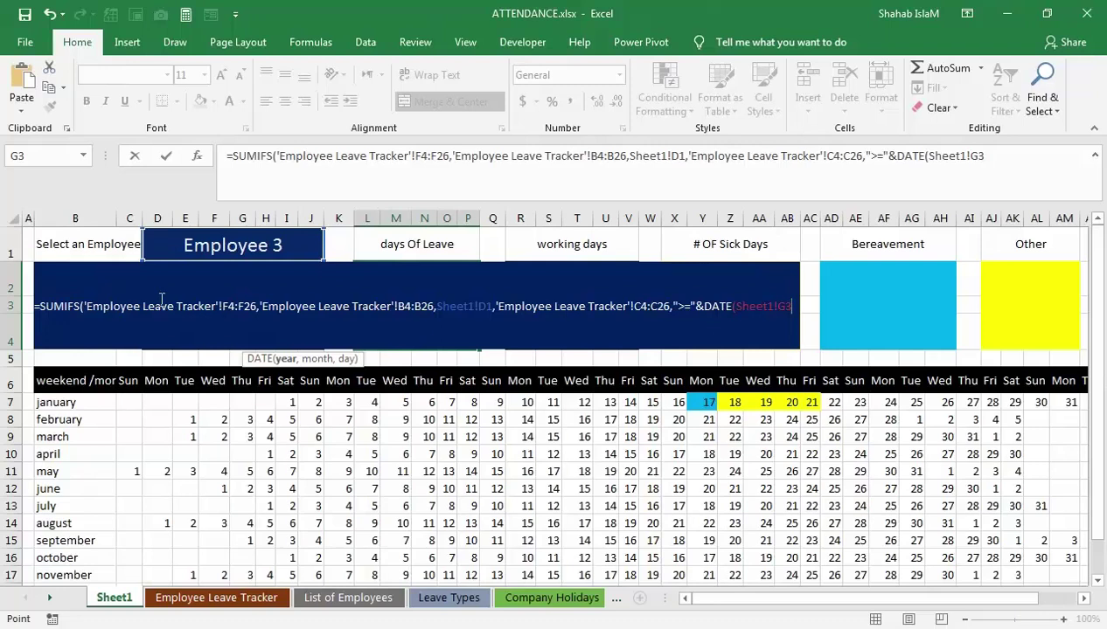
left_click(150, 358)
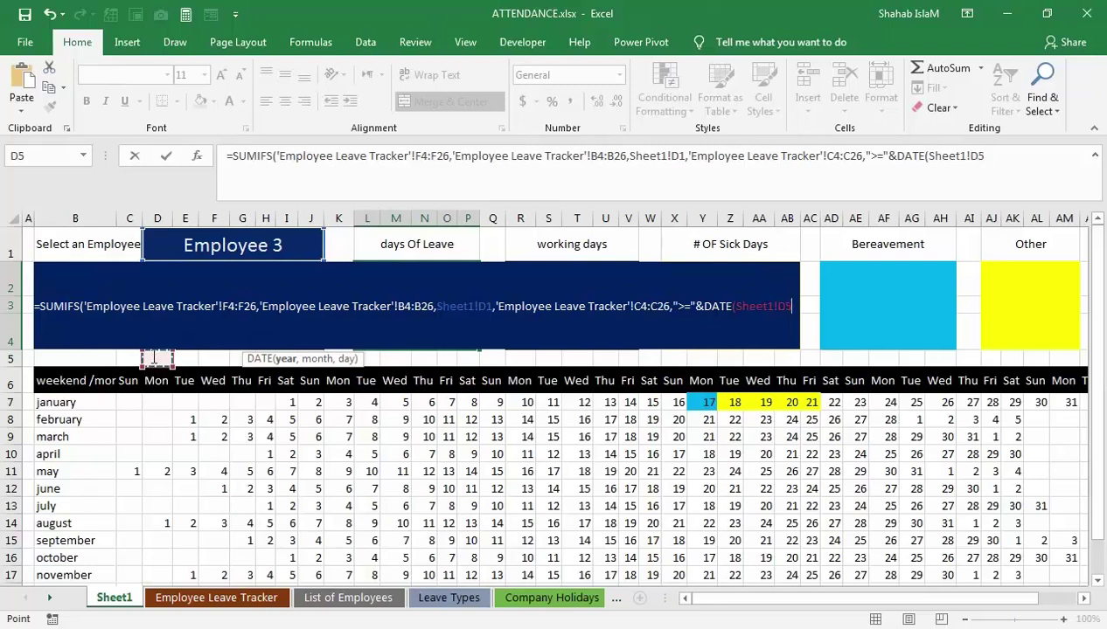
left_click(172, 346)
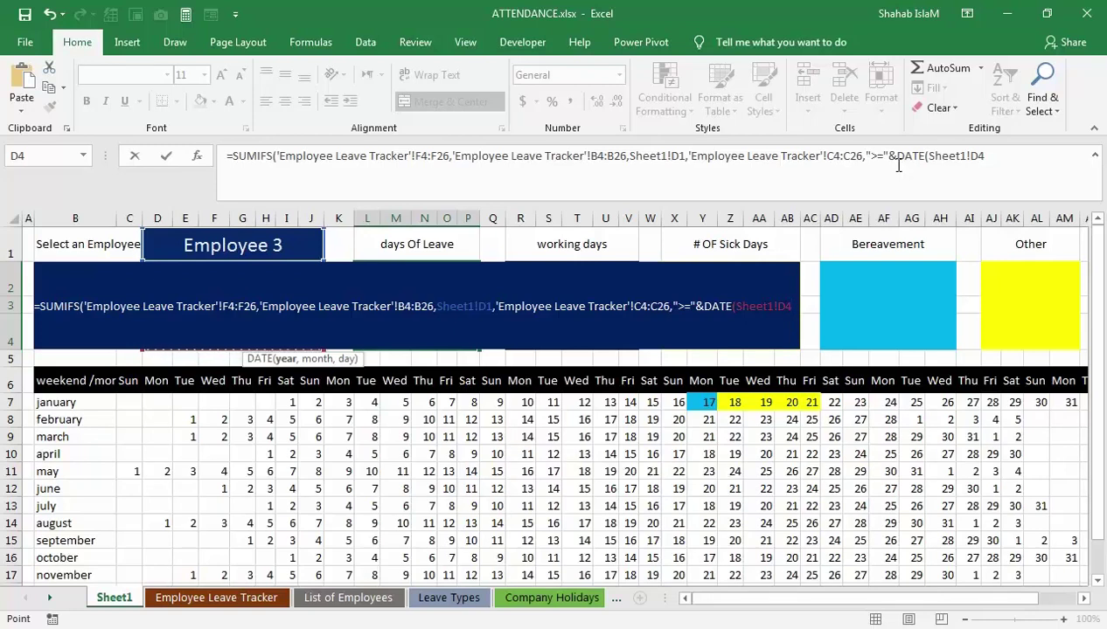
type(",1,1")
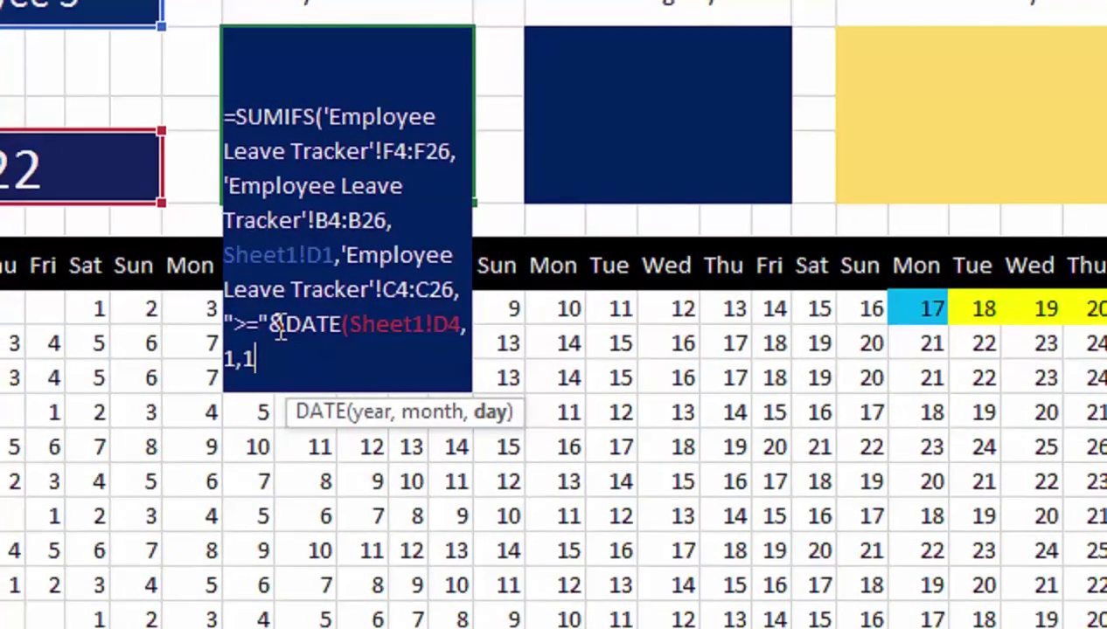
type(")")
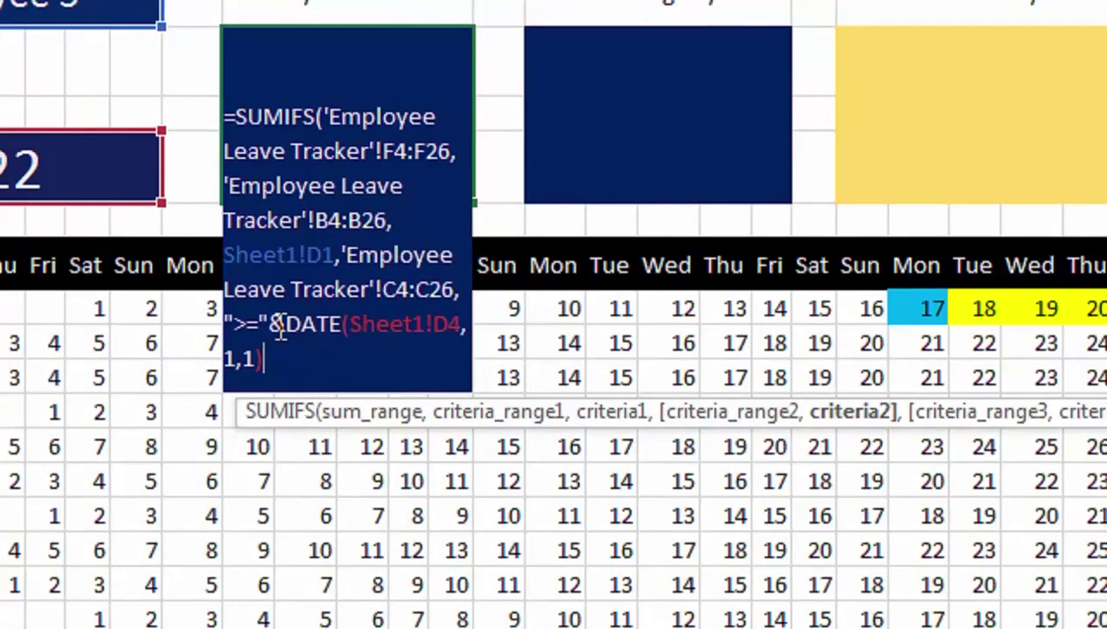
type(",")
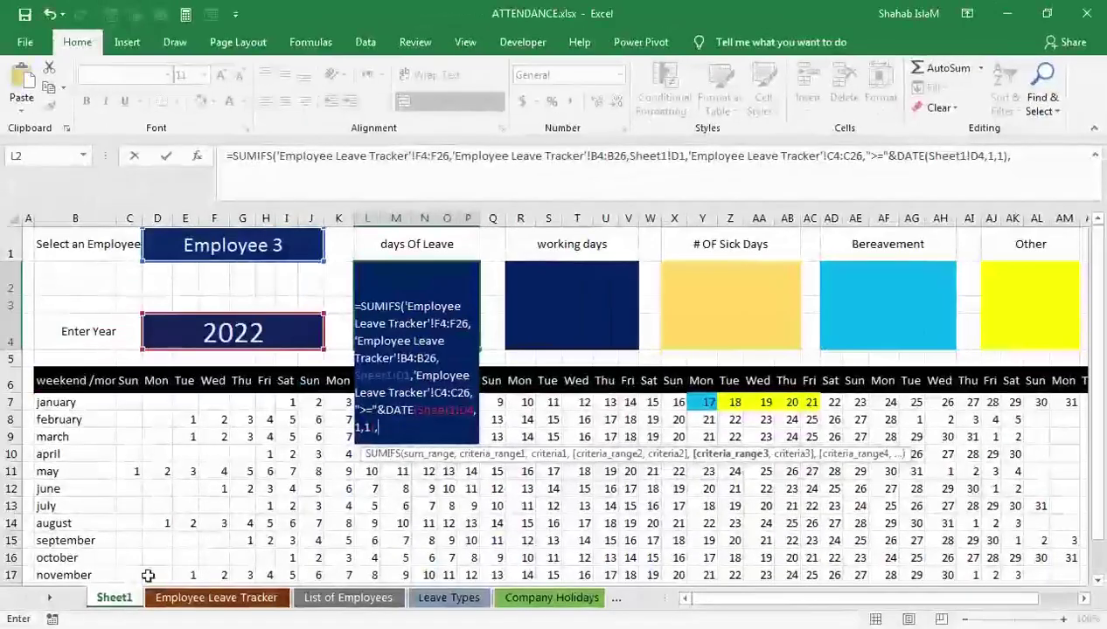
- Add end dates 'Employee Leave Tracker'!D4:D26 as the third criteria range with criterion "<="&DATE(Sheet1!D4+1,1,1), and complete the SUMIFS formula
left_click(216, 598)
left_click(389, 292)
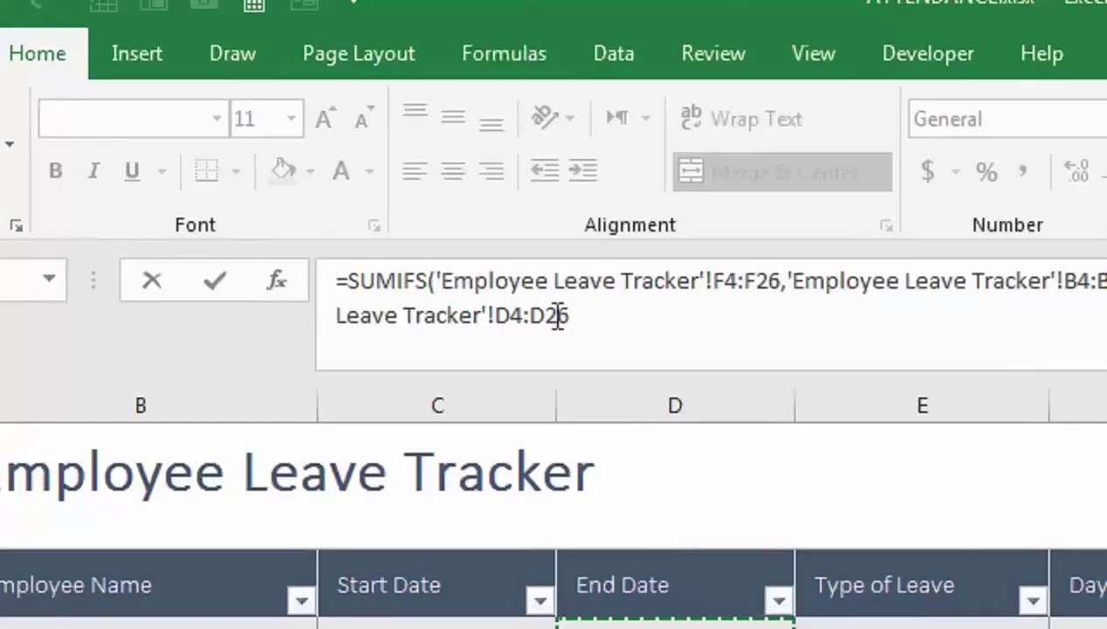
type(",\"<=")
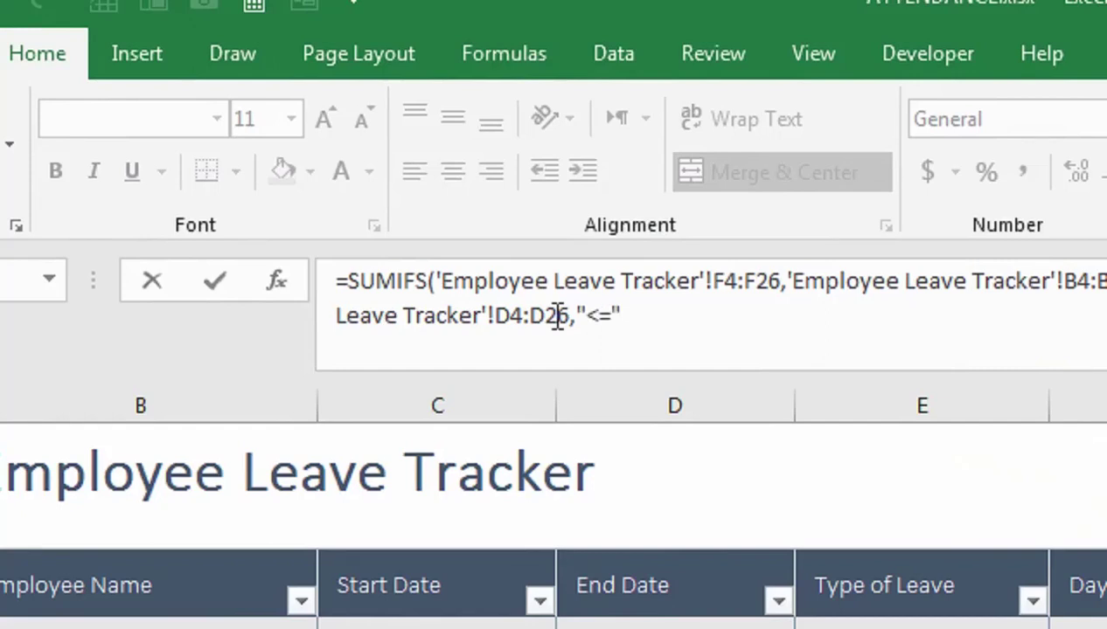
type("\"&DATE(")
left_click(249, 568)
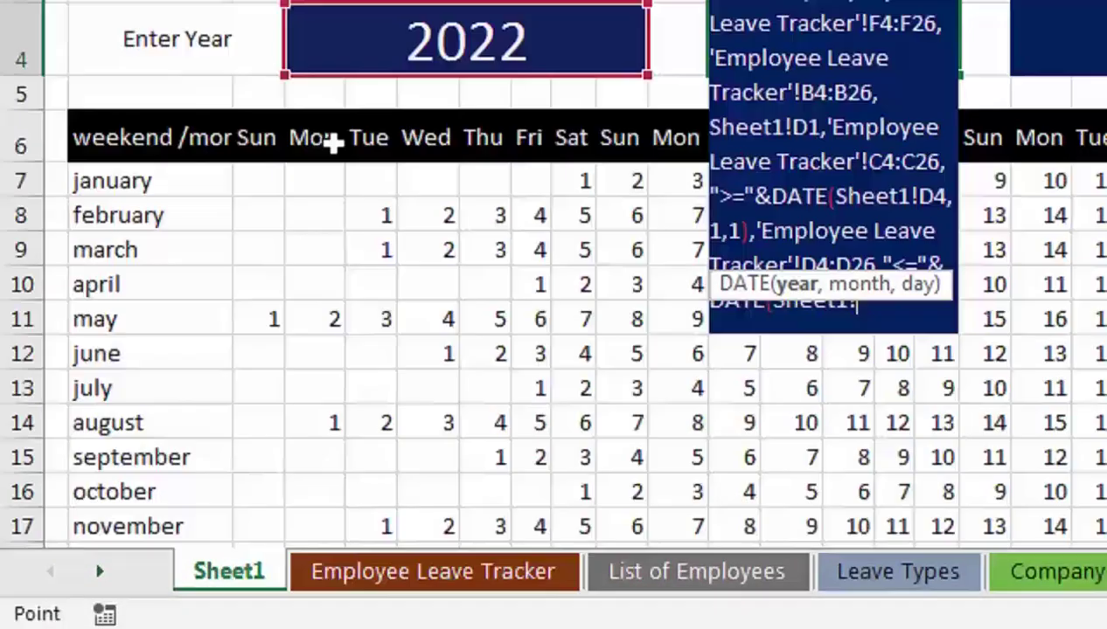
left_click(418, 39)
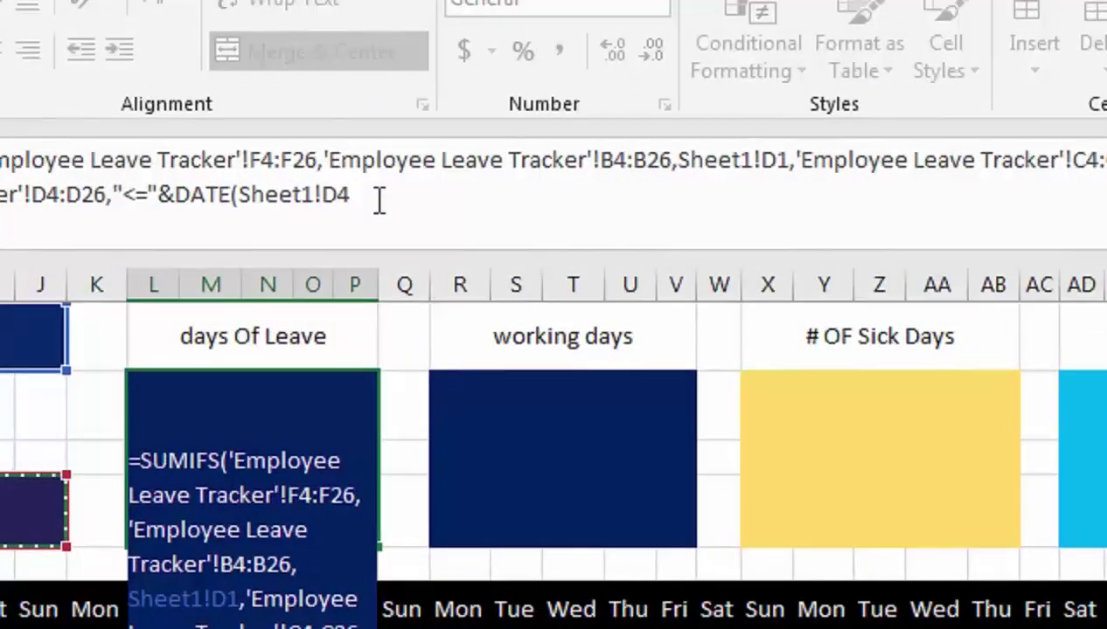
type("+11,1))")
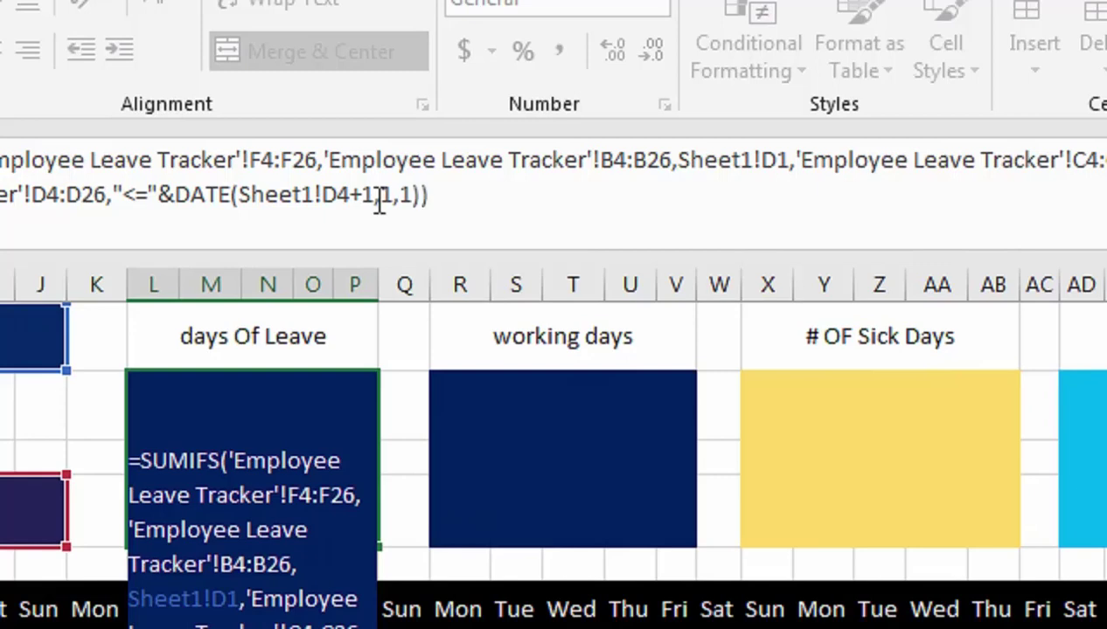
key("Return")
- Enlarge the "days Of Leave" result in L2 to font size 72
left_click(255, 410)
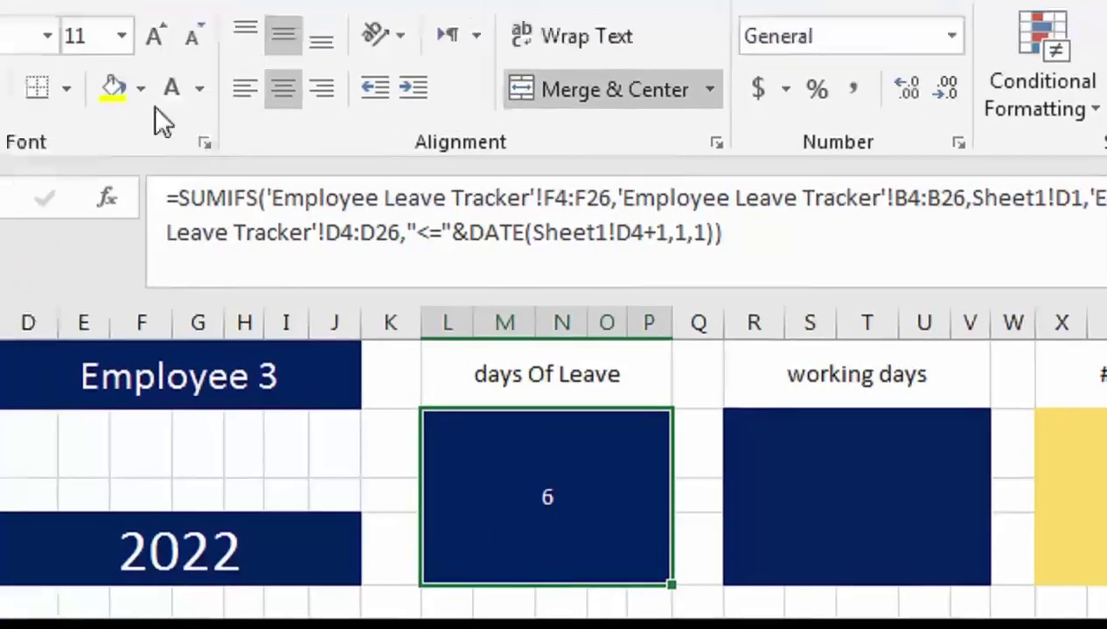
left_click(154, 35)
left_click(153, 35)
left_click(154, 35)
left_click(154, 35)
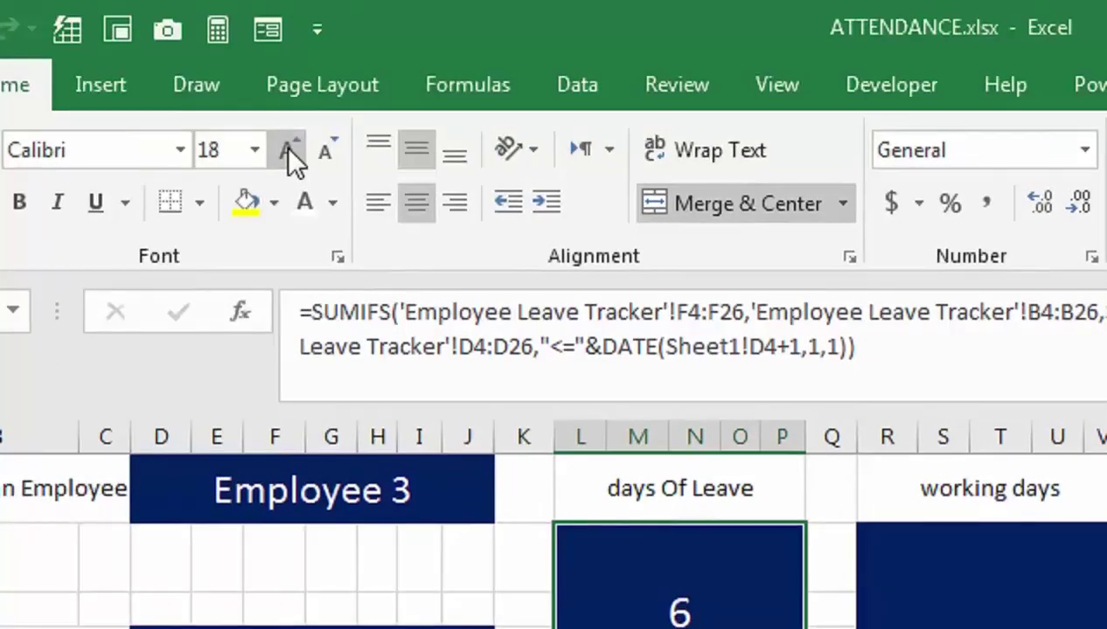
left_click(288, 151)
left_click(288, 150)
left_click(288, 150)
left_click(288, 151)
left_click(287, 151)
left_click(288, 150)
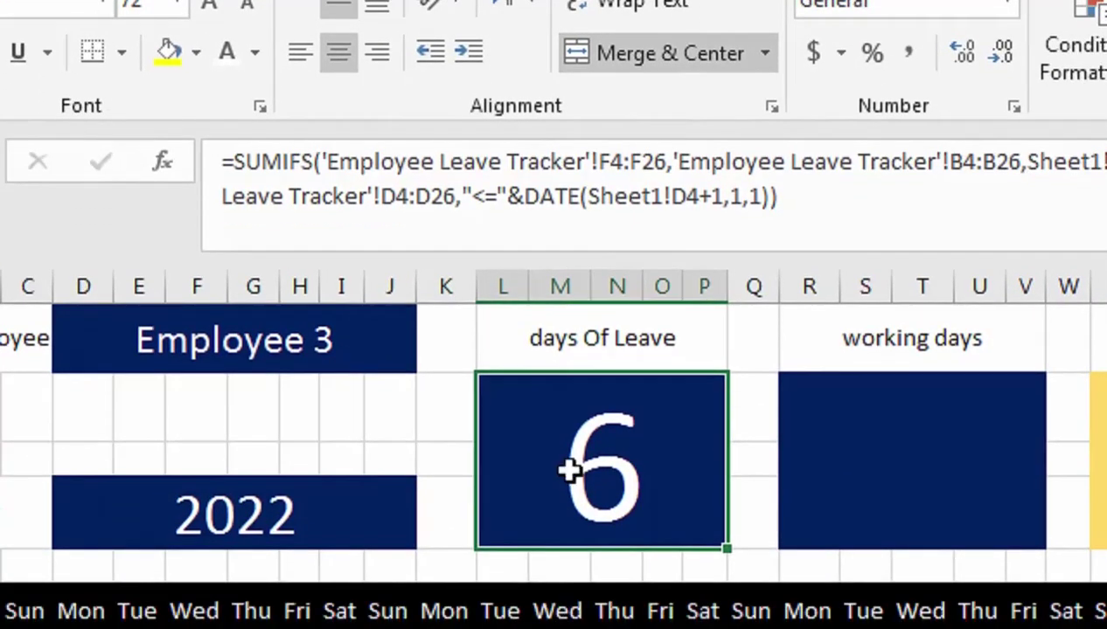
- Start a NETWORKDAYS formula in the "working days" block with DATE(D4,1,1) as the start date
left_click(830, 455)
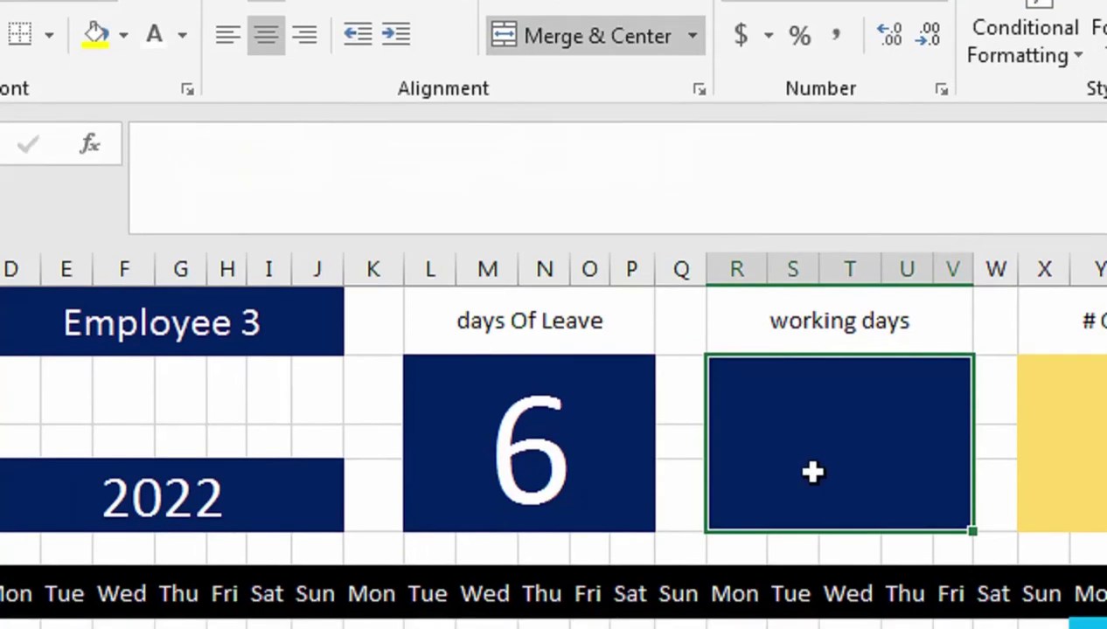
type("=NET")
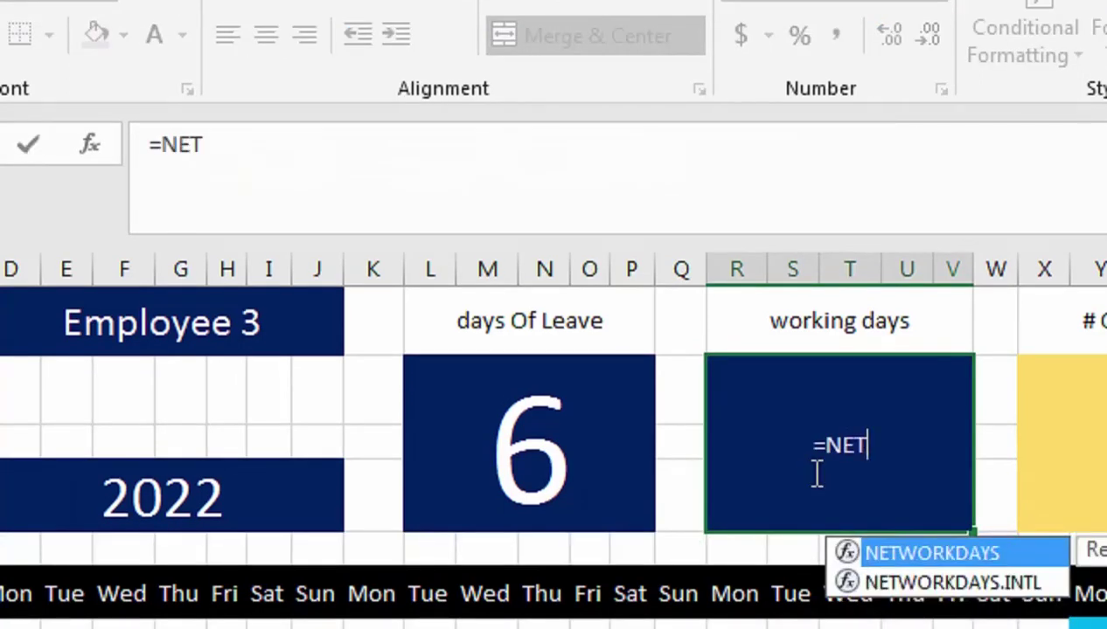
key("Tab")
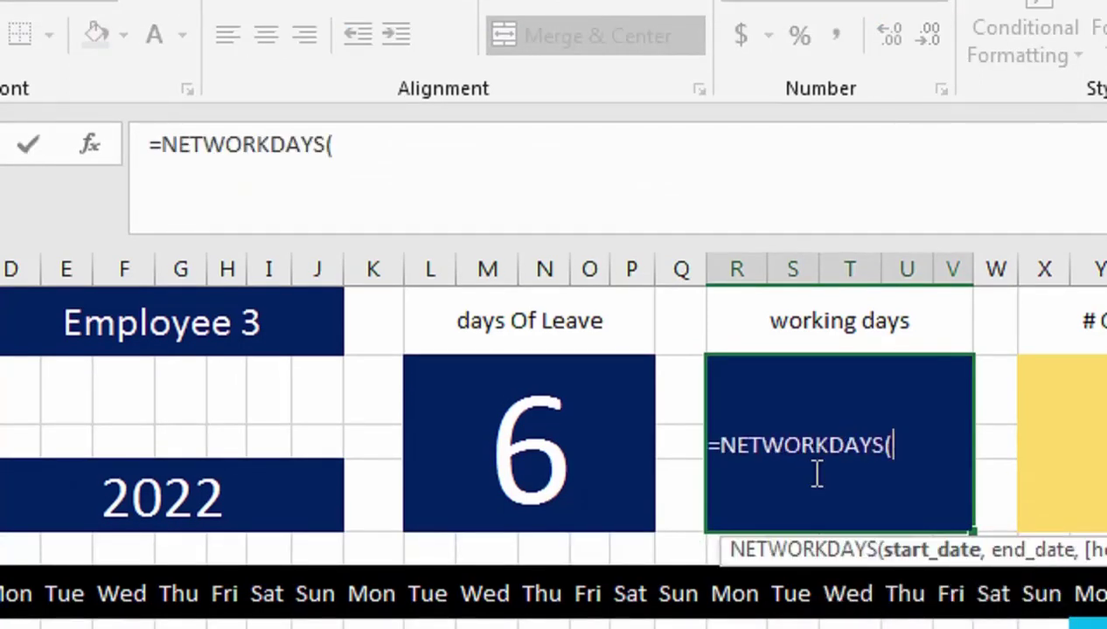
type("DATE(")
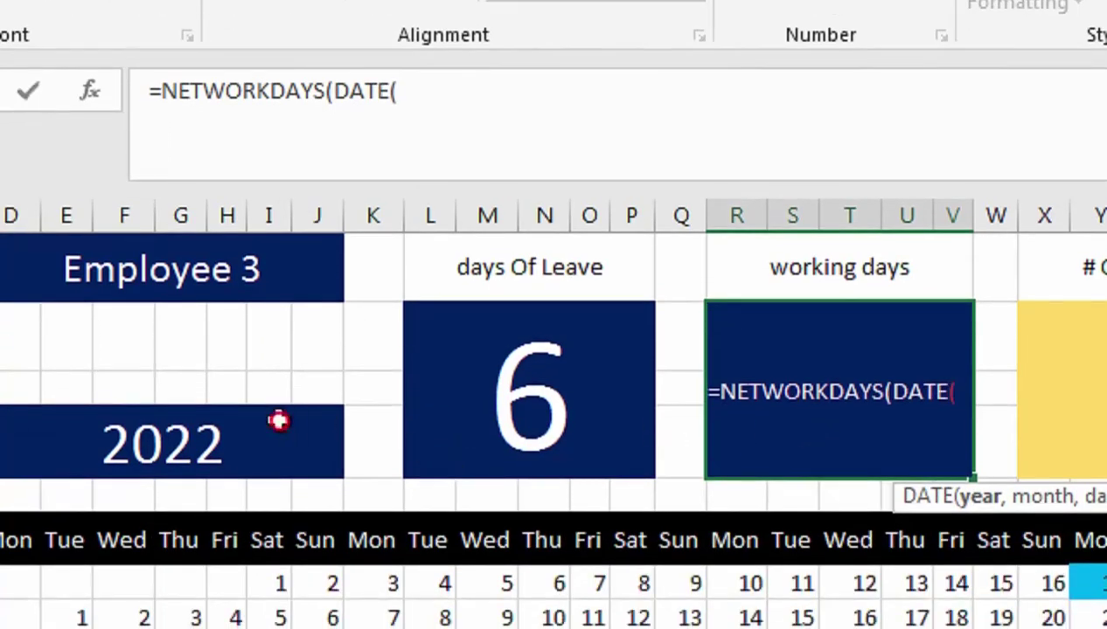
left_click(278, 421)
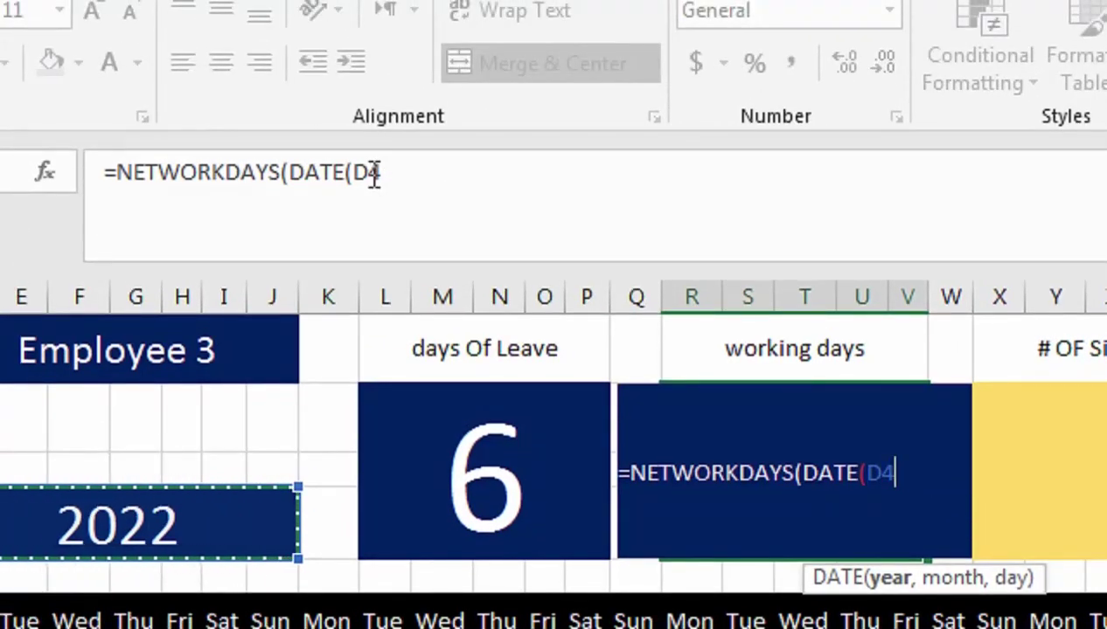
type(",1,")
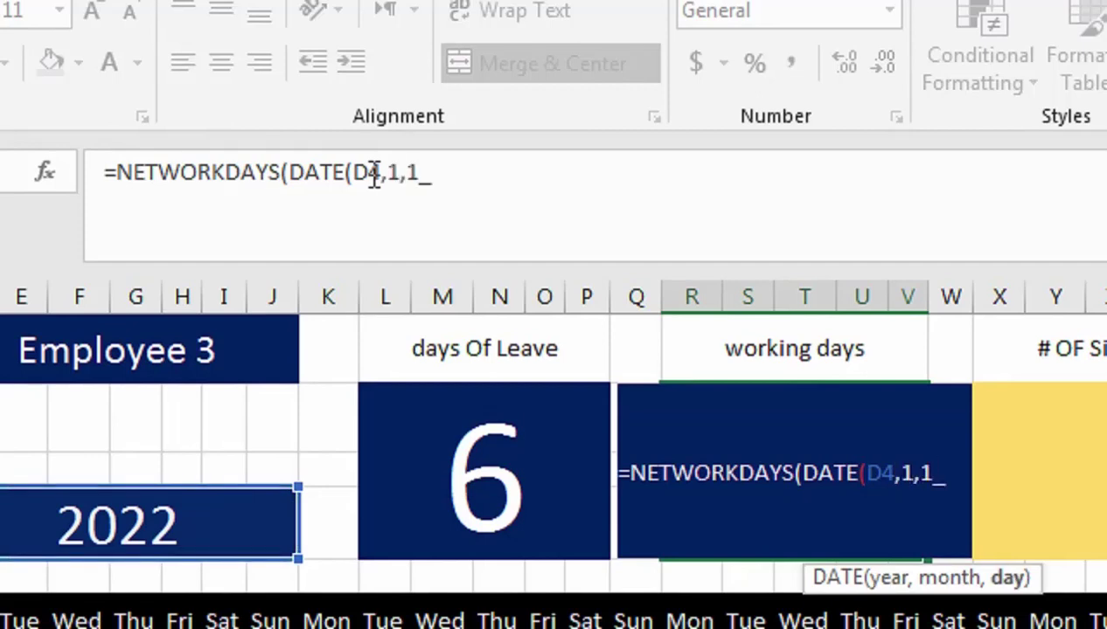
type("1)")
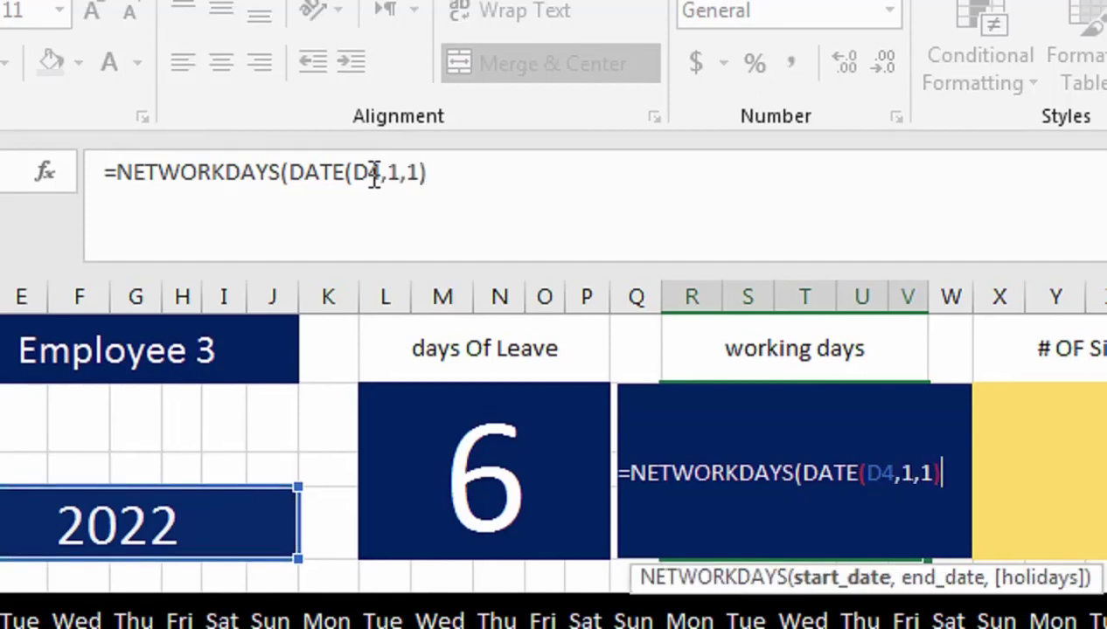
- Enter EDATE(DATE(D4,1,1),12)-1 as the end date of the NETWORKDAYS formula and close its parenthesis
type("EDT")
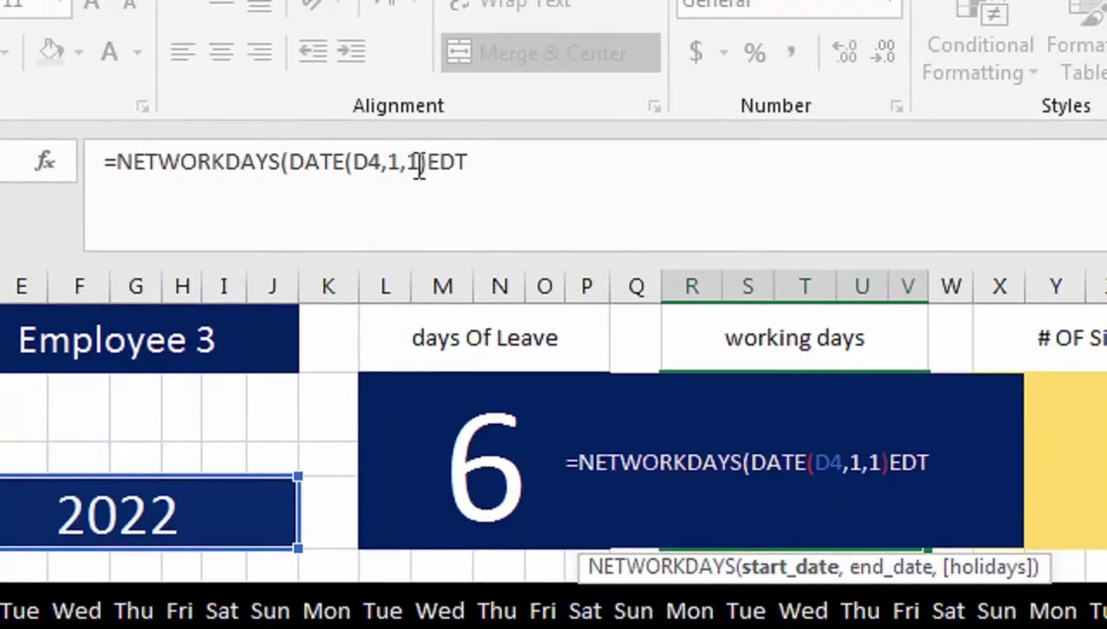
left_click(494, 165)
key("BackSpace")
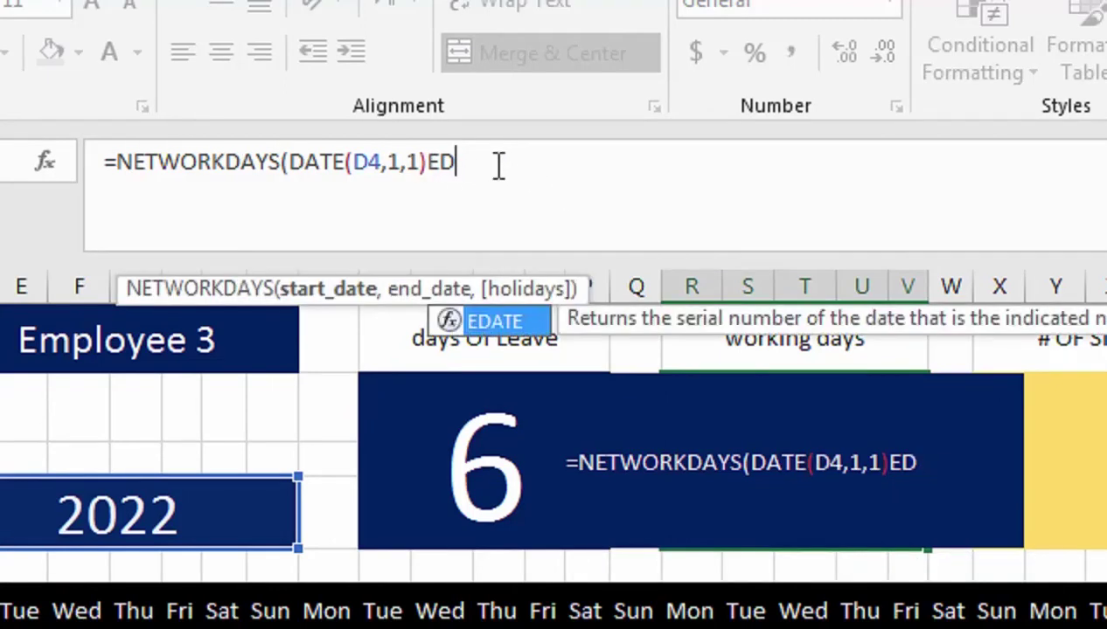
type("(")
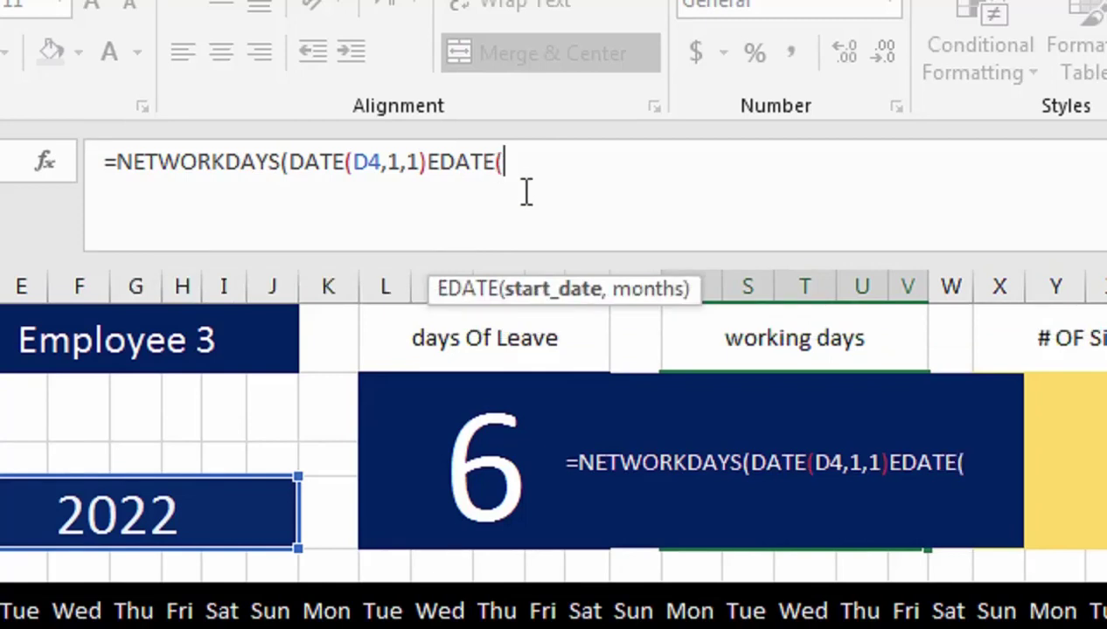
type("DATE(")
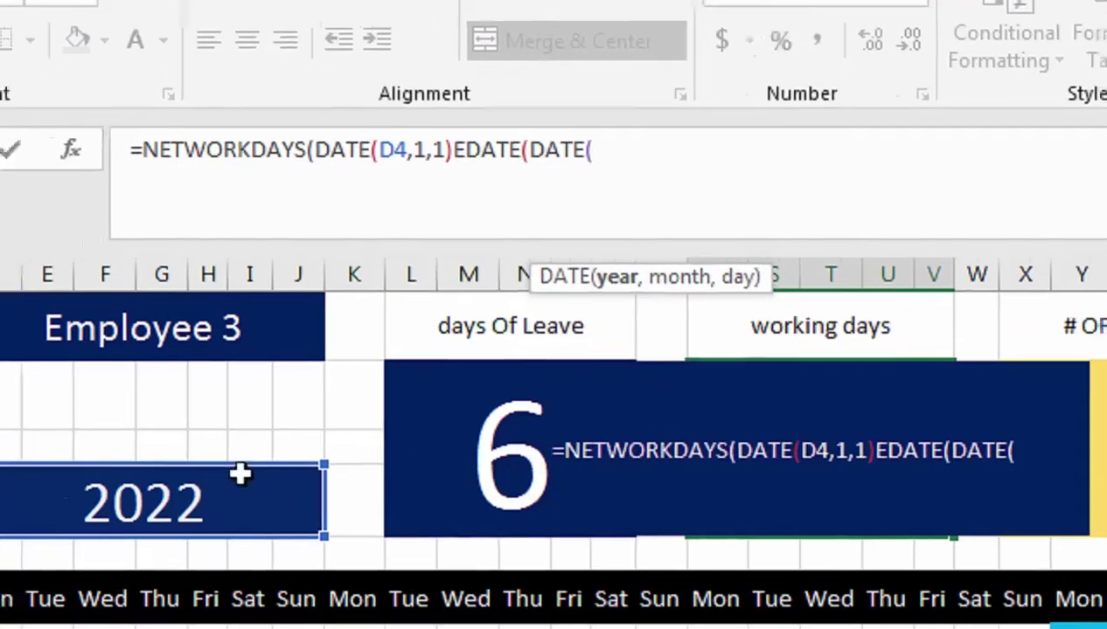
left_click(240, 473)
type(",1,1")
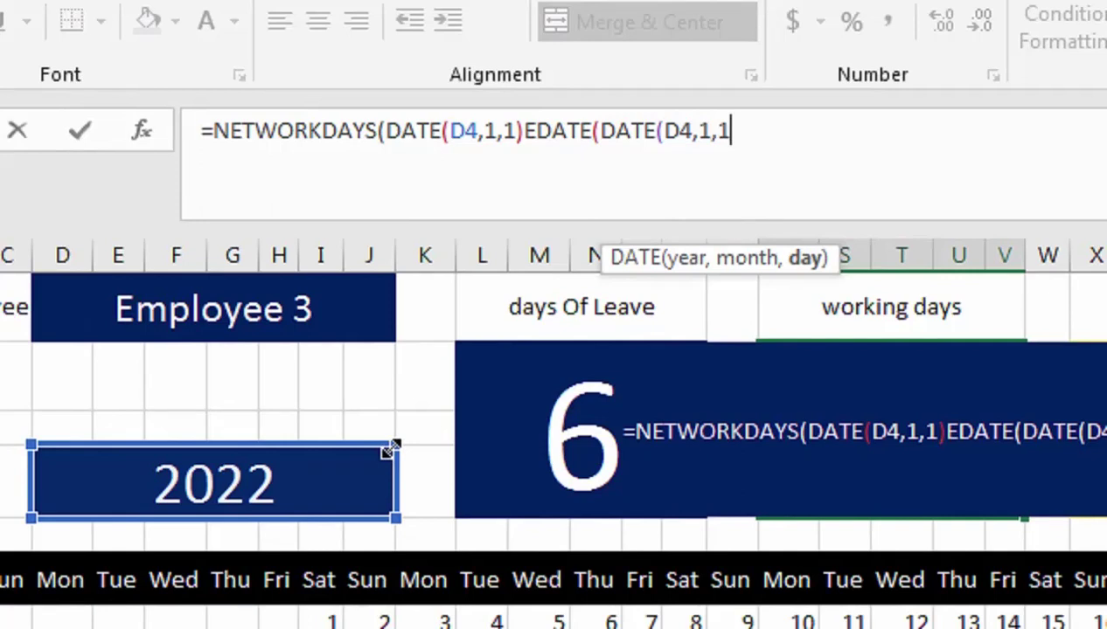
type(")")
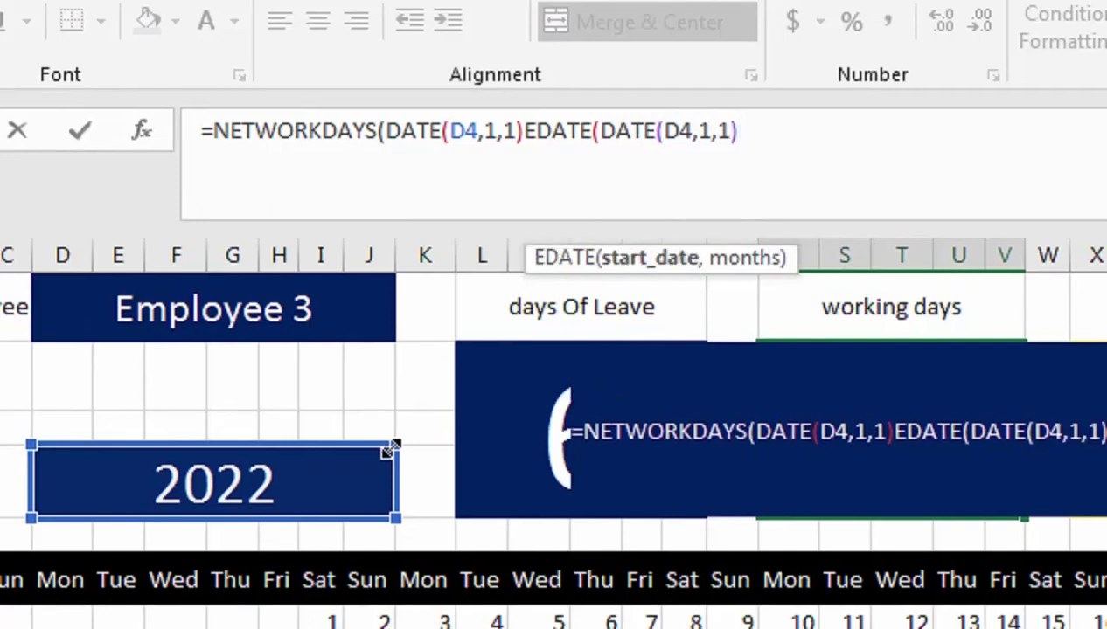
type(",12")
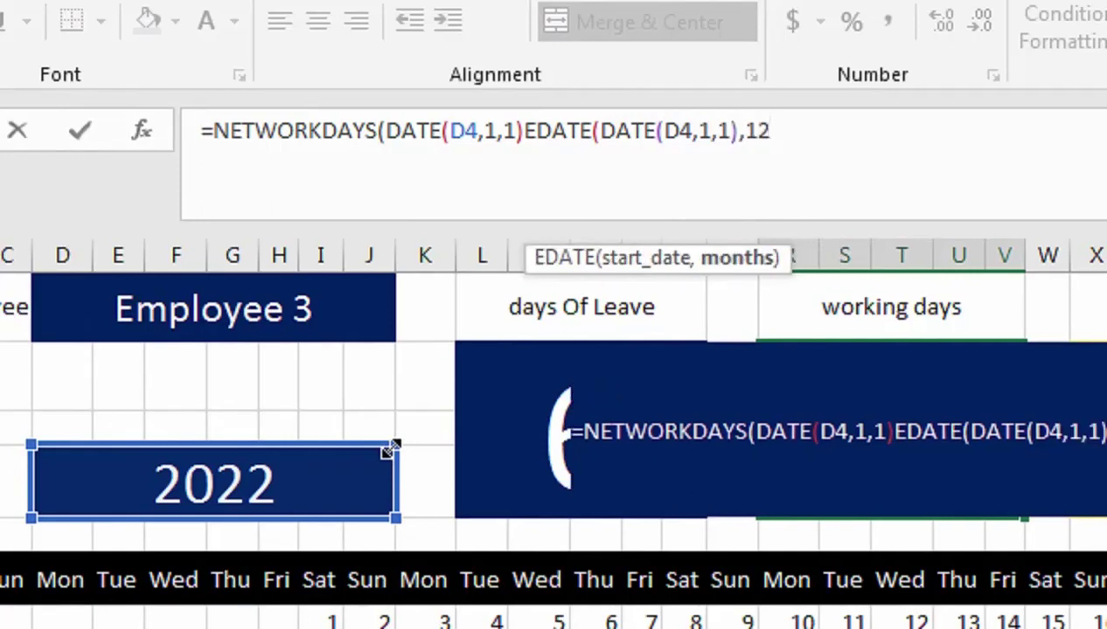
type(",")
key("BackSpace")
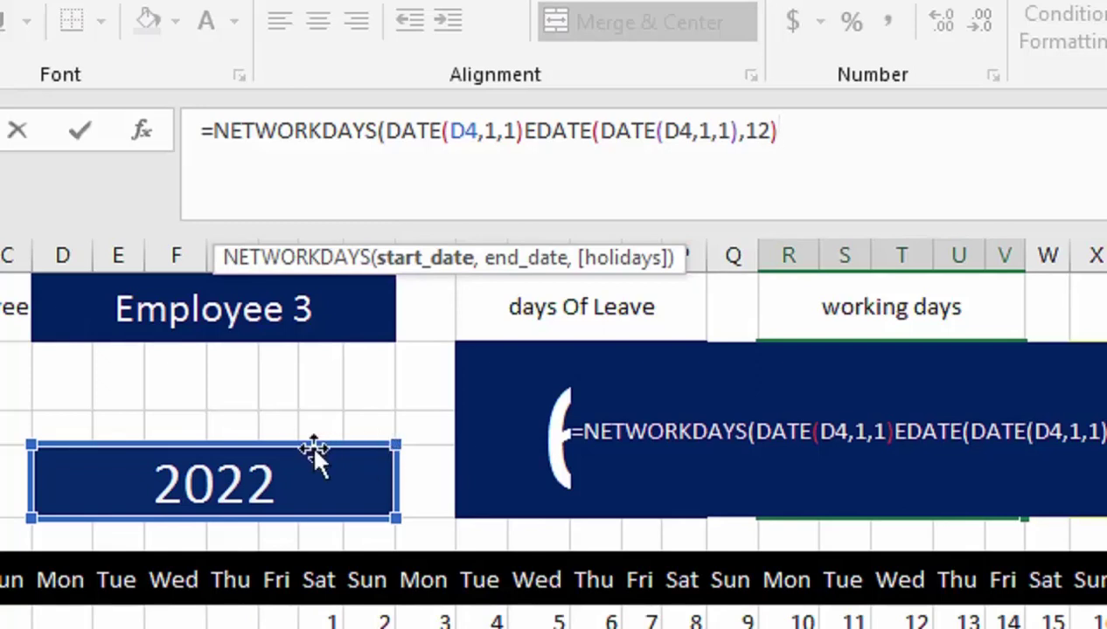
type(")")
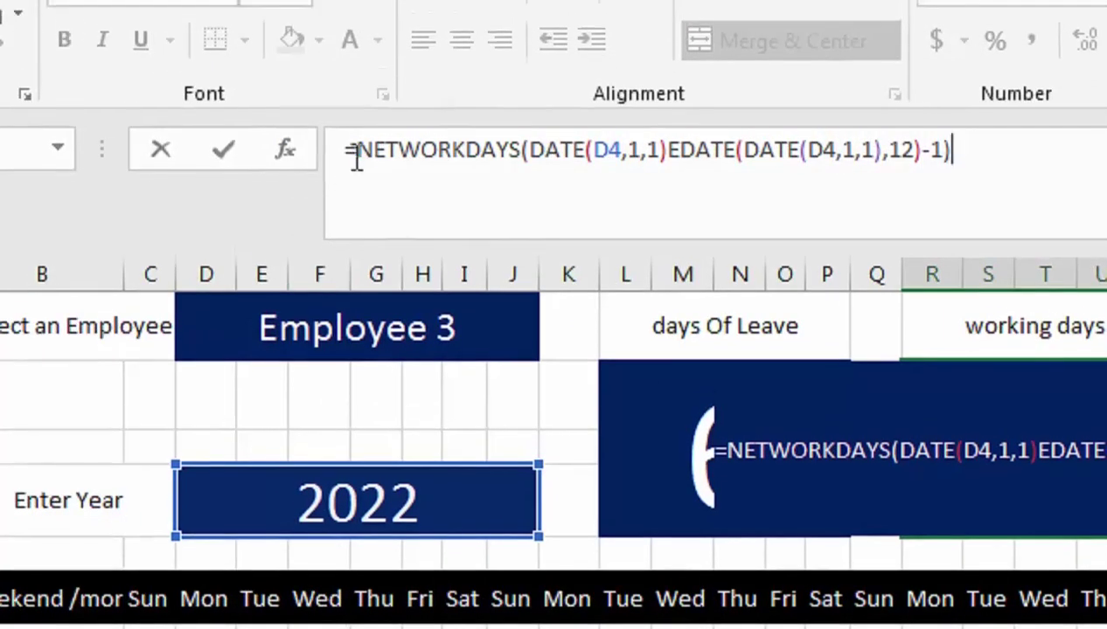
left_click(347, 152)
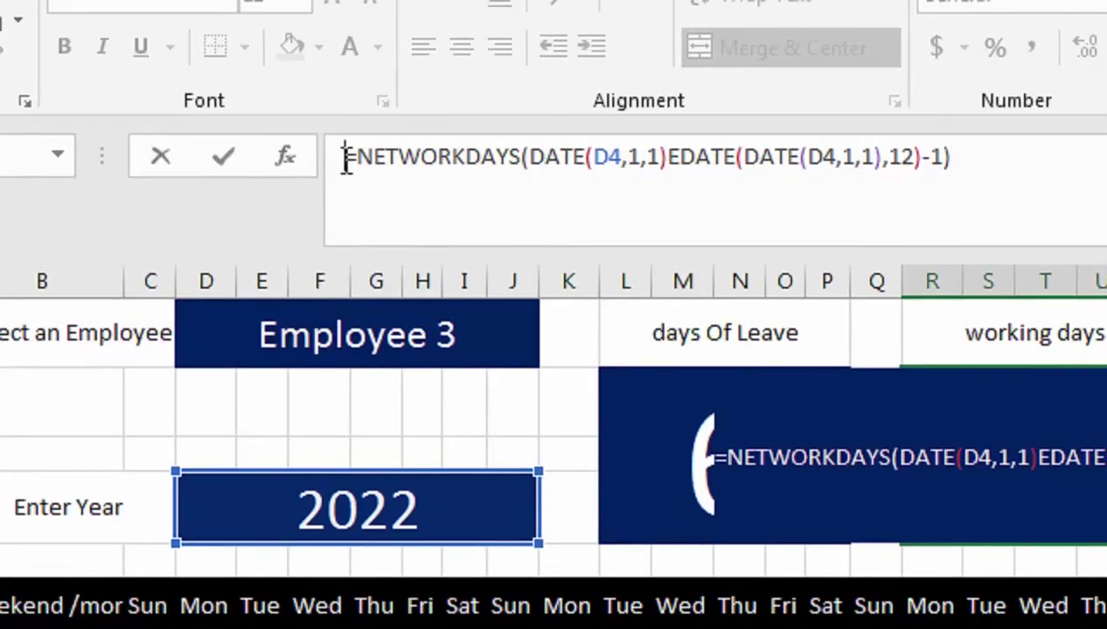
type("'")
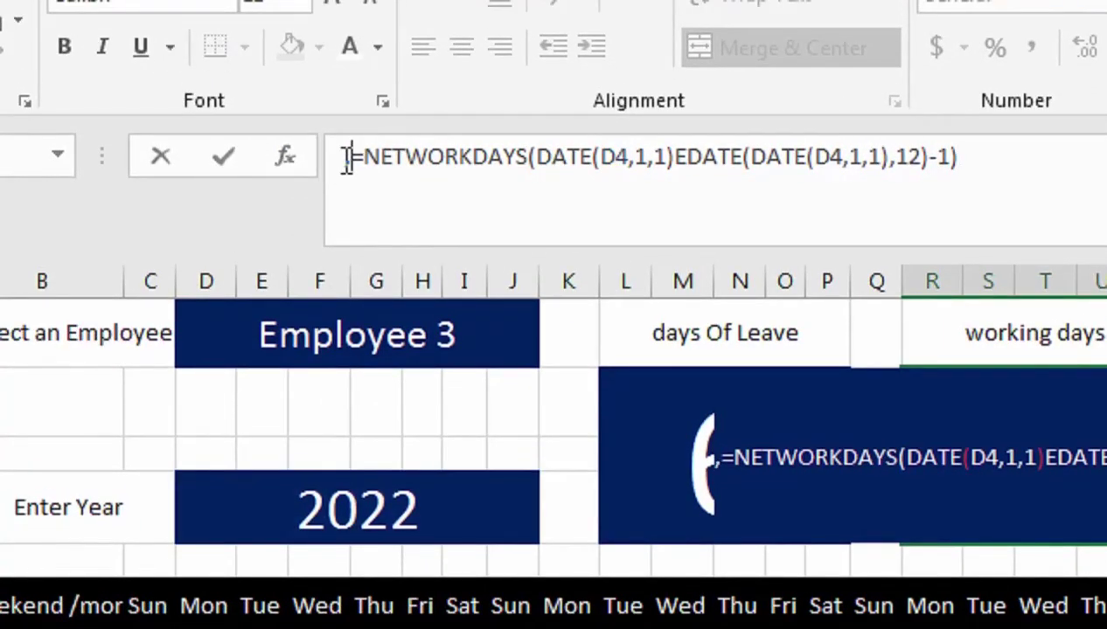
key("Return")
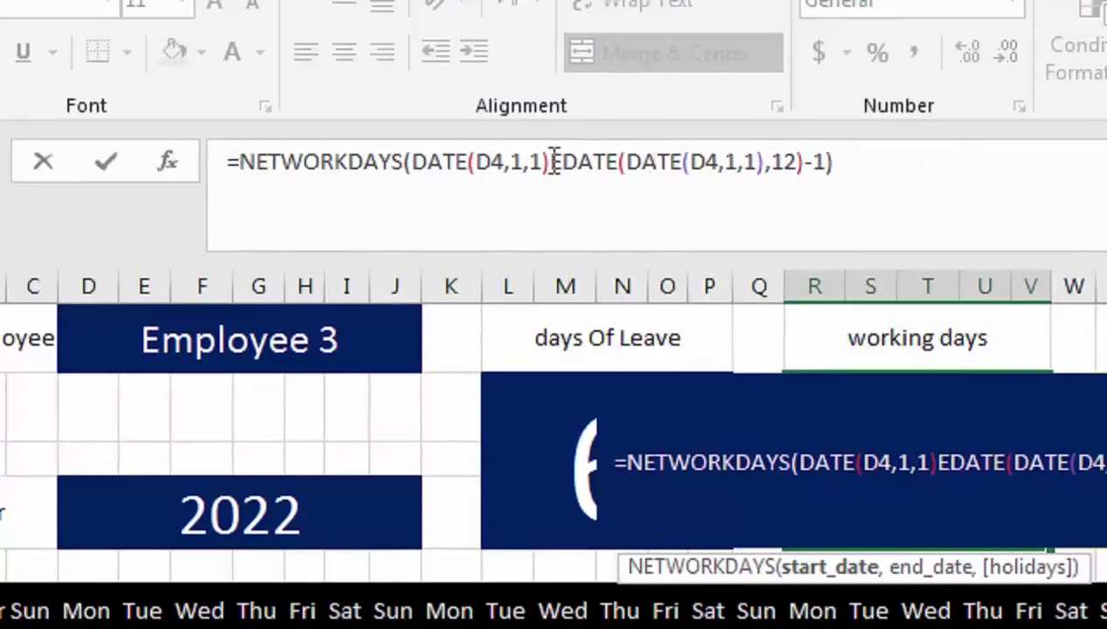
- Insert the missing comma between DATE(D4,1,1) and EDATE in the NETWORKDAYS formula and complete it
left_click(553, 162)
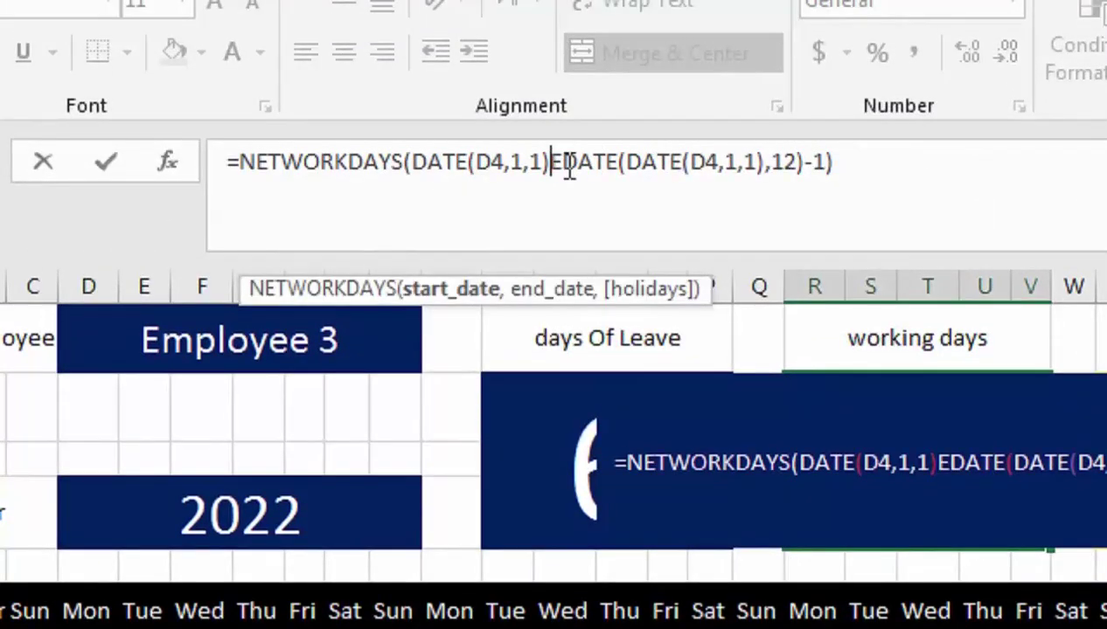
type(",")
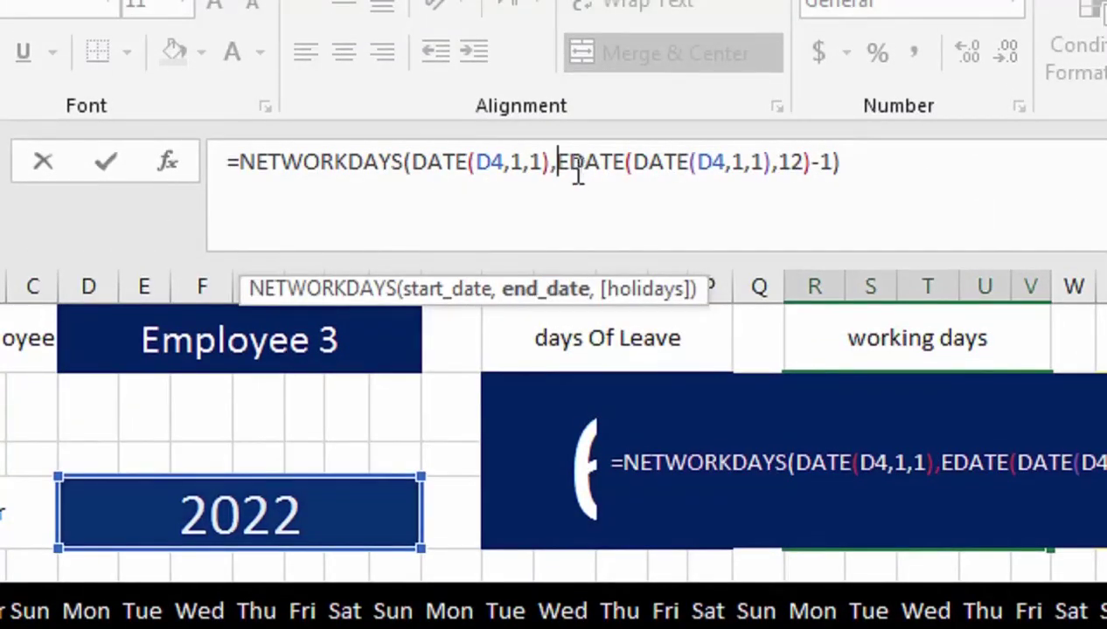
key("Return")
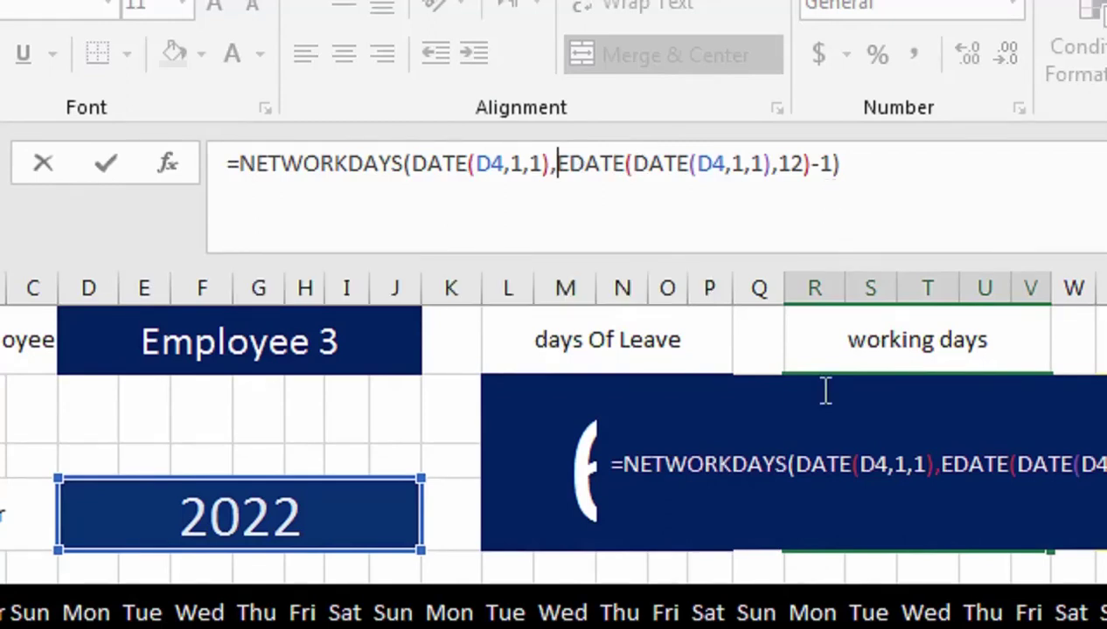
- Enlarge the font of the "working days" result
left_click(830, 418)
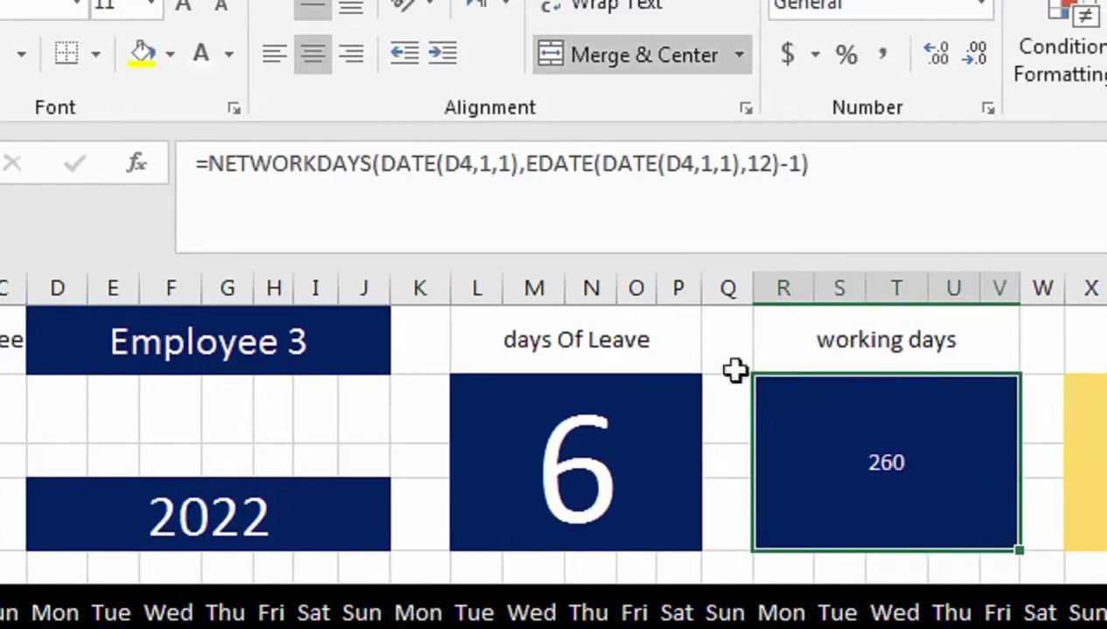
left_click(256, 129)
left_click(256, 129)
left_click(256, 130)
left_click(257, 129)
left_click(257, 129)
left_click(256, 129)
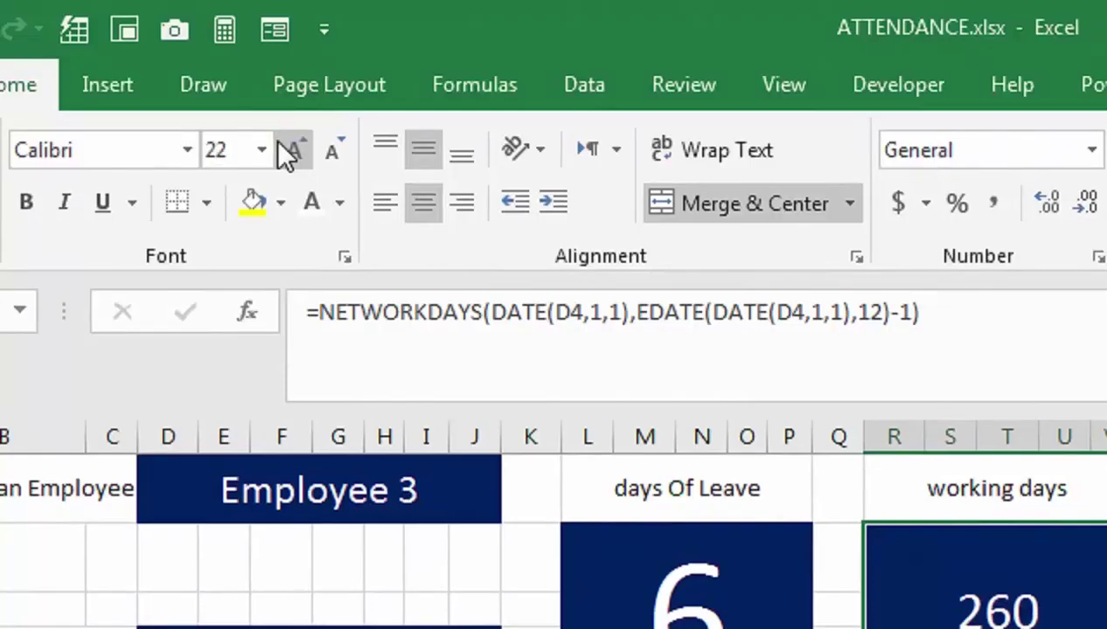
left_click(256, 130)
- Copy the "days Of Leave" block's formatting onto the "working days" block and reduce its font size to 48
left_click(666, 532)
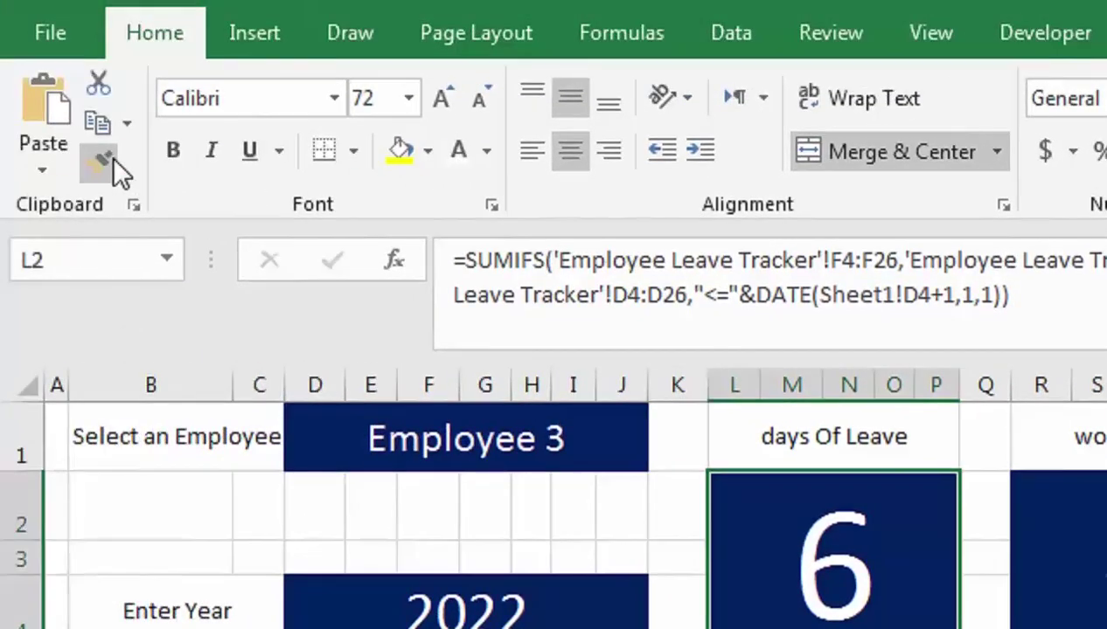
left_click(0, 147)
left_click(939, 496)
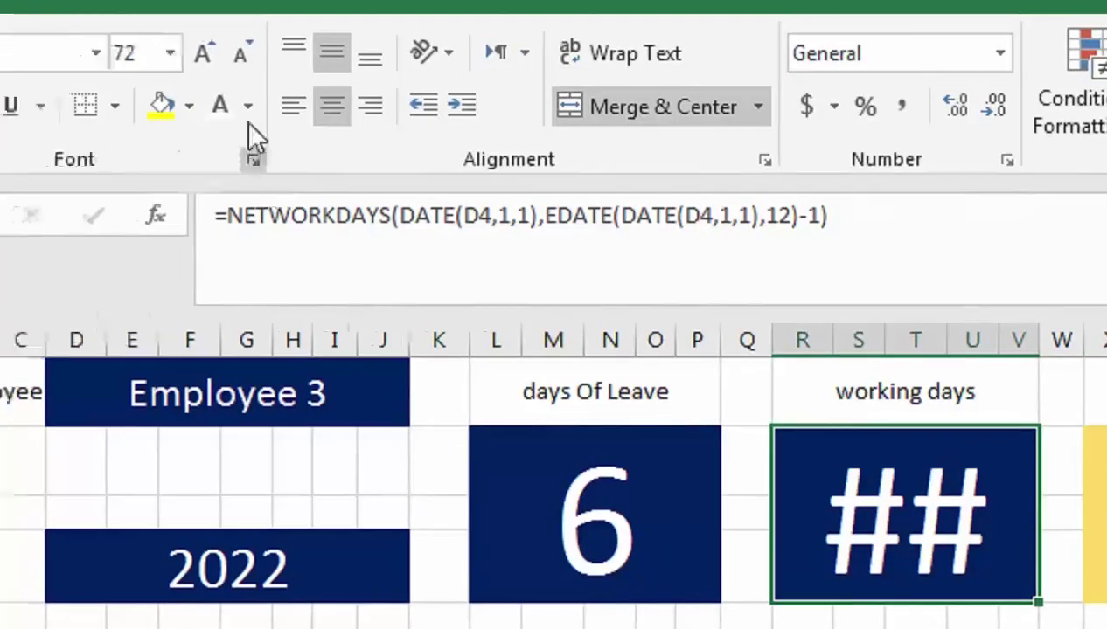
left_click(225, 41)
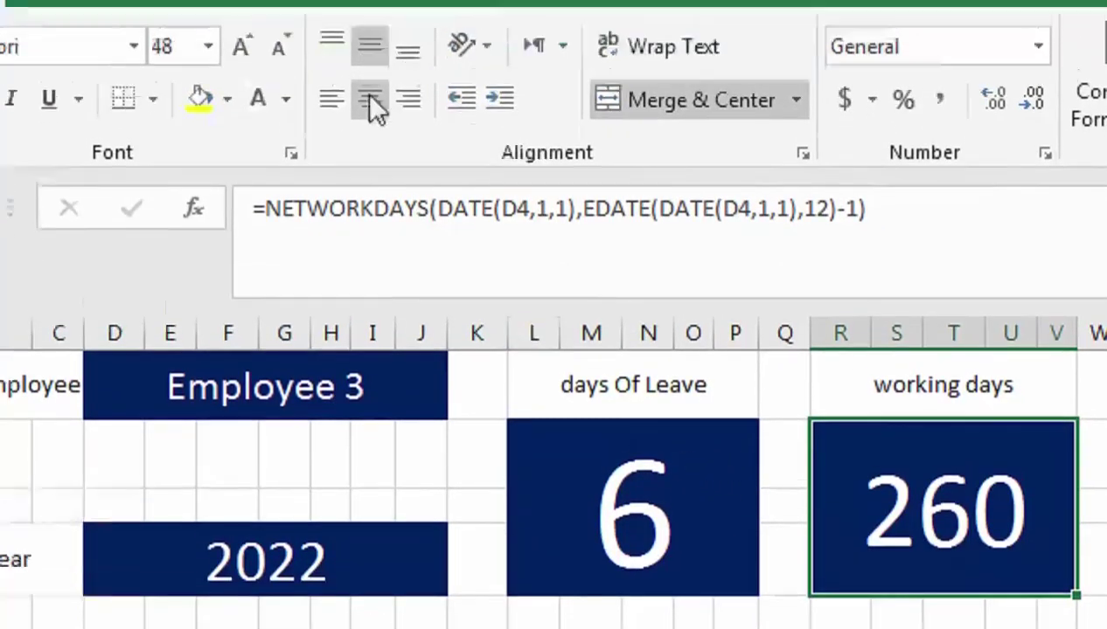
- Reduce the "days Of Leave" result to font size 48 and make both it and the "working days" result bold
left_click(563, 476)
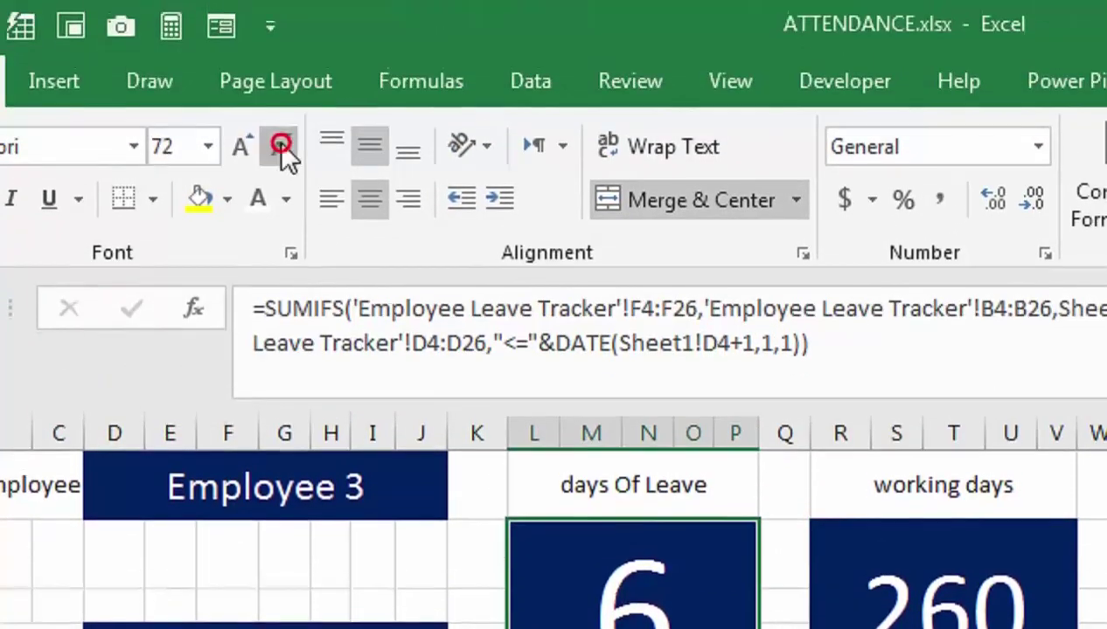
left_click(279, 53)
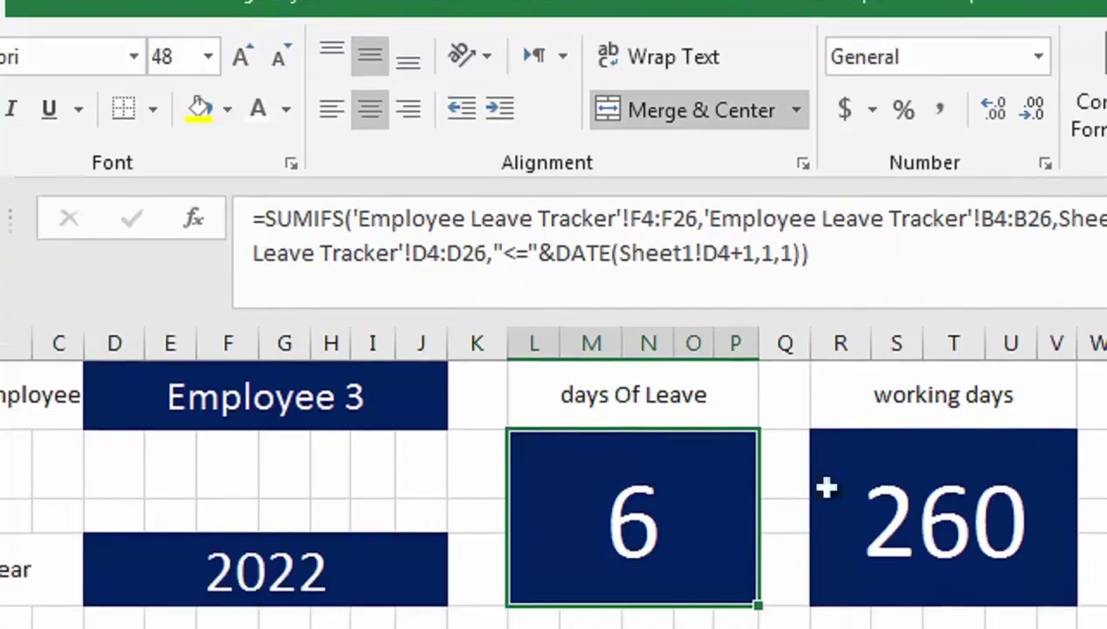
left_click(865, 477)
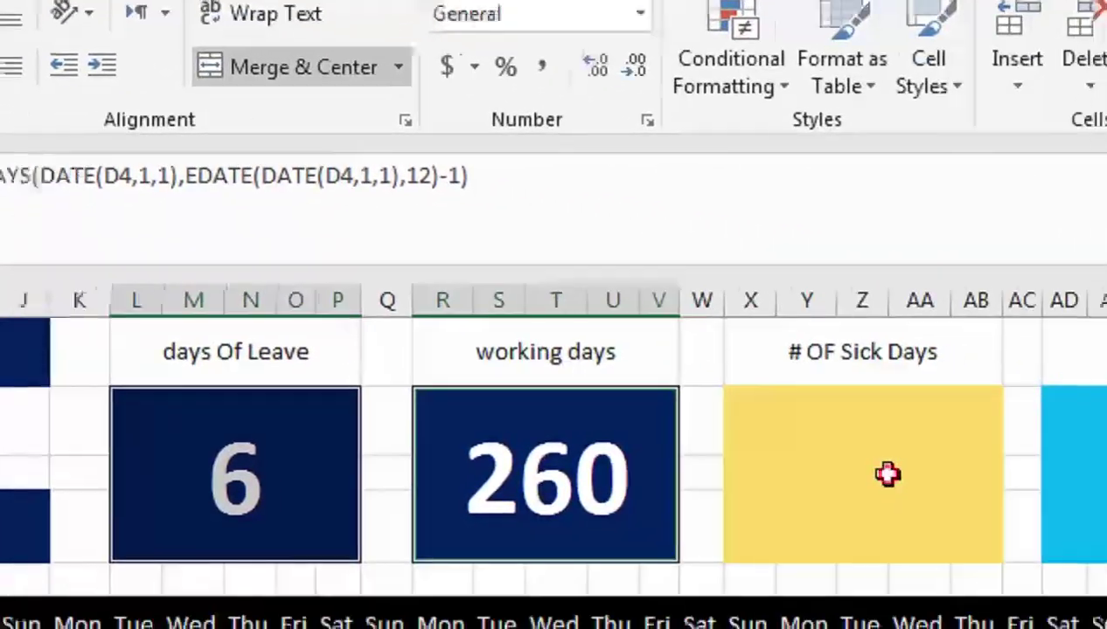
- Copy the full SUMIFS formula from the "days Of Leave" block for reuse in the sick days block
left_click(1106, 526)
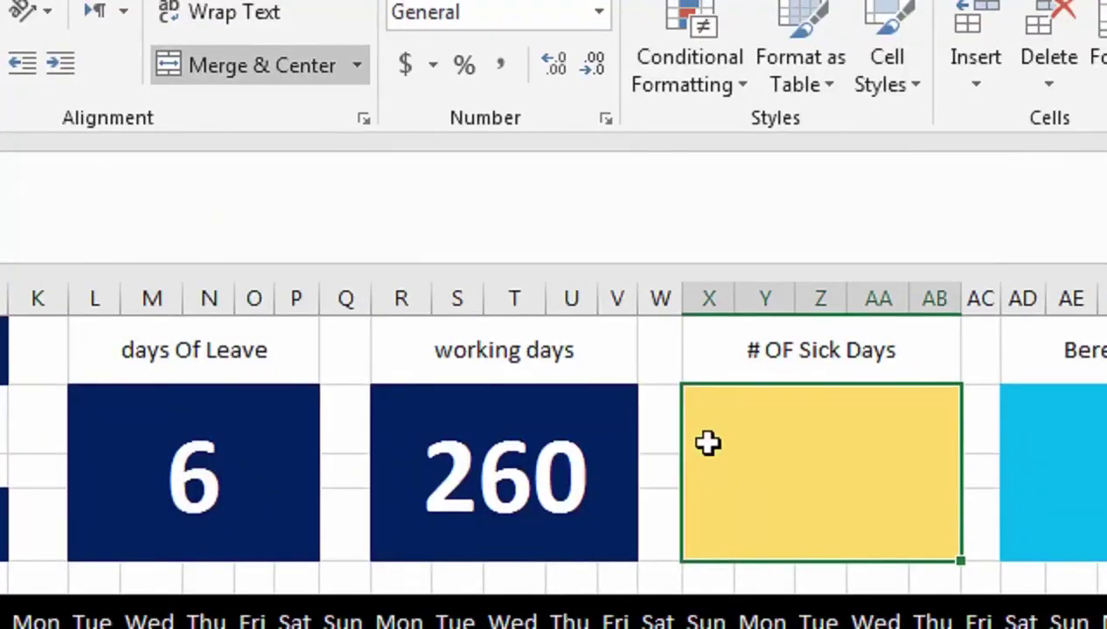
left_click(199, 454)
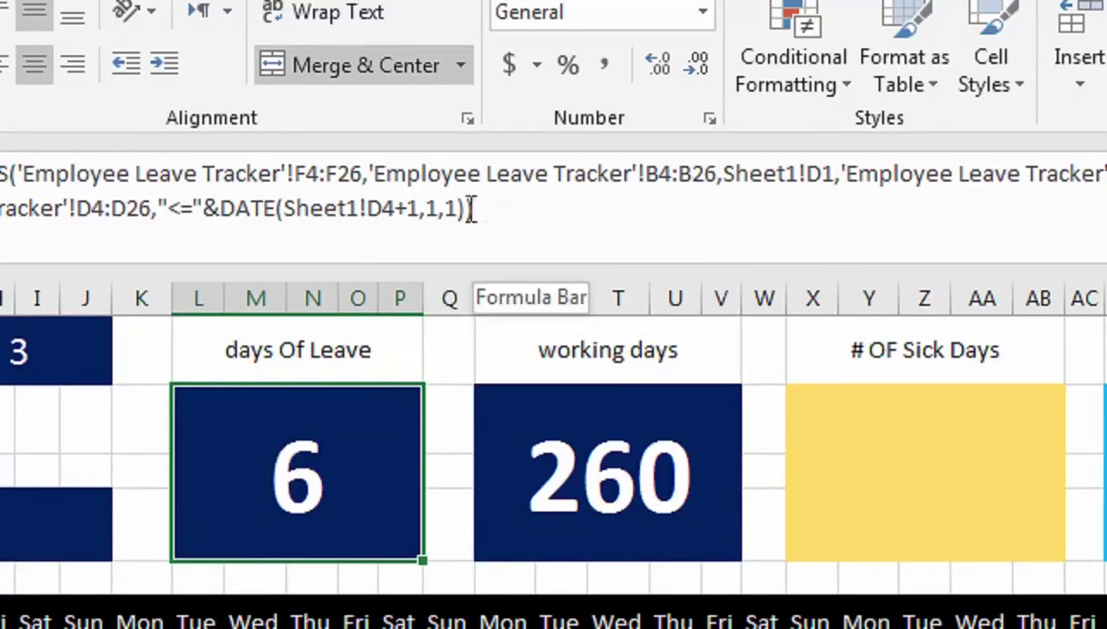
left_click(466, 208)
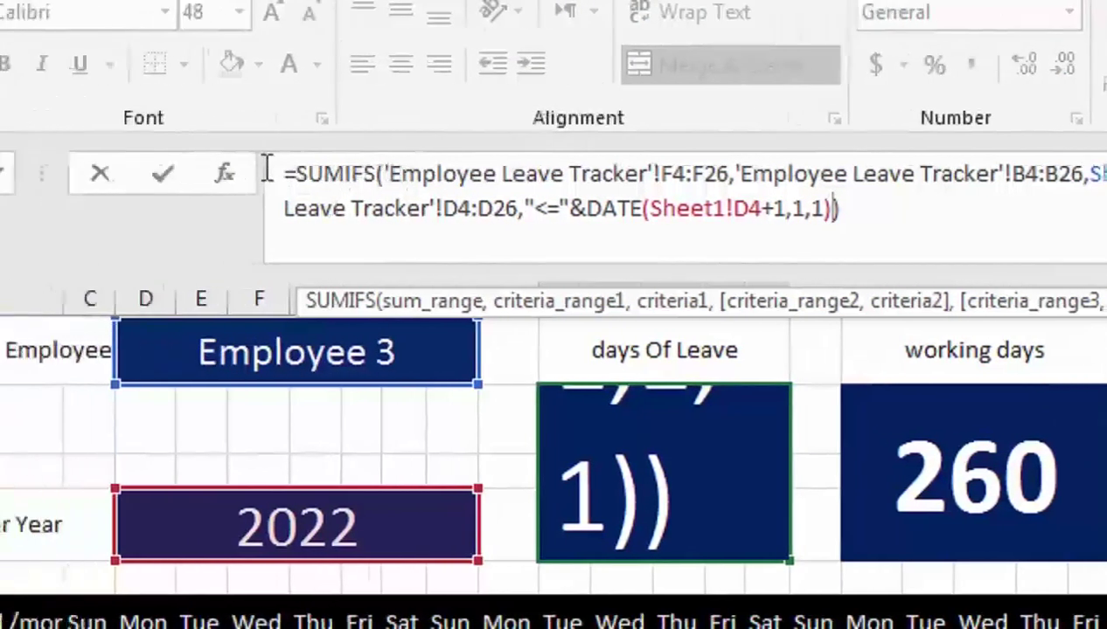
left_click_drag(284, 173, 909, 227)
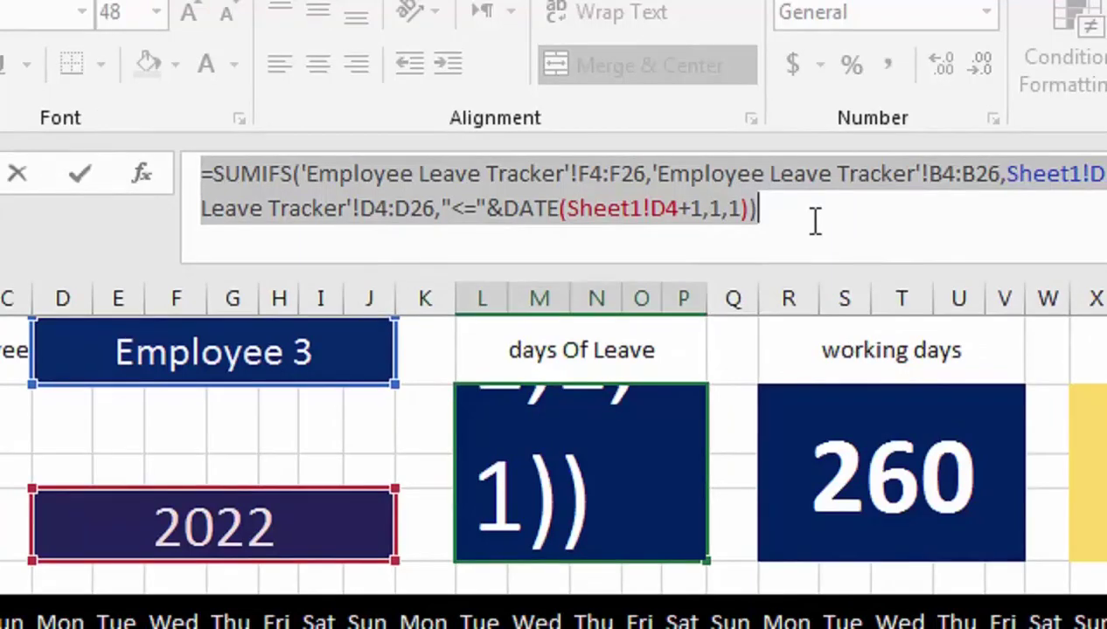
key("Tab")
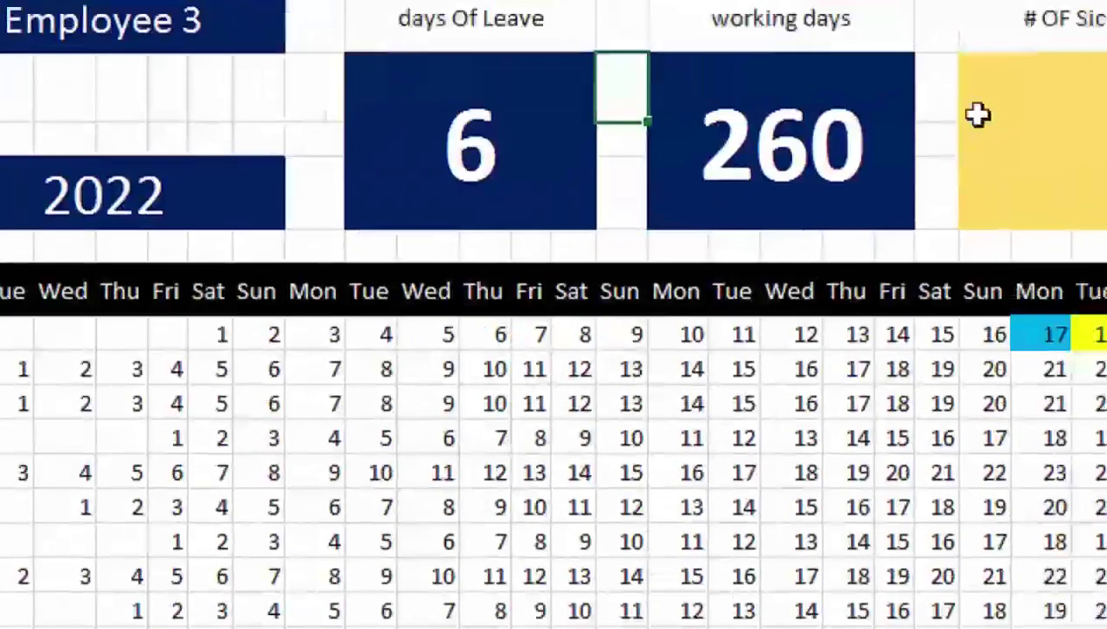
- Paste the SUMIFS formula into the "# OF Sick Days" block and remove the duplicate equals sign
left_click(1093, 433)
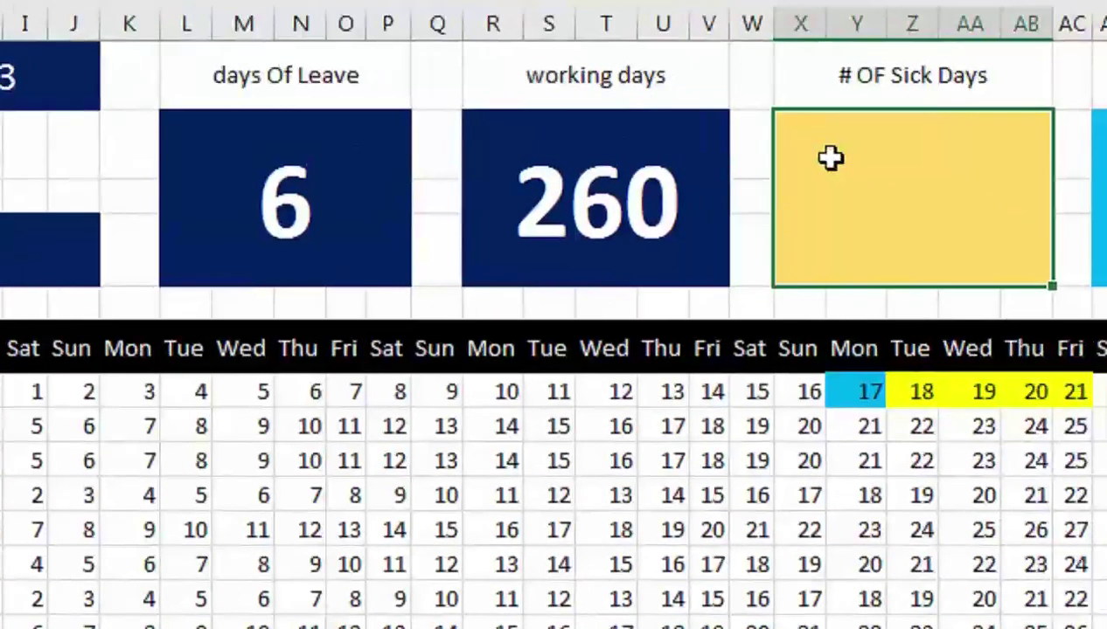
type("=")
key("ctrl+v")
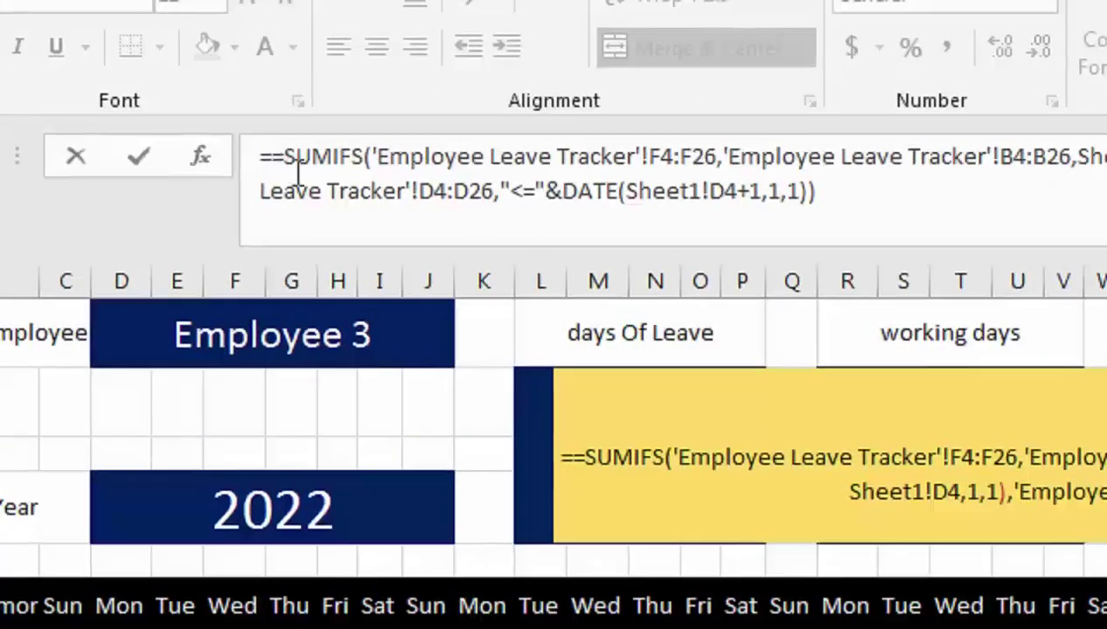
key("BackSpace")
left_click(816, 188)
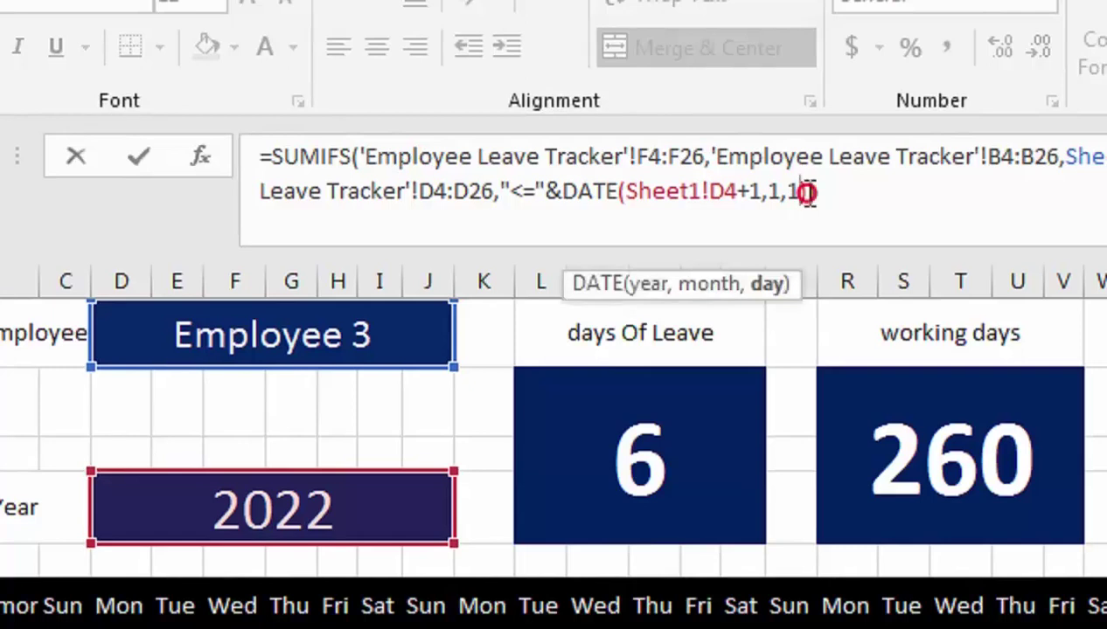
key("Right")
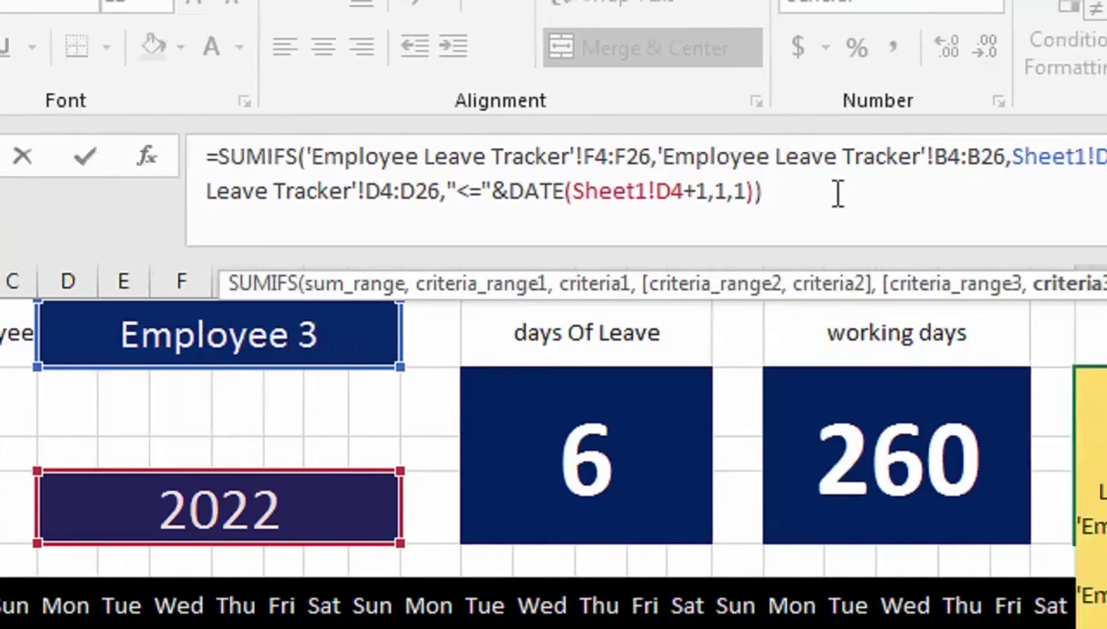
- Add 'Employee Leave Tracker'!E4:E26 as the fourth criteria range, with the Sick Leave cell 'Leave Types'!B4 as its criterion
type(",")
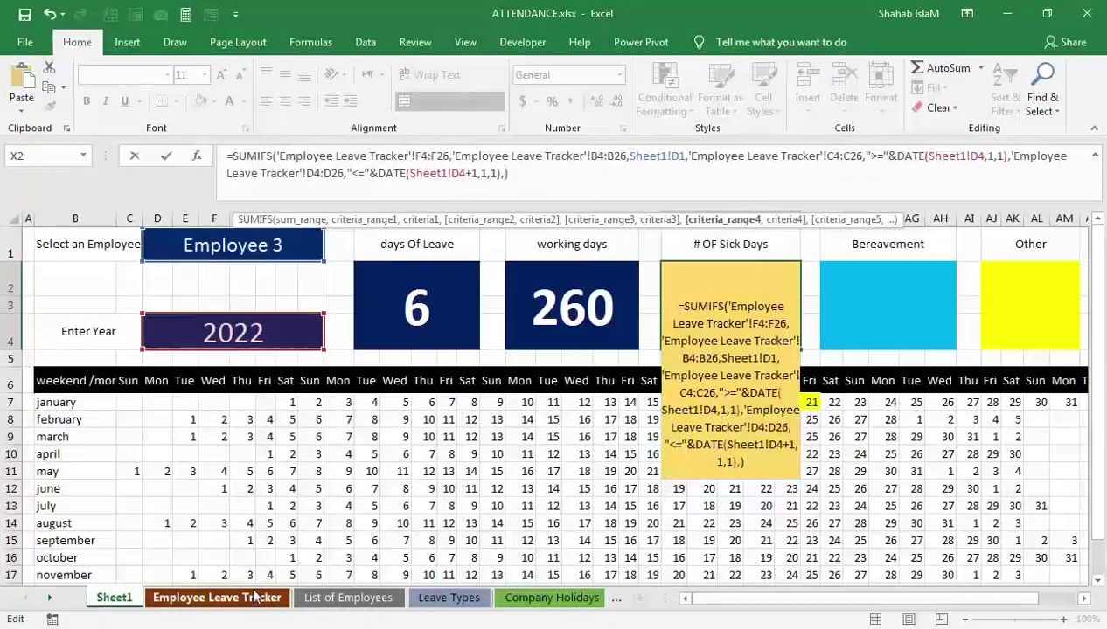
left_click(255, 597)
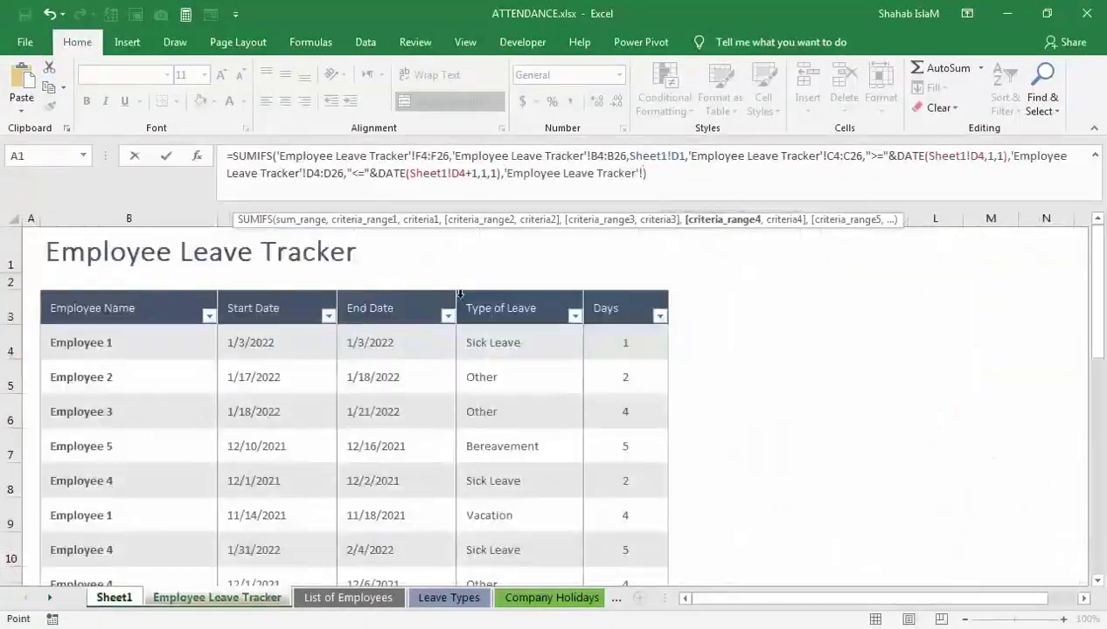
left_click(501, 297)
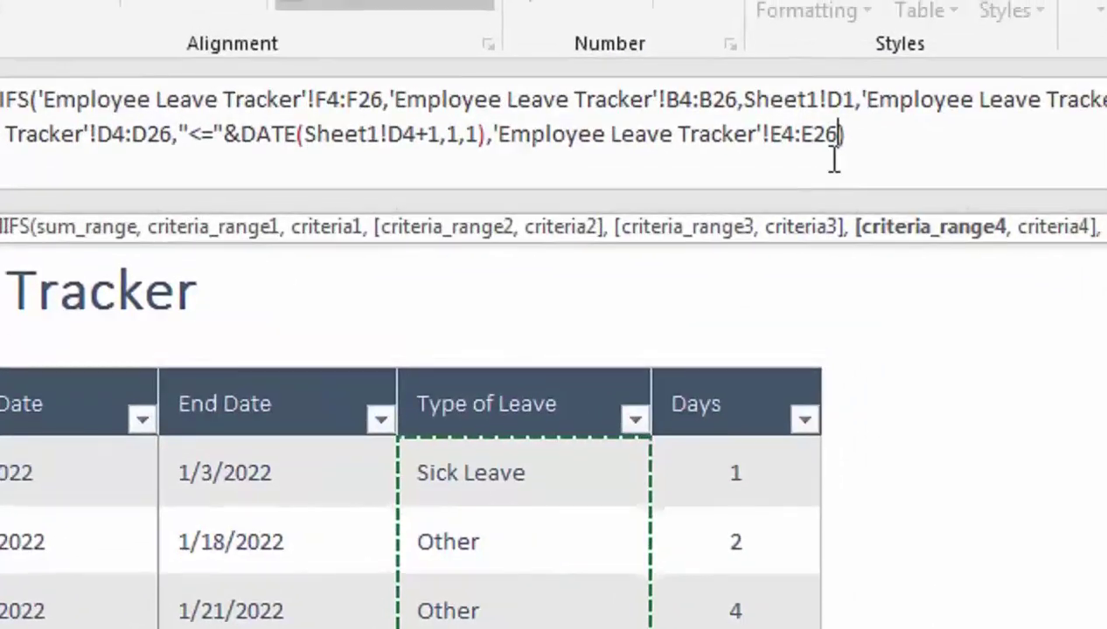
type(",")
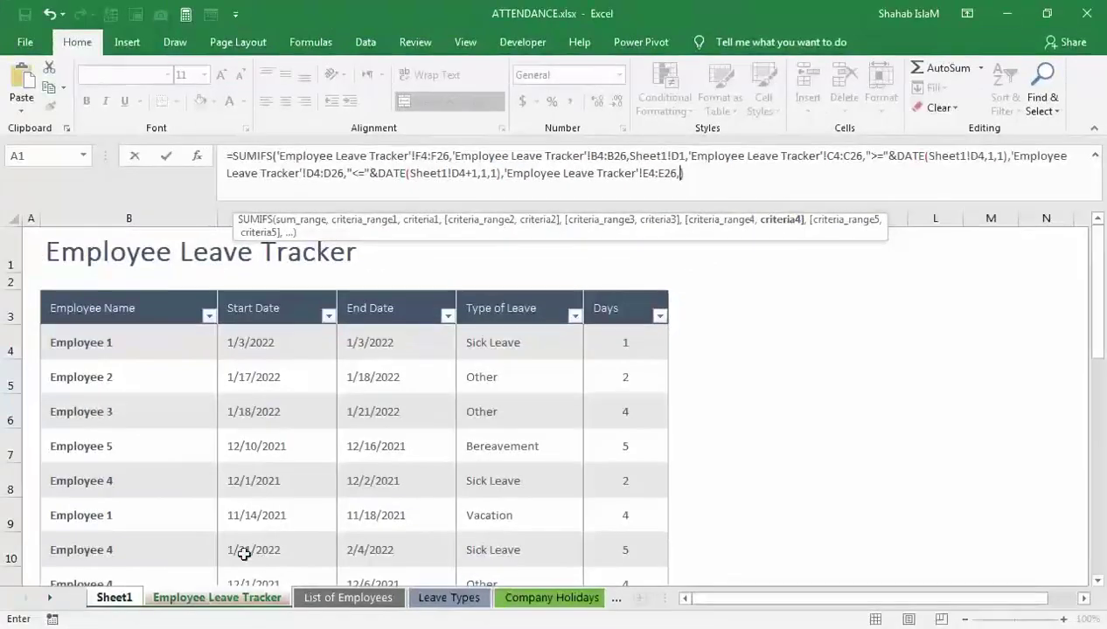
left_click(416, 601)
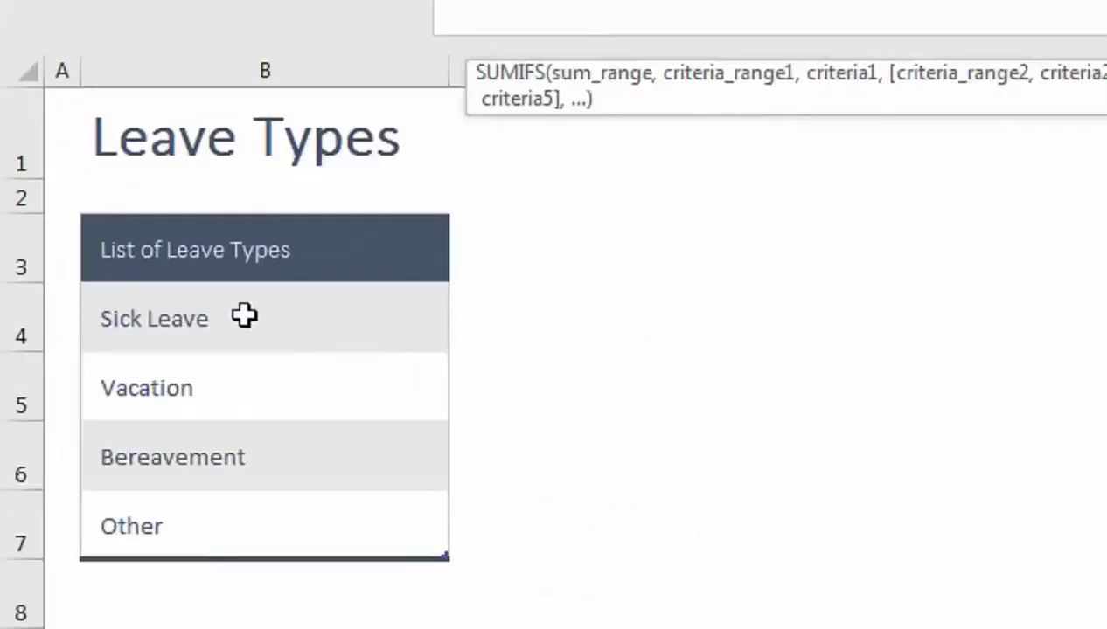
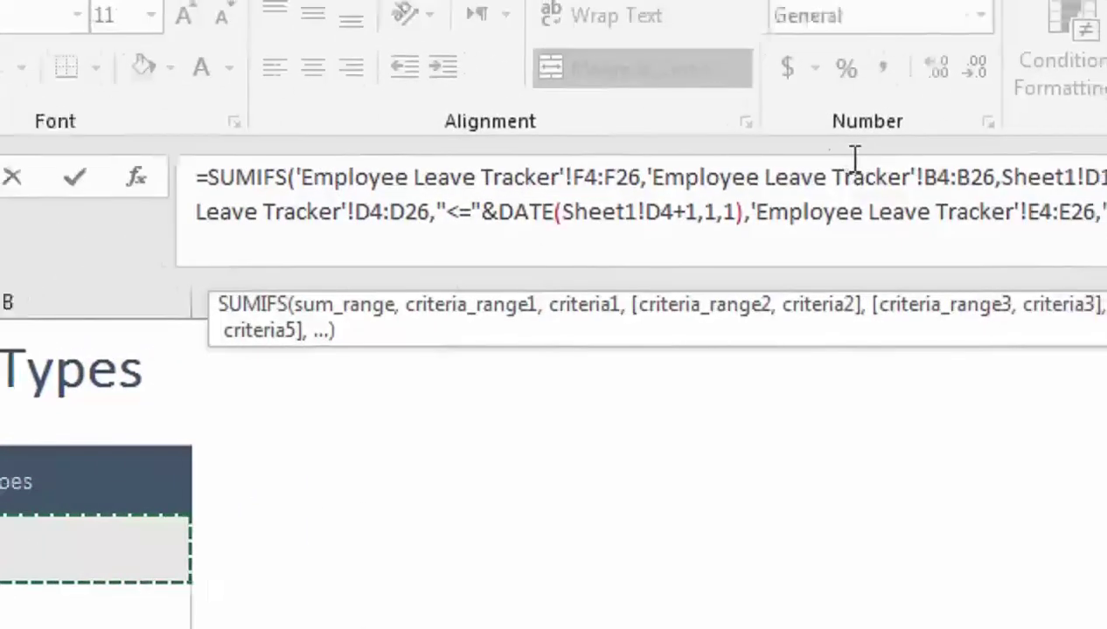
- Copy the extended SUMIFS formula in full and commit it to the "# OF Sick Days" block
left_click_drag(279, 183, 1106, 211)
key("ctrl+c")
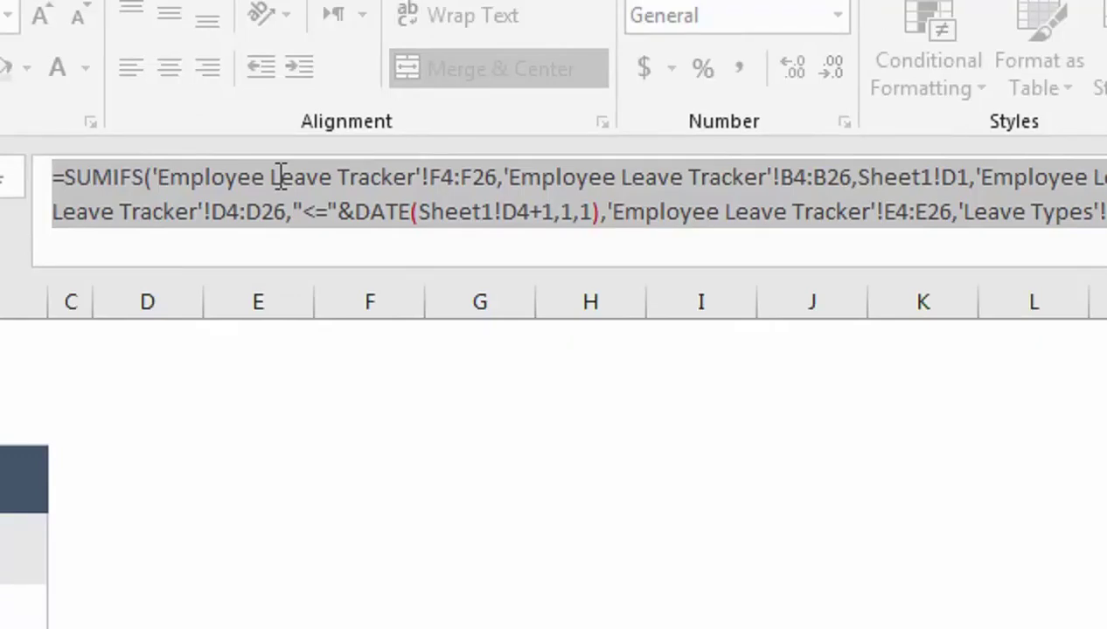
key("Return")
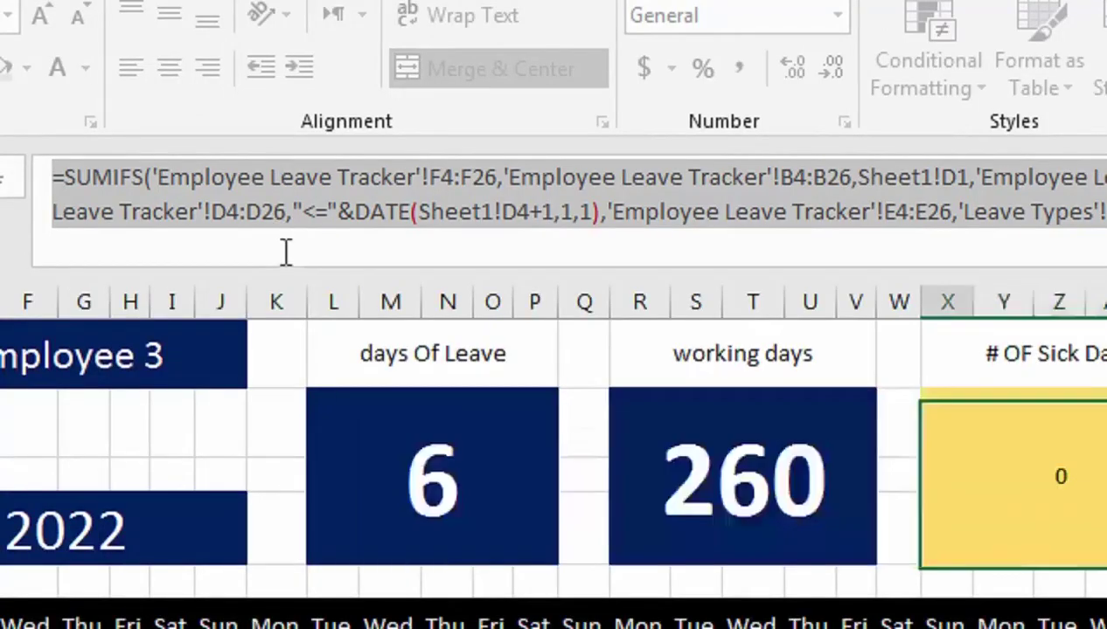
- Enlarge the "# OF Sick Days" result to font size 72
left_click(888, 446)
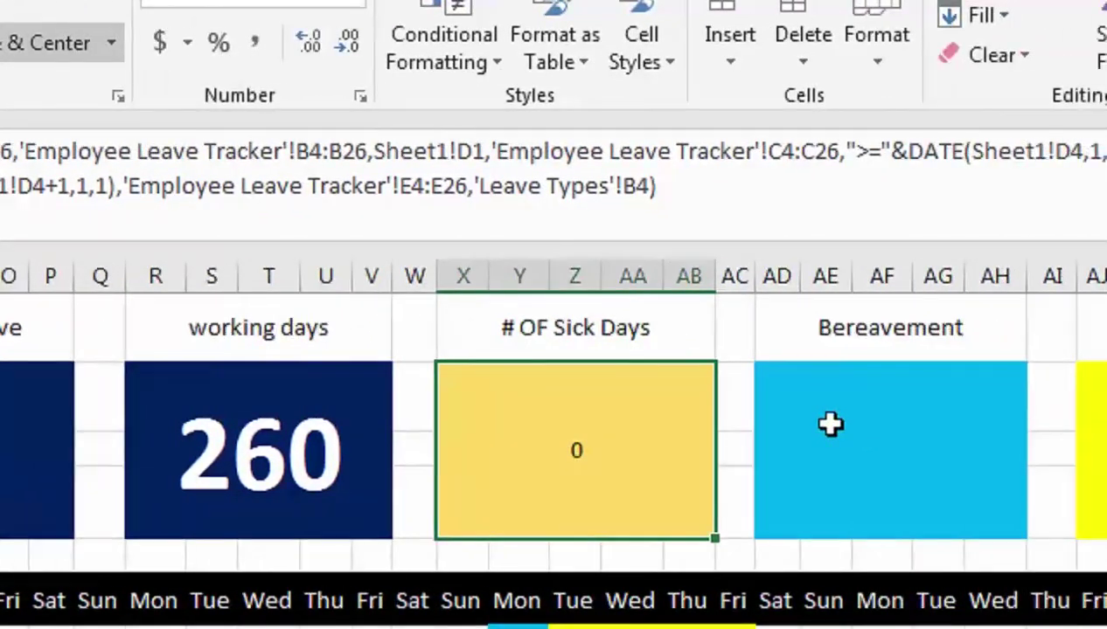
left_click(401, 447)
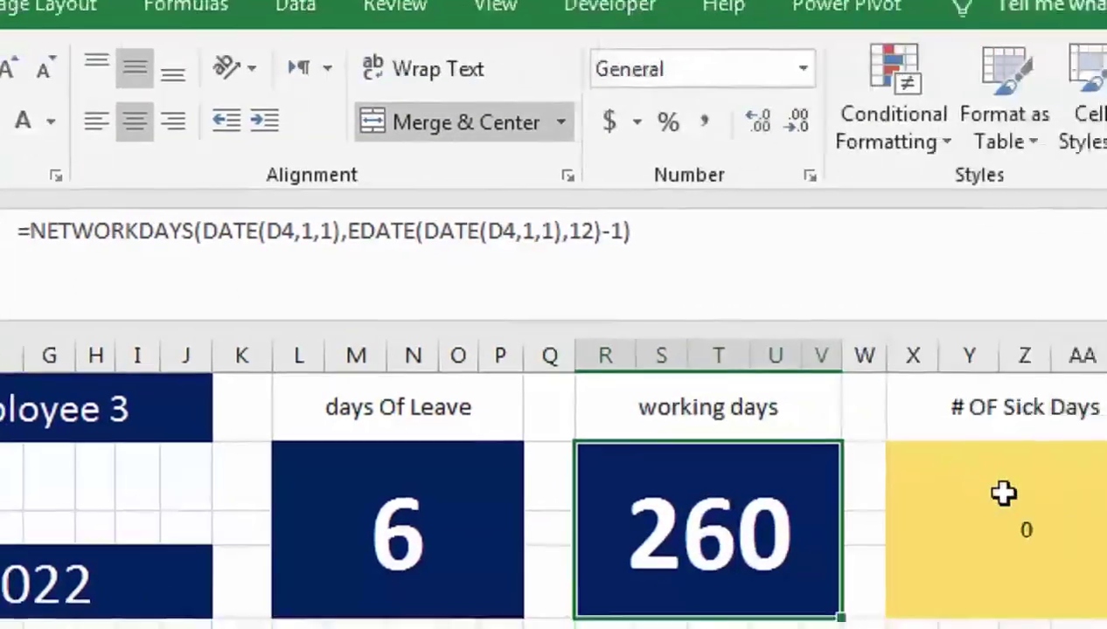
left_click(1003, 494)
left_click(178, 105)
left_click(178, 105)
left_click(179, 105)
left_click(178, 104)
left_click(179, 105)
left_click(178, 104)
left_click(179, 104)
left_click(275, 151)
left_click(275, 151)
left_click(275, 150)
left_click(274, 151)
left_click(276, 153)
left_click(308, 153)
left_click(276, 151)
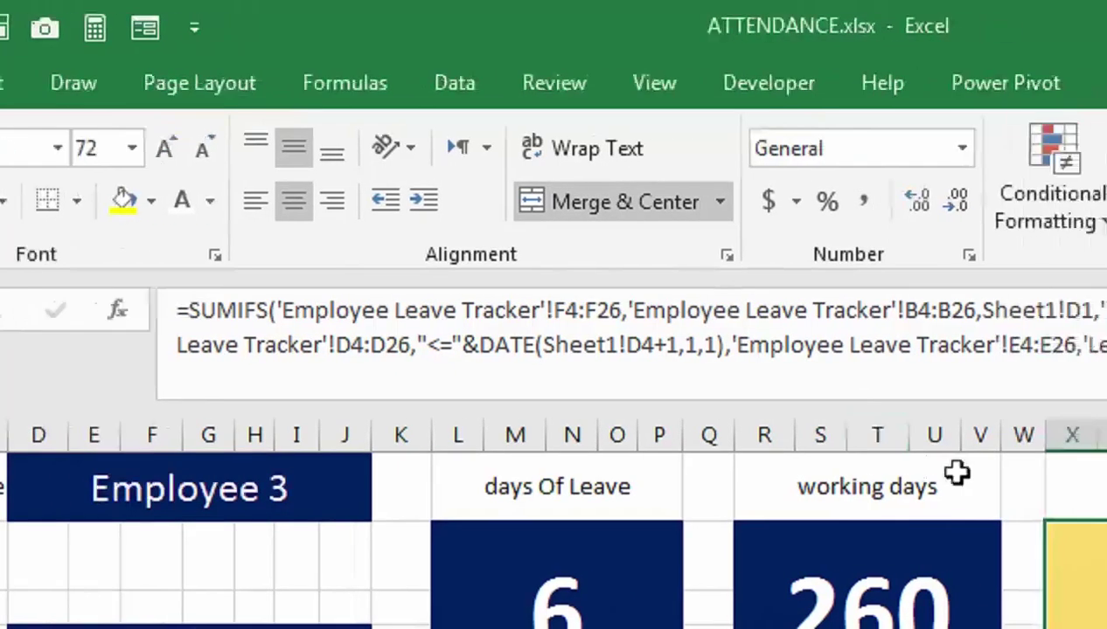
- Try to paste the copied SUMIFS formula directly onto the merged Bereavement block
left_click(833, 472)
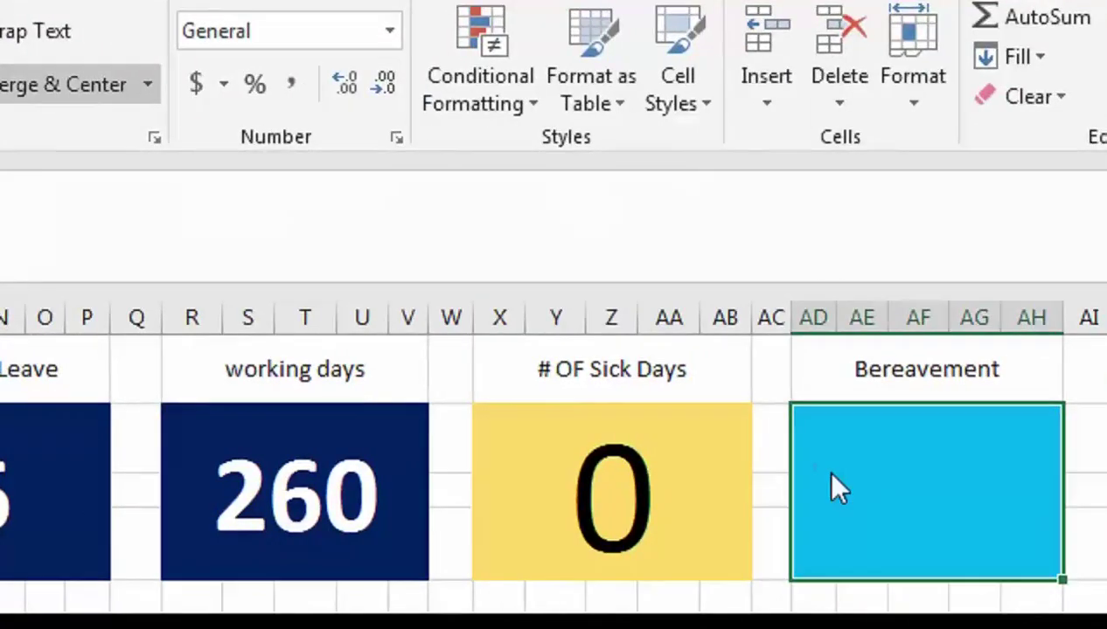
key("ctrl+v")
left_click(192, 616)
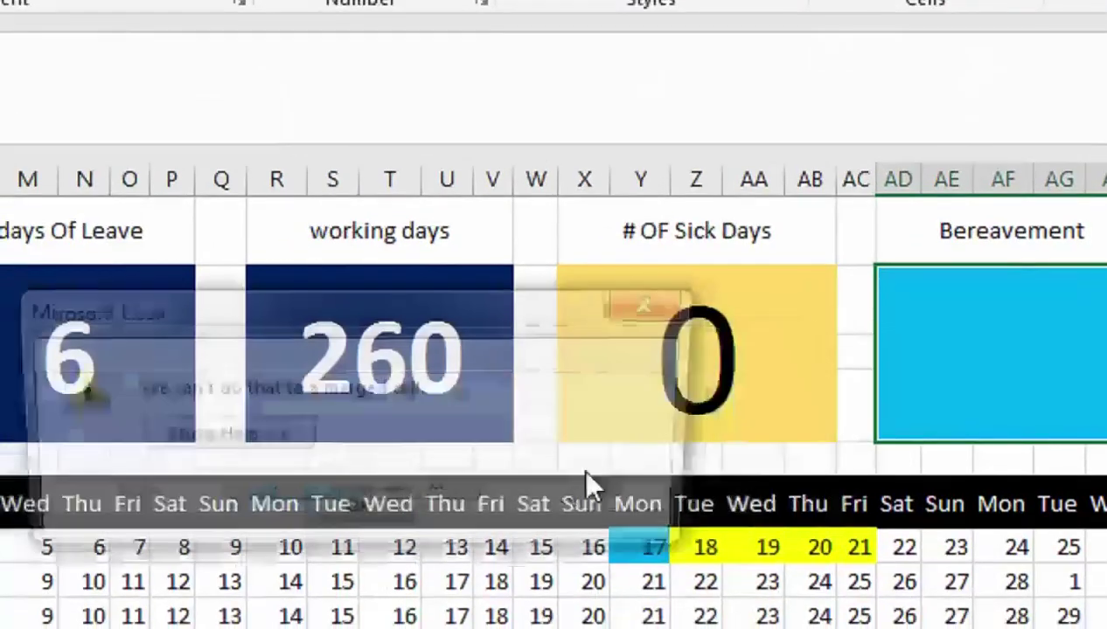
left_click(342, 511)
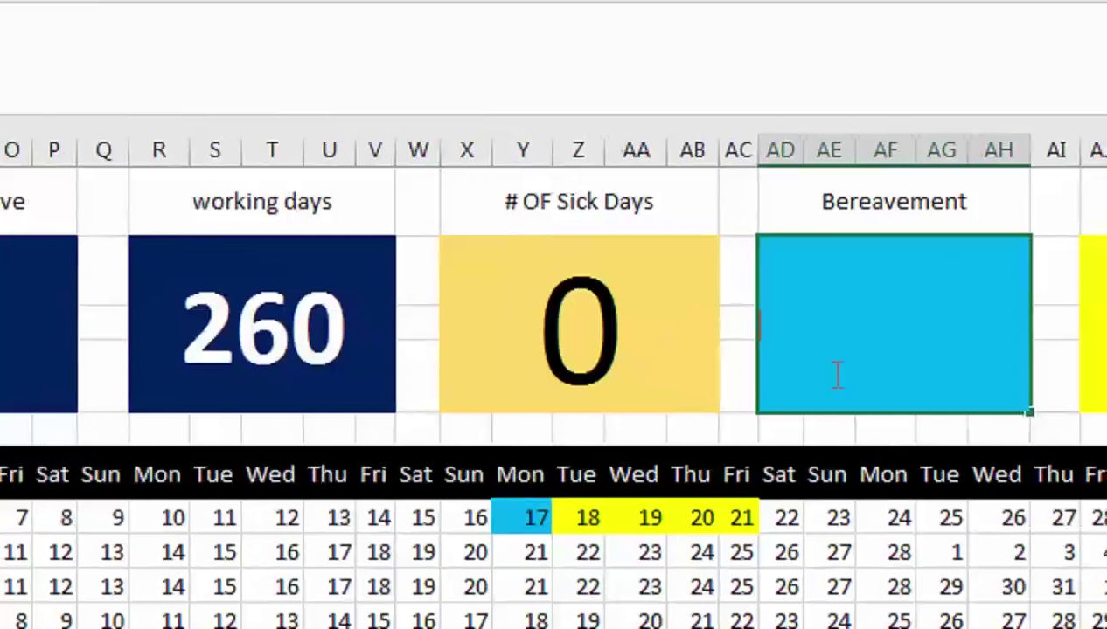
- Paste the SUMIFS formula inside the Bereavement block's cell and change its leave type criterion to 'Leave Types'!B5
double_click(834, 358)
key("ctrl+v")
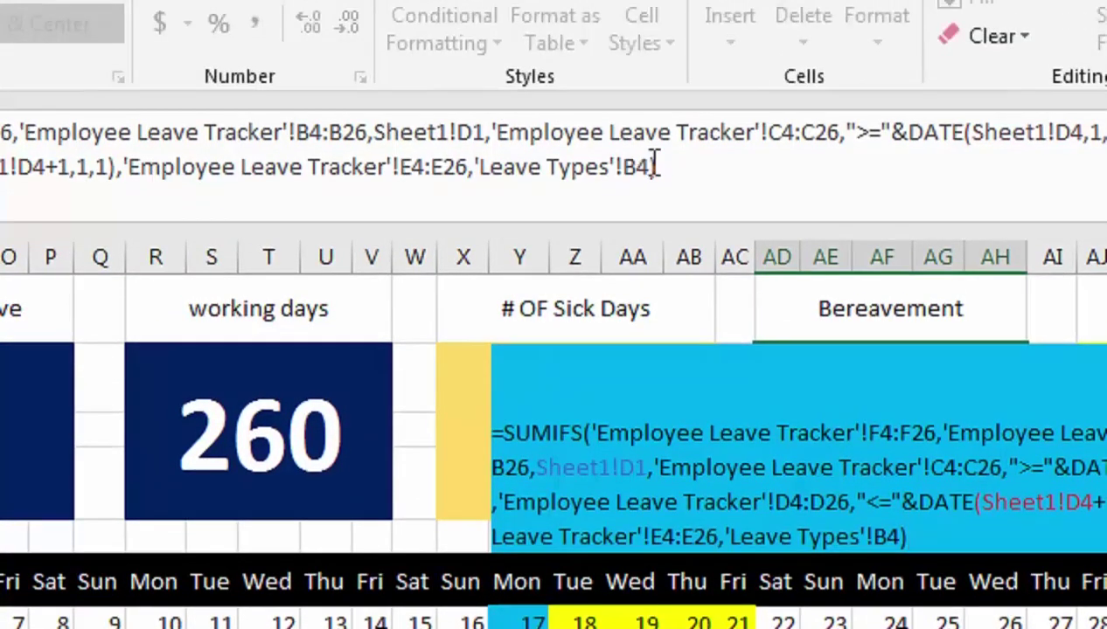
left_click(654, 58)
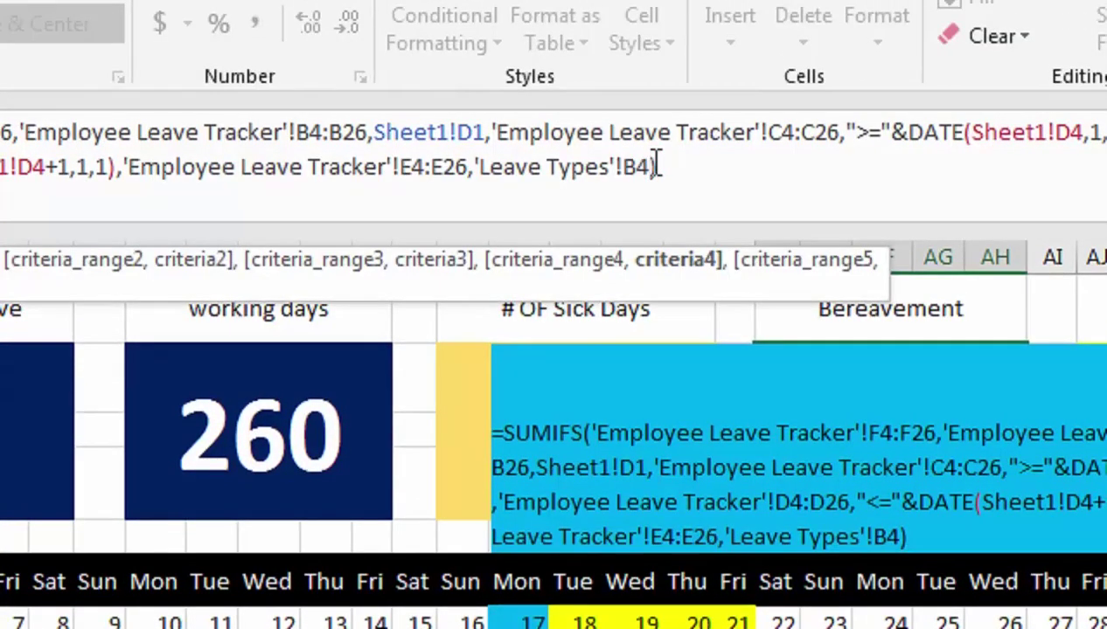
key("BackSpace")
type("5")
- Set the Bereavement result's font size to 48
left_click(858, 412)
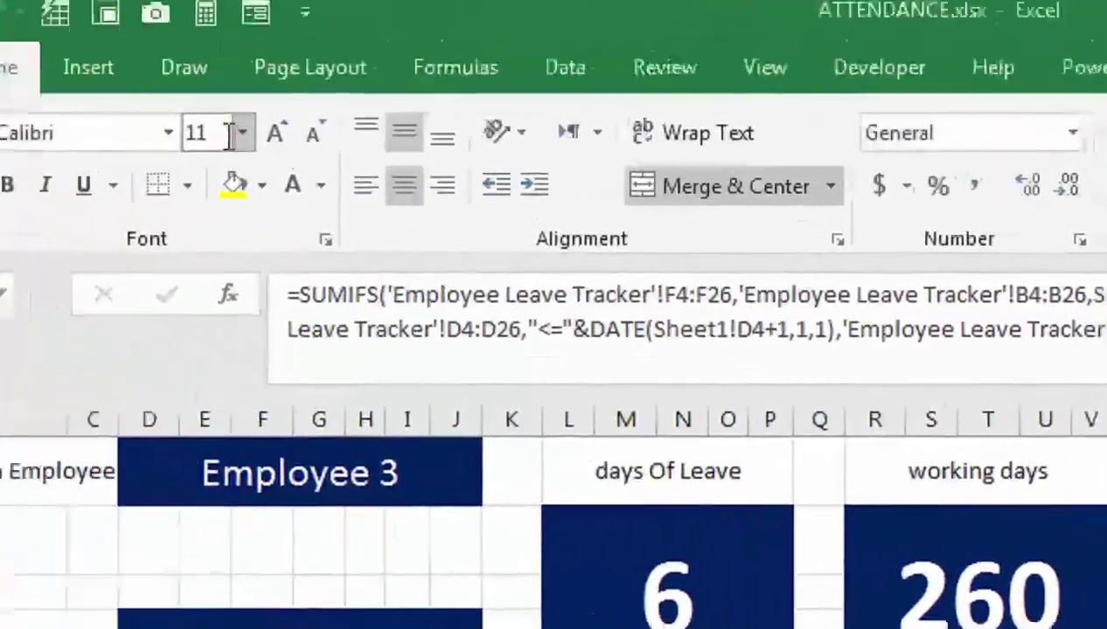
left_click(0, 0)
type("48")
- Paste the SUMIFS formula inside the Other block's cell and change its leave type criterion to 'Leave Types'!B6
double_click(939, 472)
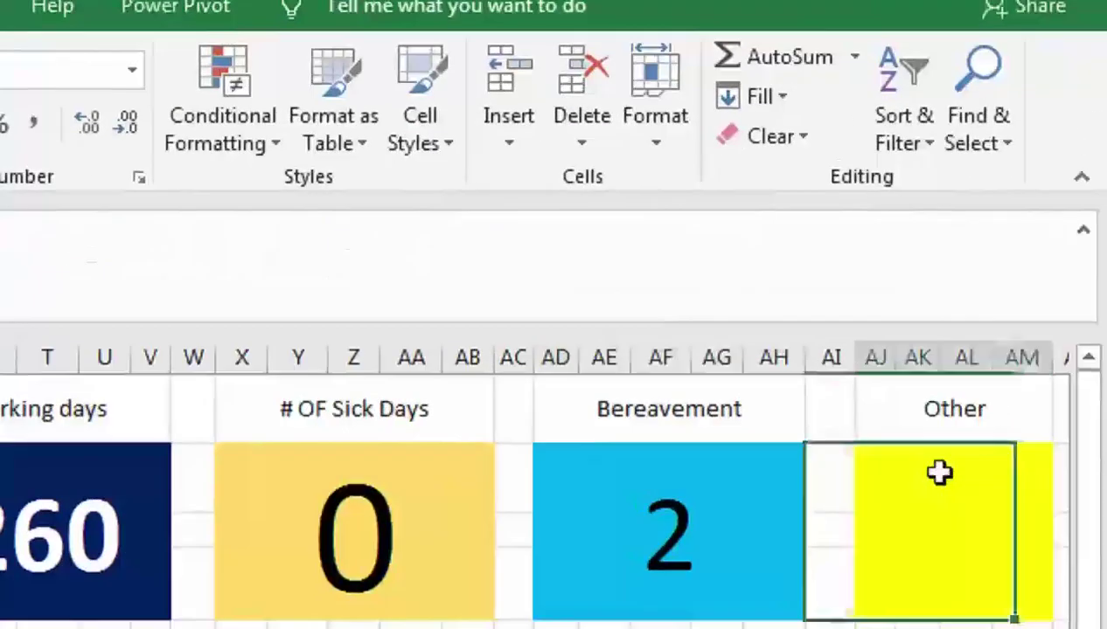
key("ctrl+v")
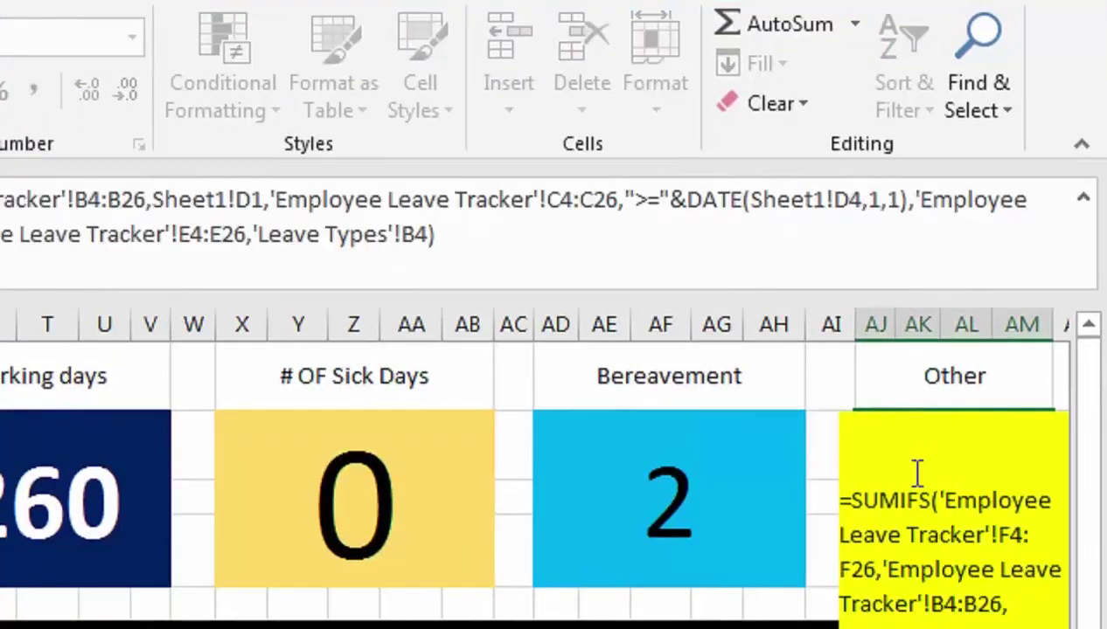
left_click(433, 236)
key("BackSpace")
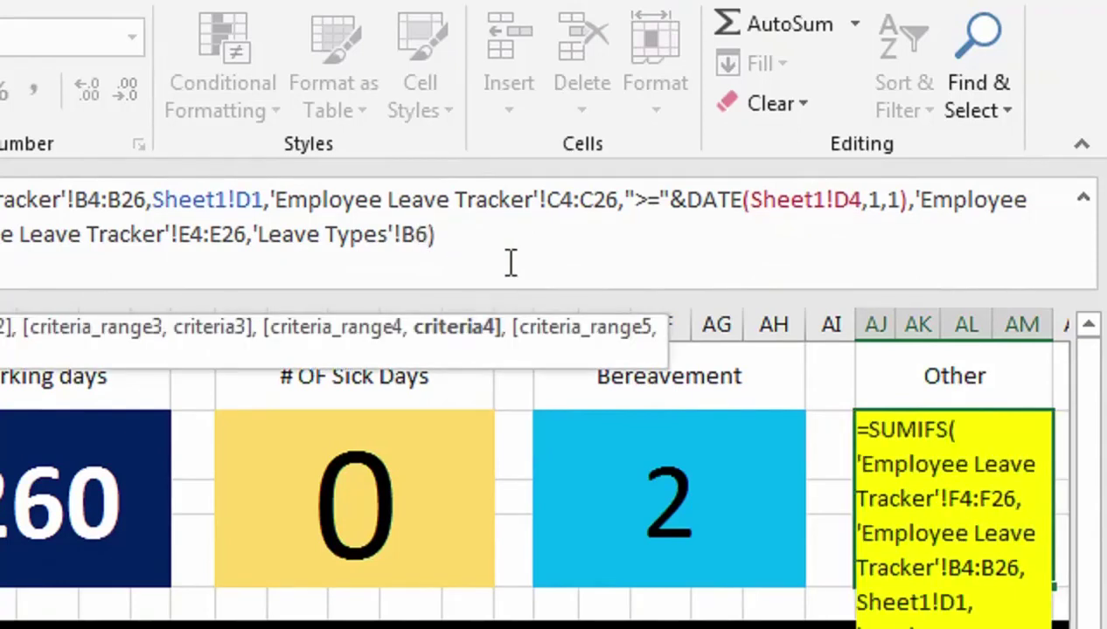
key("Return")
key("Return")
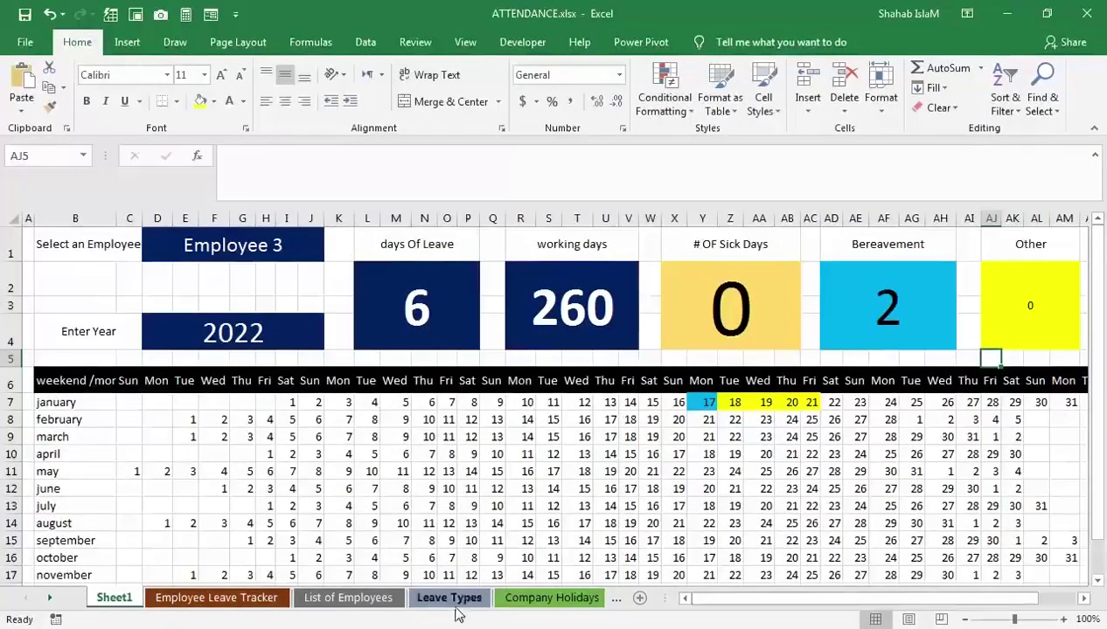
- Check which cell holds the Other entry in the Leave Types list and return to the Other block on Sheet1
left_click(447, 598)
left_click(127, 447)
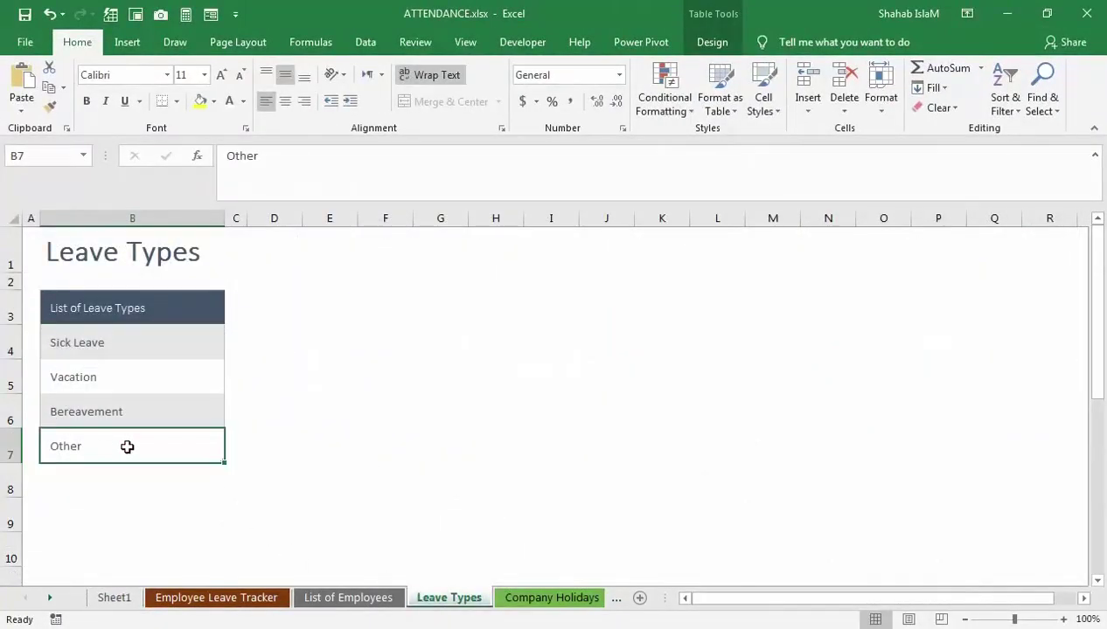
left_click(138, 600)
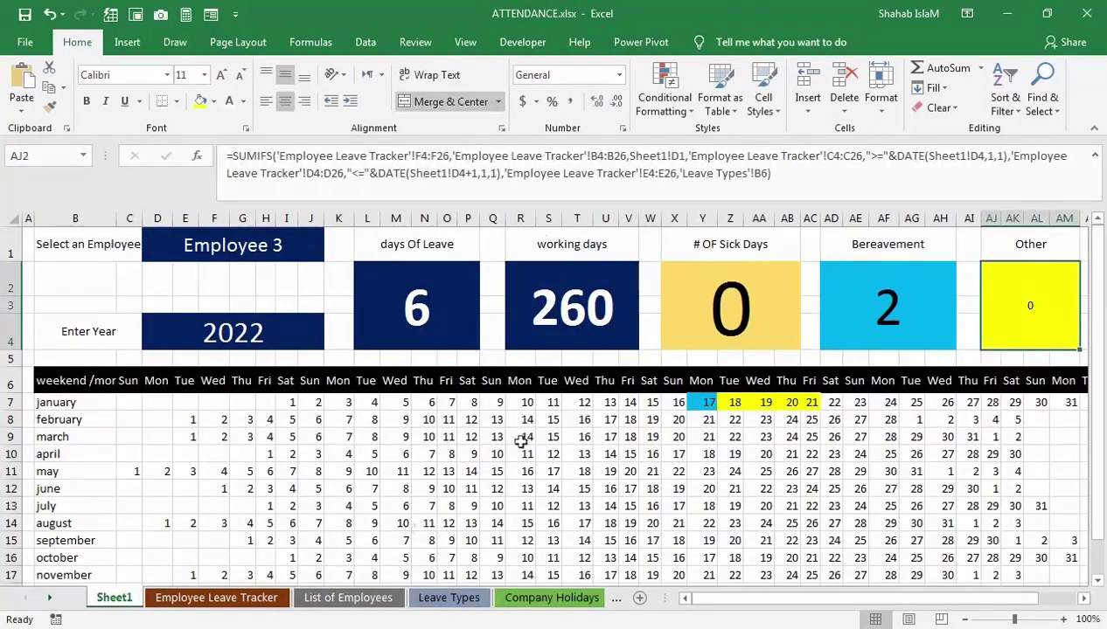
- Check which leave type cell the yellow conditional formatting rule on the calendar refers to, leaving the rule as it is
left_click(528, 540)
left_click(665, 103)
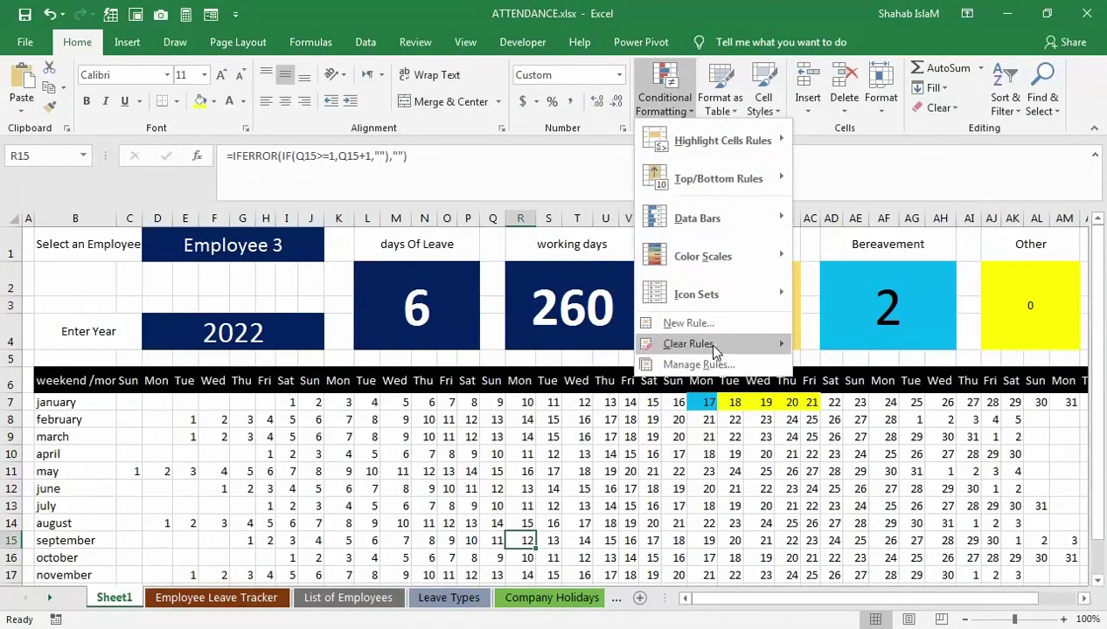
left_click(675, 362)
left_click(350, 374)
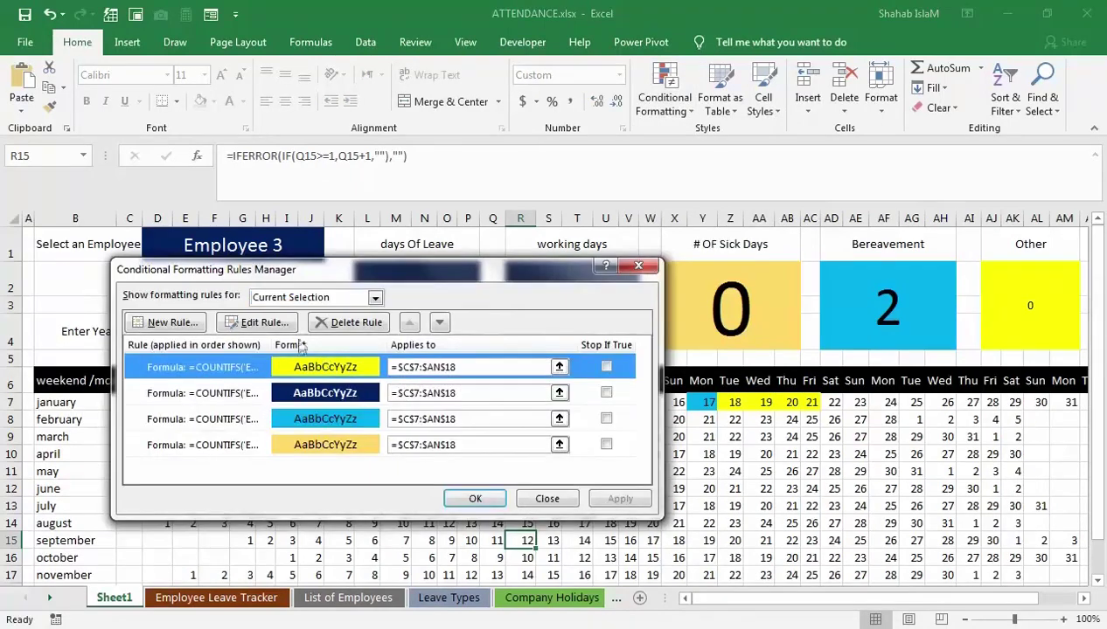
left_click(261, 323)
left_click(458, 443)
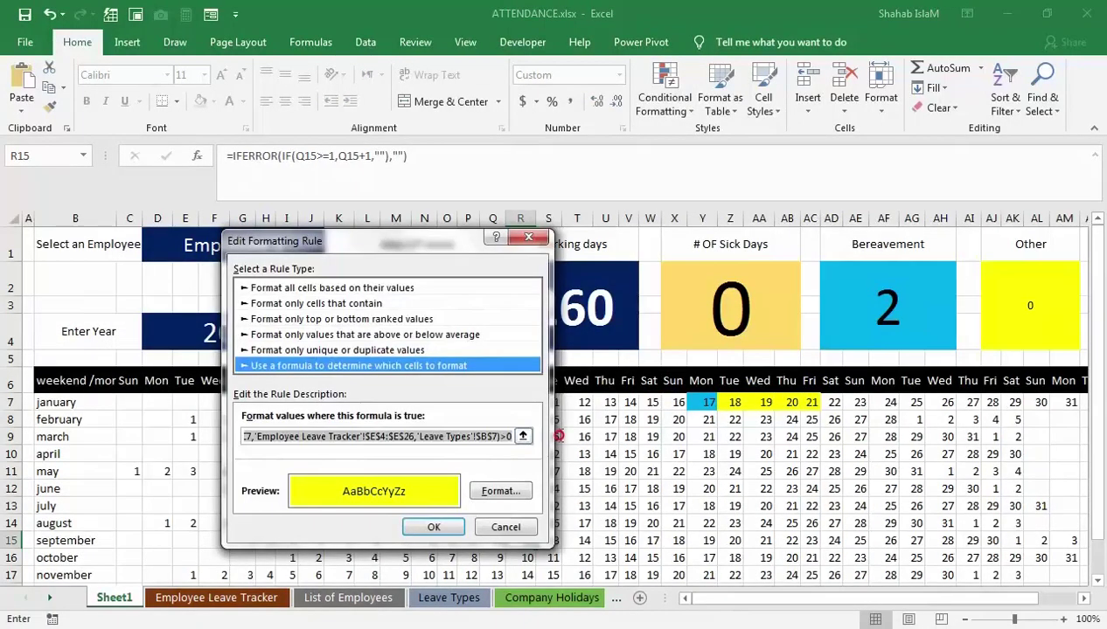
left_click(507, 529)
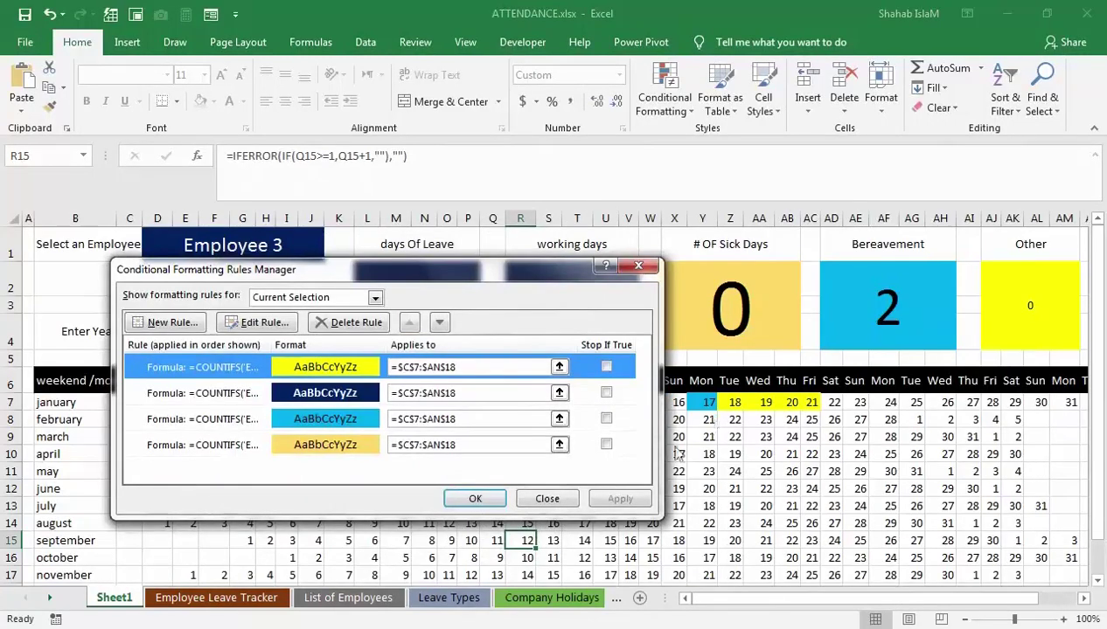
left_click(560, 494)
- Change the leave type criterion in the Other block's SUMIFS formula to 'Leave Types'!B7
left_click(1030, 306)
double_click(1030, 306)
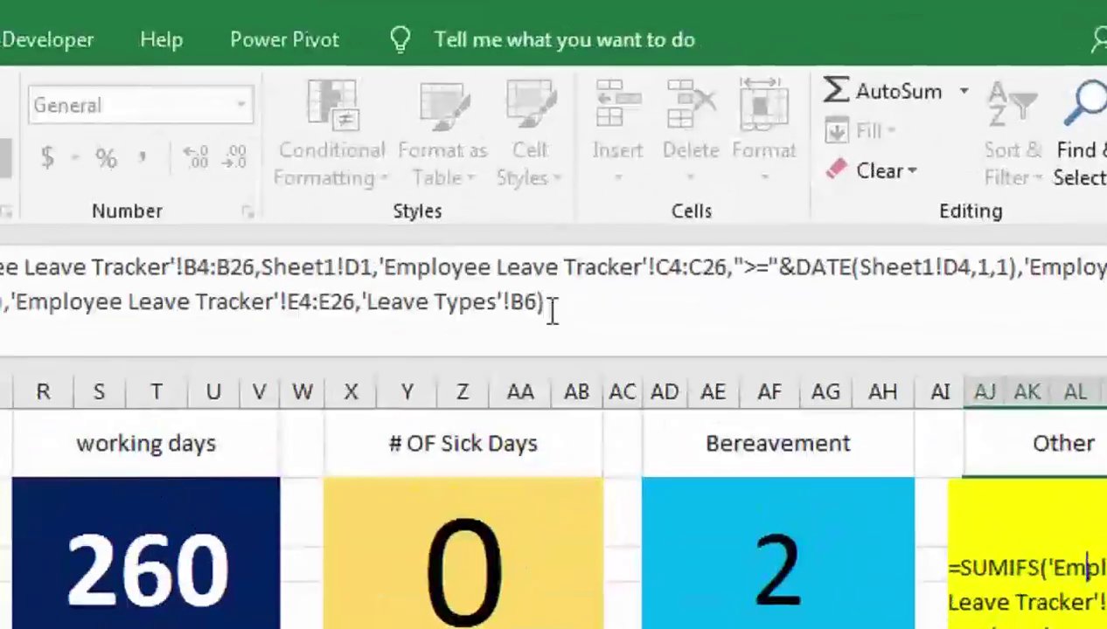
left_click(691, 213)
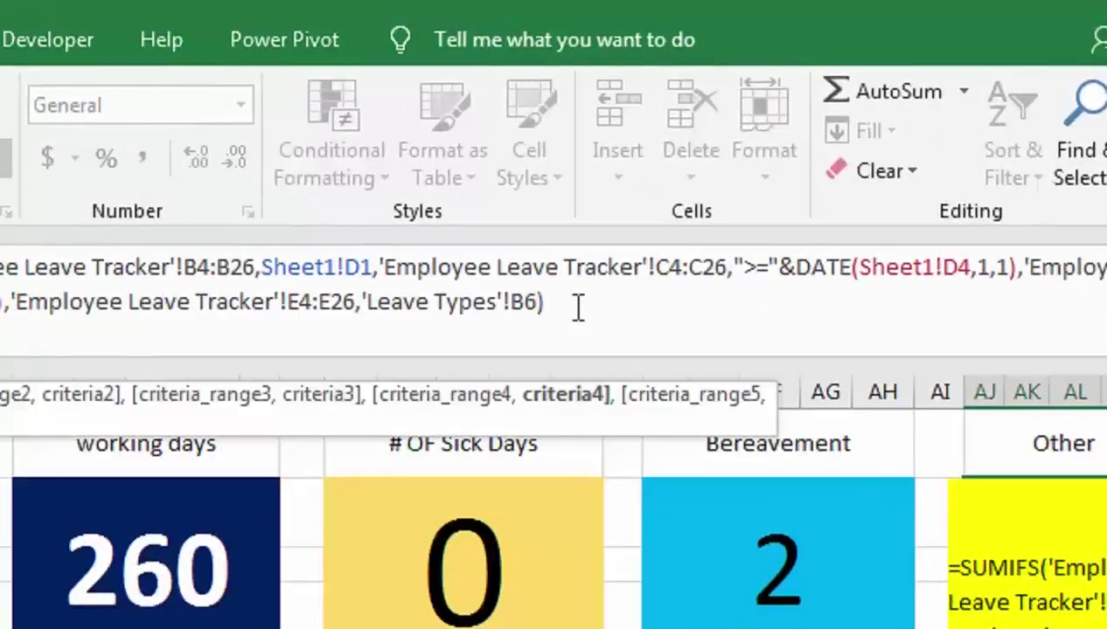
key("BackSpace")
key("Return")
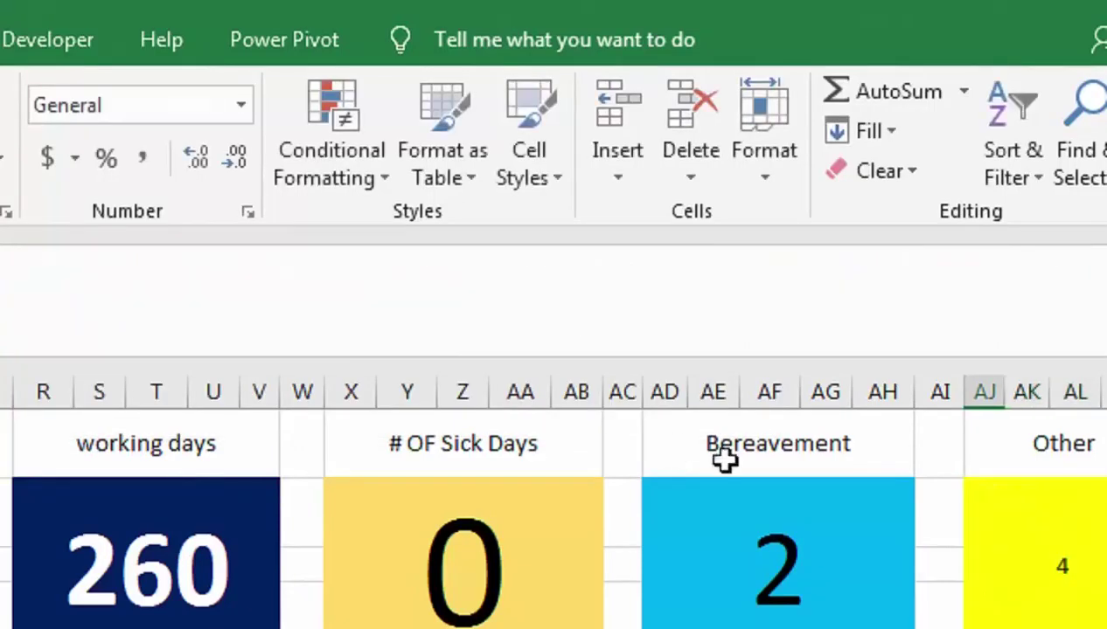
- Set the Other result's font size to 48
left_click(1060, 582)
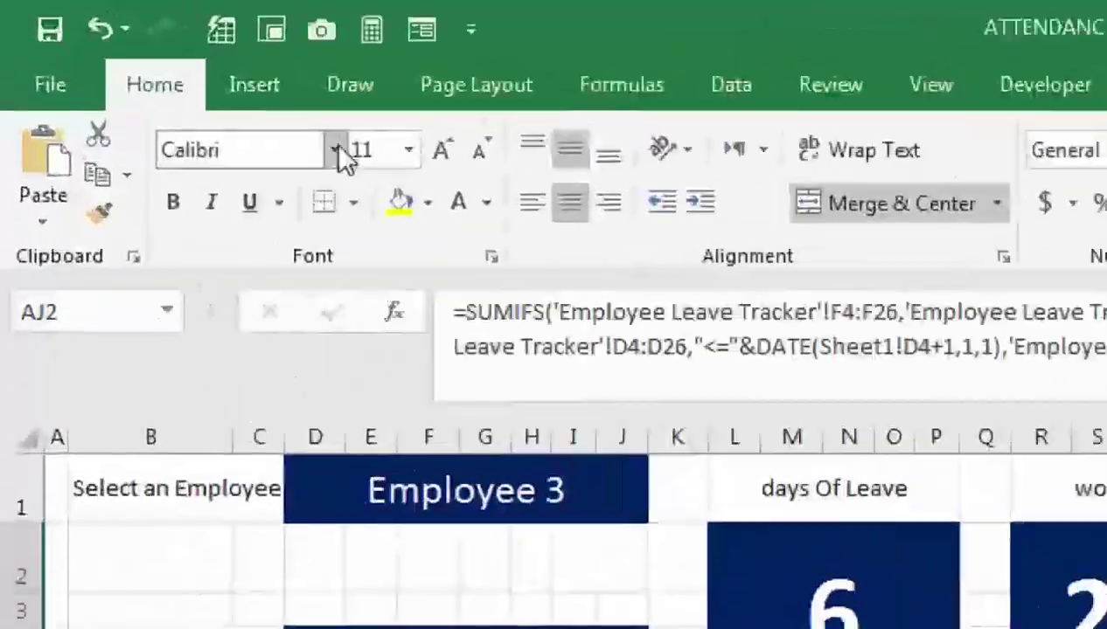
left_click(363, 148)
type("4")
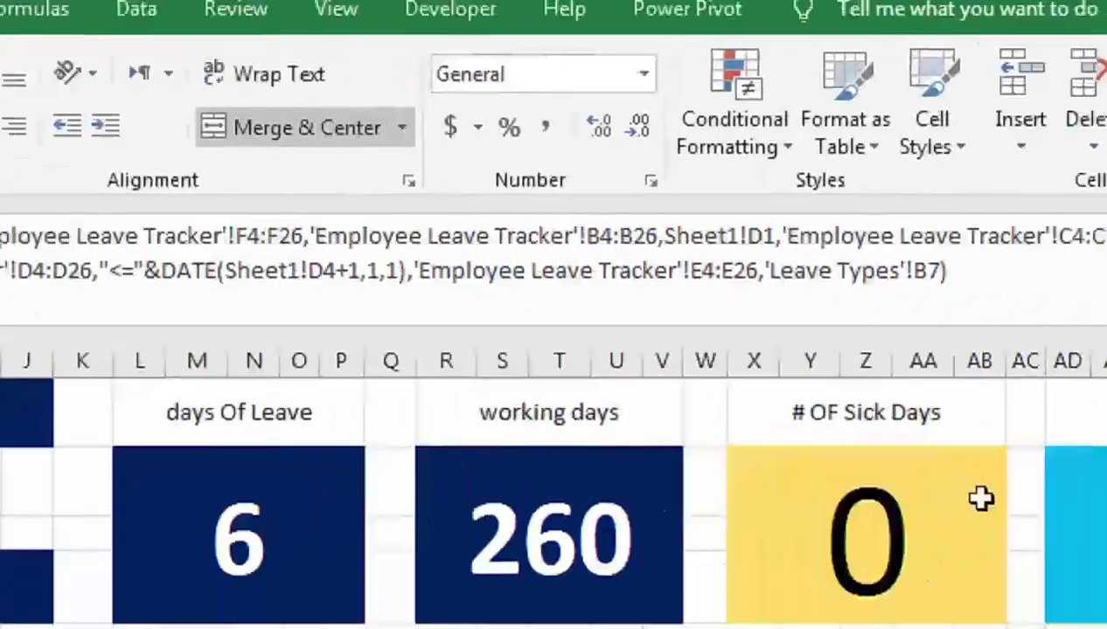
- Consult the Leave Types list and change the leave type criterion in the Bereavement block's SUMIFS formula to 'Leave Types'!B6
left_click(869, 469)
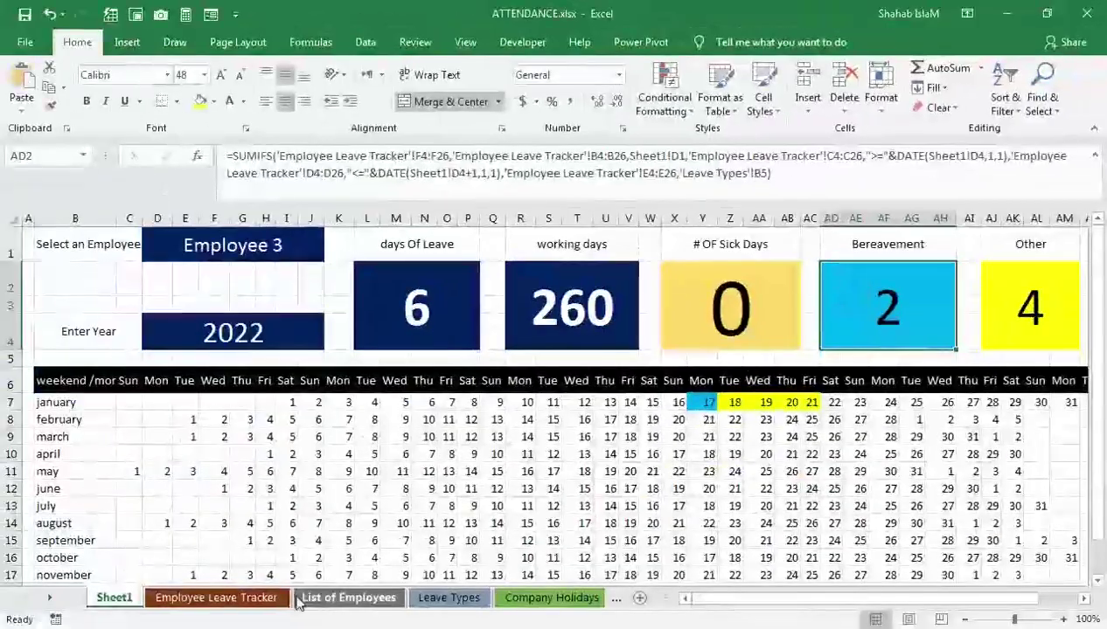
left_click(437, 598)
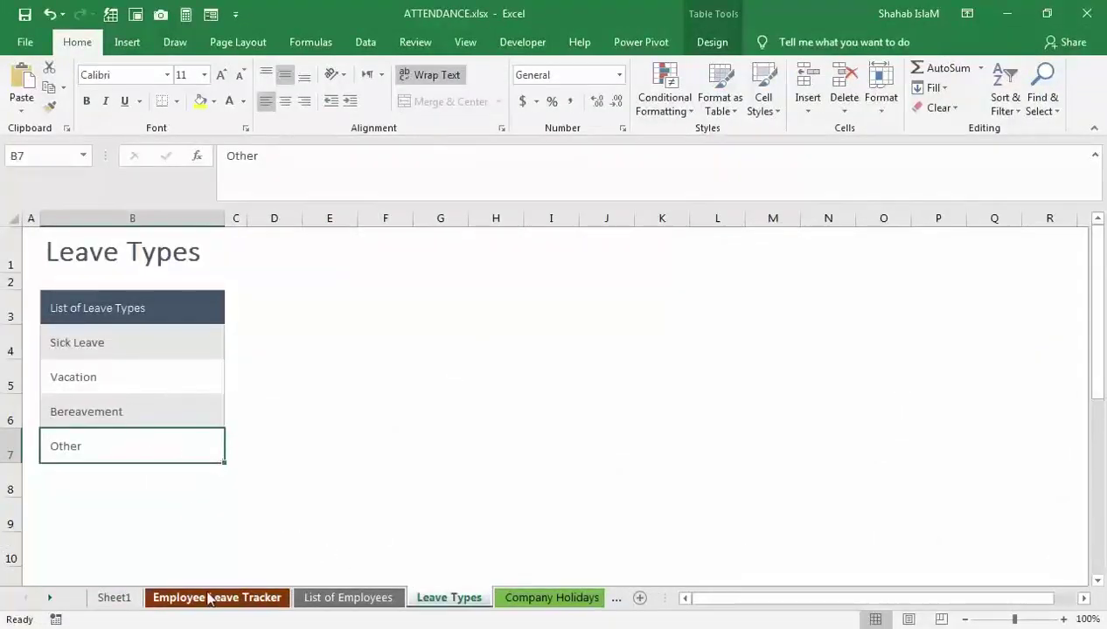
left_click(113, 598)
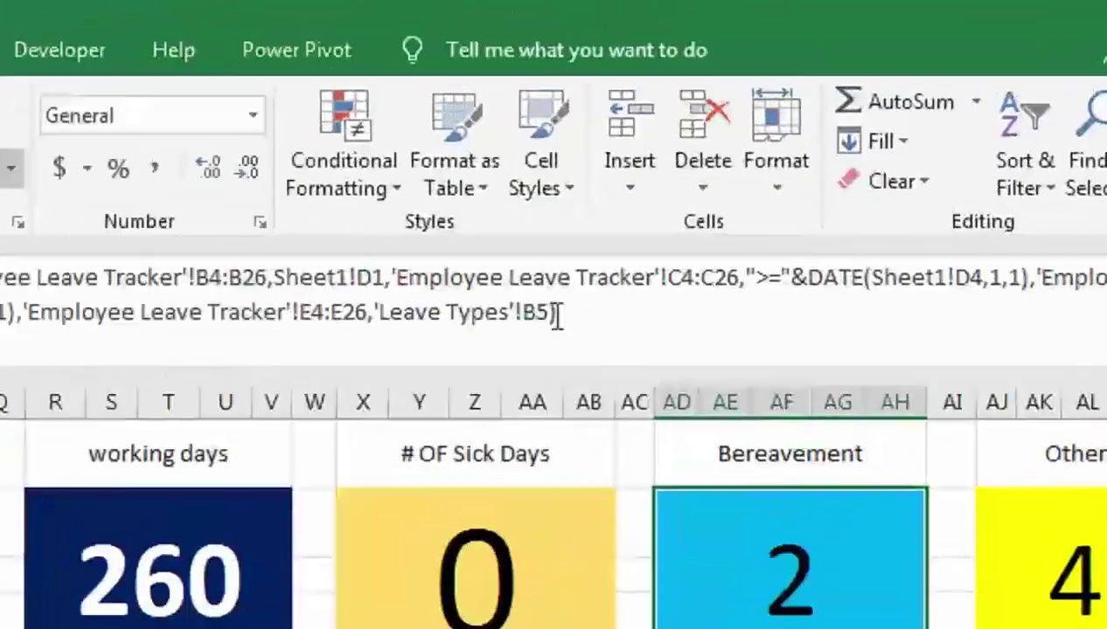
left_click(773, 173)
key("BackSpace")
type("6")
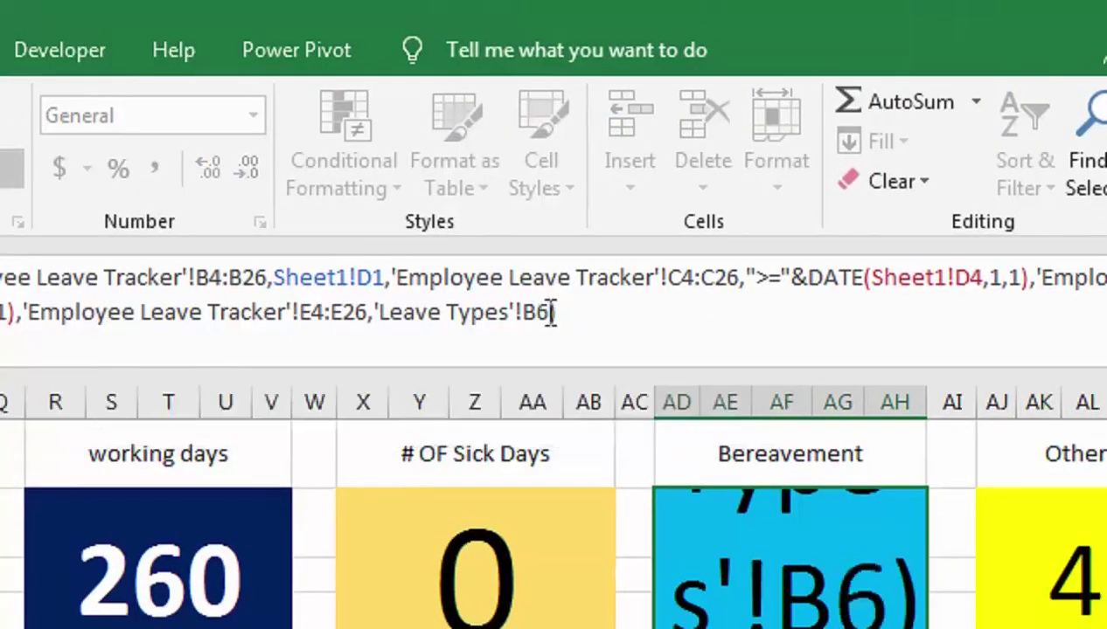
key("Return")
left_click(730, 589)
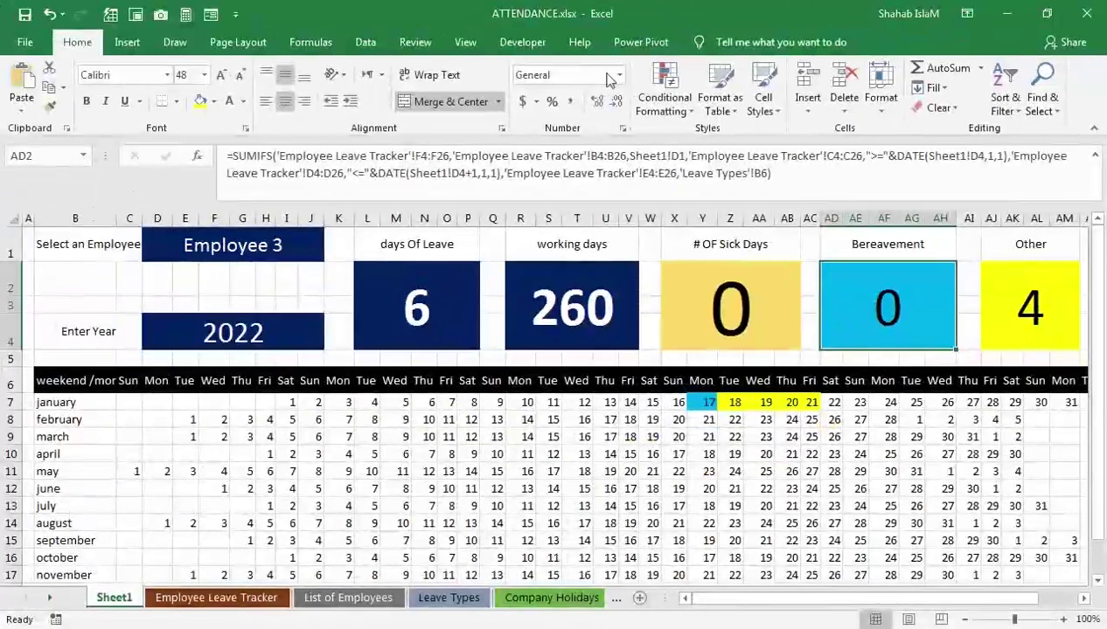
- Check which cell holds the Bereavement entry in the Leave Types list and return to Sheet1
left_click(448, 598)
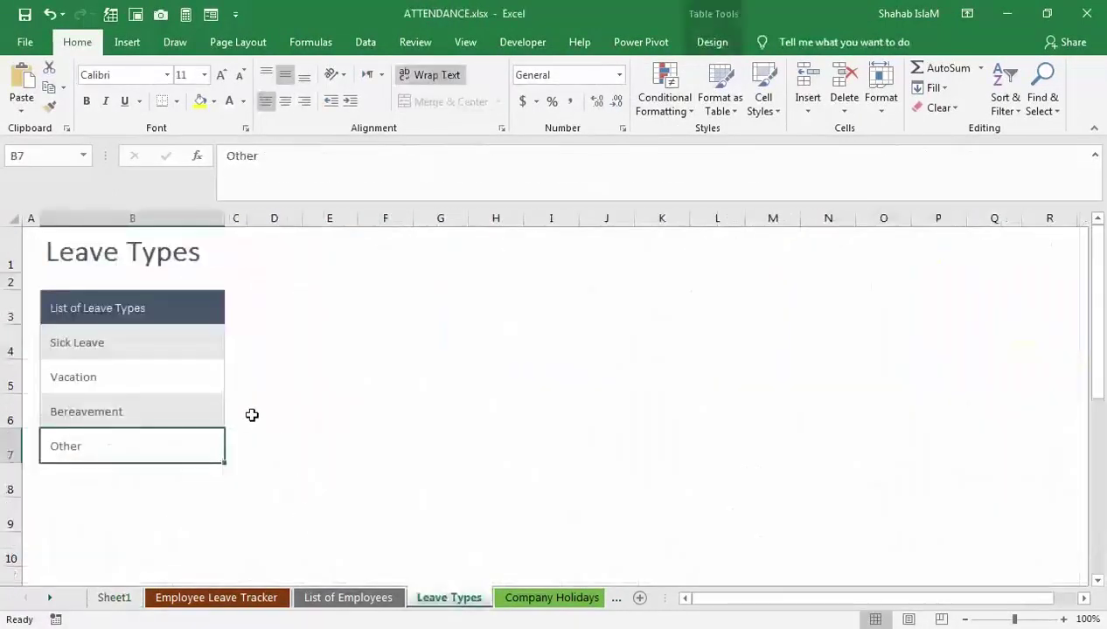
left_click(101, 415)
left_click(113, 598)
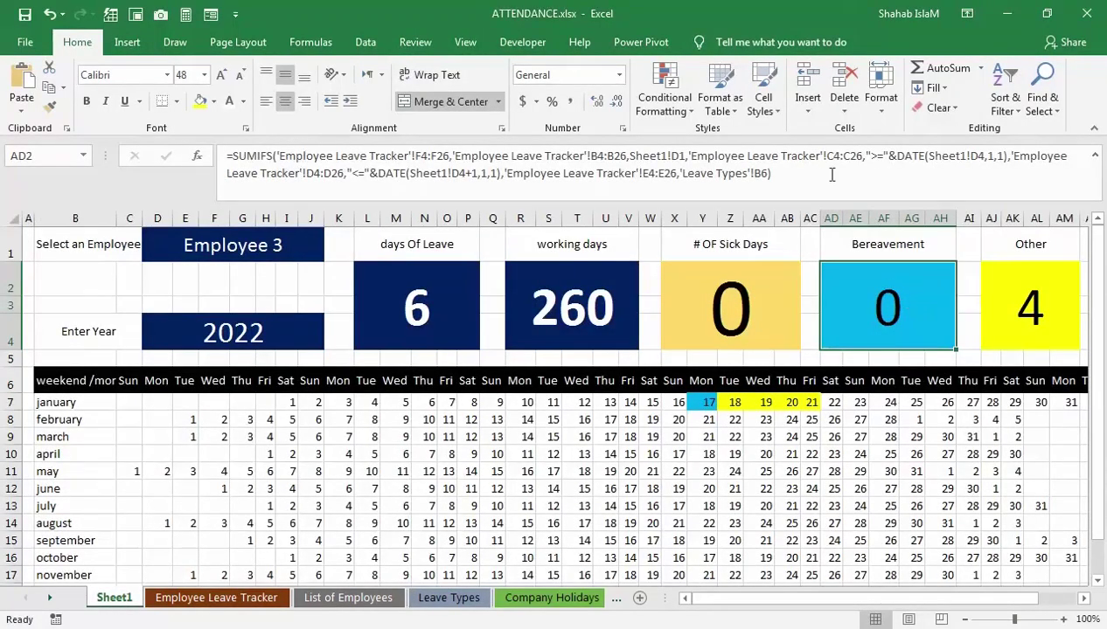
left_click(666, 103)
left_click(695, 363)
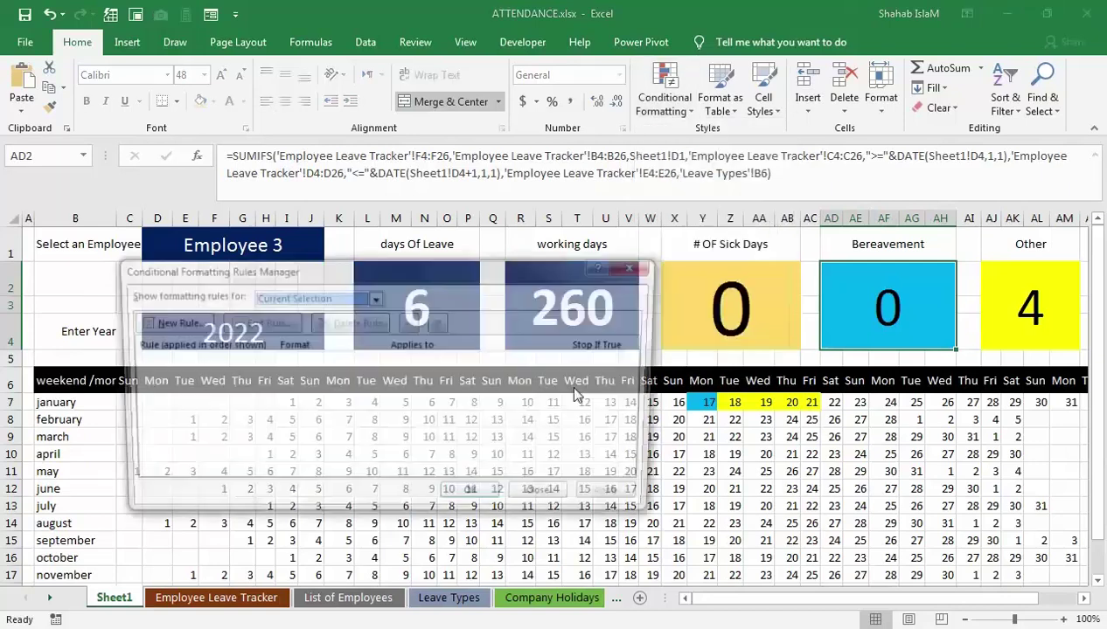
left_click(638, 265)
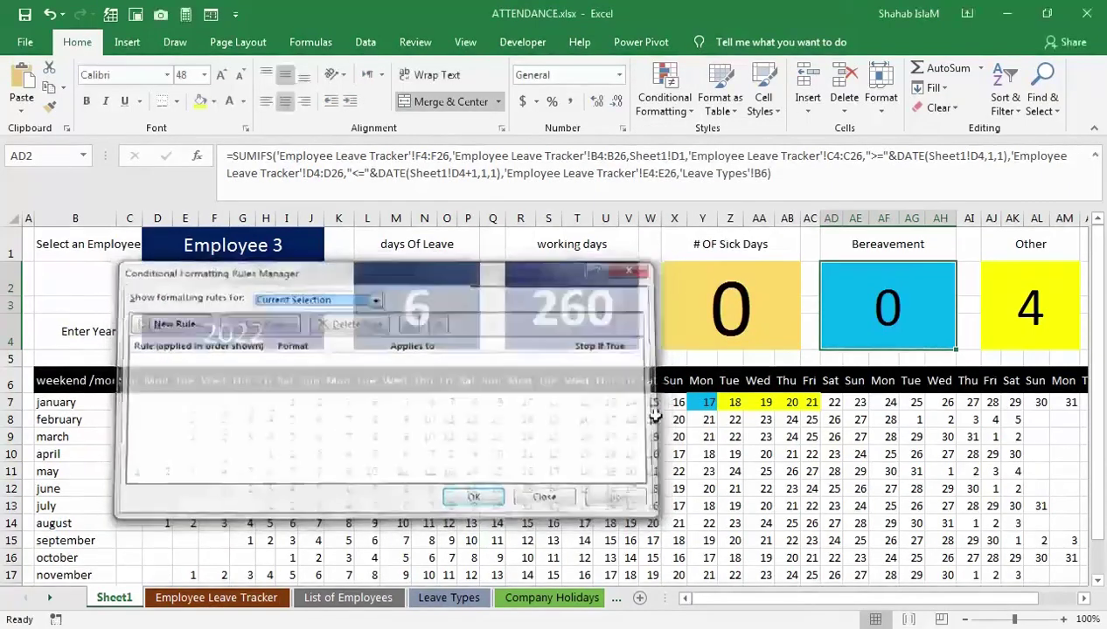
- Examine the leave type references in the calendar's light blue and dark blue conditional formatting rules and compare them with the Leave Types list
left_click(677, 454)
left_click(673, 105)
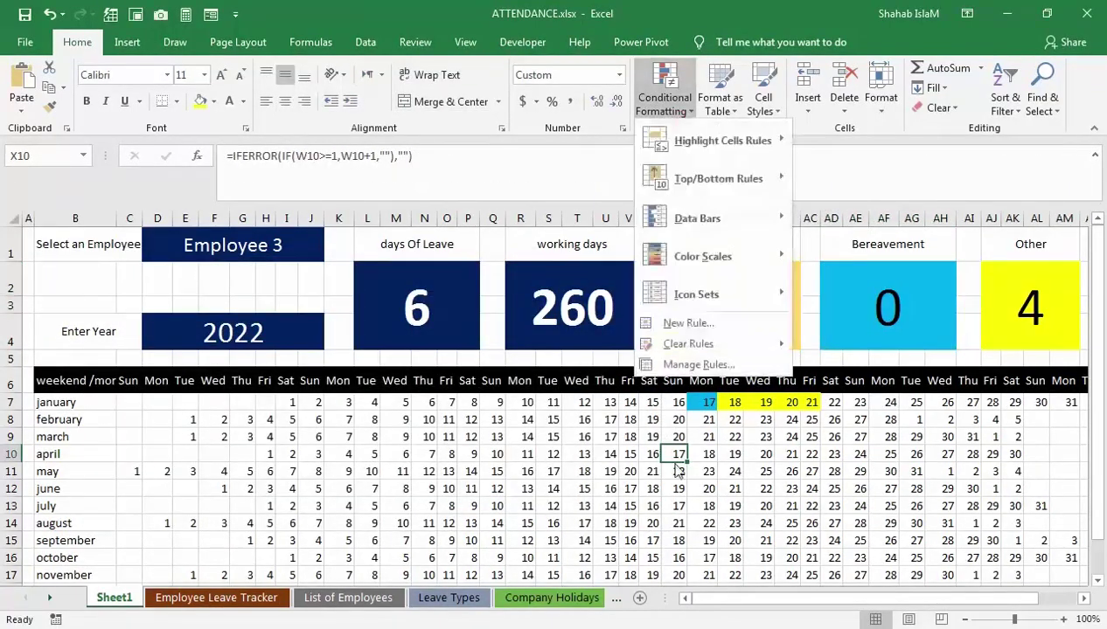
left_click(695, 363)
left_click(322, 423)
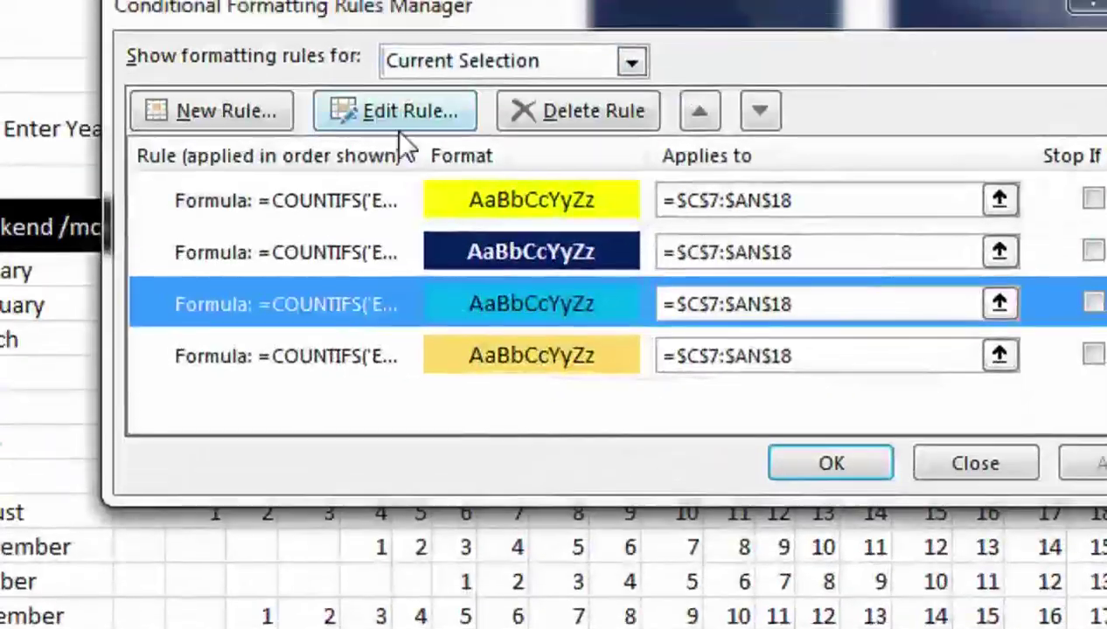
left_click(264, 321)
left_click_drag(752, 393, 978, 395)
left_click_drag(833, 396, 832, 396)
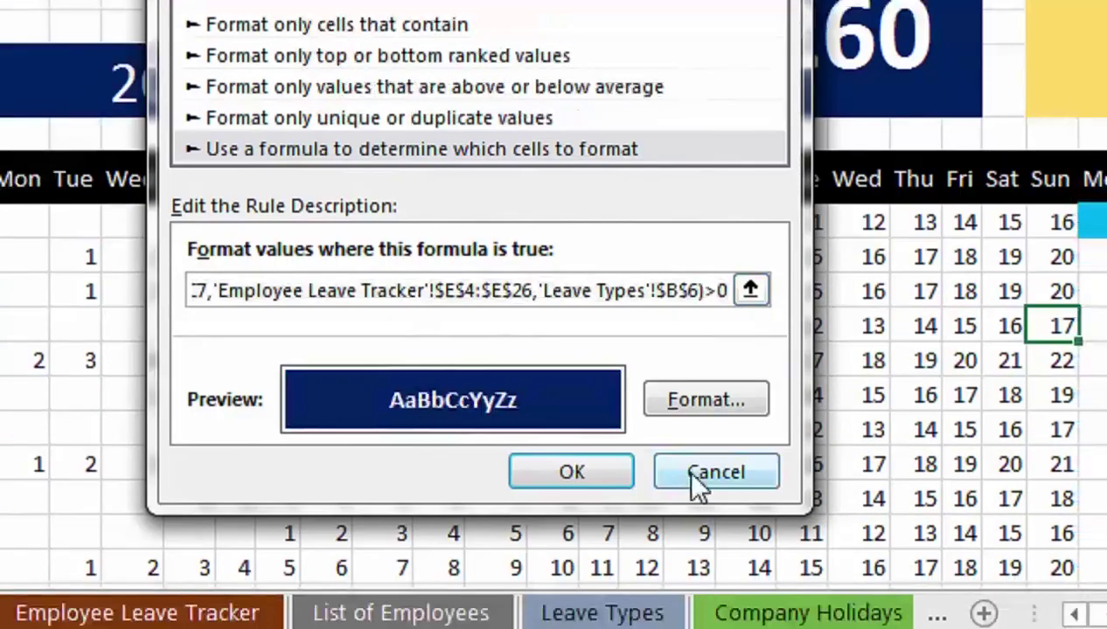
left_click(685, 470)
left_click(435, 218)
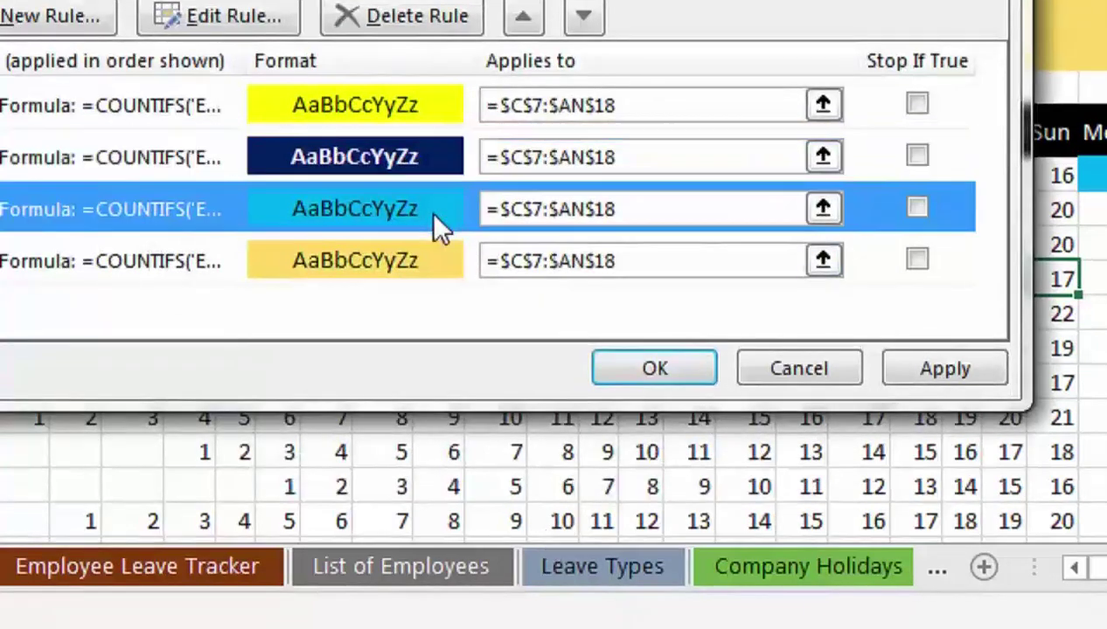
left_click(795, 375)
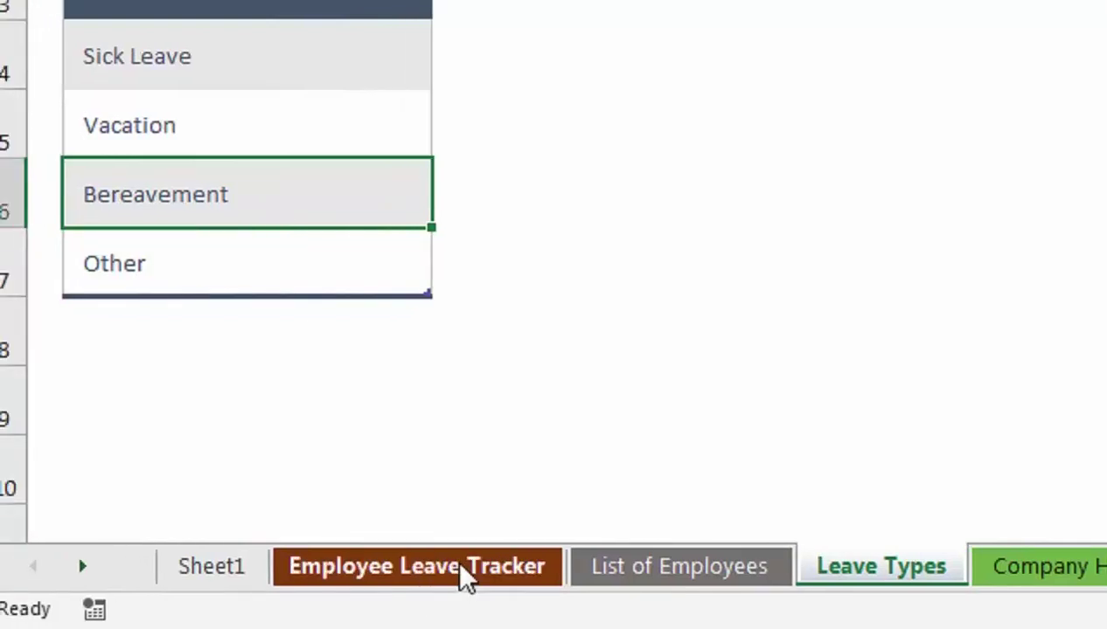
left_click(249, 579)
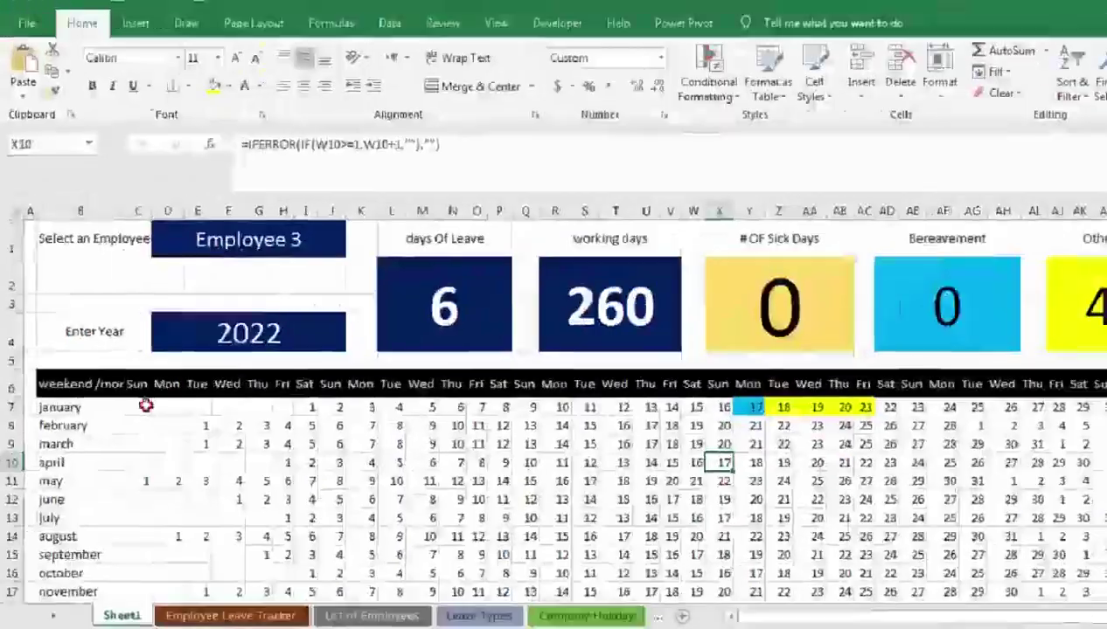
- For calendar range C7:AN18, change the light blue rule's leave type reference to 'Leave Types'!$B$6 and apply it
left_click_drag(255, 473, 998, 557)
scroll(710, 202, "up", 1)
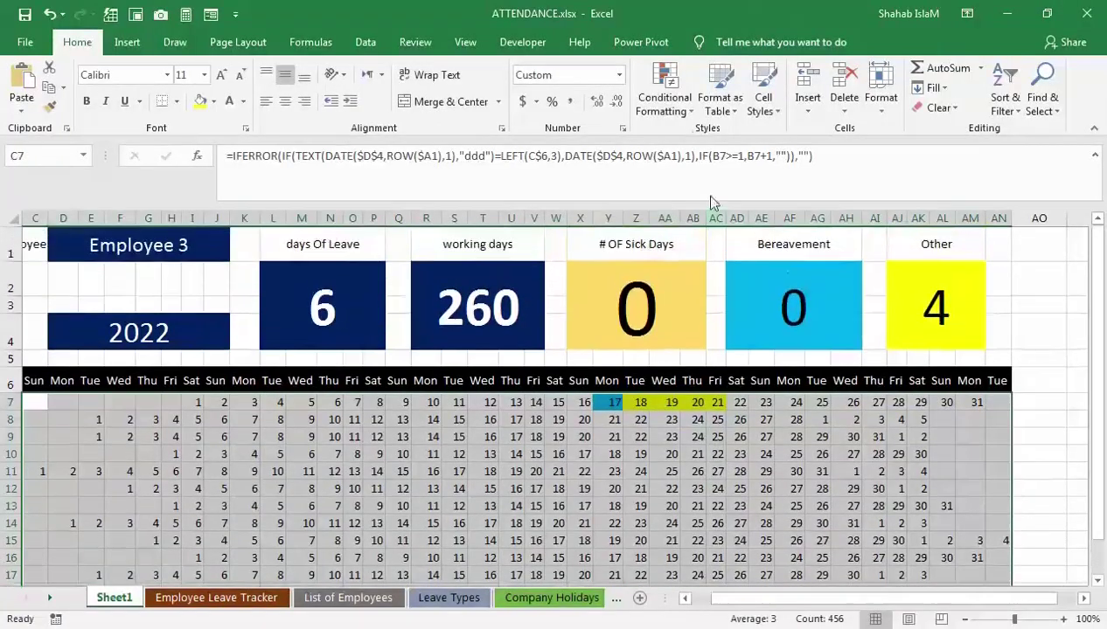
left_click(665, 92)
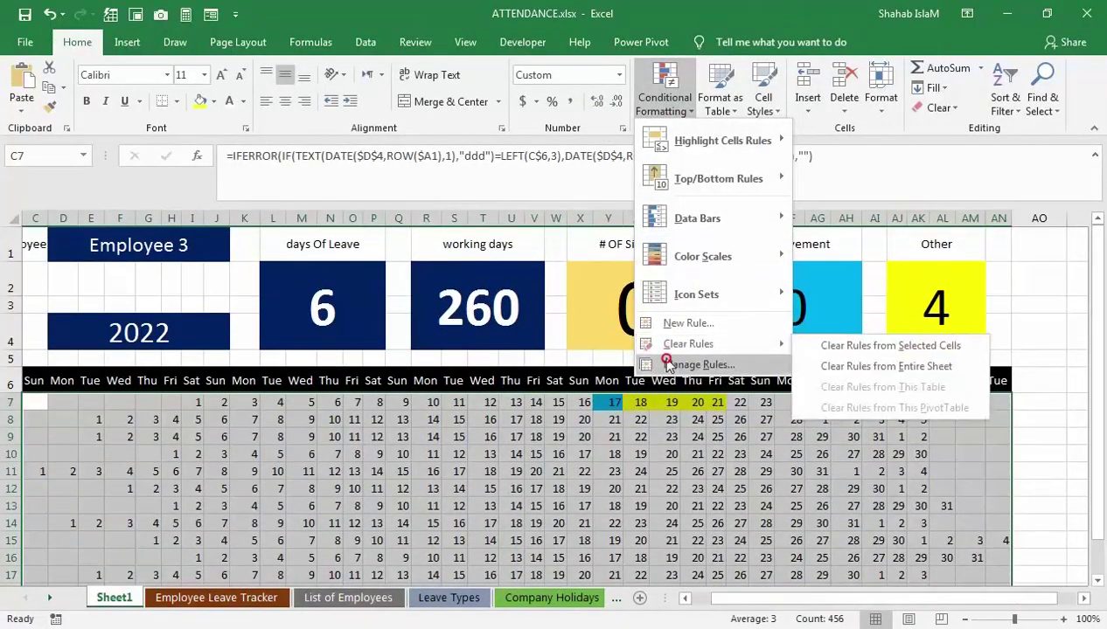
left_click(670, 365)
left_click(305, 412)
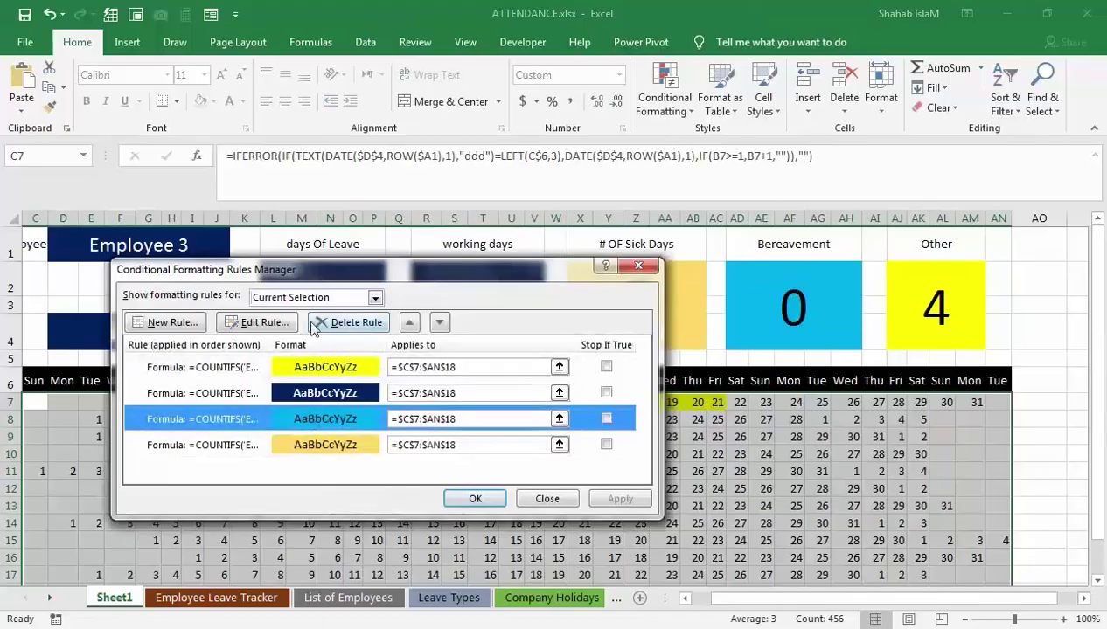
left_click(281, 324)
left_click_drag(449, 437, 483, 434)
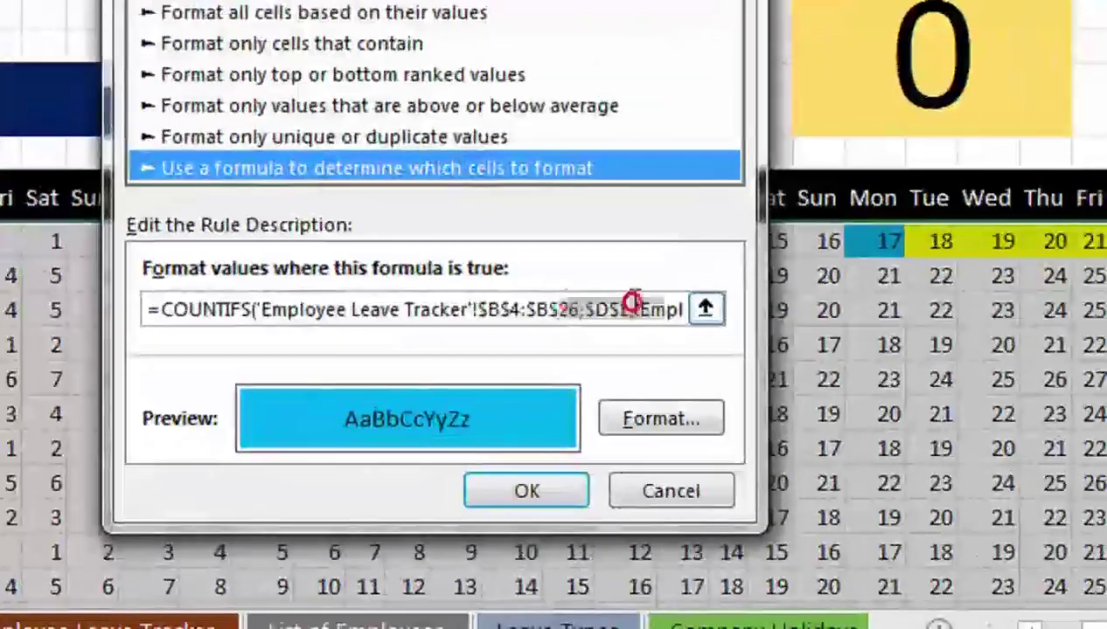
left_click_drag(632, 301, 717, 315)
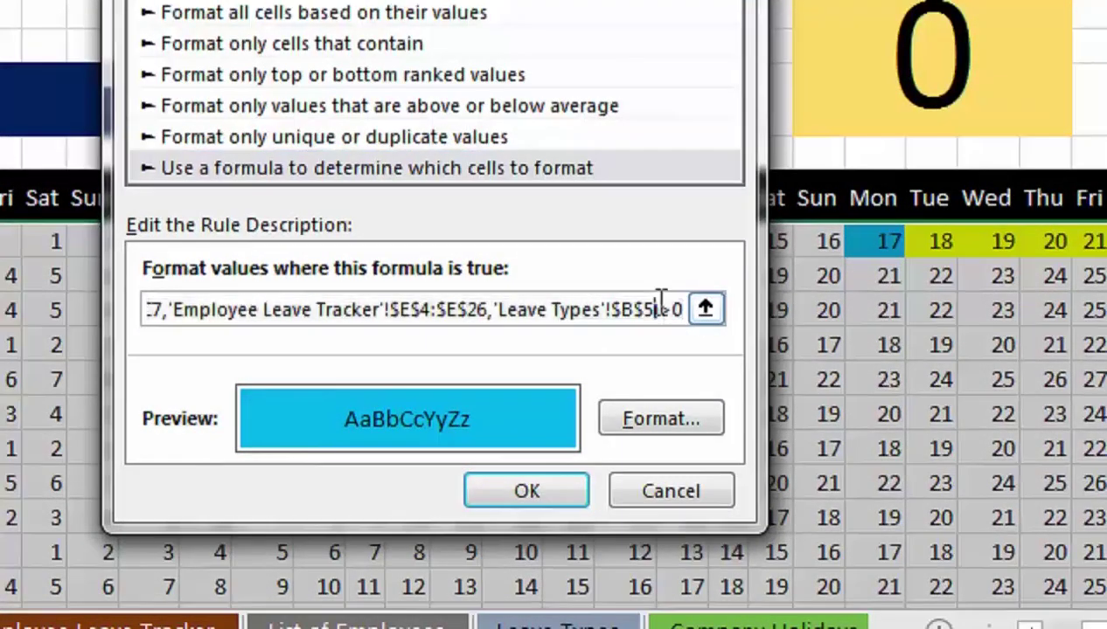
key("BackSpace")
type("6")
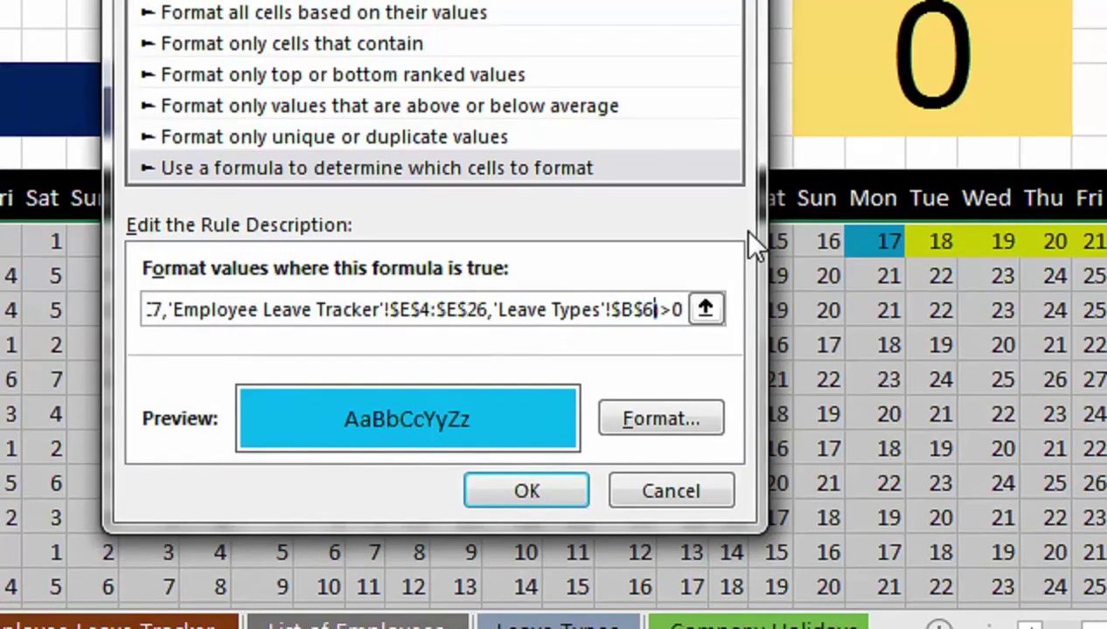
left_click(514, 485)
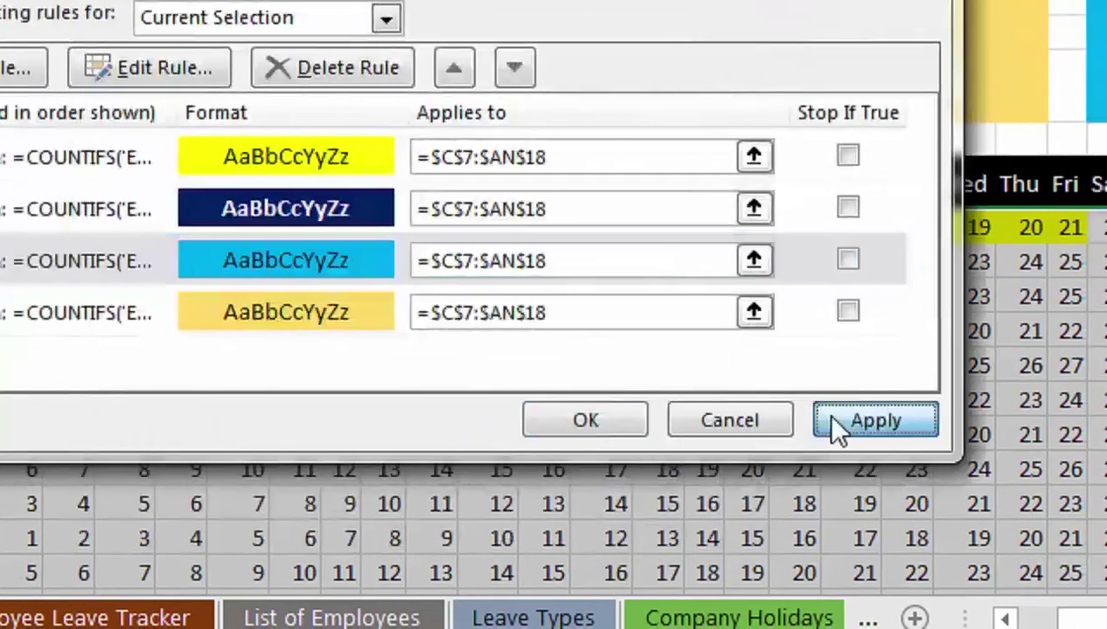
left_click(857, 426)
- Change the dark blue conditional formatting rule's leave type reference to 'Leave Types'!$B$5
left_click(310, 219)
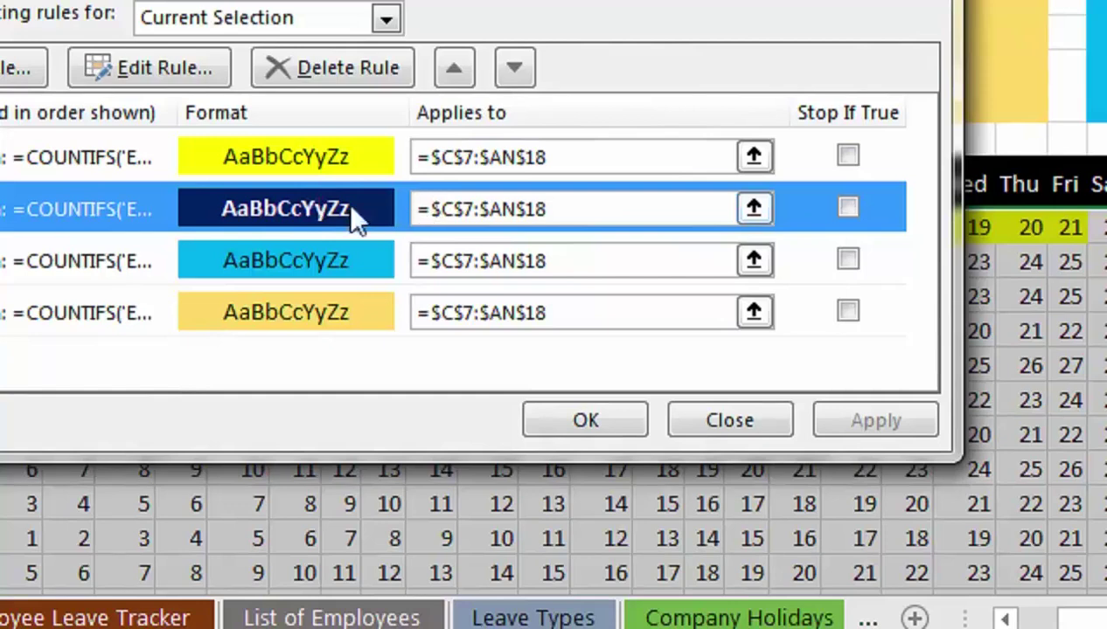
left_click(149, 67)
left_click(753, 371)
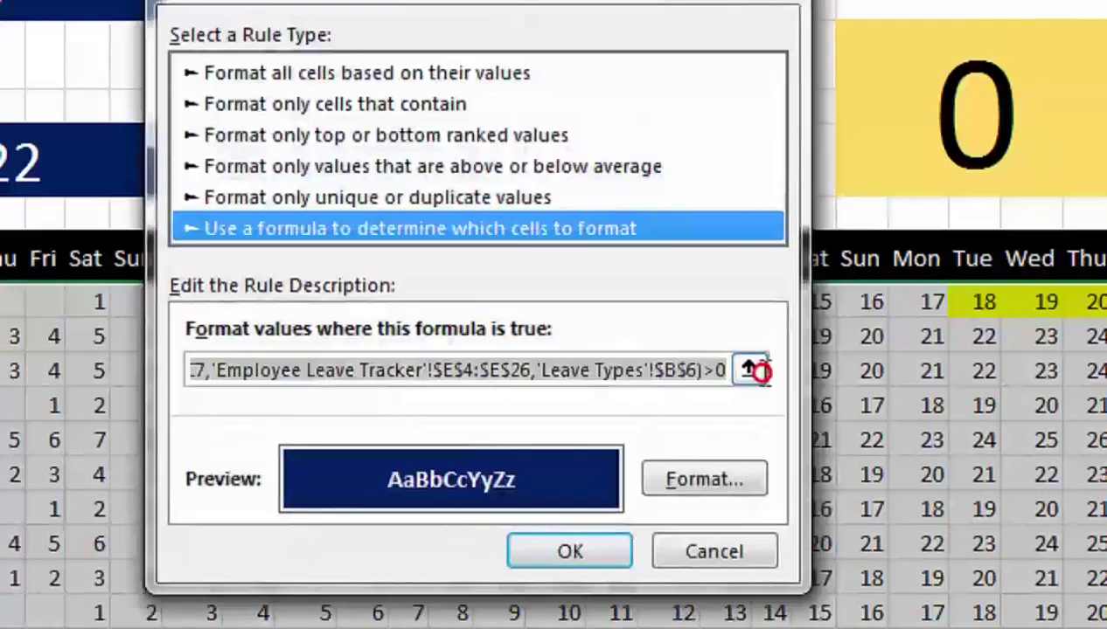
left_click(715, 370)
left_click(699, 370)
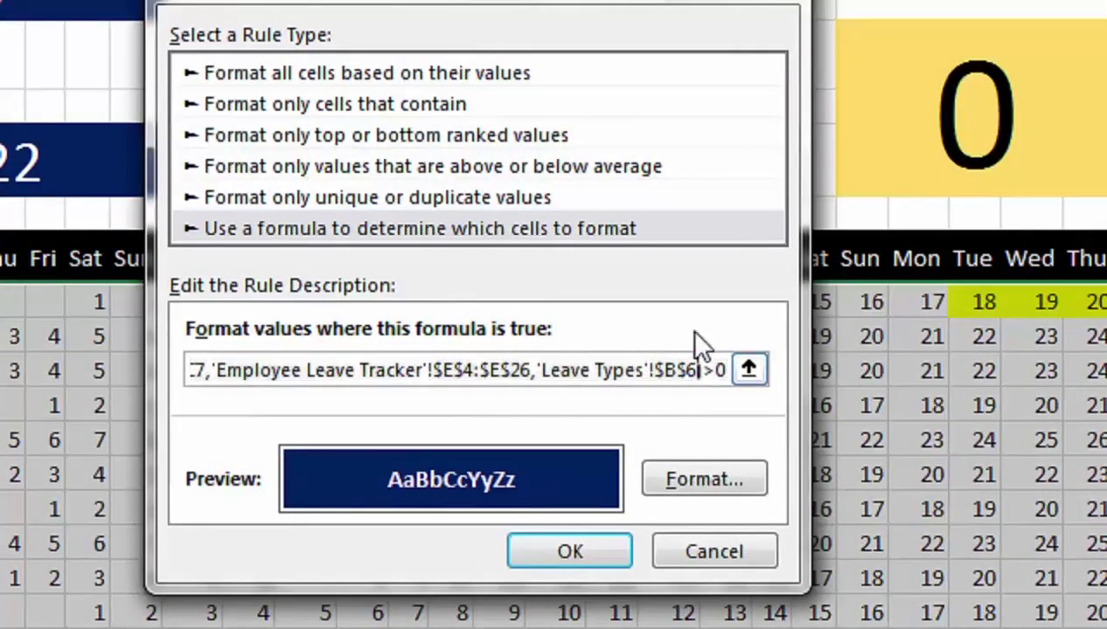
key("BackSpace")
type("5")
left_click(570, 551)
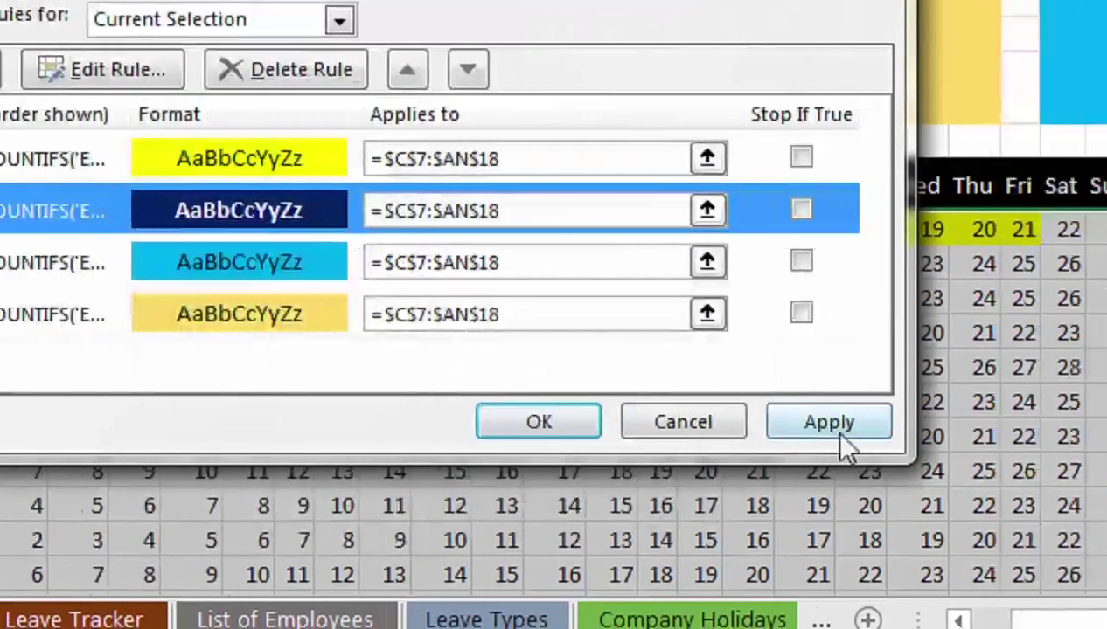
- Apply the edited dark blue rule to the calendar and close the conditional formatting rules manager
left_click(942, 442)
left_click(525, 423)
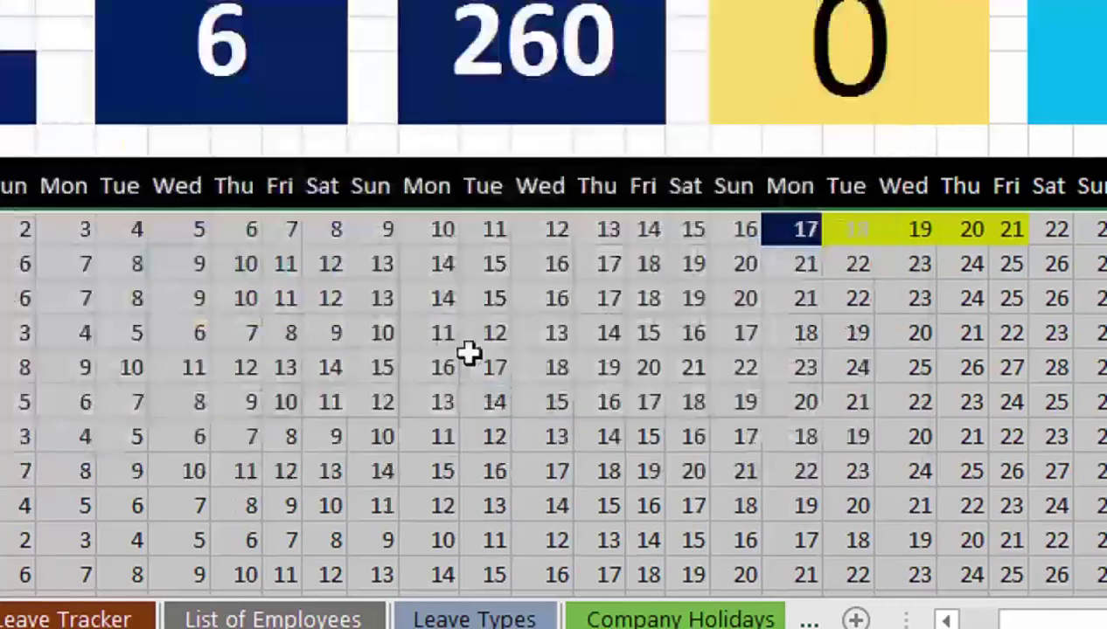
left_click(647, 300)
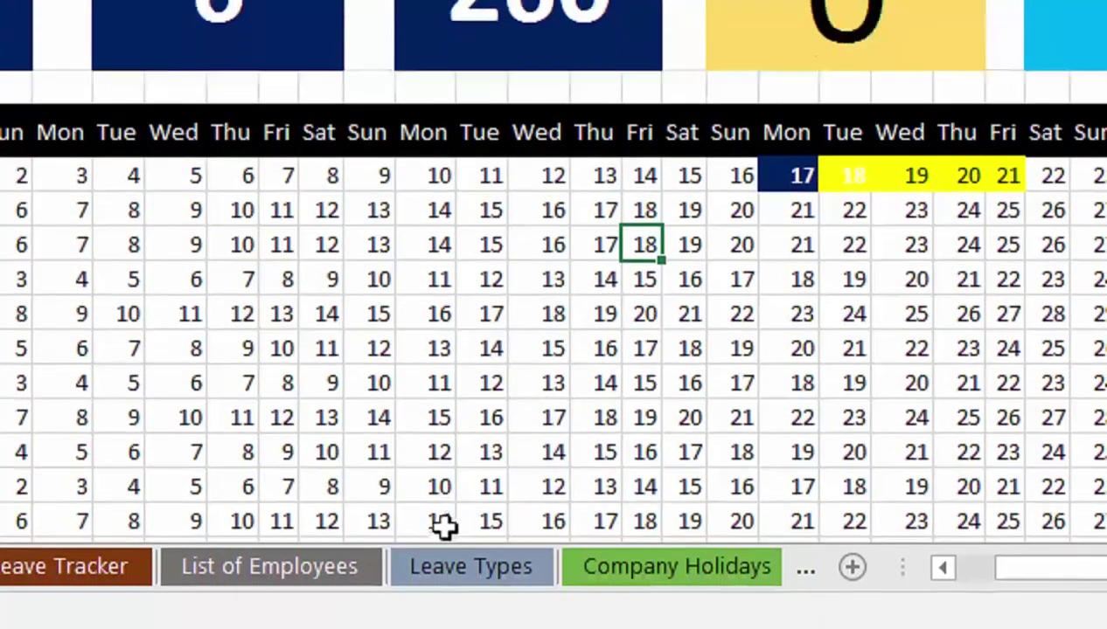
- Review the Leave Types list, return to Sheet1 and check the # OF Sick Days block for conditional formatting rules
left_click(474, 618)
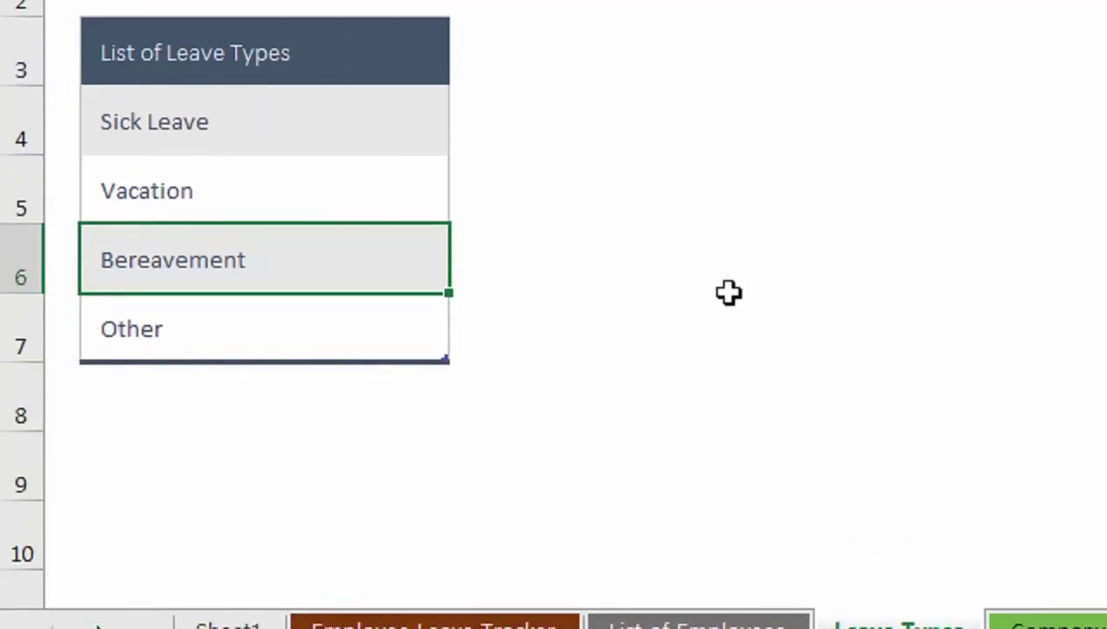
left_click(244, 573)
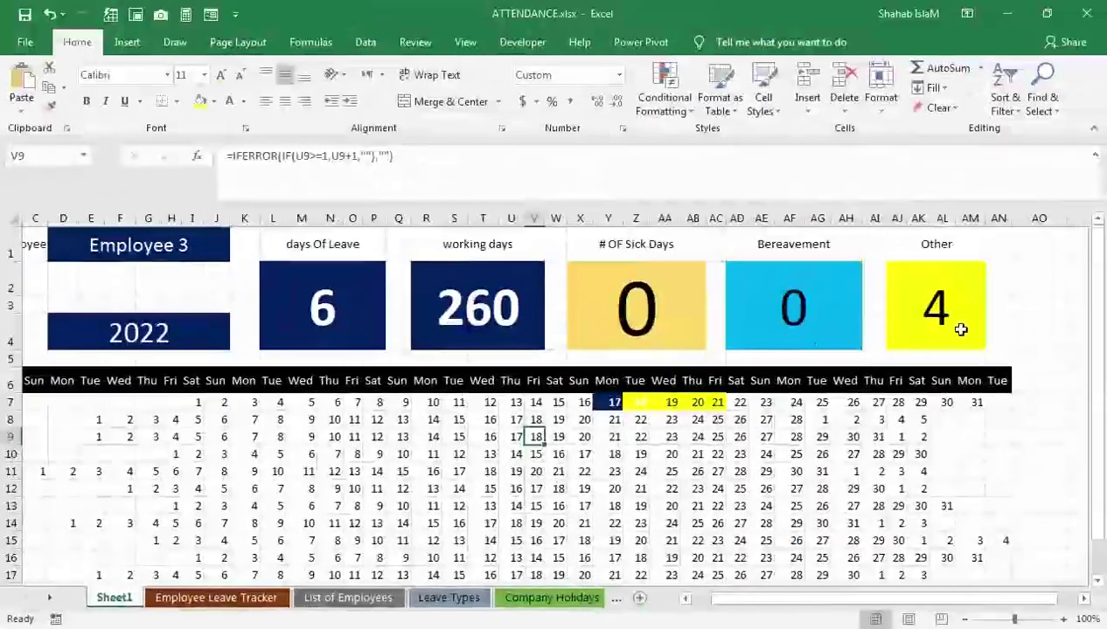
left_click(623, 286)
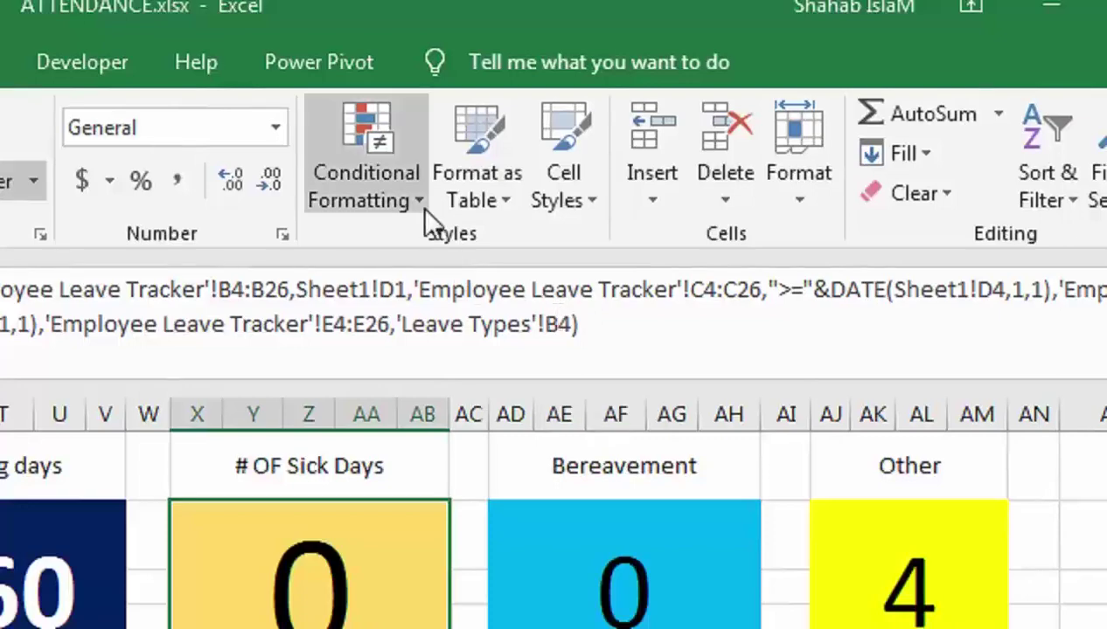
left_click(419, 206)
left_click(401, 447)
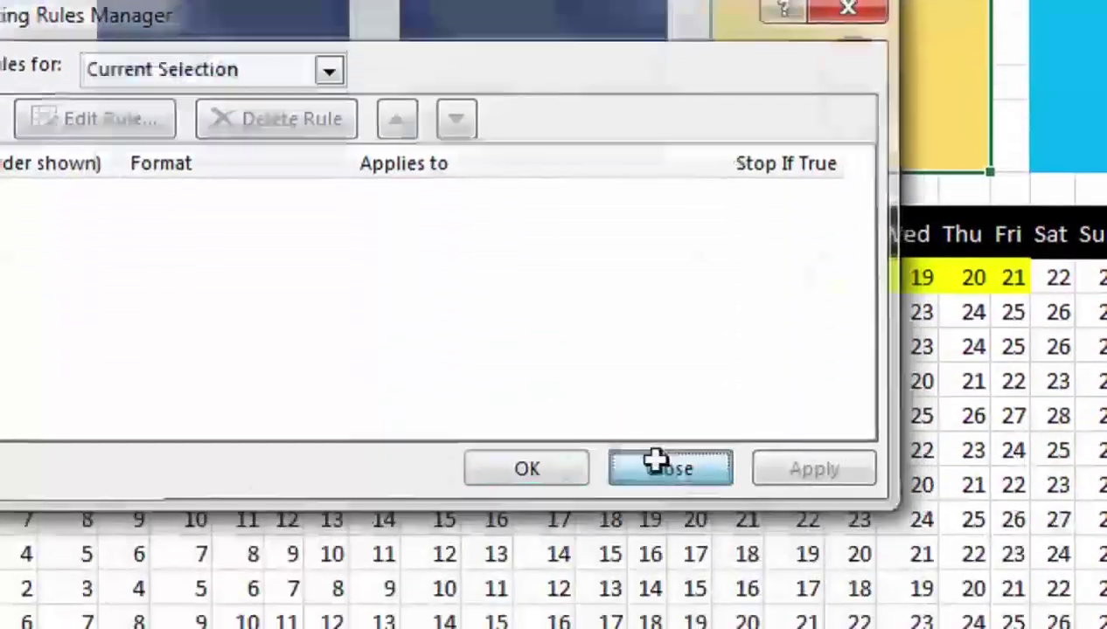
left_click(656, 463)
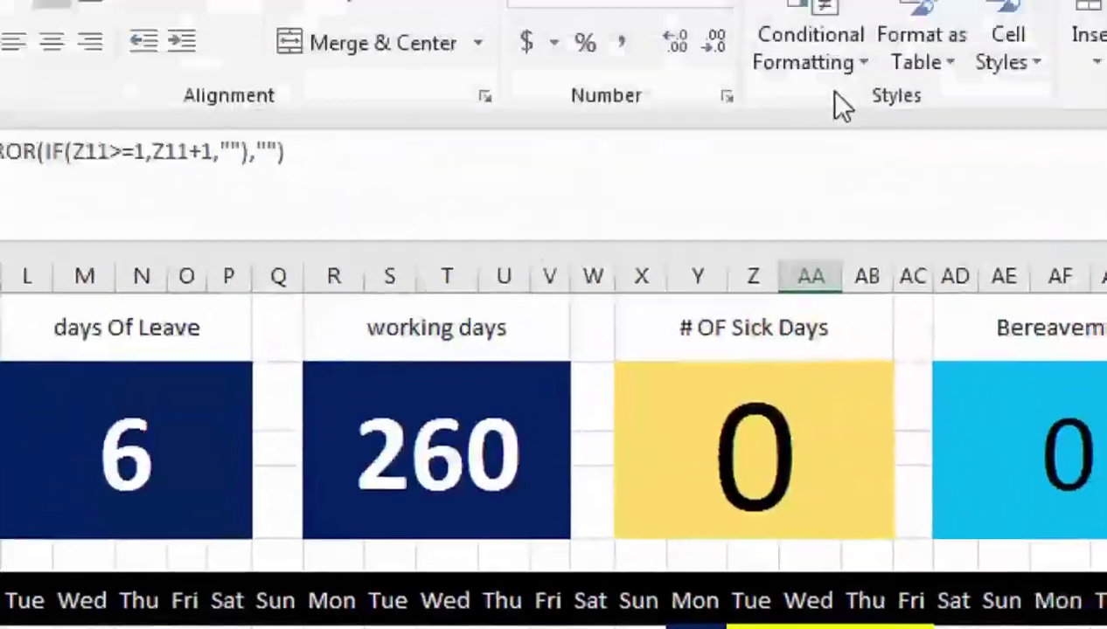
- Examine the leave type reference in the calendar's gold conditional formatting rule without changing it
left_click(847, 70)
left_click(843, 566)
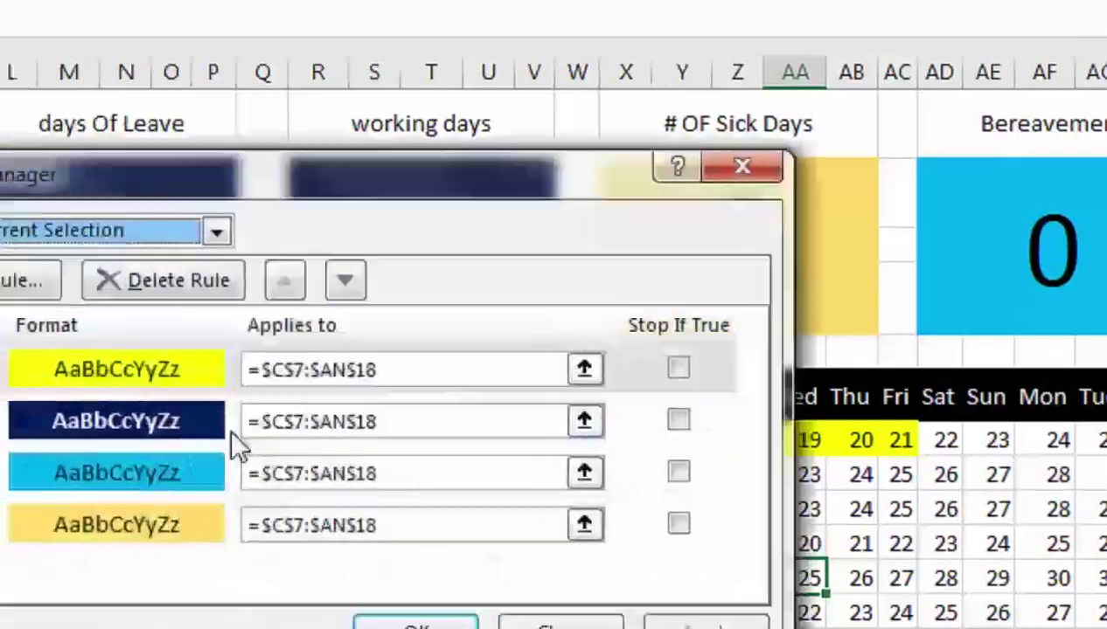
left_click(52, 525)
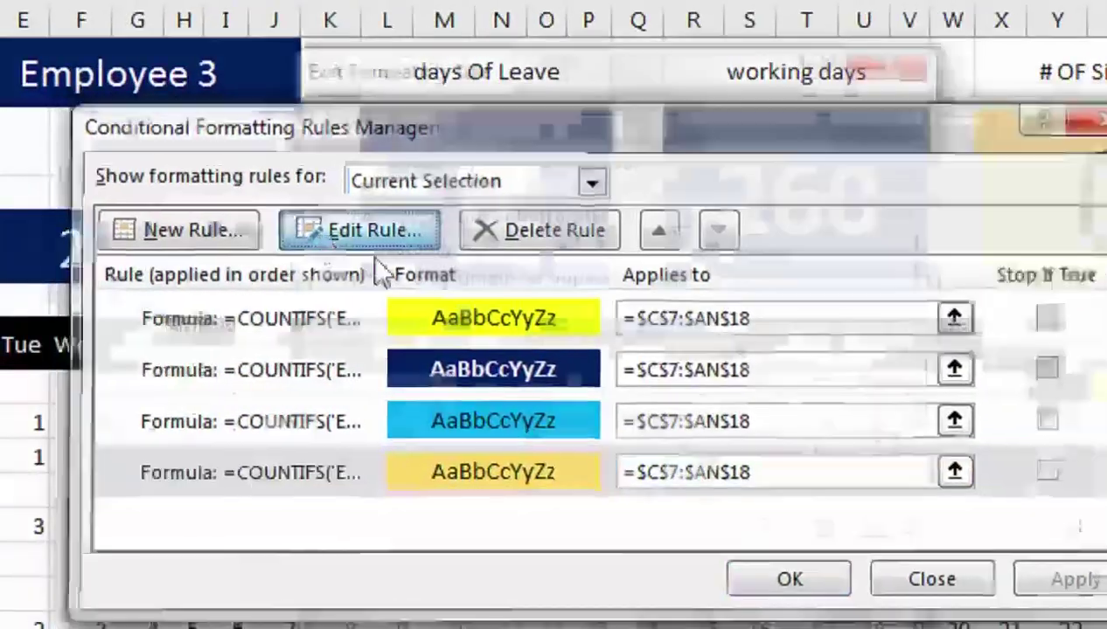
left_click(375, 238)
left_click(858, 436)
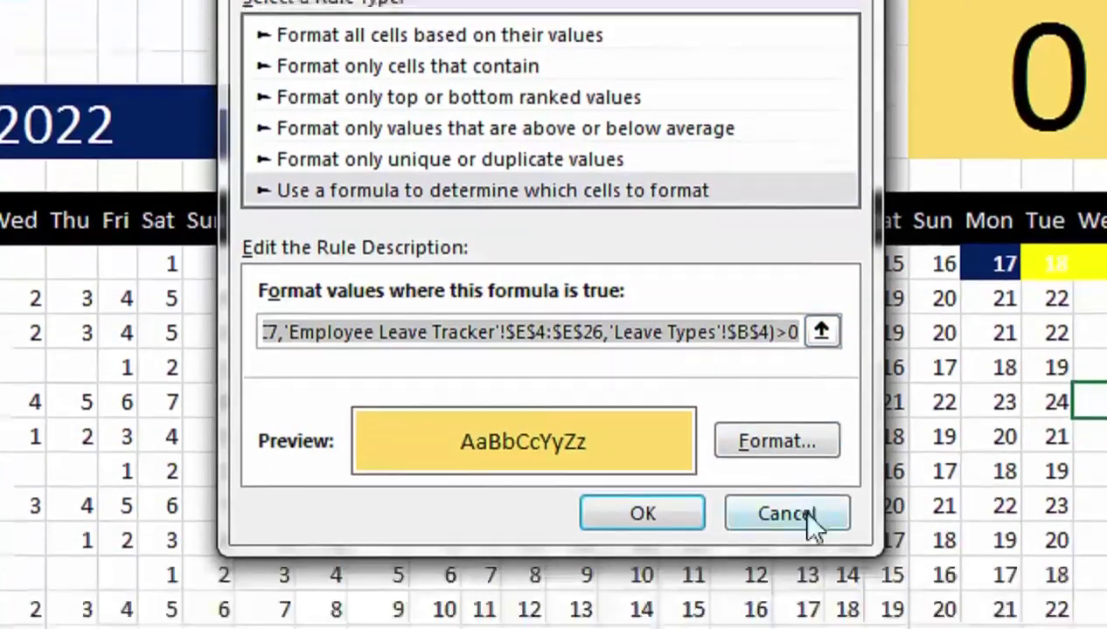
left_click(809, 615)
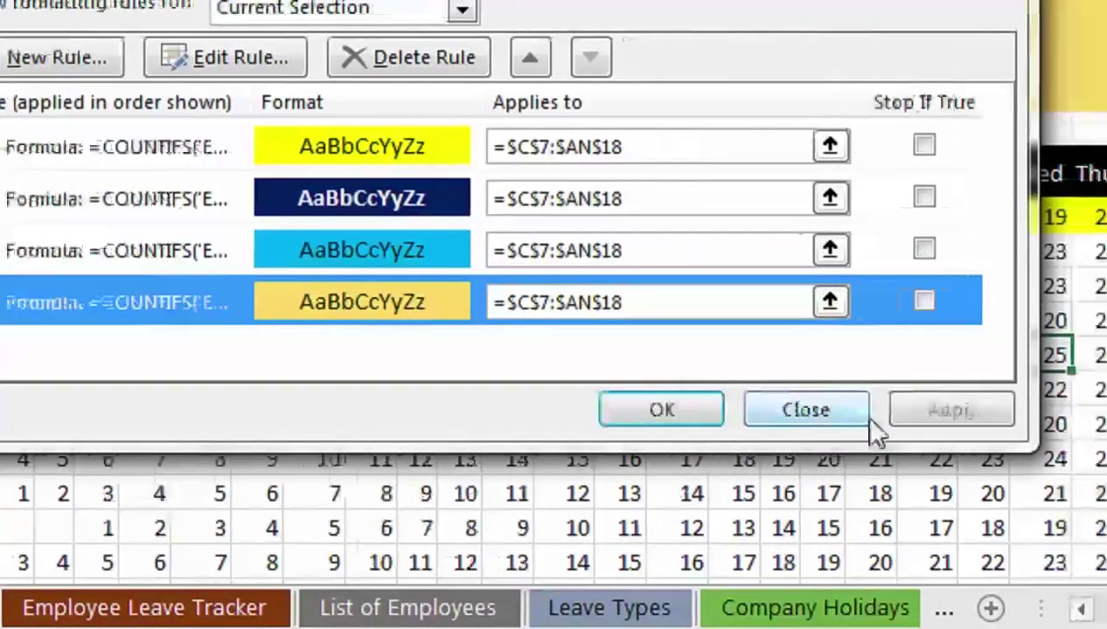
left_click(866, 418)
- Set the employee selection in D1 to Employee 1 to check the leave colors in the calendar
left_click(944, 358)
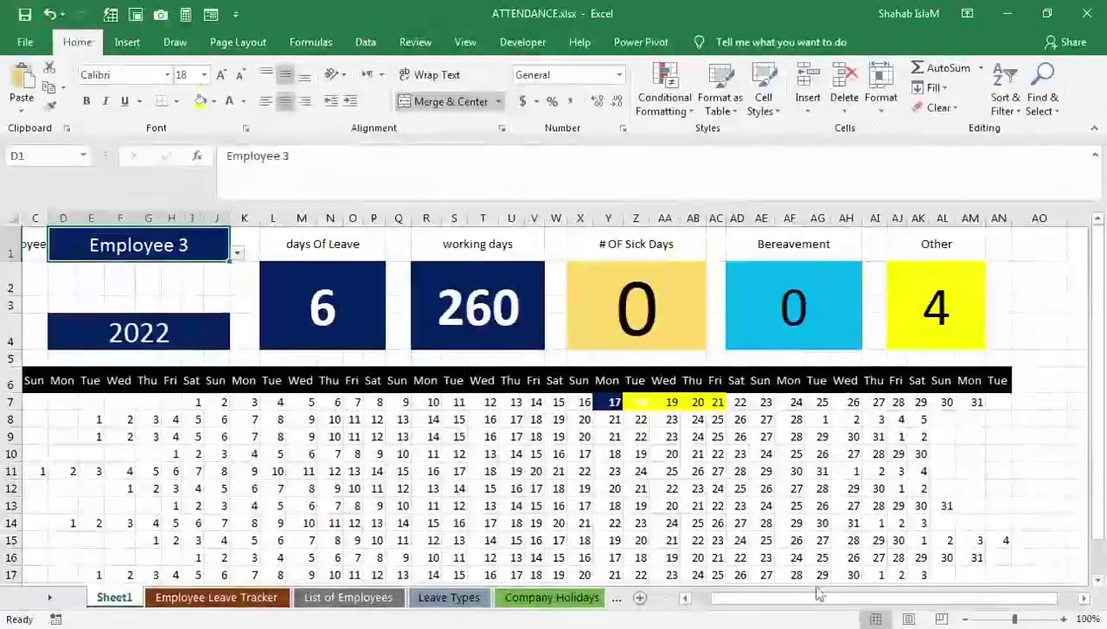
left_click_drag(791, 600, 719, 599)
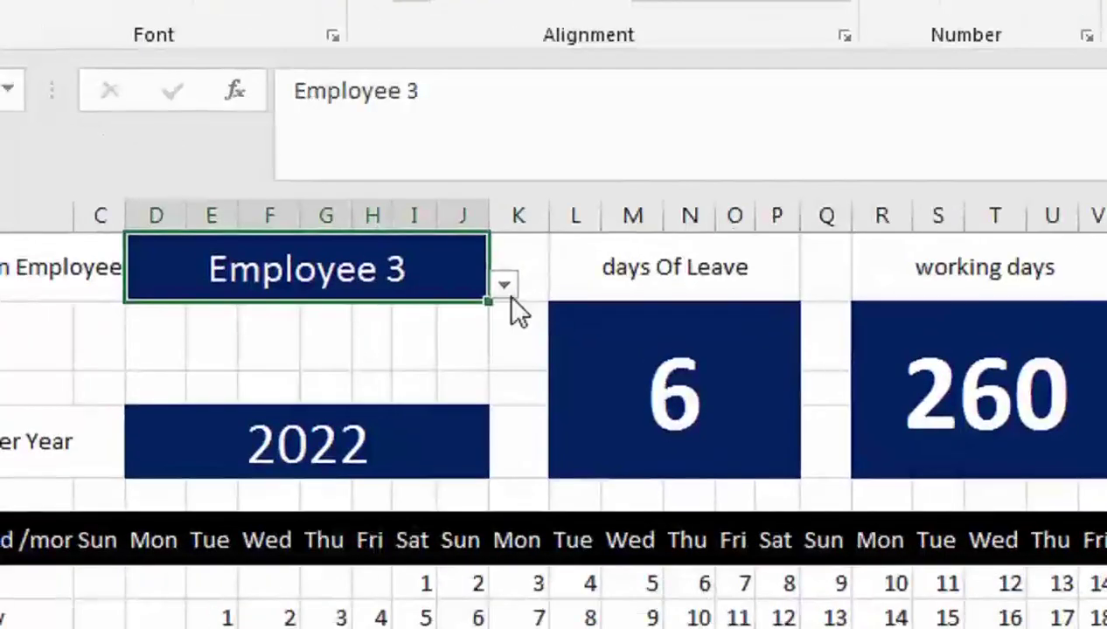
left_click(330, 254)
left_click(188, 269)
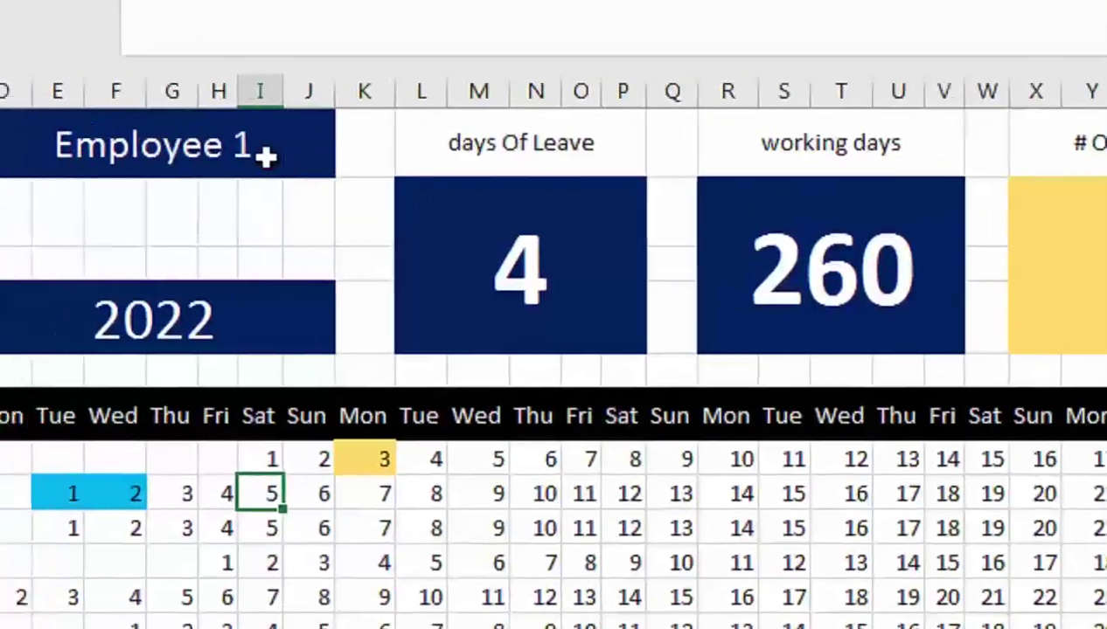
left_click(264, 155)
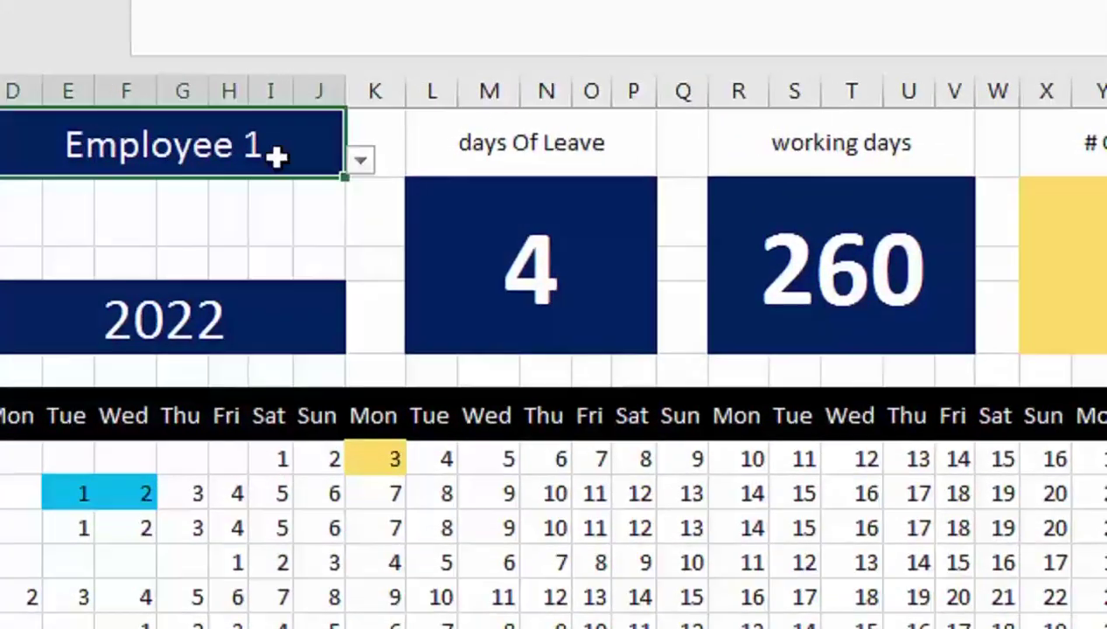
left_click(780, 570)
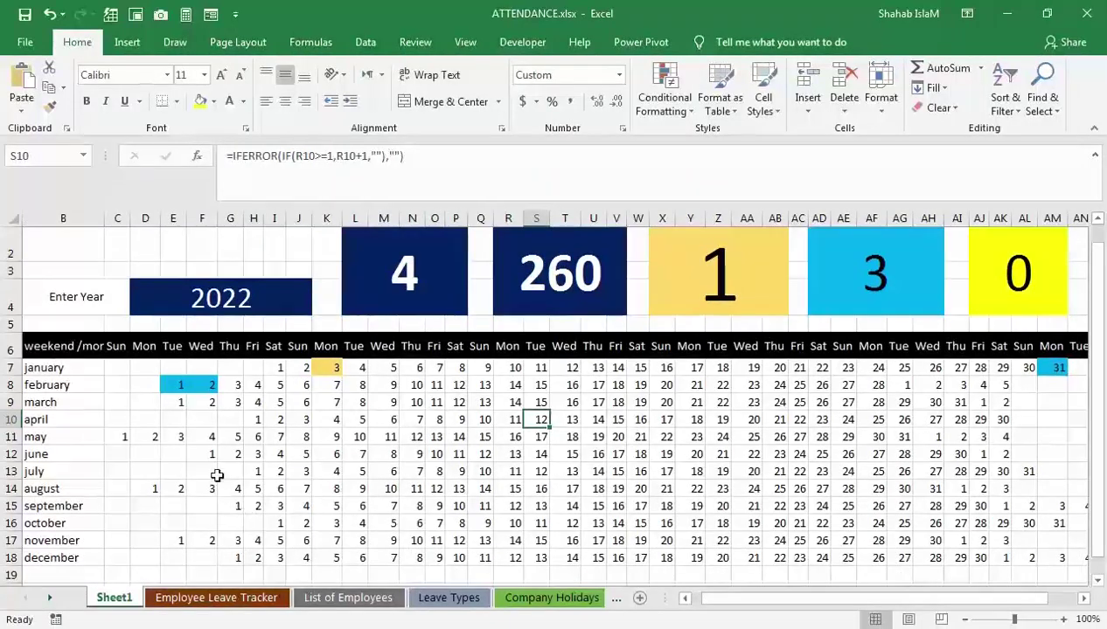
- Begin a new formula-based conditional formatting rule for calendar range C7:AN18
left_click_drag(120, 362, 531, 370)
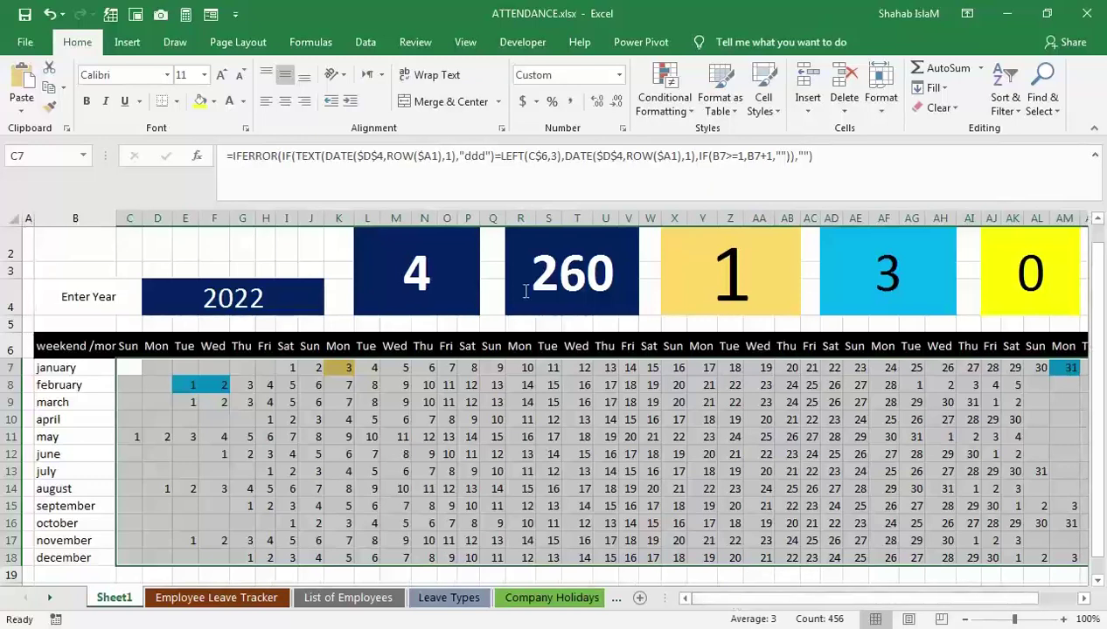
left_click(675, 116)
left_click(683, 326)
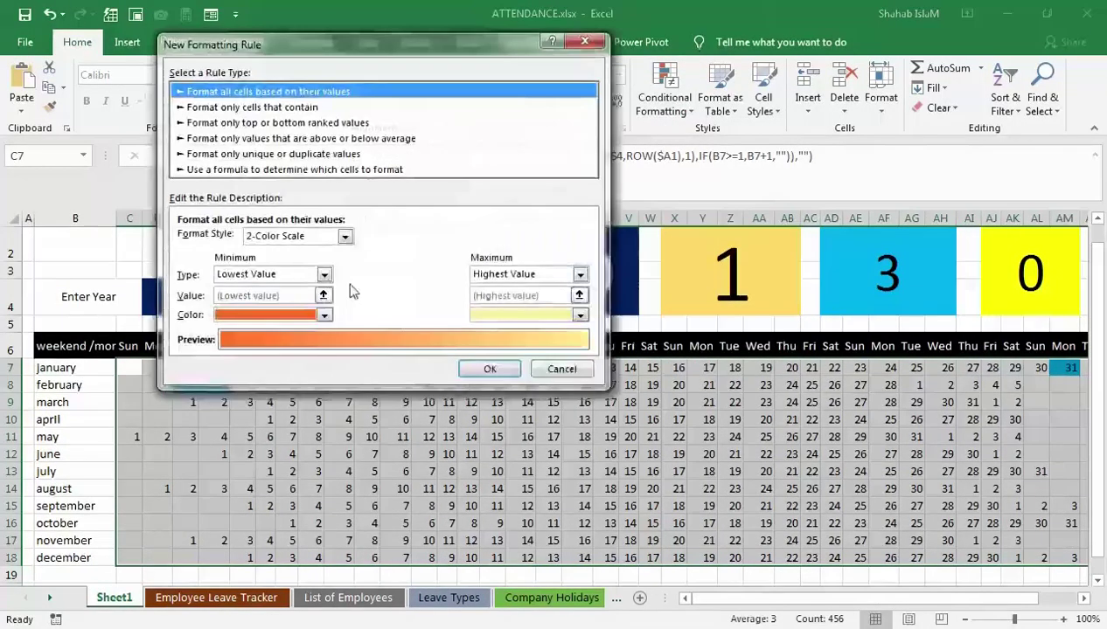
left_click_drag(283, 46, 518, 337)
left_click(518, 463)
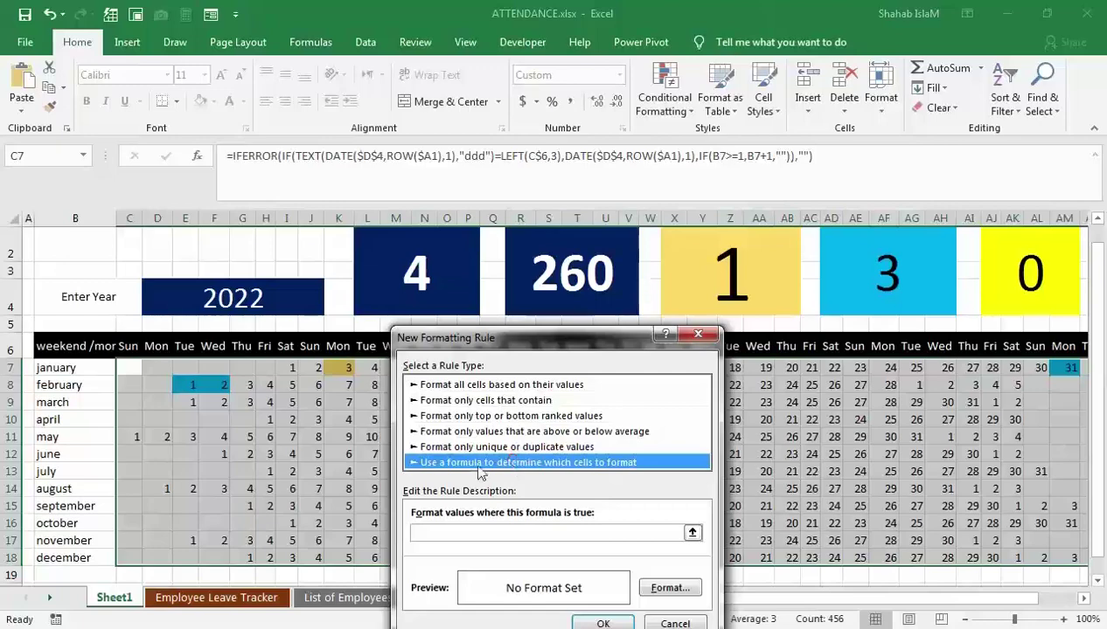
left_click(475, 540)
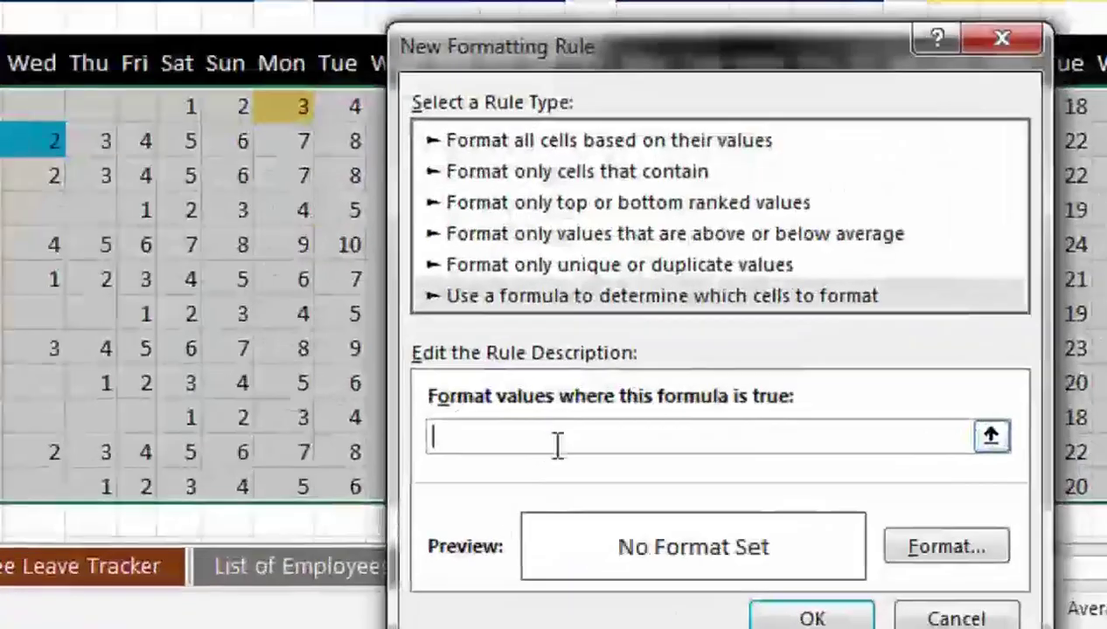
- Enter the rule's weekend test as =OR(LEFT(C$6)="S", with only the row locked, and open a COUNTIF( as the second condition
type("=OR(LEFT(")
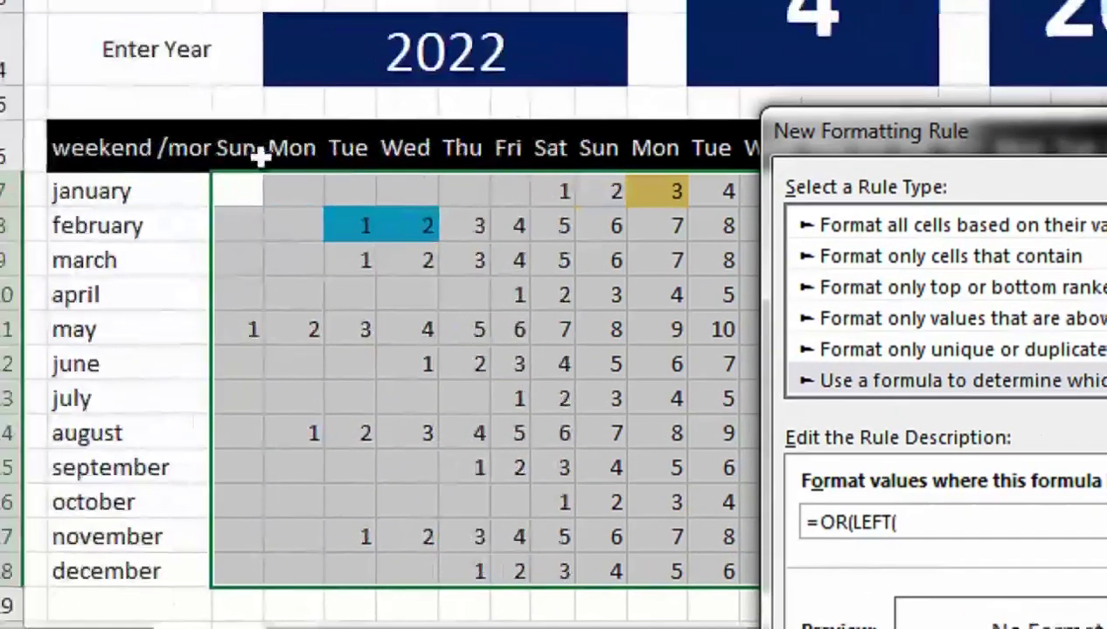
left_click(257, 156)
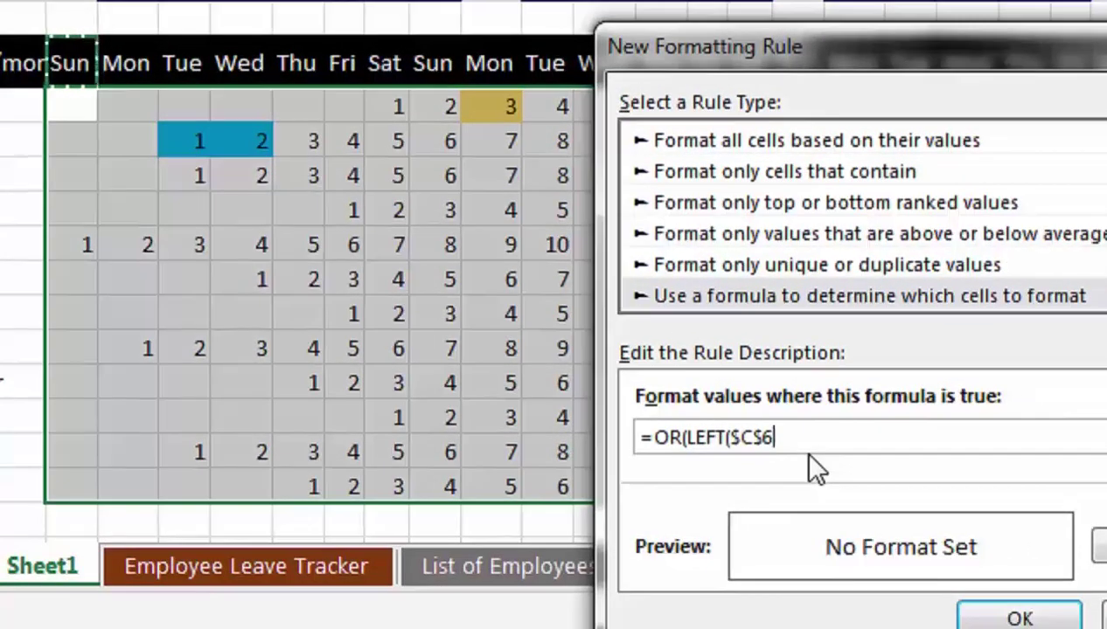
key("F4")
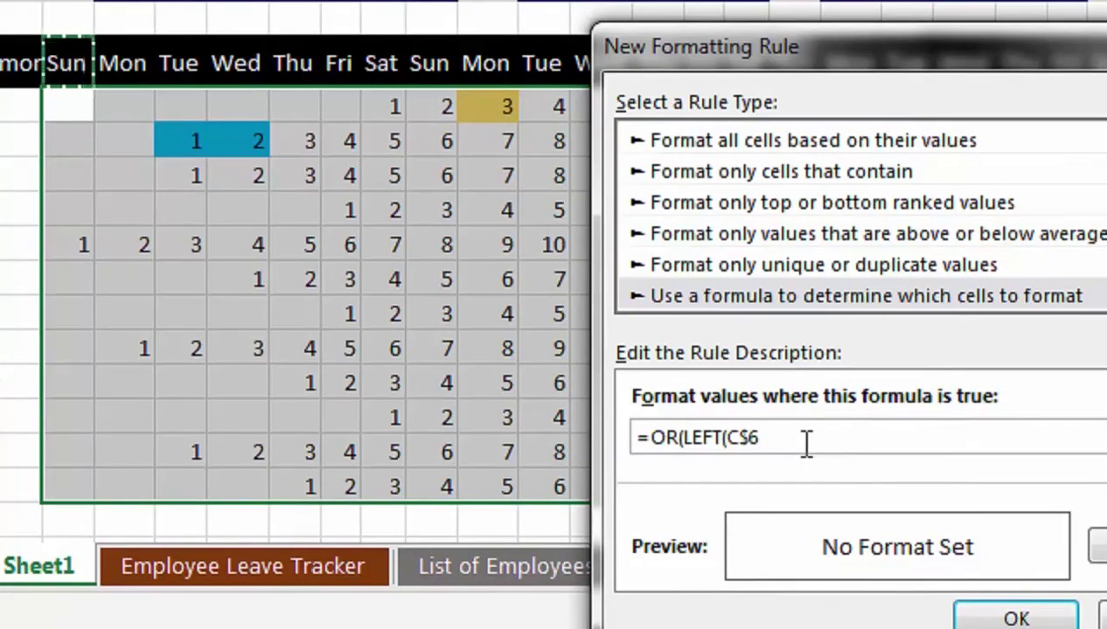
type(")=\"S\",COUNTIF(")
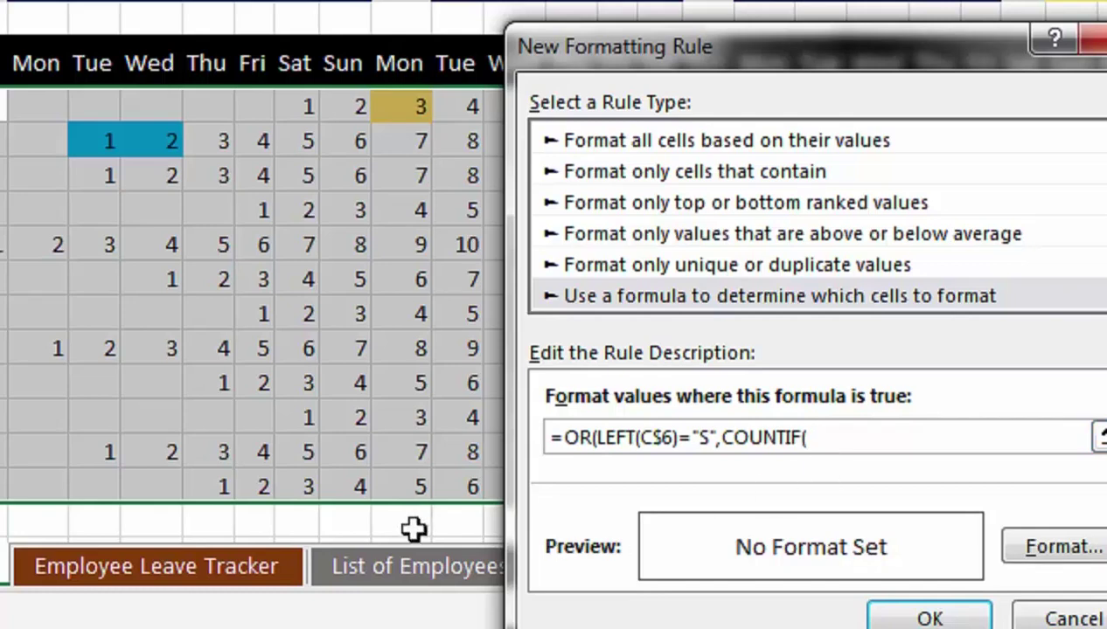
- Set the COUNTIF range to the holiday dates in 'Company Holidays'!$B$4:$B$9, followed by a comma
left_click(278, 570)
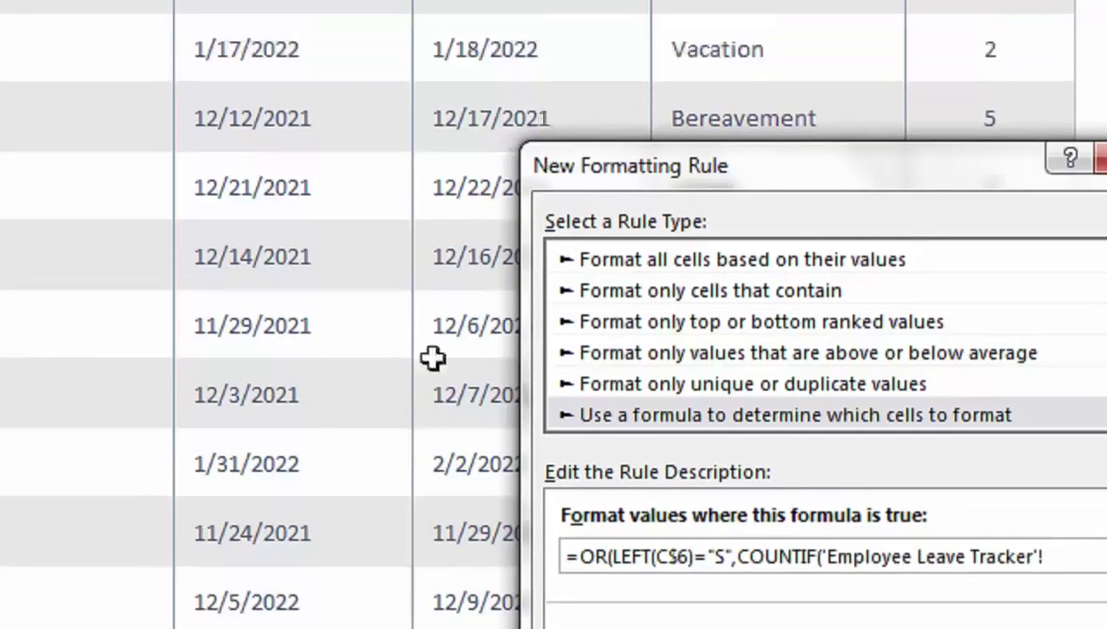
left_click(381, 590)
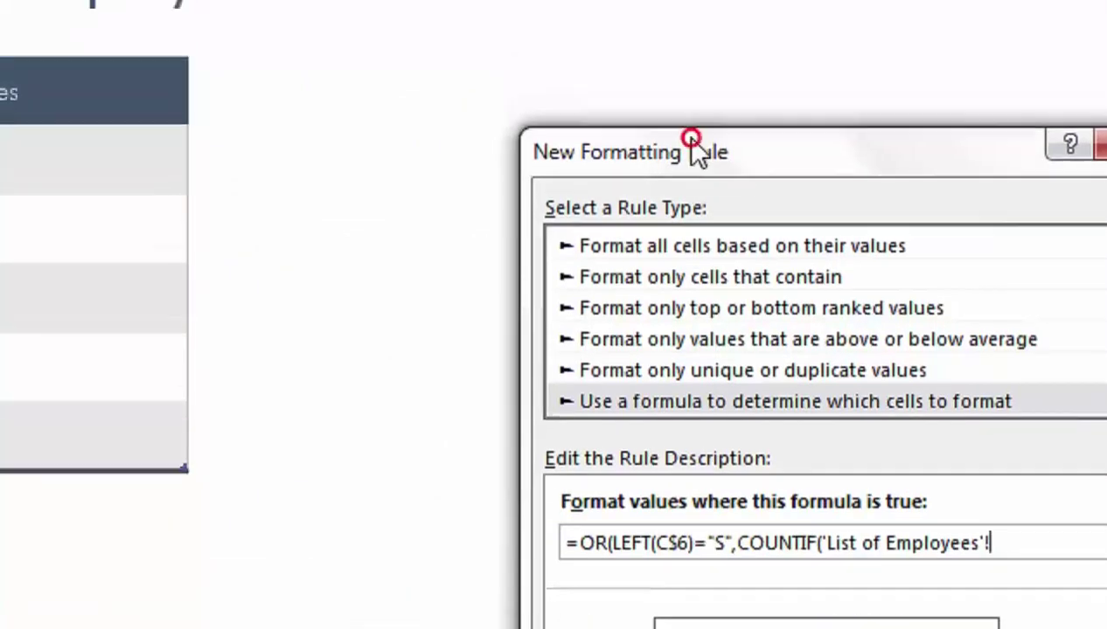
left_click(575, 578)
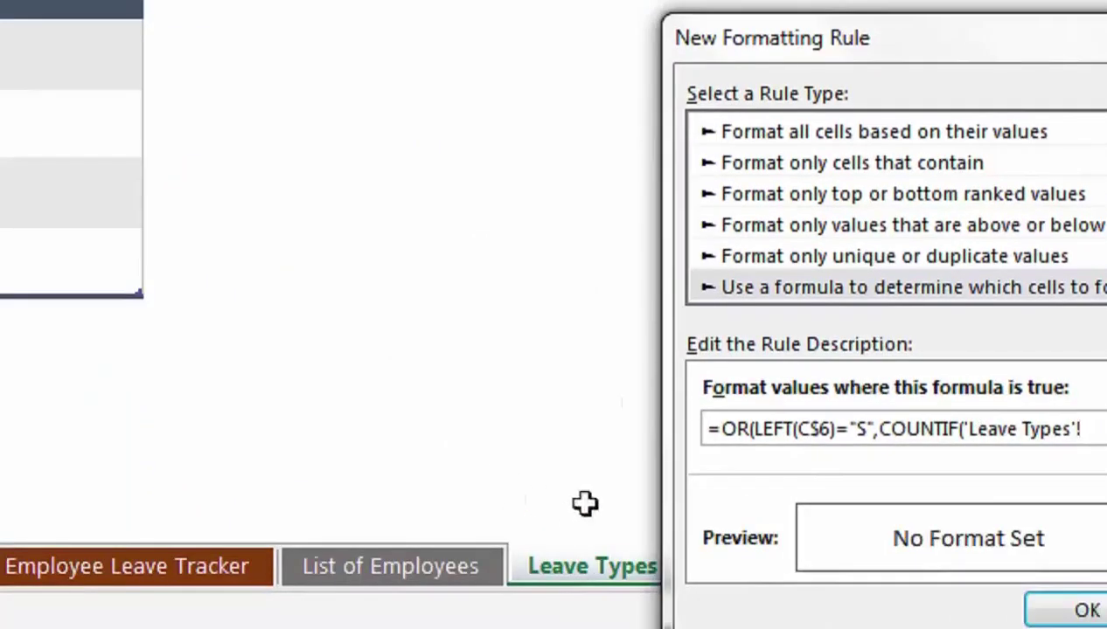
left_click(548, 581)
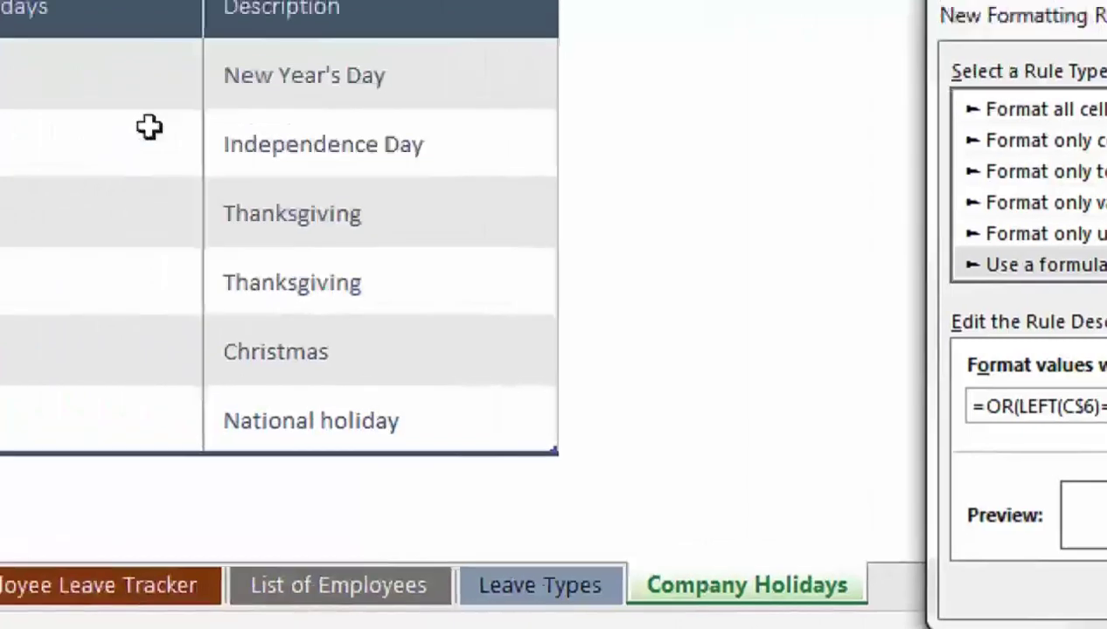
left_click(217, 114)
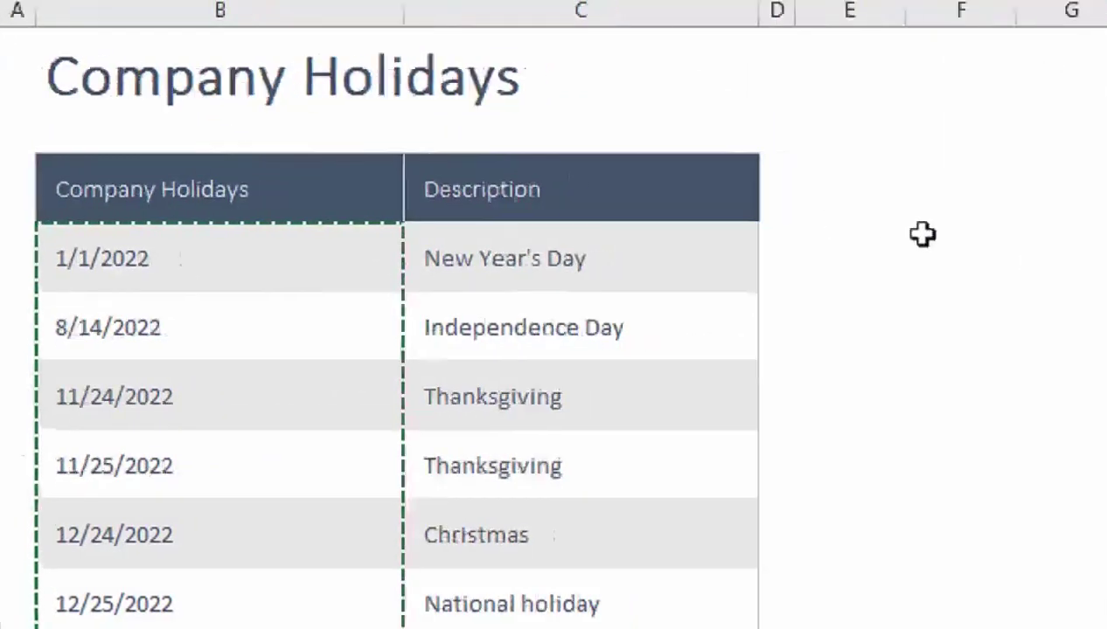
left_click_drag(1106, 206, 669, 200)
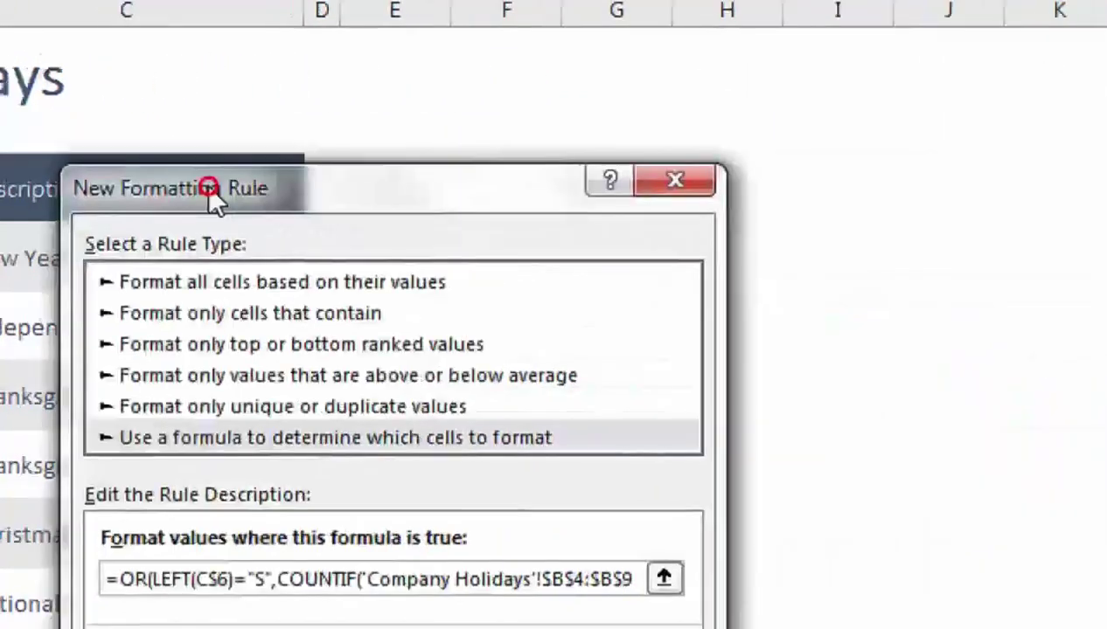
left_click_drag(214, 197, 5, 186)
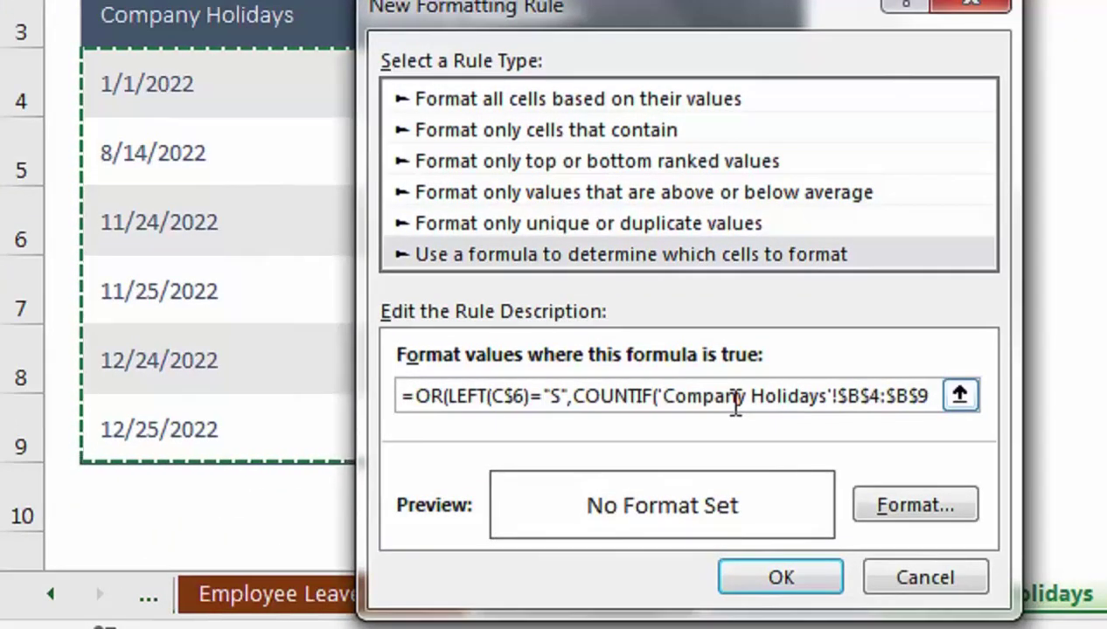
type(",")
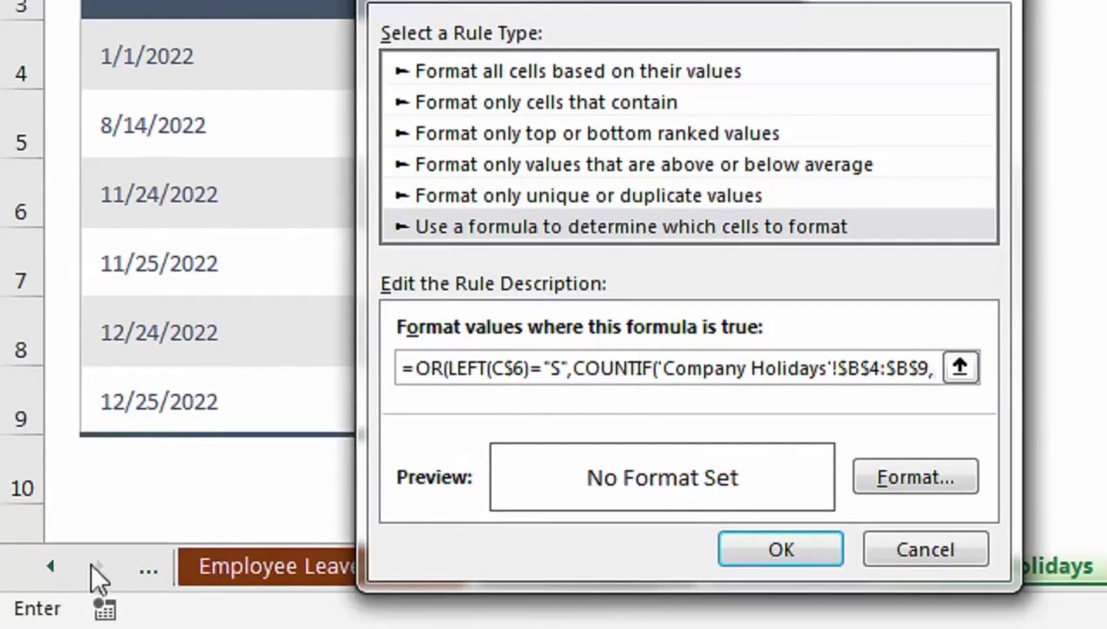
- Add the first calendar cell, Sheet1!C7, as the COUNTIF criterion with a fully relative reference
left_click(50, 568)
left_click(236, 570)
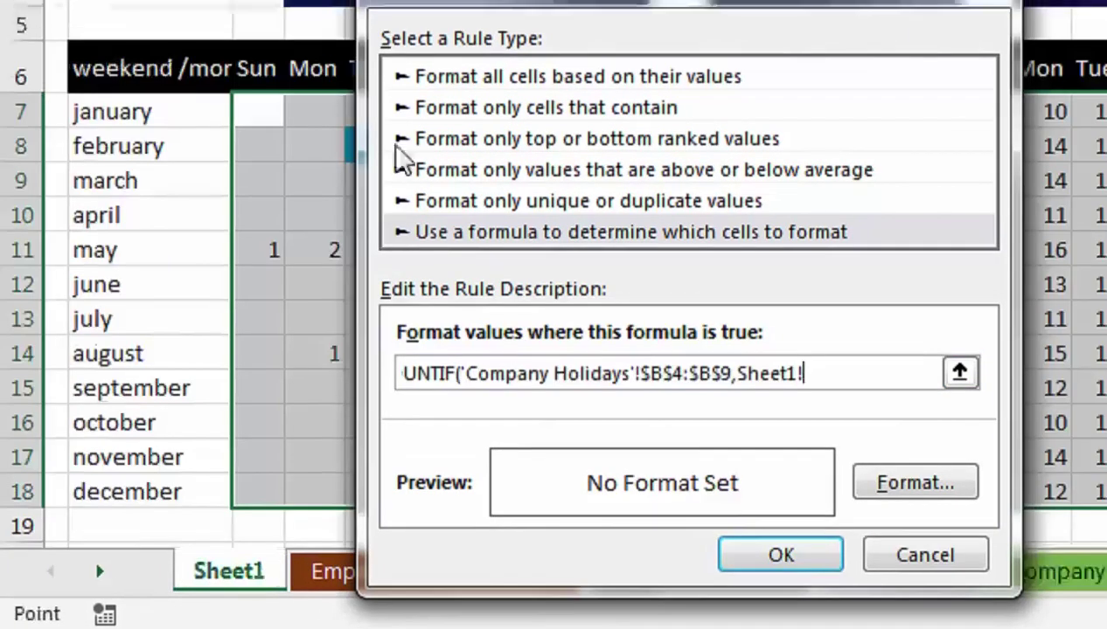
left_click(246, 112)
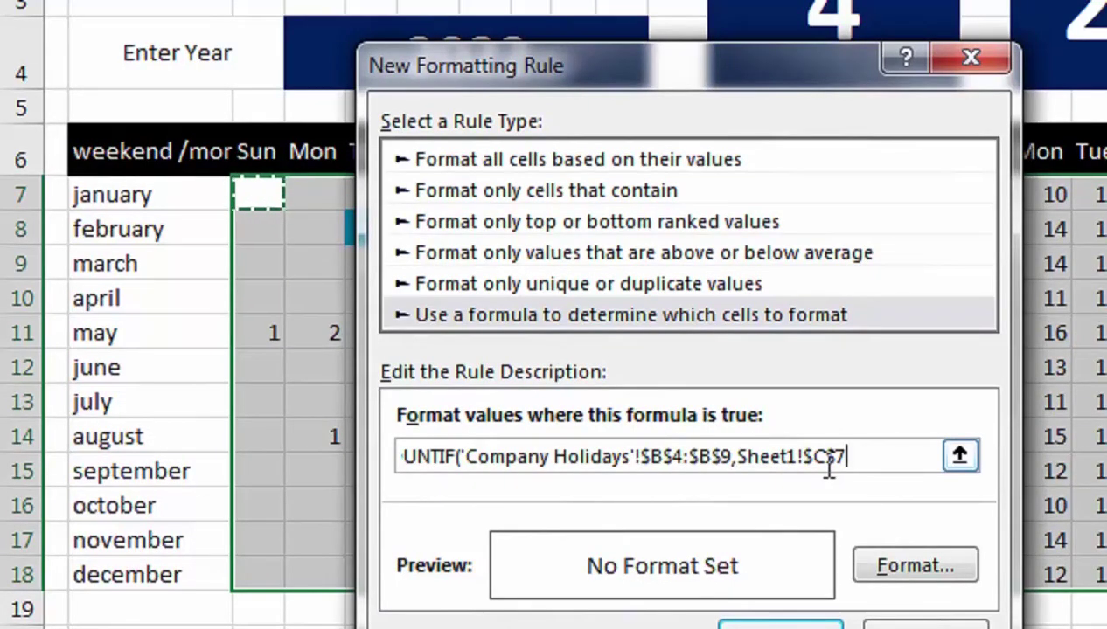
key("F4")
key("F4")
key("F4")
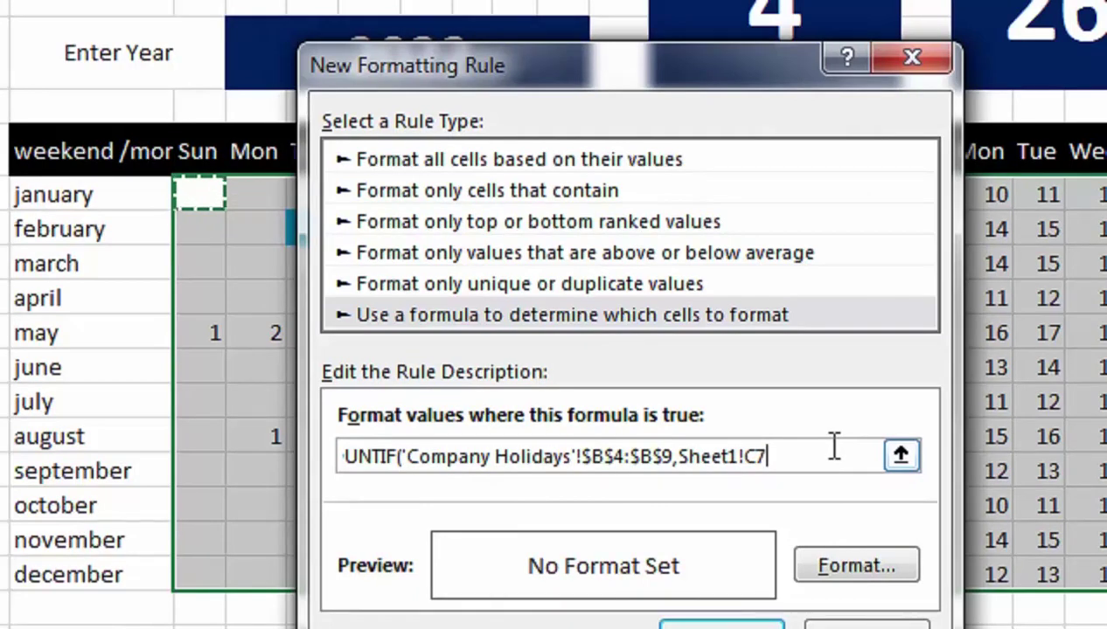
- Complete the rule formula with )>0) and format matching cells with a light gray fill and bold font
type(")>0)")
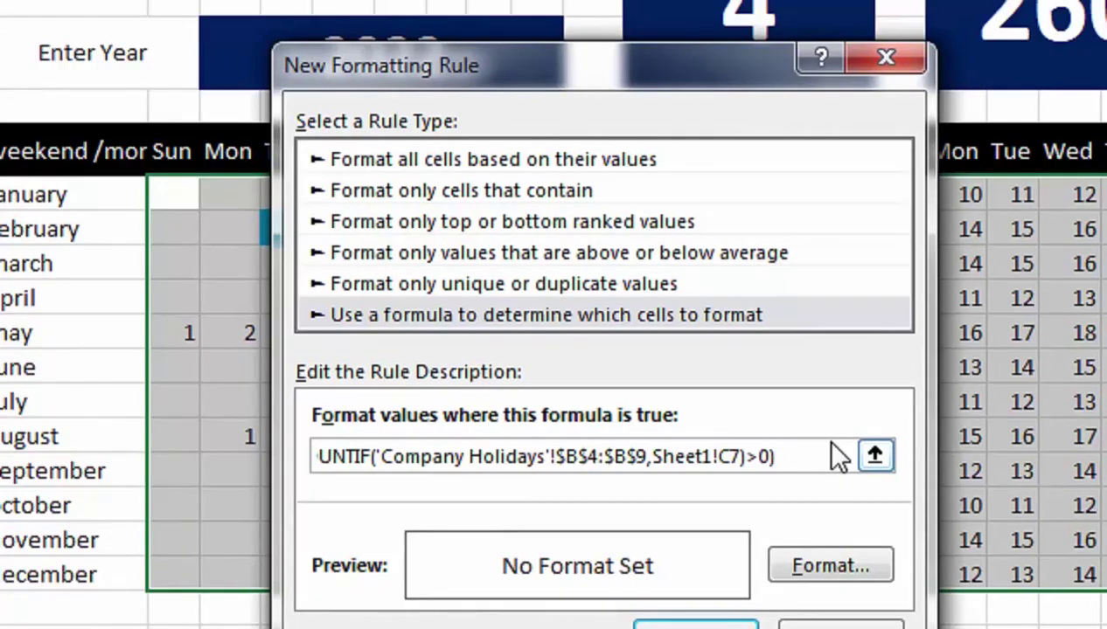
left_click_drag(598, 456, 251, 448)
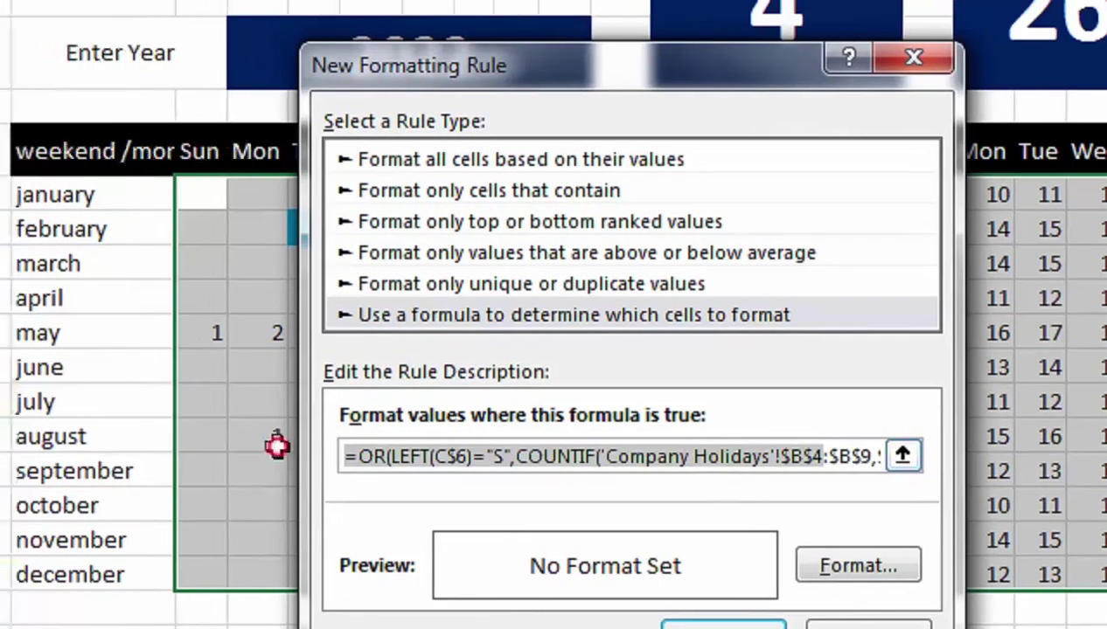
left_click(858, 558)
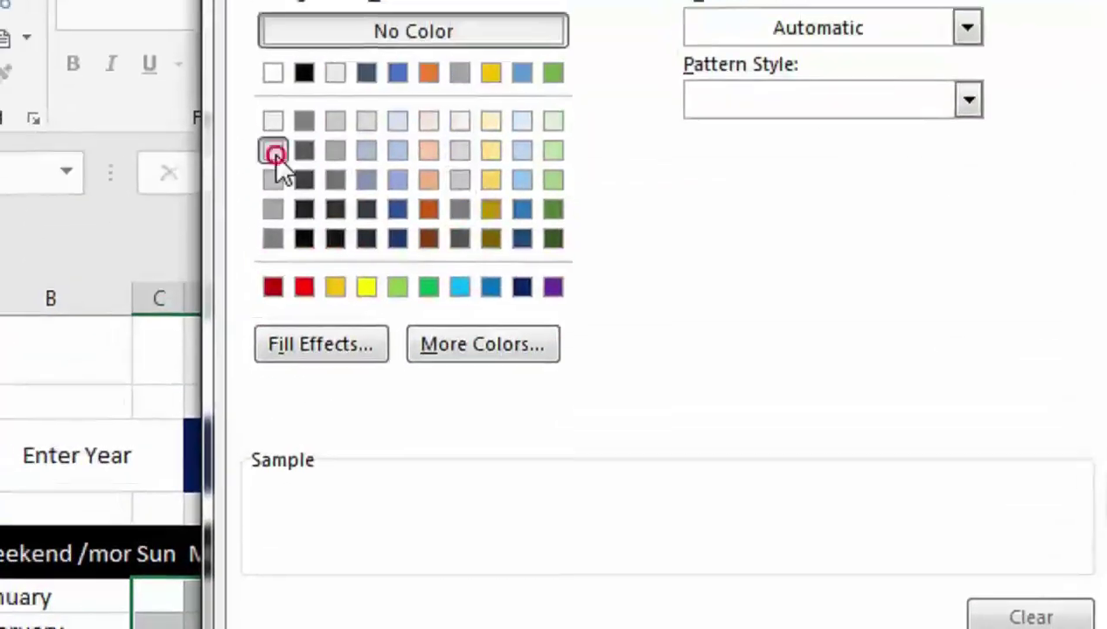
left_click(272, 153)
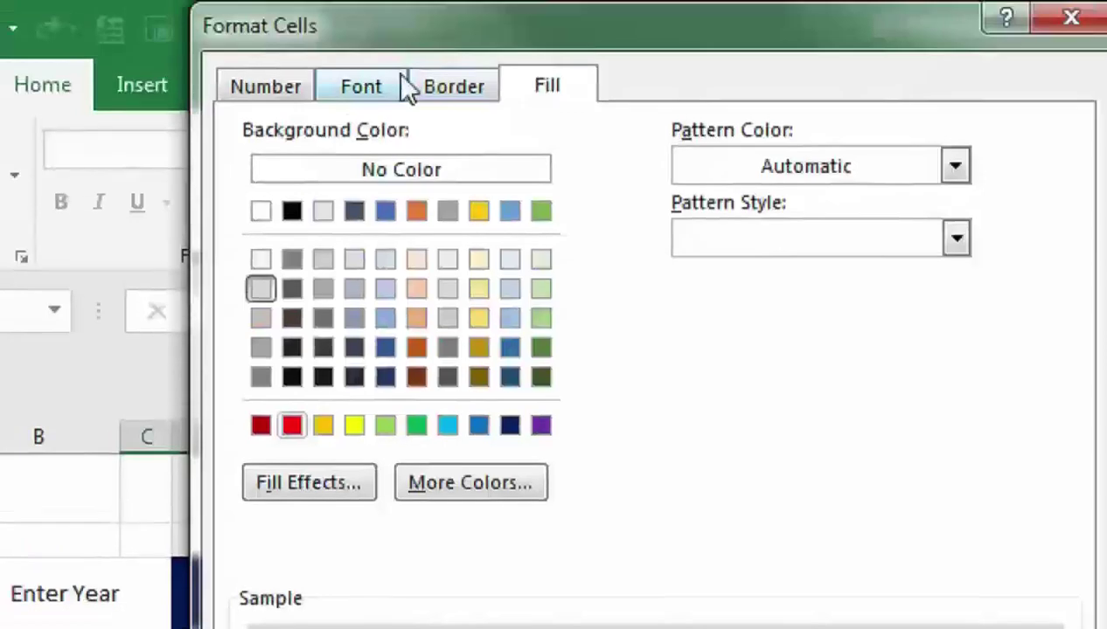
left_click(400, 0)
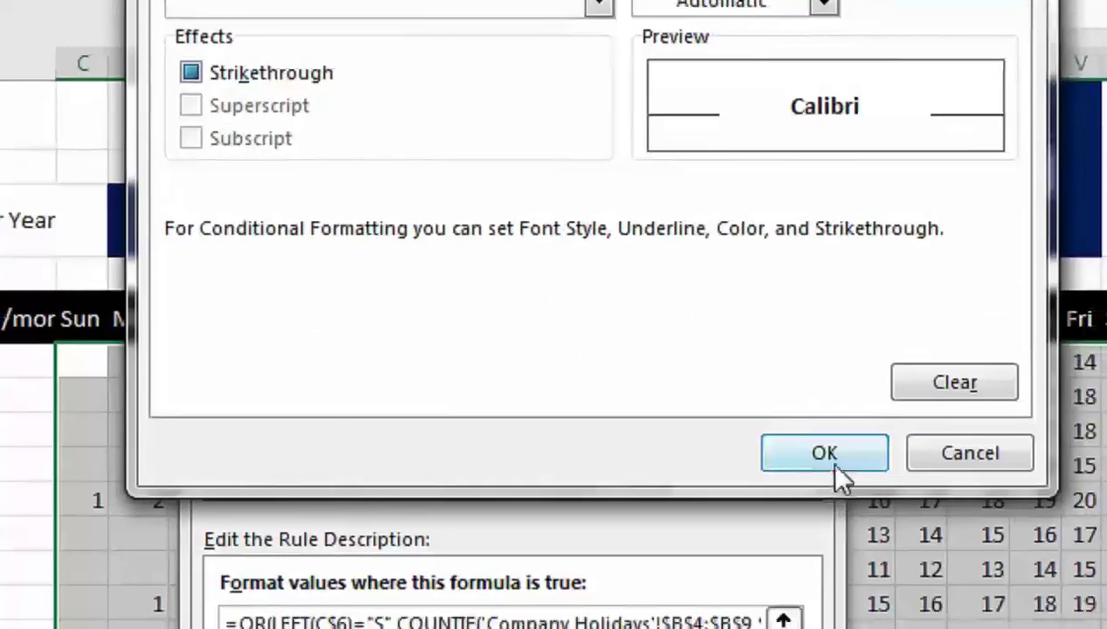
left_click(835, 464)
left_click(553, 557)
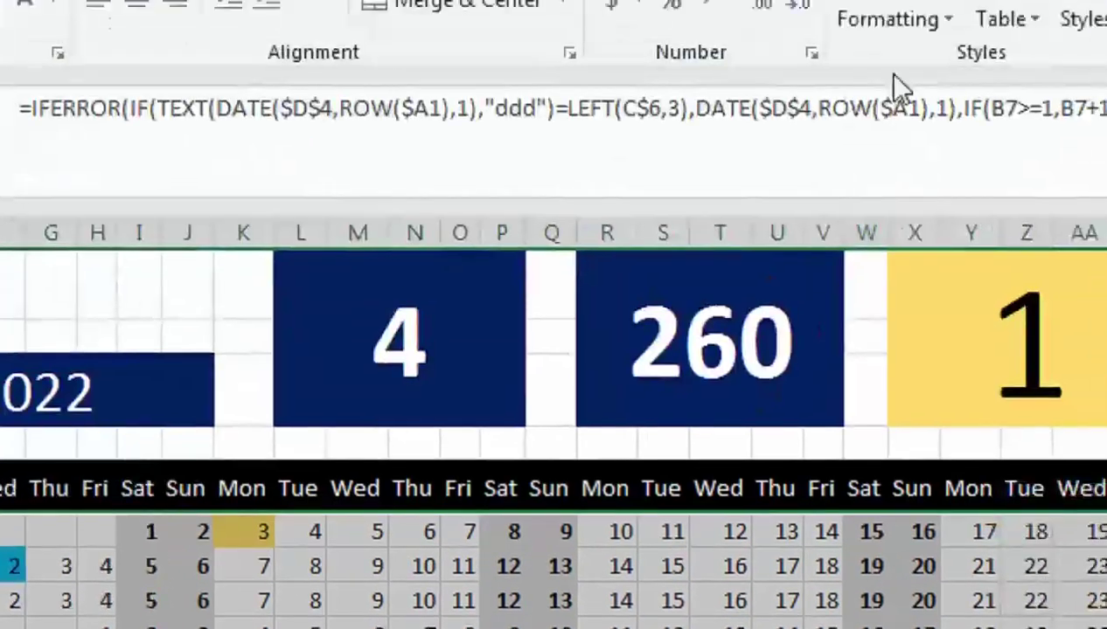
- Reopen the =OR(LEFT(C$6)="S",… conditional formatting rule for editing and change its fill to No Color
left_click(884, 22)
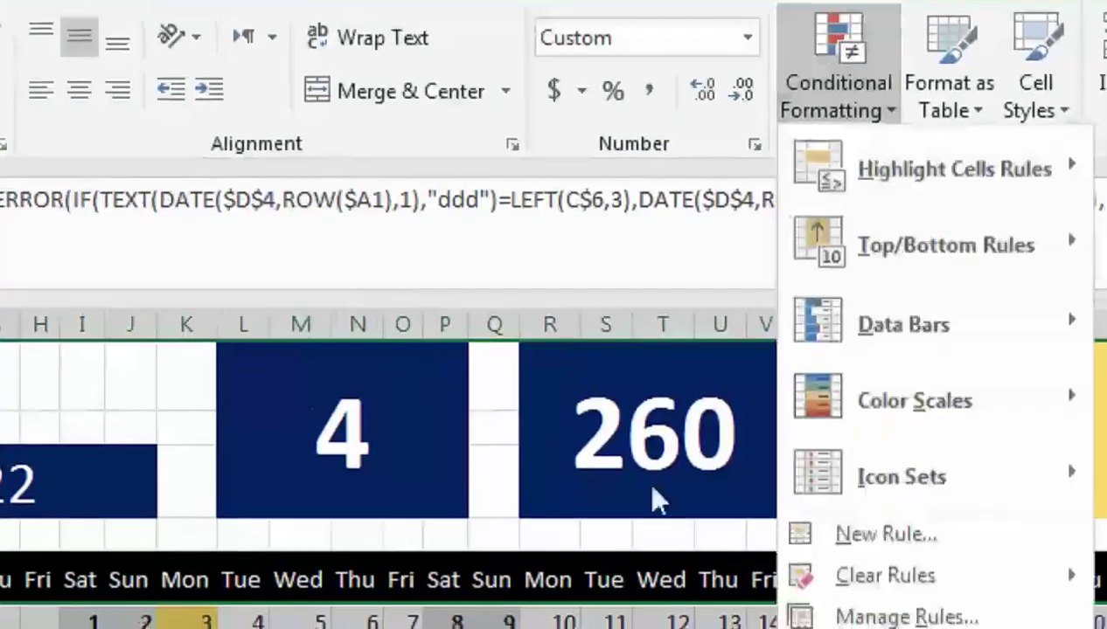
left_click(791, 487)
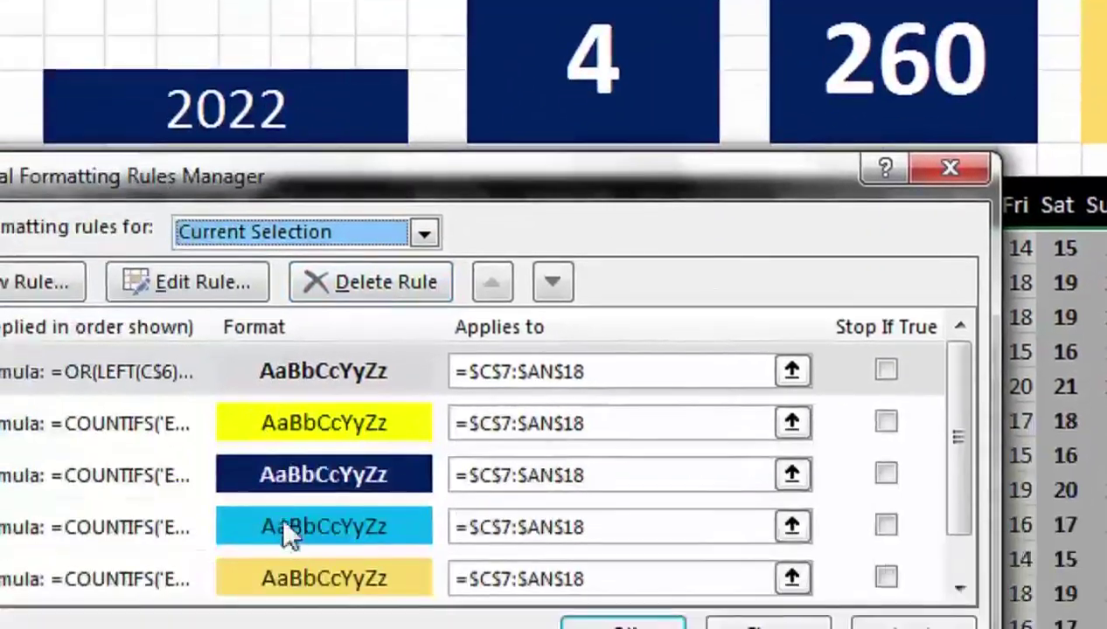
left_click(31, 577)
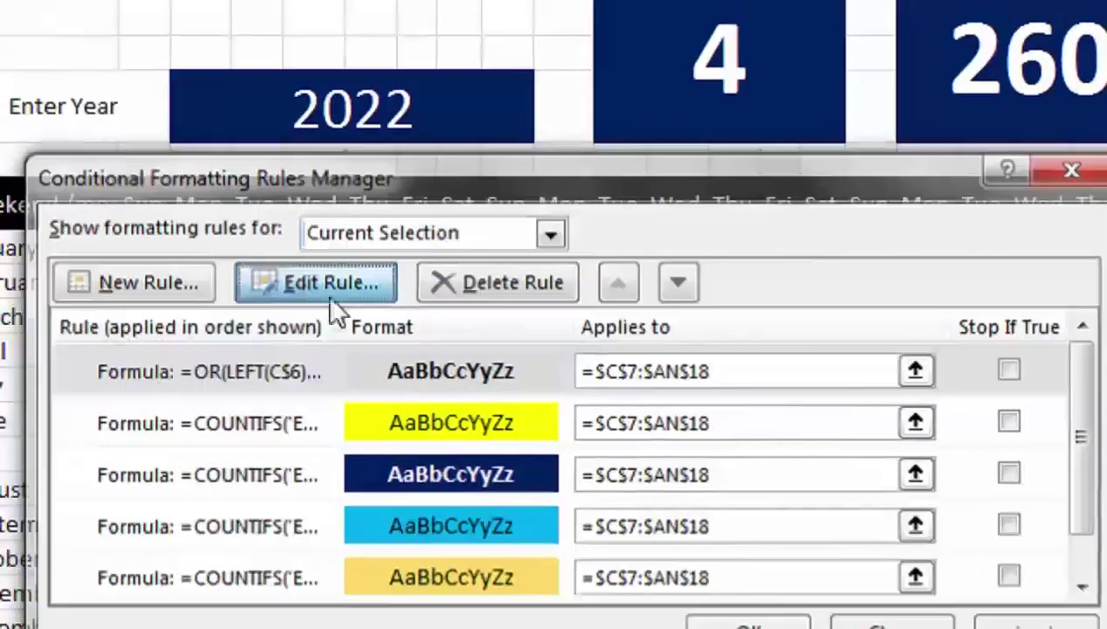
left_click(191, 282)
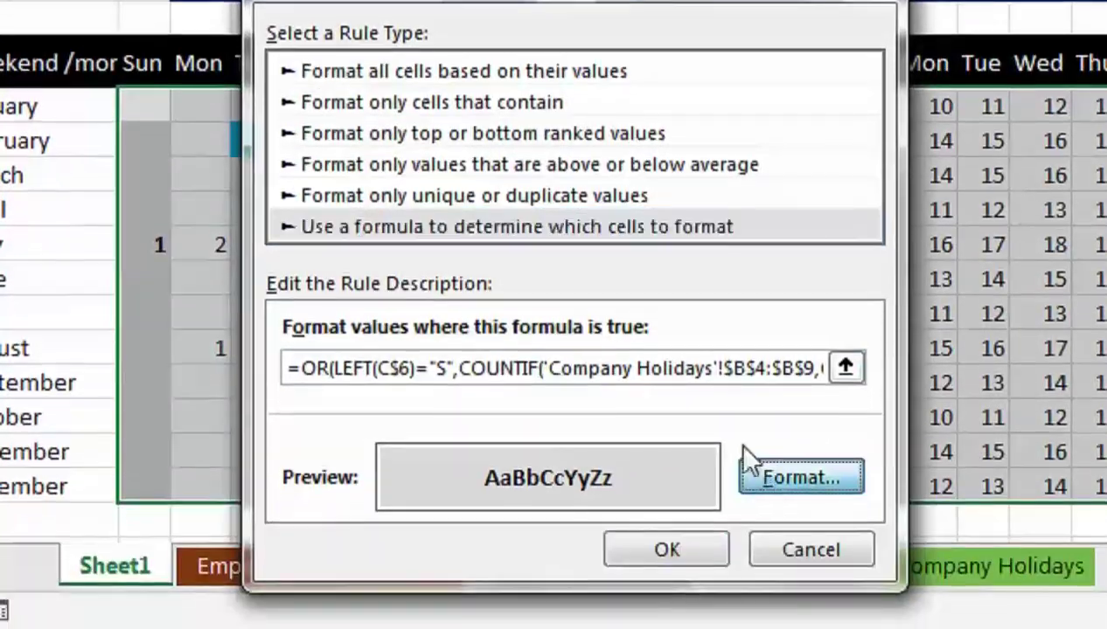
left_click(801, 610)
left_click(469, 211)
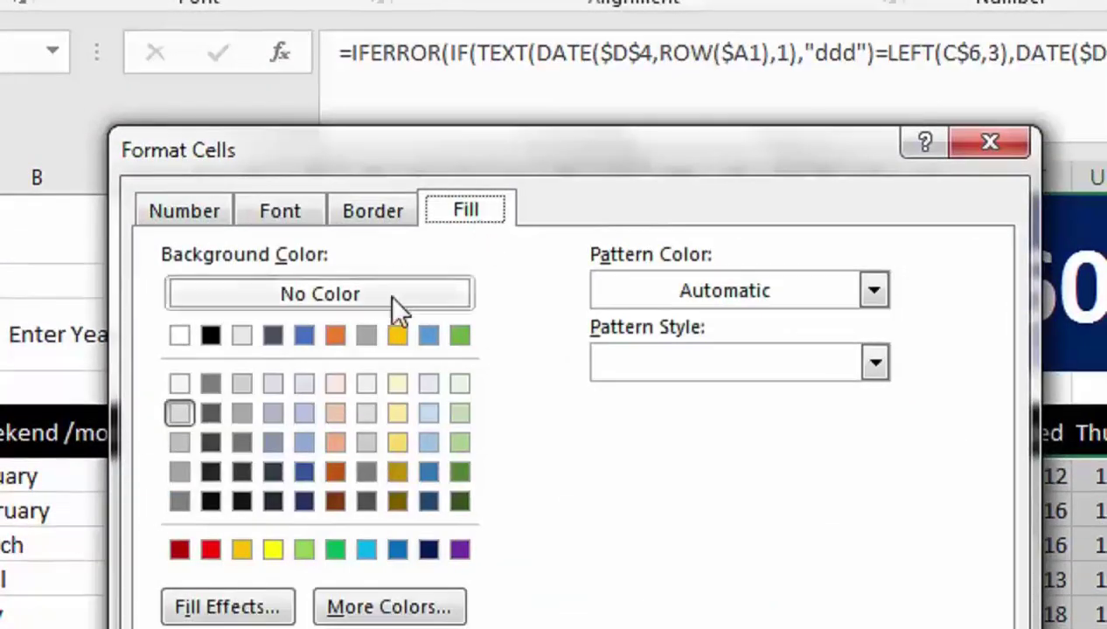
- Set the weekend and holiday rule's font color to light gray and apply it to the calendar
left_click(305, 220)
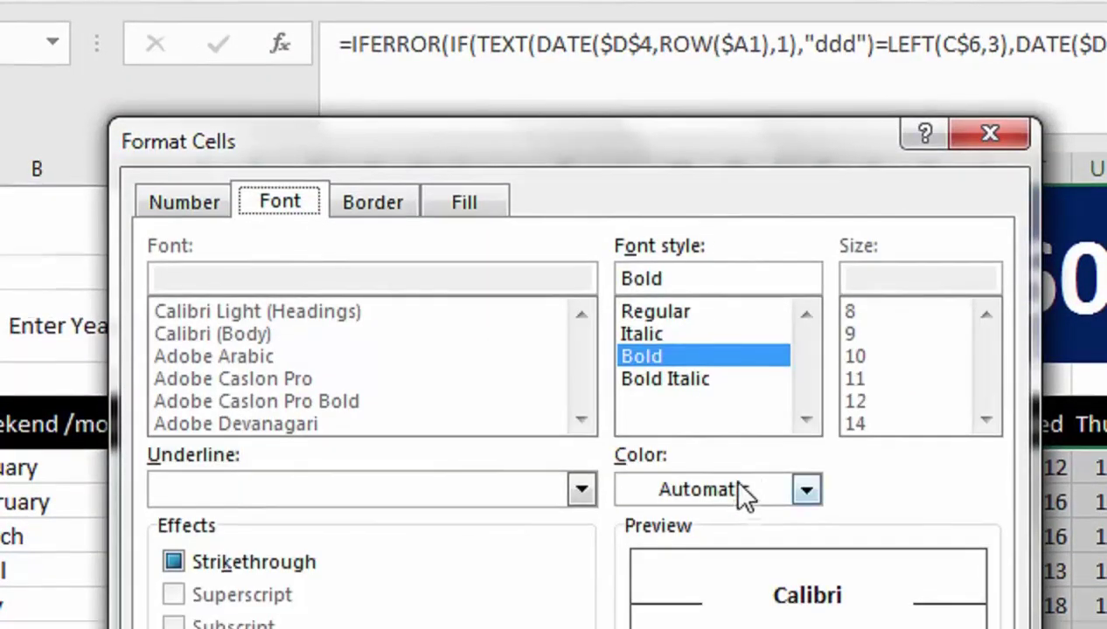
left_click(743, 497)
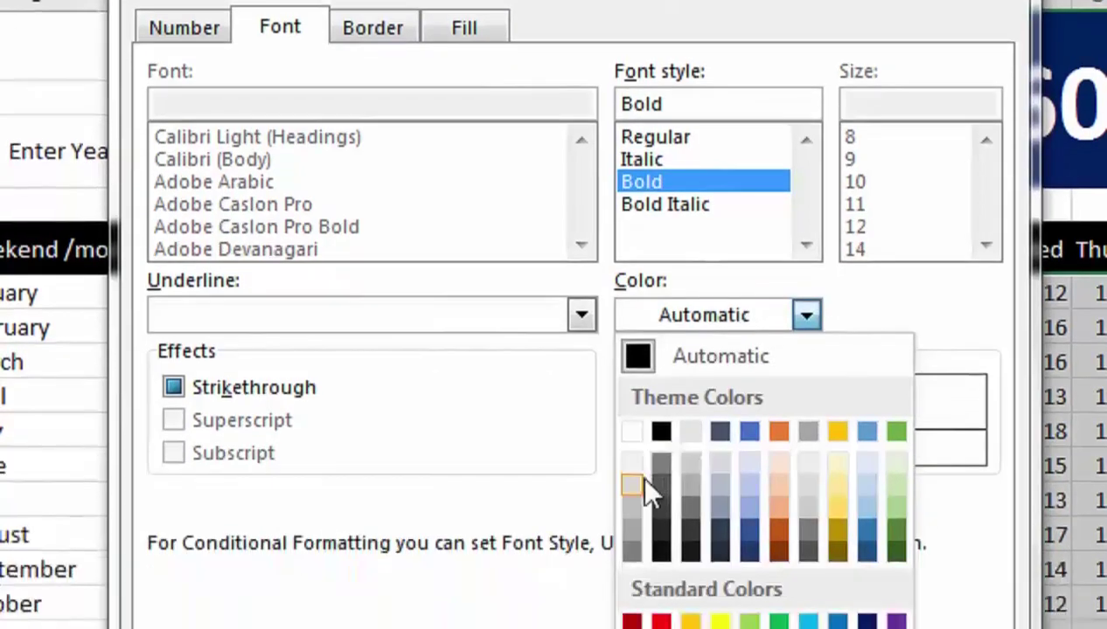
left_click(637, 596)
left_click(798, 577)
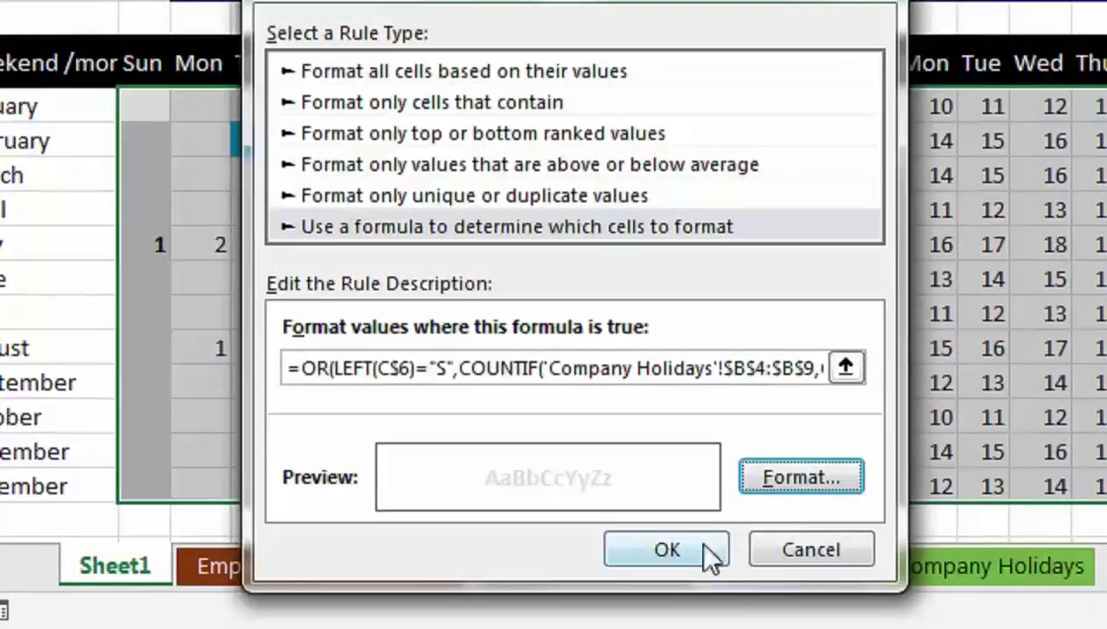
left_click(705, 549)
left_click(1010, 493)
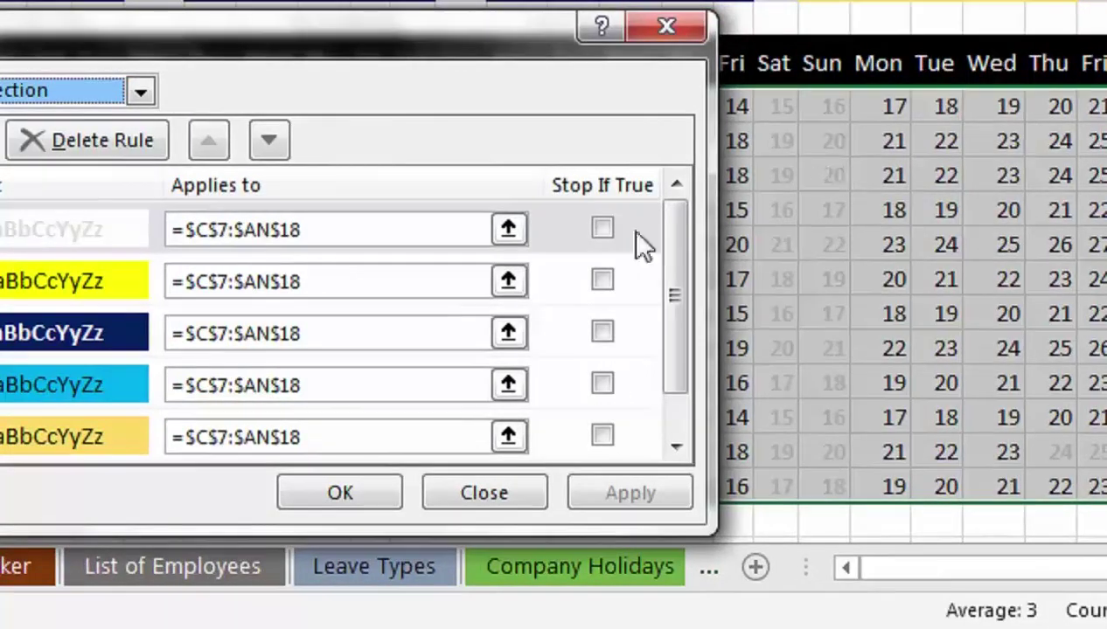
- Edit the weekend and holiday rule again to use a darker gray font, and apply it to the calendar
left_click(101, 229)
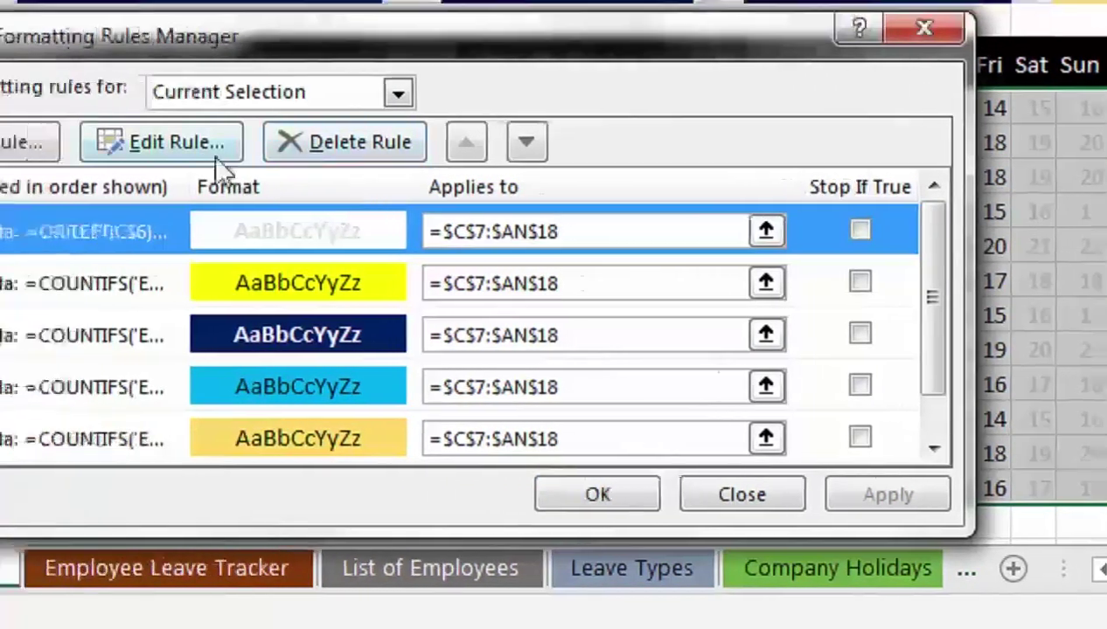
left_click(218, 140)
left_click(712, 481)
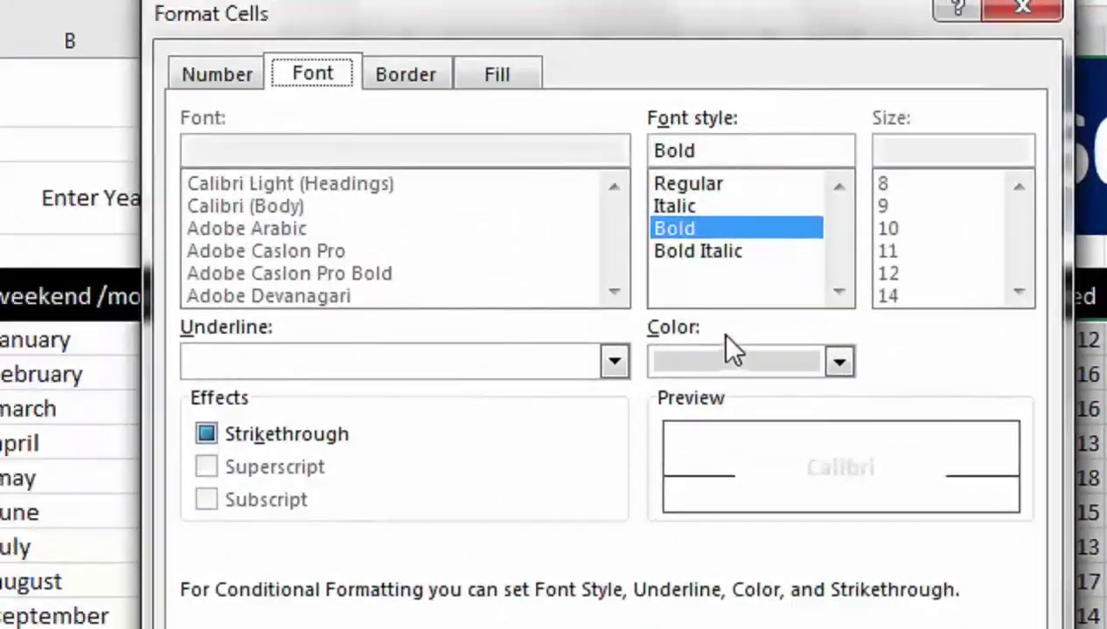
left_click(651, 259)
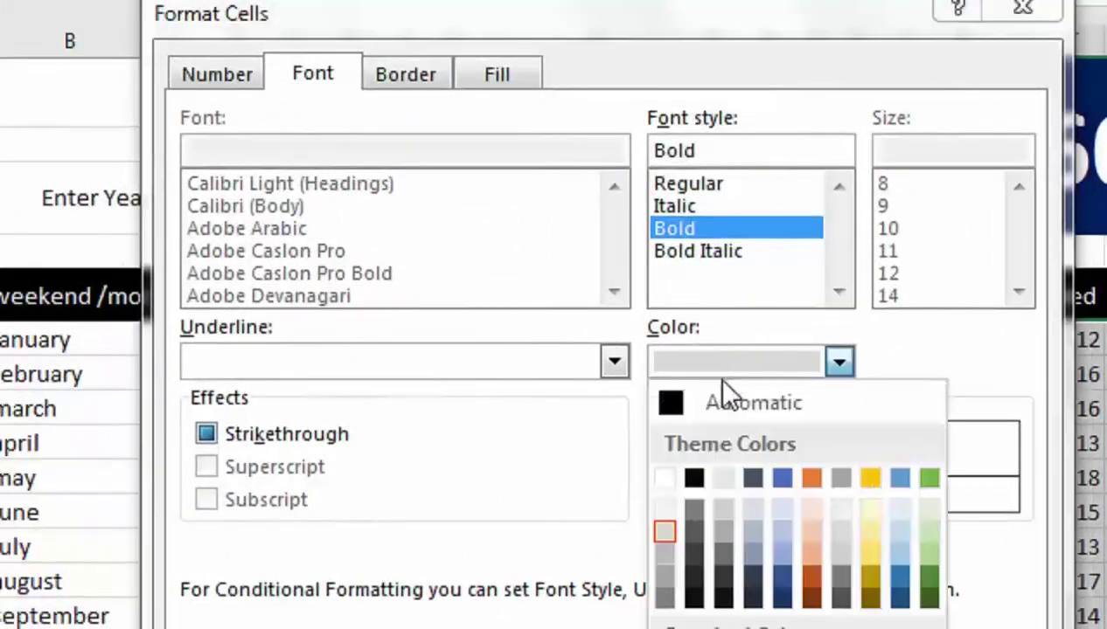
left_click(690, 501)
left_click(835, 583)
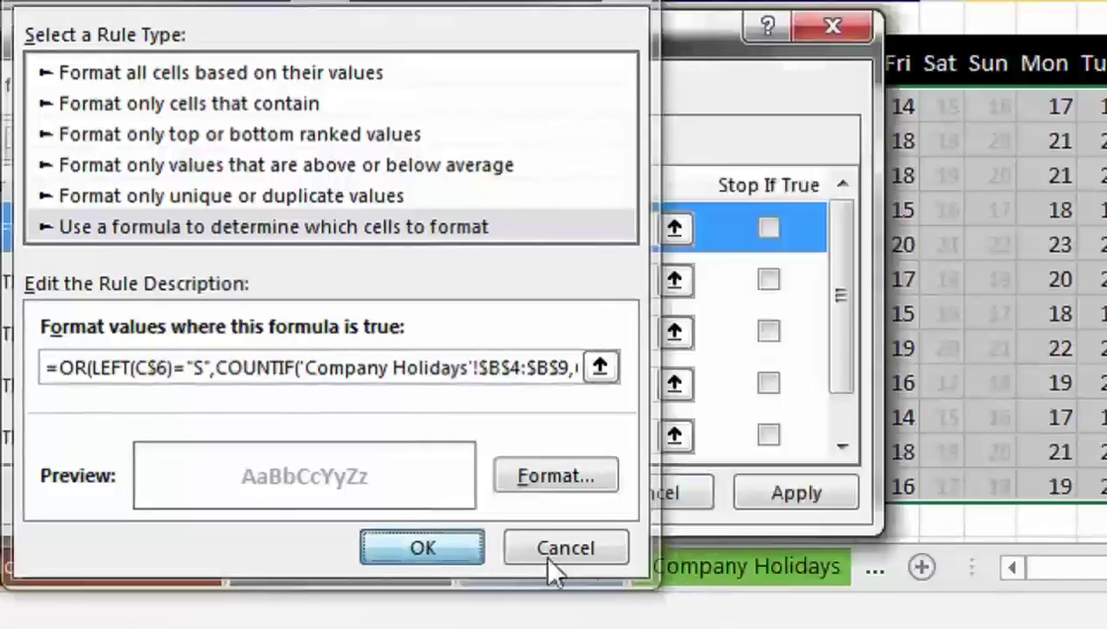
left_click(423, 550)
left_click(797, 503)
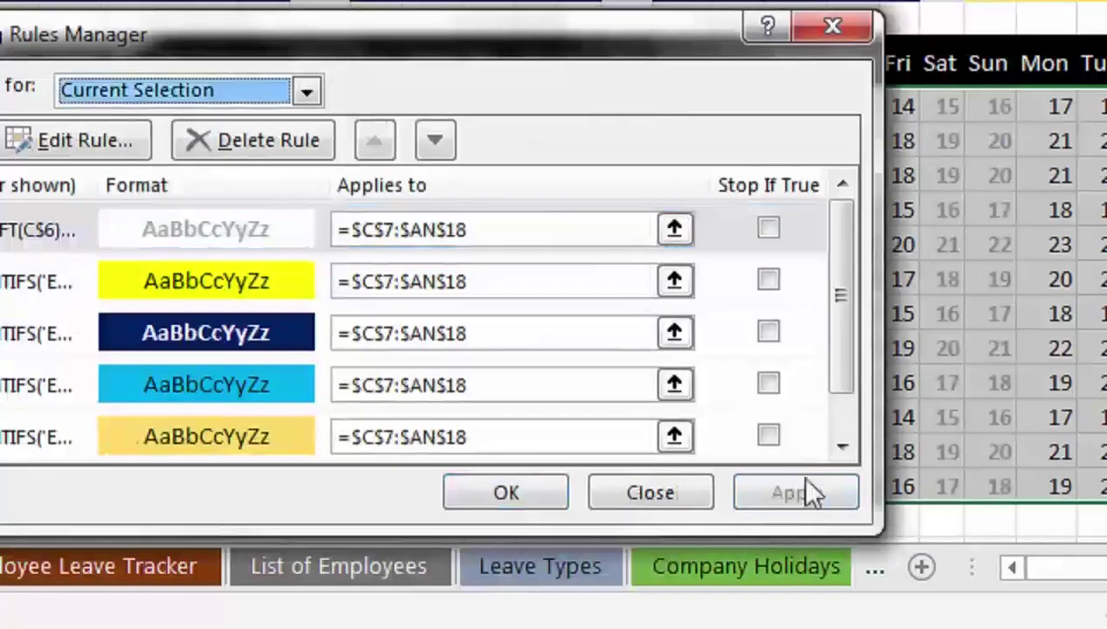
left_click(553, 492)
left_click(601, 243)
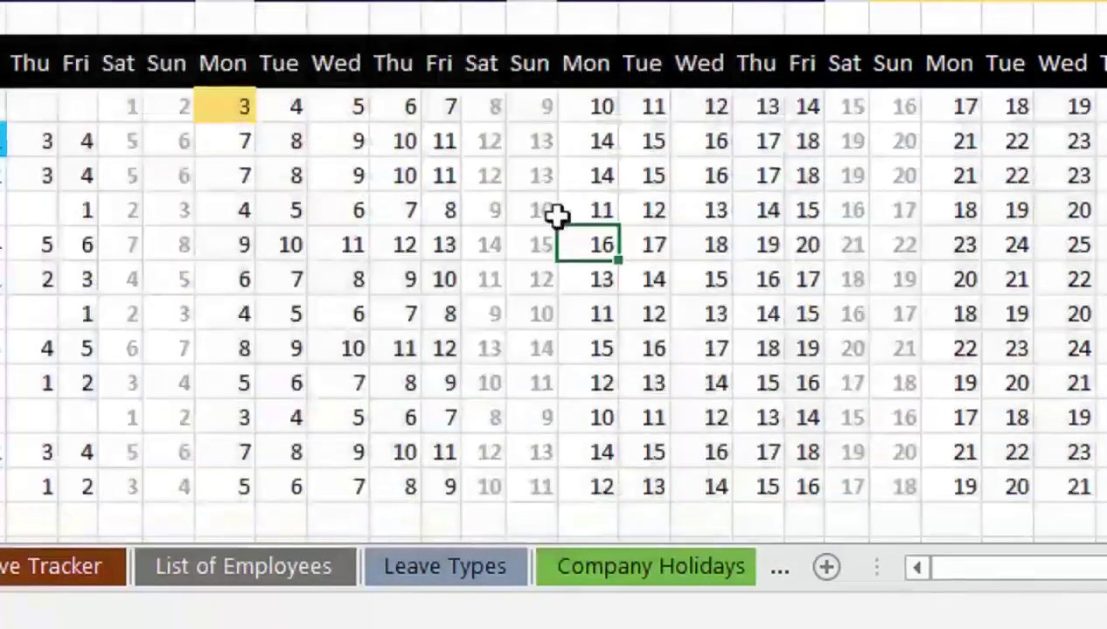
scroll(557, 216, "up", 1)
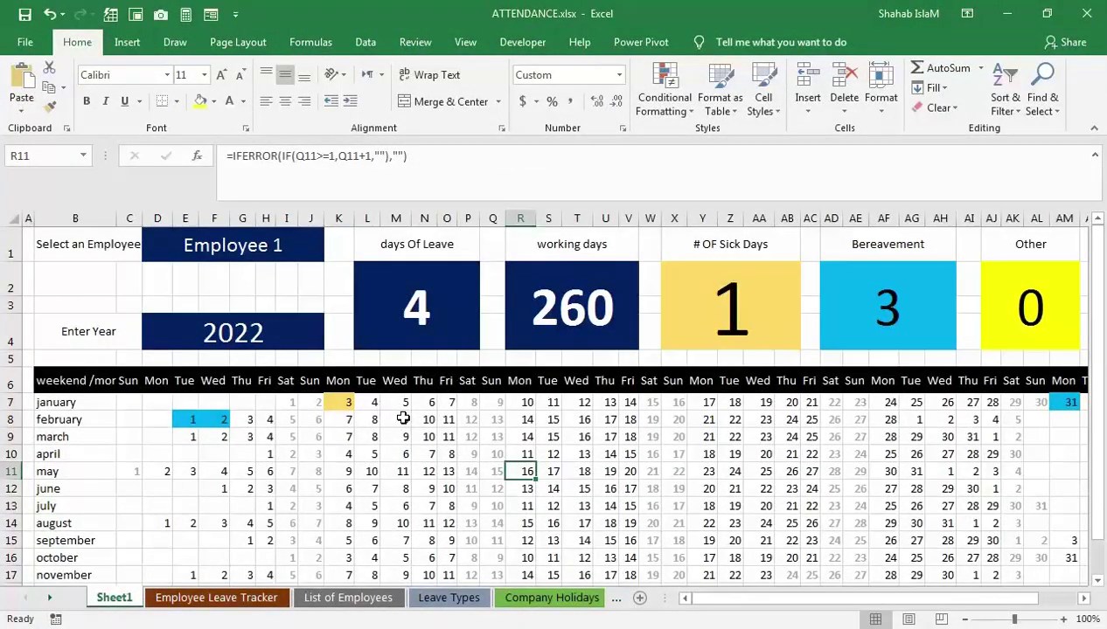
- Change the weekend and holiday rule's font color to the standard dark red and apply it to the calendar
left_click(660, 118)
left_click(664, 362)
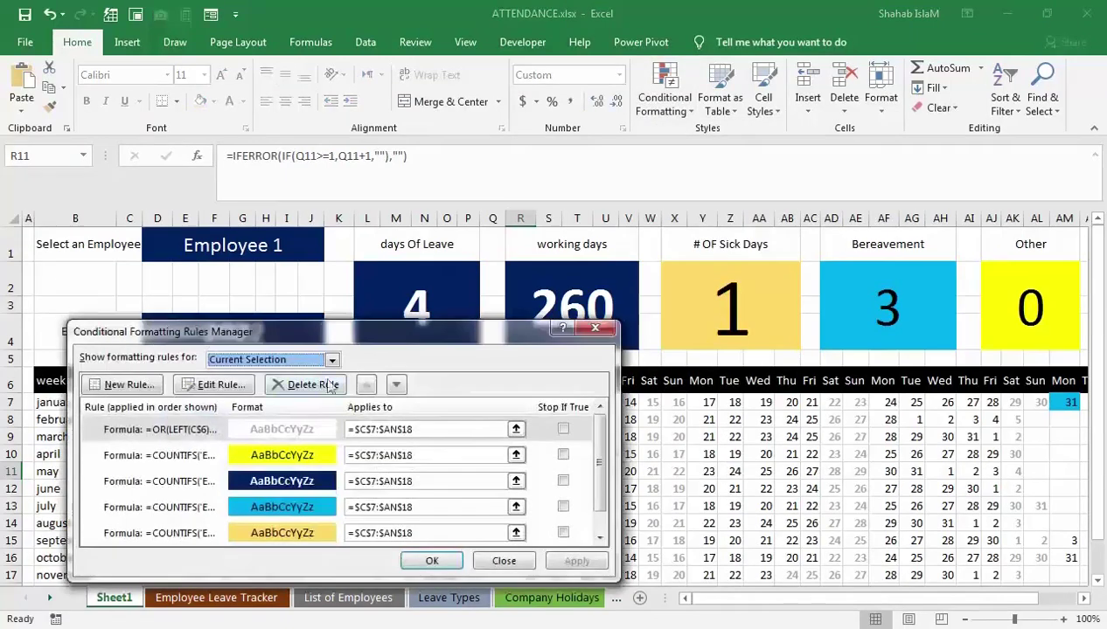
left_click(215, 385)
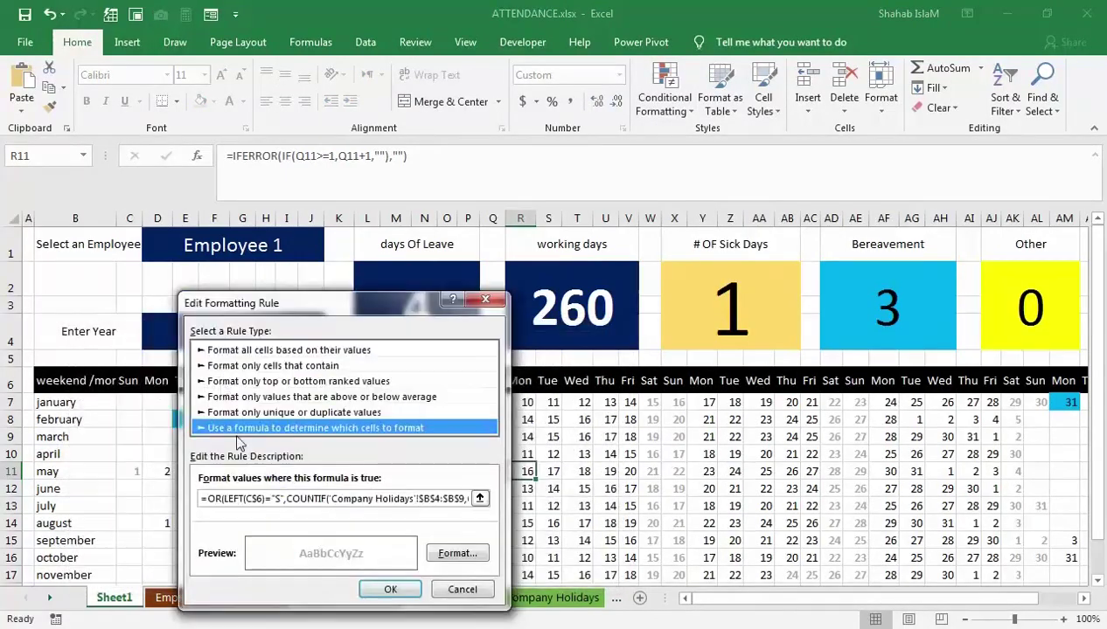
left_click(457, 553)
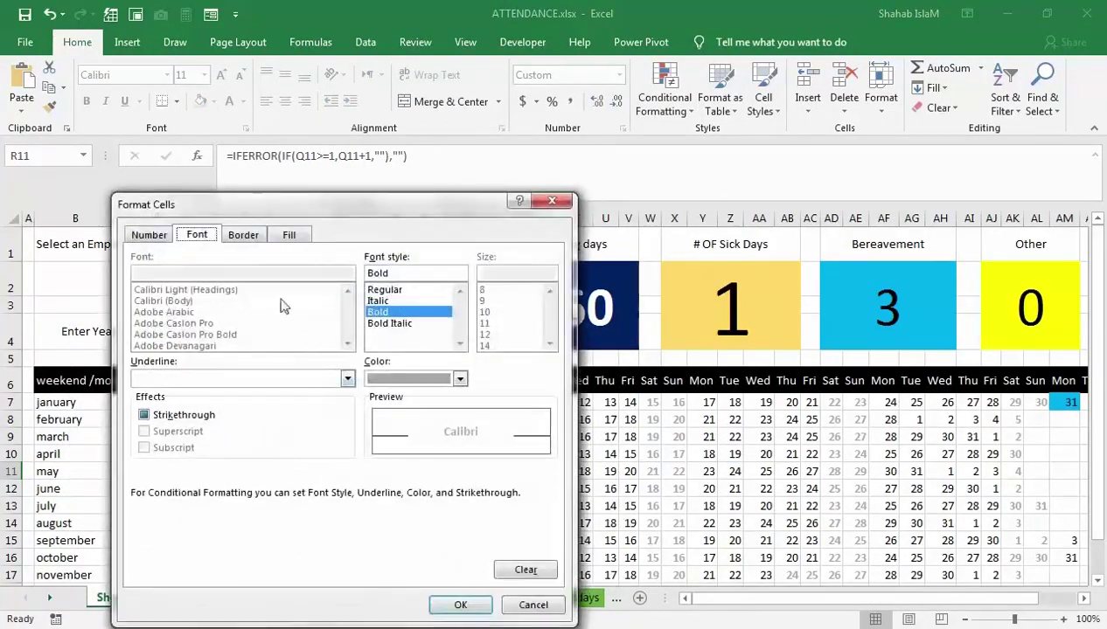
left_click(393, 379)
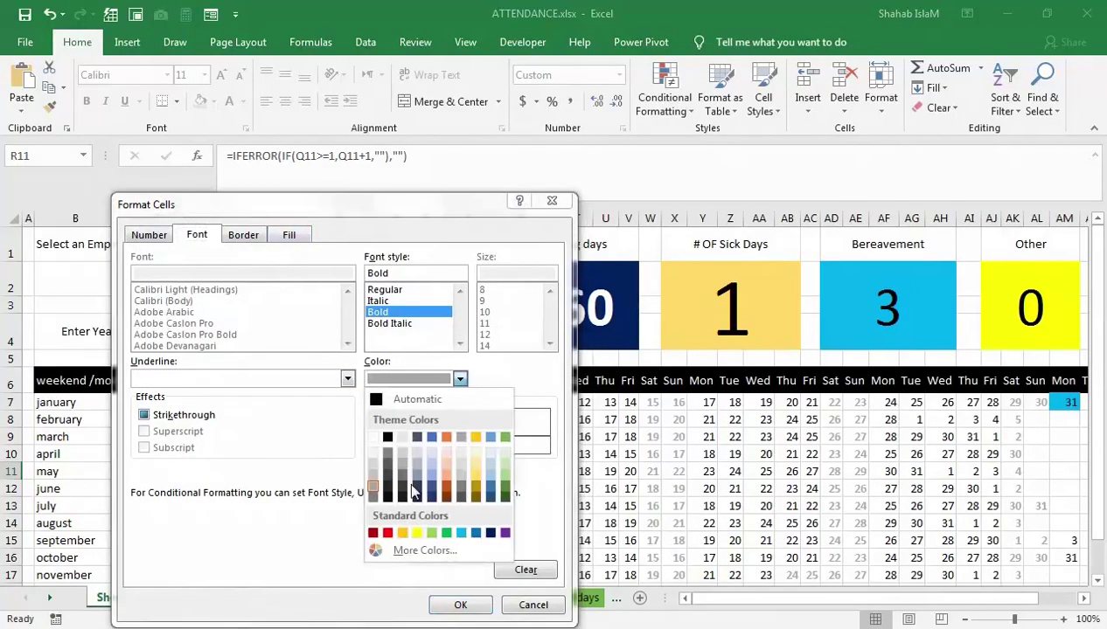
left_click(382, 531)
left_click(454, 604)
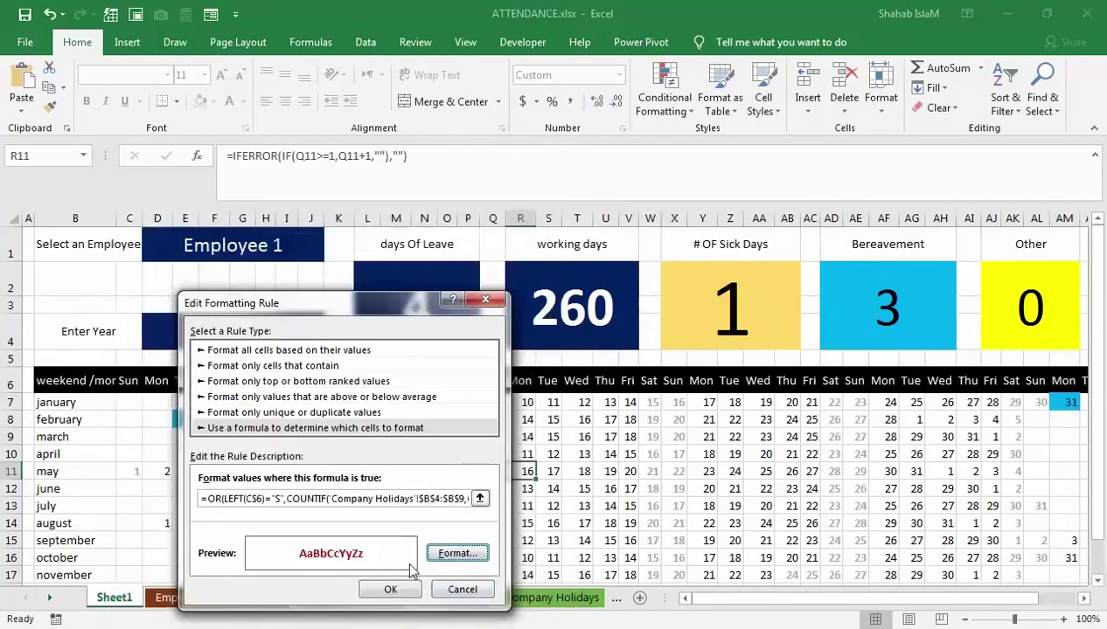
left_click(383, 590)
left_click(576, 560)
left_click(423, 562)
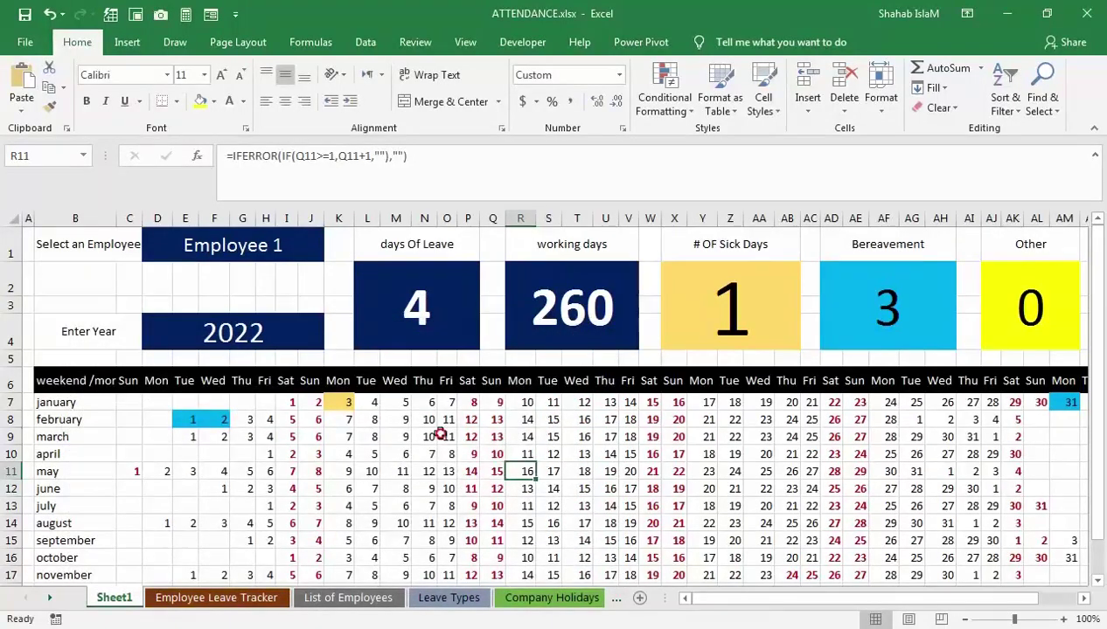
left_click(443, 434)
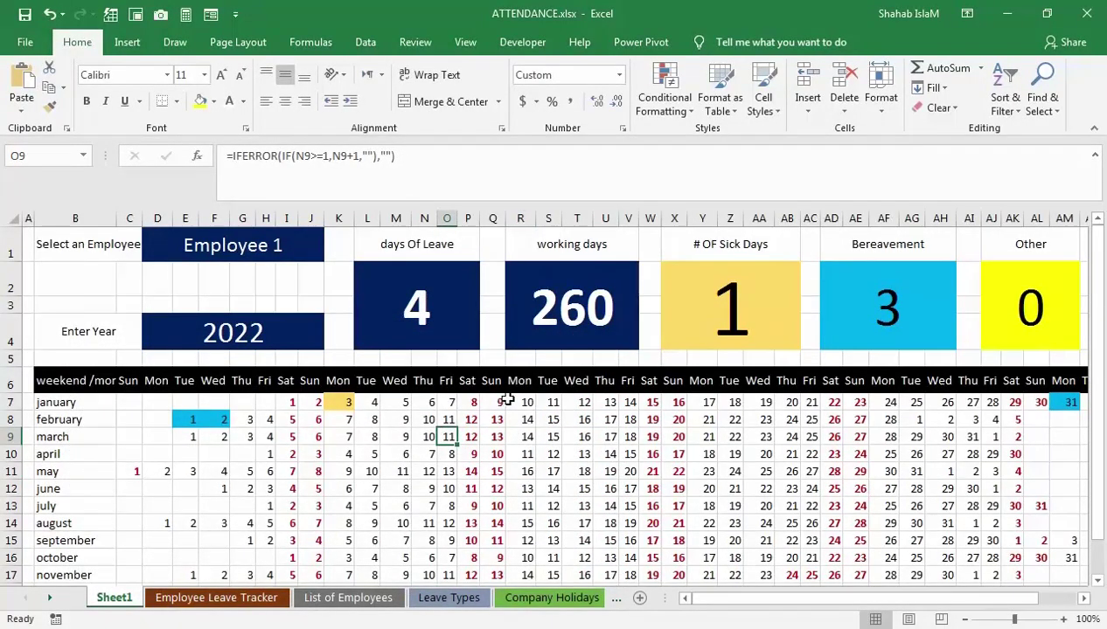